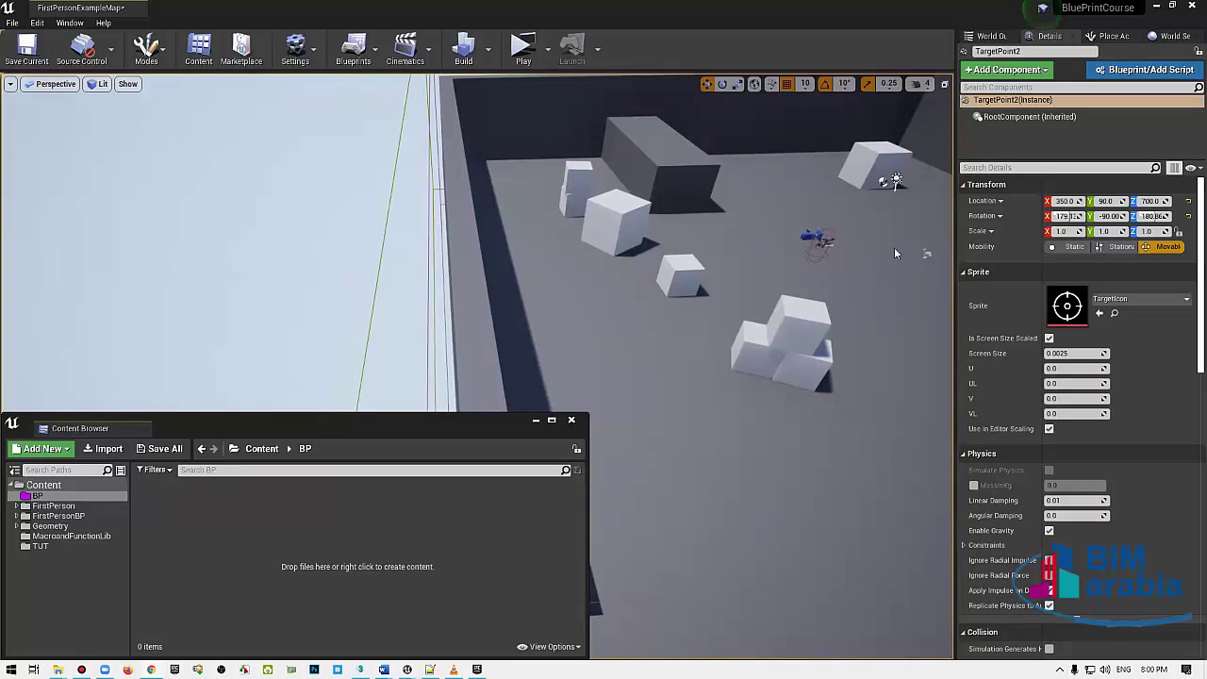
Step: Fly the viewport camera up and outside the walls for an overhead view of the whole FirstPersonExampleMap room
right_drag(581, 255, 581, 255)
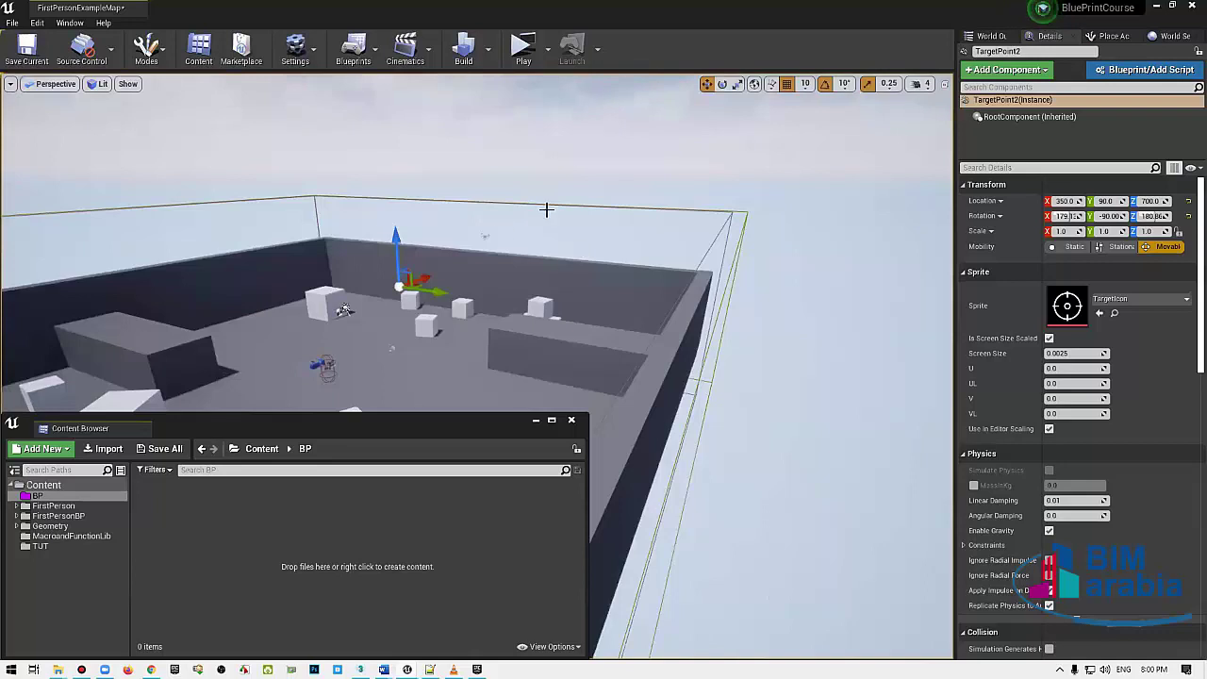
right_drag(547, 208, 547, 208)
right_drag(638, 212, 655, 248)
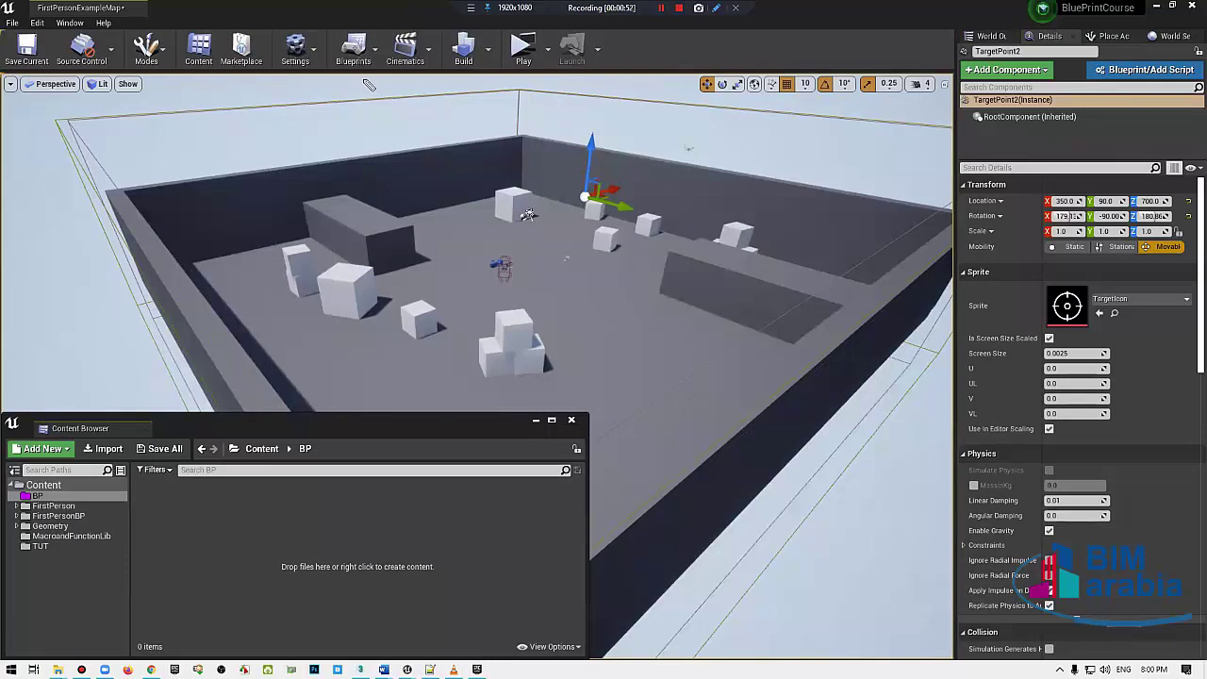
drag(156, 149, 113, 236)
drag(180, 156, 122, 209)
drag(184, 253, 218, 219)
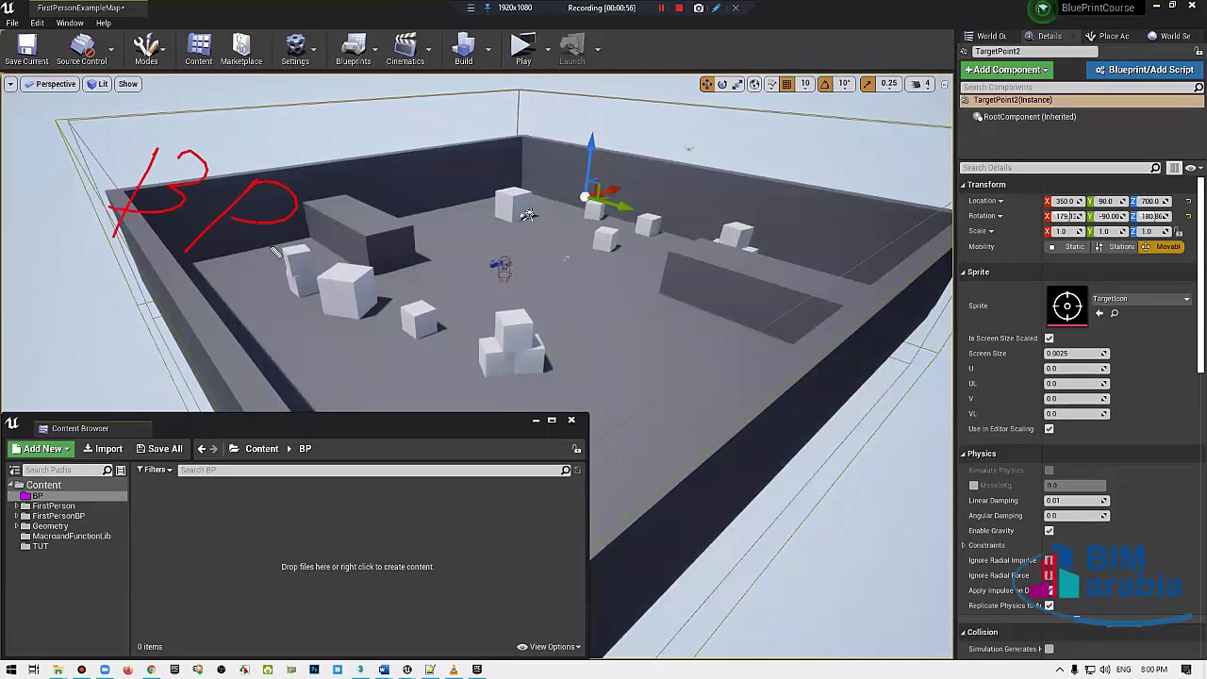
drag(349, 218, 536, 208)
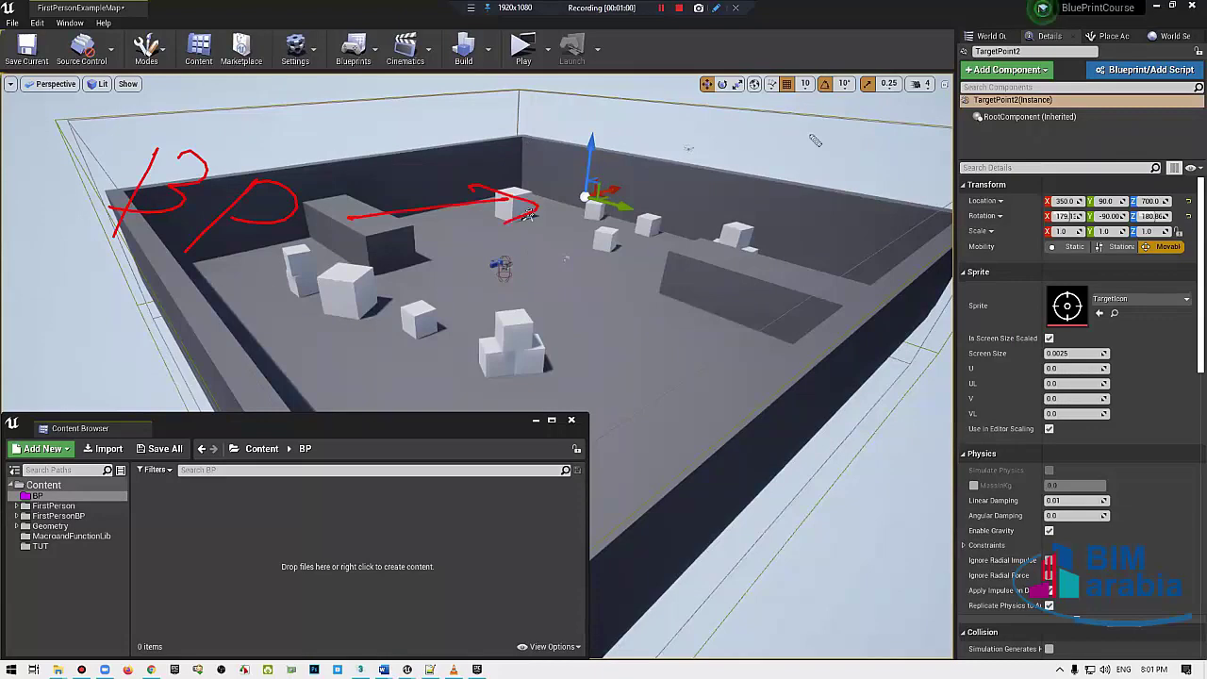
drag(580, 172, 668, 200)
drag(693, 151, 764, 170)
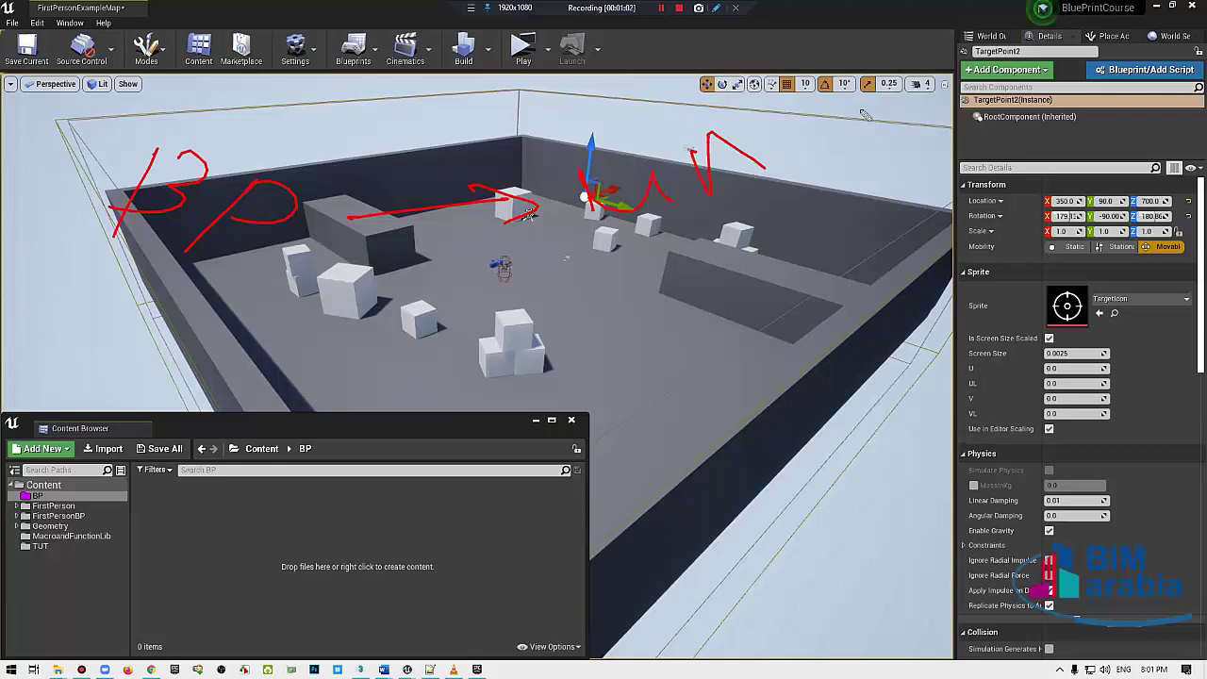
drag(860, 68, 915, 122)
mouse_move(826, 95)
mouse_down()
mouse_move(932, 68)
mouse_move(1030, 100)
mouse_move(996, 5)
mouse_up()
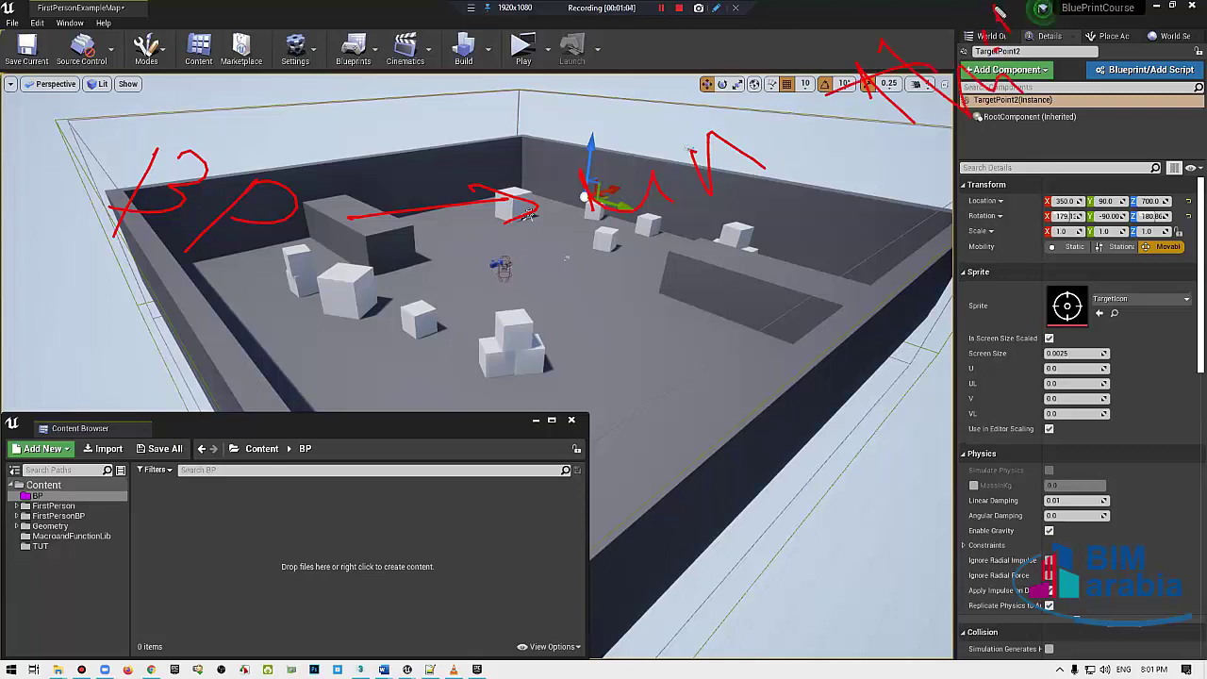
drag(1024, 87, 1084, 53)
drag(1196, 65, 733, 273)
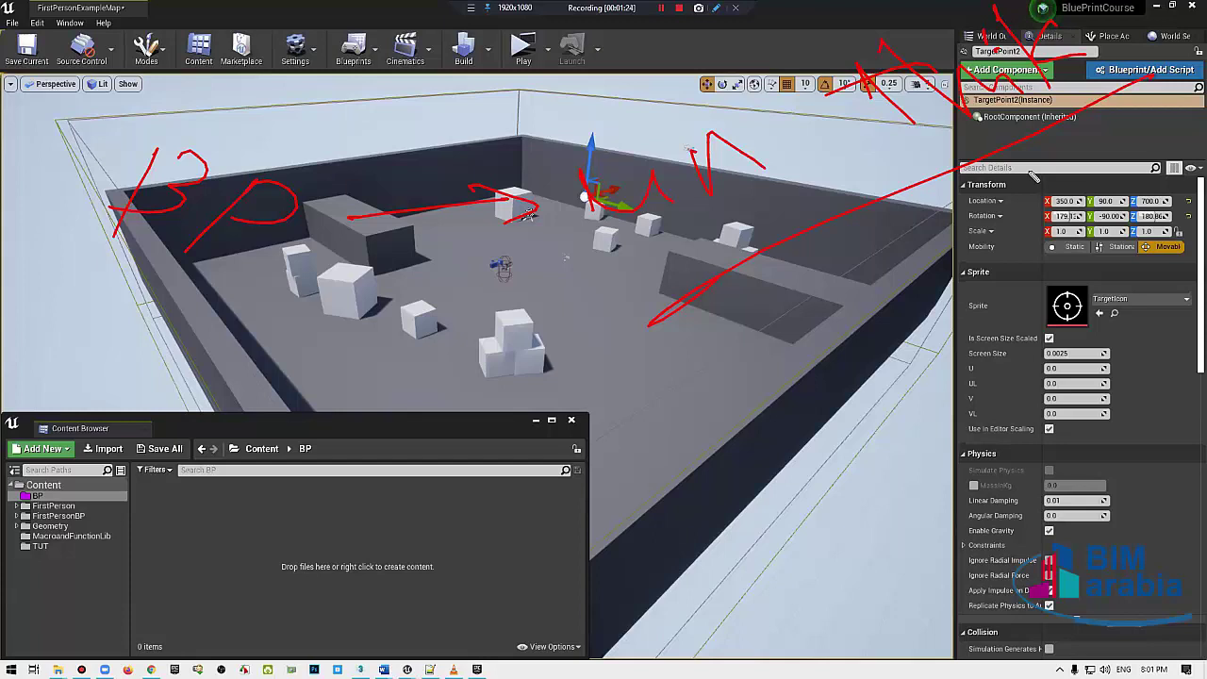
drag(1035, 176, 1085, 509)
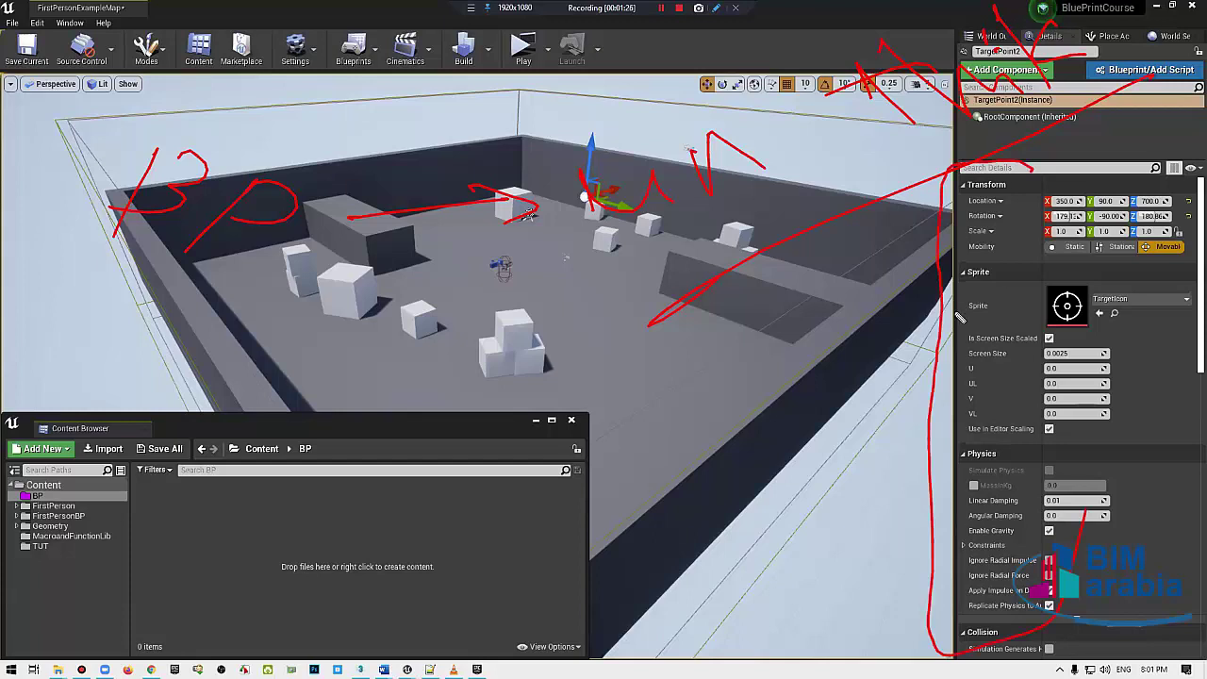
drag(911, 318, 1042, 311)
drag(996, 209, 1034, 217)
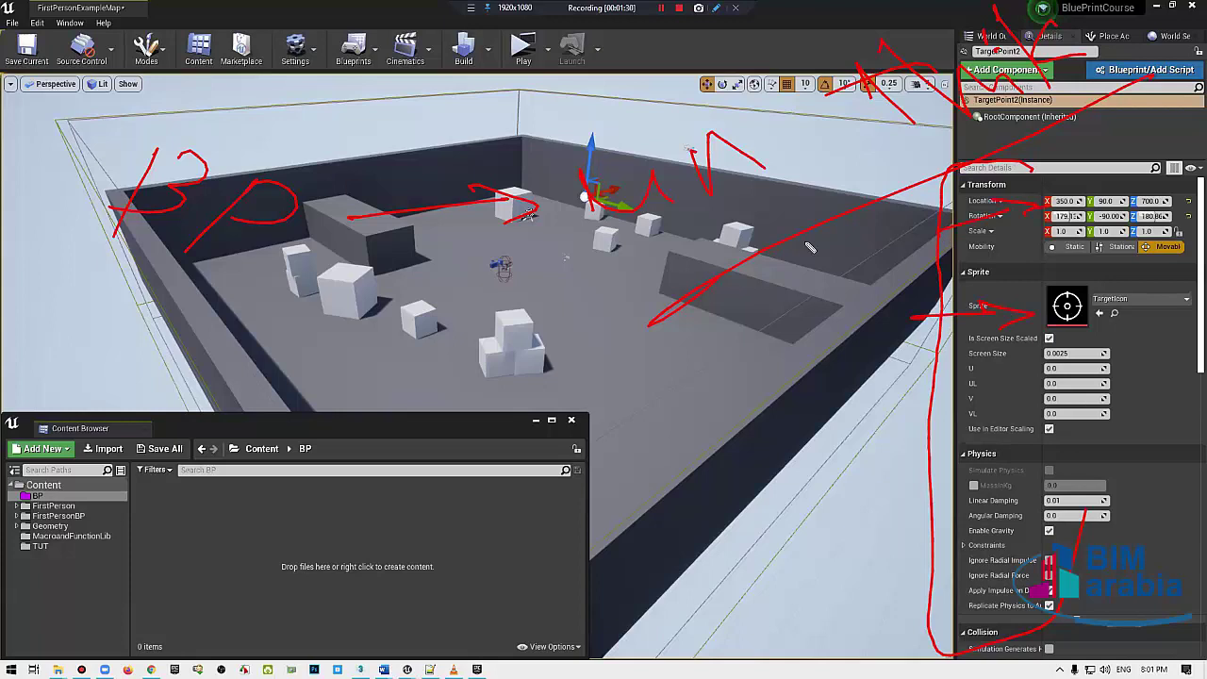
drag(206, 542, 187, 602)
mouse_move(227, 505)
mouse_down()
mouse_move(265, 561)
mouse_move(345, 534)
mouse_move(405, 552)
mouse_up()
drag(471, 521, 491, 562)
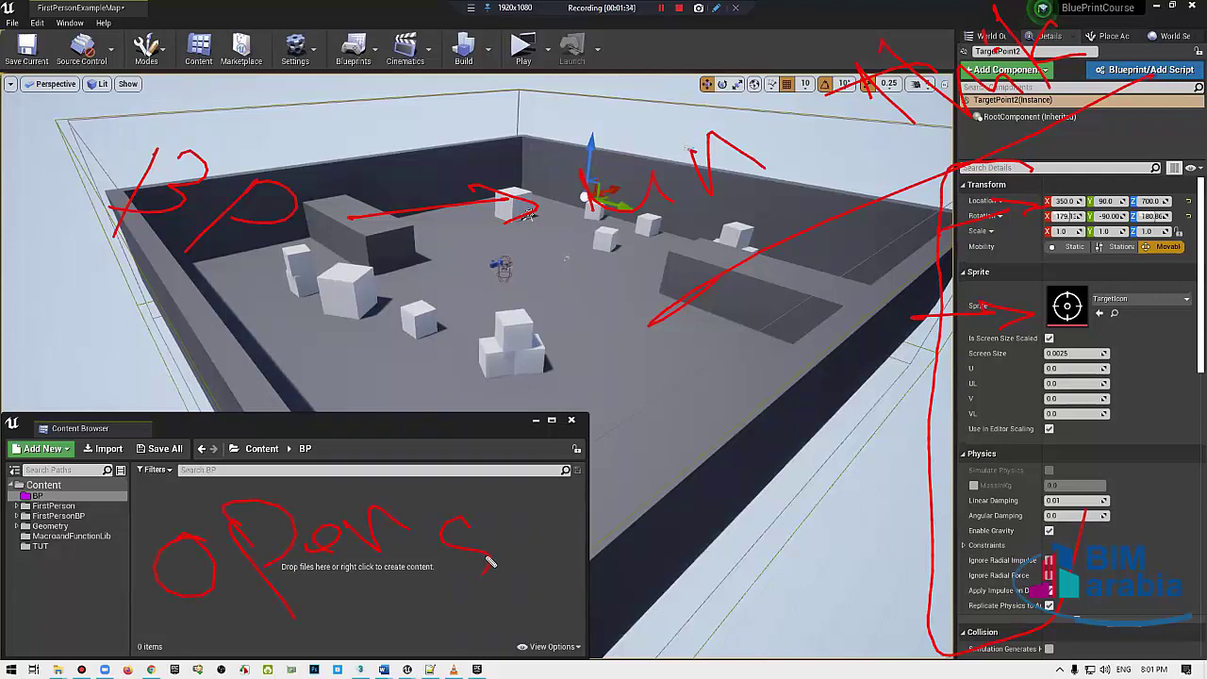
drag(614, 529, 510, 607)
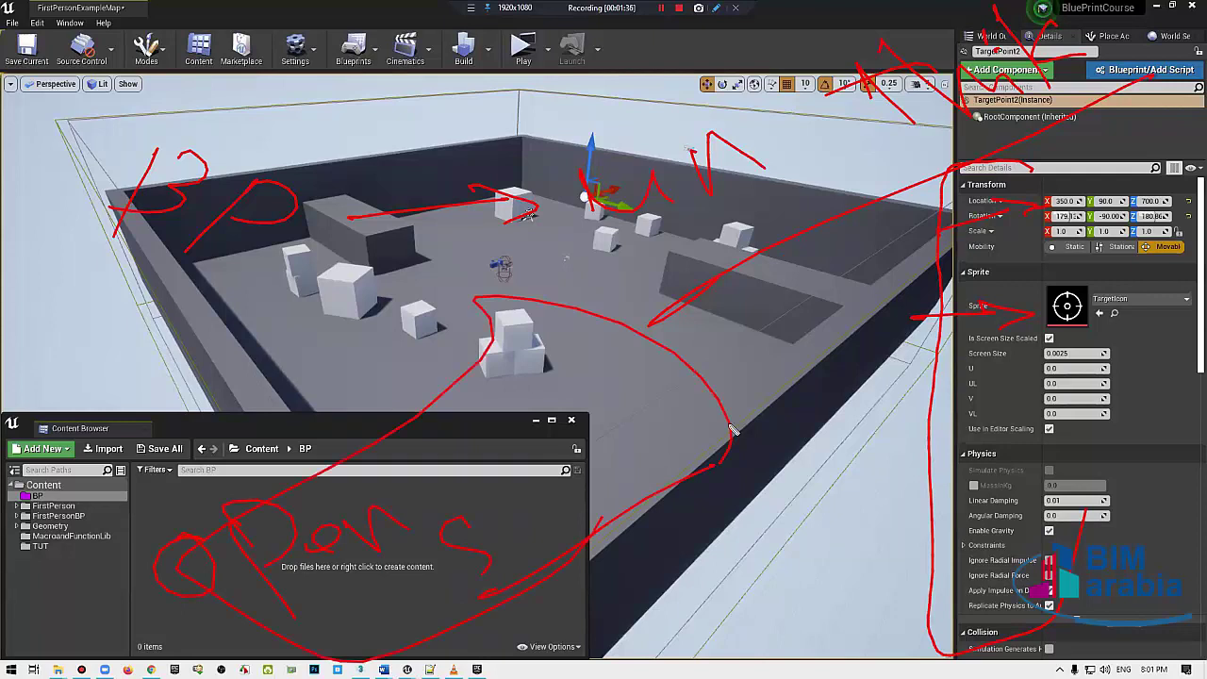
drag(727, 432, 838, 397)
mouse_move(849, 471)
mouse_down()
mouse_move(819, 508)
mouse_move(656, 608)
mouse_up()
drag(611, 547, 590, 566)
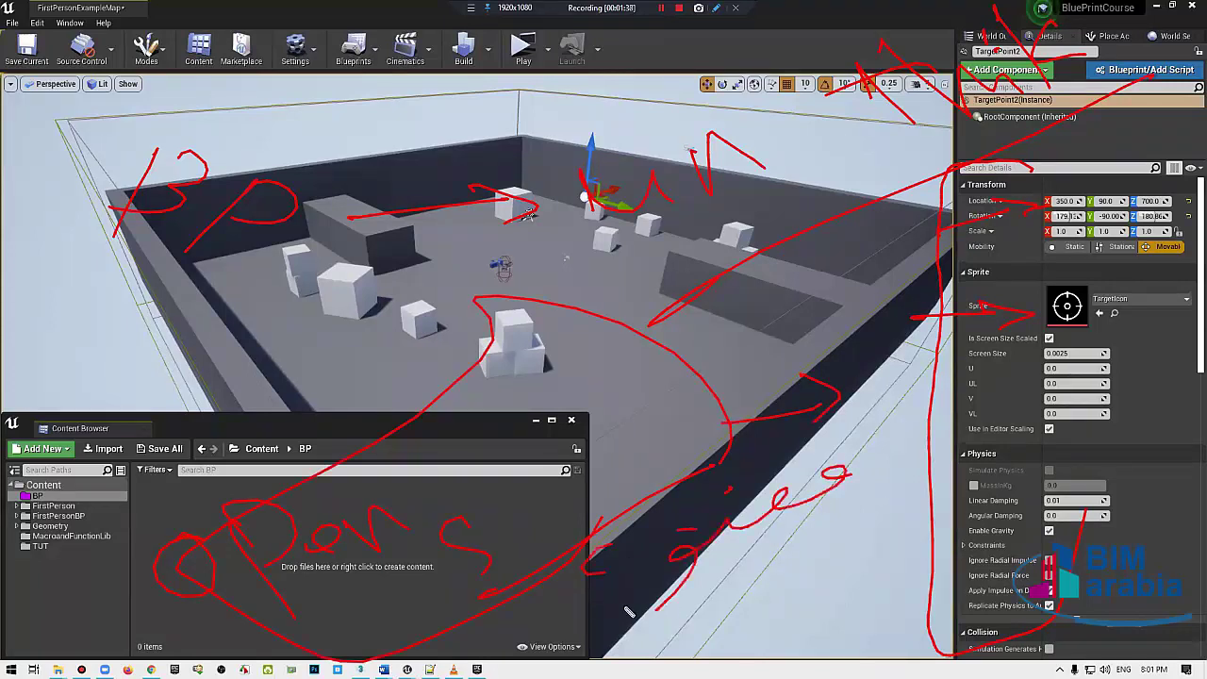
mouse_move(629, 613)
mouse_down()
mouse_move(913, 489)
mouse_move(626, 607)
mouse_up()
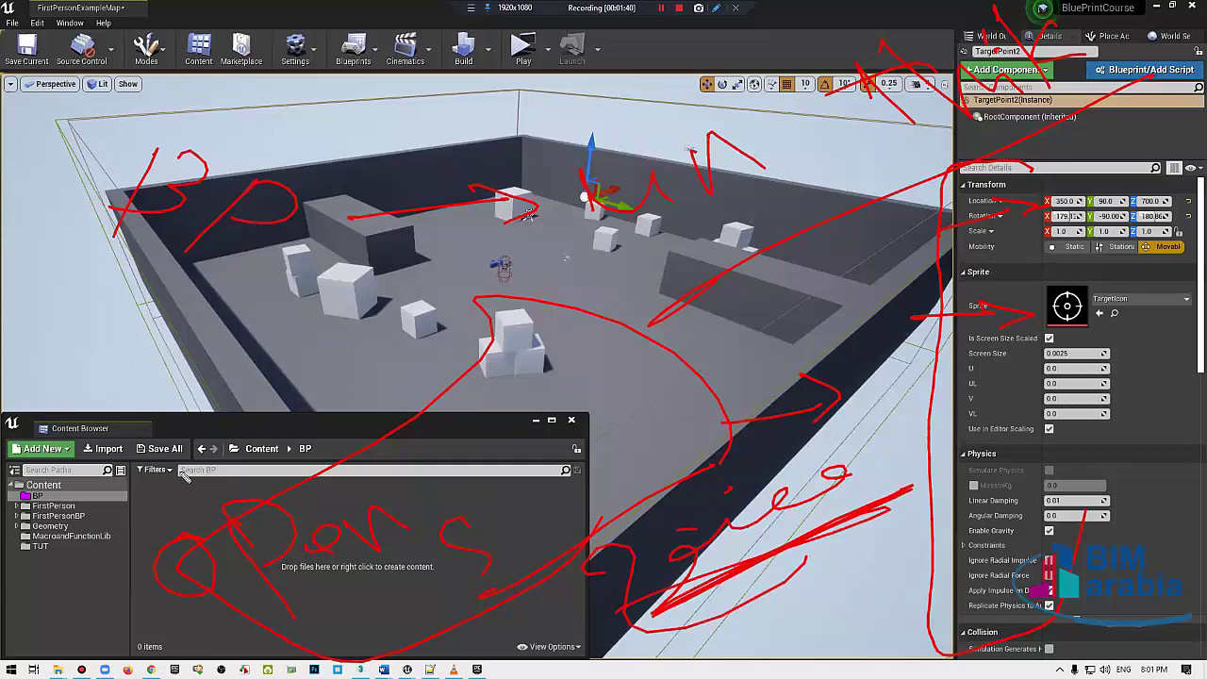
drag(37, 378, 104, 352)
drag(135, 351, 181, 374)
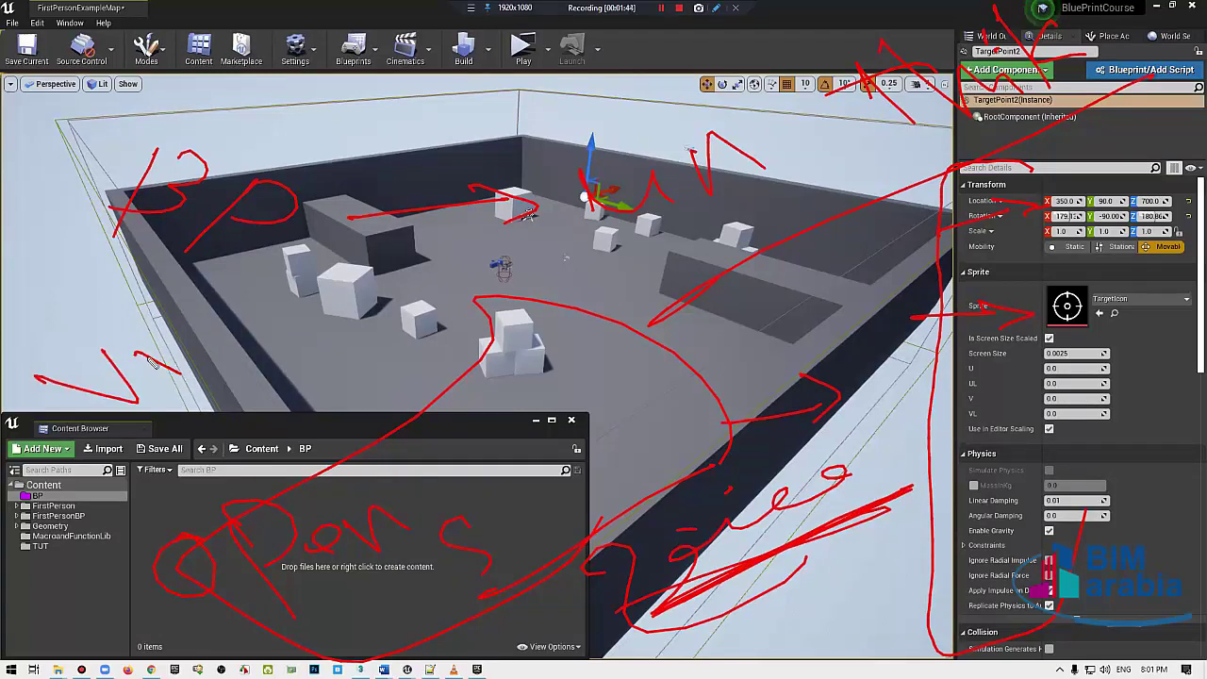
drag(166, 330, 226, 365)
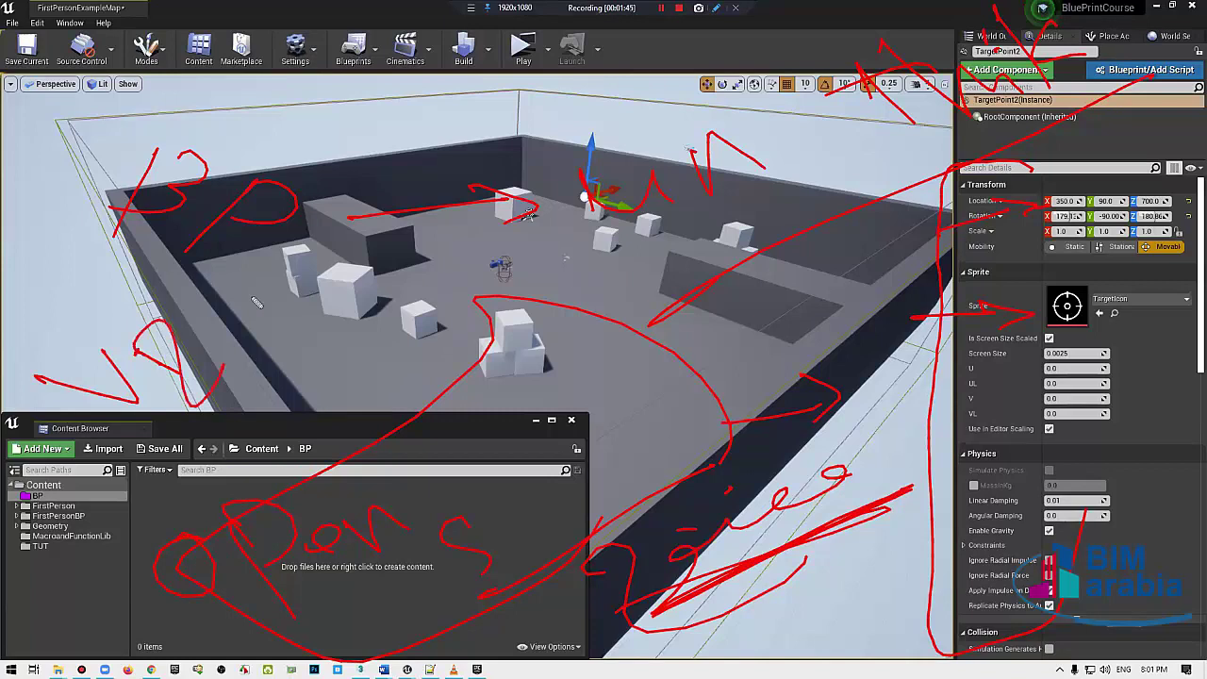
mouse_move(266, 259)
mouse_down()
mouse_move(325, 283)
mouse_move(432, 226)
mouse_up()
mouse_move(524, 217)
mouse_down()
mouse_move(186, 506)
mouse_move(9, 420)
mouse_move(278, 213)
mouse_up()
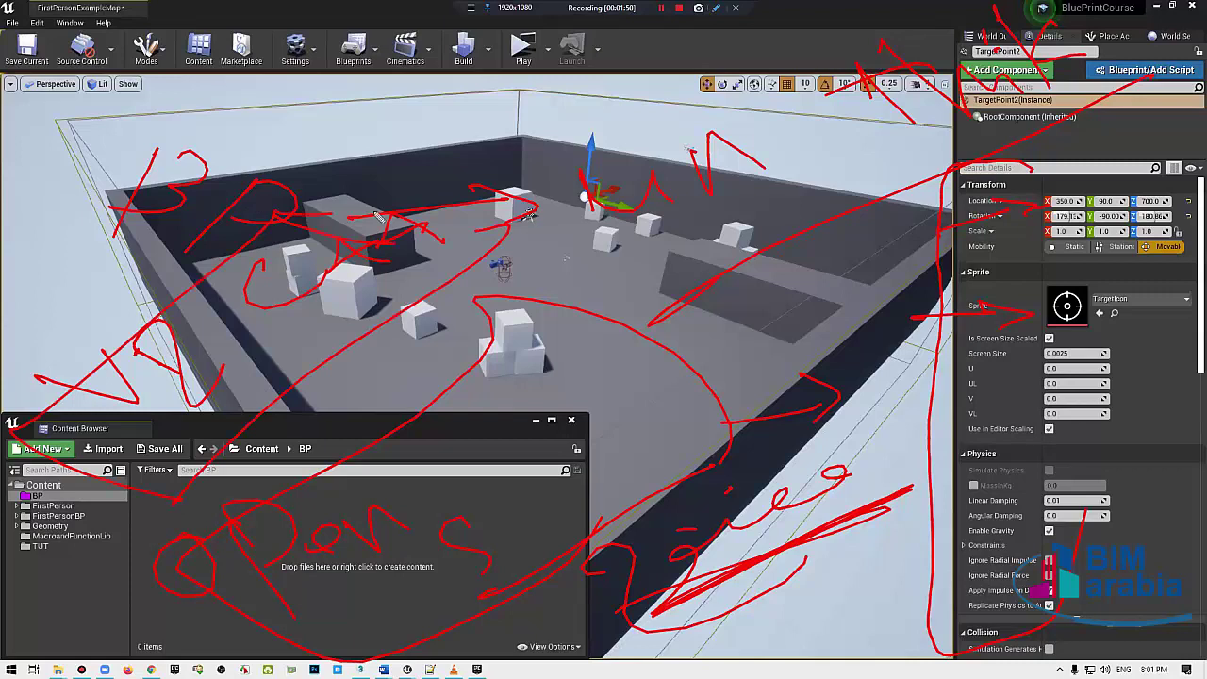
drag(378, 216, 528, 214)
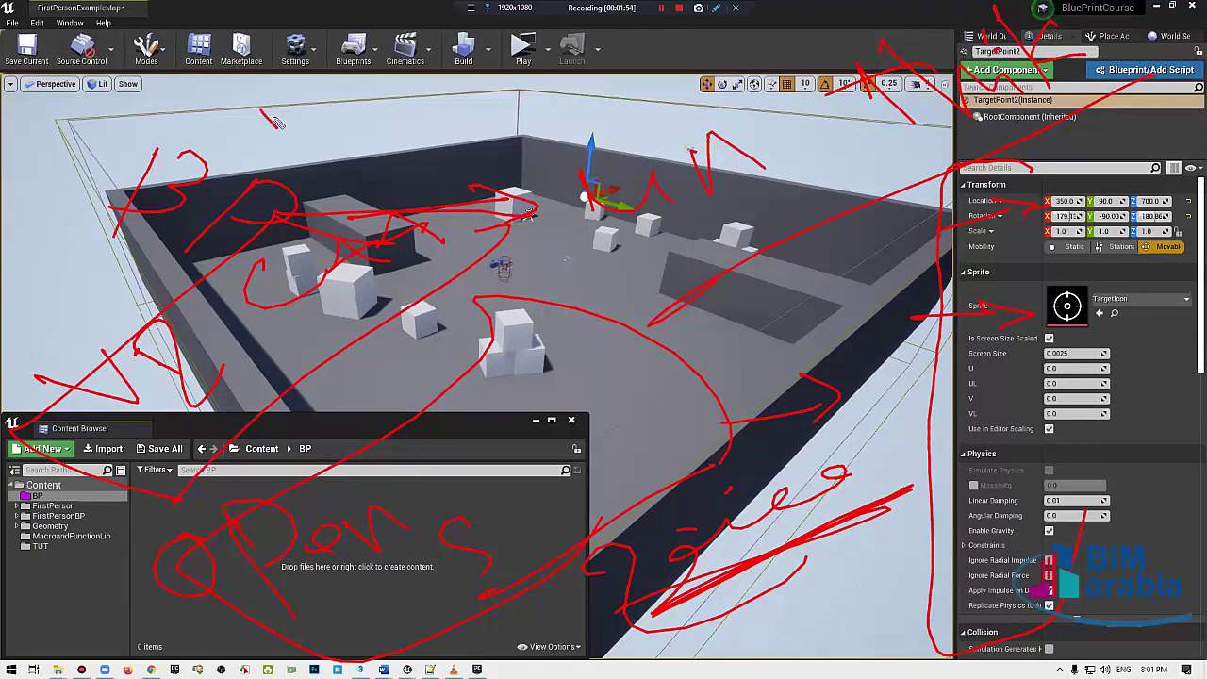
mouse_move(274, 123)
mouse_down()
mouse_move(387, 113)
mouse_move(425, 67)
mouse_move(396, 85)
mouse_up()
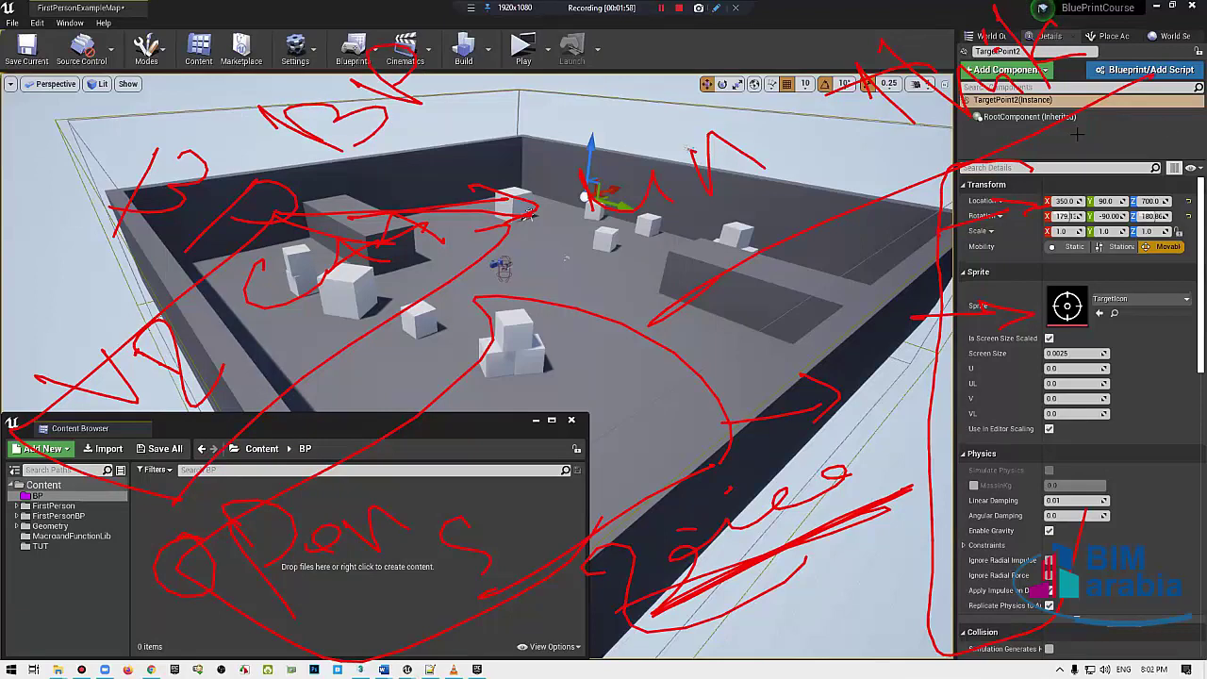
key(Escape)
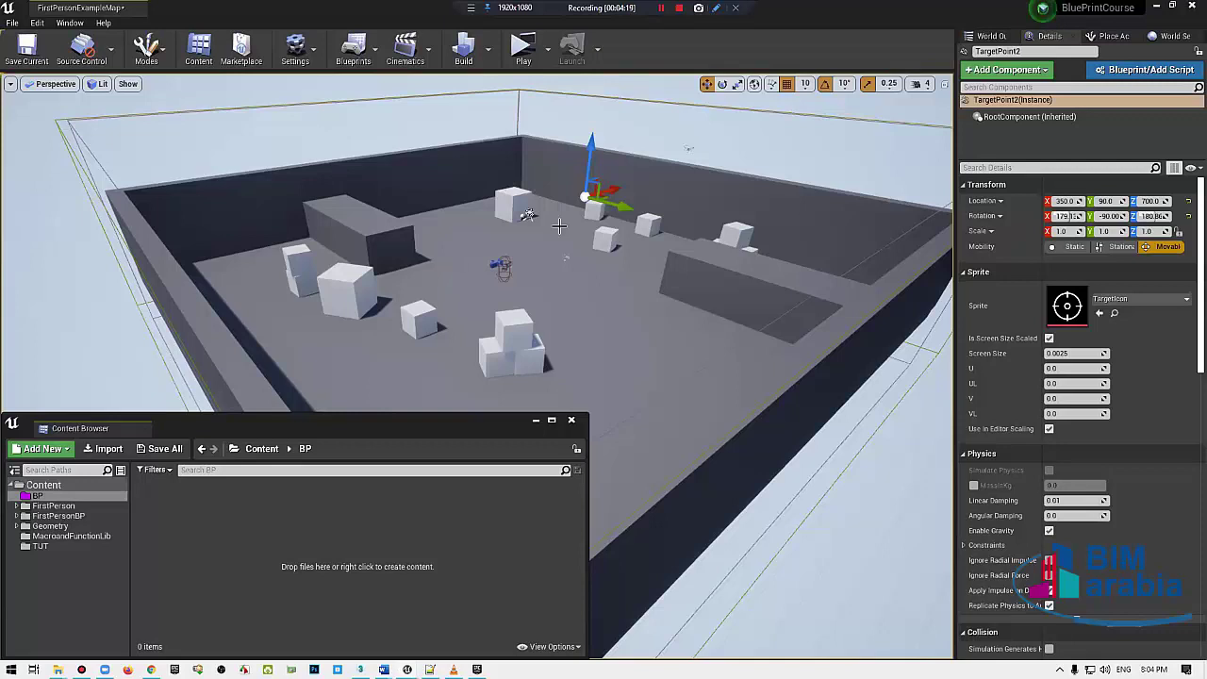
Step: Rotate the camera toward the right wall, then pull back to frame the entire room
mouse_move(563, 226)
right_down()
mouse_move(641, 226)
mouse_move(528, 227)
right_up()
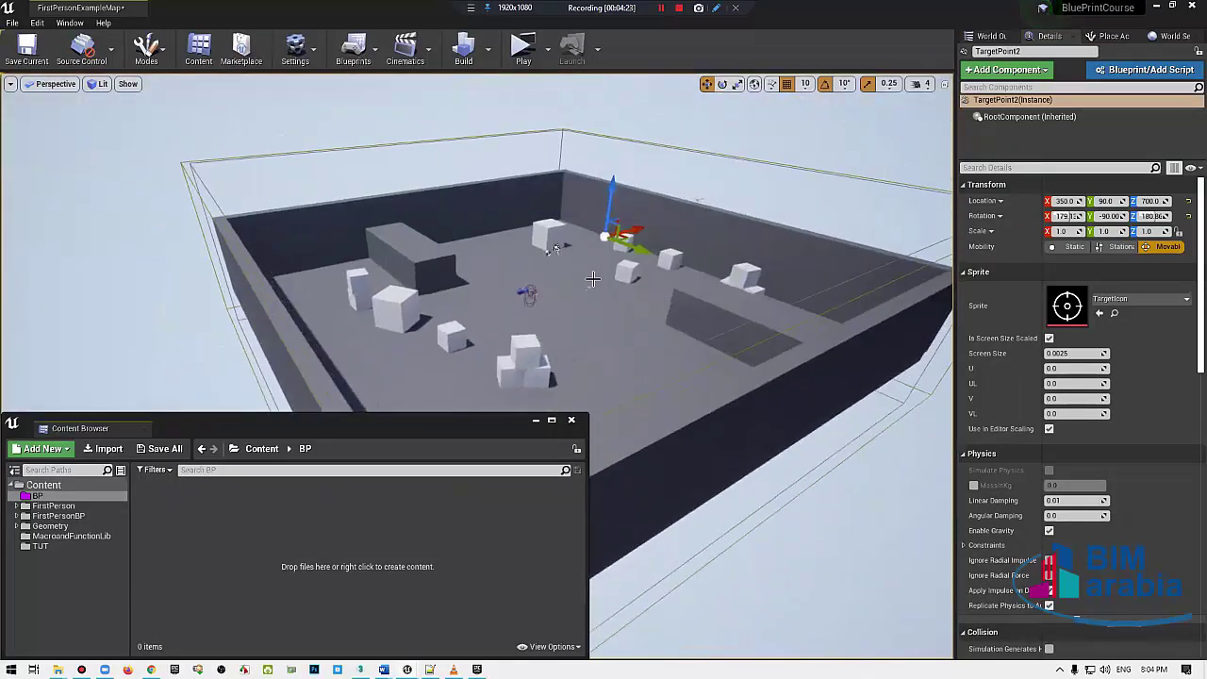
mouse_move(528, 226)
mouse_down()
mouse_move(624, 300)
mouse_move(603, 325)
mouse_move(595, 302)
mouse_up()
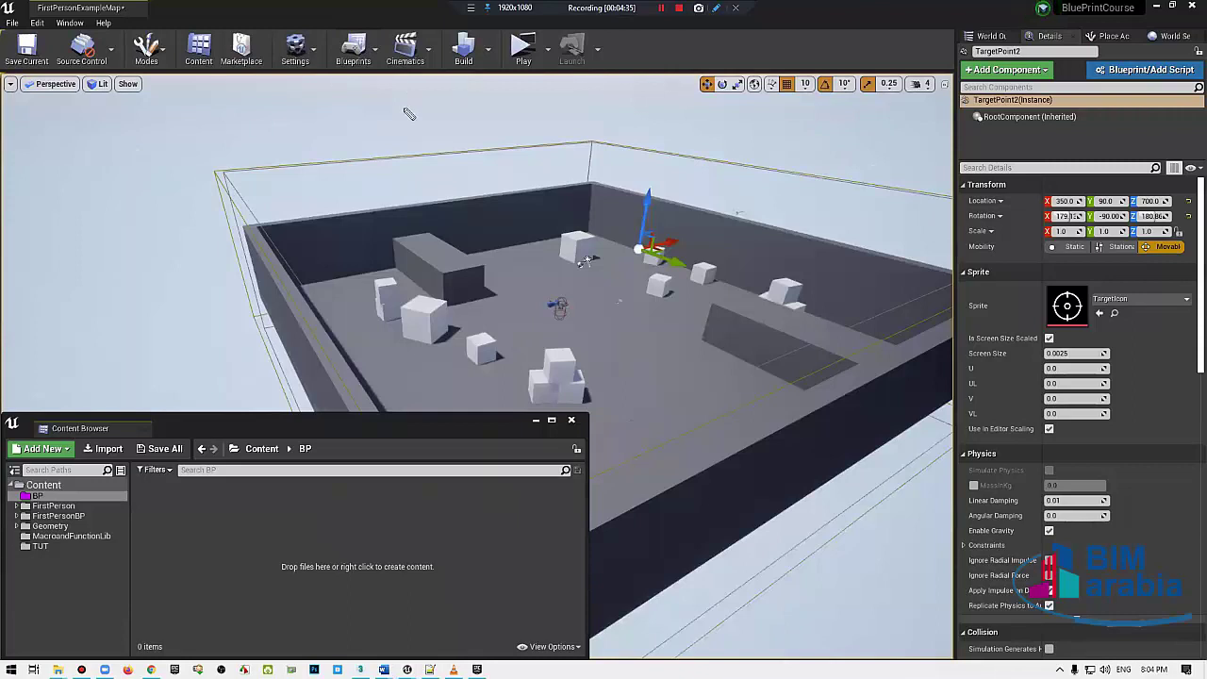
mouse_move(108, 166)
mouse_down()
mouse_move(113, 215)
mouse_move(175, 223)
mouse_up()
drag(210, 185, 223, 208)
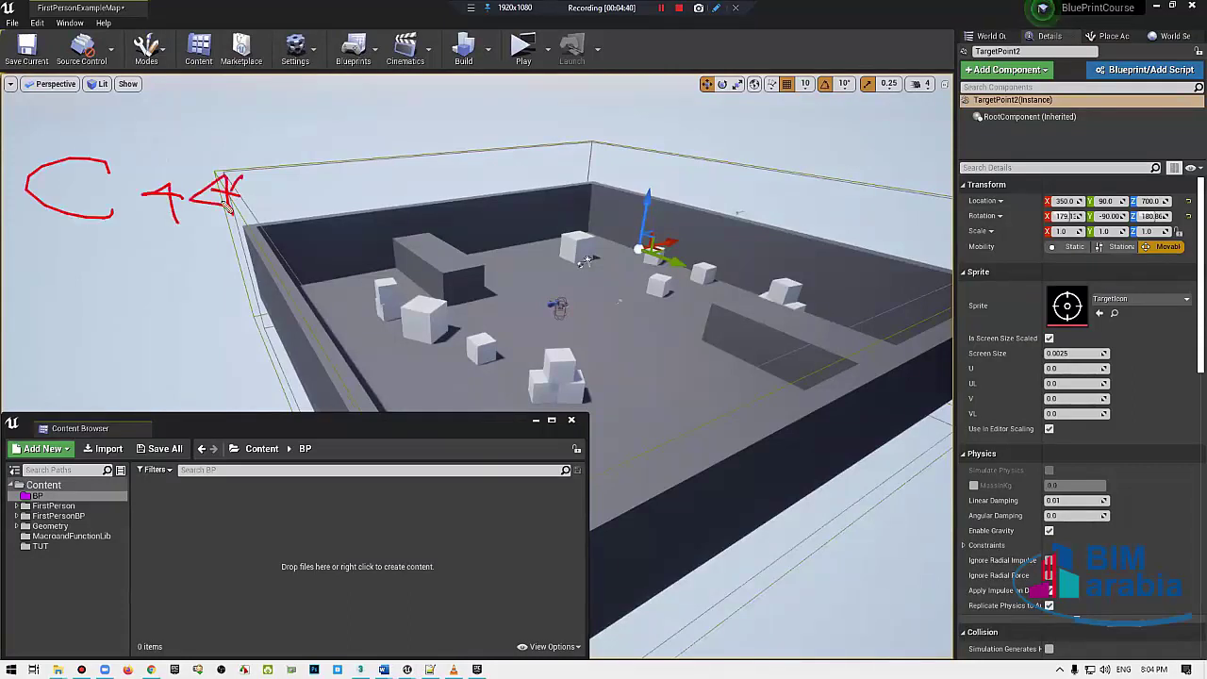
mouse_move(172, 94)
mouse_down()
mouse_move(283, 41)
mouse_move(241, 57)
mouse_move(877, 360)
mouse_up()
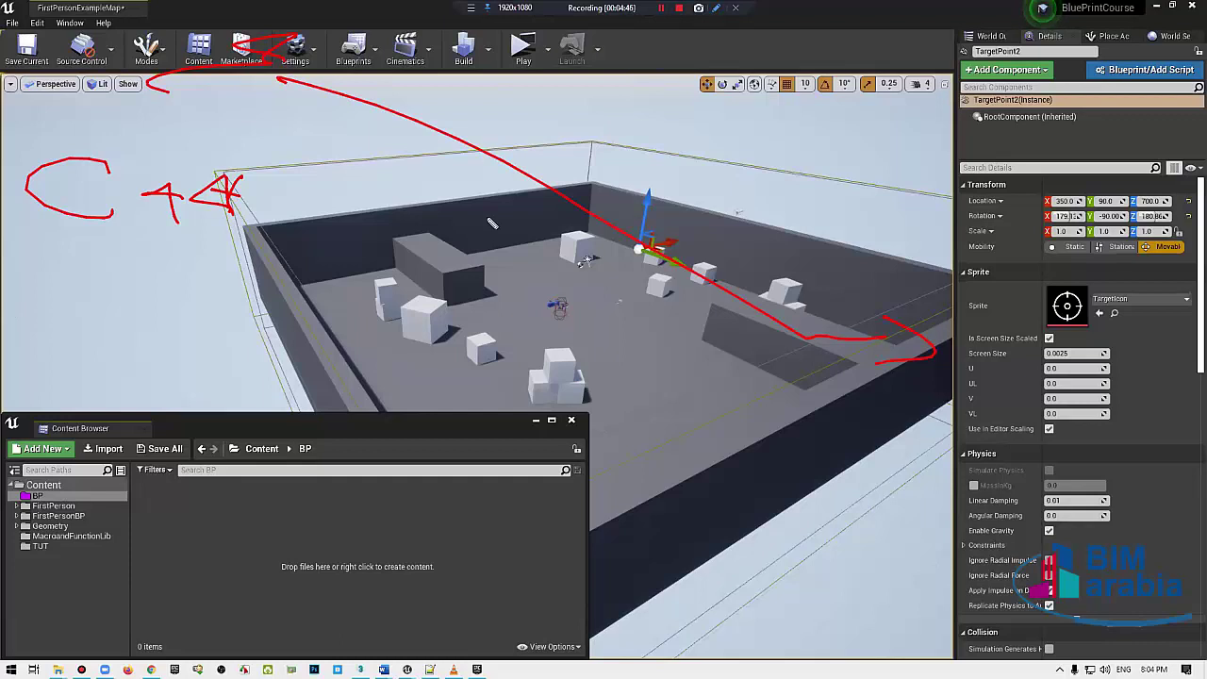
drag(287, 175, 253, 235)
drag(196, 307, 245, 302)
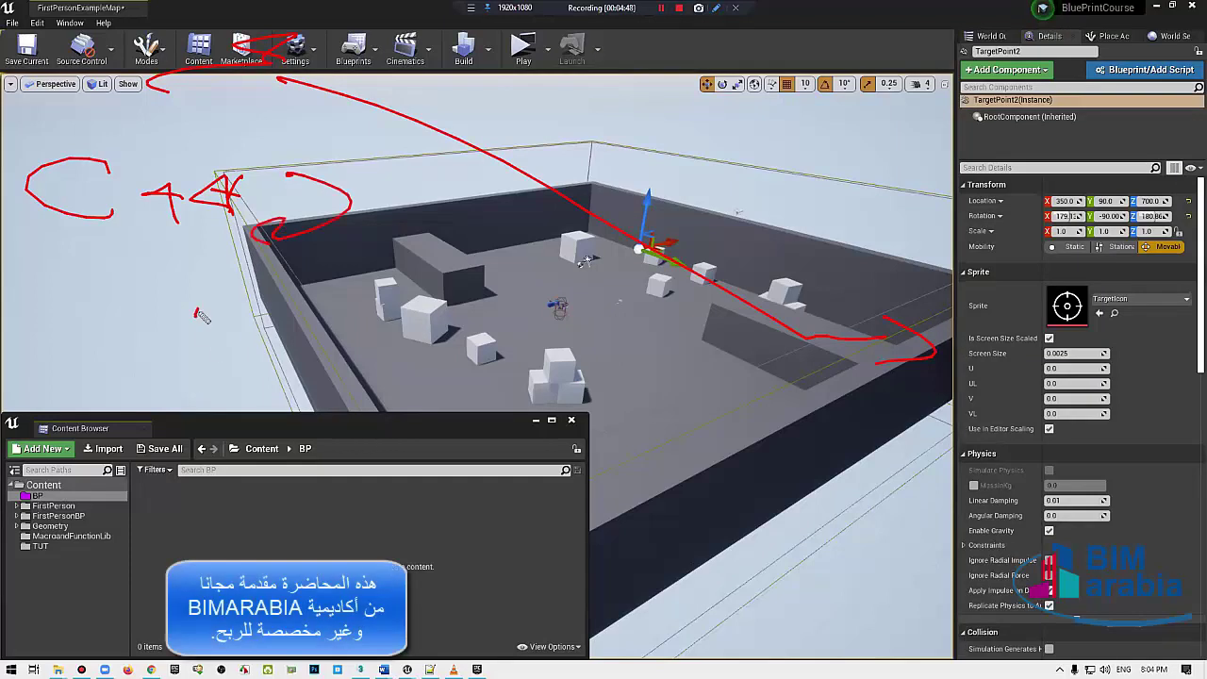
drag(333, 298, 253, 347)
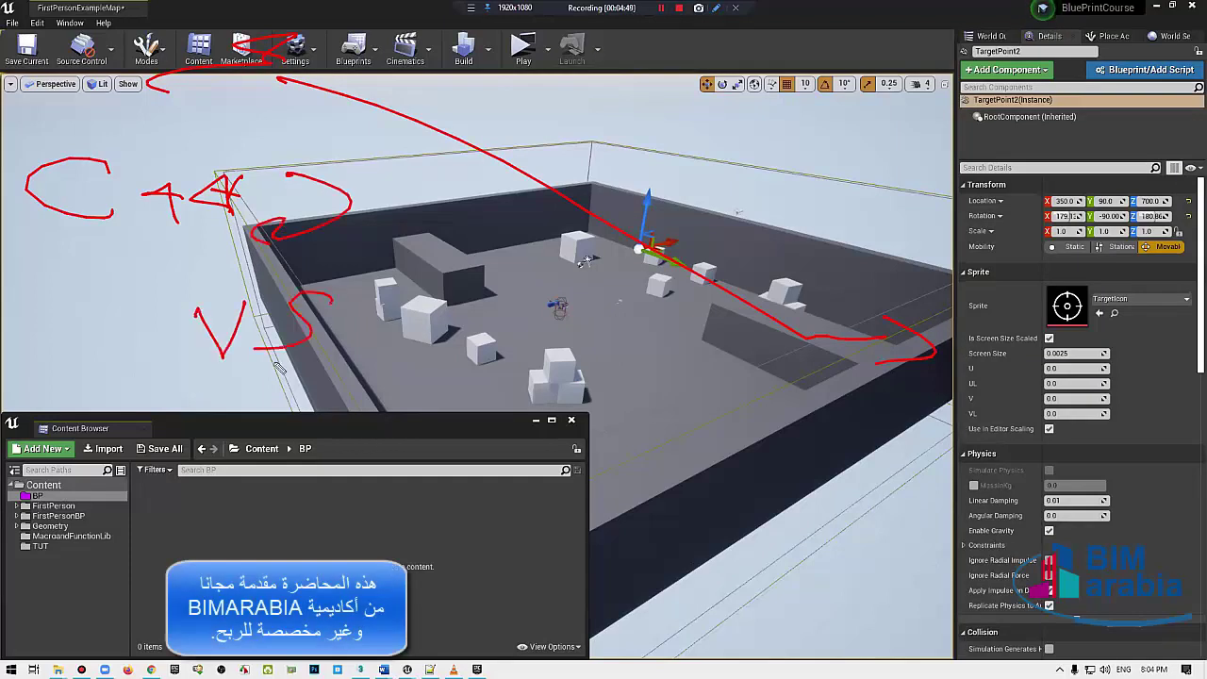
mouse_move(300, 283)
mouse_down()
mouse_move(344, 388)
mouse_move(429, 330)
mouse_move(360, 388)
mouse_up()
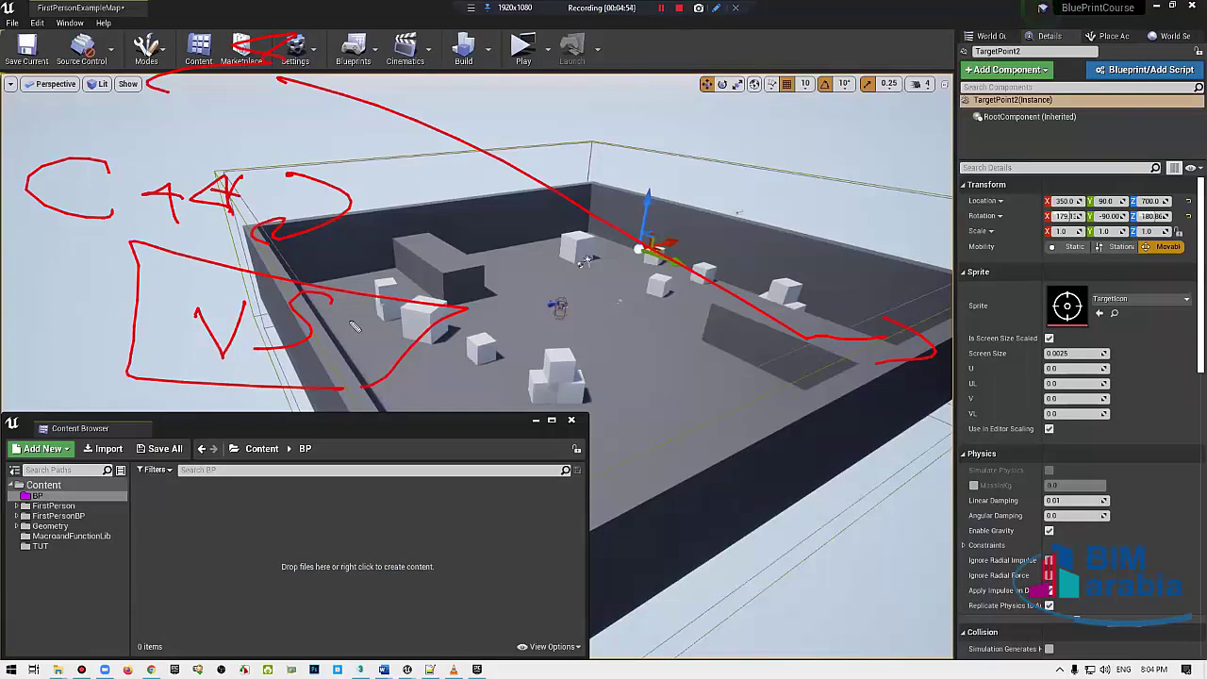
drag(460, 412, 604, 406)
mouse_move(638, 359)
mouse_down()
mouse_move(622, 415)
mouse_move(676, 409)
mouse_up()
drag(719, 417, 996, 456)
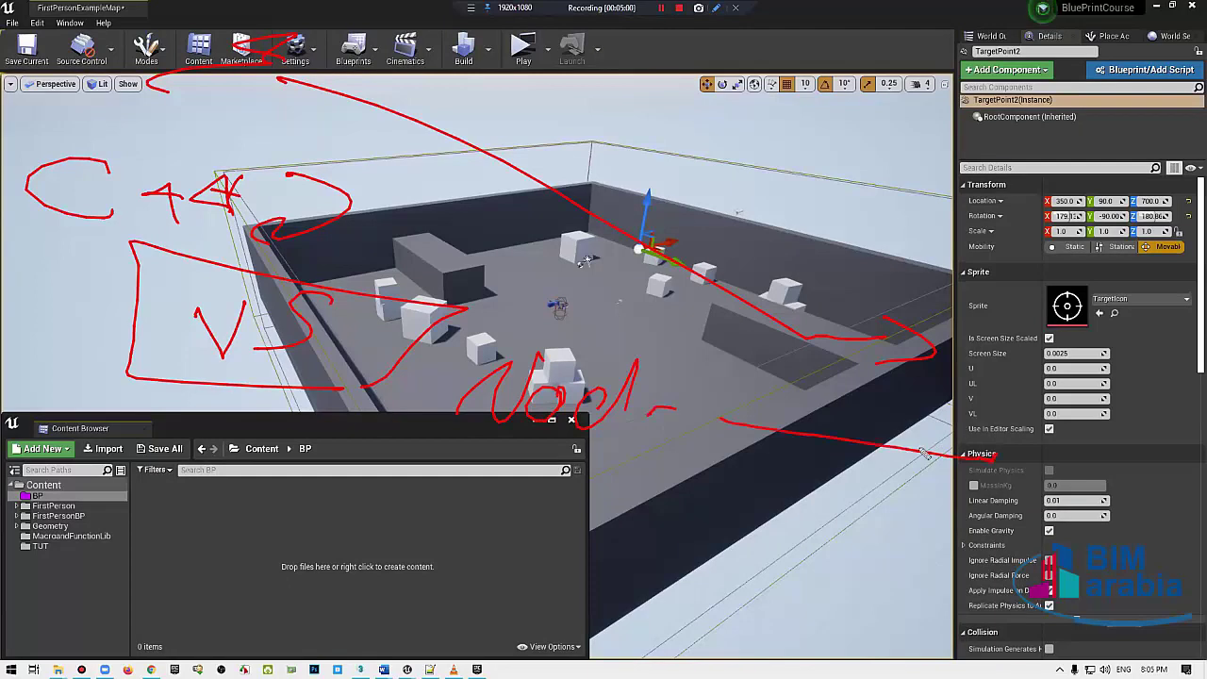
mouse_move(215, 545)
mouse_down()
mouse_move(282, 563)
mouse_move(325, 509)
mouse_up()
mouse_move(351, 545)
mouse_down()
mouse_move(354, 571)
mouse_move(390, 575)
mouse_up()
mouse_move(394, 531)
mouse_down()
mouse_move(379, 574)
mouse_move(449, 551)
mouse_up()
drag(304, 596, 802, 619)
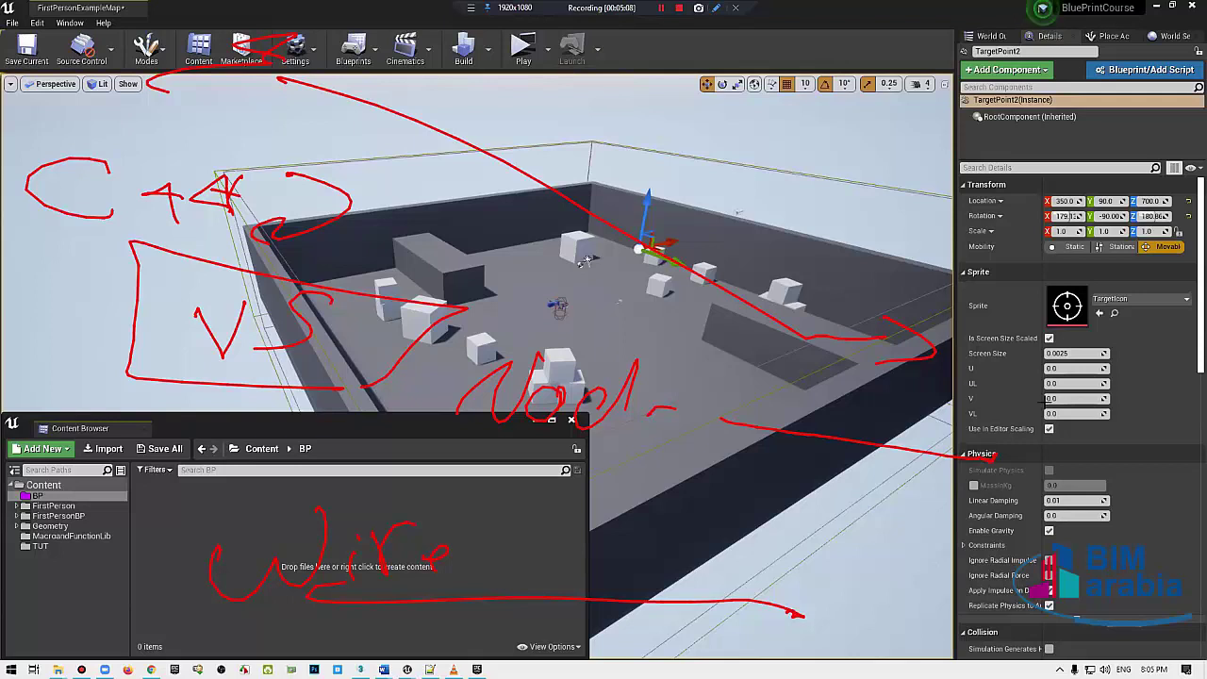
mouse_move(1050, 398)
mouse_down()
mouse_move(755, 443)
mouse_move(613, 396)
mouse_move(500, 340)
mouse_move(453, 604)
mouse_move(236, 566)
mouse_up()
mouse_move(237, 396)
mouse_down()
mouse_move(211, 264)
mouse_move(132, 247)
mouse_up()
drag(712, 275, 490, 156)
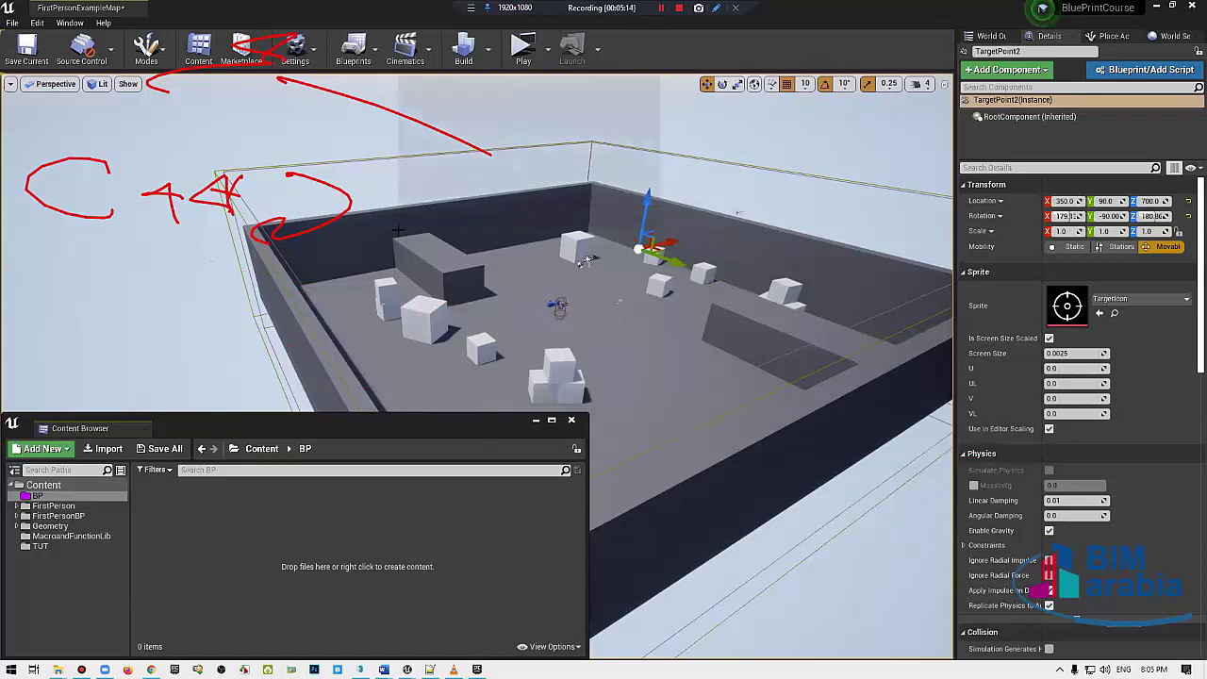
drag(132, 83, 202, 156)
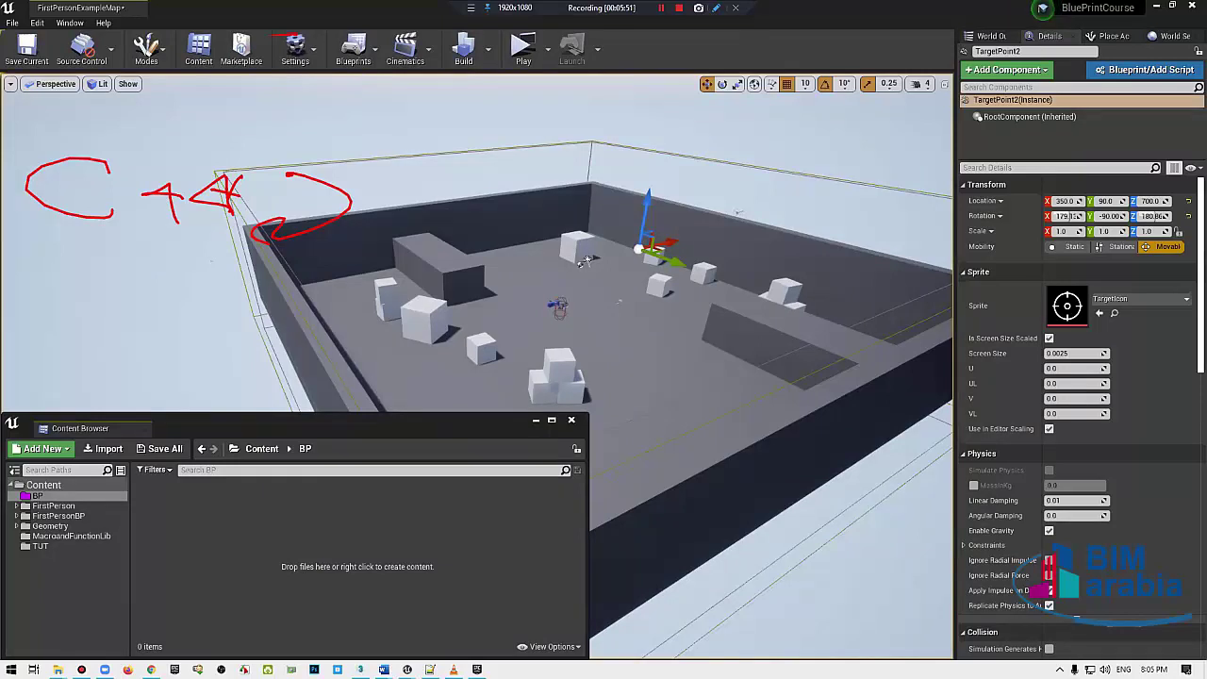
drag(372, 175, 587, 216)
drag(523, 188, 533, 221)
drag(641, 260, 626, 169)
drag(724, 151, 661, 253)
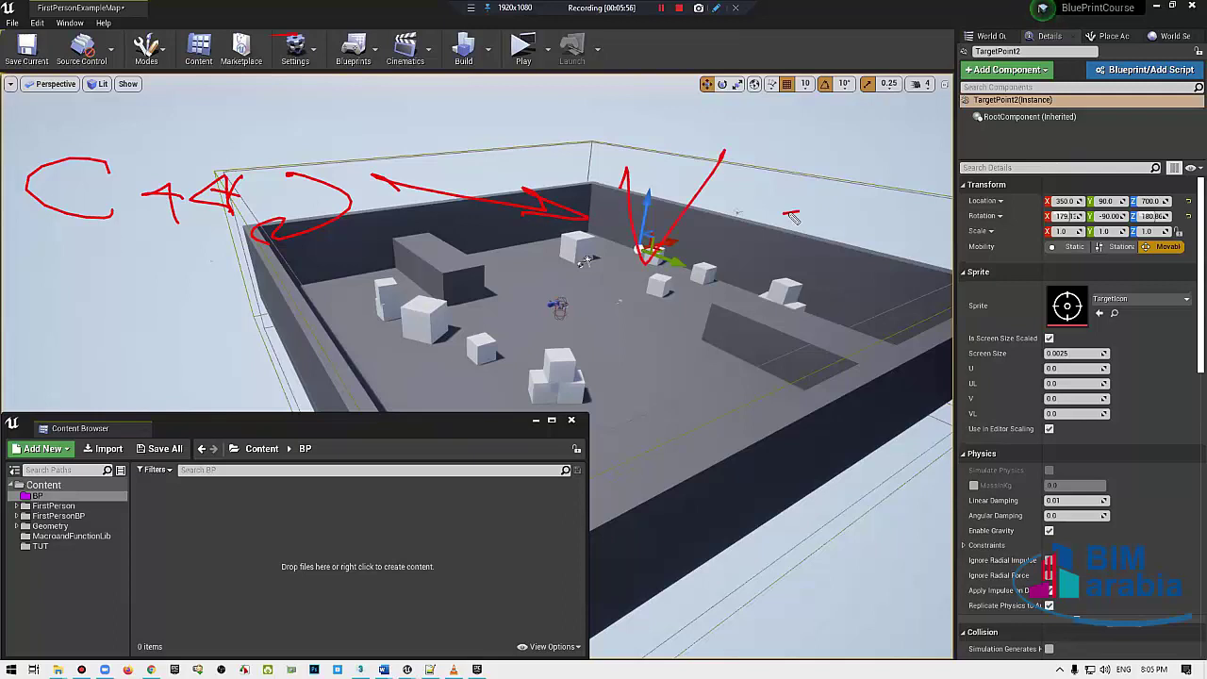
drag(800, 210, 747, 253)
drag(842, 300, 851, 302)
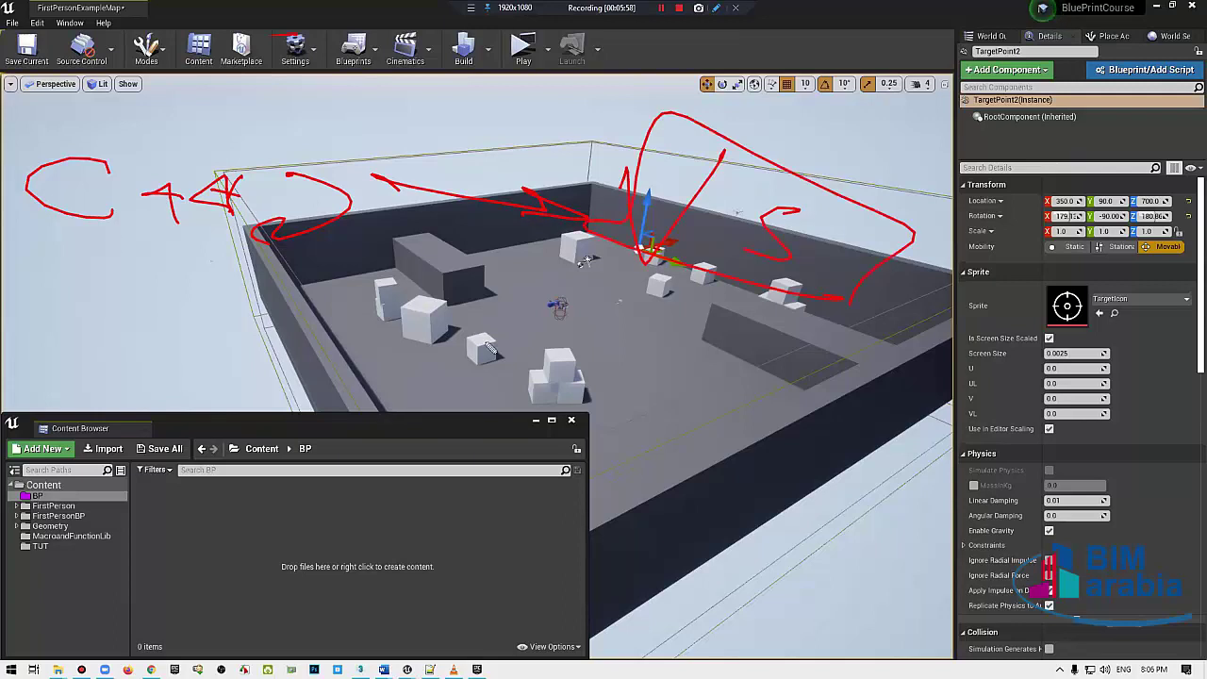
drag(531, 345, 508, 472)
drag(545, 383, 521, 444)
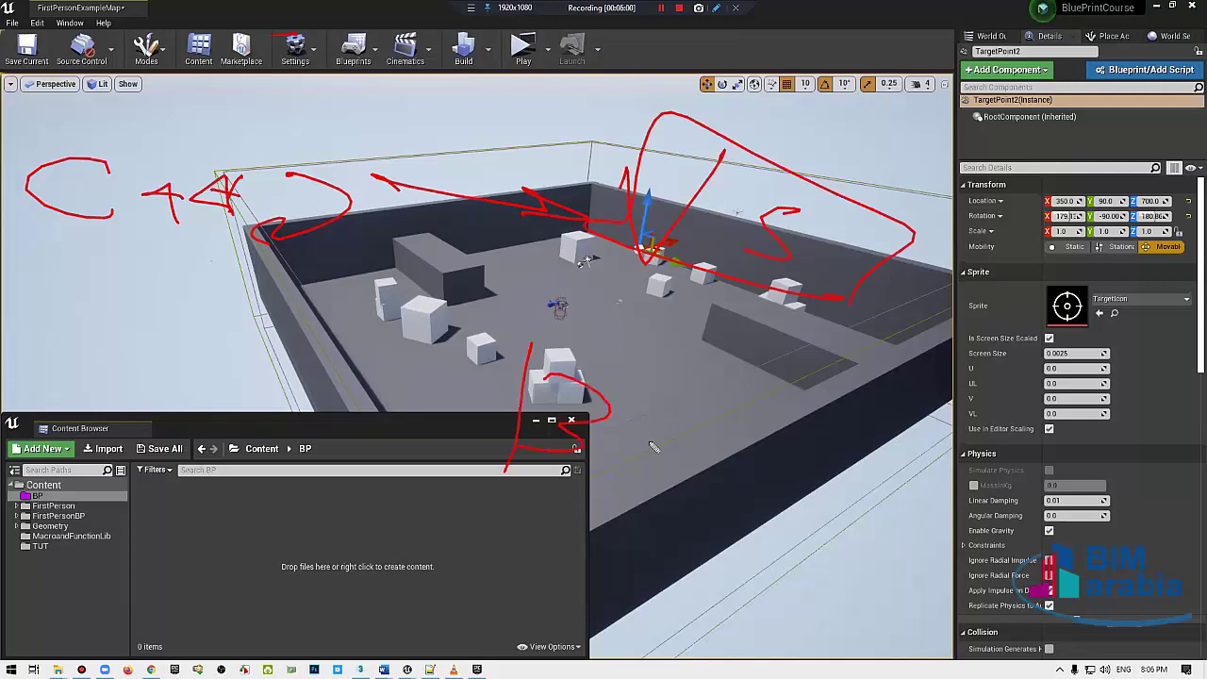
mouse_move(622, 357)
mouse_down()
mouse_move(667, 453)
mouse_move(643, 387)
mouse_up()
drag(766, 444, 779, 366)
mouse_move(797, 429)
mouse_down()
mouse_move(788, 378)
mouse_move(1042, 200)
mouse_move(948, 477)
mouse_up()
drag(1095, 483, 1024, 514)
drag(877, 406, 1128, 334)
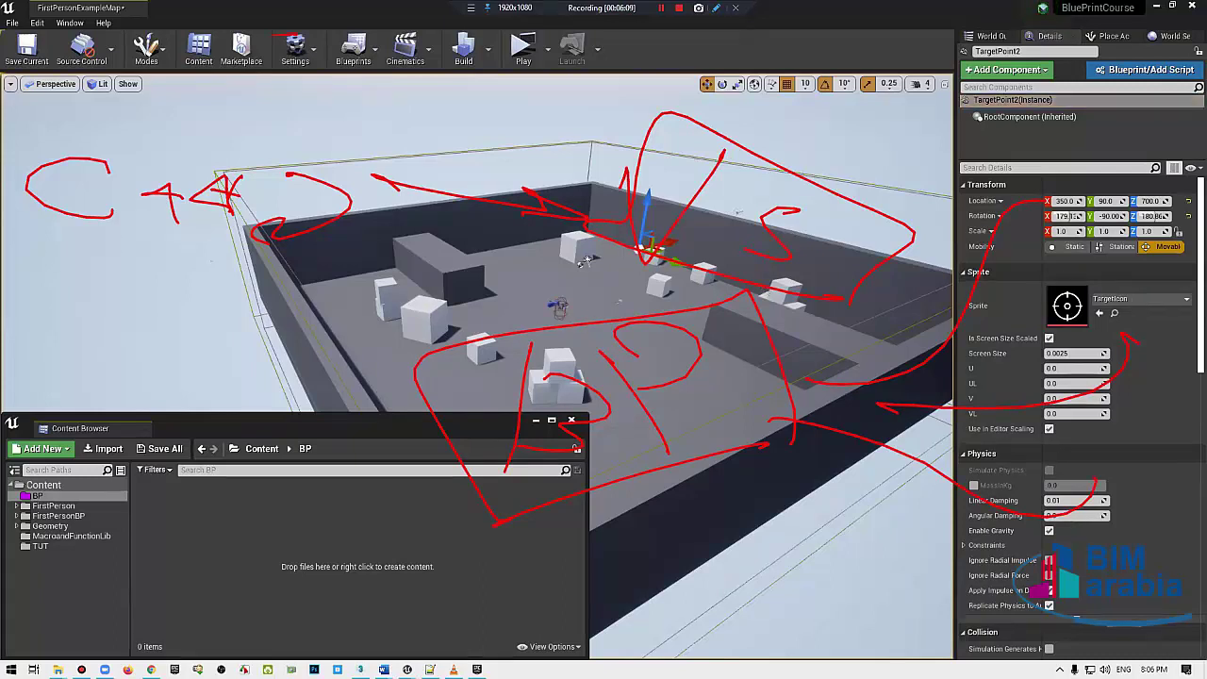
key(Escape)
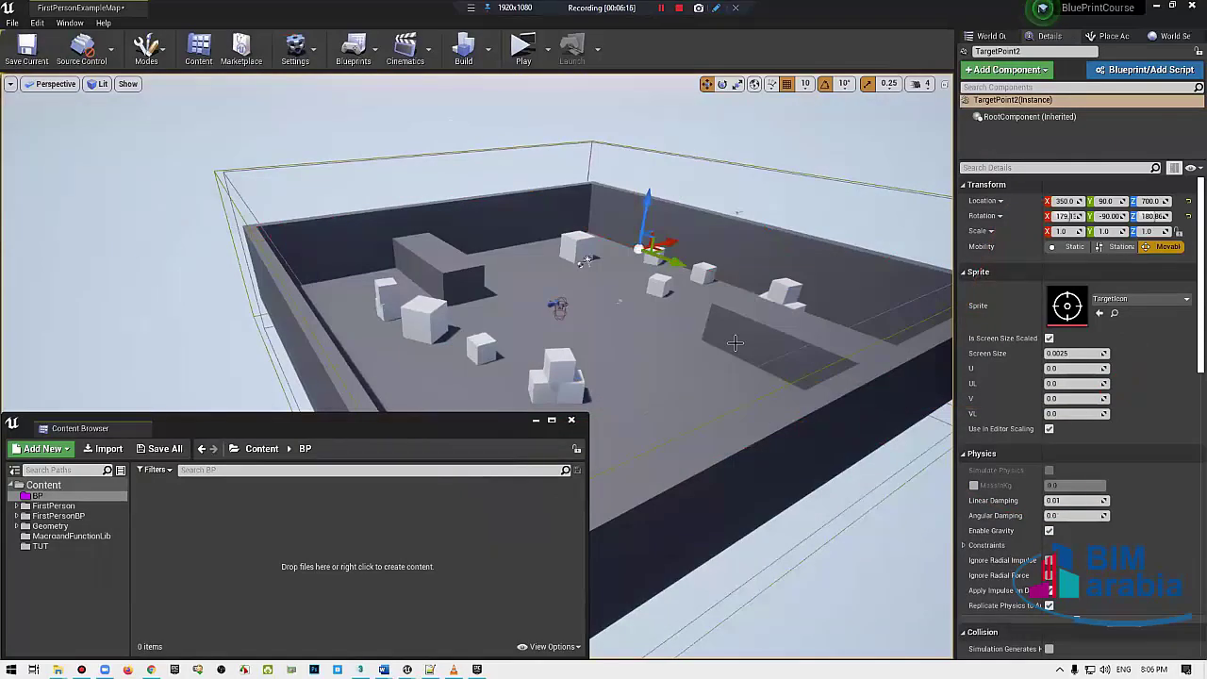
right_drag(782, 332, 783, 236)
right_drag(528, 236, 527, 327)
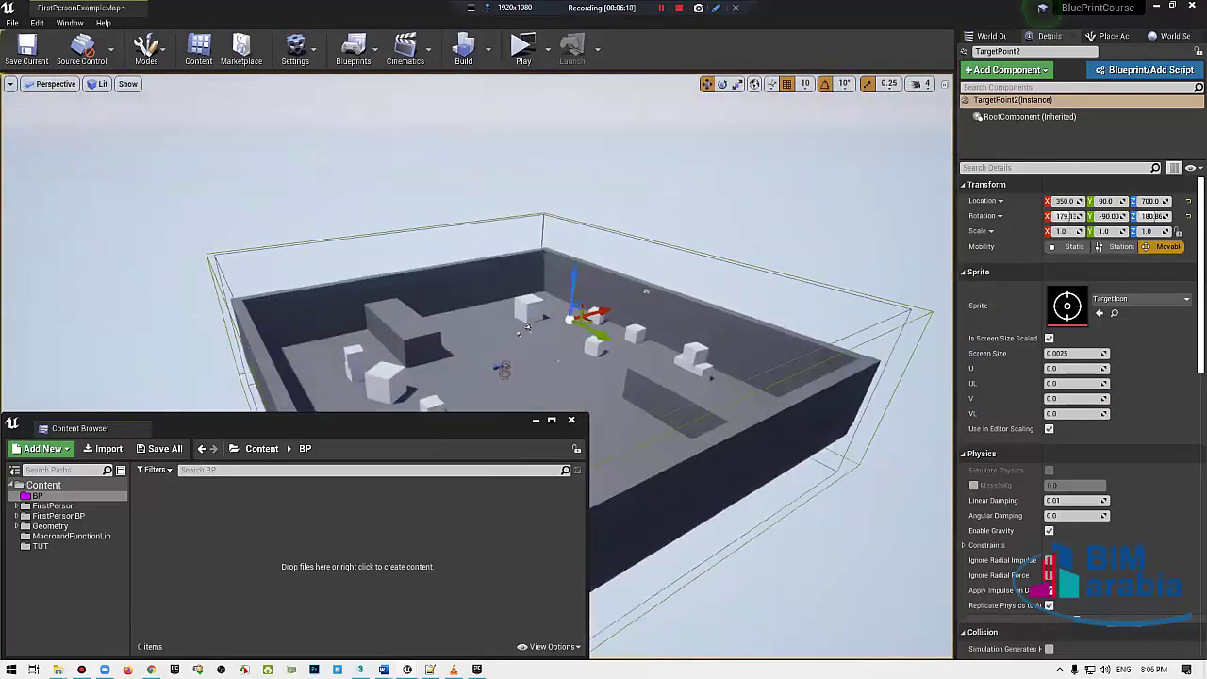
right_drag(690, 390, 690, 390)
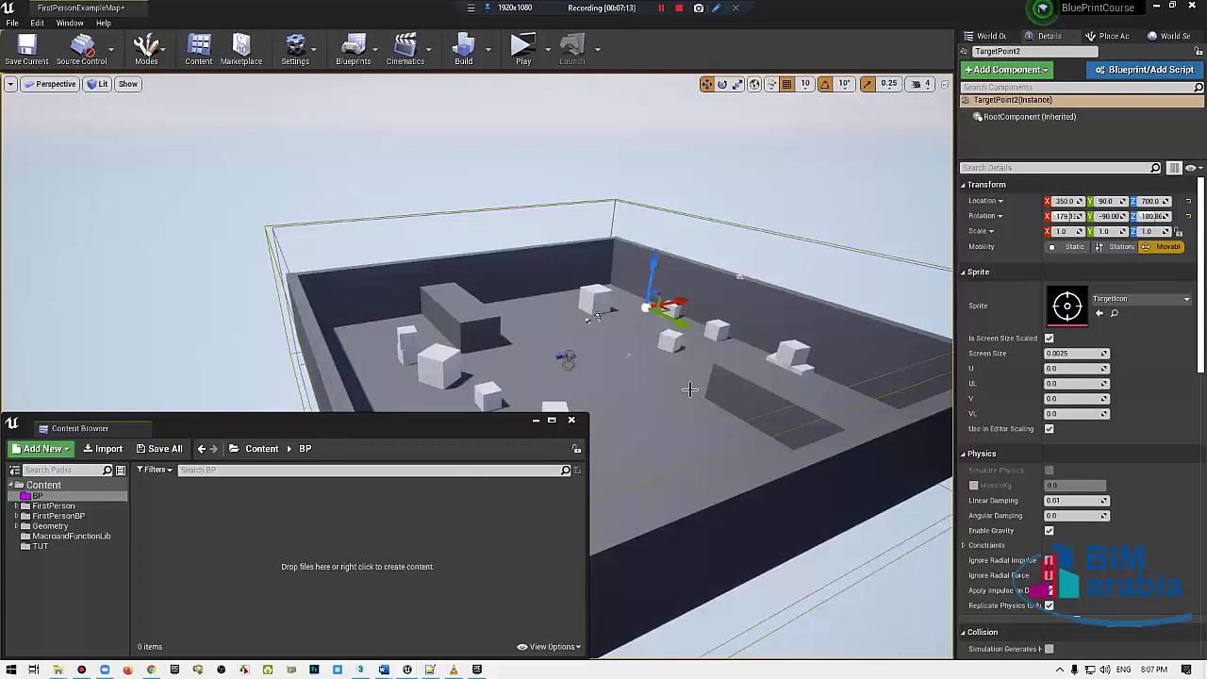
mouse_move(540, 294)
right_down()
mouse_move(528, 396)
mouse_move(580, 216)
mouse_move(603, 378)
mouse_move(553, 285)
right_up()
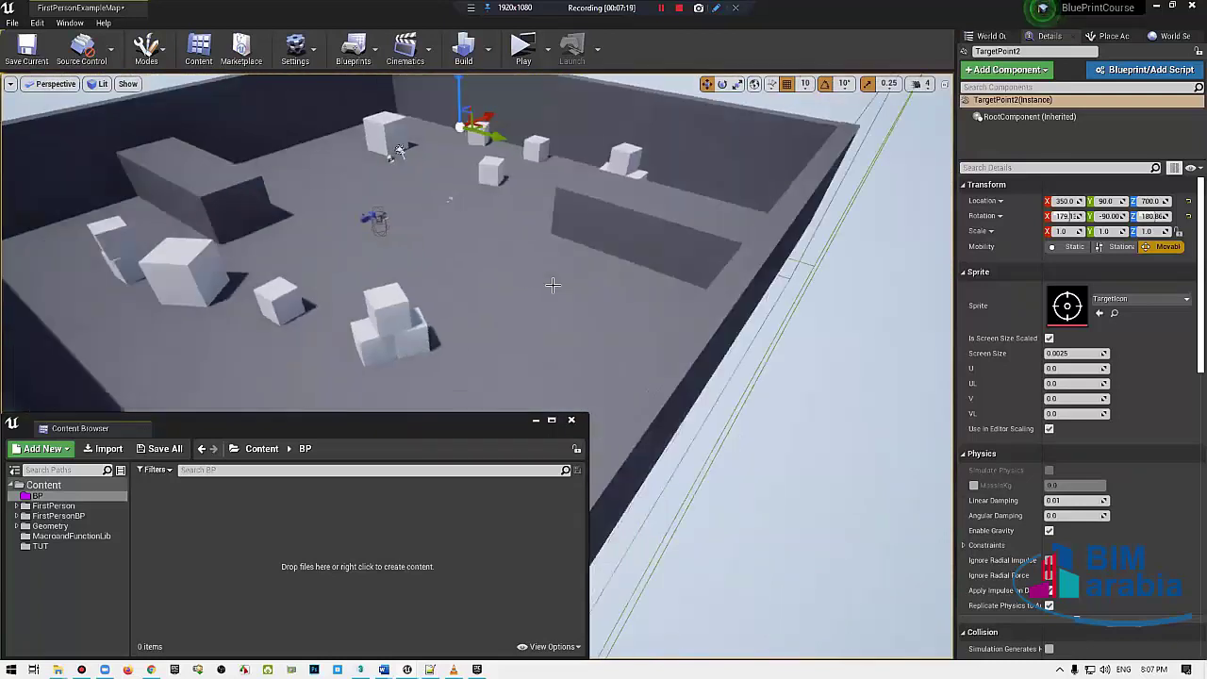
scroll(553, 285, down, 3)
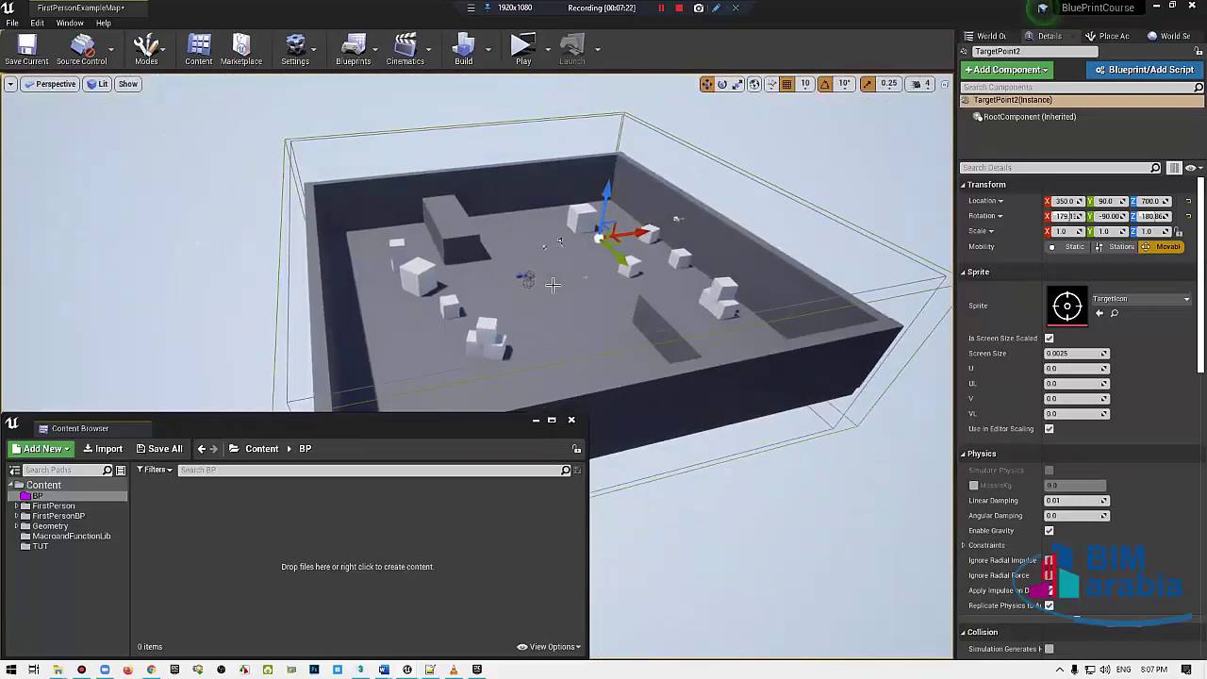
mouse_move(553, 285)
right_down()
mouse_move(642, 216)
mouse_move(603, 283)
mouse_move(603, 321)
mouse_move(444, 107)
right_up()
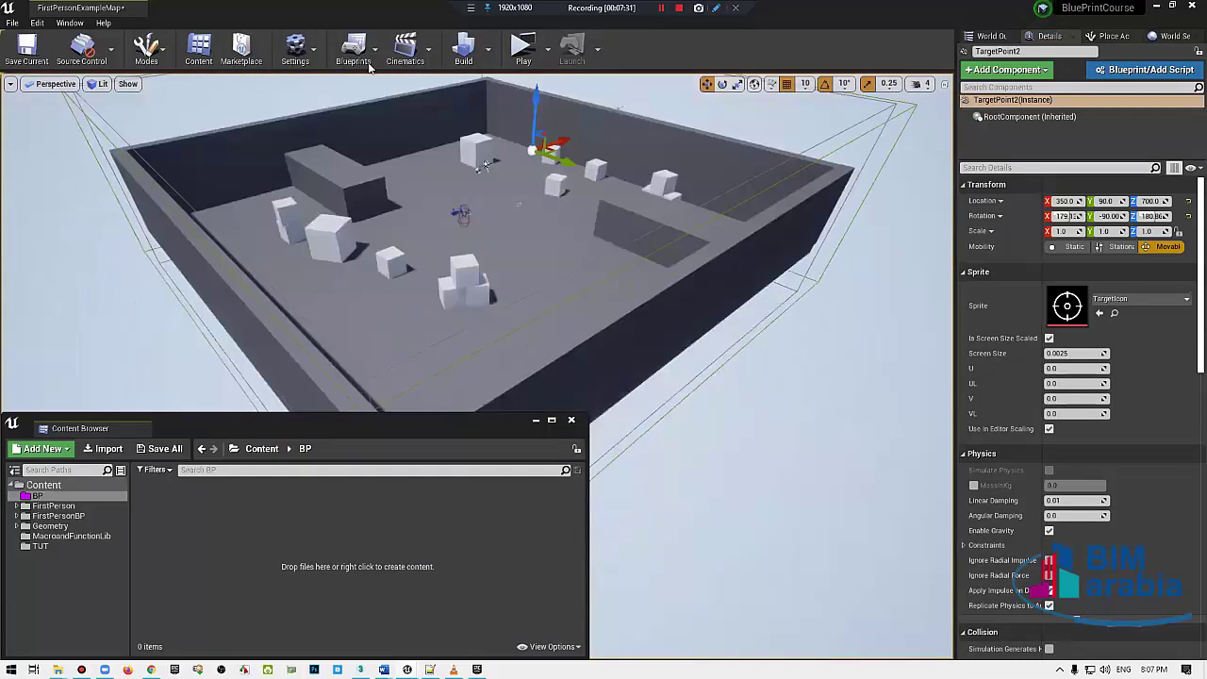
Step: Open FirstPersonExampleMap's Level Blueprint from the Blueprints toolbar menu and pan across its Event Graph
click(371, 64)
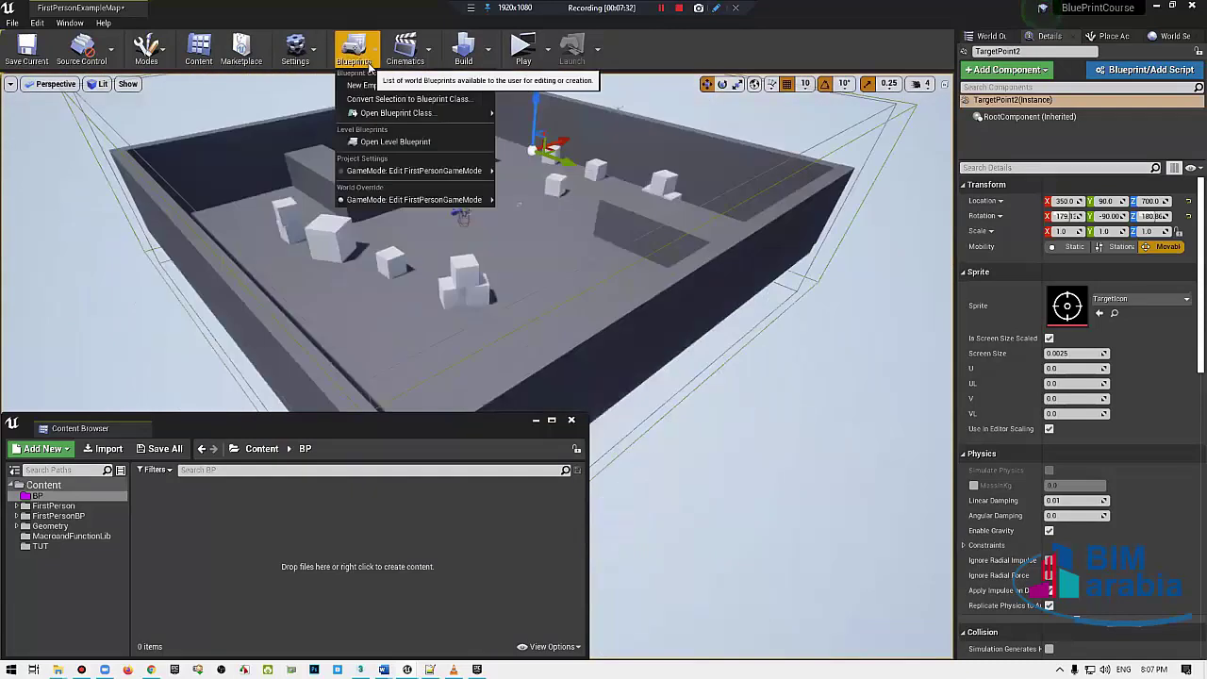
click(462, 141)
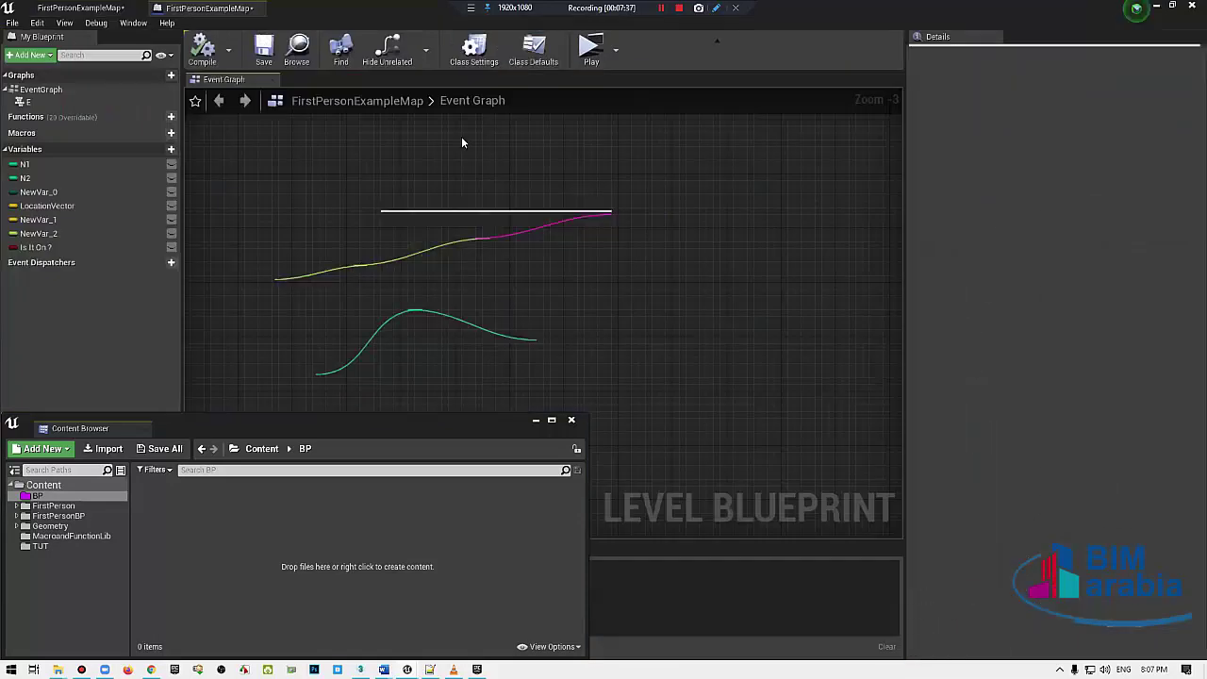
scroll(604, 333, down, 1)
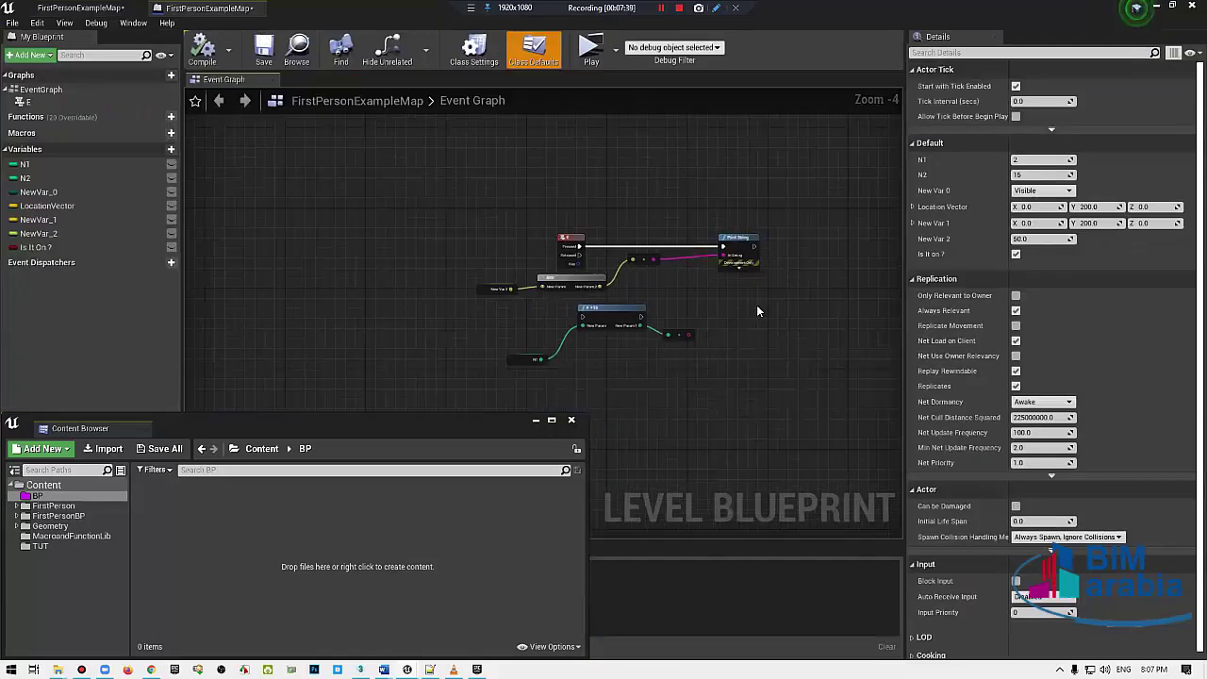
mouse_move(756, 304)
right_down()
mouse_move(624, 256)
mouse_move(480, 266)
mouse_move(287, 358)
right_up()
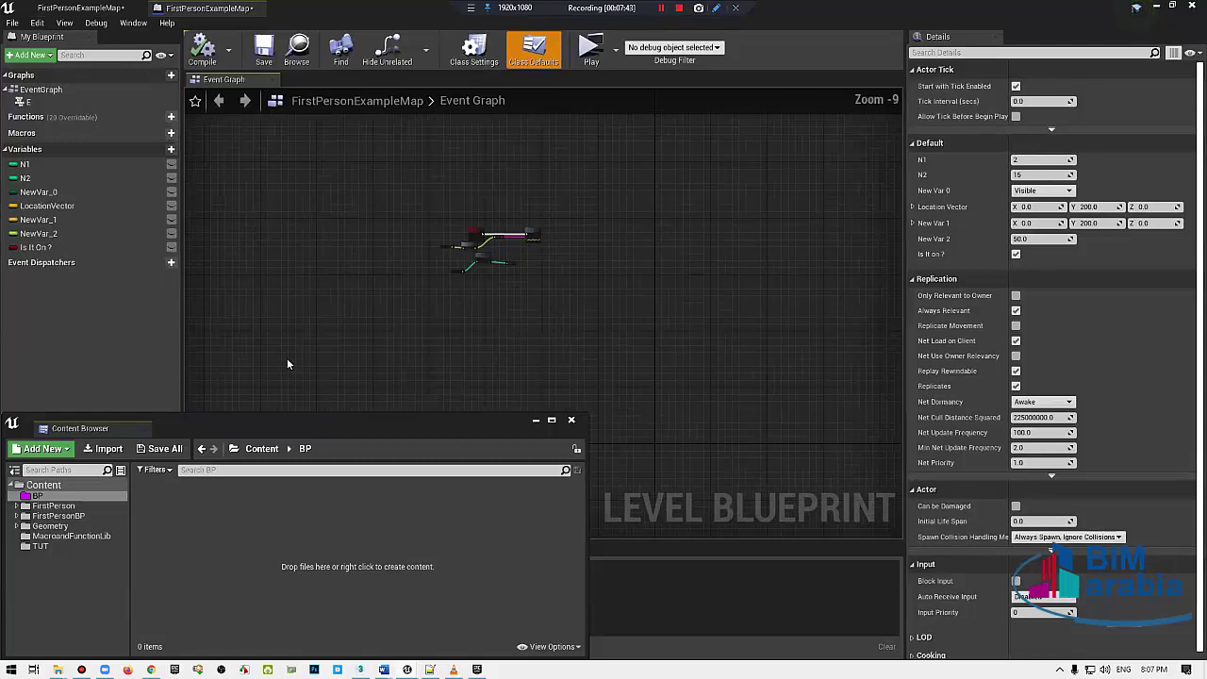
Step: Remove all nodes from the Event Graph, then compile and save the level blueprint
scroll(287, 357, down, 2)
key(ctrl+z)
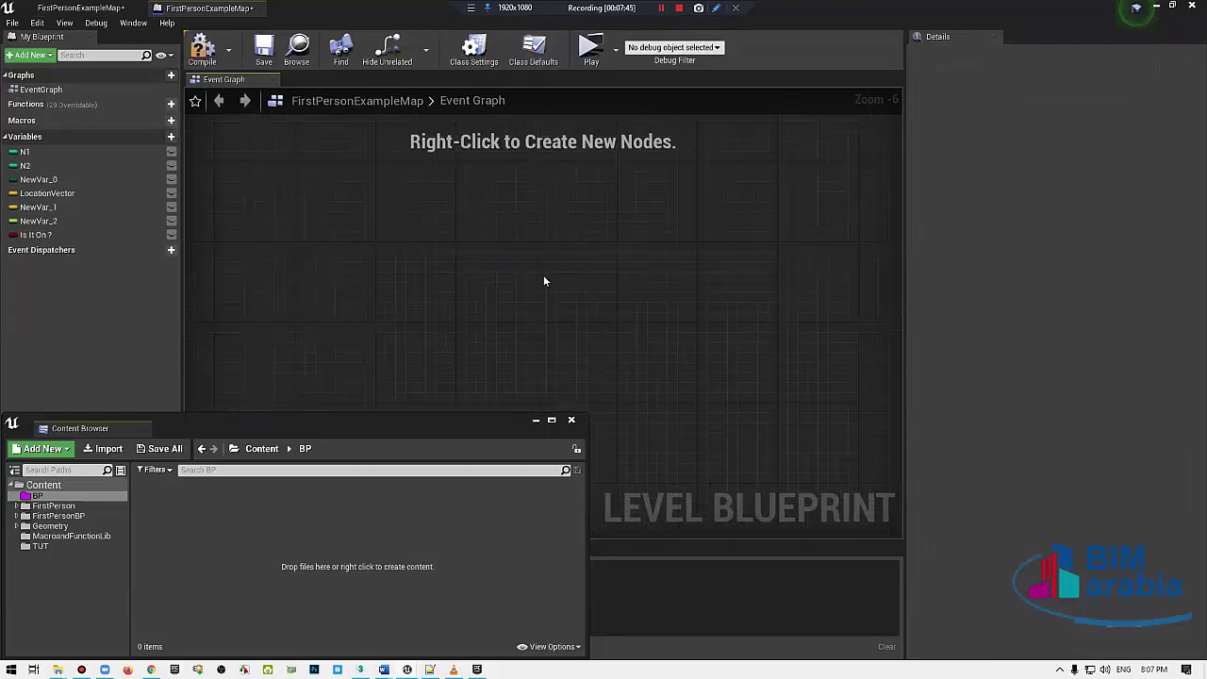
scroll(543, 275, up, 4)
click(202, 52)
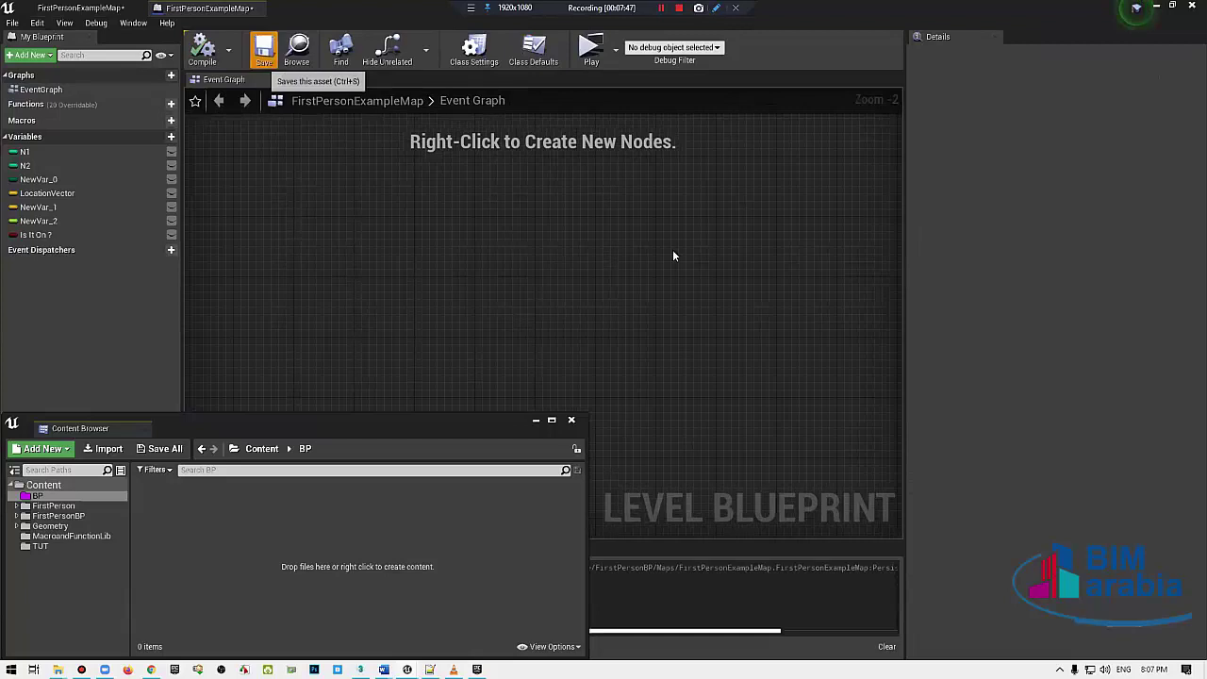
click(264, 47)
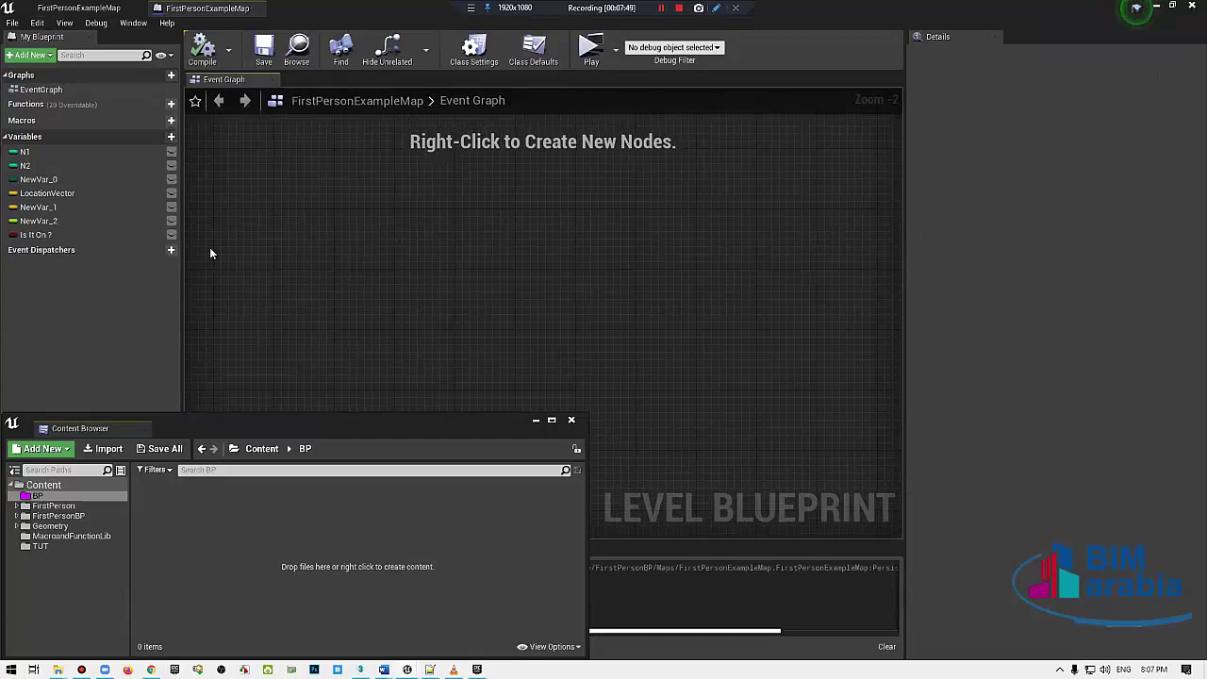
Step: Widen the Event Graph and select NewVar_1 to show its vector default of 0, 200, 0
drag(182, 297, 158, 301)
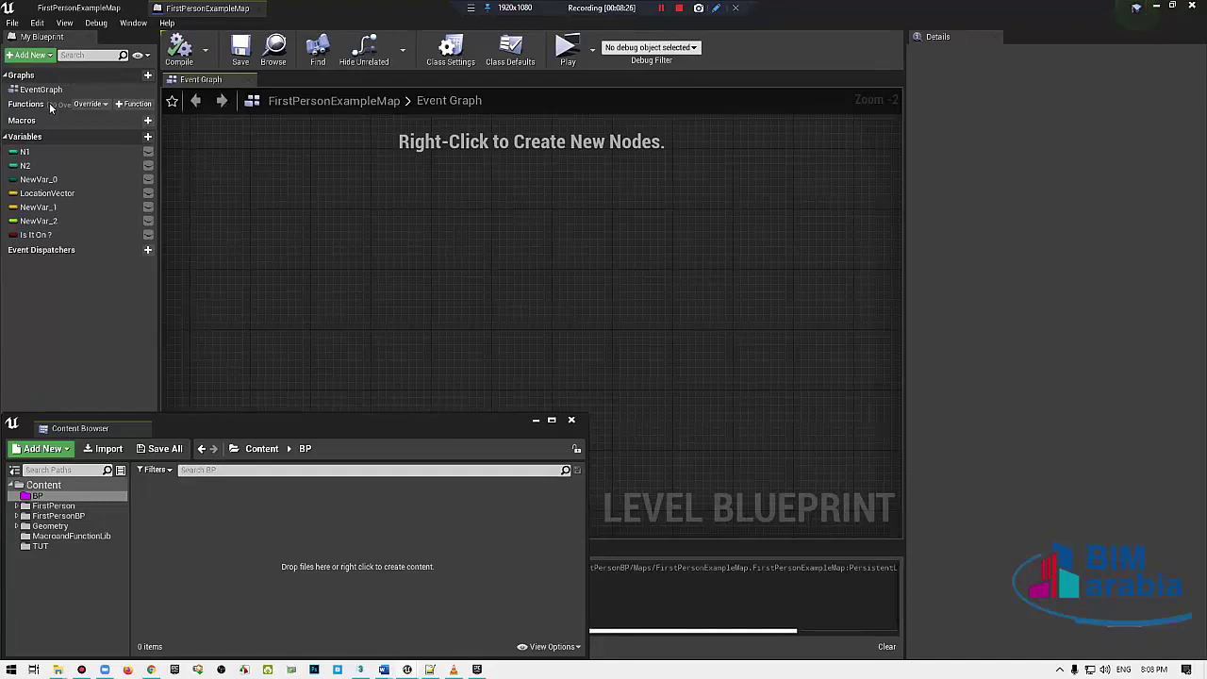
click(81, 207)
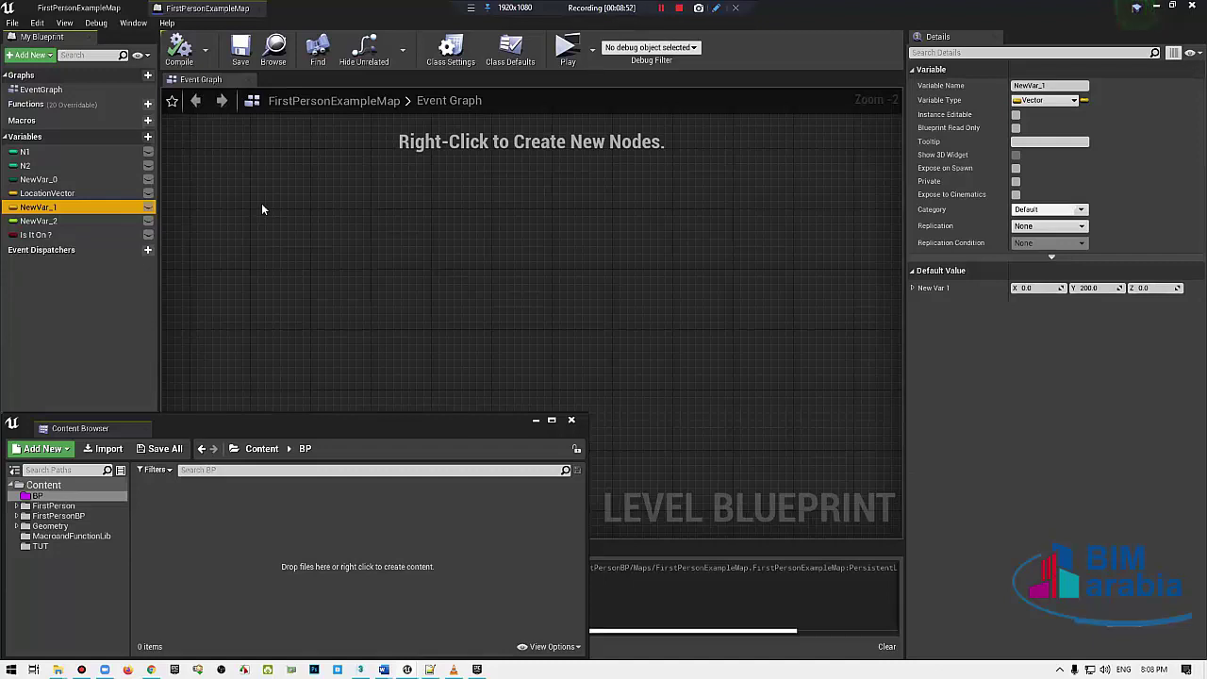
click(391, 318)
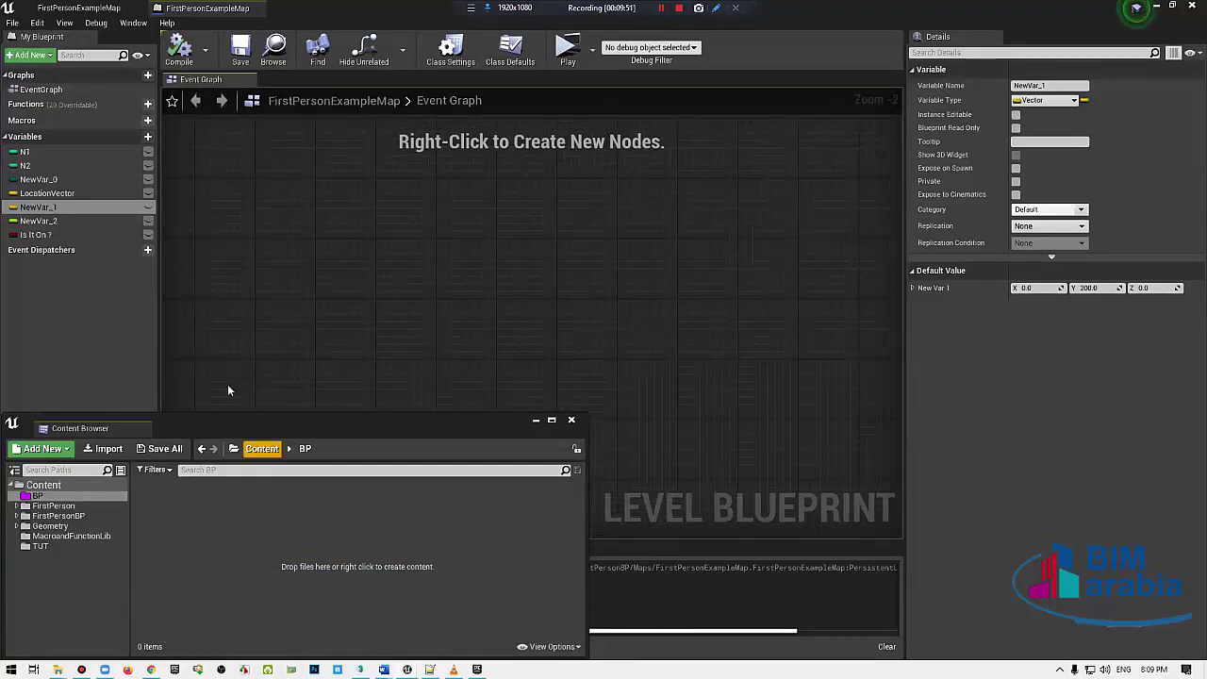
drag(760, 153, 264, 425)
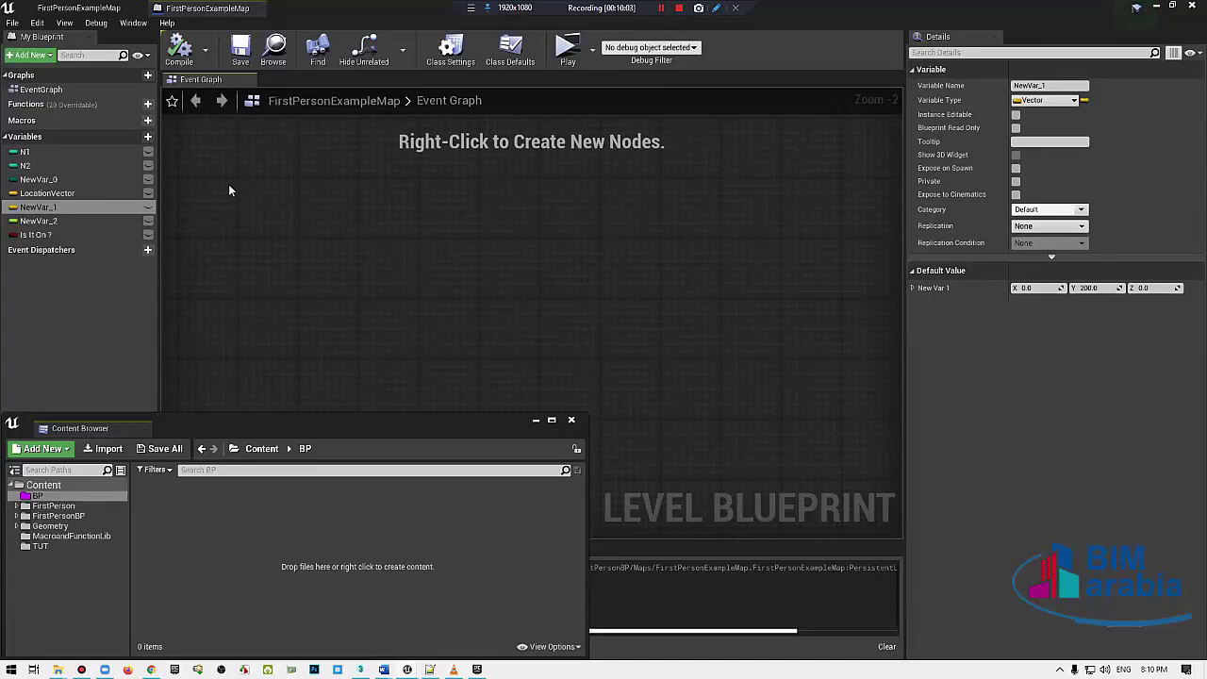
Step: Compile the empty level blueprint twice until its status reads Good to go
click(186, 51)
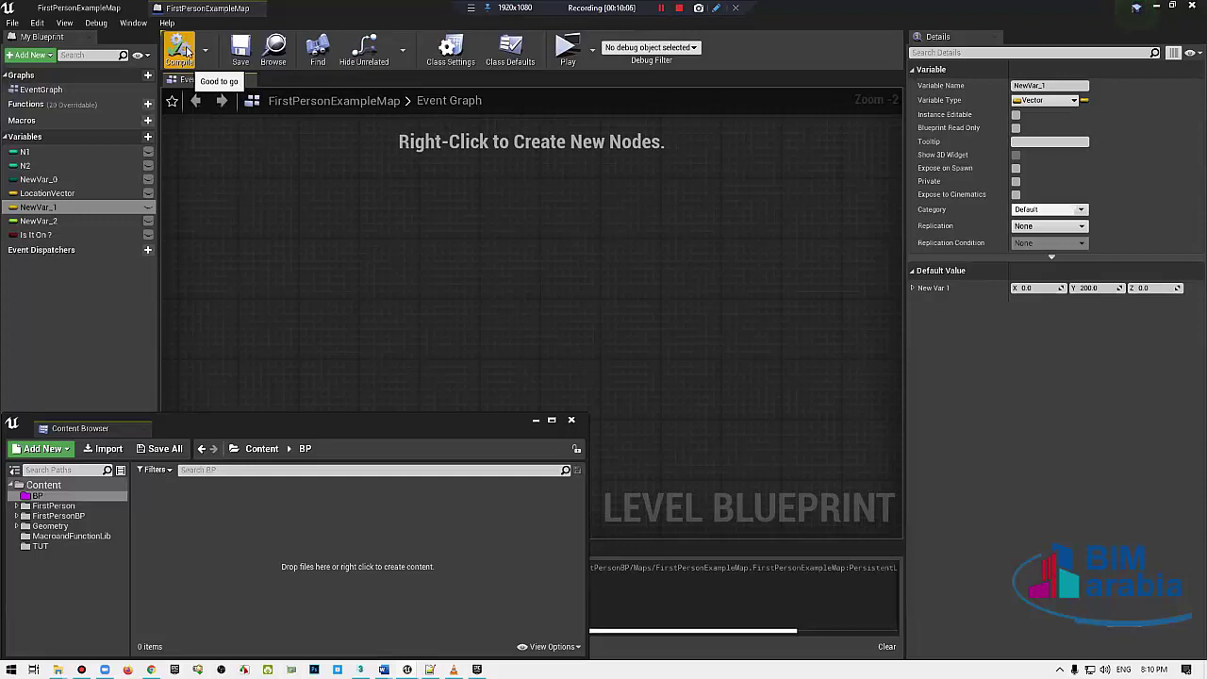
drag(404, 218, 720, 297)
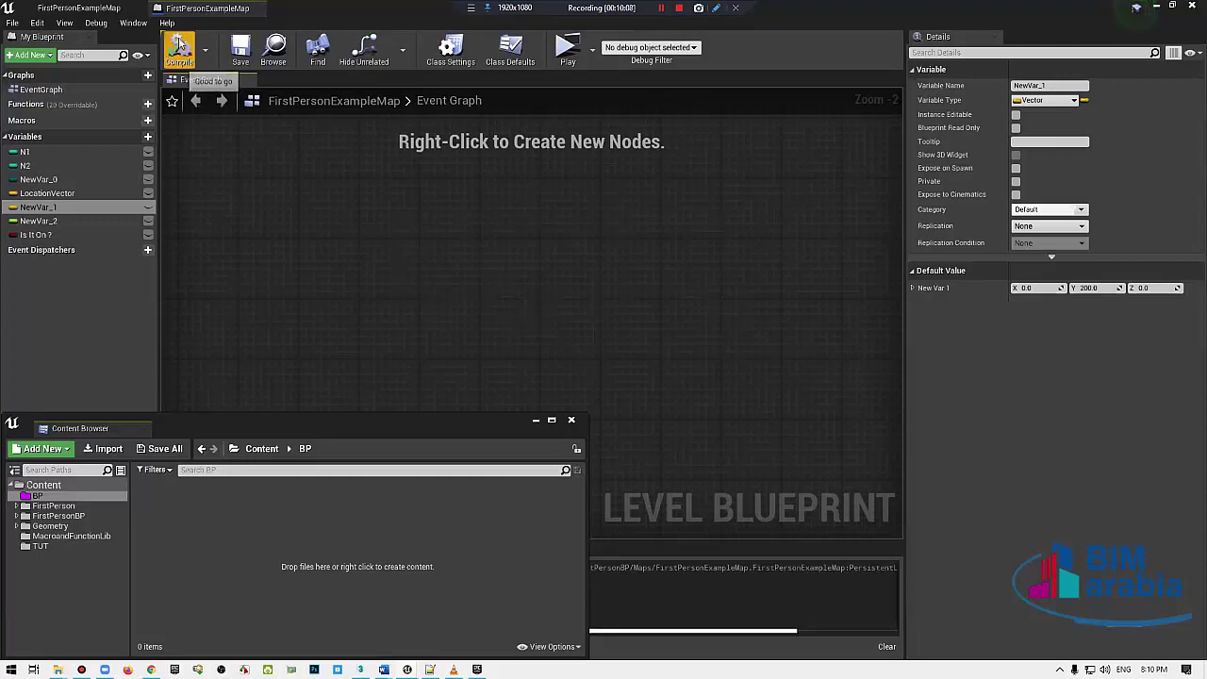
mouse_move(270, 178)
mouse_down()
mouse_move(810, 364)
mouse_move(717, 395)
mouse_up()
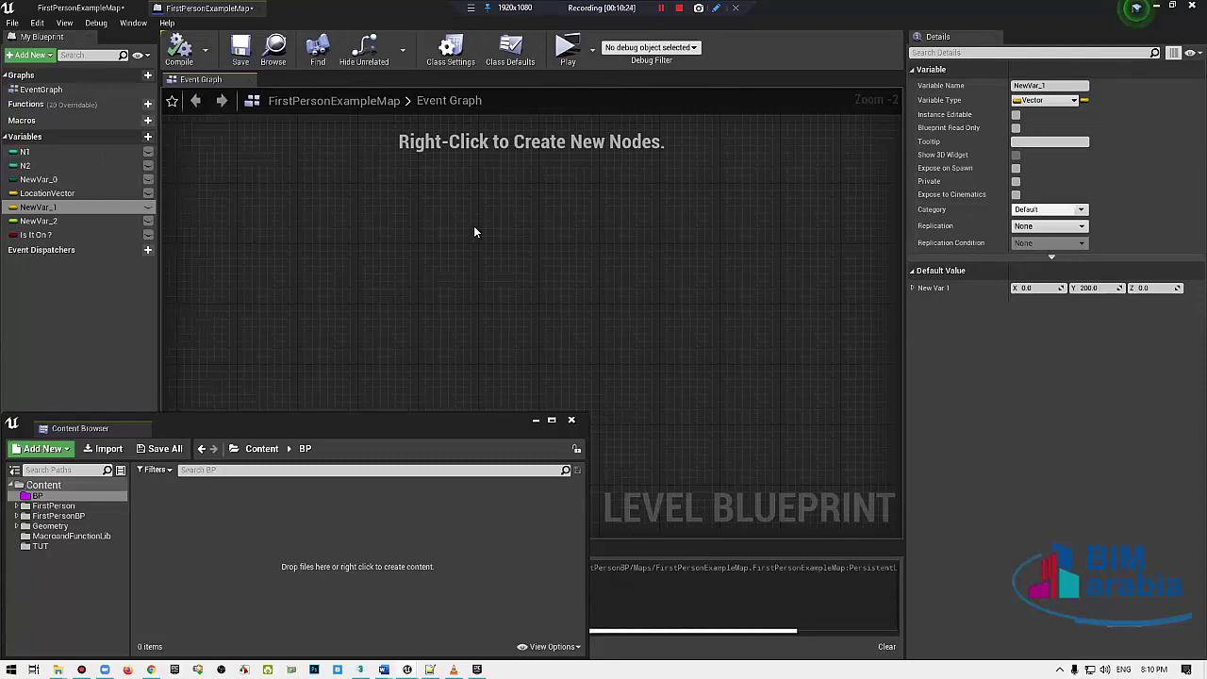
click(194, 64)
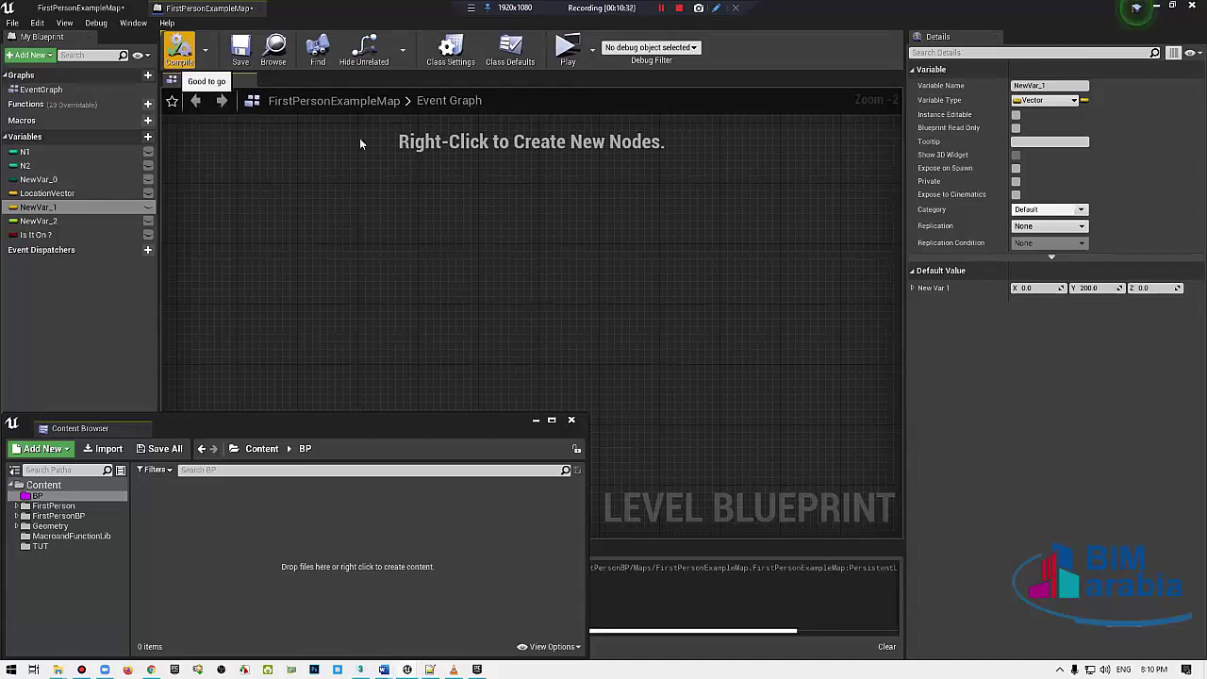
Step: Add a Print String node via 'print string', expand its advanced options, and move it upper right
right_click(645, 282)
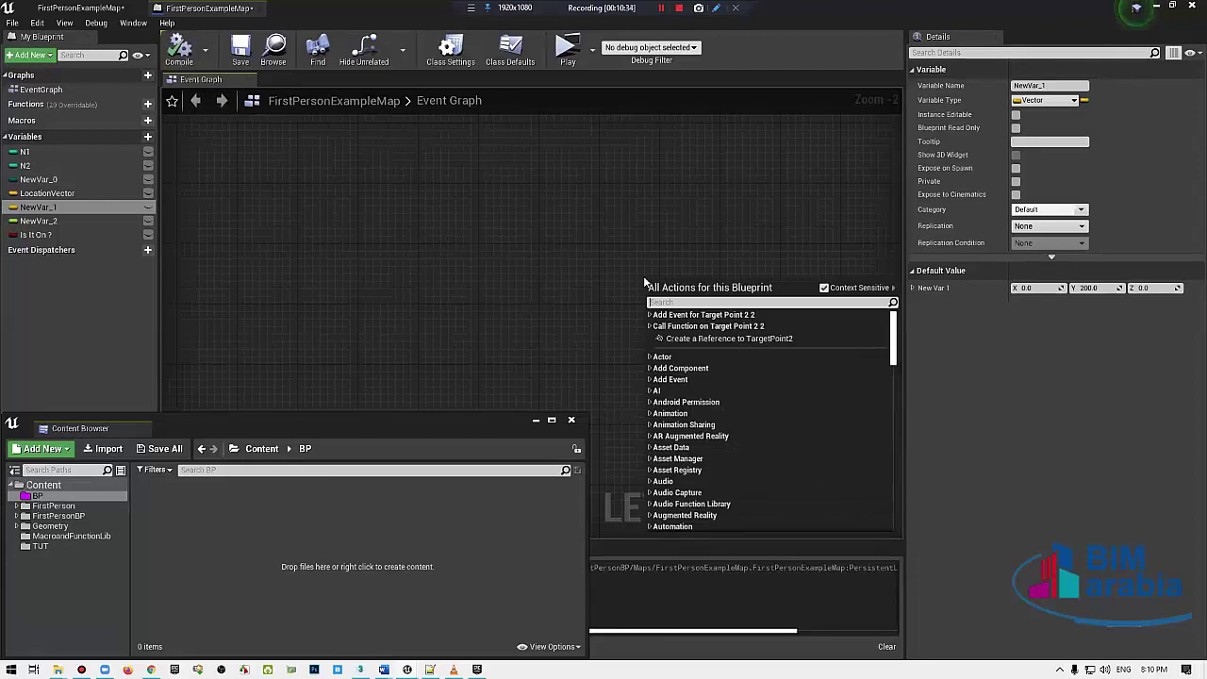
text(print string)
key(Return)
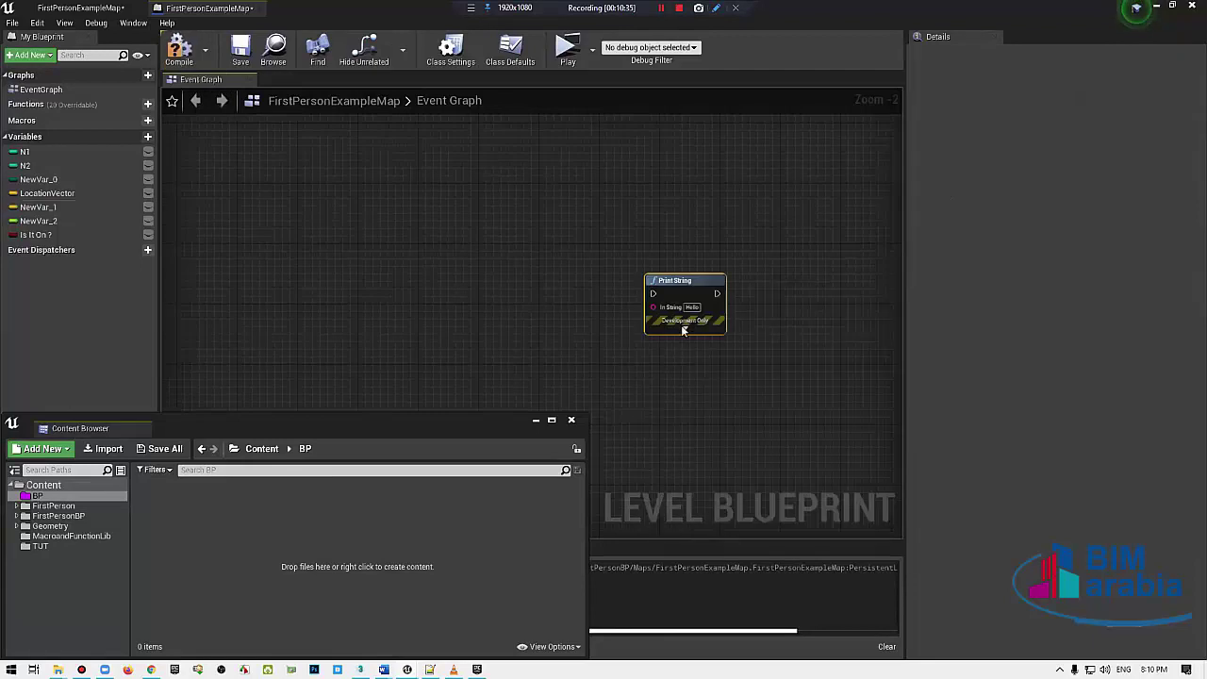
click(685, 327)
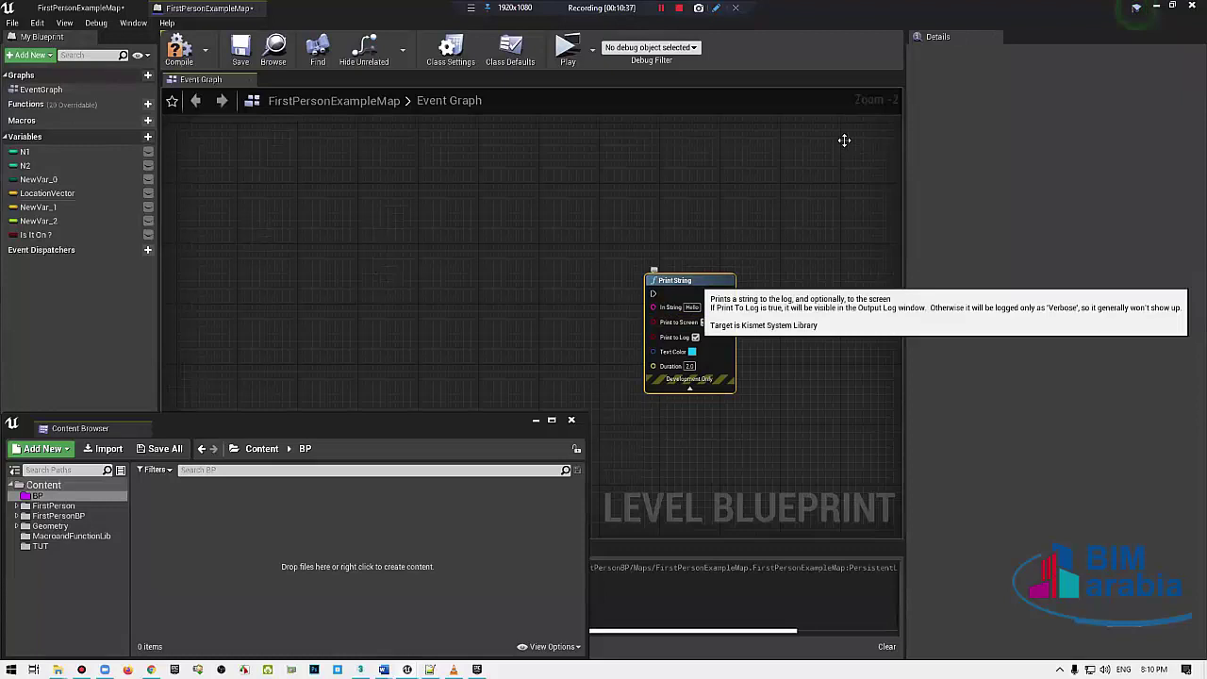
drag(694, 283, 845, 139)
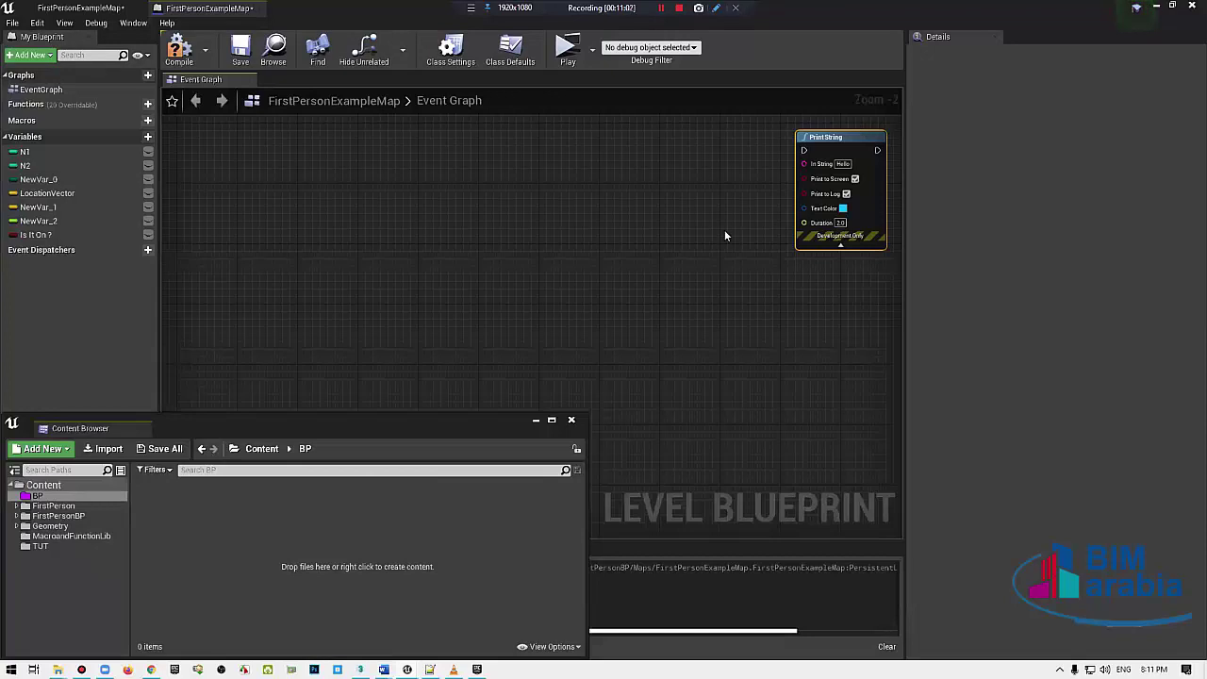
Step: Compile and save the level blueprint, undoing an accidental nudge of the Print String node
click(179, 49)
click(241, 50)
drag(834, 138, 740, 128)
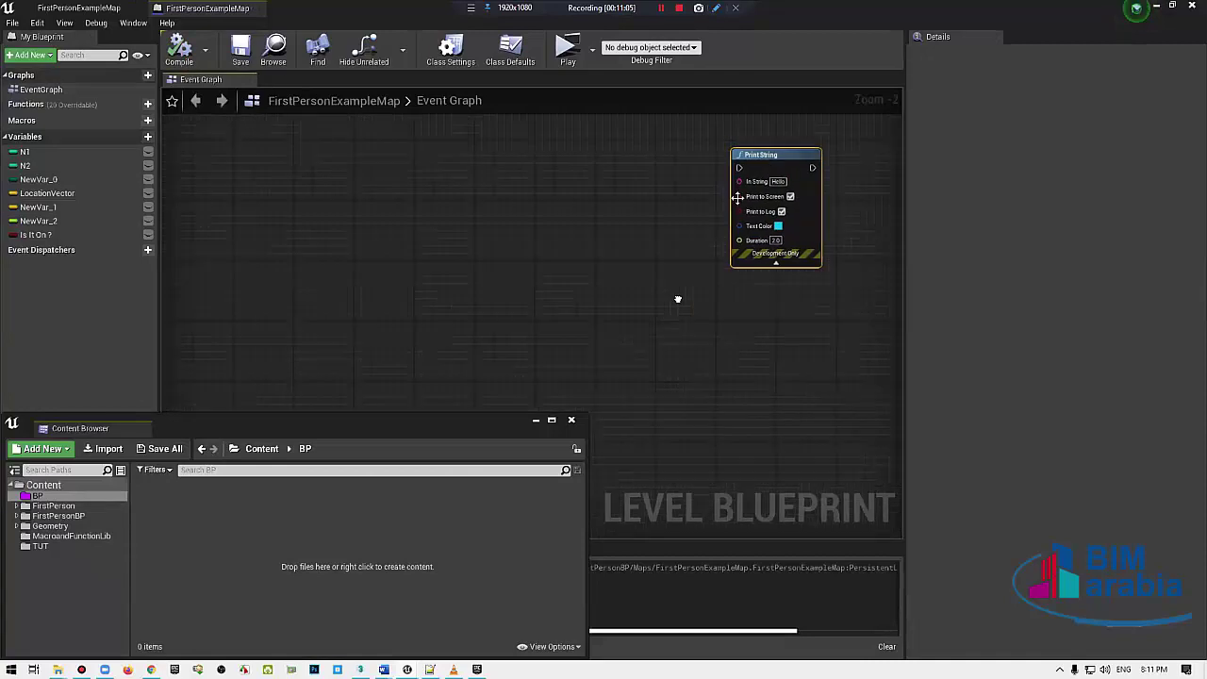
key(ctrl+z)
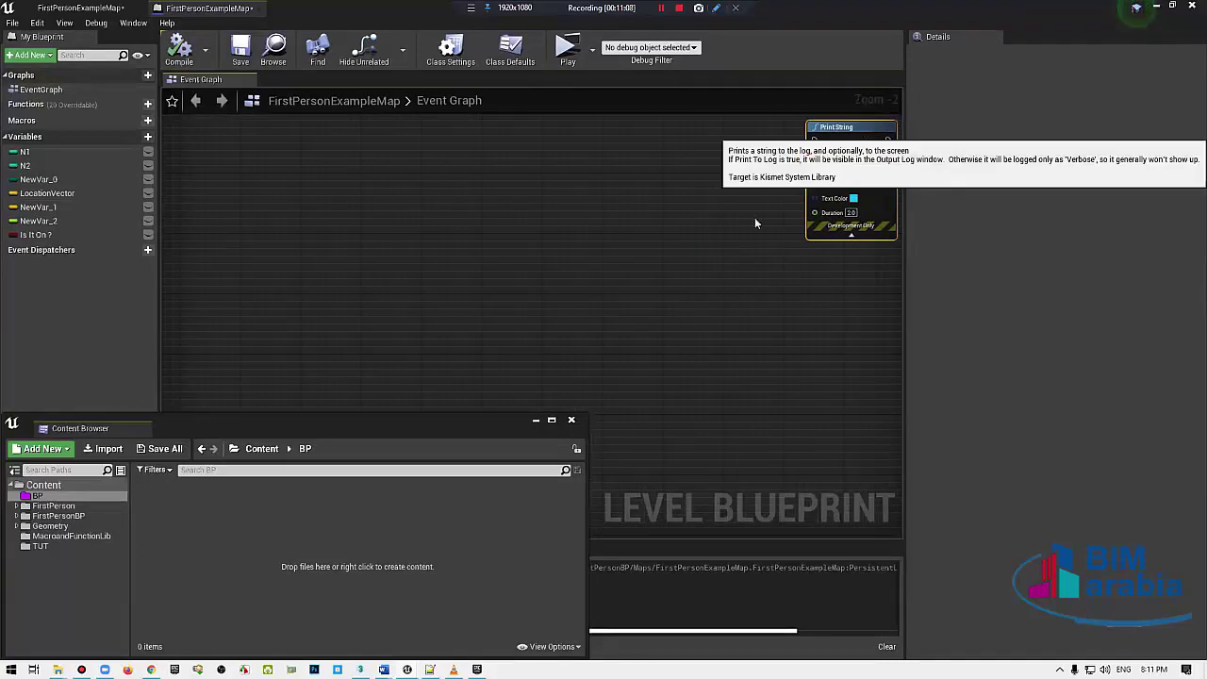
Step: Zoom out and pan the Event Graph so the Print String node sits near the top right
scroll(754, 236, down, 2)
drag(223, 148, 793, 406)
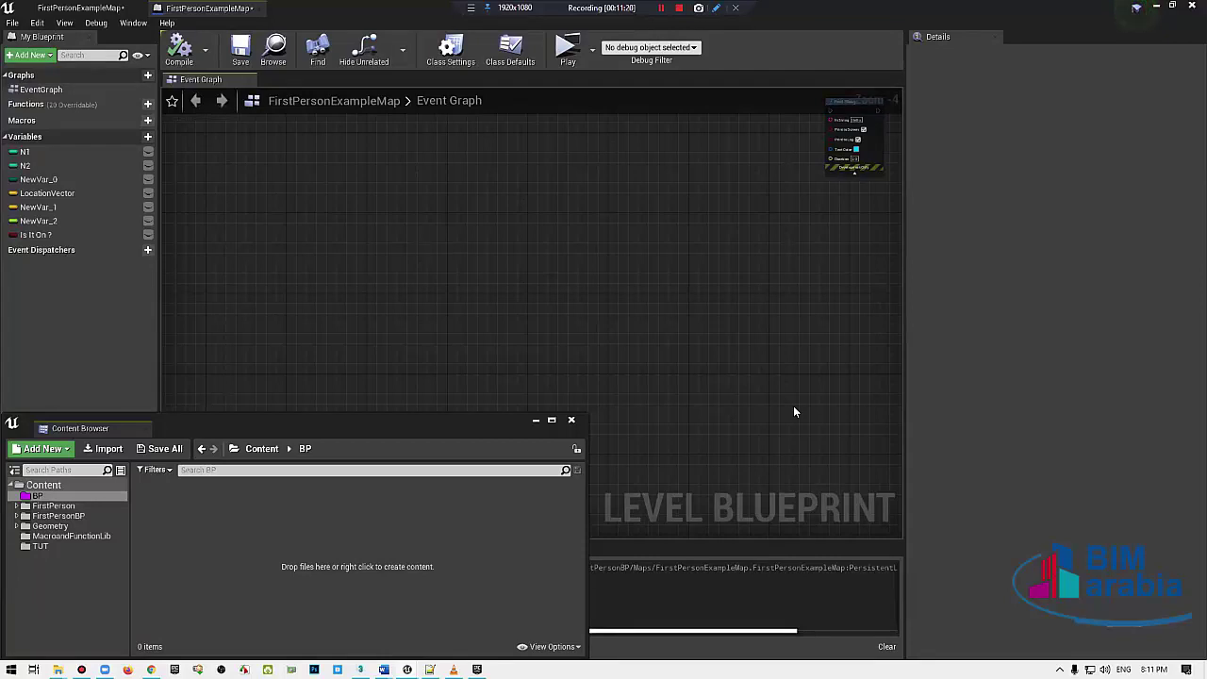
mouse_move(866, 104)
mouse_down()
mouse_move(750, 193)
mouse_move(785, 138)
mouse_up()
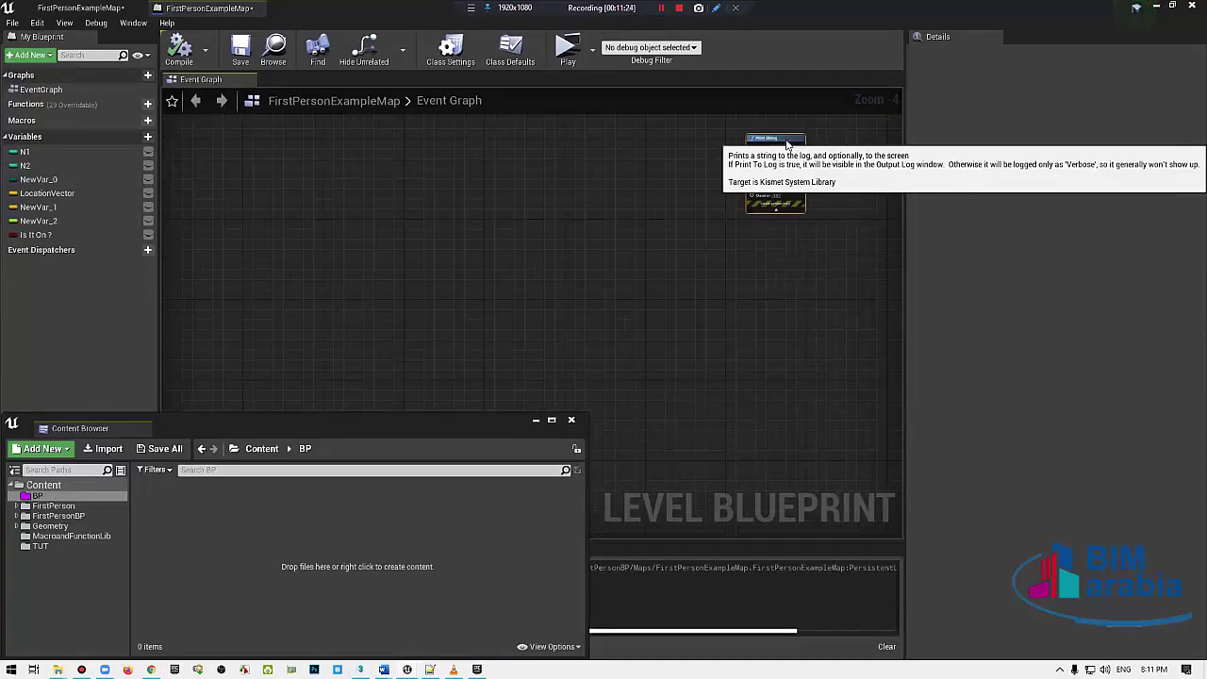
mouse_move(389, 209)
right_down()
mouse_move(507, 164)
mouse_move(500, 183)
right_up()
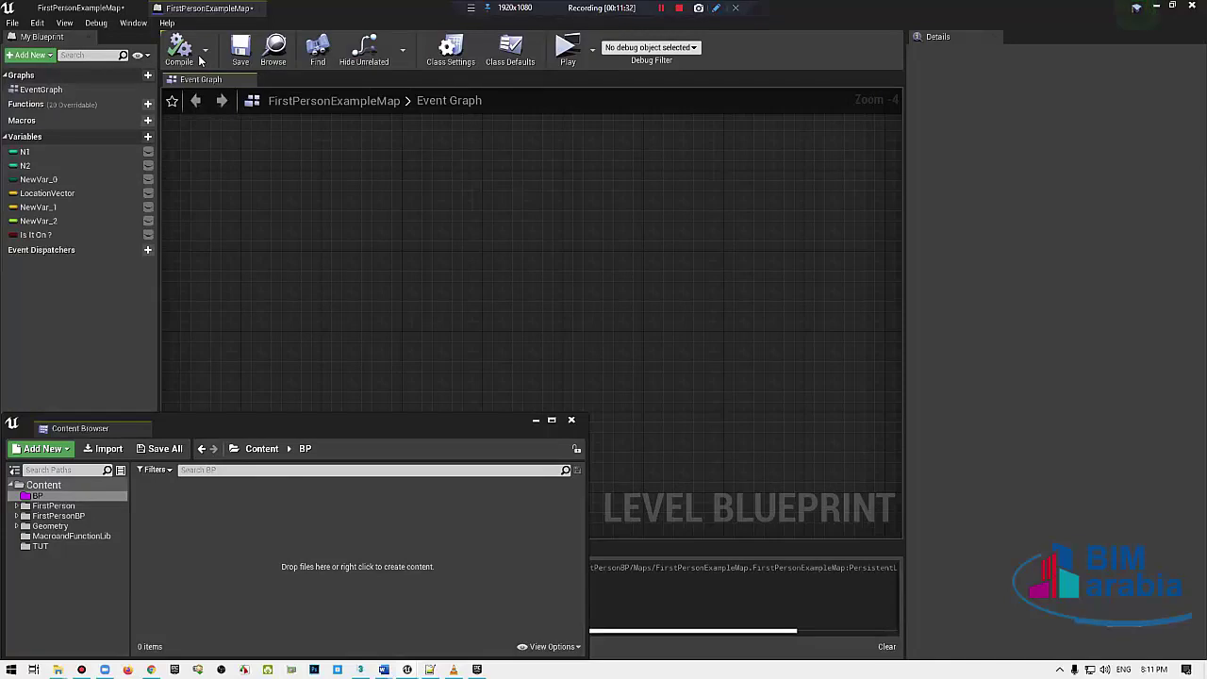
right_drag(540, 248, 303, 223)
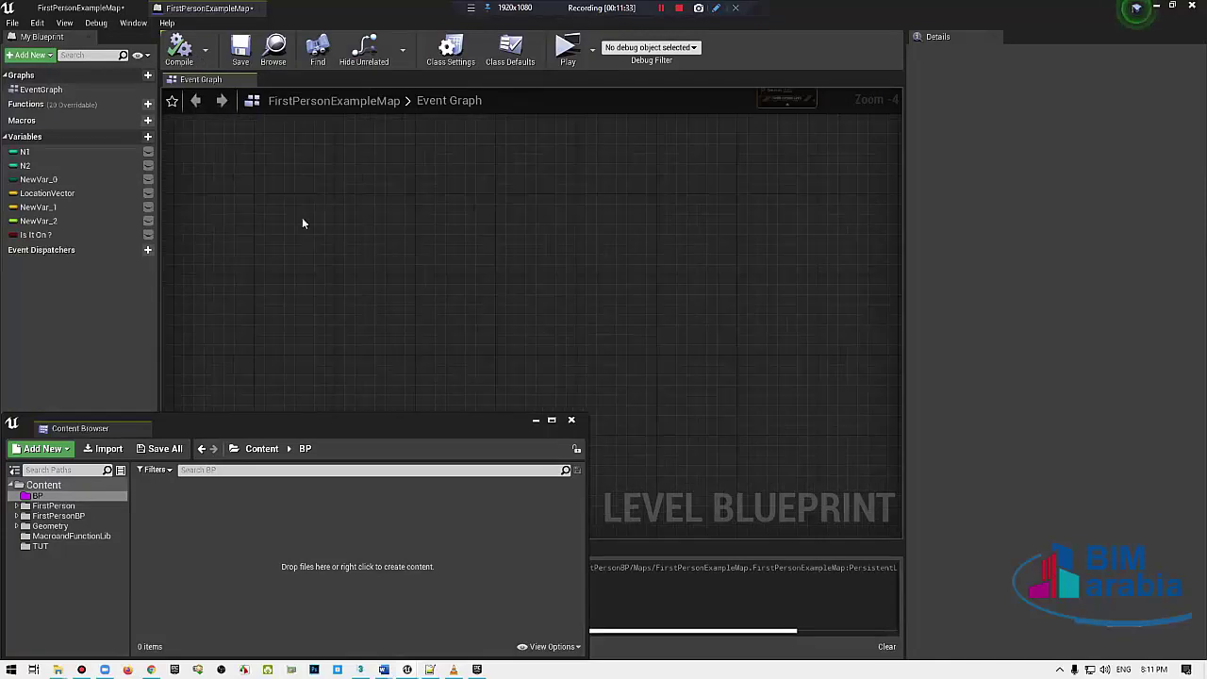
drag(303, 223, 857, 345)
mouse_move(187, 55)
mouse_down()
mouse_move(376, 123)
mouse_move(631, 128)
mouse_up()
drag(703, 87, 725, 132)
mouse_move(755, 121)
mouse_down()
mouse_move(789, 119)
mouse_move(785, 142)
mouse_up()
drag(800, 112, 840, 138)
drag(962, 93, 948, 132)
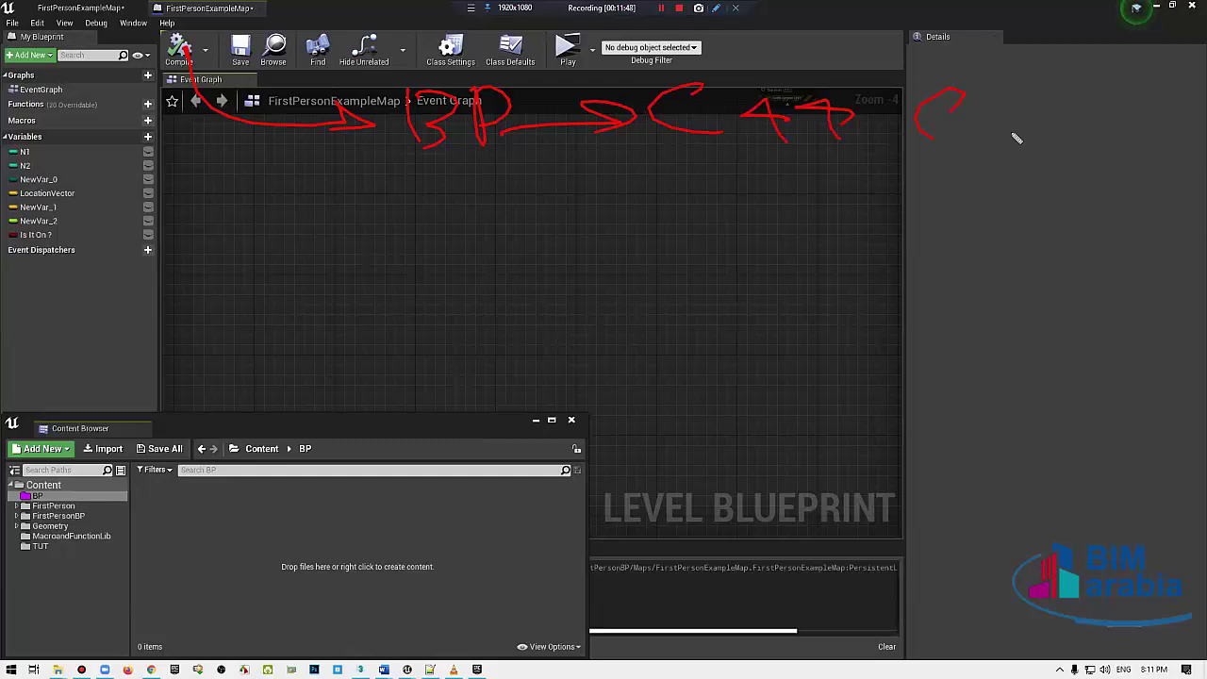
drag(1014, 113, 1019, 118)
drag(1094, 111, 1121, 95)
mouse_move(1109, 158)
mouse_down()
mouse_move(1159, 155)
mouse_move(642, 201)
mouse_up()
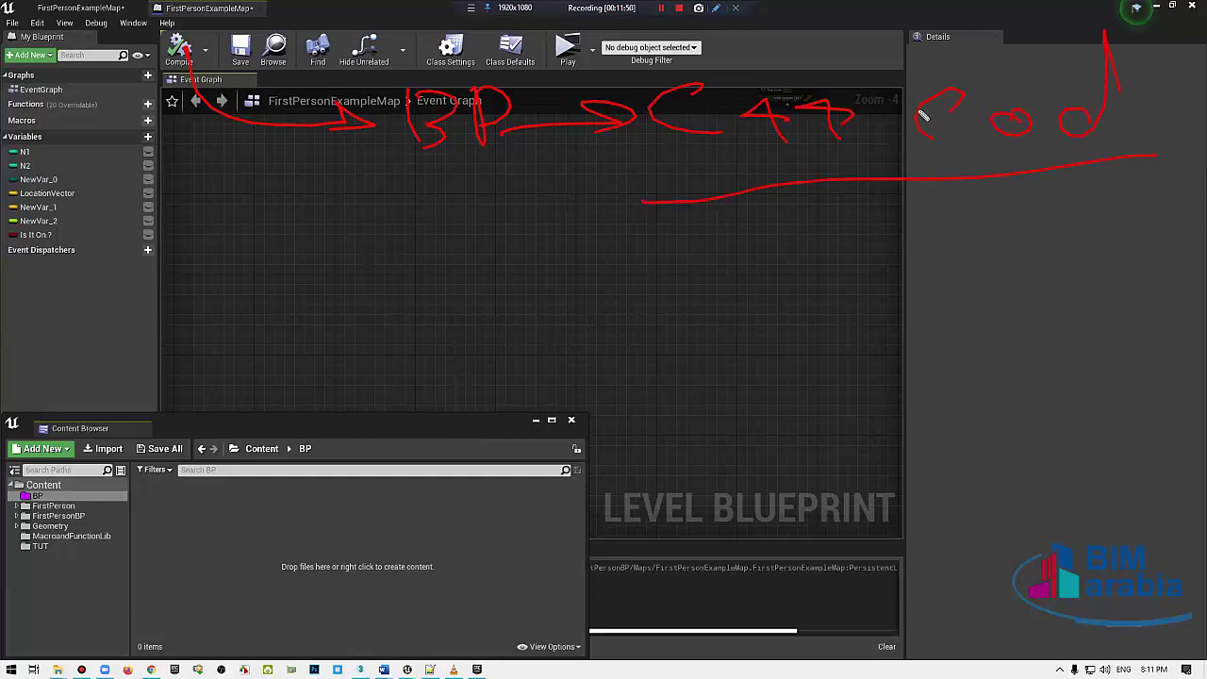
drag(279, 203, 336, 200)
drag(313, 166, 330, 230)
mouse_move(189, 60)
mouse_down()
mouse_move(325, 330)
mouse_move(345, 343)
mouse_up()
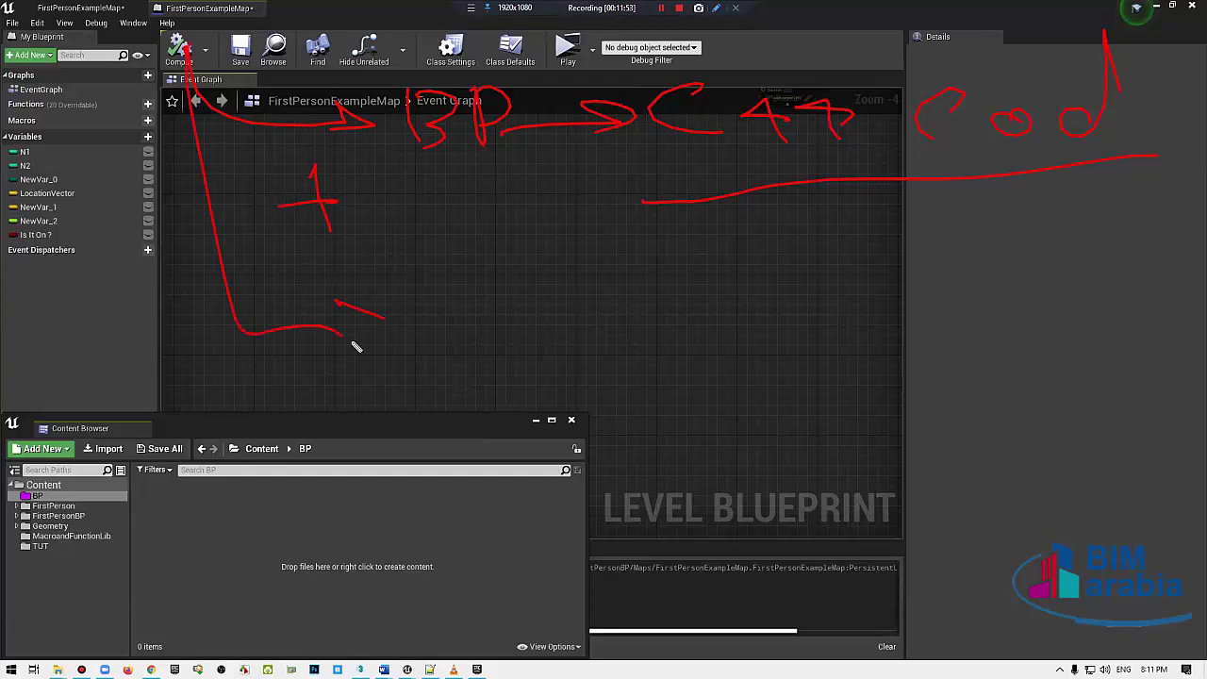
mouse_move(443, 274)
mouse_down()
mouse_move(464, 300)
mouse_move(505, 283)
mouse_up()
drag(358, 347, 609, 298)
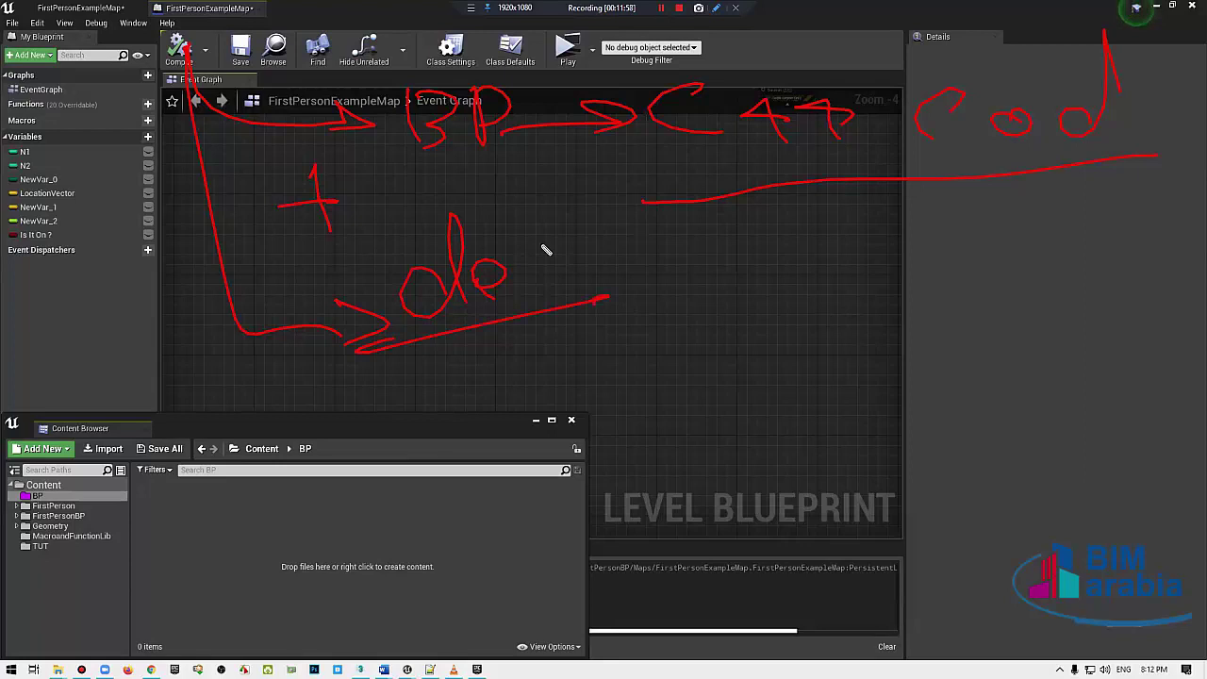
drag(502, 181, 566, 278)
mouse_move(358, 351)
mouse_down()
mouse_move(830, 296)
mouse_move(822, 328)
mouse_up()
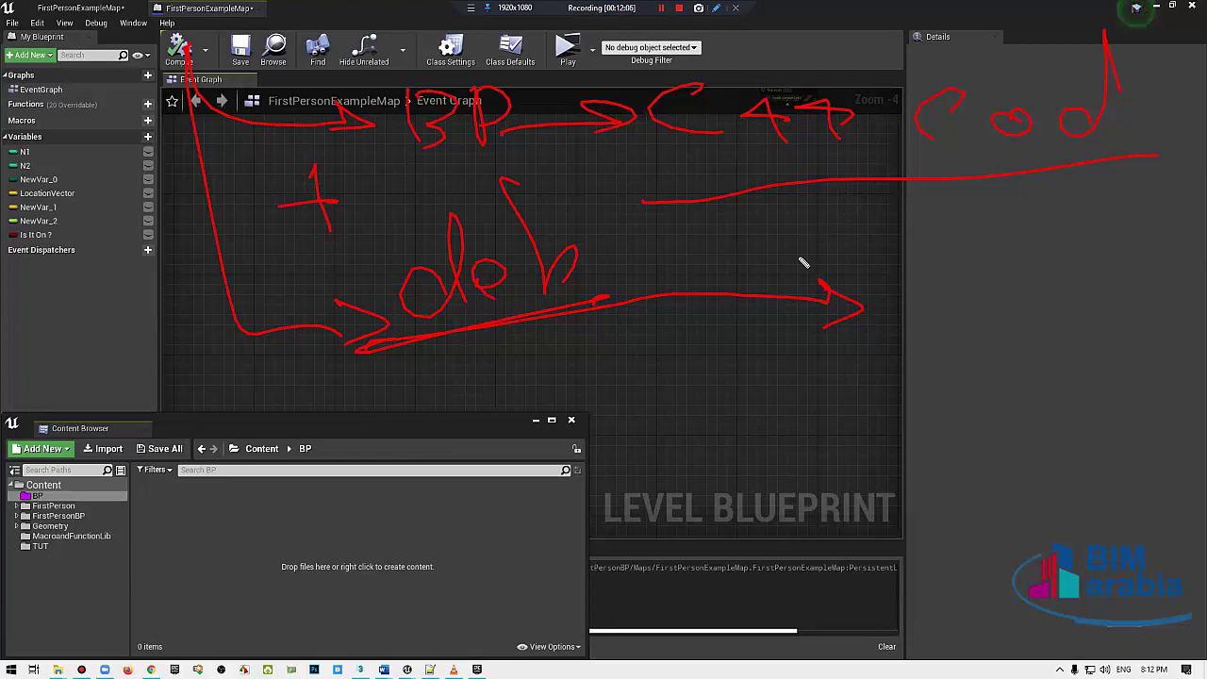
drag(714, 487, 712, 475)
mouse_move(728, 363)
mouse_down()
mouse_move(841, 405)
mouse_move(943, 409)
mouse_move(890, 431)
mouse_move(946, 412)
mouse_move(867, 274)
mouse_move(715, 497)
mouse_move(492, 404)
mouse_move(510, 406)
mouse_up()
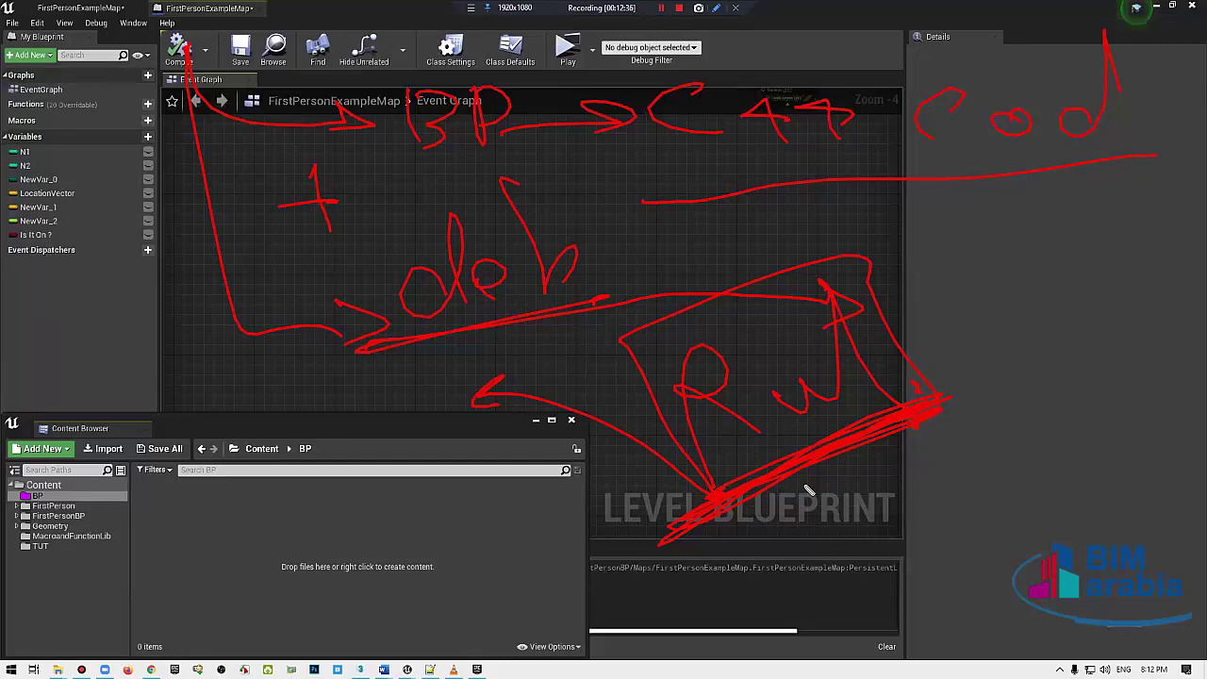
drag(809, 488, 1090, 199)
drag(1107, 249, 1196, 241)
drag(1062, 197, 1197, 162)
drag(1197, 271, 1108, 307)
drag(1061, 219, 944, 234)
drag(932, 326, 1042, 283)
mouse_move(990, 388)
mouse_down()
mouse_move(1027, 341)
mouse_move(1079, 311)
mouse_move(1085, 288)
mouse_up()
mouse_move(989, 234)
mouse_down()
mouse_move(881, 297)
mouse_move(1014, 444)
mouse_up()
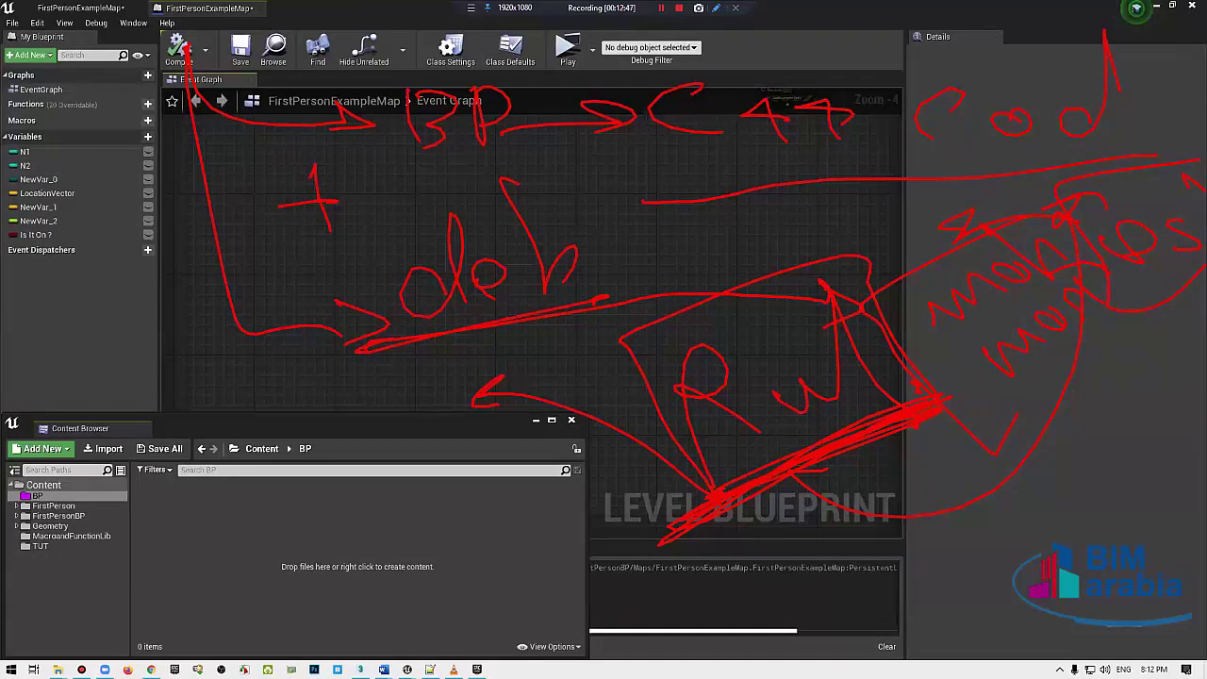
Step: Erase the red screen annotations, bring the Print String node into view, and close the floating Content Browser
click(1137, 7)
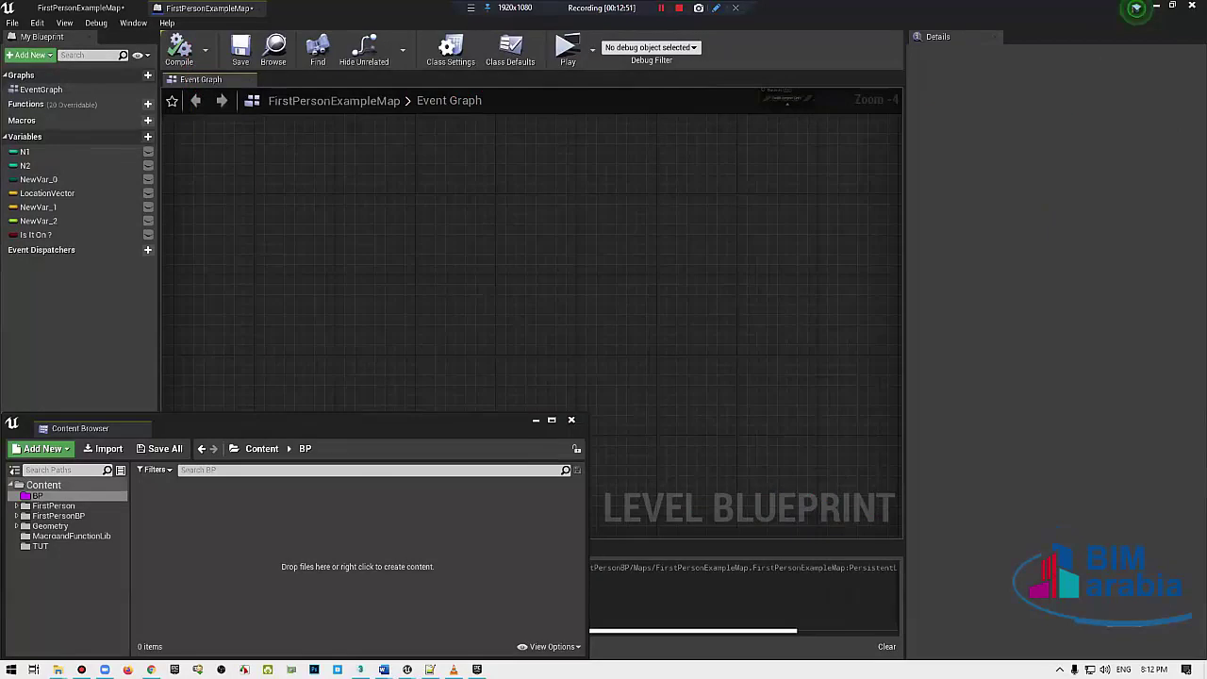
right_drag(759, 252, 724, 366)
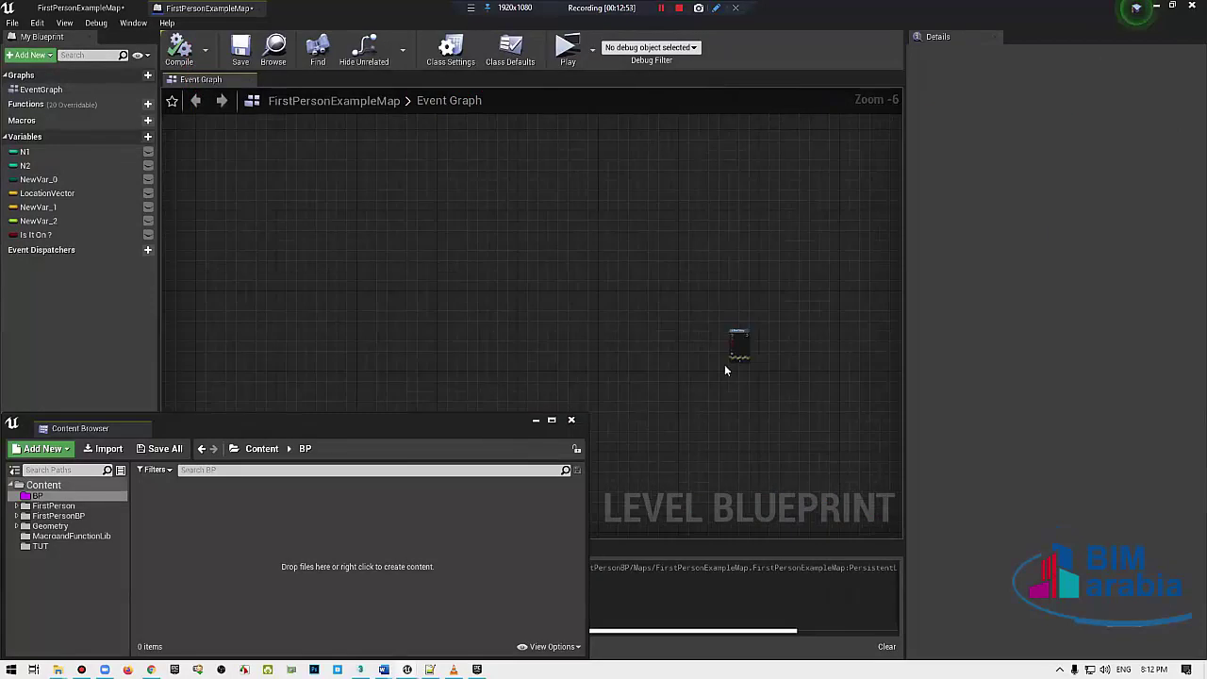
scroll(724, 366, up, 2)
right_drag(600, 416, 650, 197)
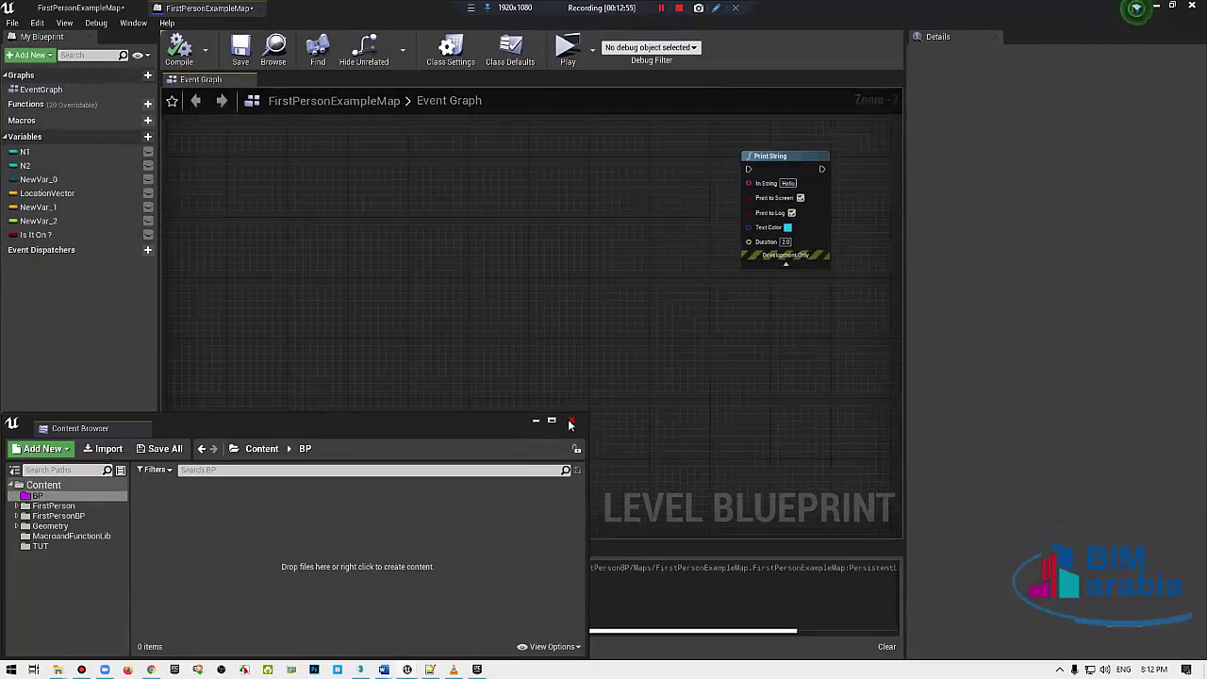
click(571, 420)
Step: Drag the panel splitters outward and collapse Compiler Results so the Event Graph fills the window
drag(158, 353, 131, 350)
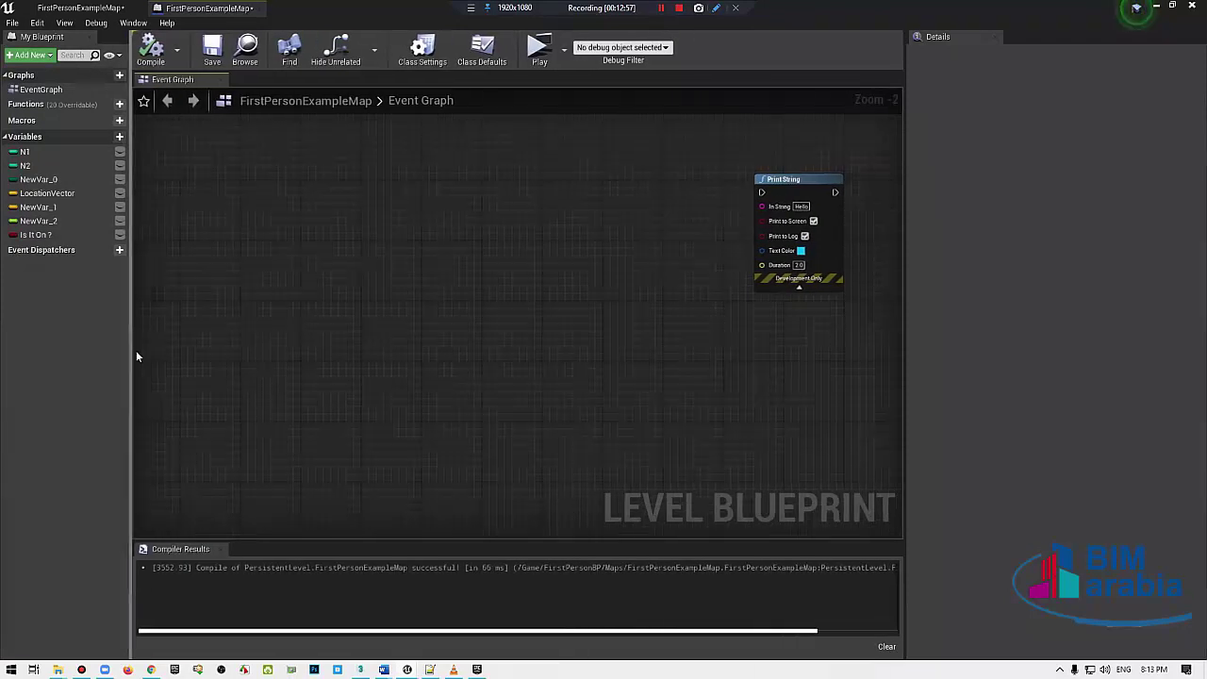
right_drag(865, 381, 937, 406)
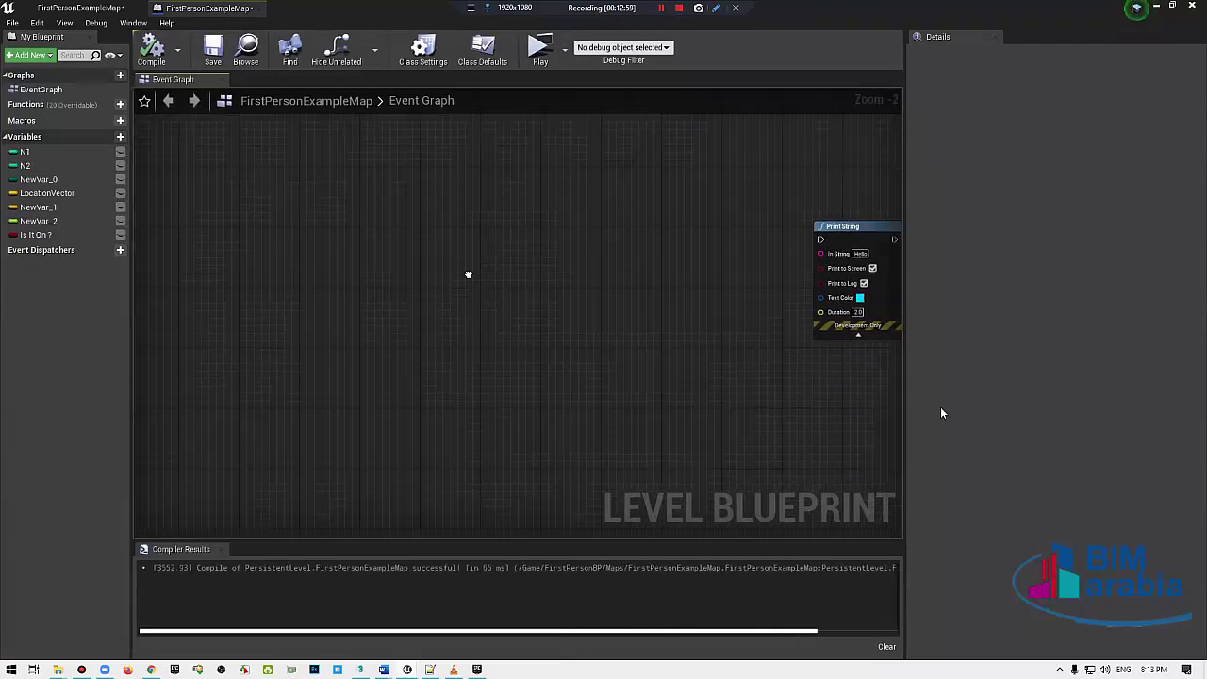
drag(905, 400, 990, 378)
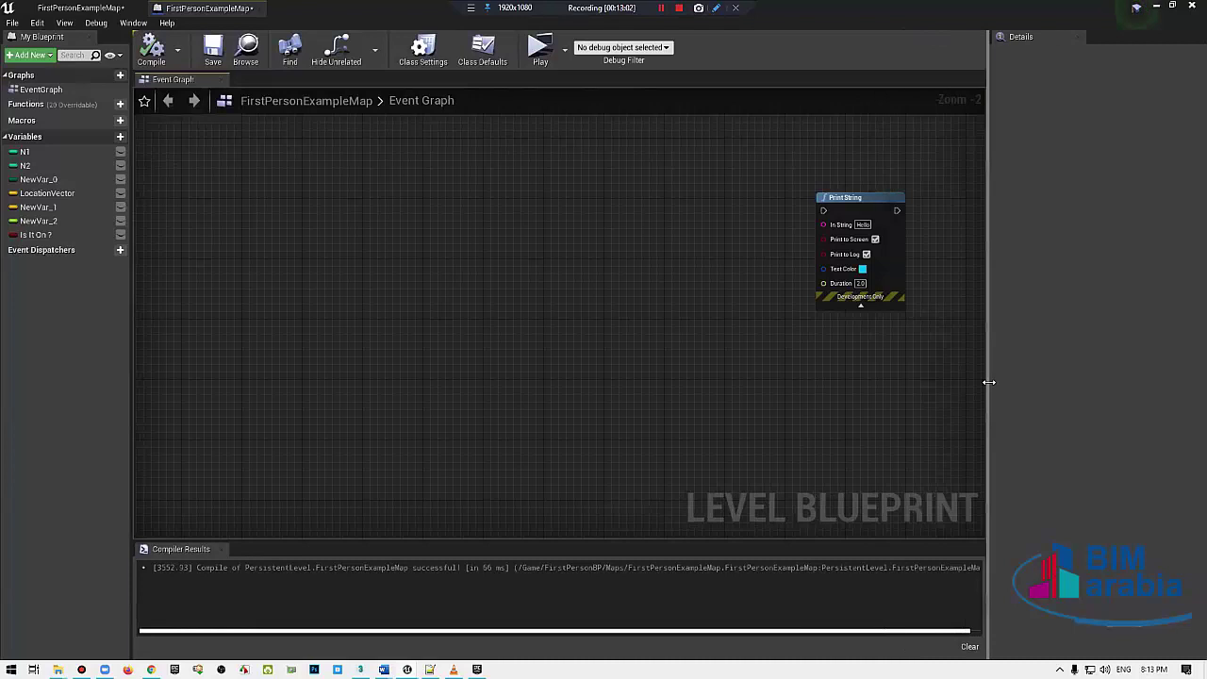
right_drag(583, 290, 683, 259)
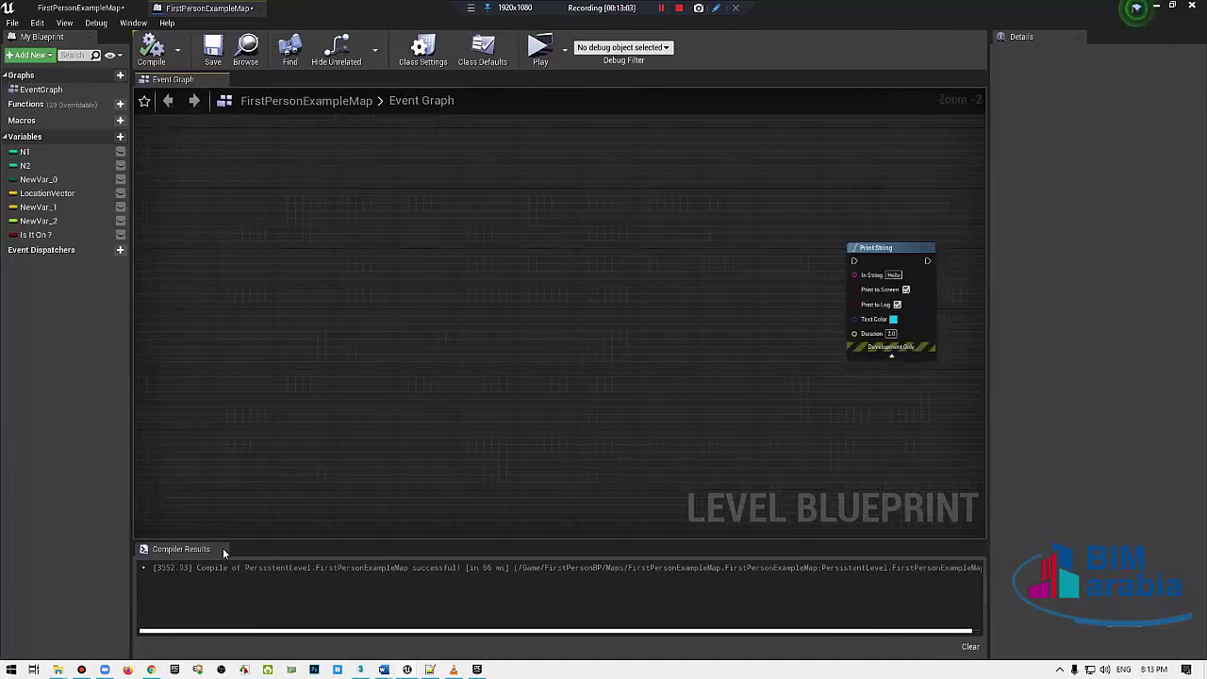
drag(218, 542, 218, 660)
mouse_move(364, 326)
right_down()
mouse_move(351, 383)
mouse_move(410, 372)
right_up()
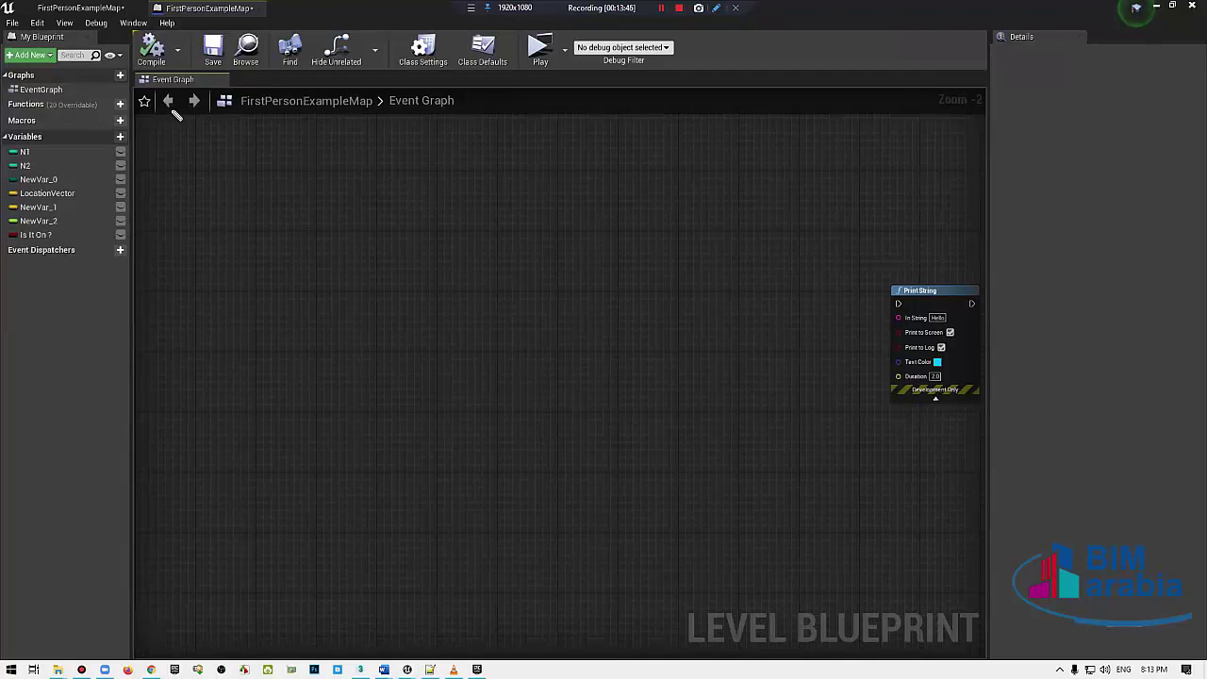
drag(142, 66, 179, 70)
mouse_move(158, 76)
mouse_down()
mouse_move(179, 119)
mouse_move(311, 107)
mouse_move(315, 140)
mouse_up()
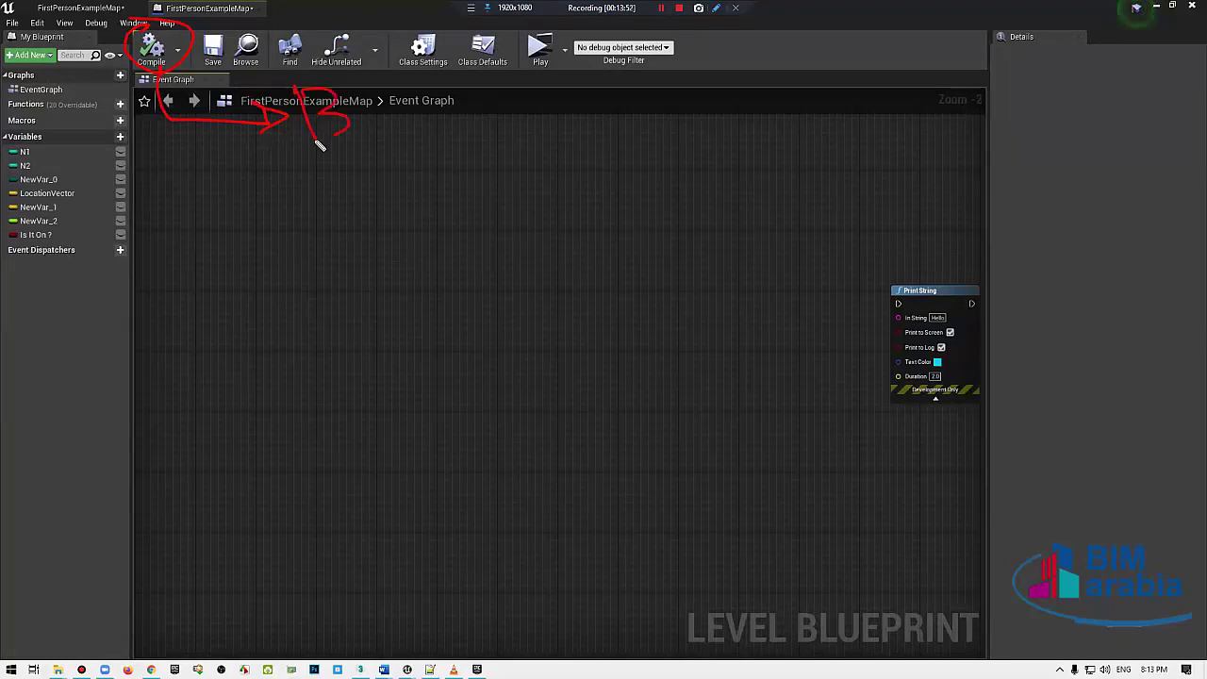
drag(340, 95, 370, 160)
mouse_move(385, 106)
mouse_down()
mouse_move(592, 120)
mouse_move(655, 111)
mouse_move(645, 124)
mouse_up()
mouse_move(715, 97)
mouse_down()
mouse_move(693, 87)
mouse_move(687, 113)
mouse_move(864, 87)
mouse_move(869, 102)
mouse_move(920, 75)
mouse_move(881, 95)
mouse_move(919, 60)
mouse_move(934, 109)
mouse_up()
mouse_move(959, 36)
mouse_down()
mouse_move(960, 49)
mouse_move(1016, 22)
mouse_move(1079, 46)
mouse_move(1125, 98)
mouse_move(771, 148)
mouse_up()
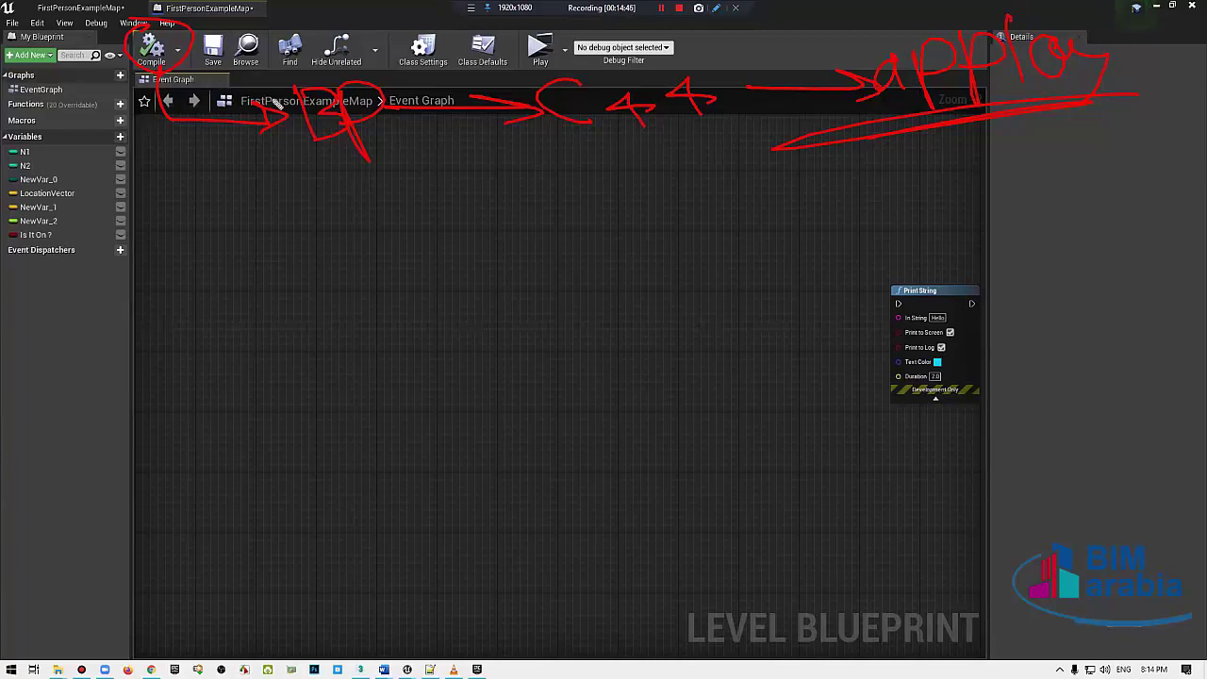
drag(389, 136, 318, 141)
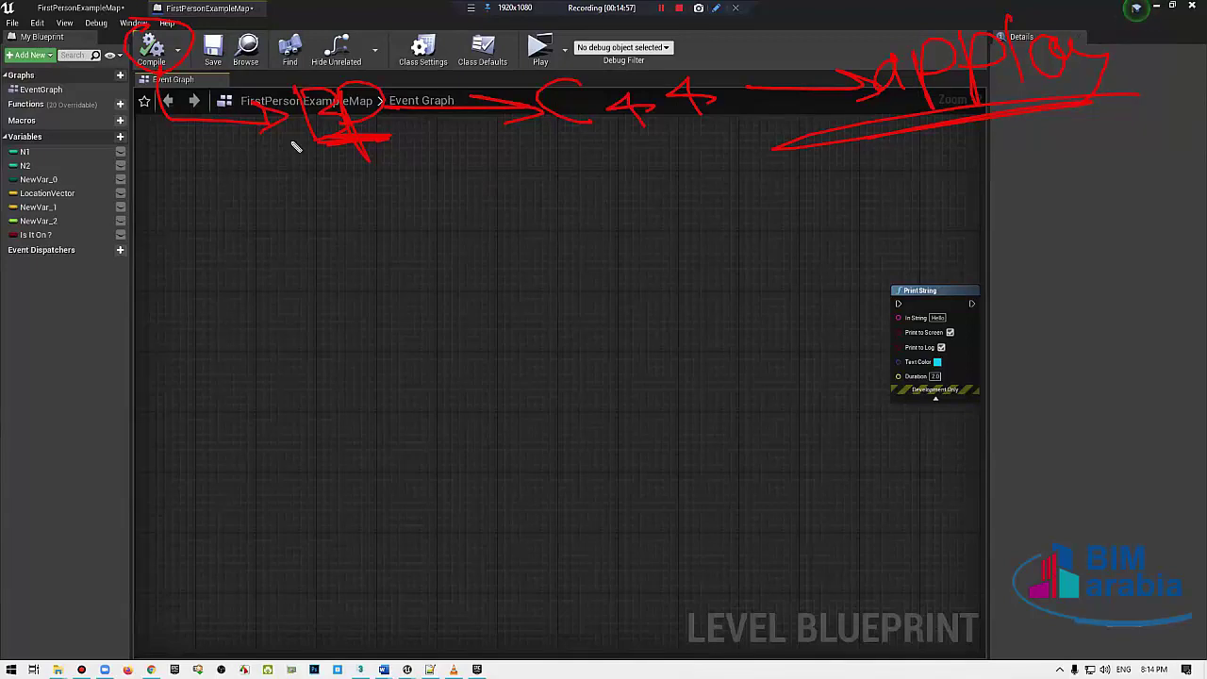
drag(156, 100, 255, 128)
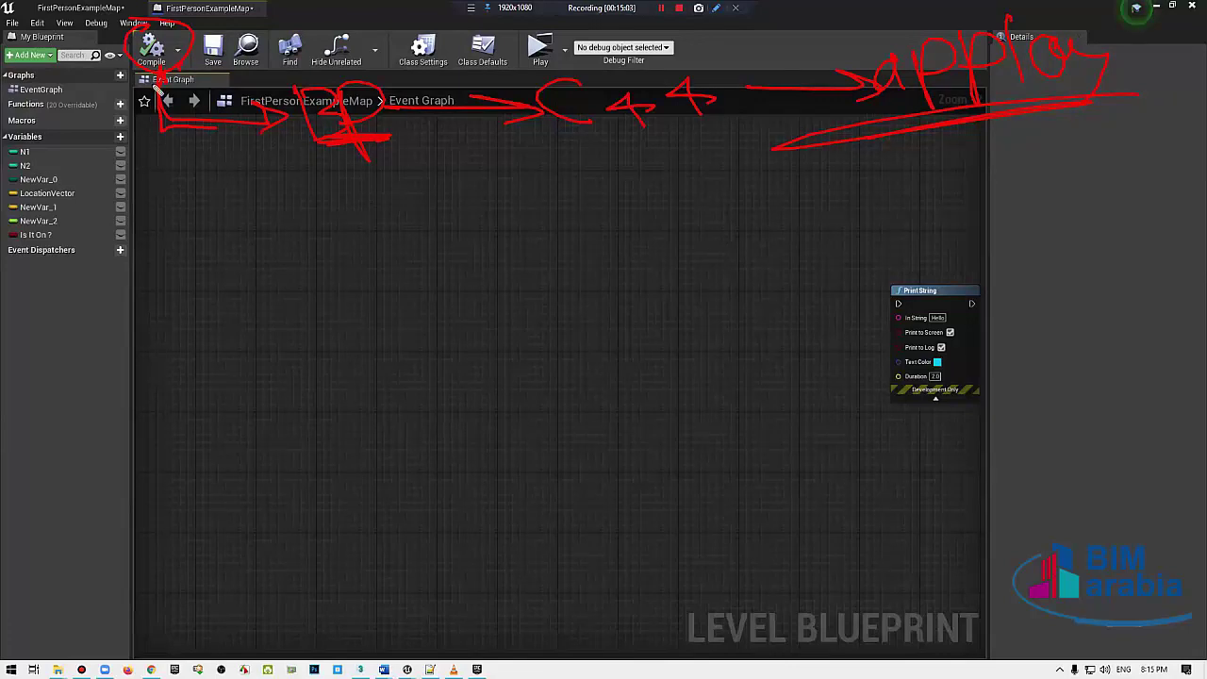
drag(167, 81, 261, 137)
mouse_move(588, 149)
mouse_down()
mouse_move(669, 159)
mouse_move(588, 167)
mouse_up()
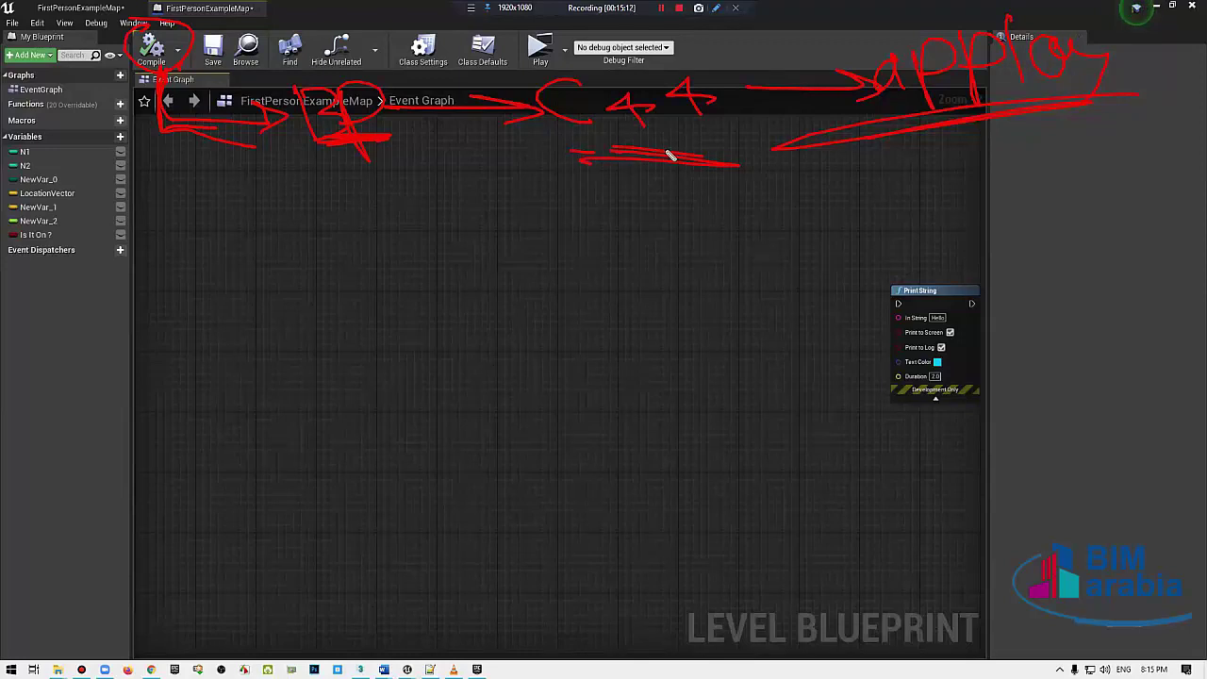
drag(805, 165, 1024, 156)
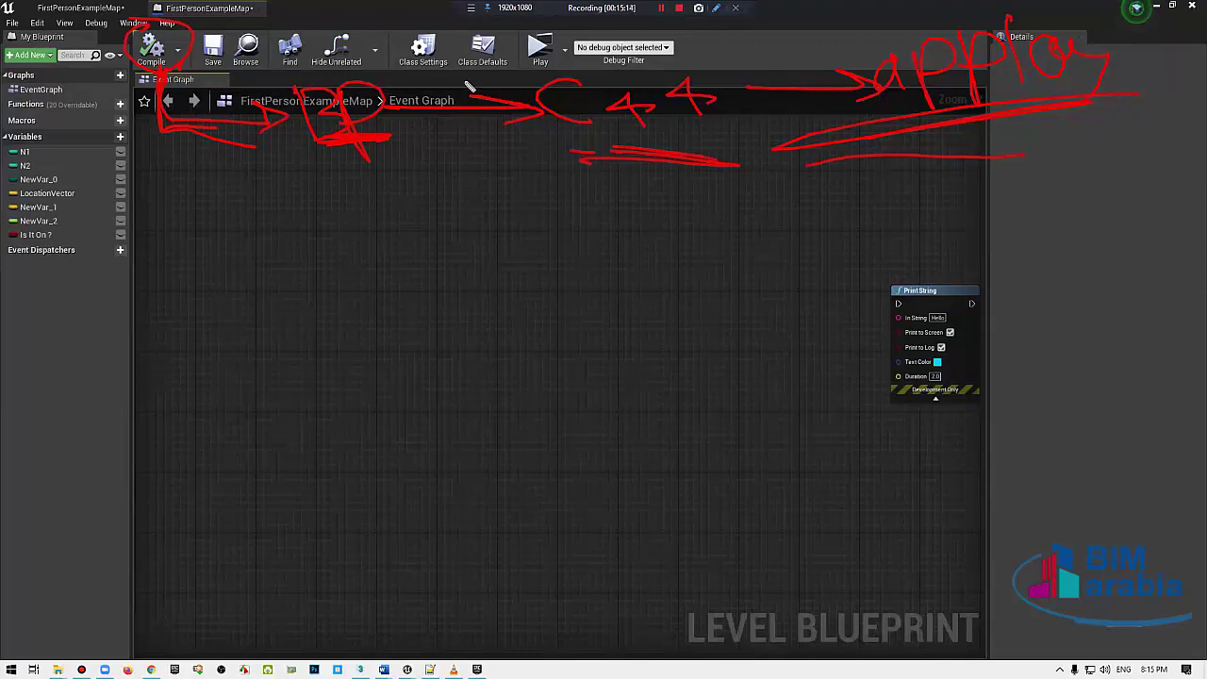
mouse_move(293, 215)
mouse_down()
mouse_move(345, 213)
mouse_move(304, 247)
mouse_up()
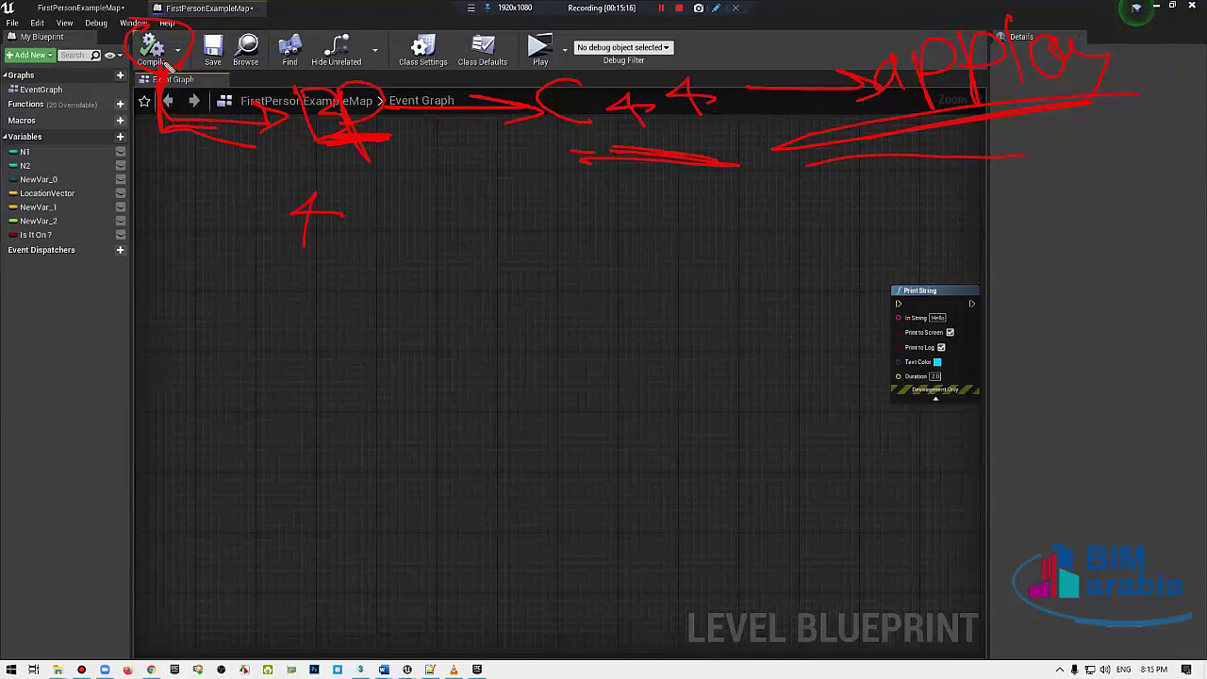
mouse_move(168, 74)
mouse_down()
mouse_move(255, 327)
mouse_move(226, 335)
mouse_up()
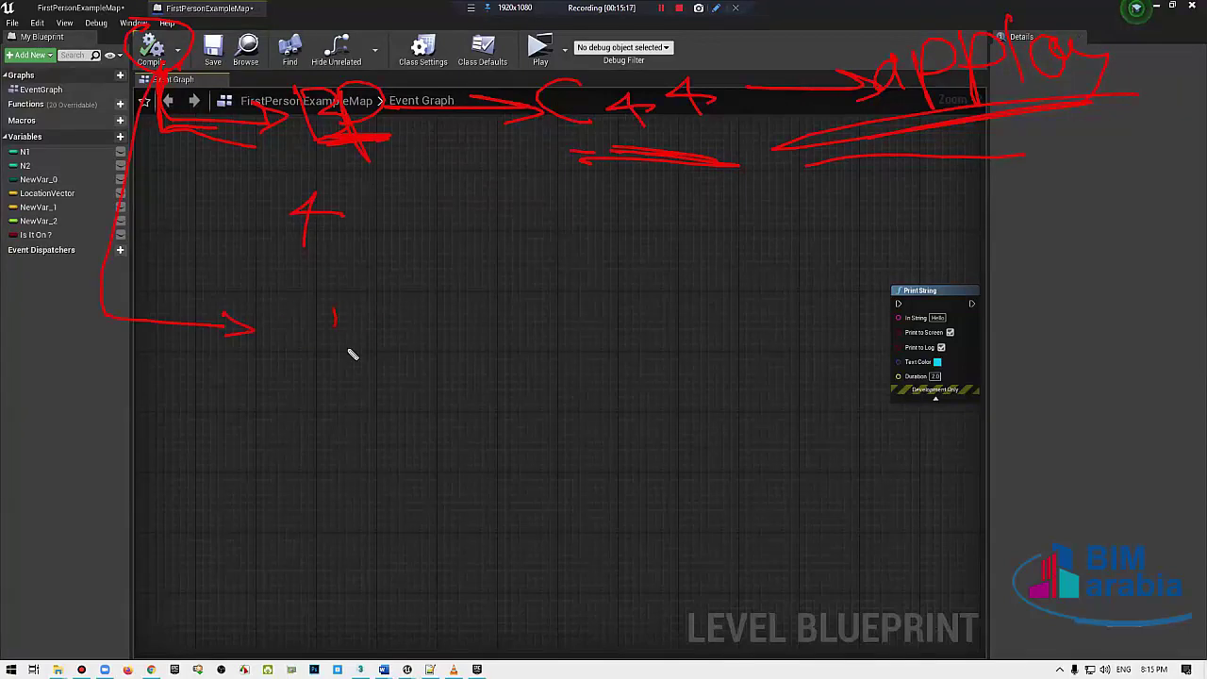
drag(316, 304, 351, 345)
mouse_move(369, 340)
mouse_down()
mouse_move(542, 341)
mouse_move(530, 352)
mouse_up()
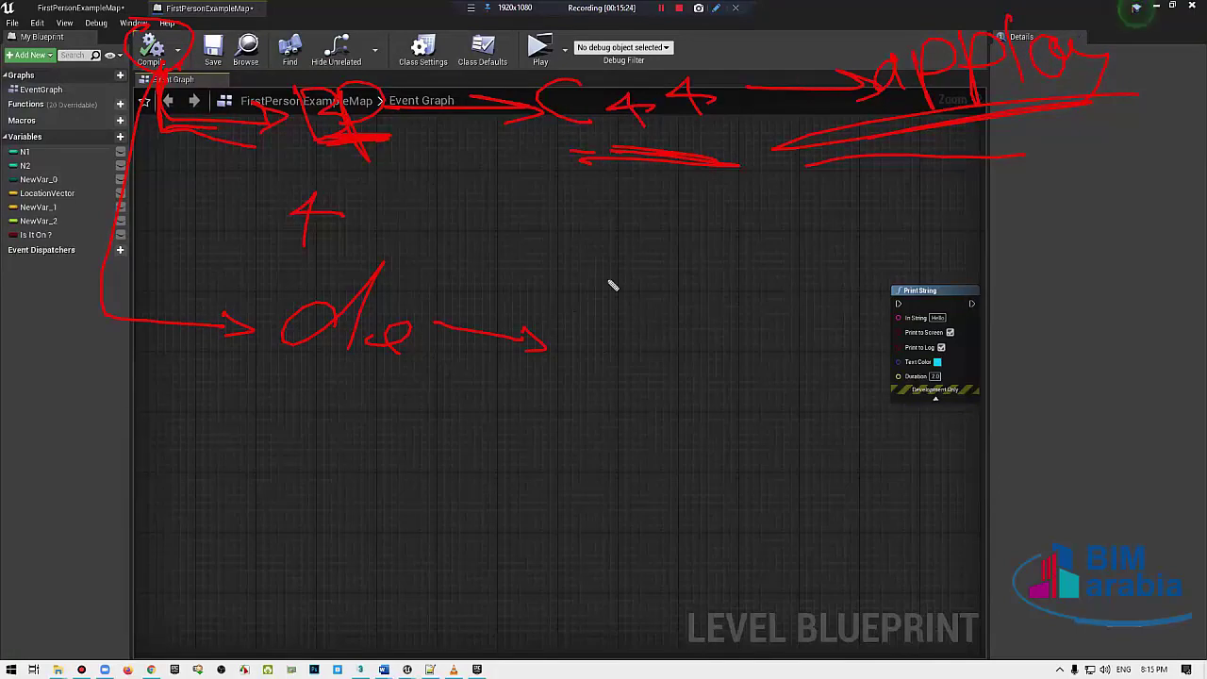
mouse_move(815, 280)
mouse_down()
mouse_move(647, 280)
mouse_move(570, 382)
mouse_move(813, 283)
mouse_up()
drag(736, 303, 734, 331)
mouse_move(661, 313)
mouse_down()
mouse_move(726, 317)
mouse_move(594, 326)
mouse_move(613, 311)
mouse_up()
mouse_move(745, 346)
mouse_down()
mouse_move(748, 358)
mouse_move(706, 373)
mouse_move(624, 366)
mouse_up()
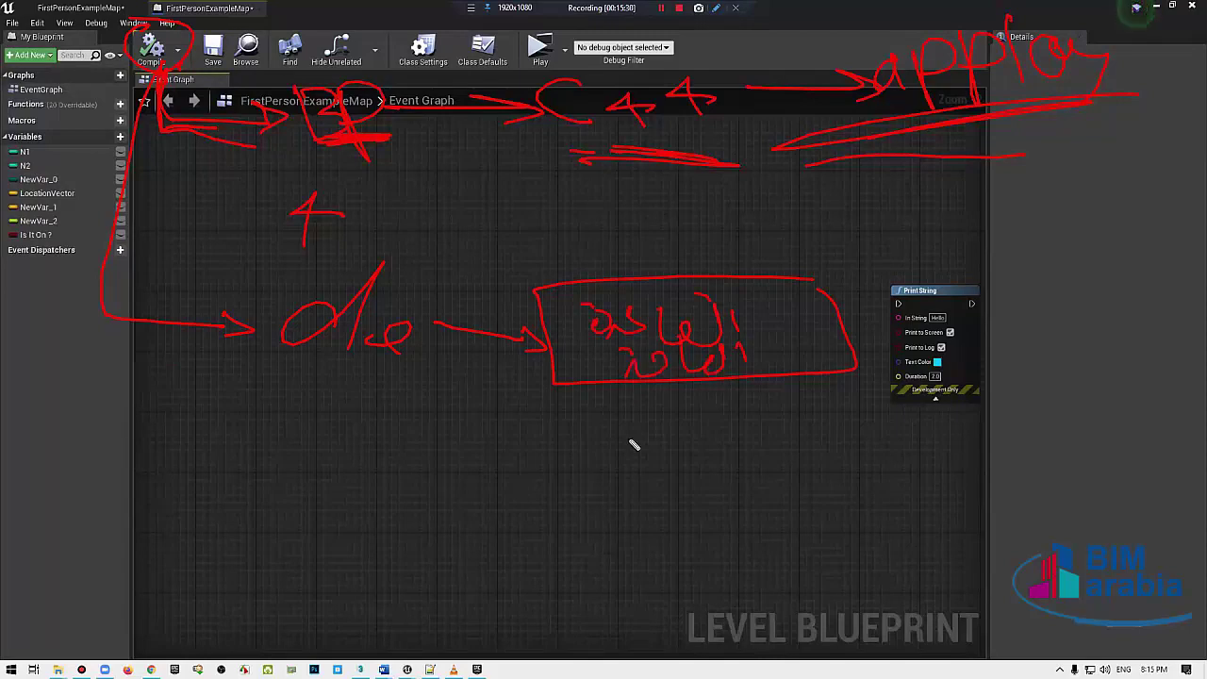
mouse_move(505, 386)
mouse_down()
mouse_move(515, 406)
mouse_move(451, 442)
mouse_up()
mouse_move(360, 432)
mouse_down()
mouse_move(401, 427)
mouse_move(381, 456)
mouse_up()
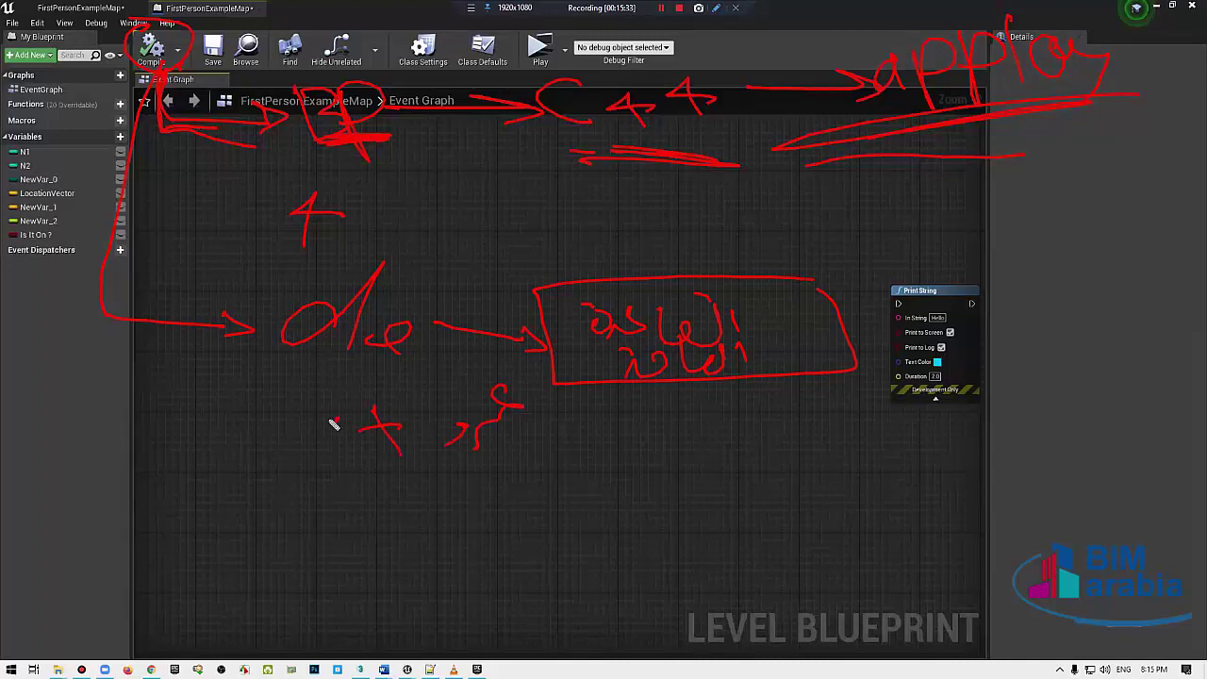
mouse_move(336, 420)
mouse_down()
mouse_move(264, 421)
mouse_move(234, 460)
mouse_up()
drag(246, 383, 257, 398)
drag(172, 443, 200, 450)
mouse_move(140, 421)
mouse_down()
mouse_move(6, 444)
mouse_move(165, 482)
mouse_move(140, 423)
mouse_up()
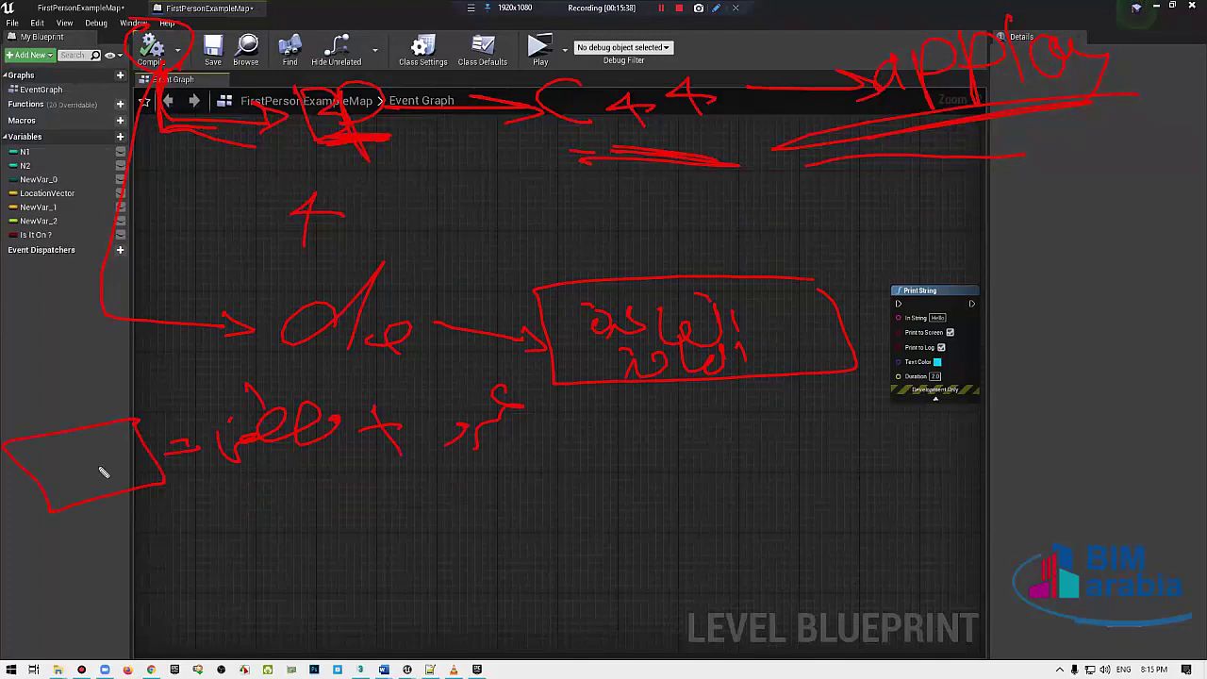
mouse_move(102, 378)
mouse_down()
mouse_move(112, 394)
mouse_move(49, 421)
mouse_move(32, 406)
mouse_move(11, 417)
mouse_move(15, 385)
mouse_up()
drag(483, 466, 491, 490)
drag(395, 496, 442, 488)
drag(408, 481, 415, 504)
drag(323, 492, 344, 517)
drag(217, 526, 235, 524)
drag(224, 538, 249, 534)
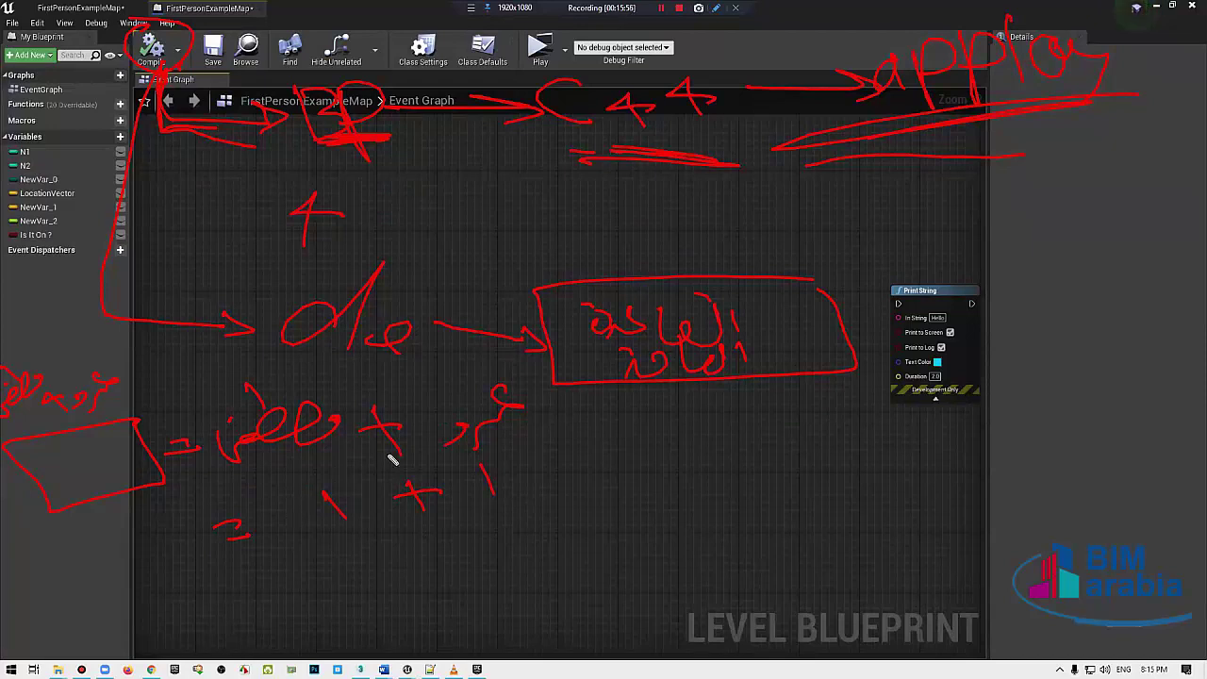
mouse_move(176, 548)
mouse_down()
mouse_move(180, 567)
mouse_move(205, 556)
mouse_up()
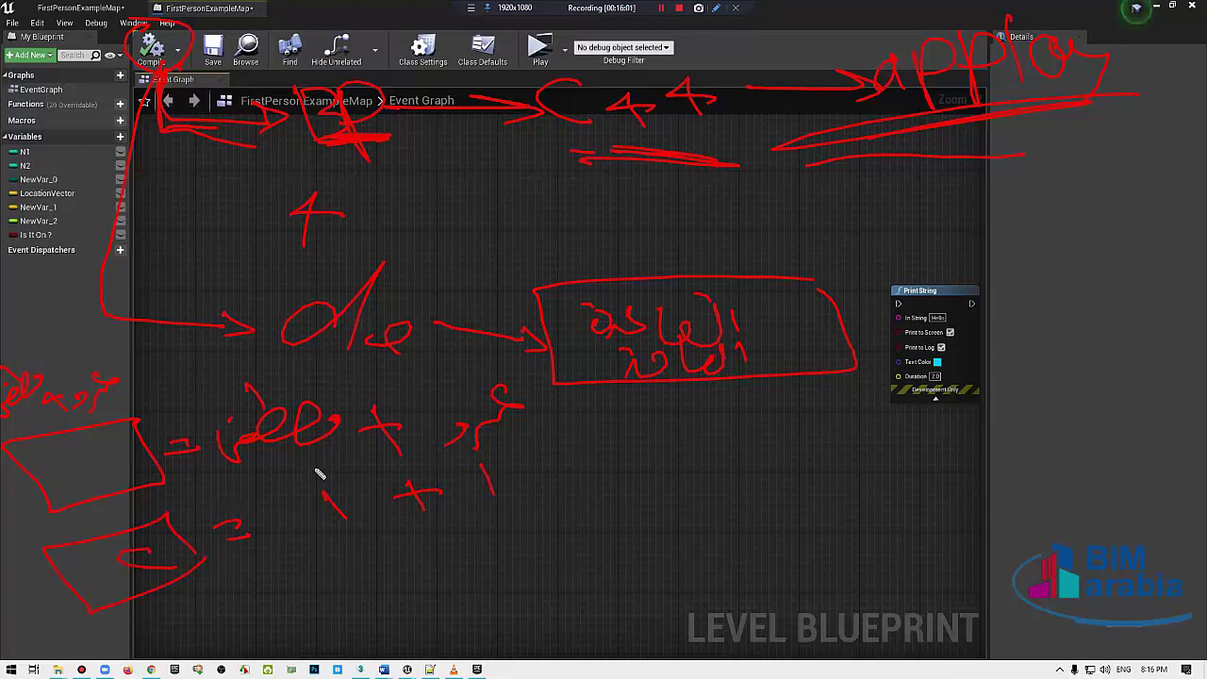
mouse_move(502, 479)
mouse_down()
mouse_move(627, 384)
mouse_move(598, 409)
mouse_up()
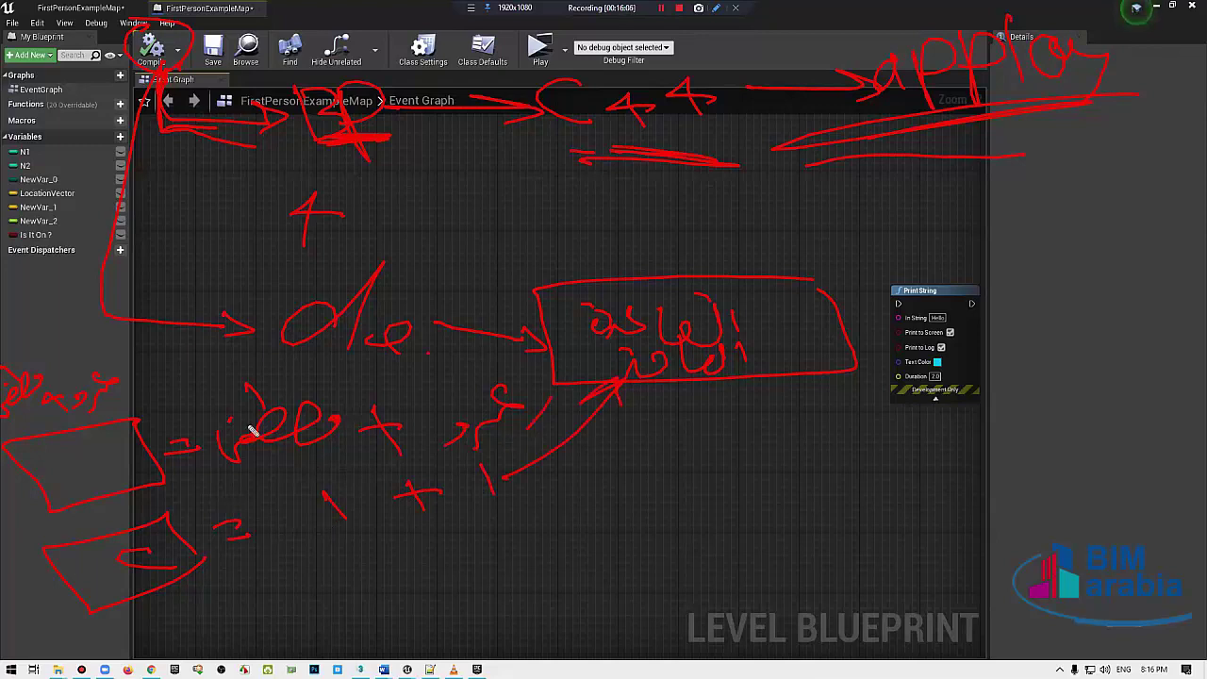
drag(215, 370, 283, 332)
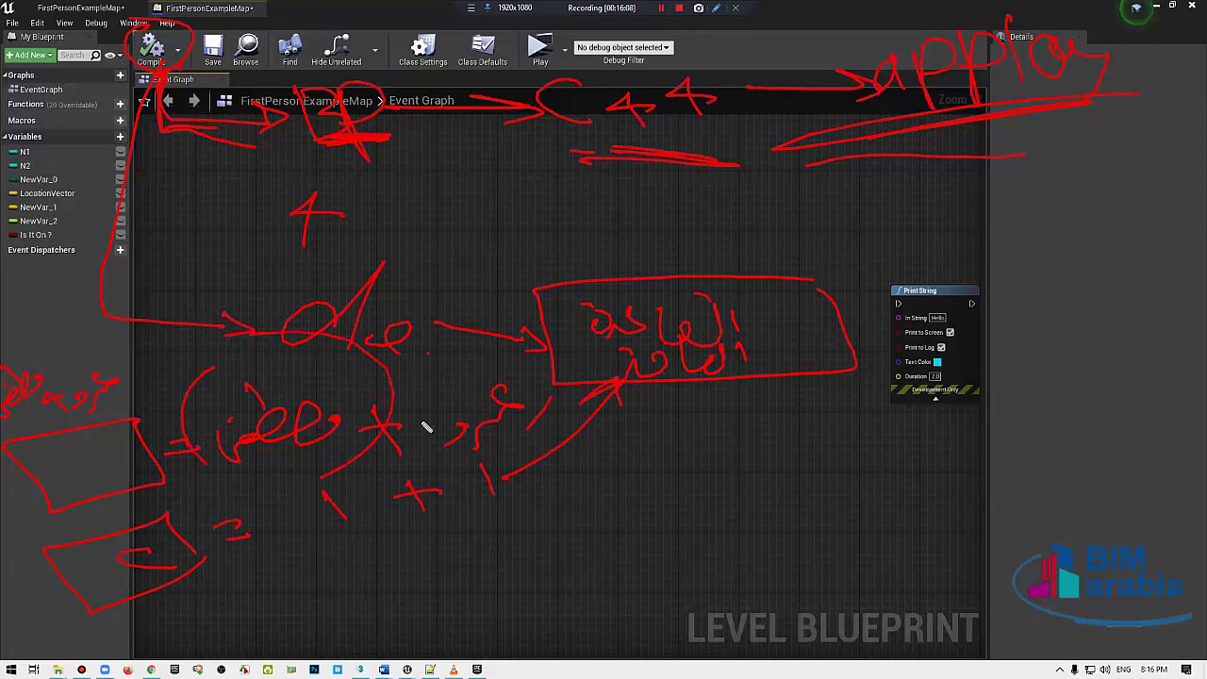
drag(521, 407, 509, 477)
drag(462, 436, 453, 486)
drag(321, 479, 338, 533)
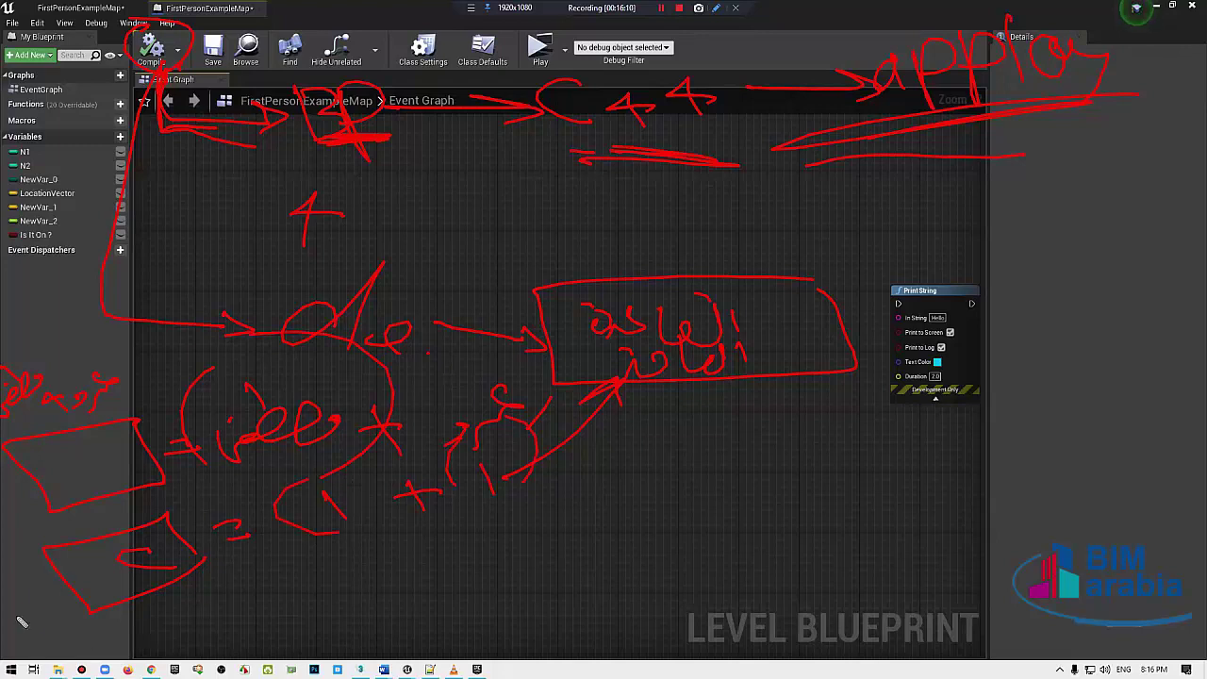
drag(17, 622, 49, 551)
drag(226, 345, 392, 378)
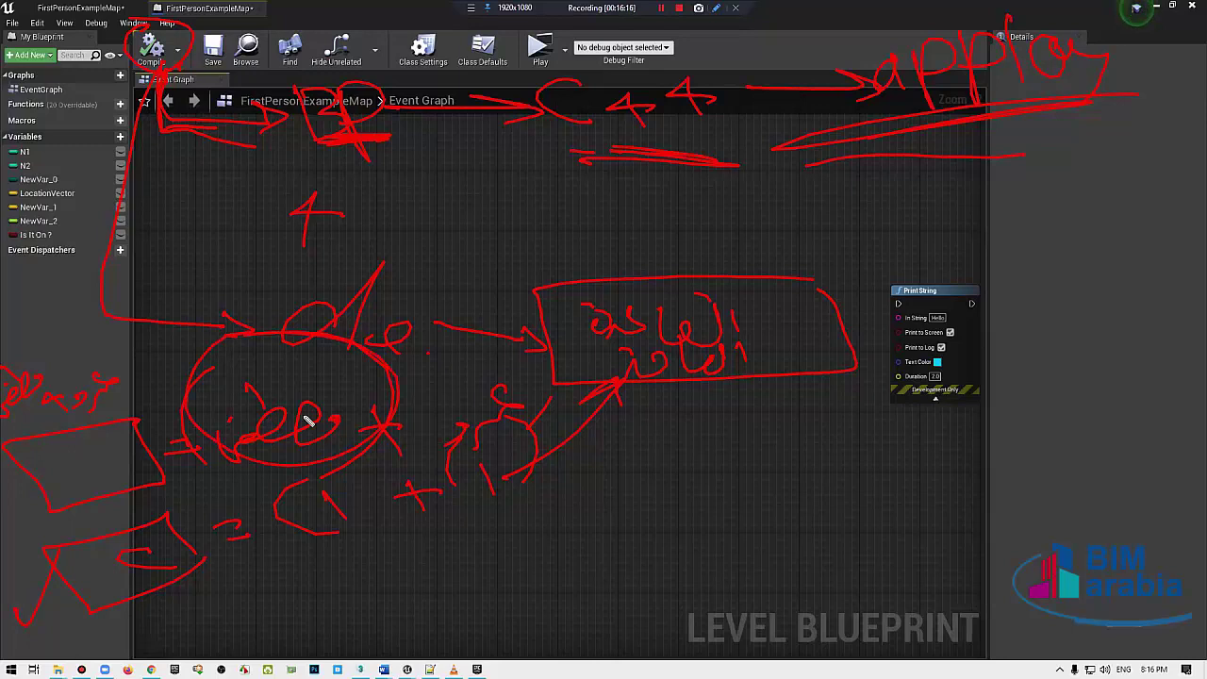
mouse_move(351, 345)
mouse_down()
mouse_move(797, 168)
mouse_move(921, 283)
mouse_up()
drag(917, 241, 921, 281)
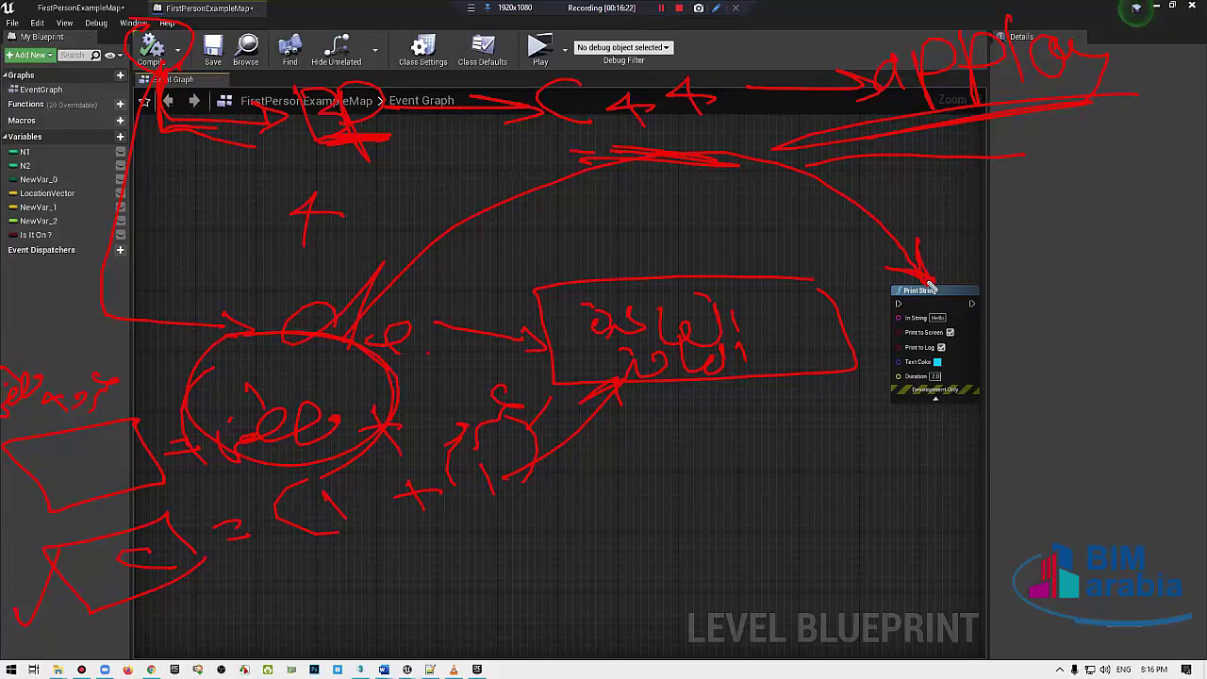
drag(901, 306, 830, 474)
mouse_move(682, 600)
mouse_down()
mouse_move(647, 560)
mouse_move(670, 555)
mouse_up()
mouse_move(698, 537)
mouse_down()
mouse_move(729, 570)
mouse_move(809, 534)
mouse_move(846, 557)
mouse_move(679, 649)
mouse_up()
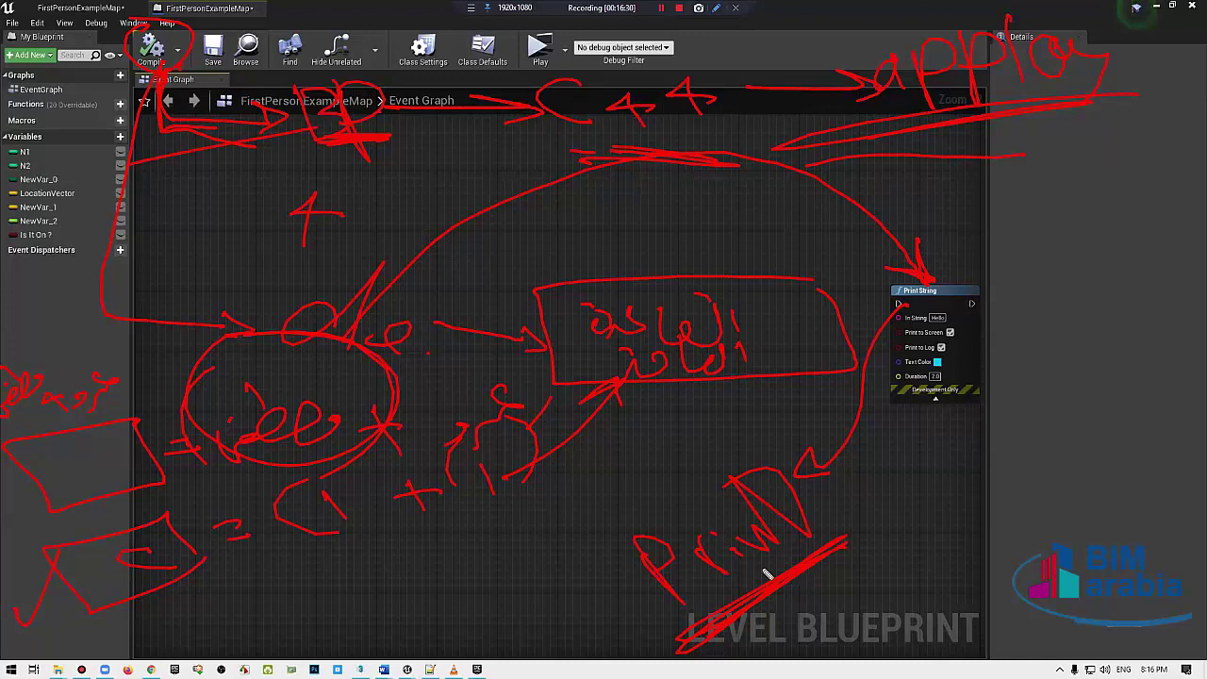
drag(842, 538, 742, 625)
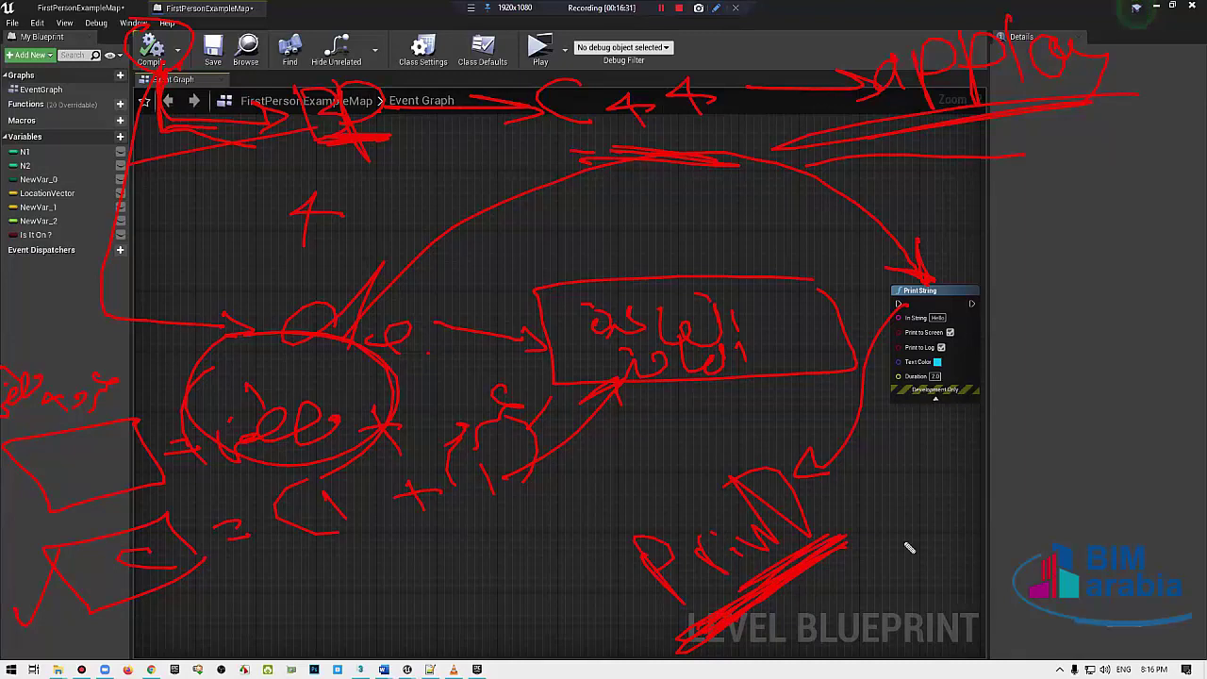
drag(868, 582, 939, 512)
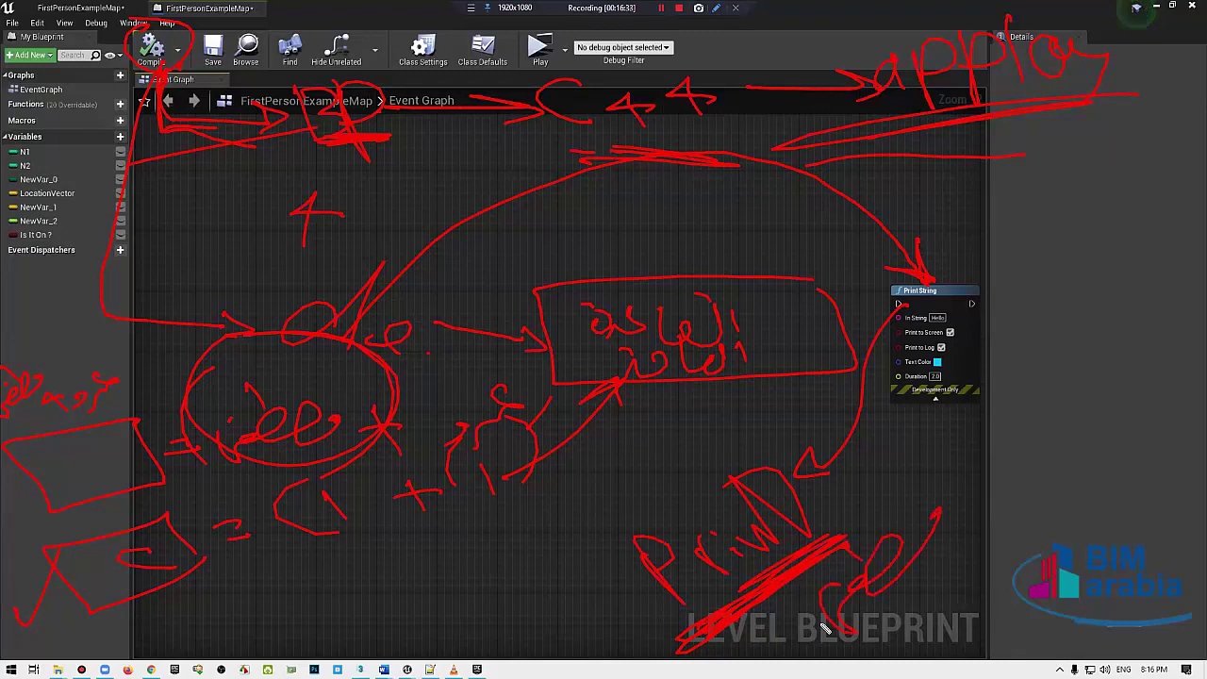
mouse_move(949, 557)
mouse_down()
mouse_move(967, 547)
mouse_move(943, 609)
mouse_up()
mouse_move(981, 528)
mouse_down()
mouse_move(870, 405)
mouse_move(898, 316)
mouse_up()
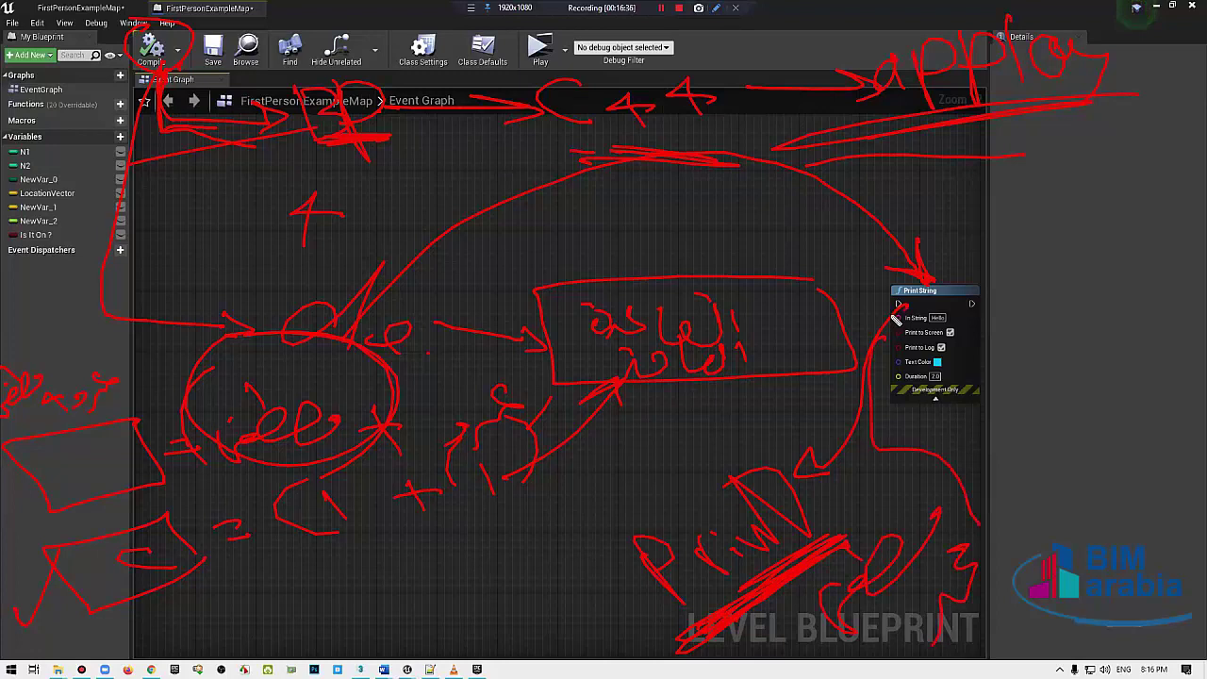
drag(1055, 378, 378, 487)
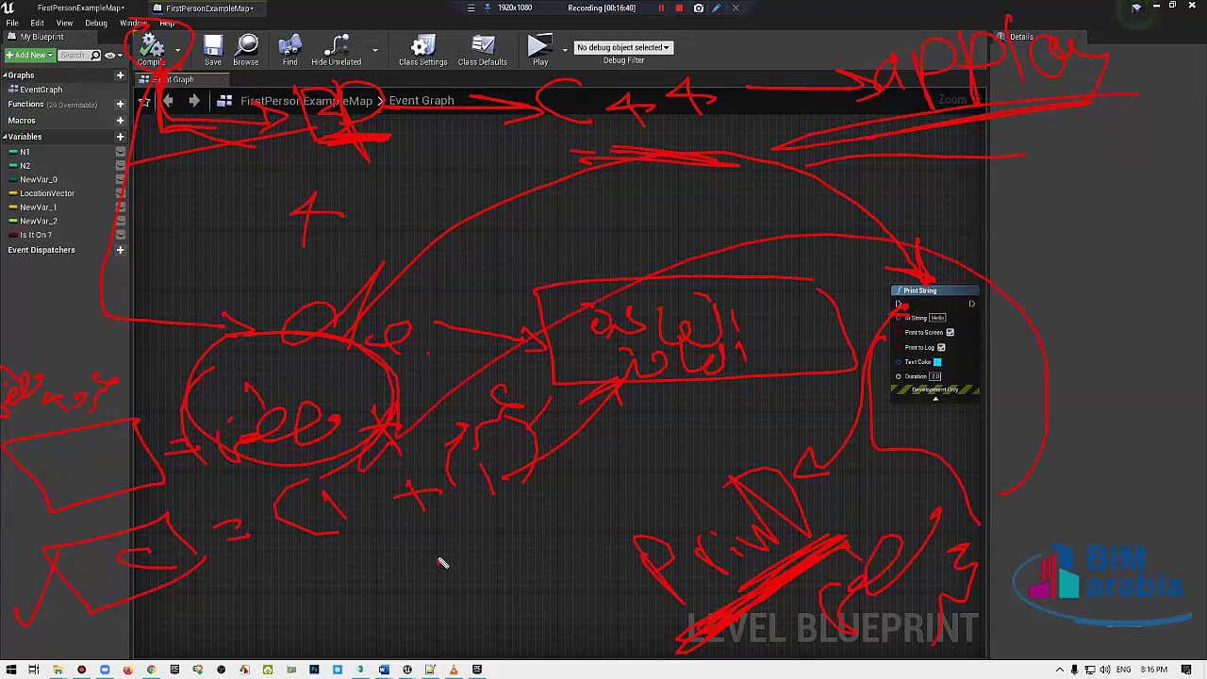
mouse_move(444, 563)
mouse_down()
mouse_move(364, 636)
mouse_move(319, 604)
mouse_up()
drag(577, 611, 665, 502)
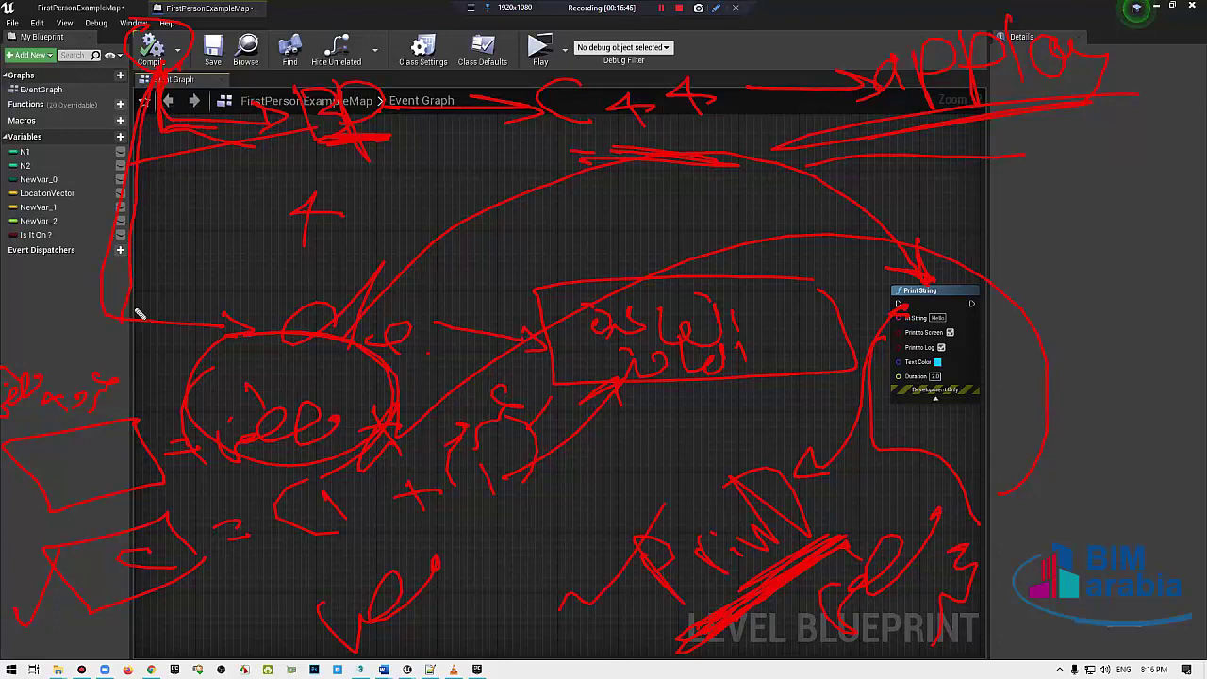
drag(140, 314, 279, 321)
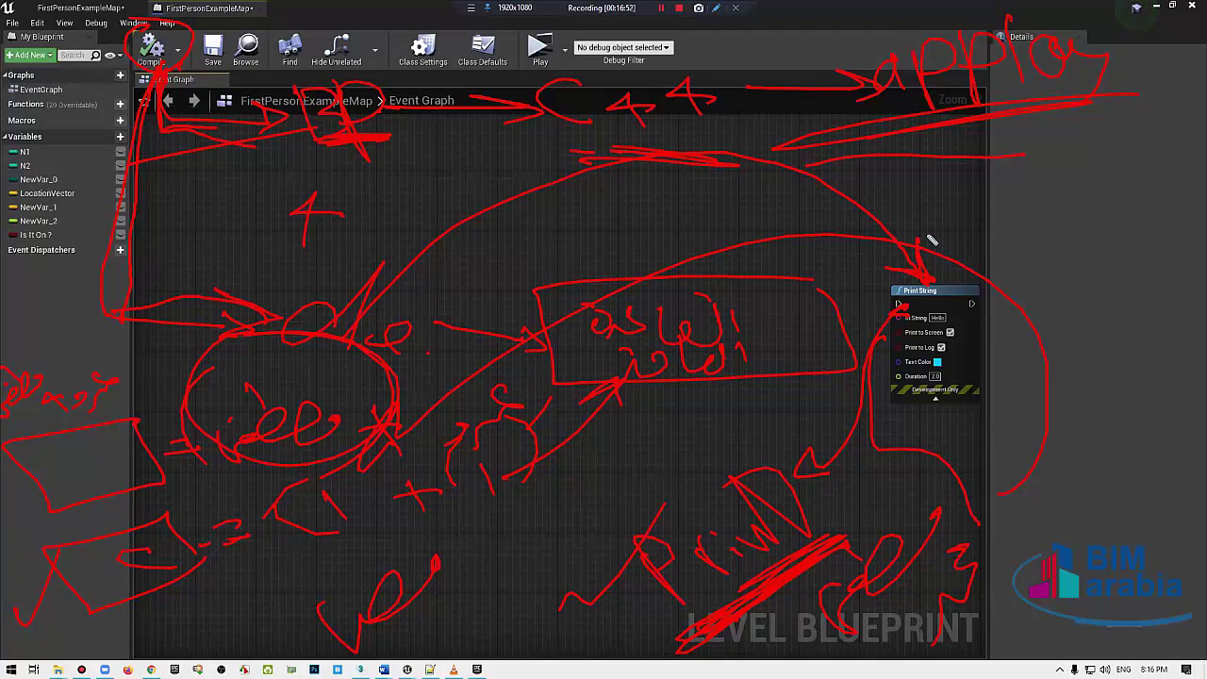
mouse_move(1009, 283)
mouse_down()
mouse_move(890, 404)
mouse_move(1004, 403)
mouse_up()
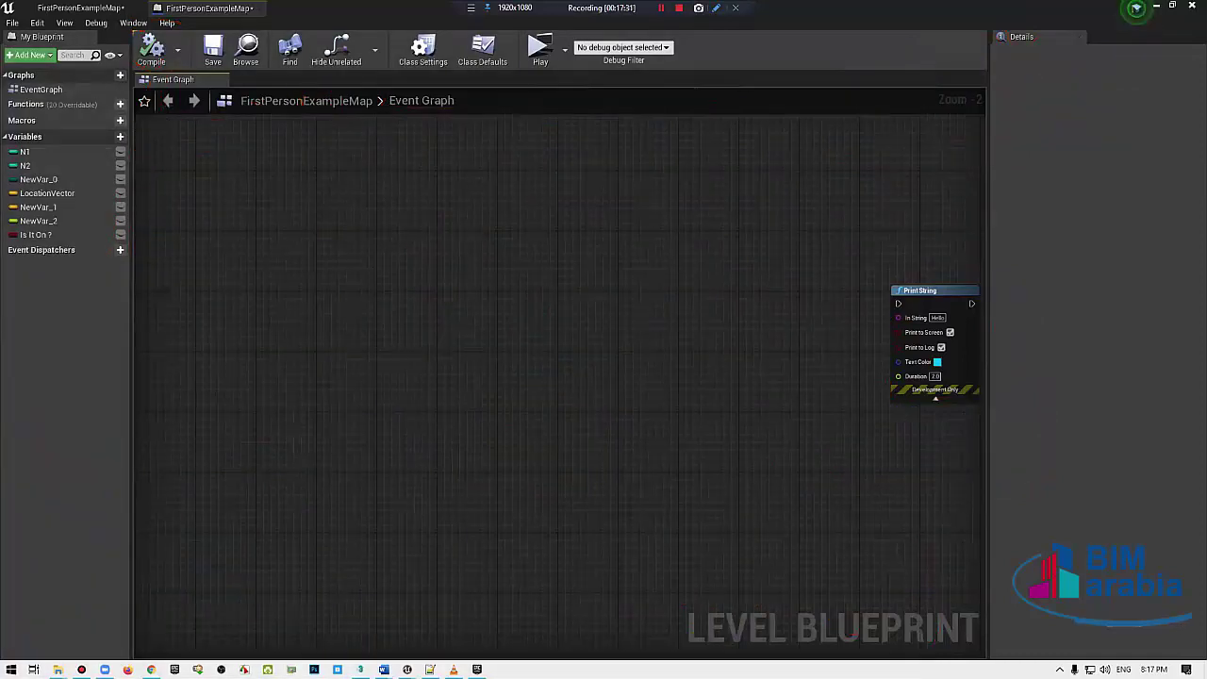
Step: Reopen the Level Blueprint from the Blueprints menu and pan its Event Graph to the Print String node
scroll(192, 561, down, 2)
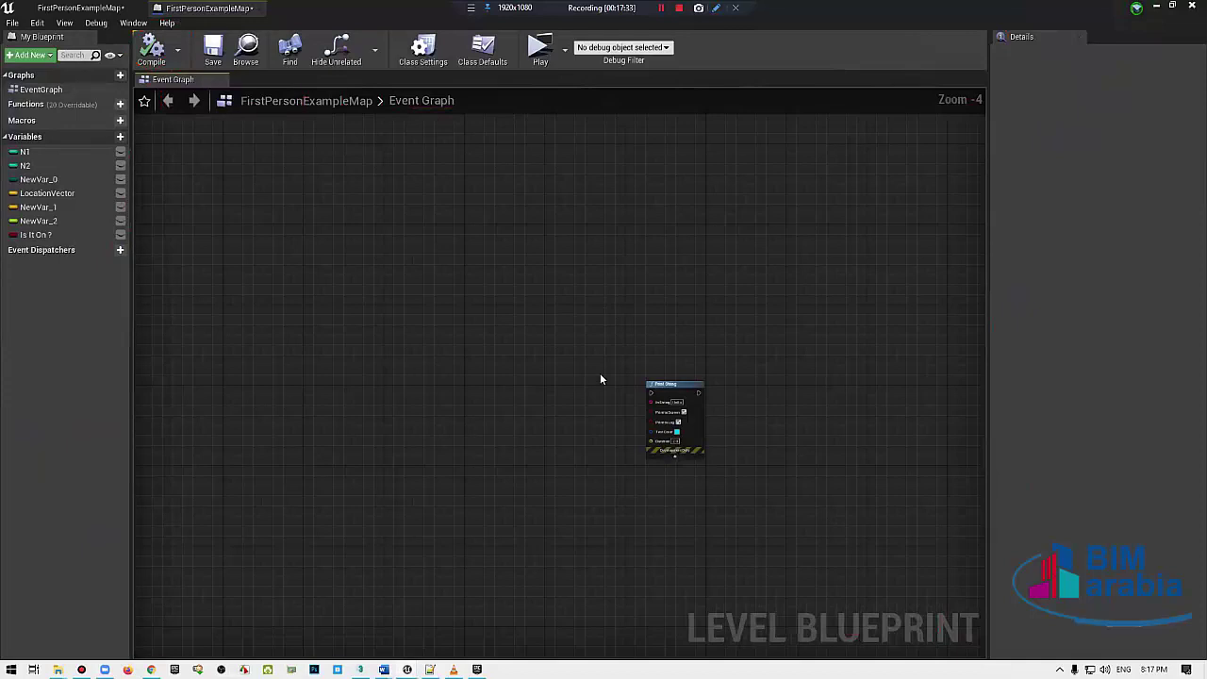
scroll(660, 195, up, 3)
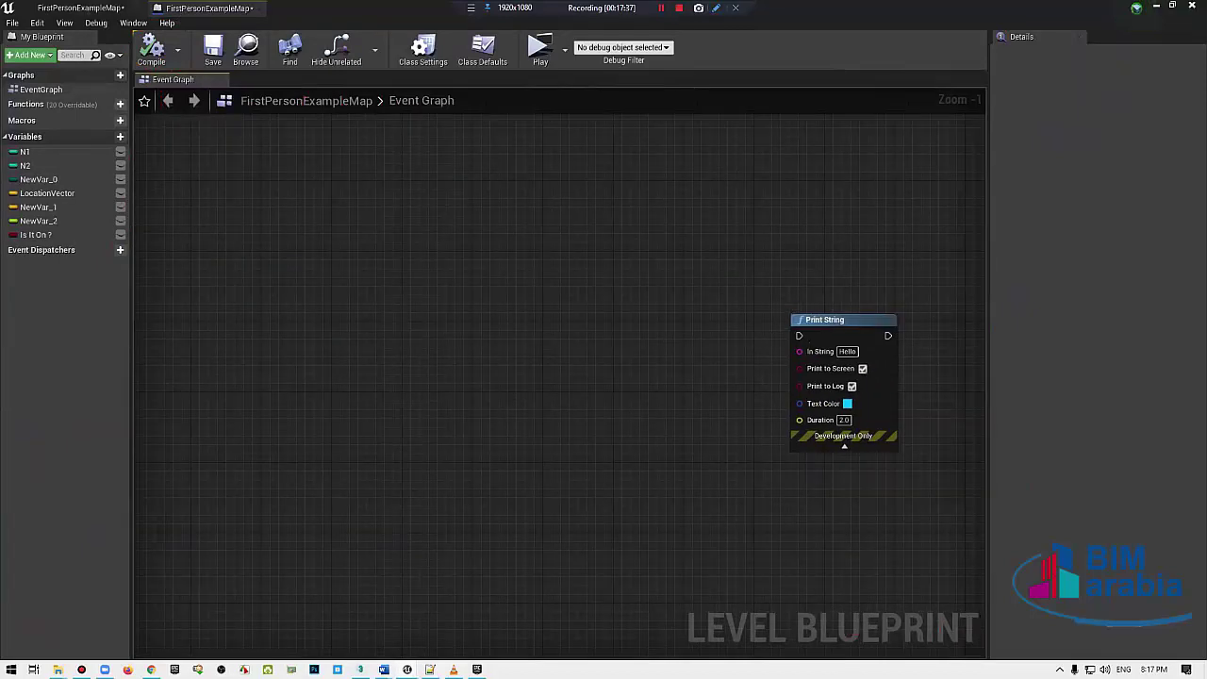
click(80, 8)
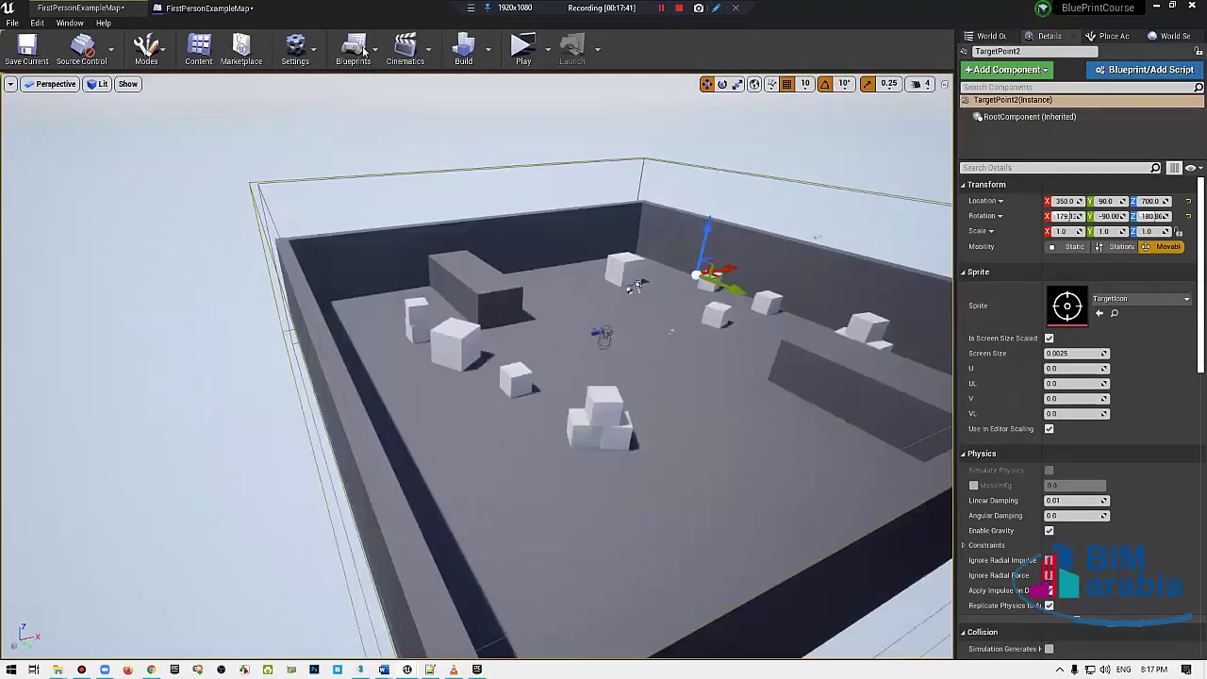
click(363, 52)
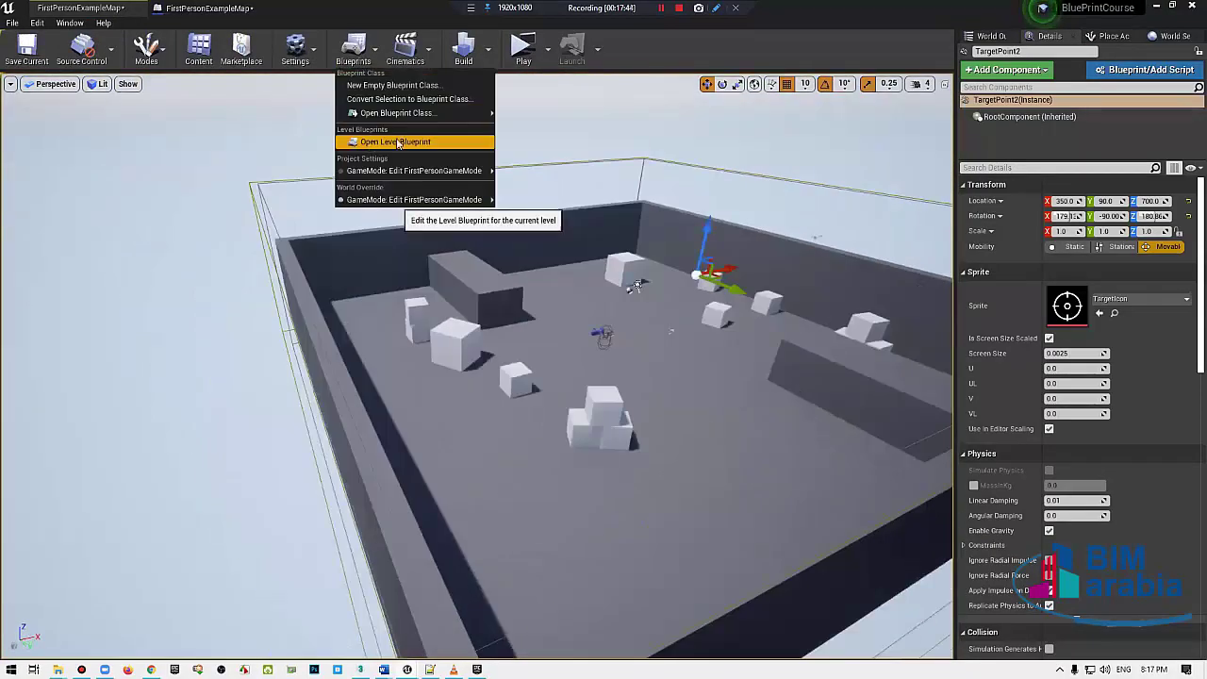
click(398, 143)
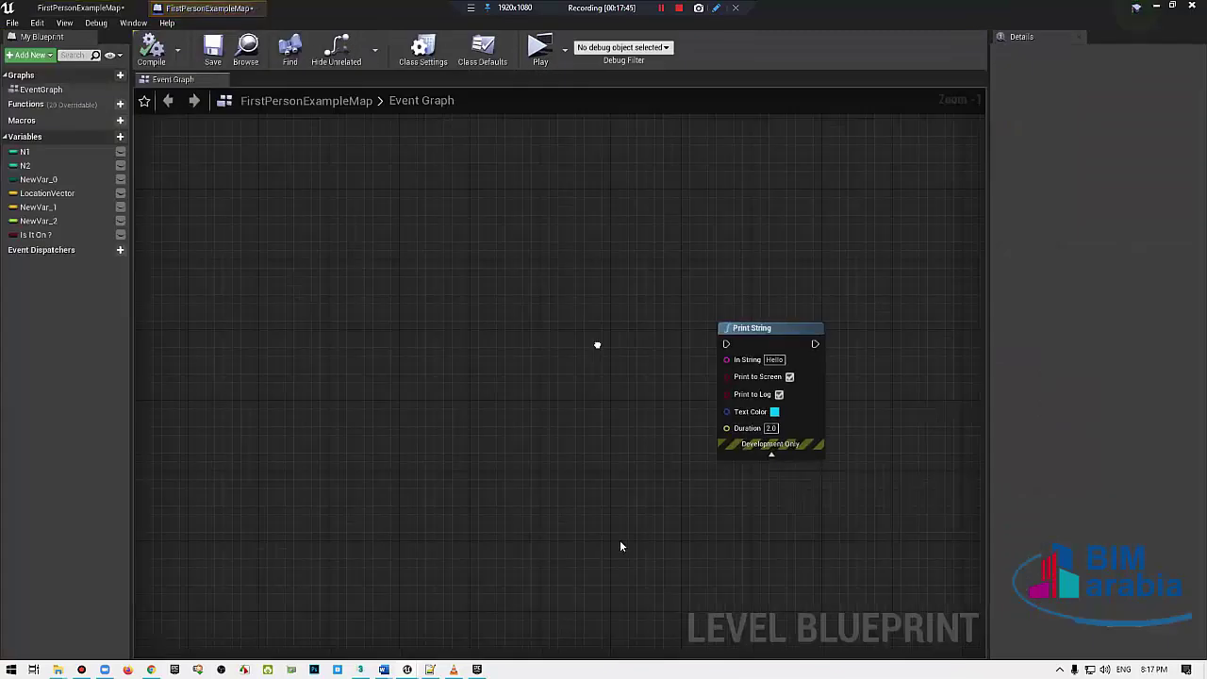
right_drag(620, 546, 352, 347)
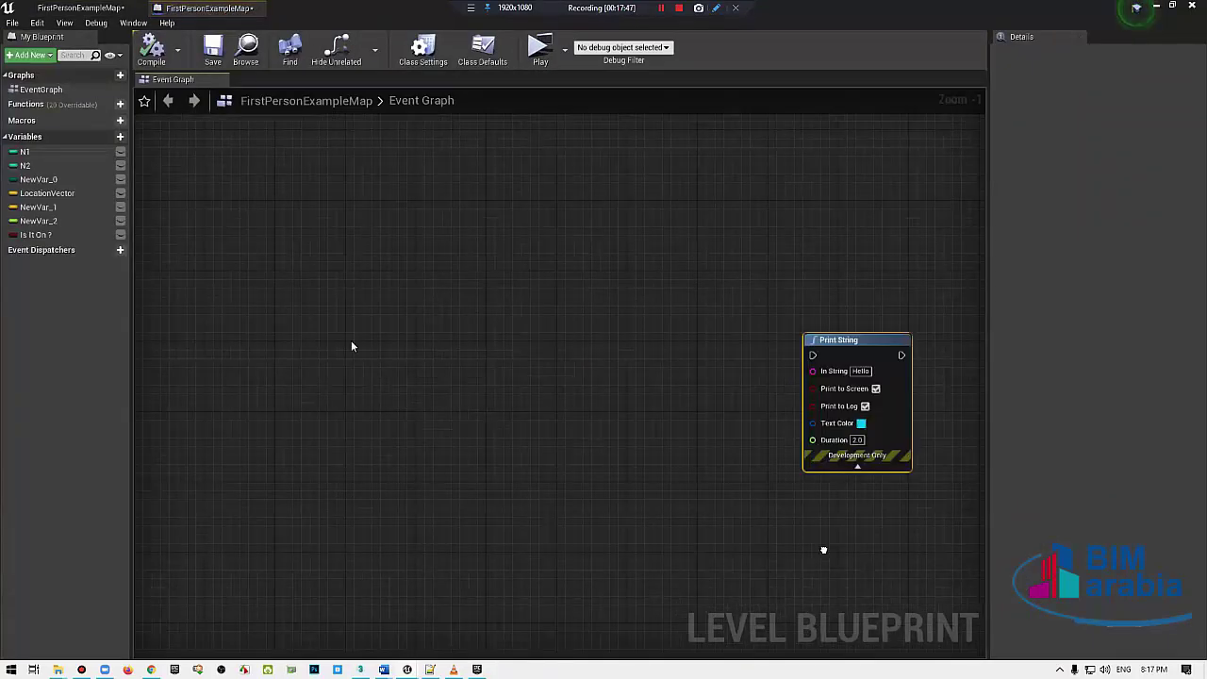
right_drag(823, 549, 928, 561)
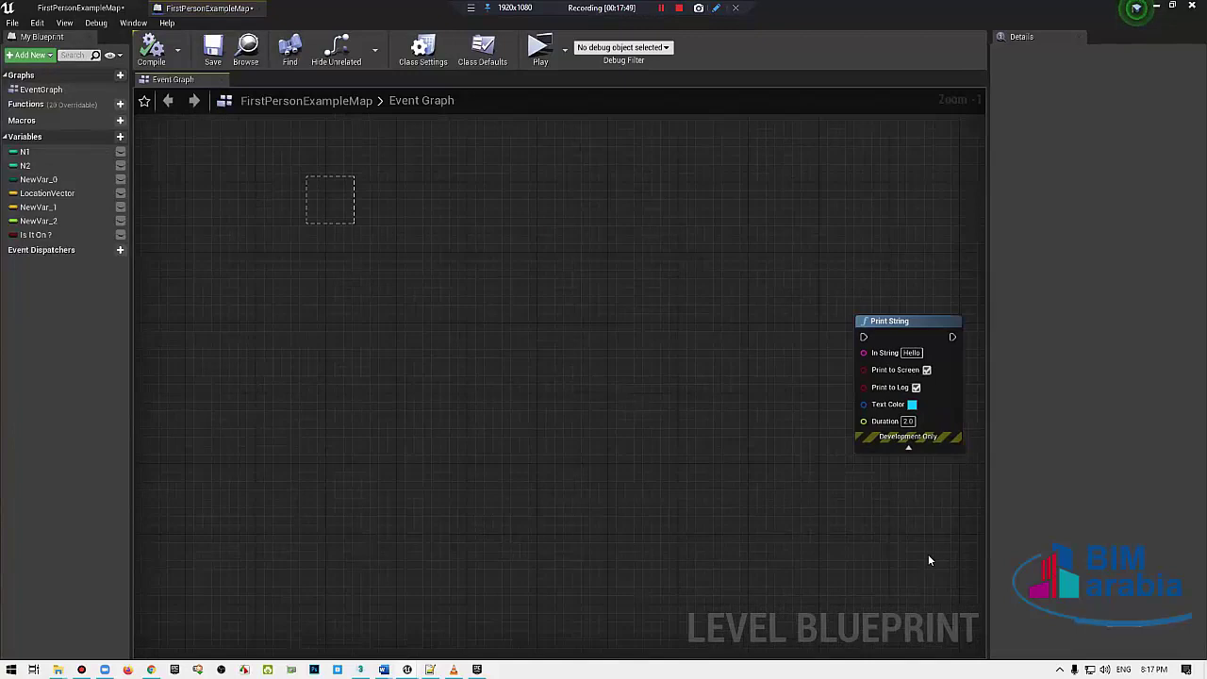
Step: Pull the level view back to show the whole map, then return to the Event Graph without the Content Browser
click(80, 8)
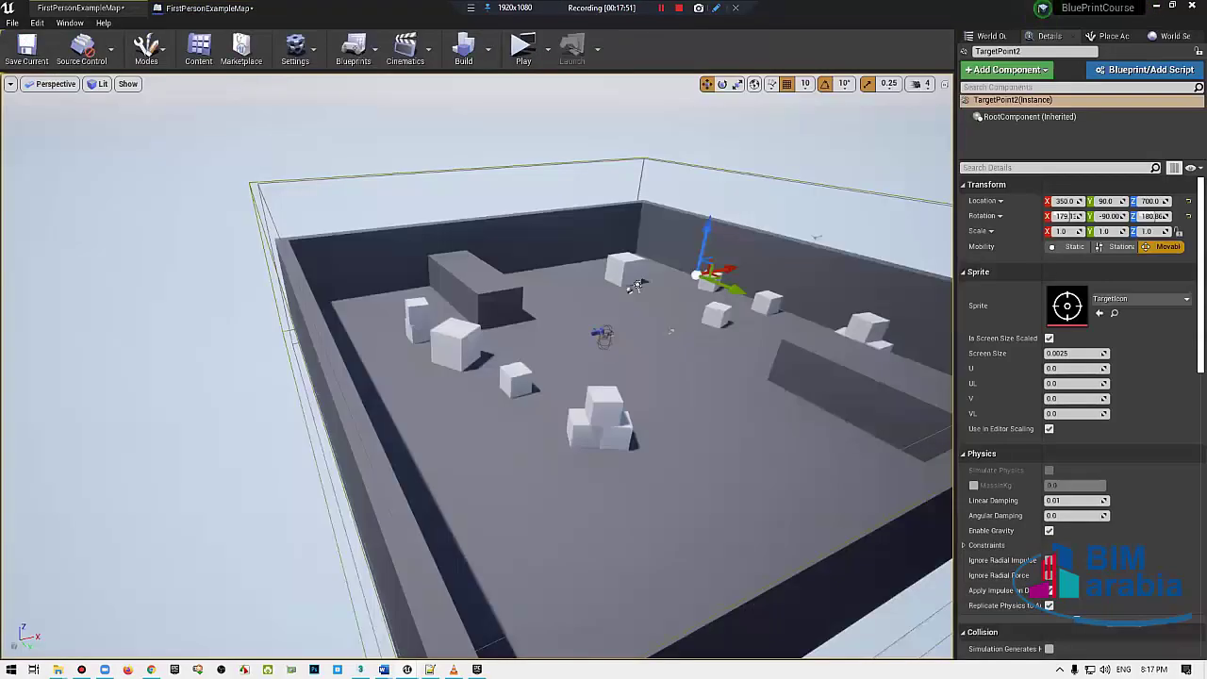
right_drag(471, 330, 430, 273)
drag(431, 273, 161, 597)
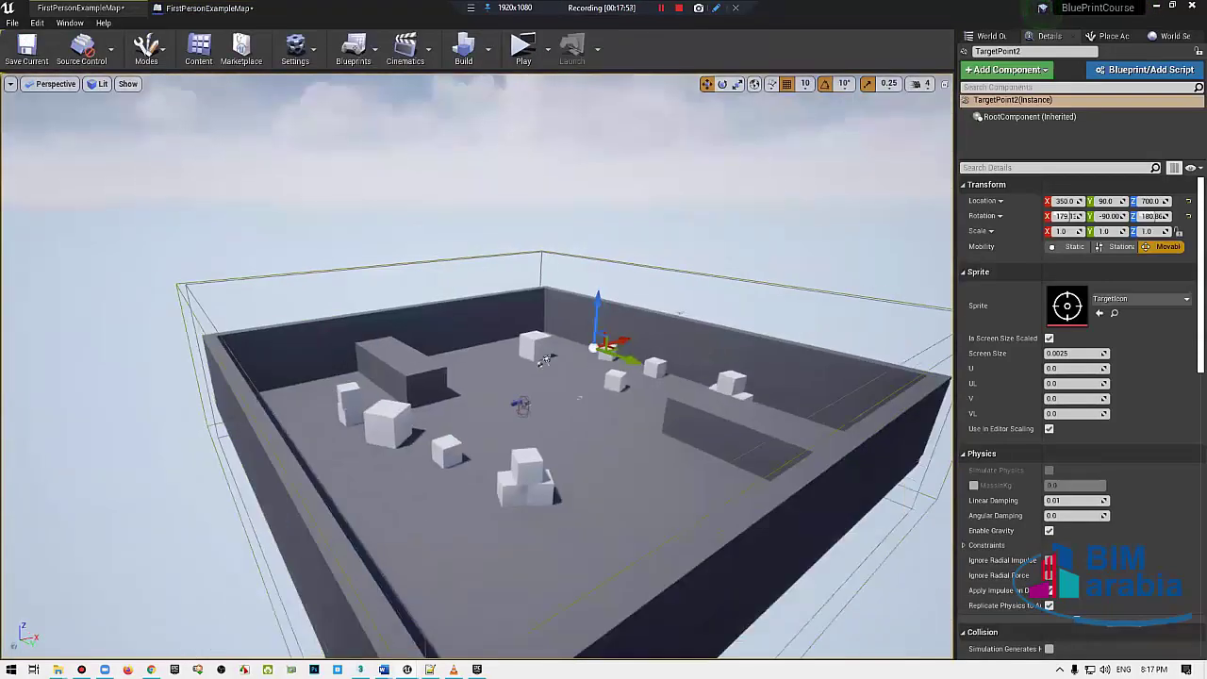
click(199, 54)
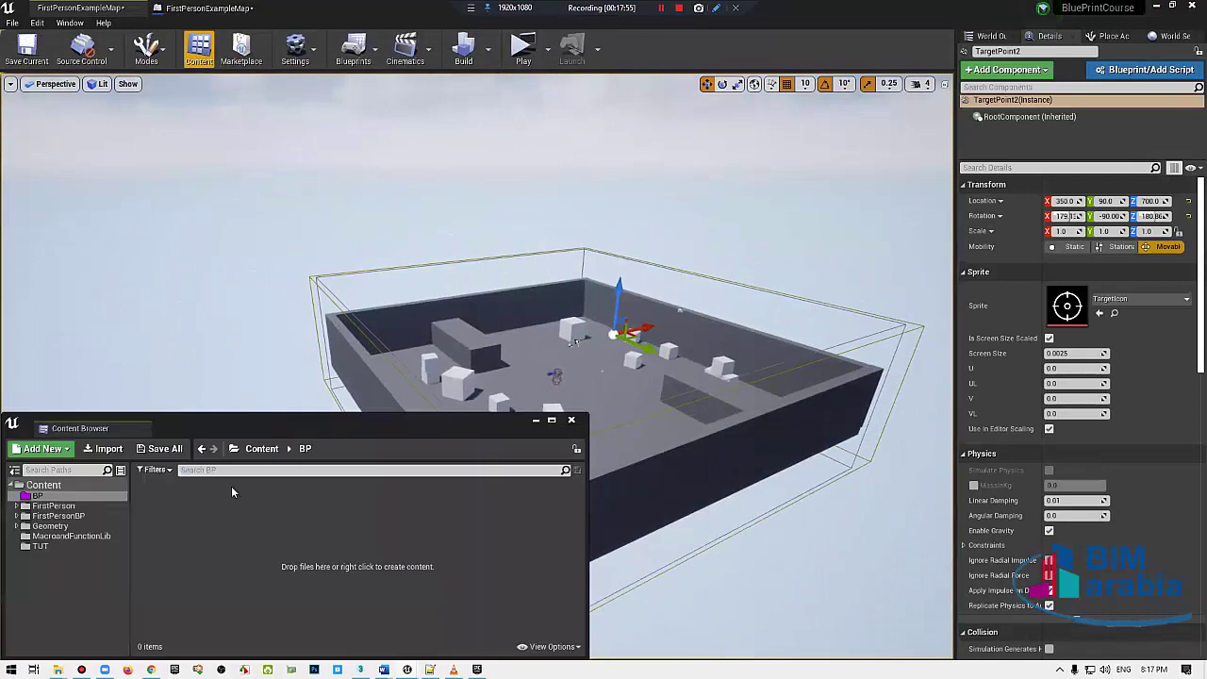
click(177, 8)
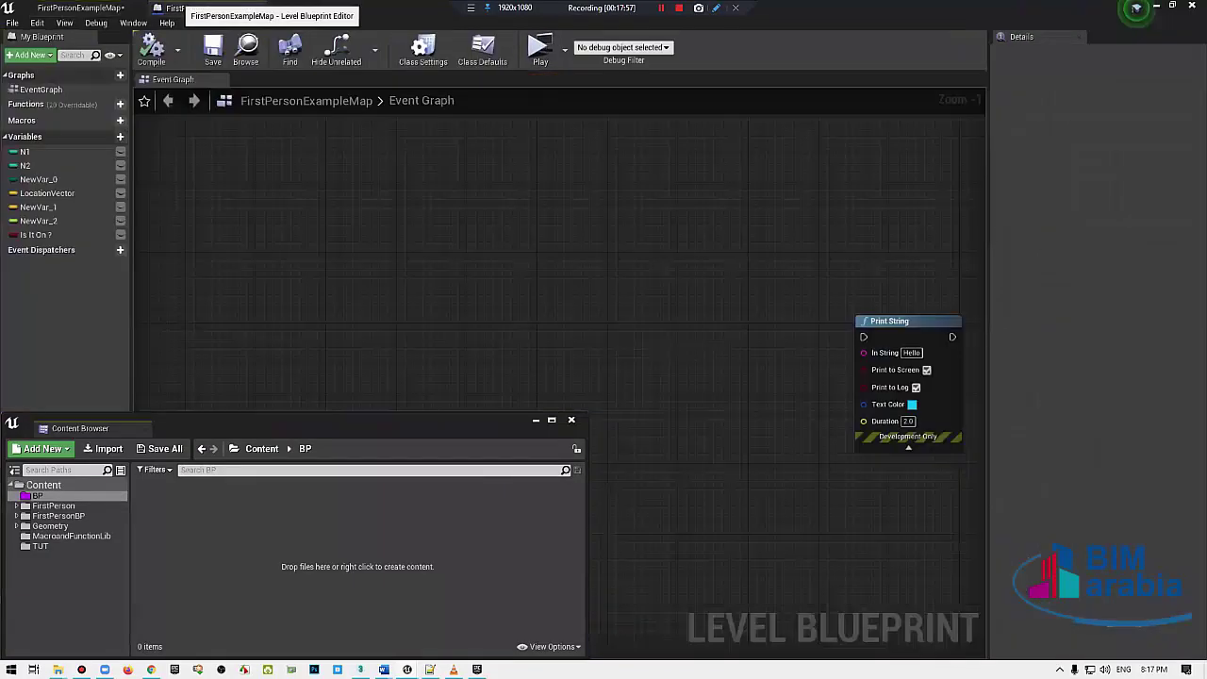
click(573, 422)
Step: Search the graph actions for event nodes, then add and delete an accidental Spot Light component node
right_drag(353, 230, 330, 232)
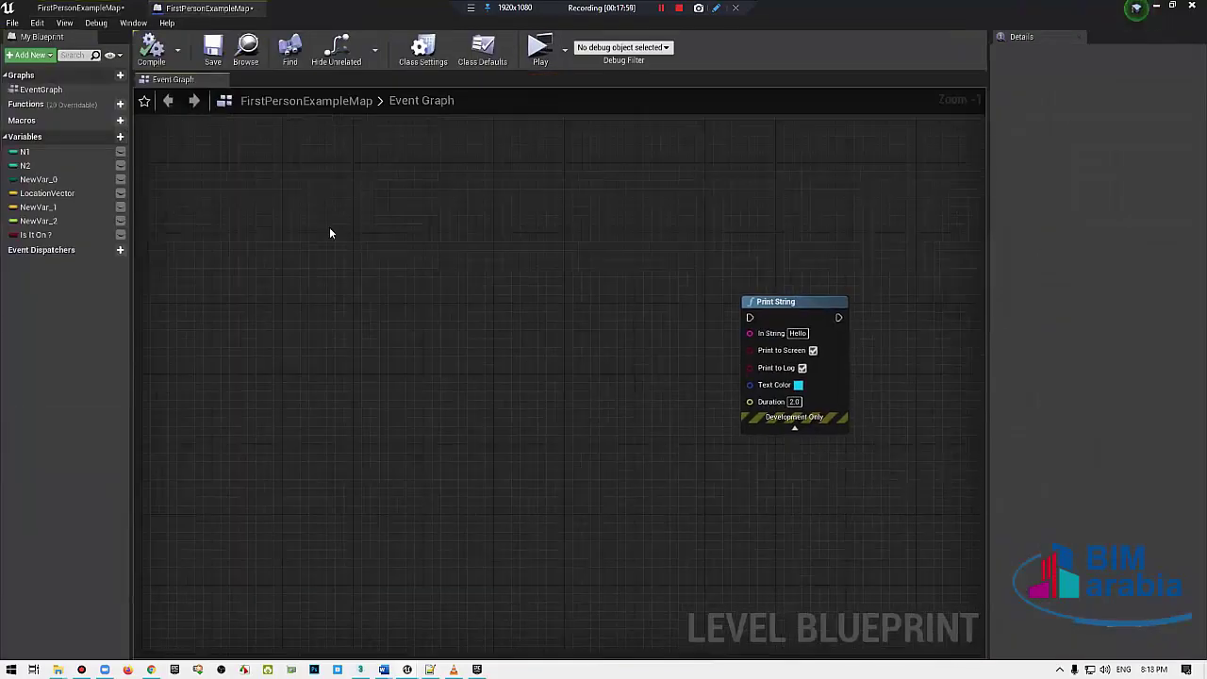
right_click(330, 232)
text(eventbeg)
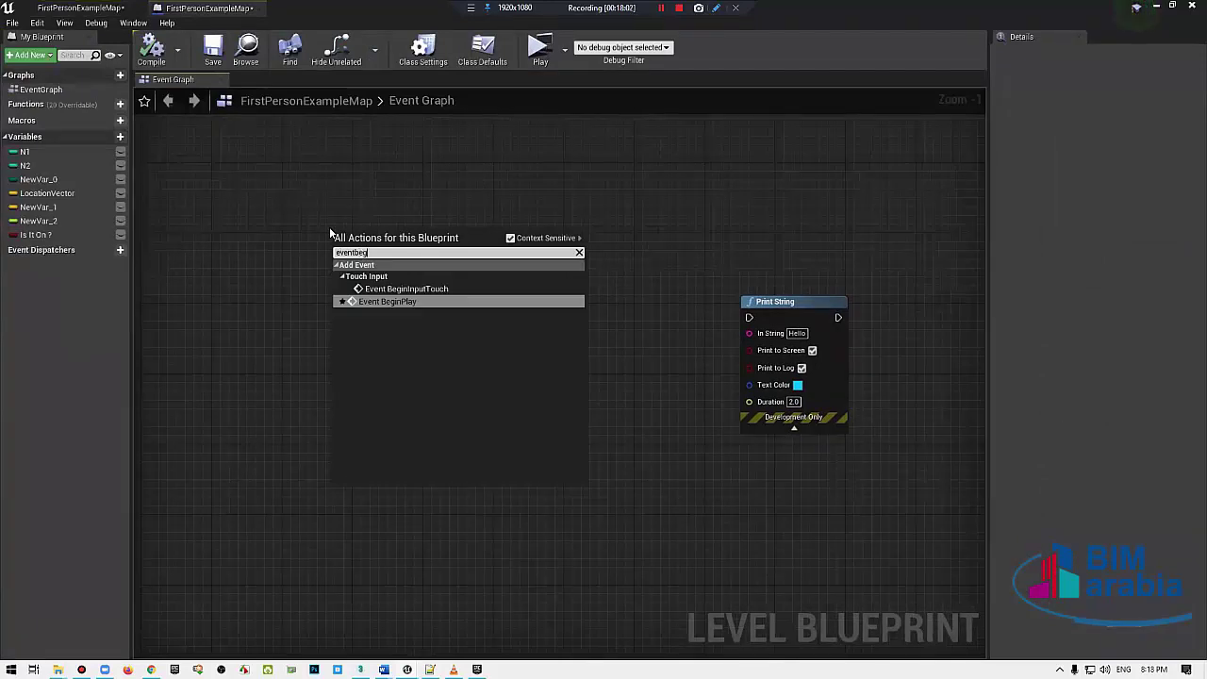
click(439, 176)
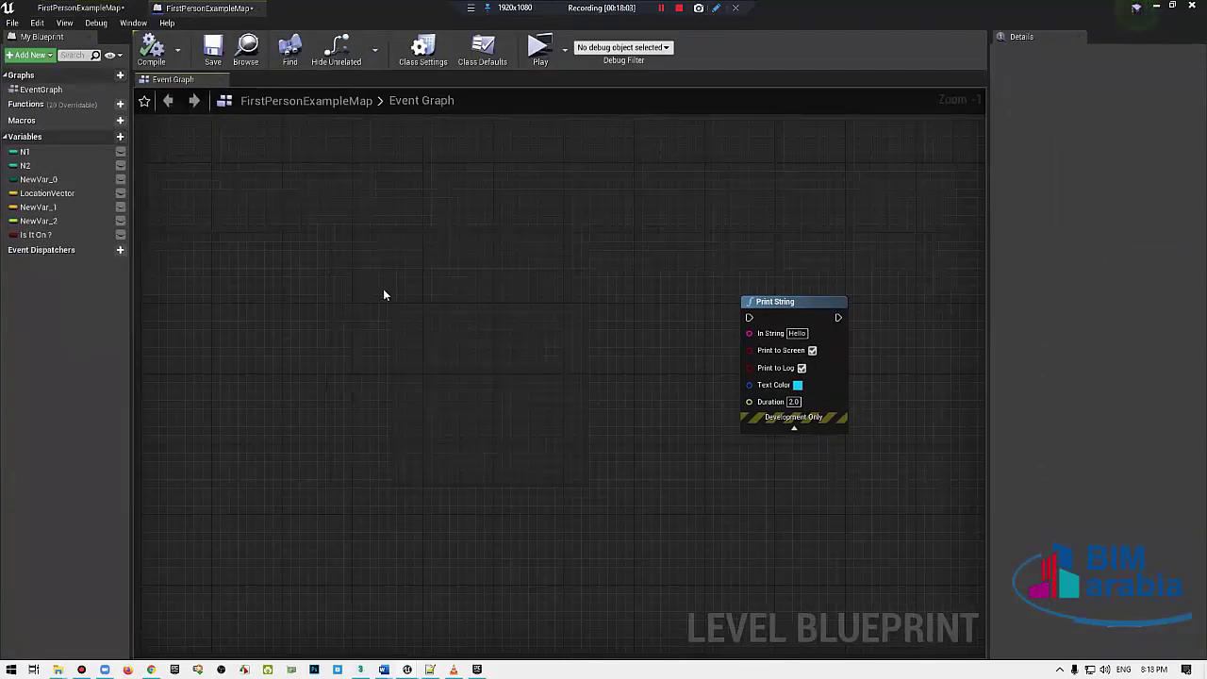
right_click(385, 295)
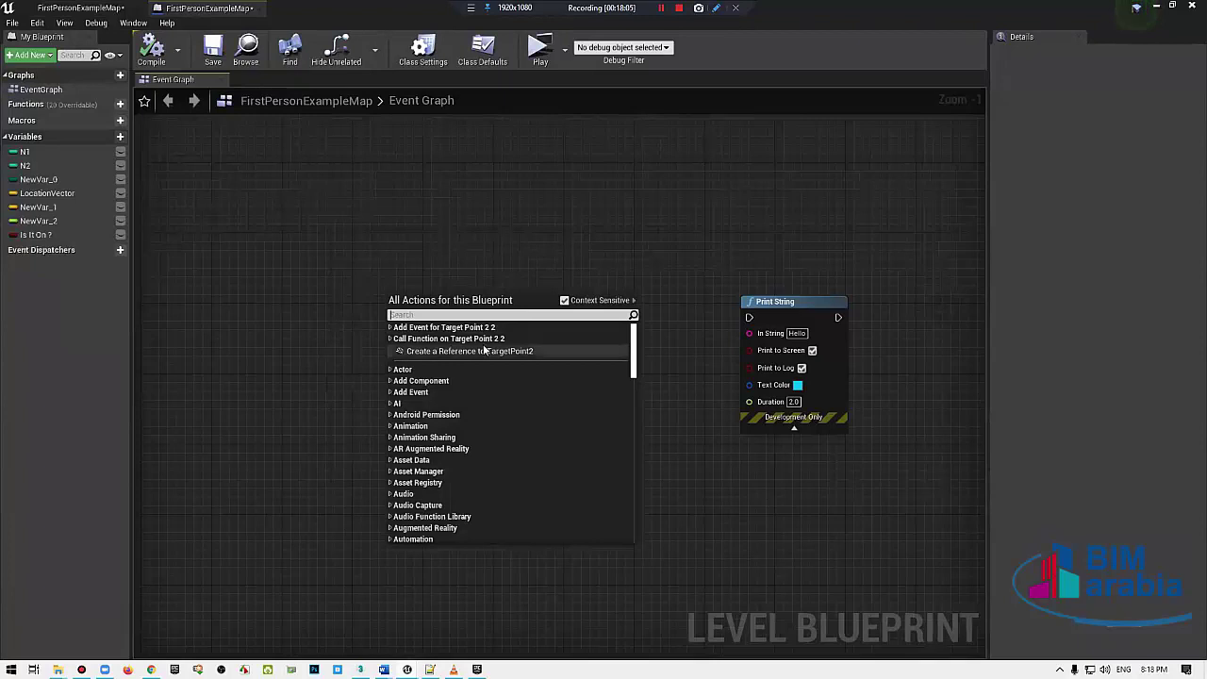
click(396, 381)
click(420, 523)
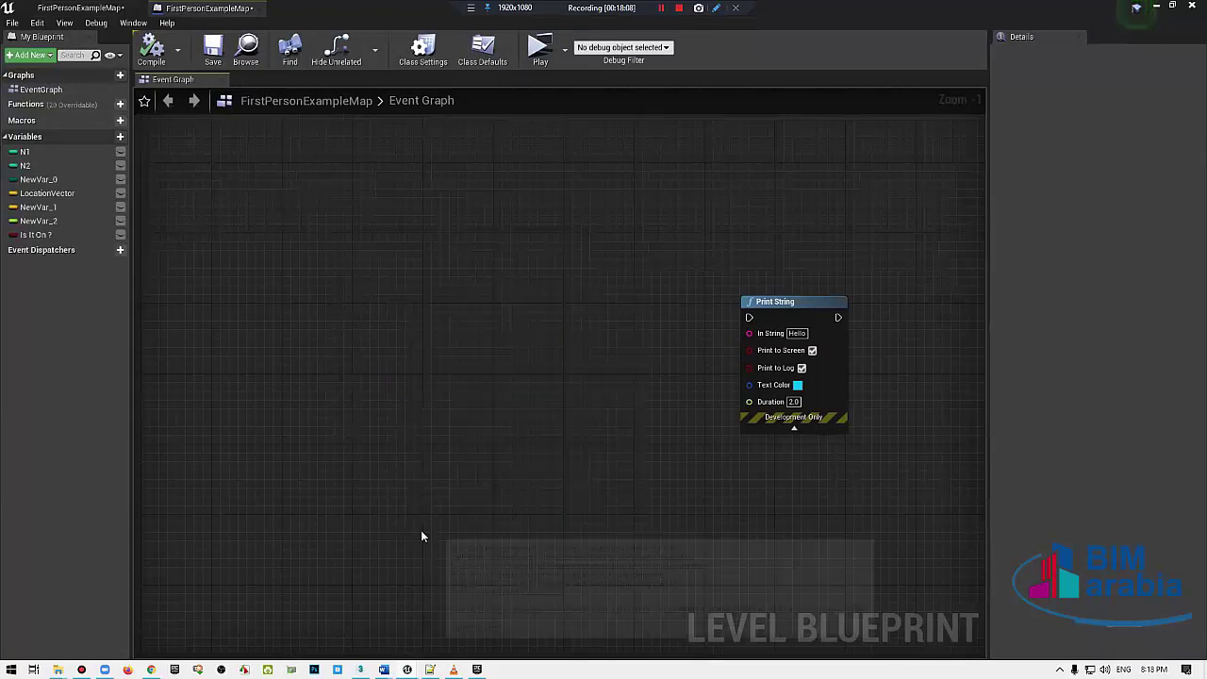
key(Delete)
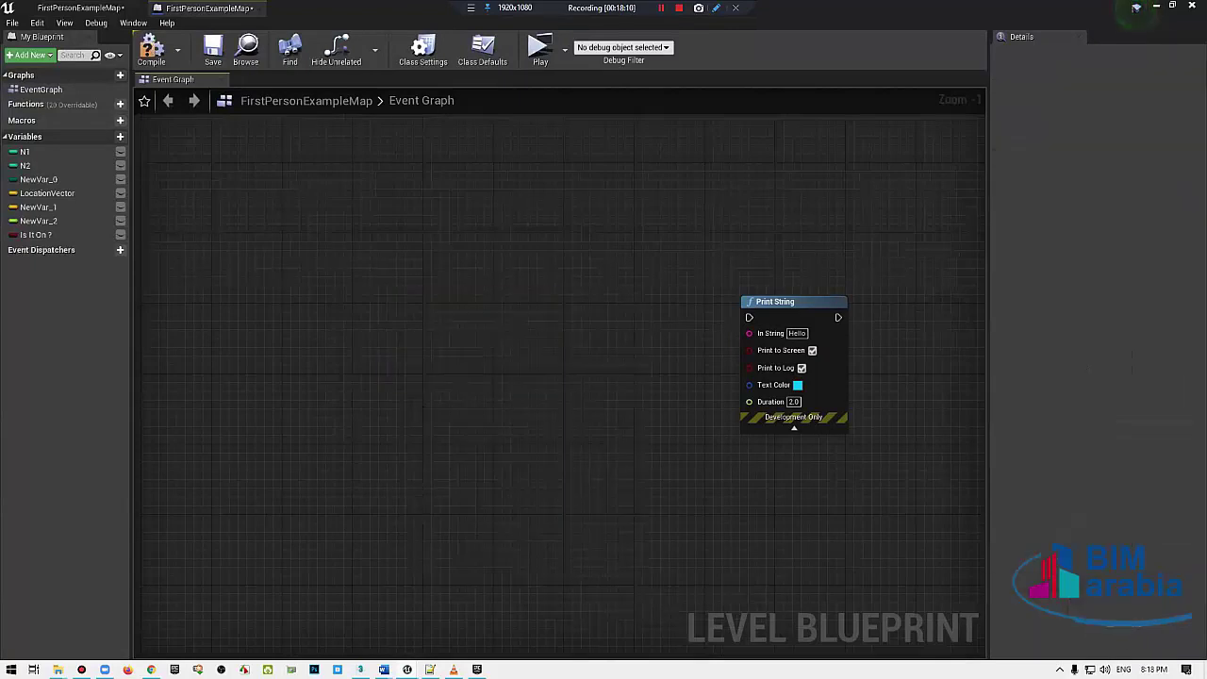
Step: Search 'eventbegin' in the graph actions and place an Event BeginPlay node
right_click(416, 331)
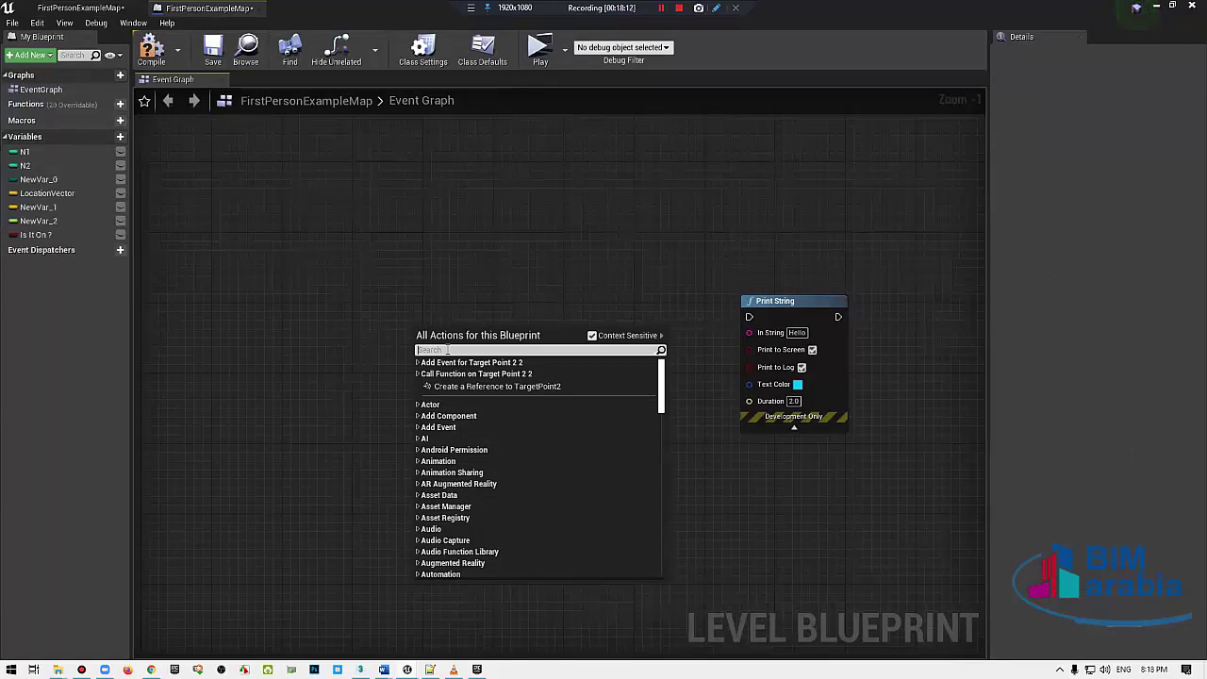
text(eventbegin)
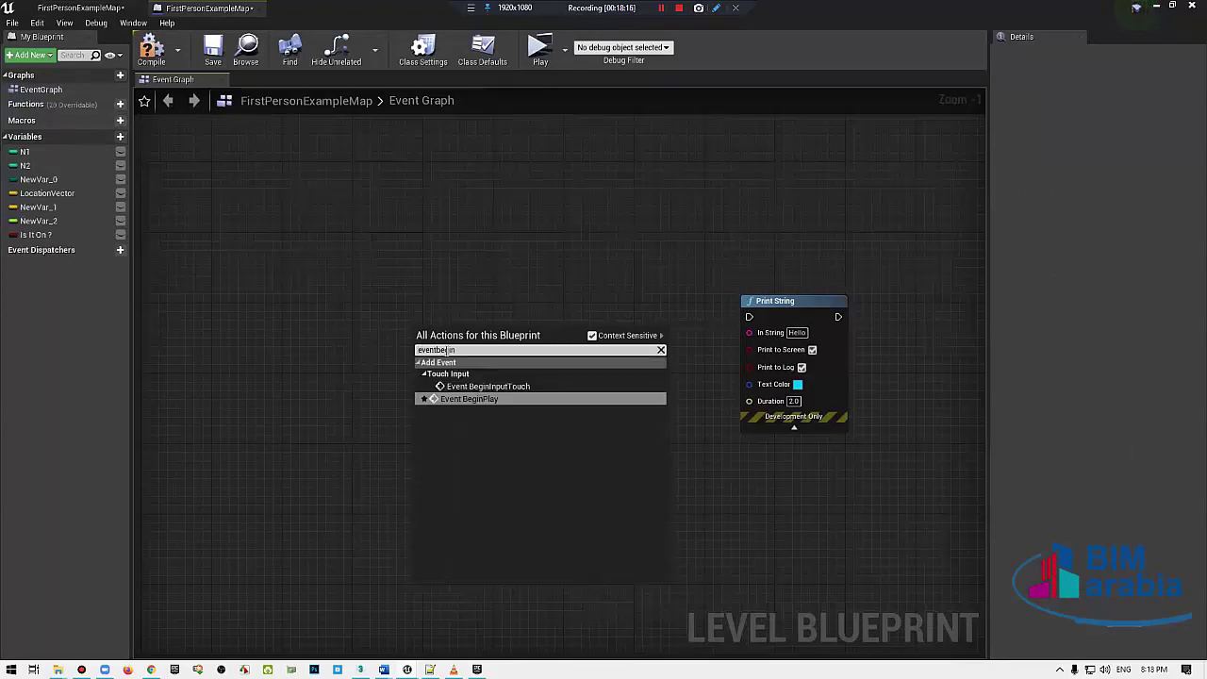
click(481, 399)
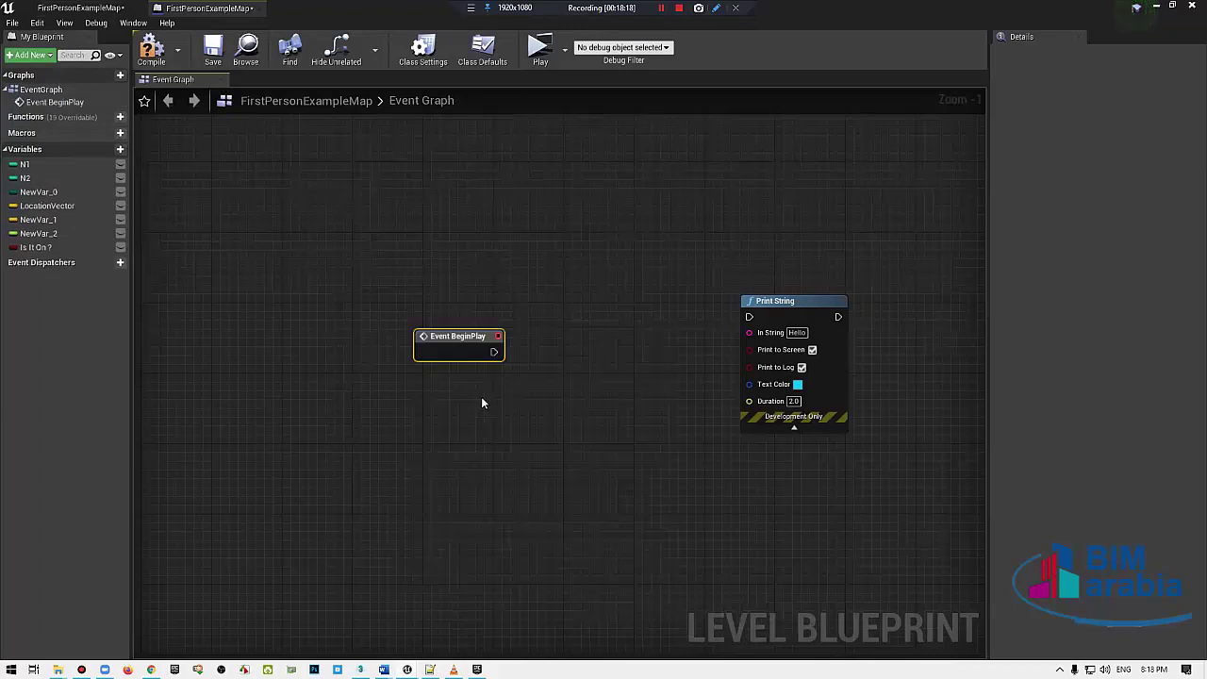
Step: Drag the Event BeginPlay node so it sits just left of the Print String node
drag(439, 349, 551, 311)
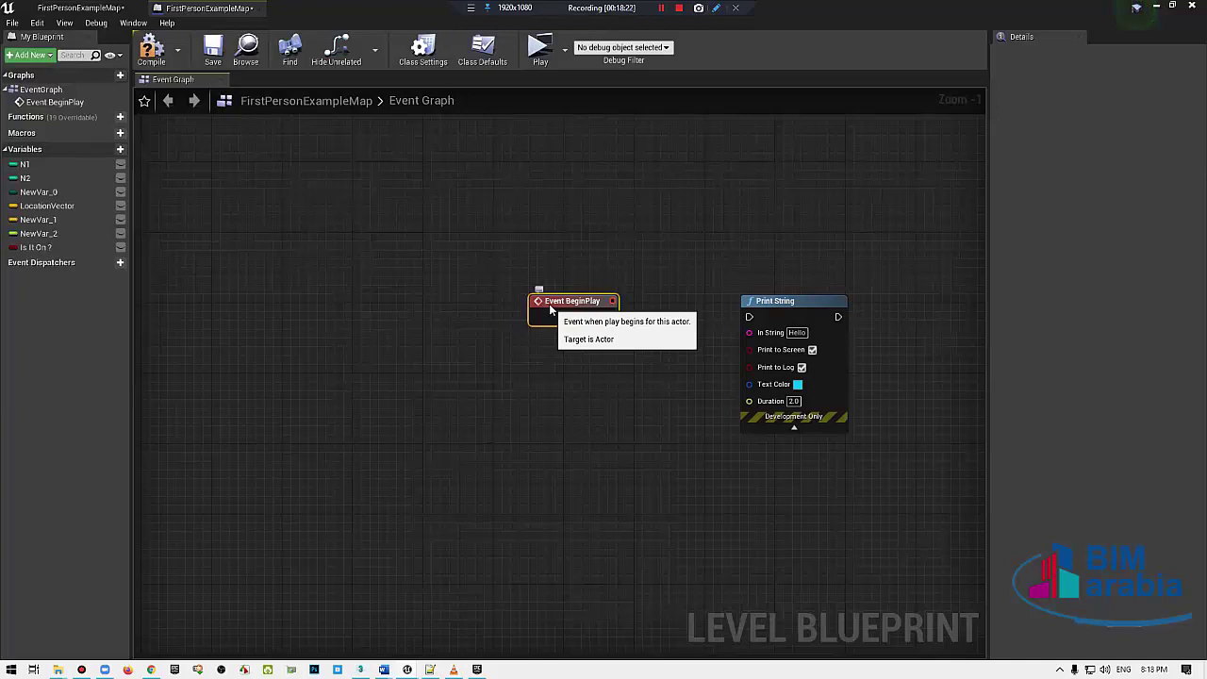
click(565, 49)
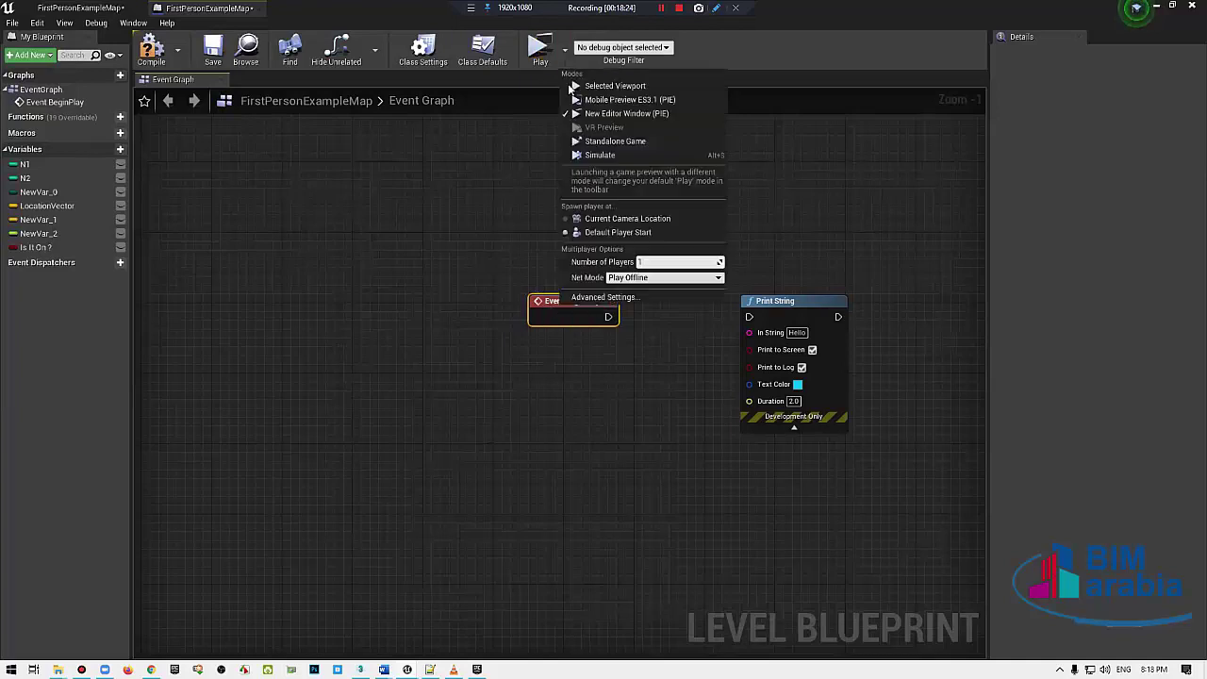
click(793, 185)
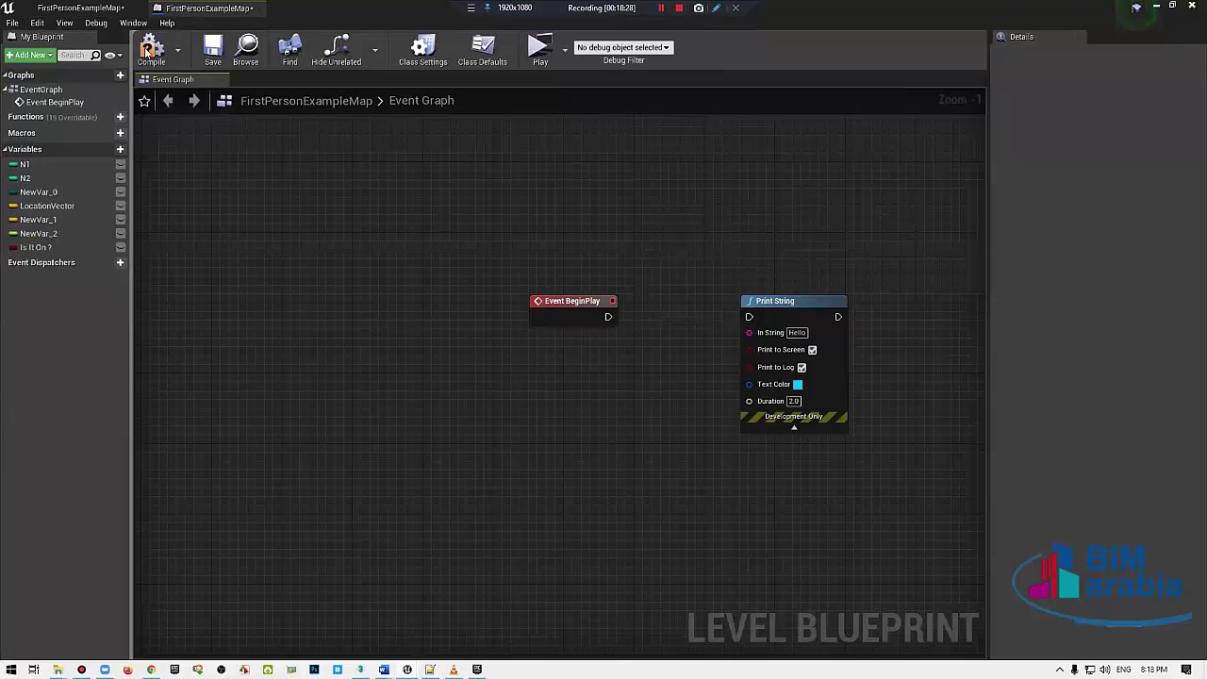
mouse_move(616, 312)
mouse_down()
mouse_move(483, 321)
mouse_move(683, 158)
mouse_move(660, 175)
mouse_up()
click(411, 366)
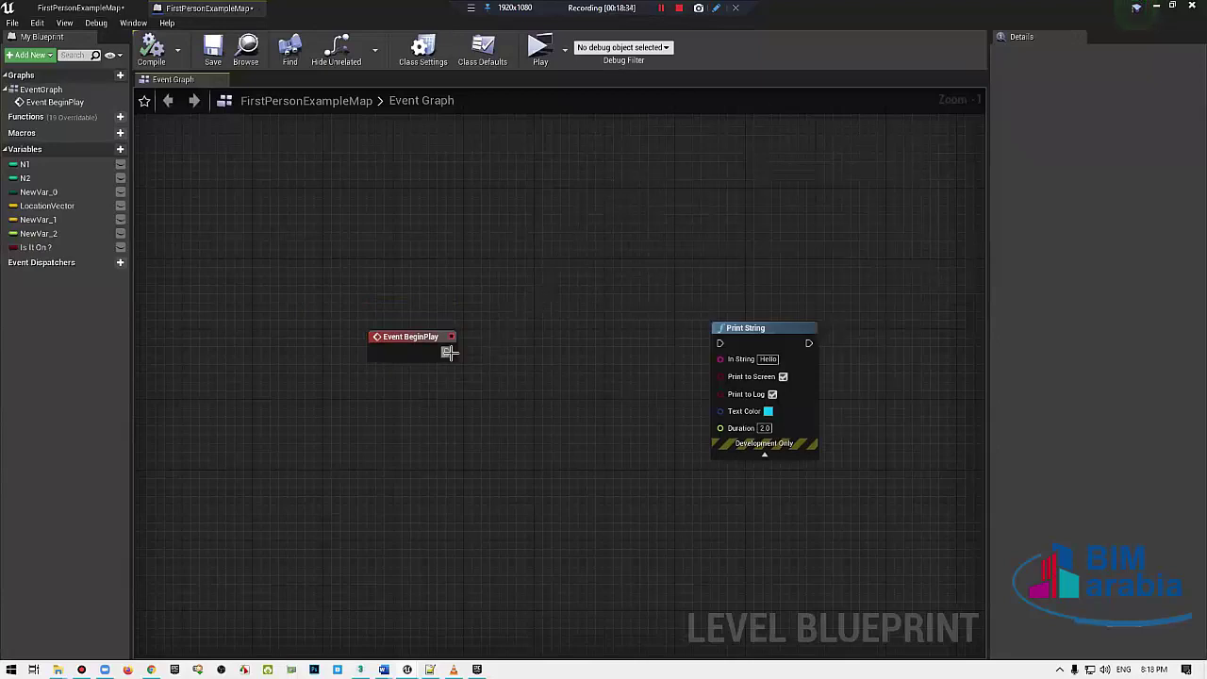
mouse_move(449, 352)
mouse_down()
mouse_move(402, 365)
mouse_move(471, 356)
mouse_move(447, 329)
mouse_move(721, 343)
mouse_up()
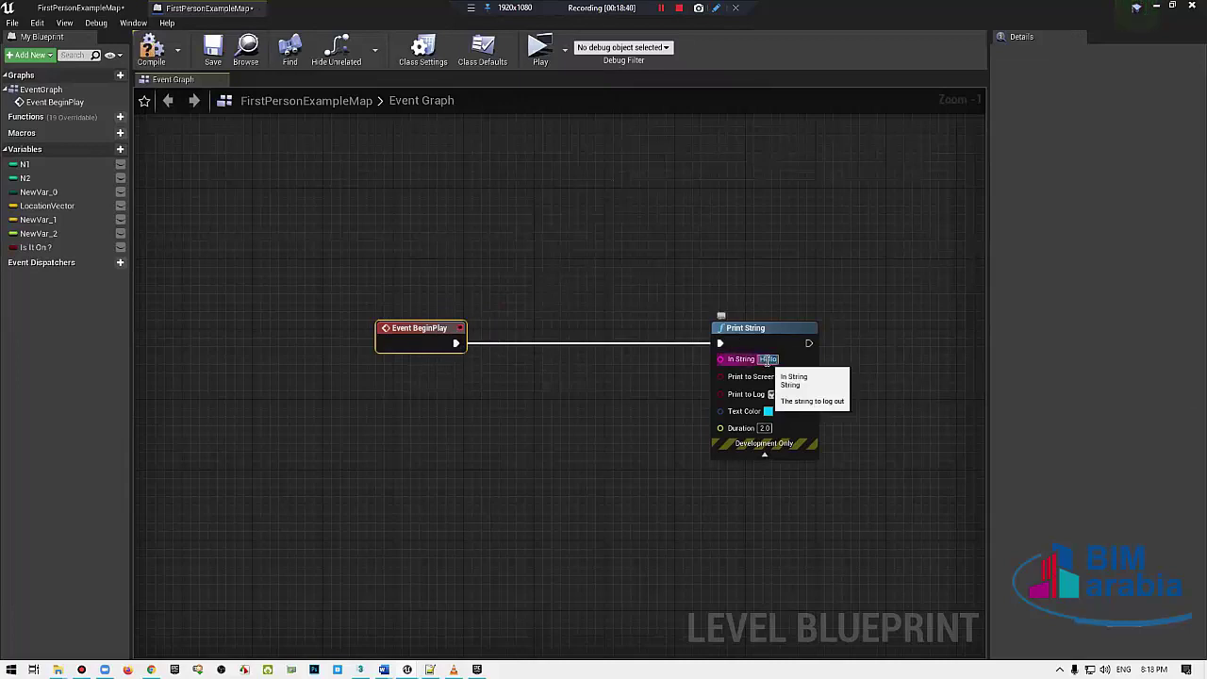
Step: Confirm the new In String text and set Print String's Duration to 5
click(635, 282)
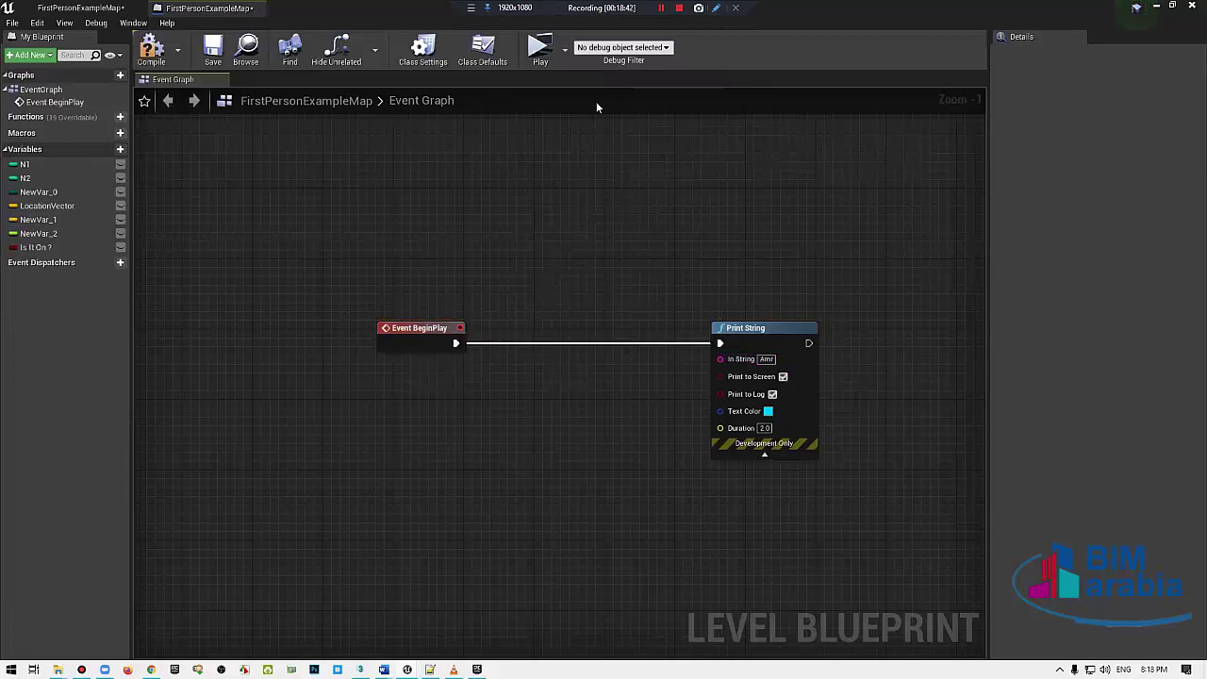
mouse_move(781, 327)
mouse_down()
mouse_move(683, 335)
mouse_move(691, 327)
mouse_up()
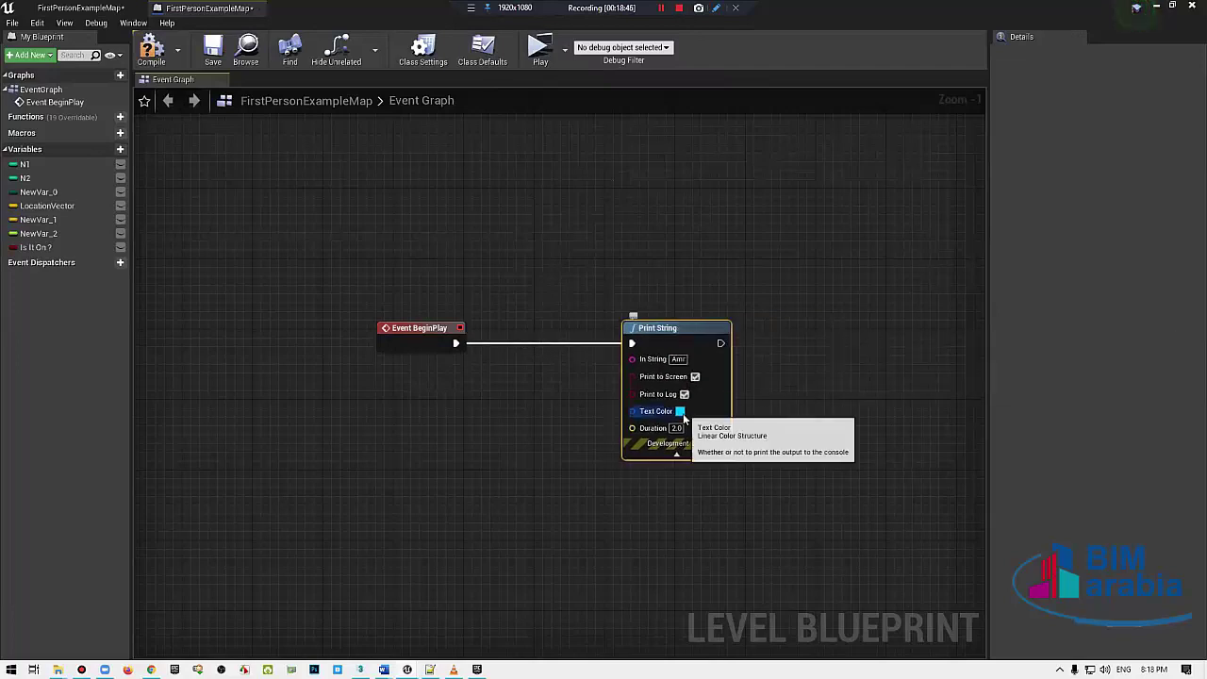
text(5)
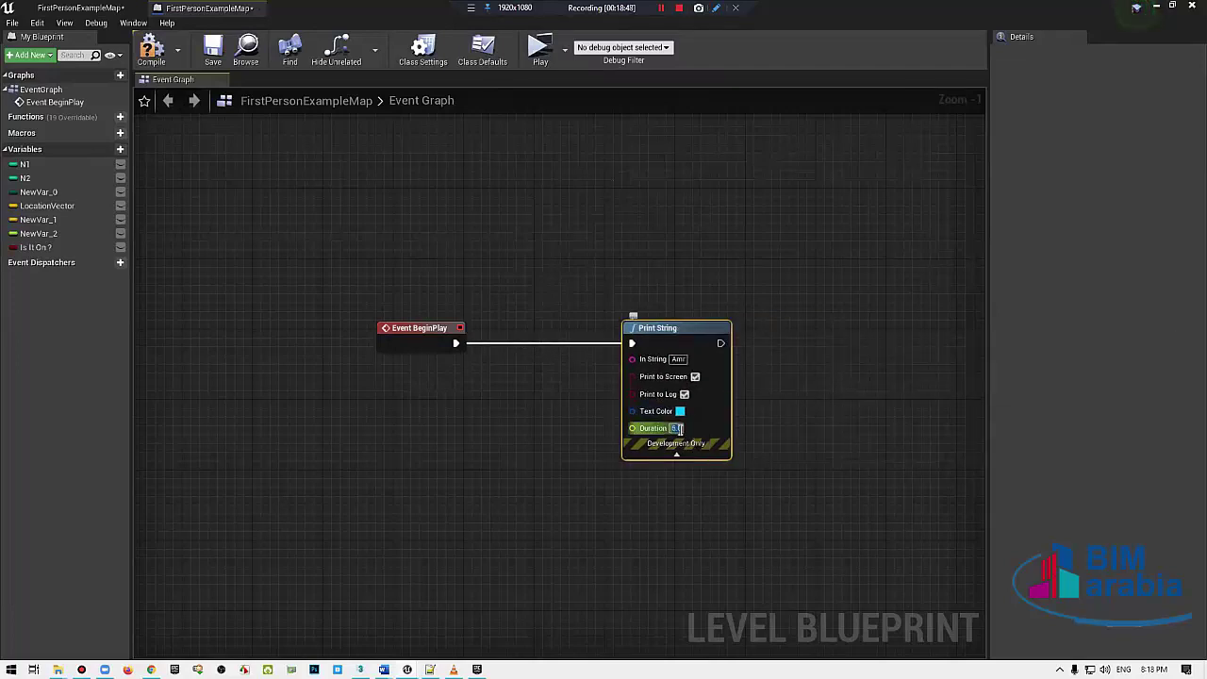
key(Return)
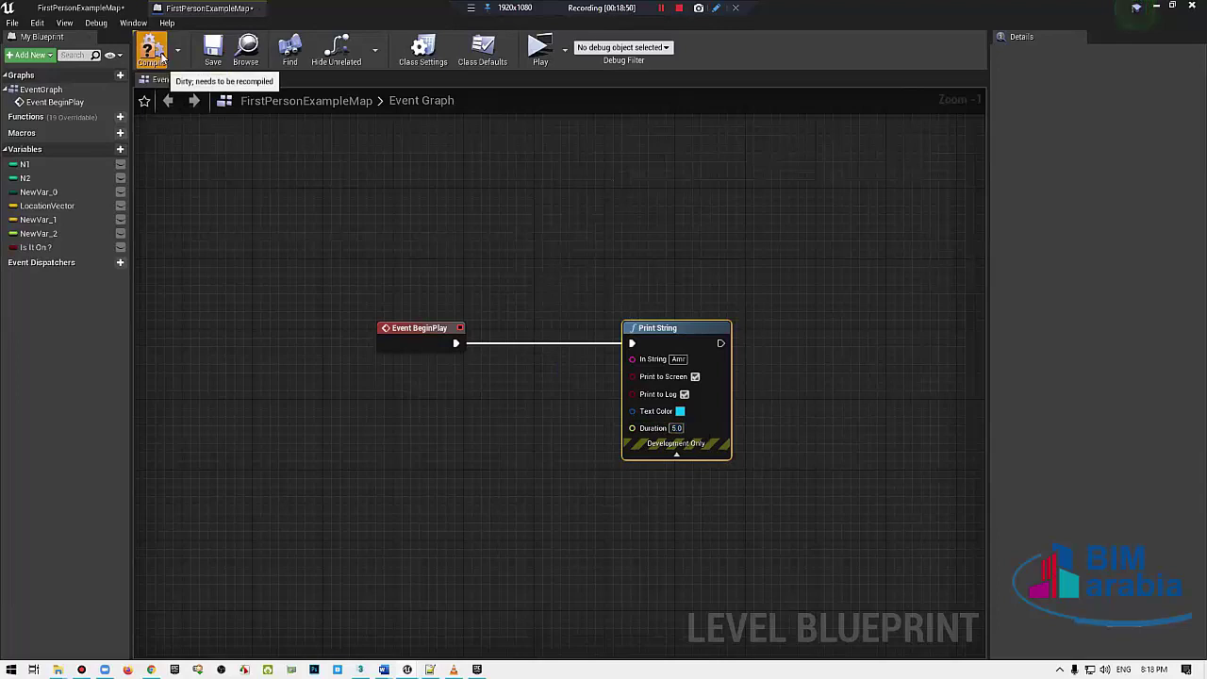
Step: Compile and save the level blueprint, then center the view on both nodes
click(161, 56)
drag(838, 229, 204, 162)
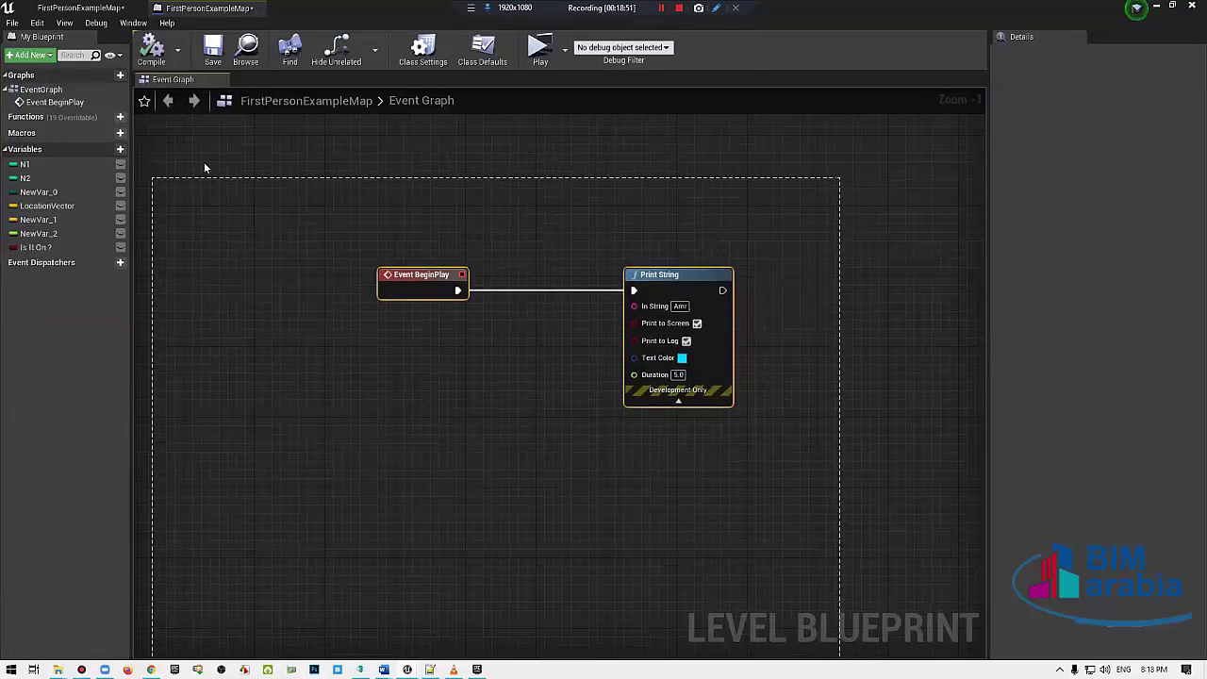
click(216, 55)
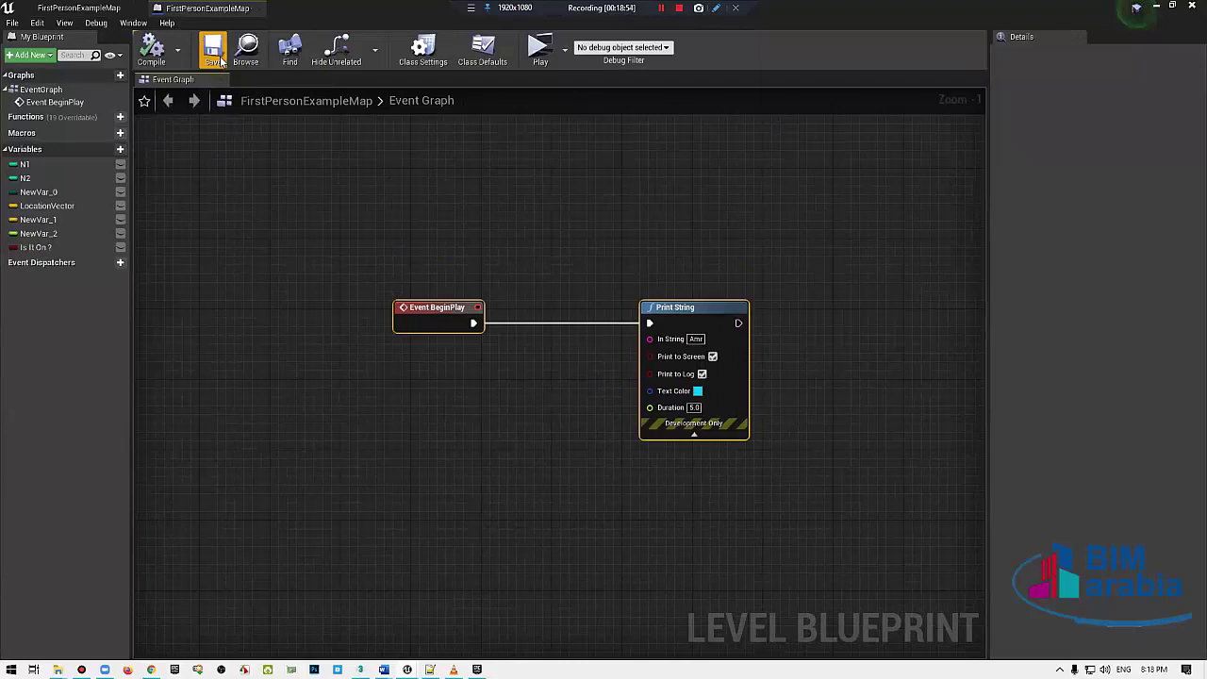
key(Home)
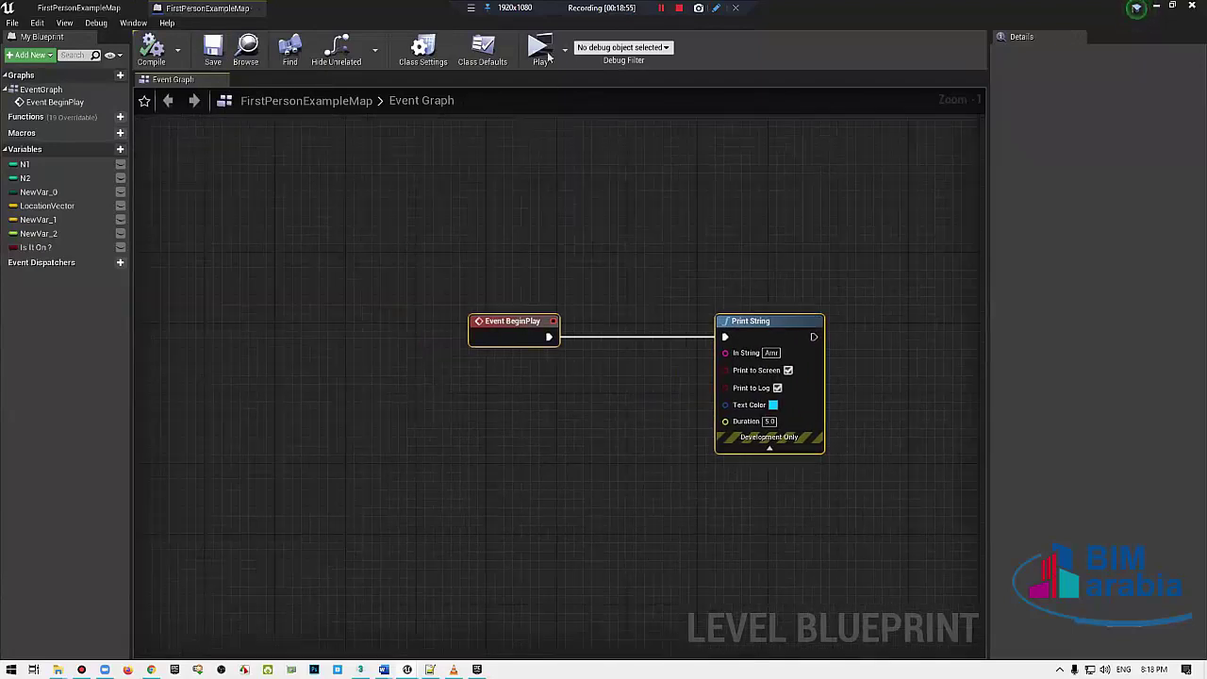
Step: Play-test the message, then align Event BeginPlay so its wire to Print String runs straight
click(541, 49)
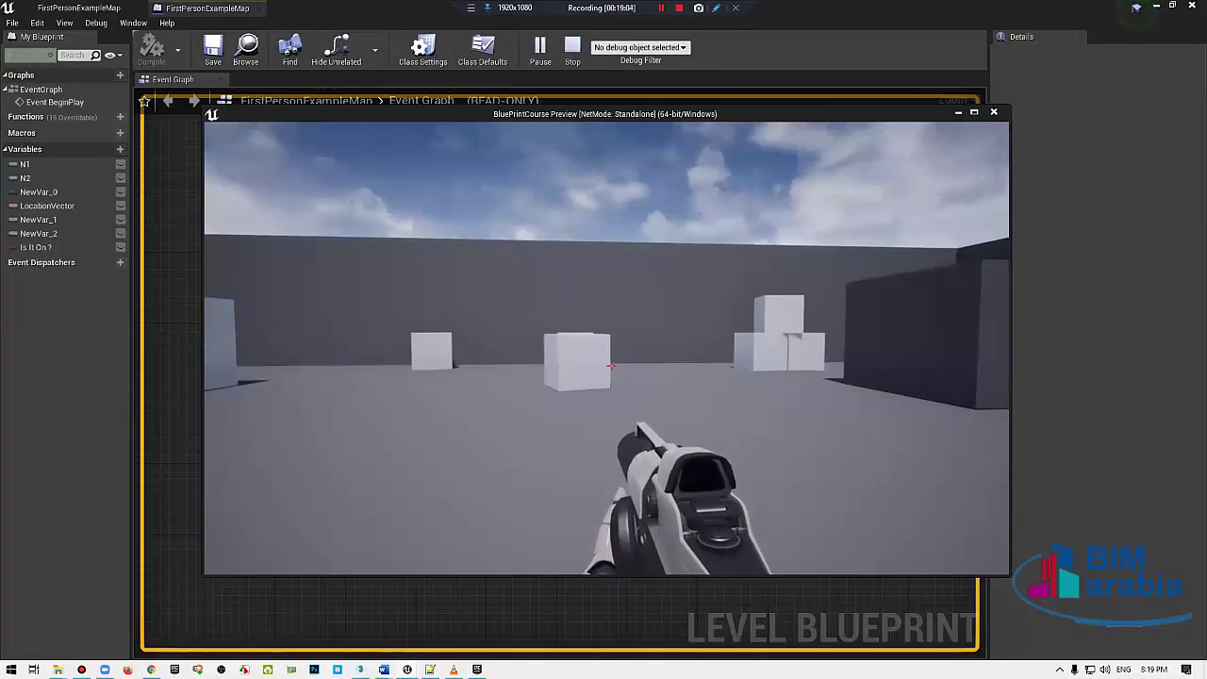
key(Escape)
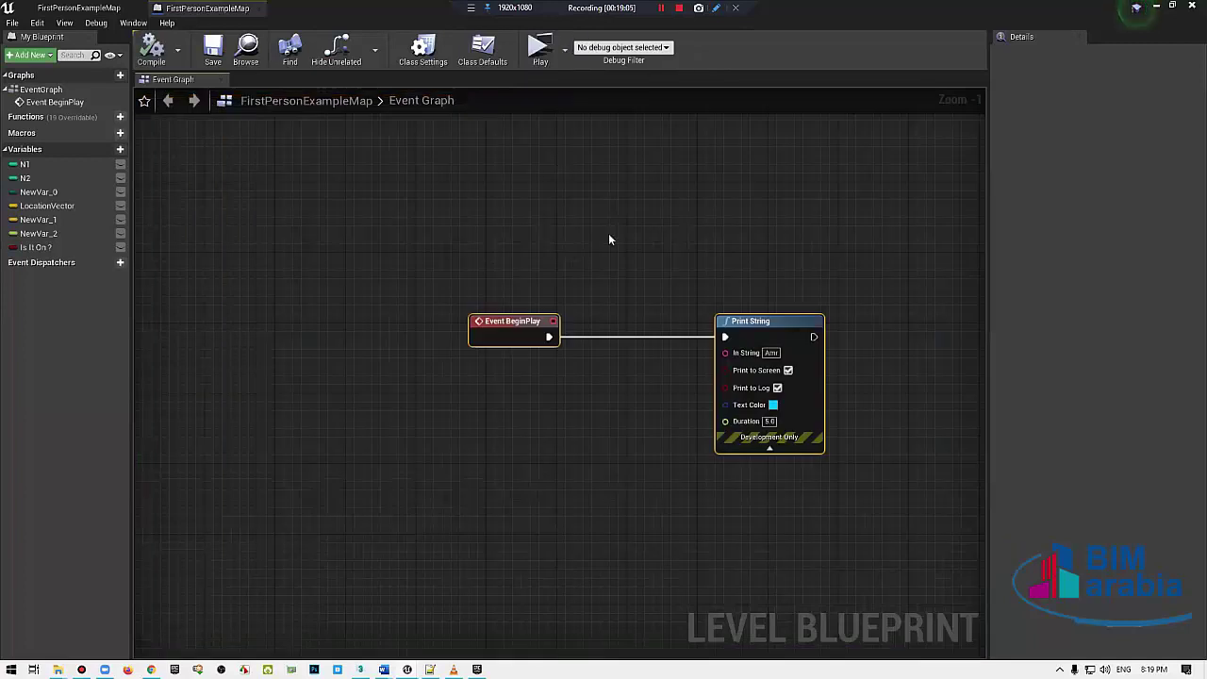
right_drag(689, 210, 626, 200)
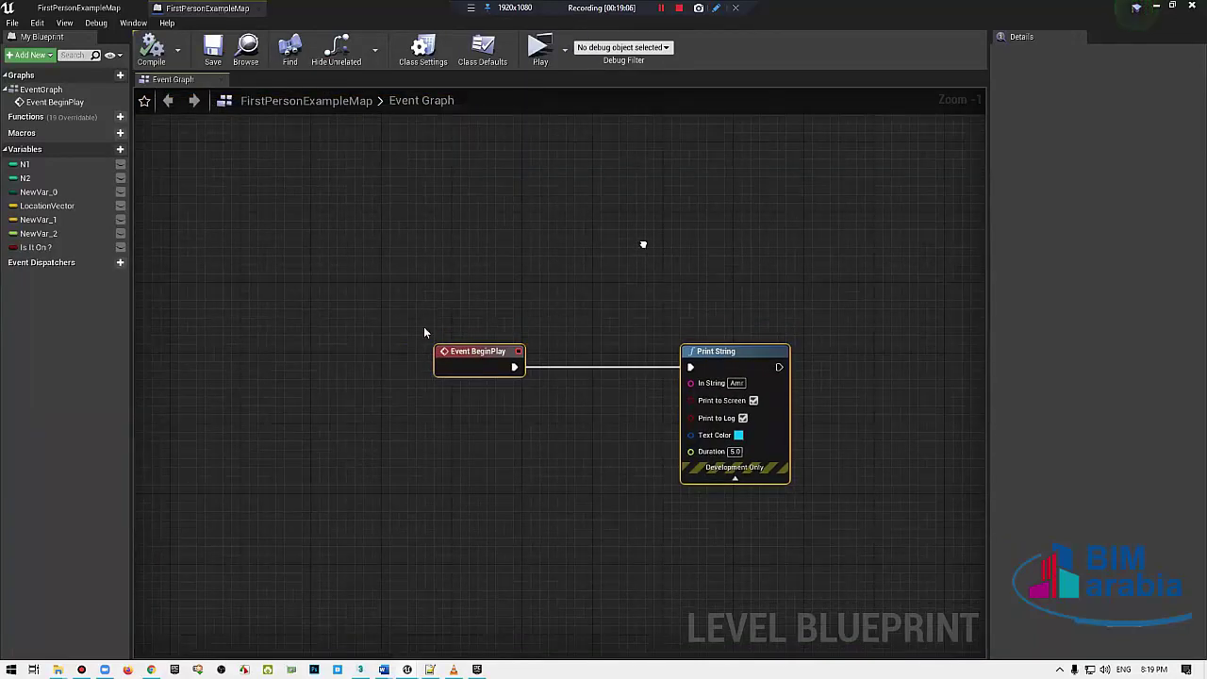
drag(443, 295, 278, 187)
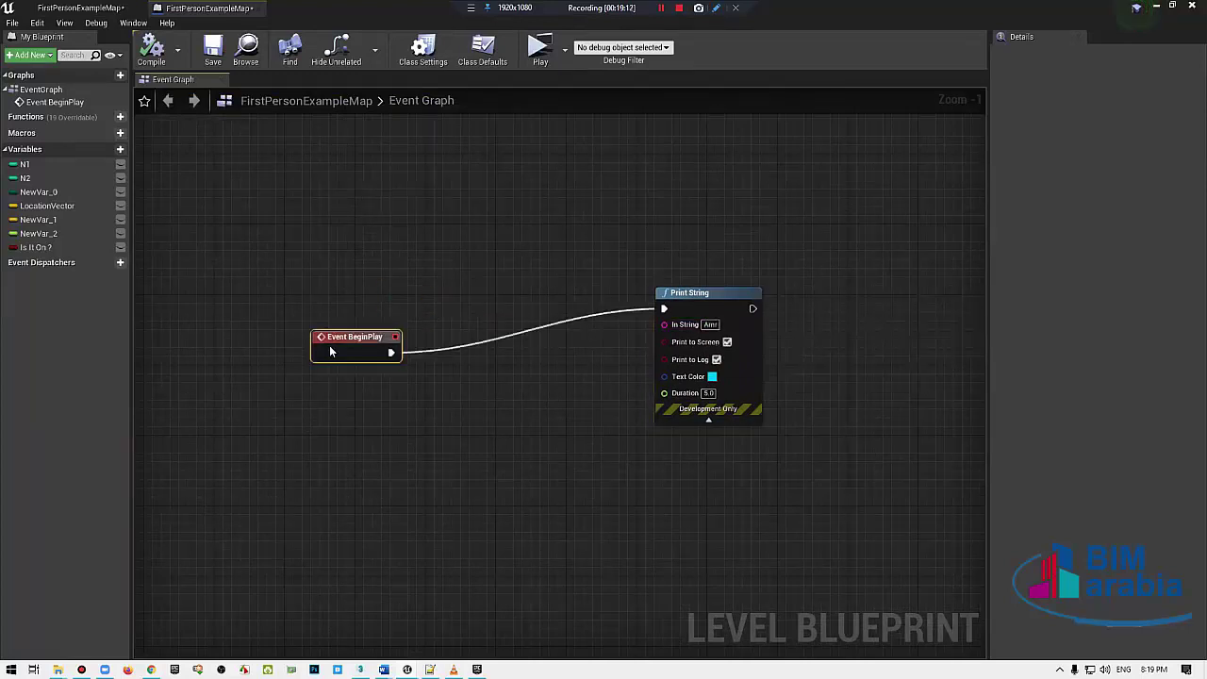
mouse_move(298, 299)
mouse_down()
mouse_move(248, 190)
mouse_move(469, 300)
mouse_up()
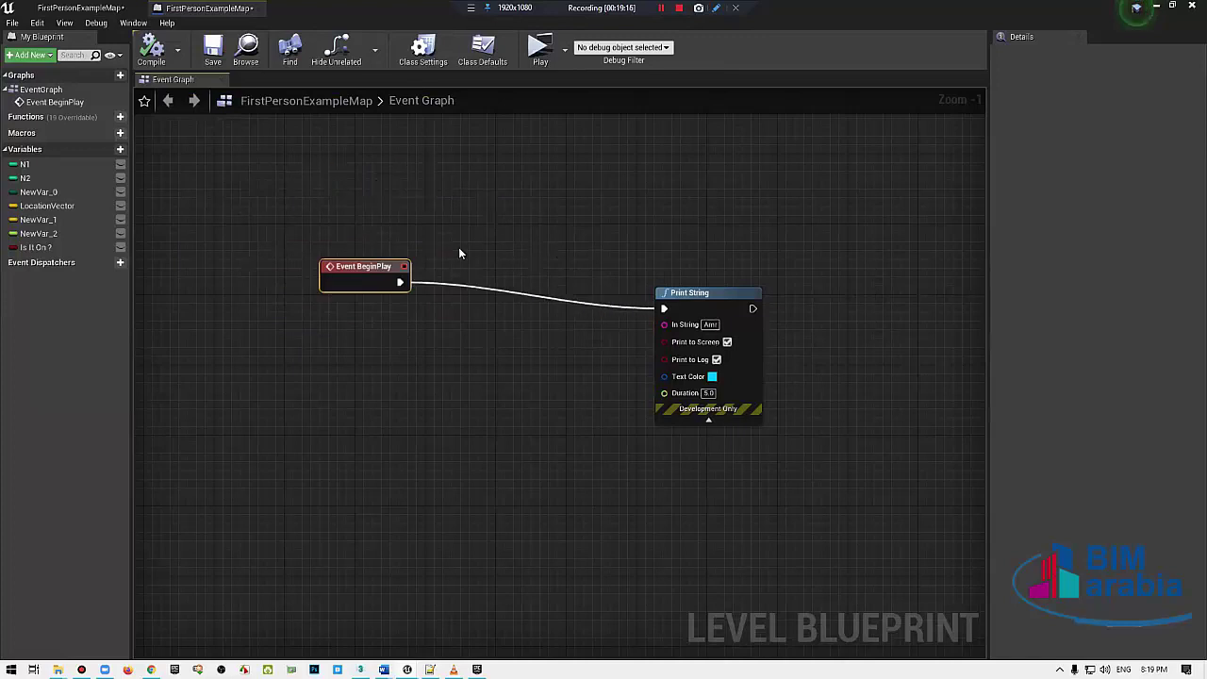
drag(472, 300, 483, 308)
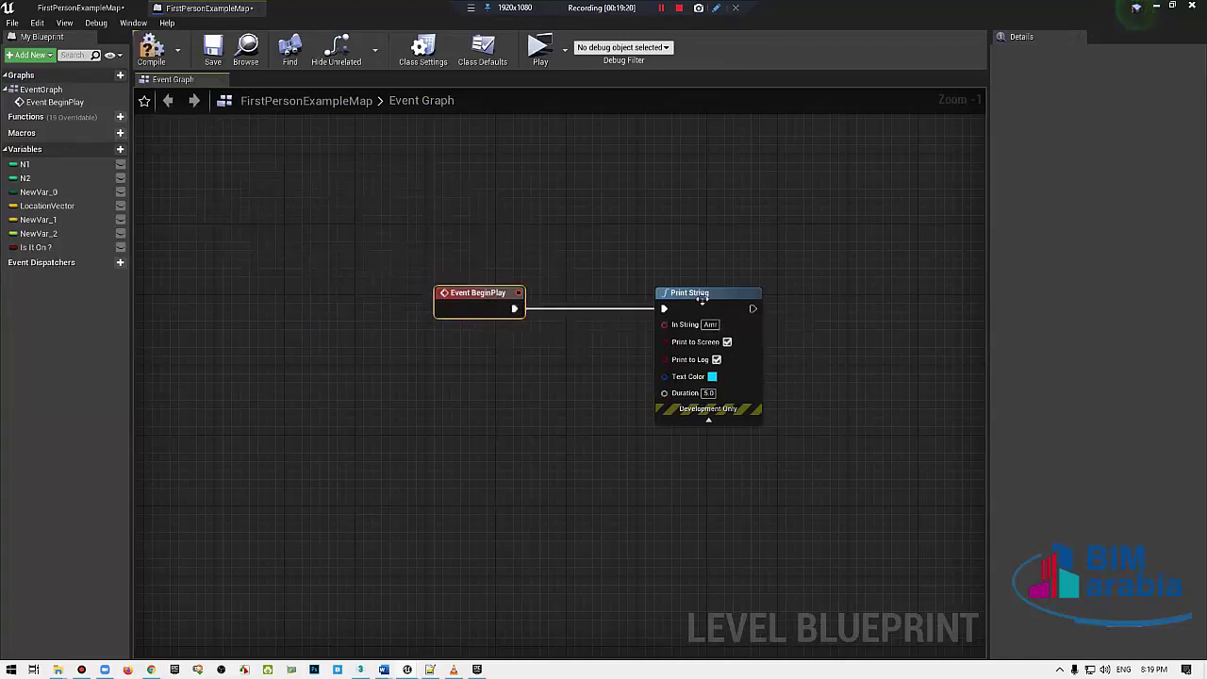
Step: Save the updated level blueprint
click(711, 330)
click(652, 213)
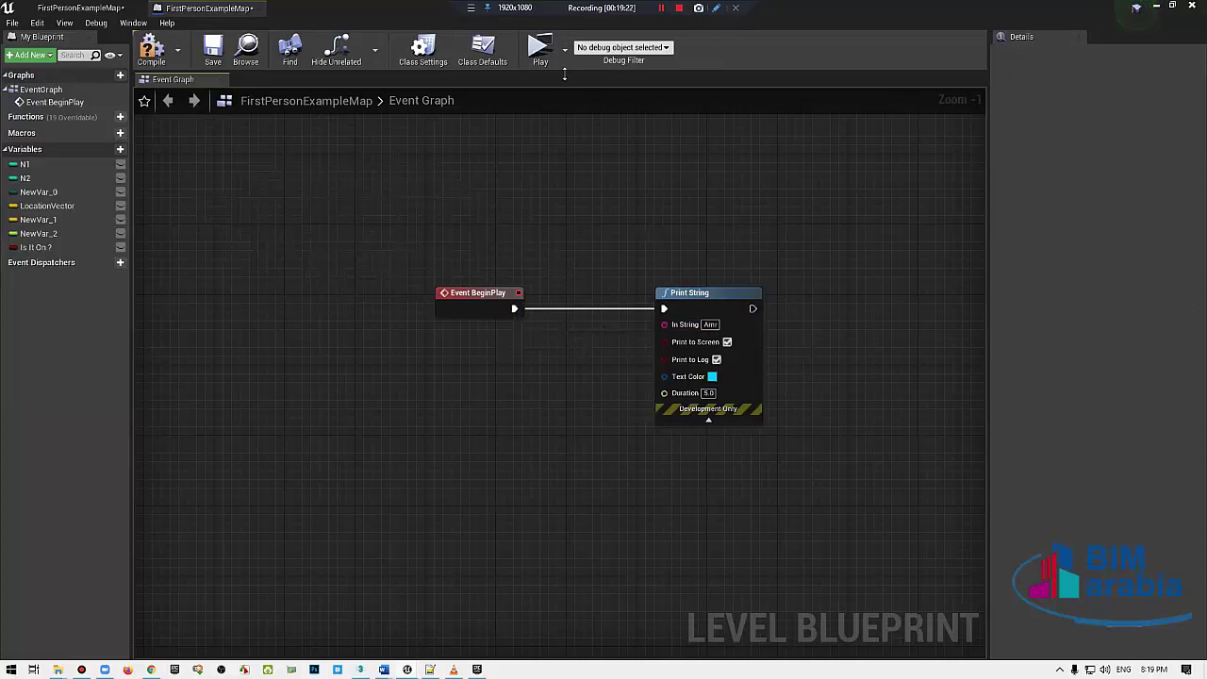
click(223, 45)
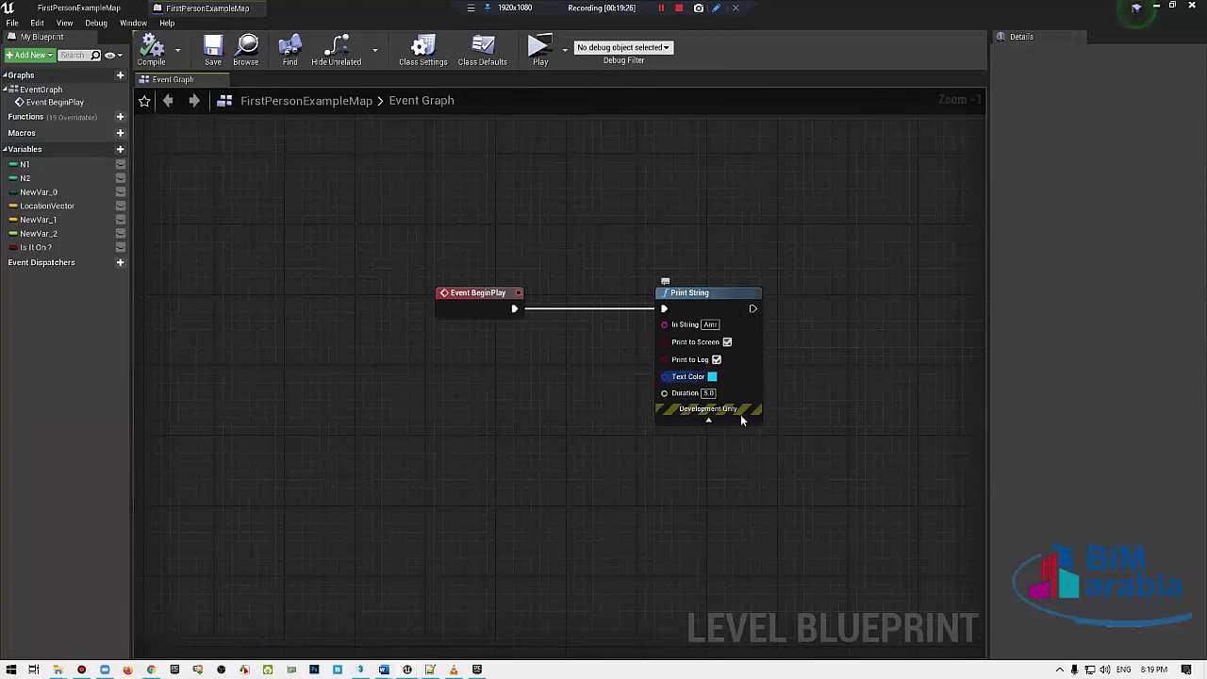
Step: Make the Print String text colour red by setting blue to 0, then compile
click(712, 376)
click(848, 409)
click(745, 564)
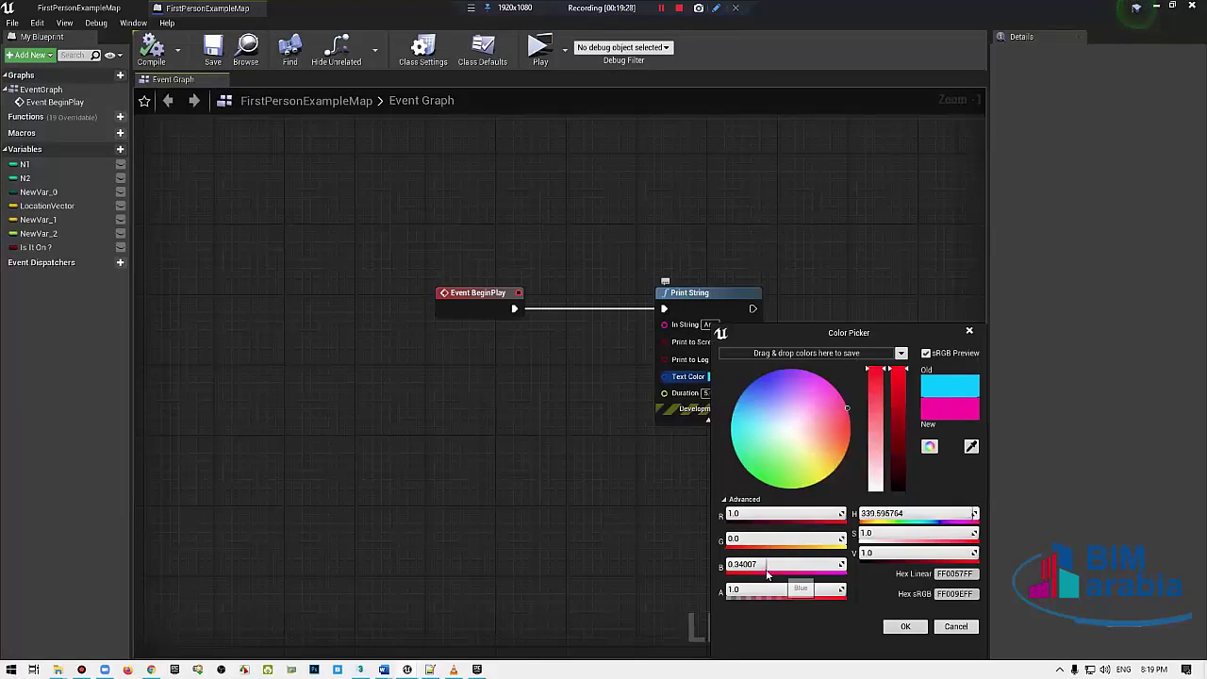
text(0)
key(Return)
click(921, 630)
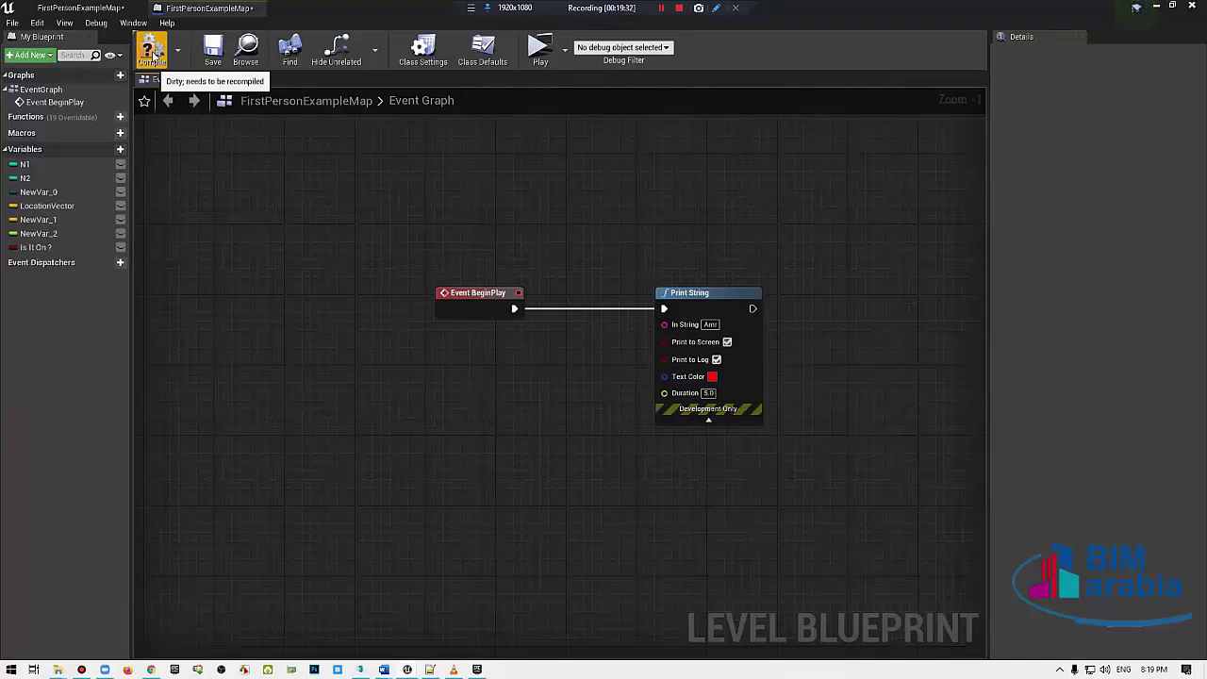
click(154, 57)
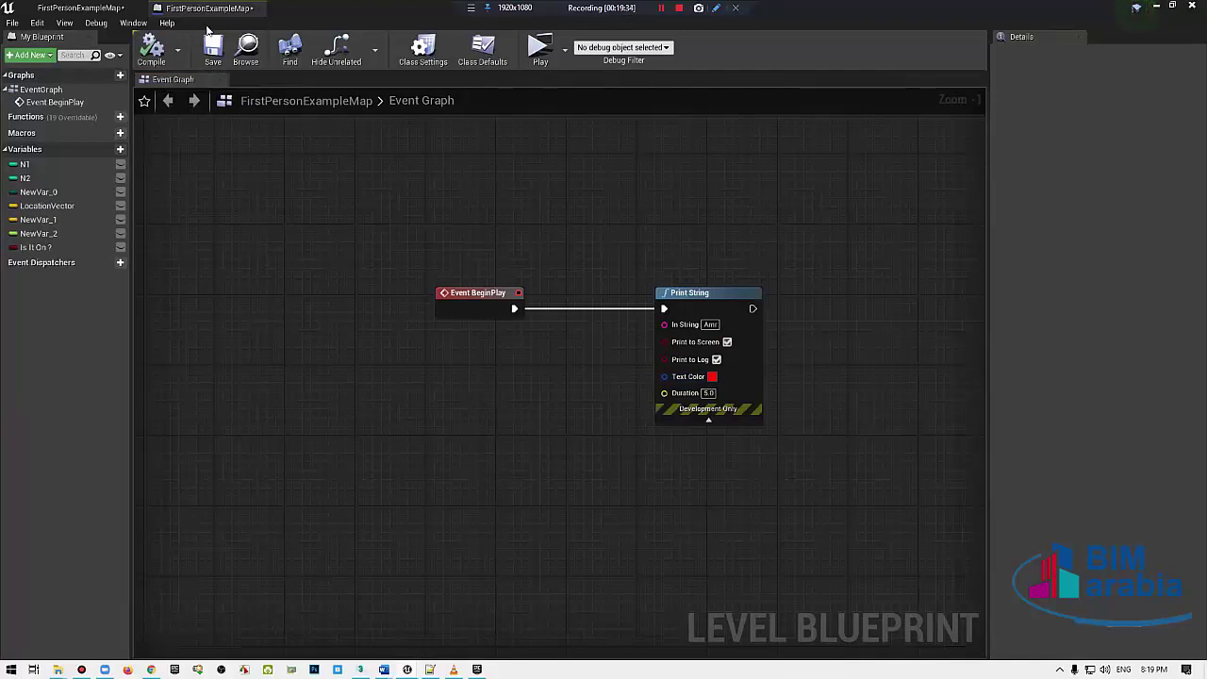
Step: Play the level in a standalone preview, stop it, and run it again
click(539, 47)
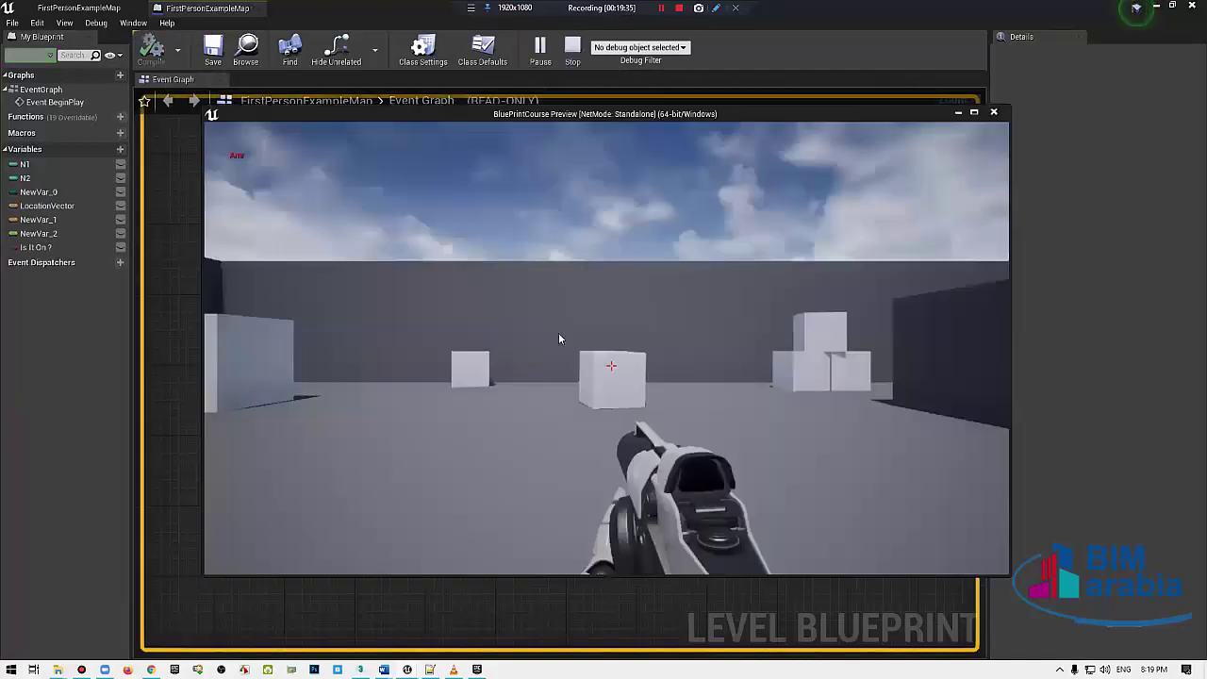
click(559, 338)
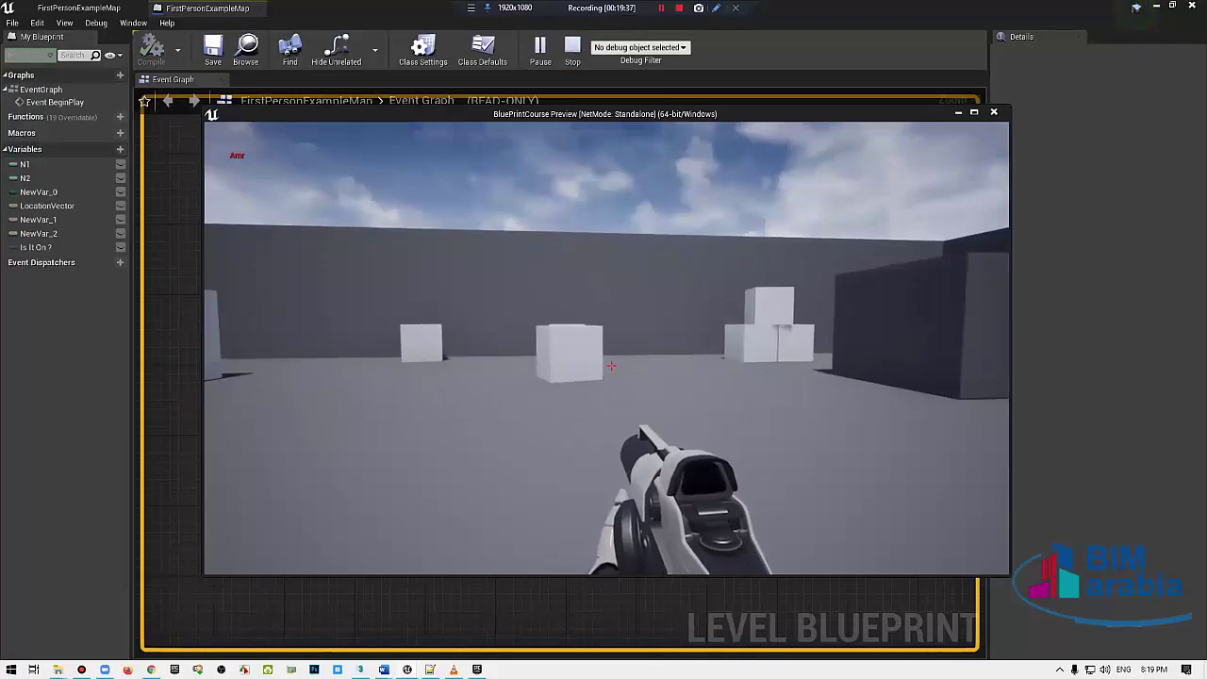
key(super)
key(Escape)
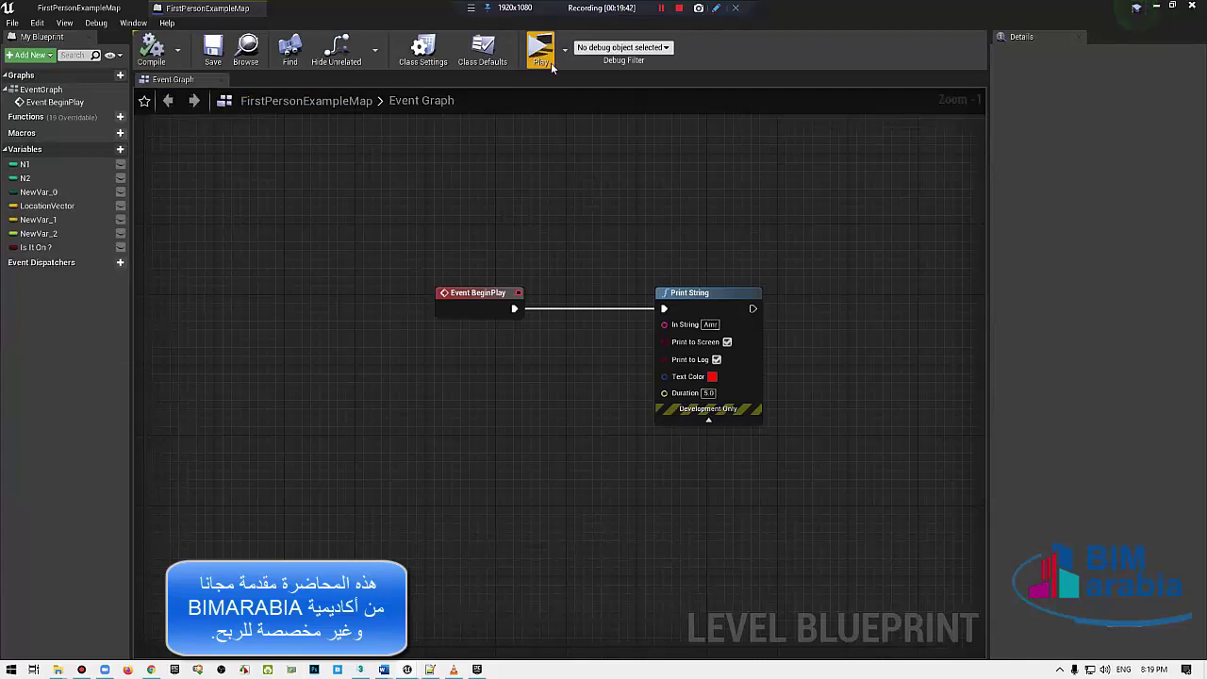
click(540, 47)
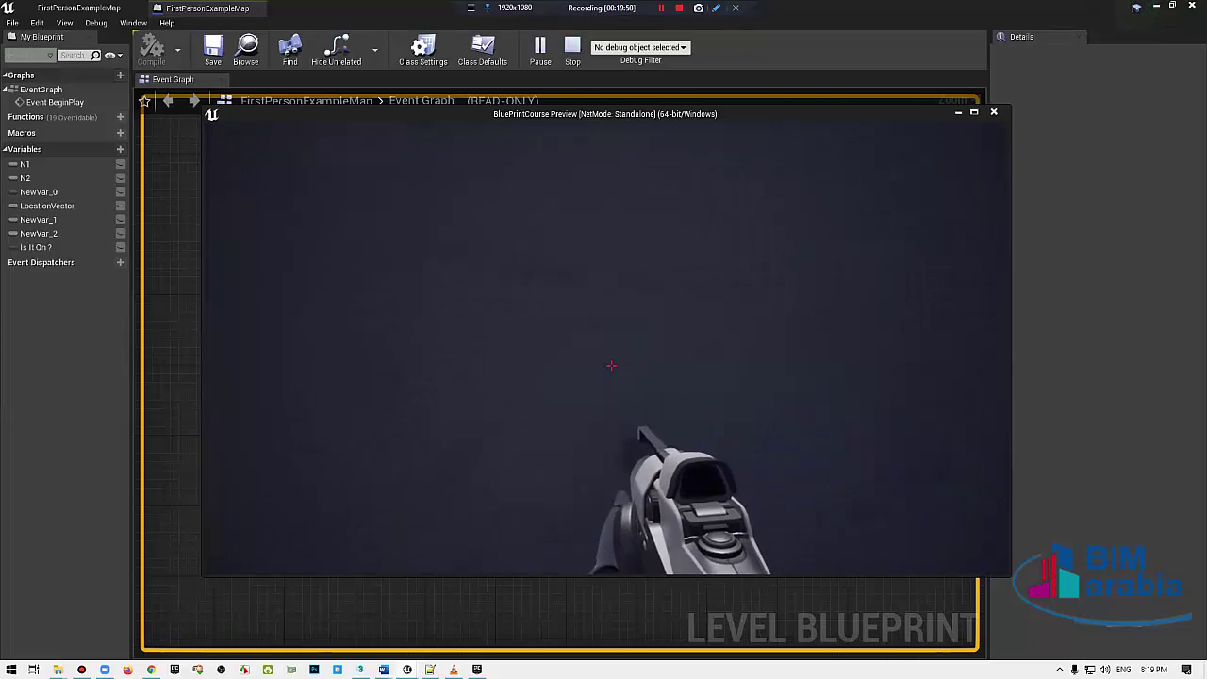
Step: Stop the preview, play again from the level view, walk forward, then exit and move the camera
key(Escape)
click(72, 11)
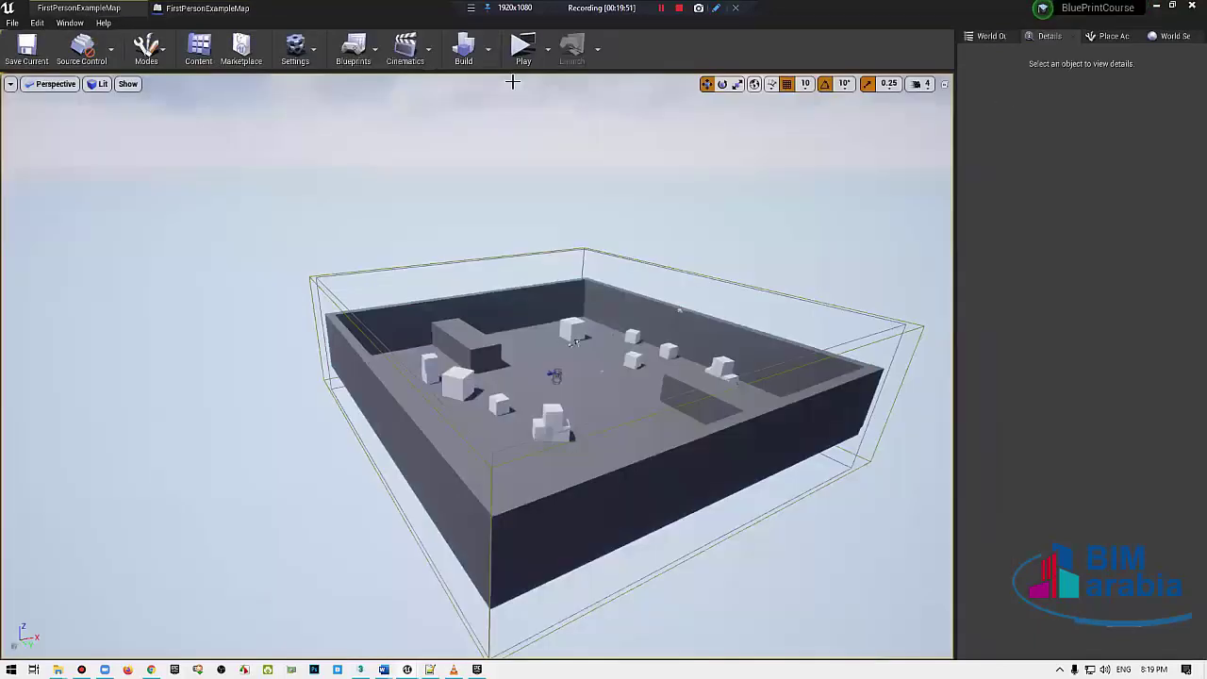
click(527, 58)
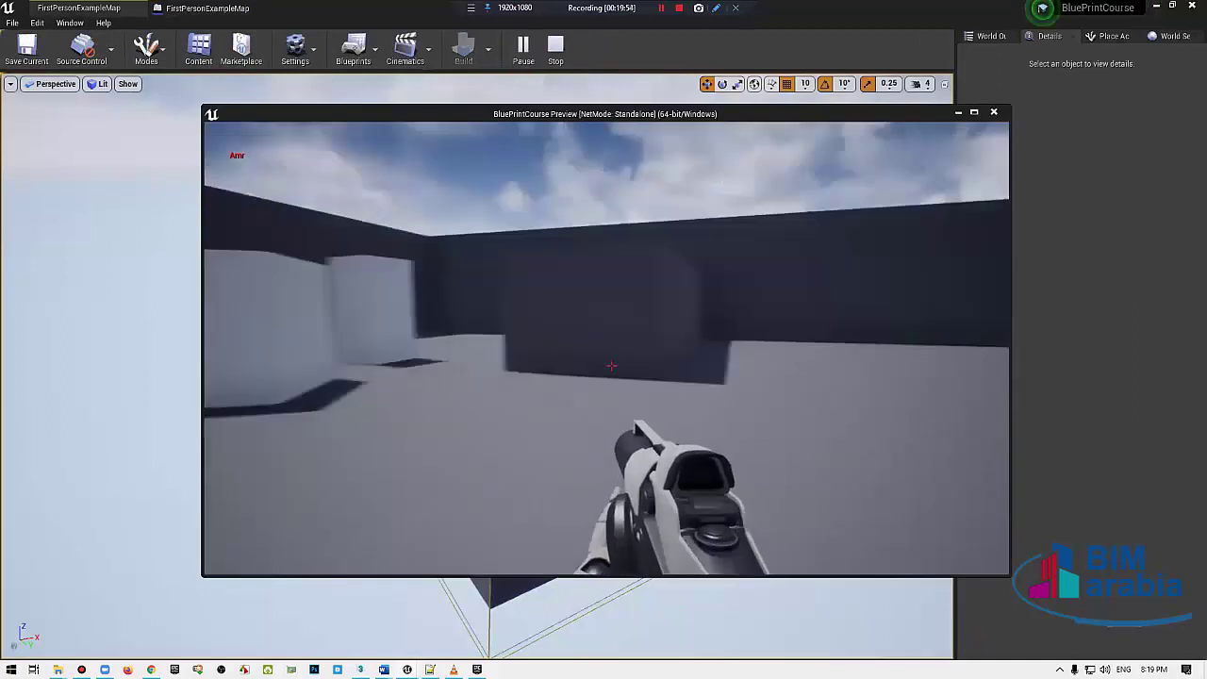
key(w)
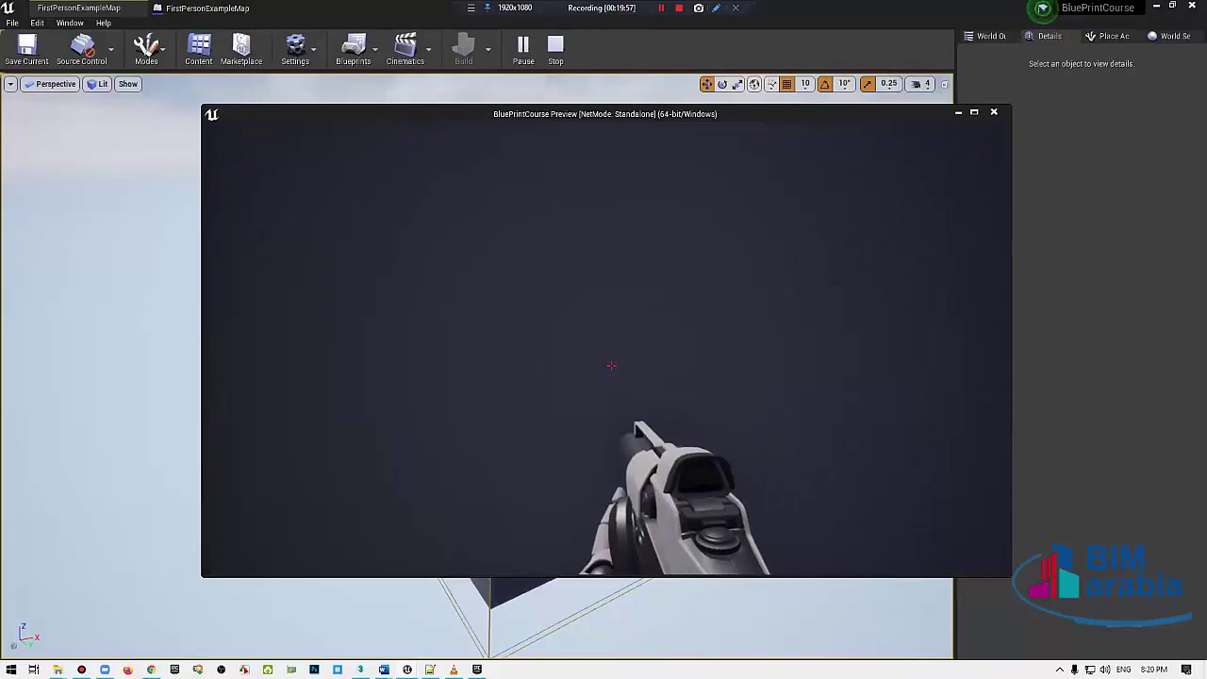
key(Escape)
drag(203, 363, 203, 363)
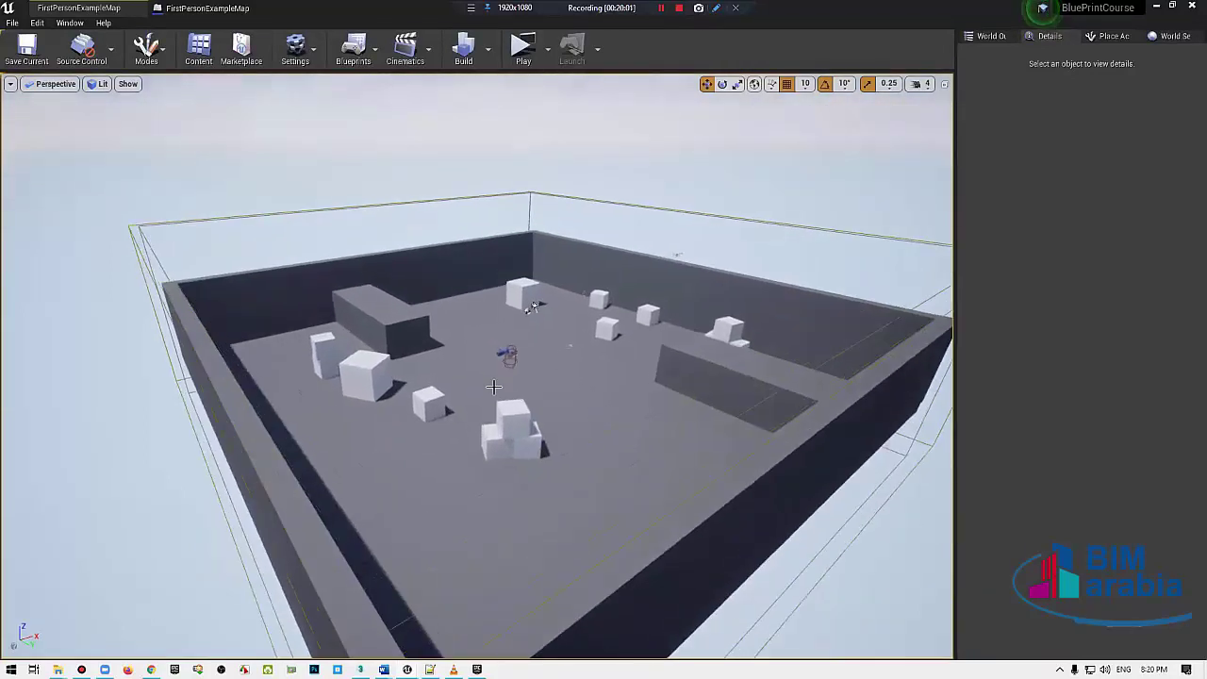
drag(203, 363, 215, 5)
key(Down)
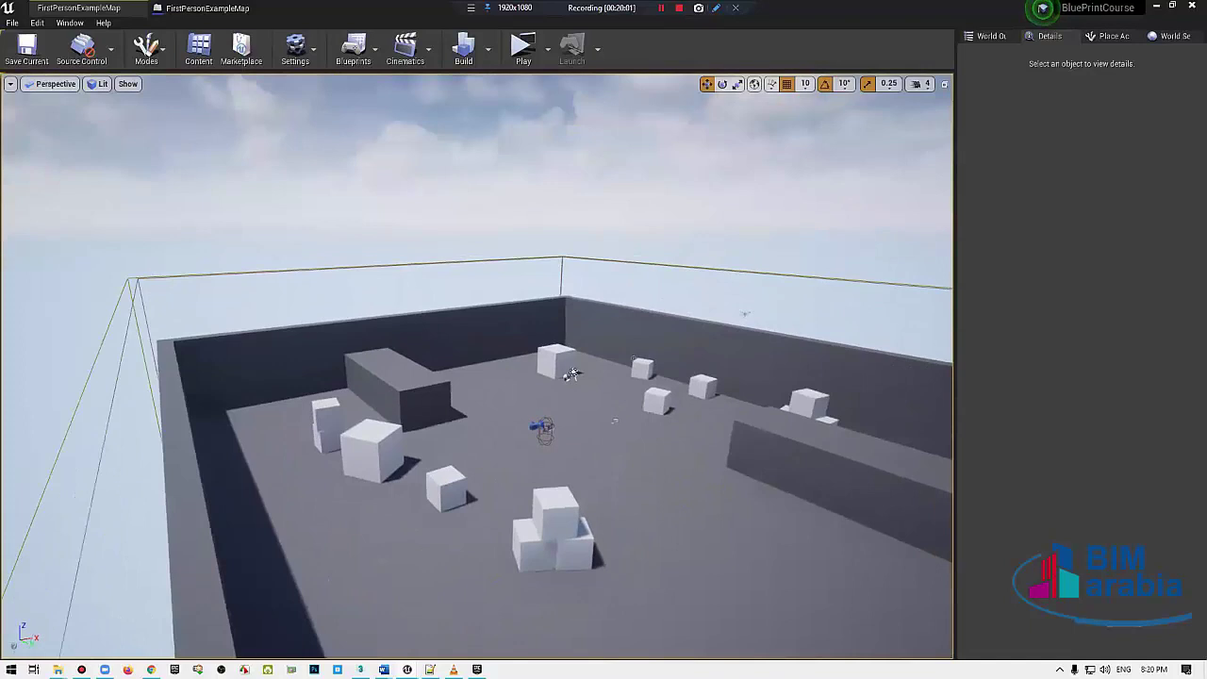
Step: Switch between the Level Blueprint and level tabs, then open the Content Browser
click(208, 7)
click(43, 9)
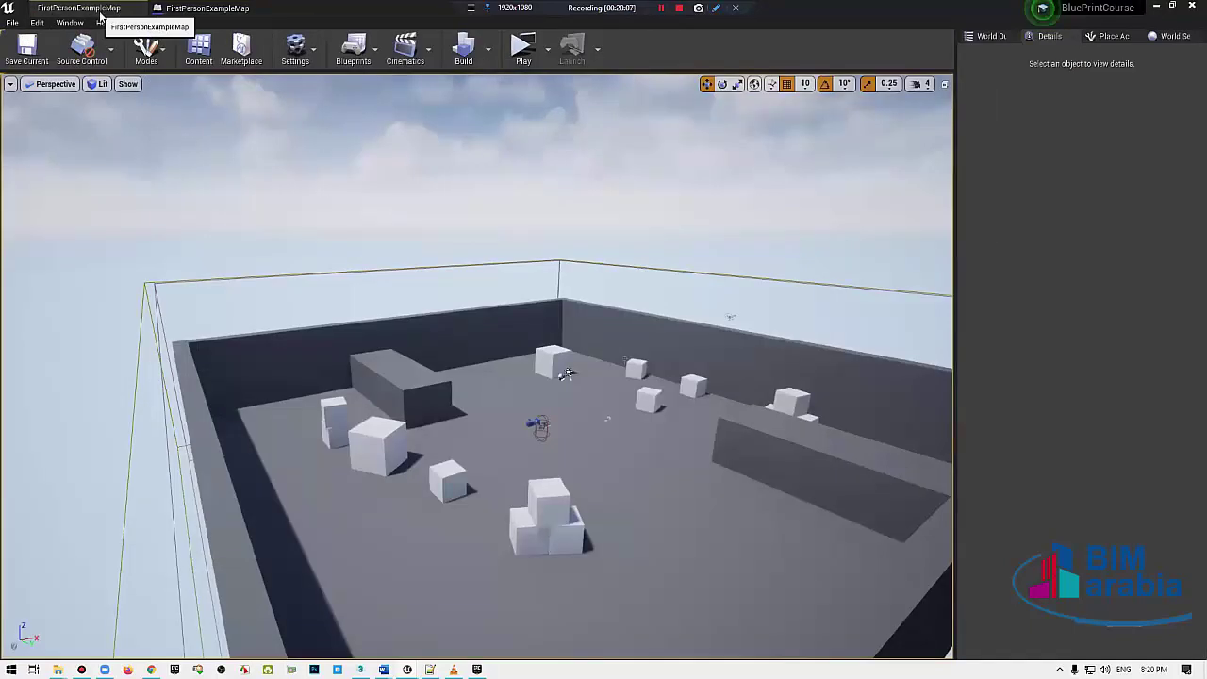
click(189, 8)
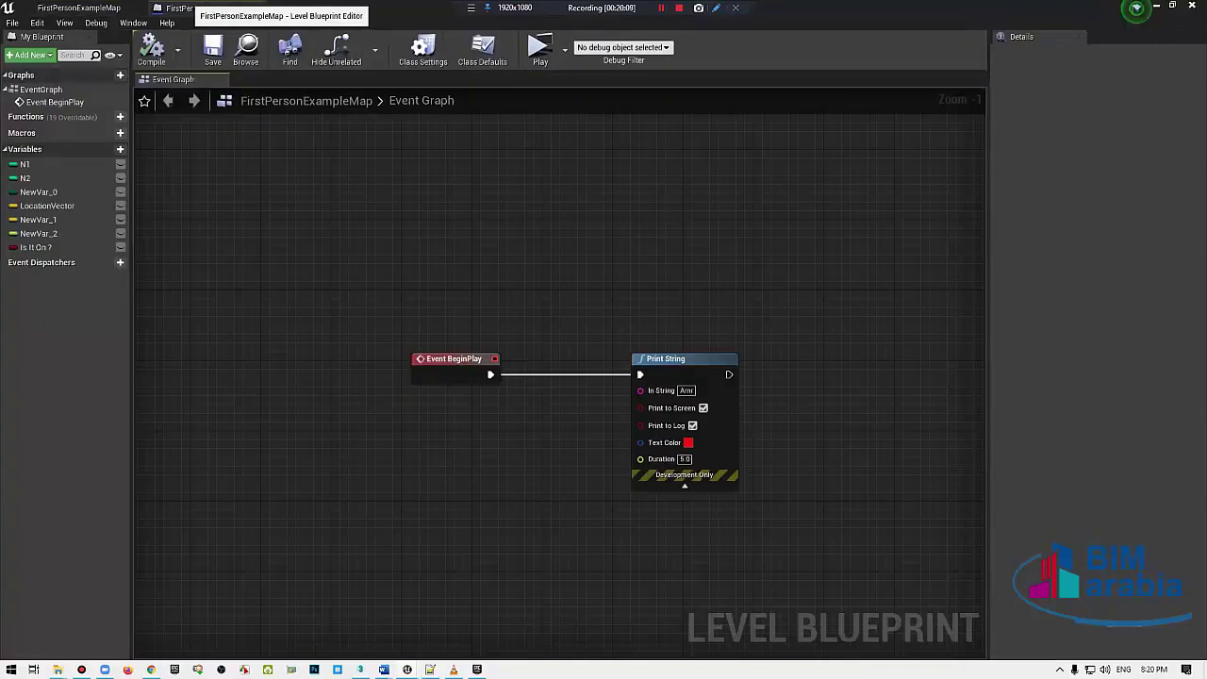
right_drag(646, 361, 520, 272)
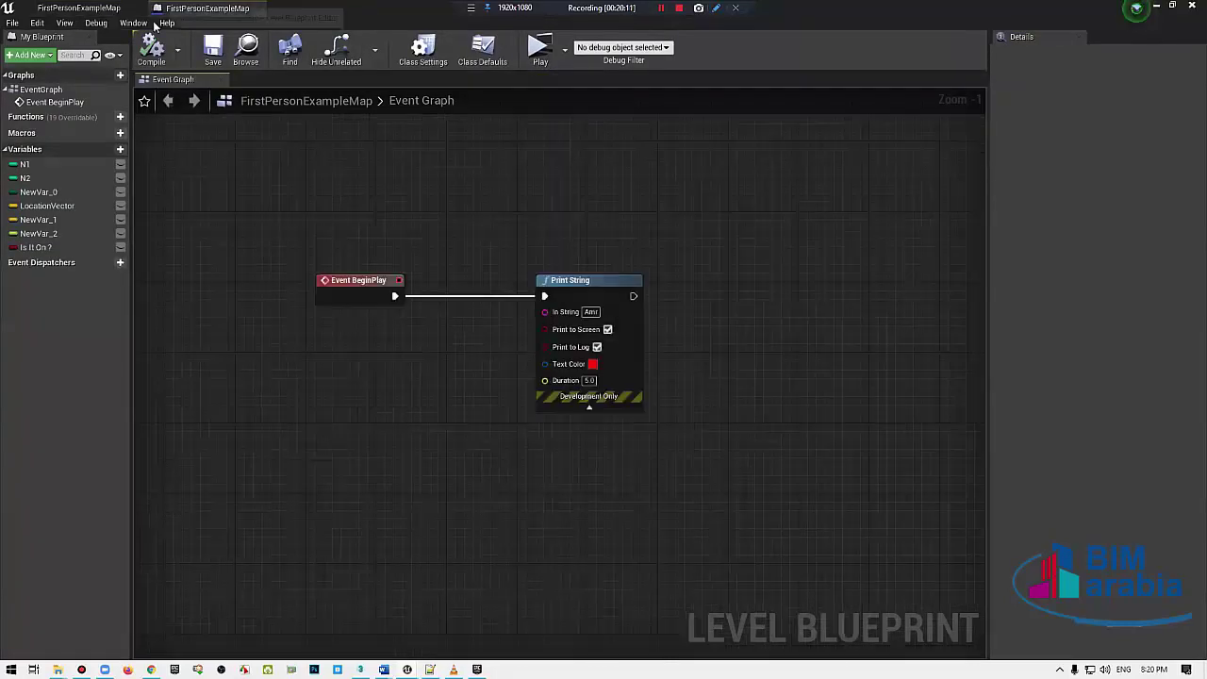
click(79, 7)
click(199, 47)
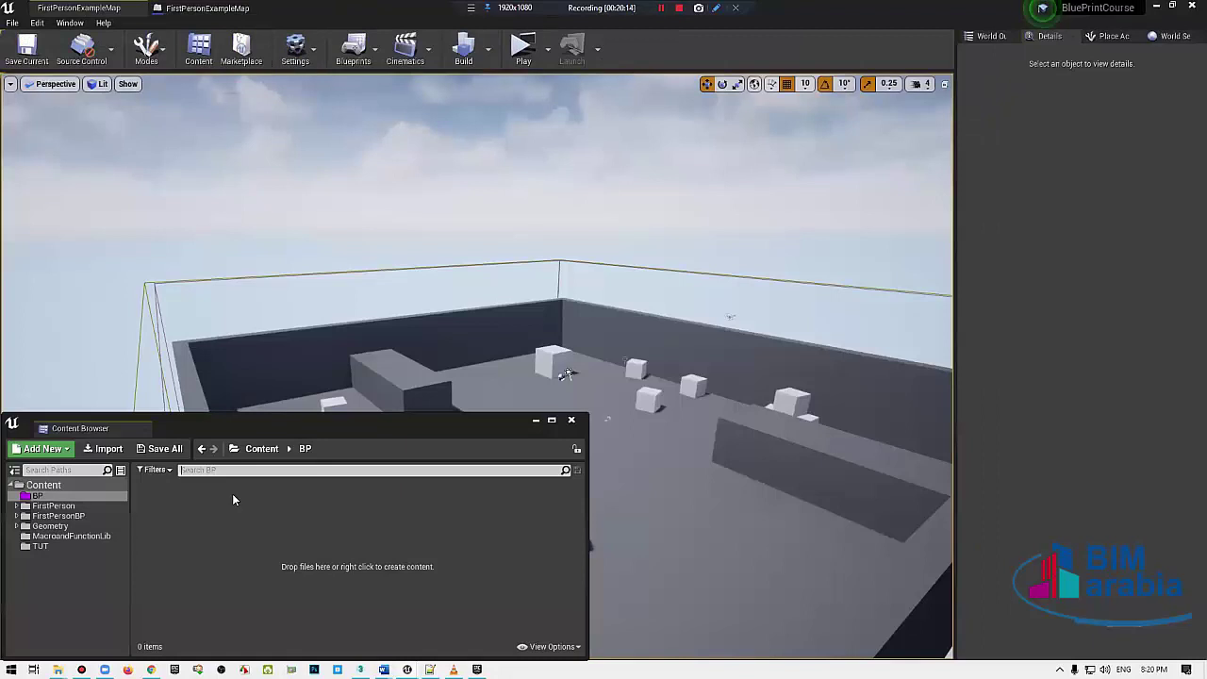
Step: Create a new level asset named Amora in the BP folder and save it
right_click(254, 504)
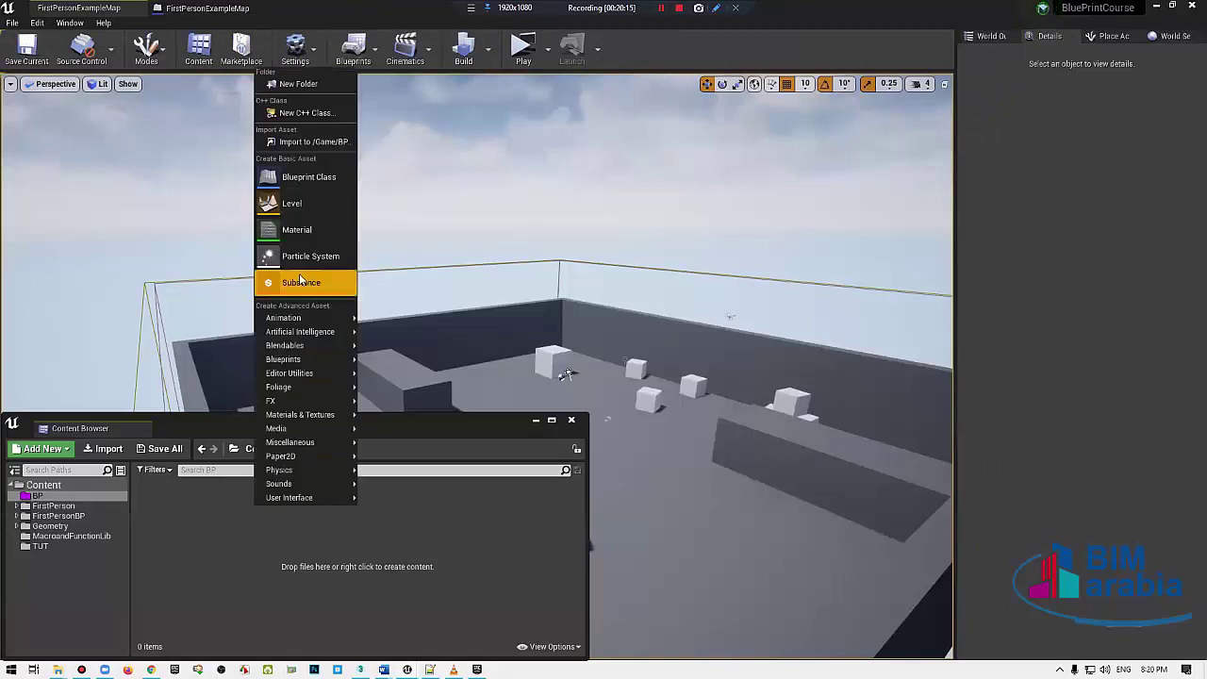
click(296, 204)
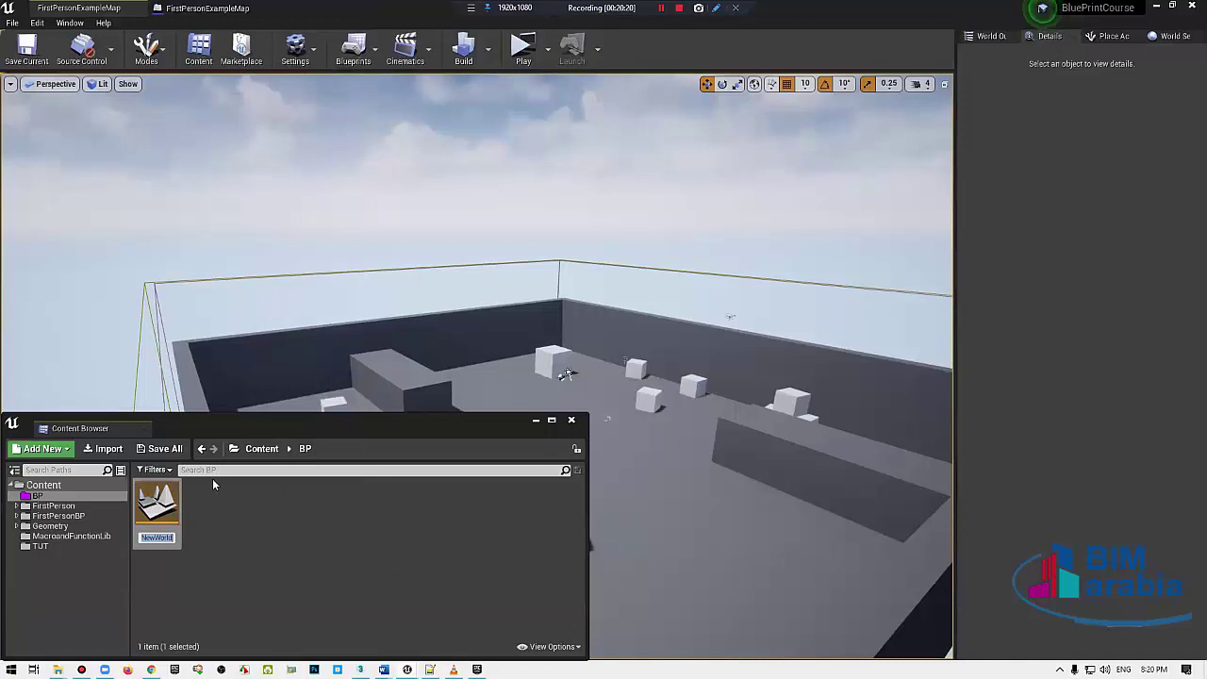
text(Amore)
key(Return)
key(Return)
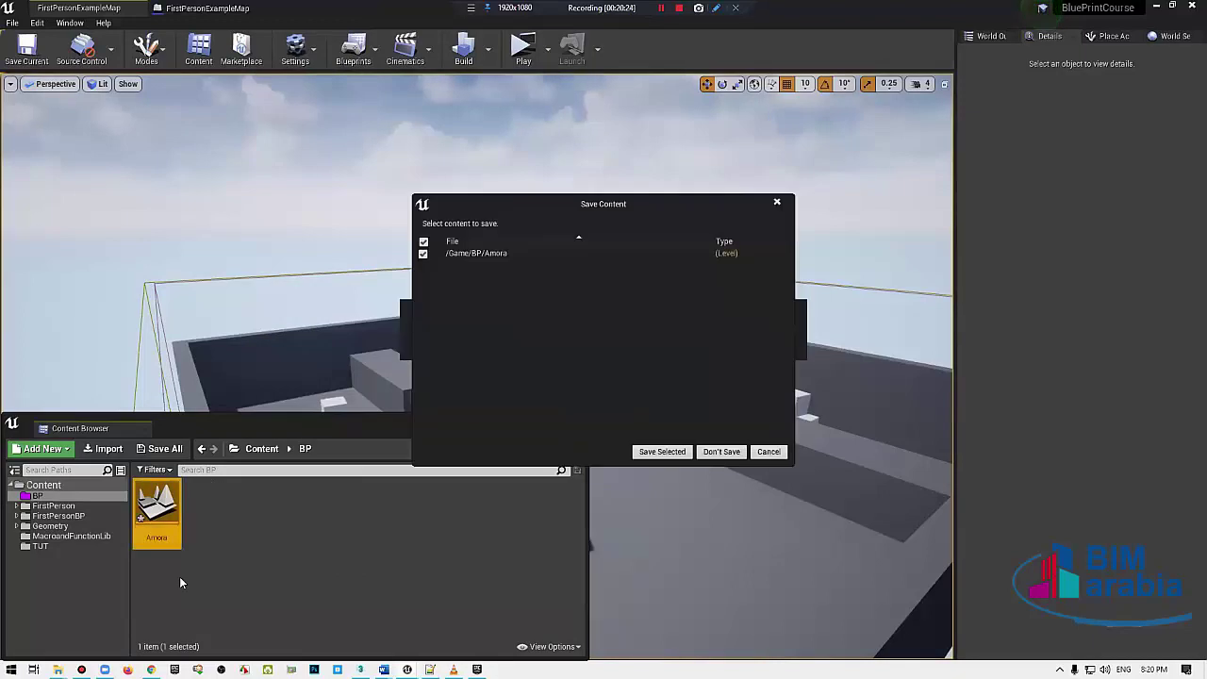
click(647, 451)
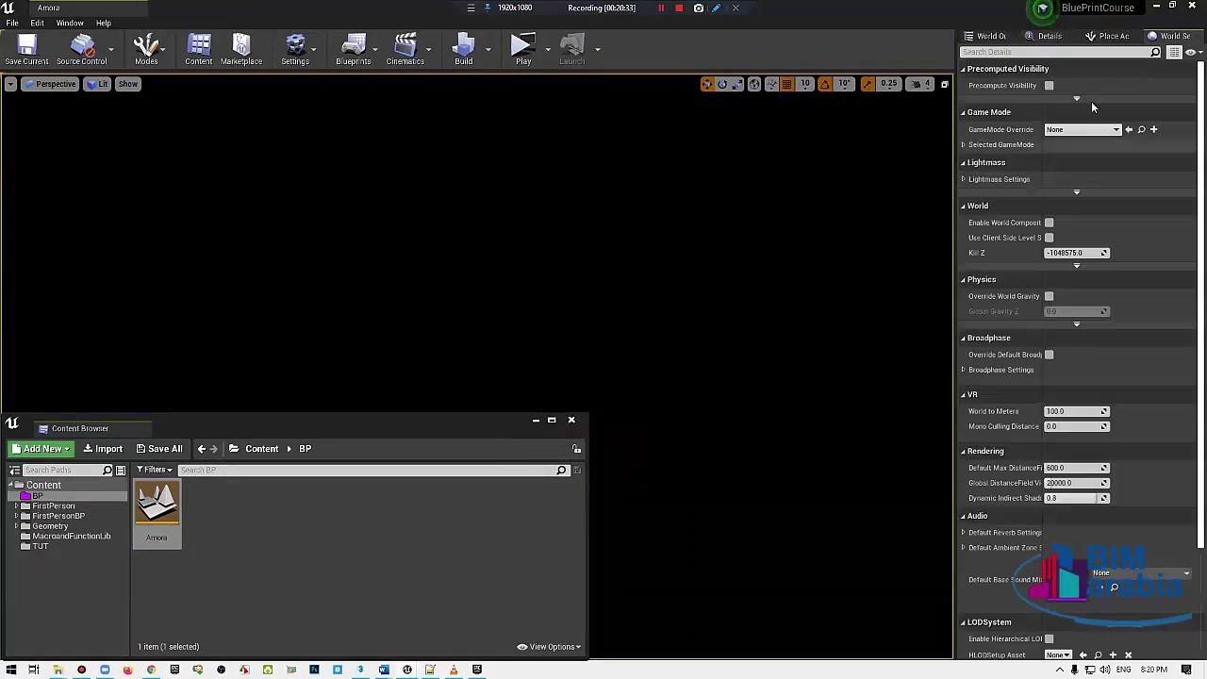
Step: Start placing a cube and browse into the FirstPerson and FirstPersonBP folders
click(1113, 36)
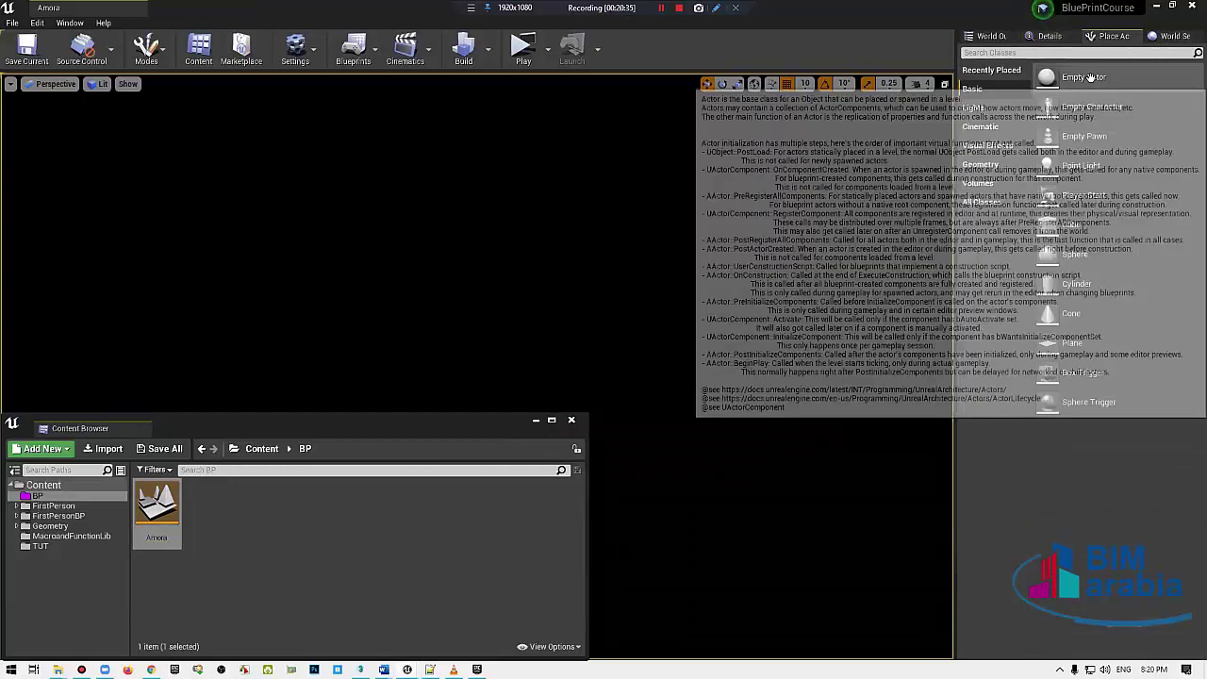
mouse_move(1073, 223)
mouse_down()
mouse_move(1162, 198)
mouse_move(1075, 314)
mouse_up()
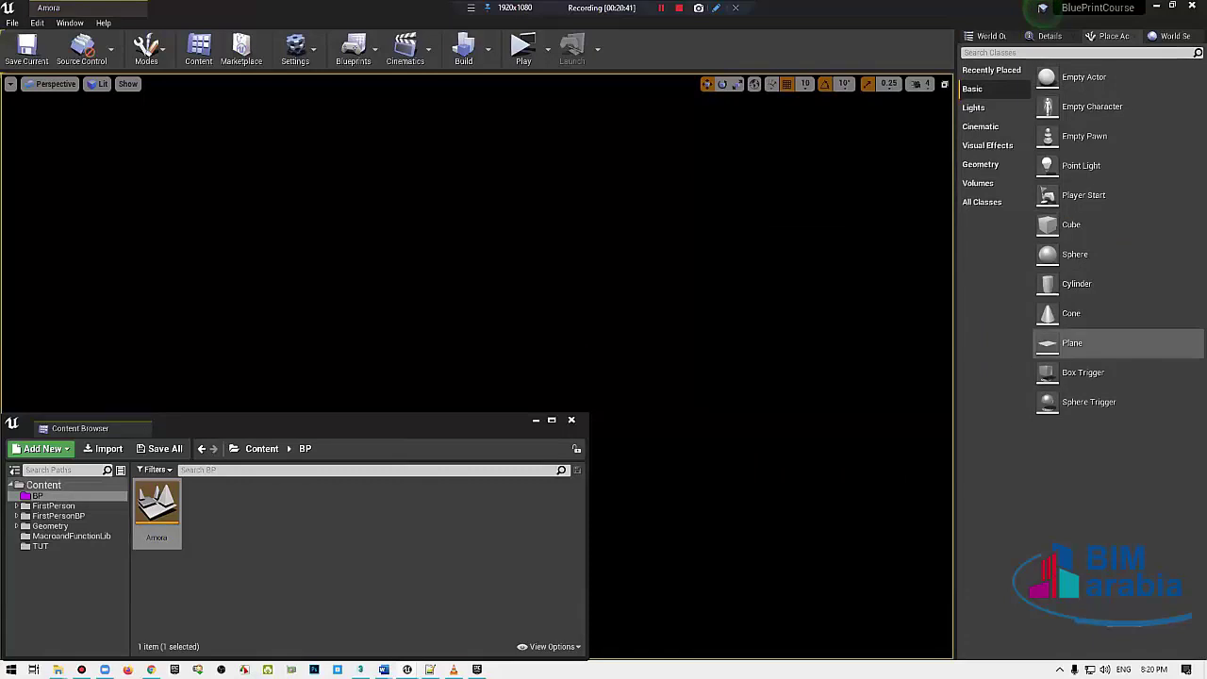
click(59, 506)
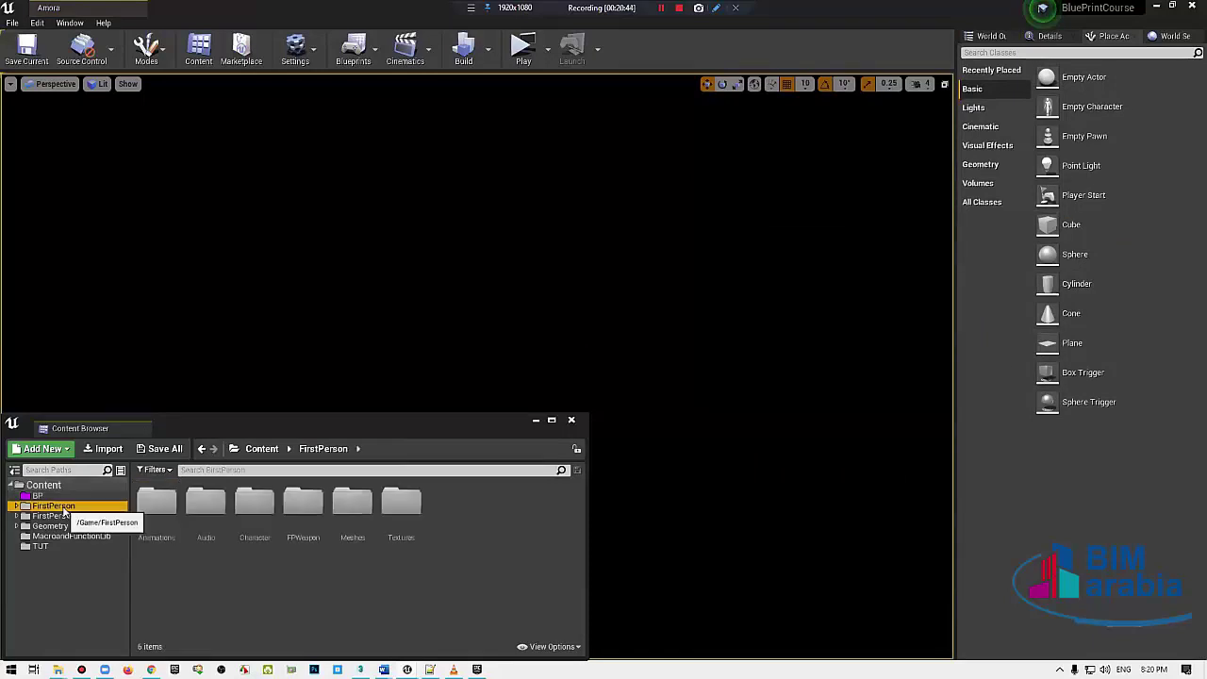
click(59, 516)
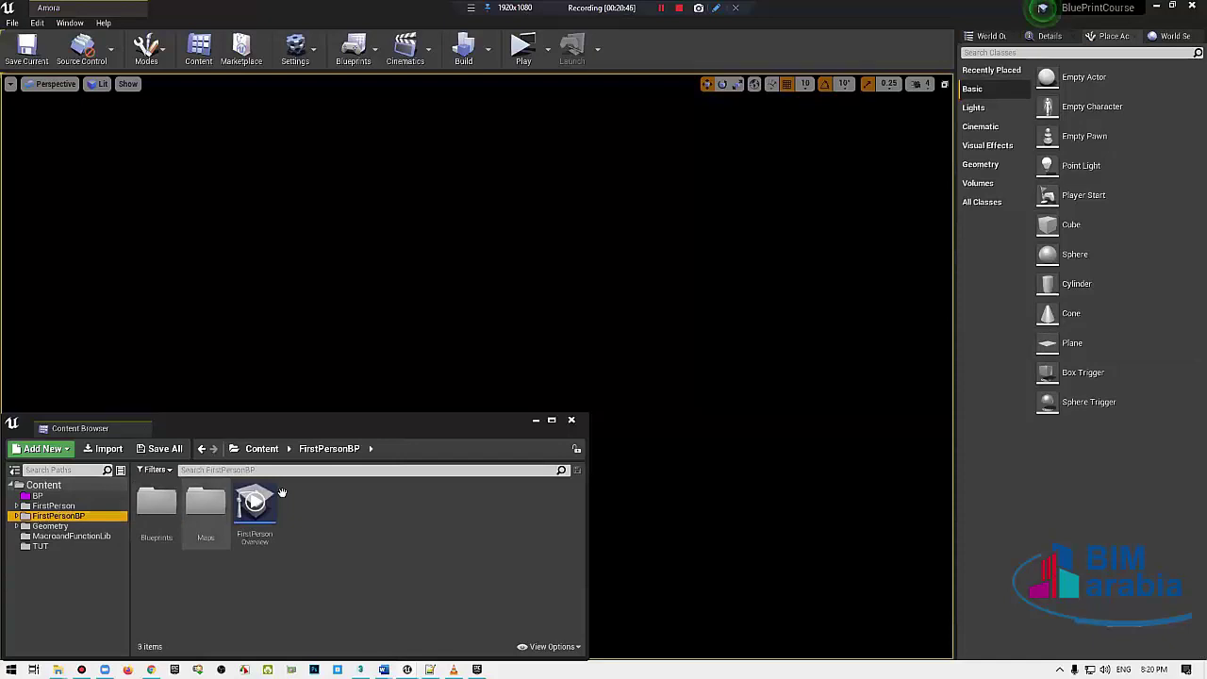
Step: Open Amora's Level Blueprint and frame its Event BeginPlay and Event Tick nodes
click(355, 47)
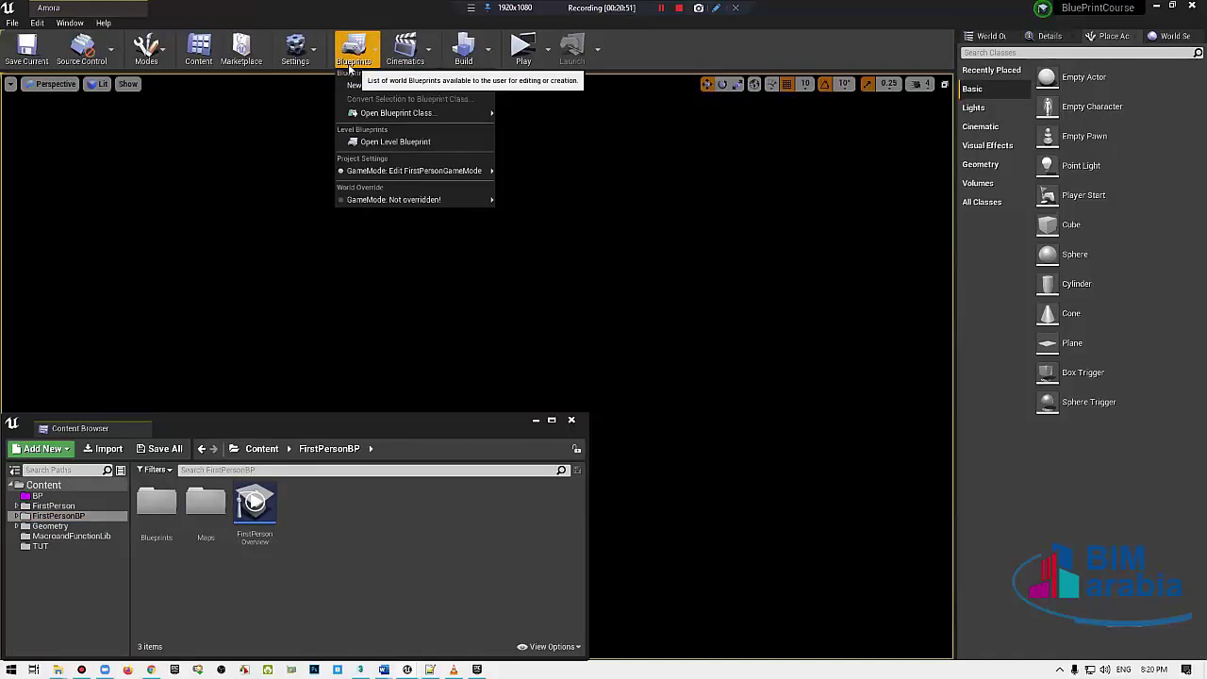
click(420, 143)
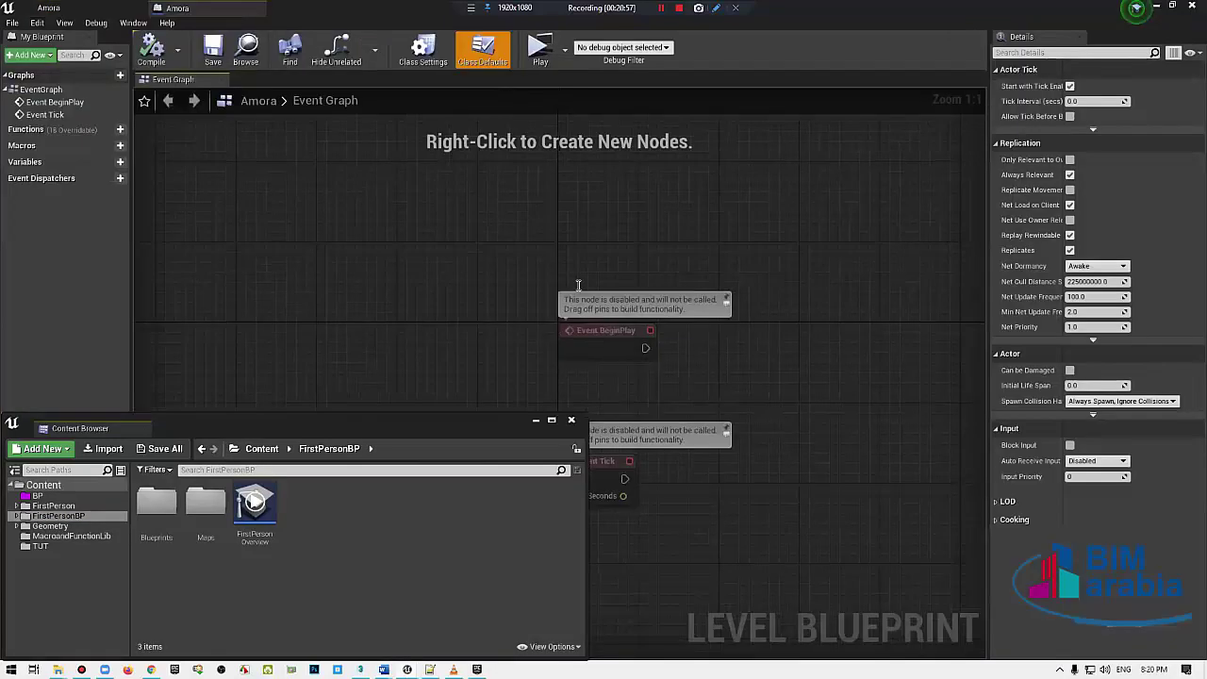
right_drag(620, 305, 490, 342)
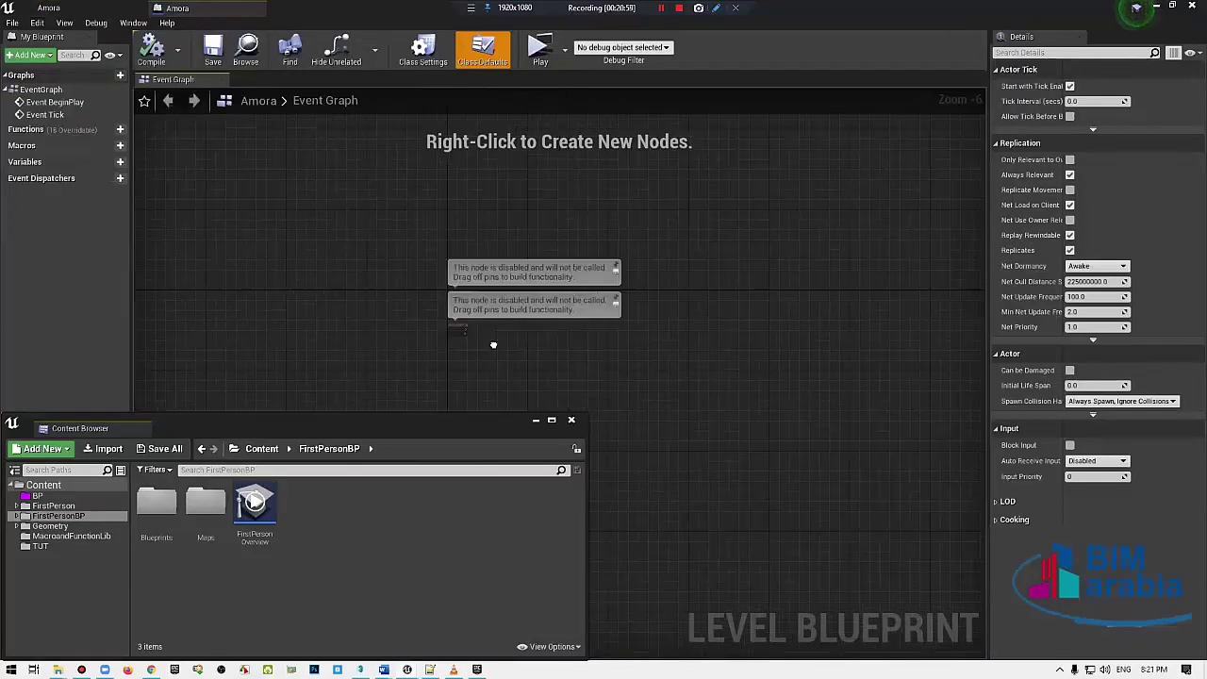
scroll(564, 284, up, 6)
scroll(692, 338, down, 2)
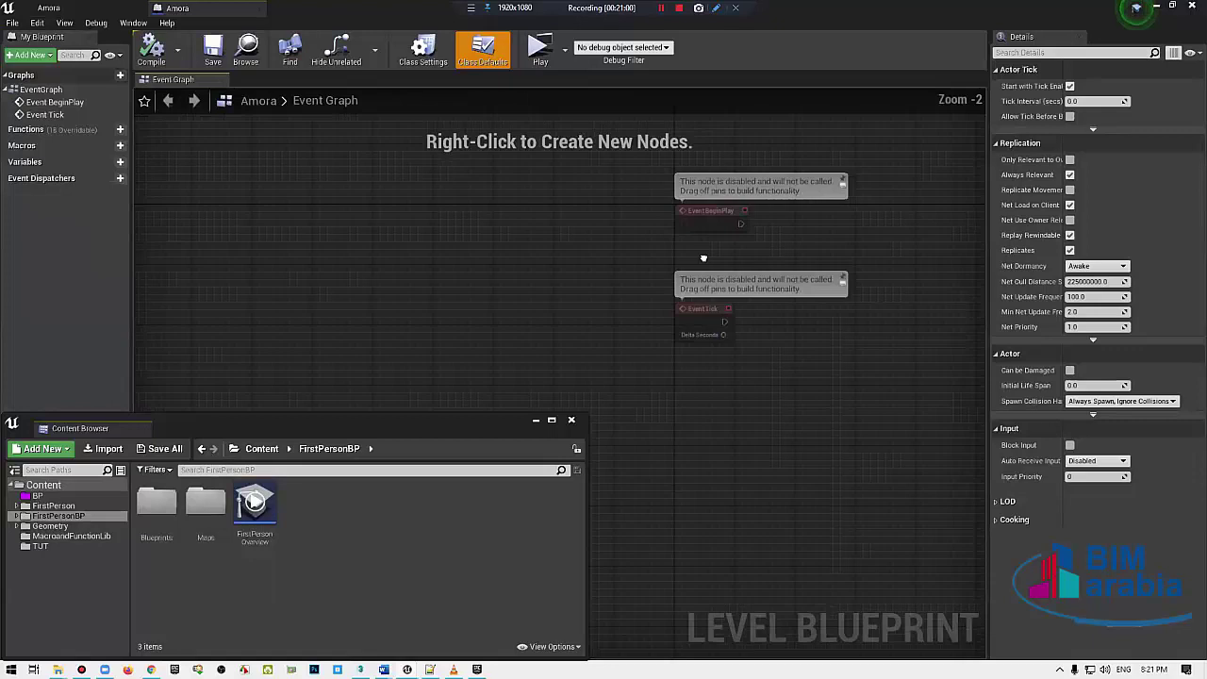
mouse_move(660, 320)
right_down()
mouse_move(577, 302)
mouse_move(653, 284)
right_up()
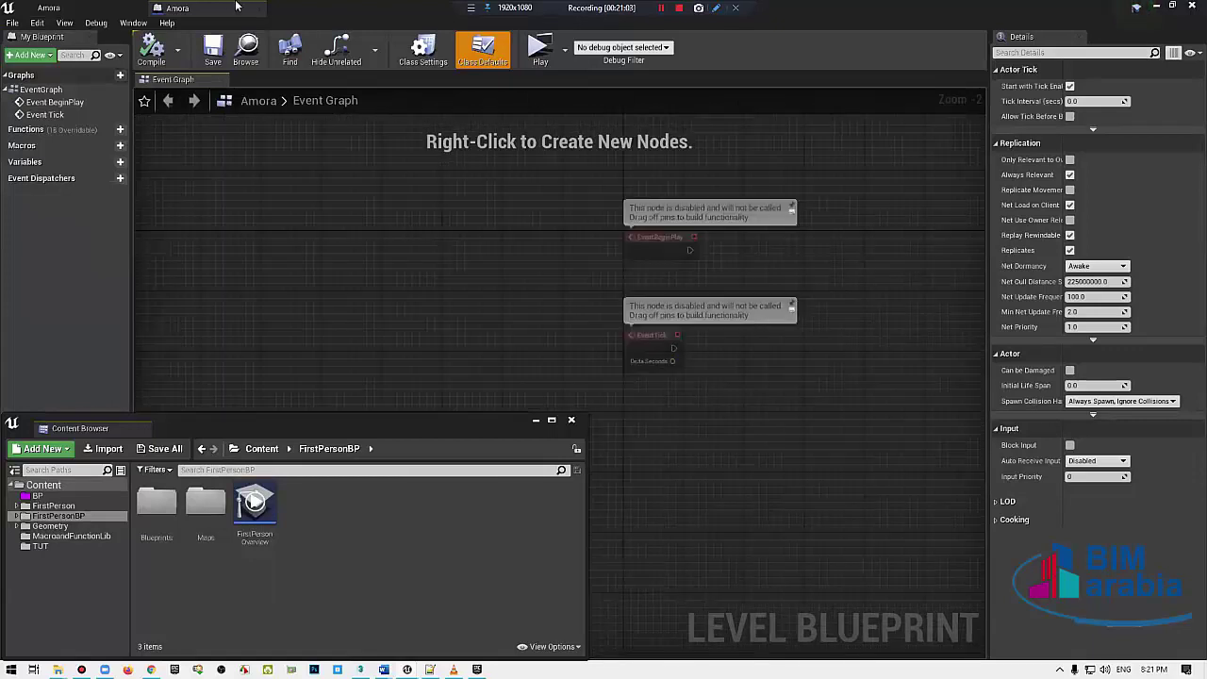
Step: Open FirstPersonExampleMap from FirstPersonBP/Maps and check its Level Blueprint
click(54, 539)
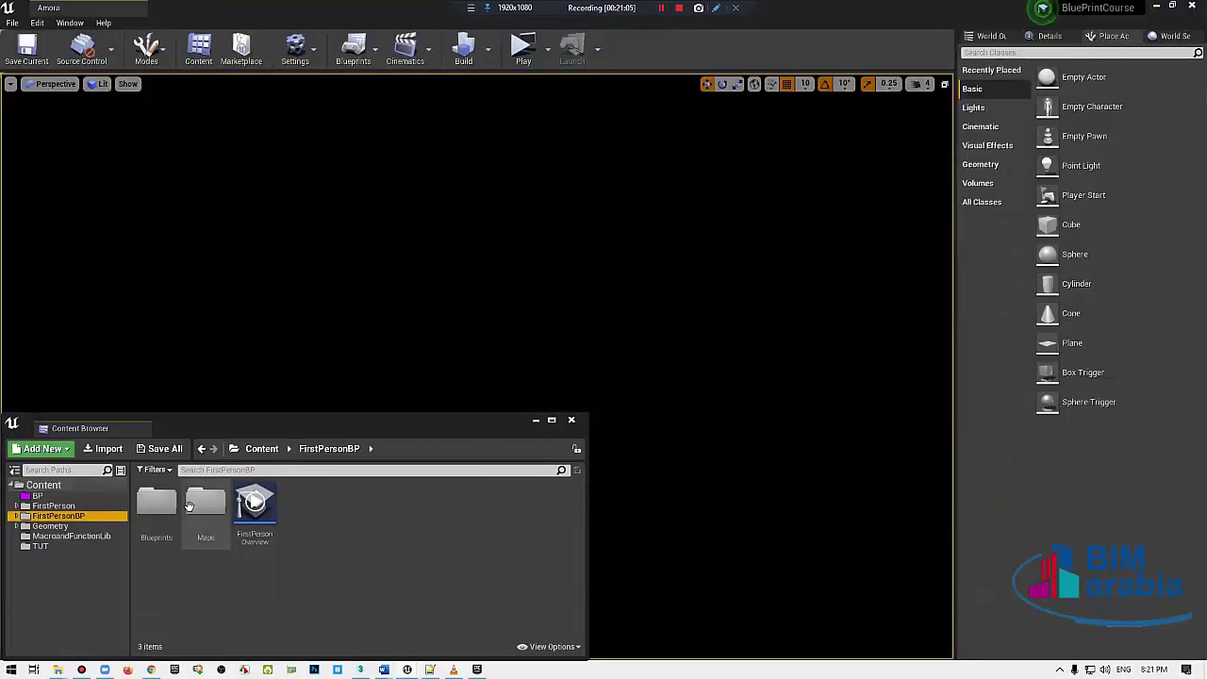
double_click(206, 502)
double_click(260, 542)
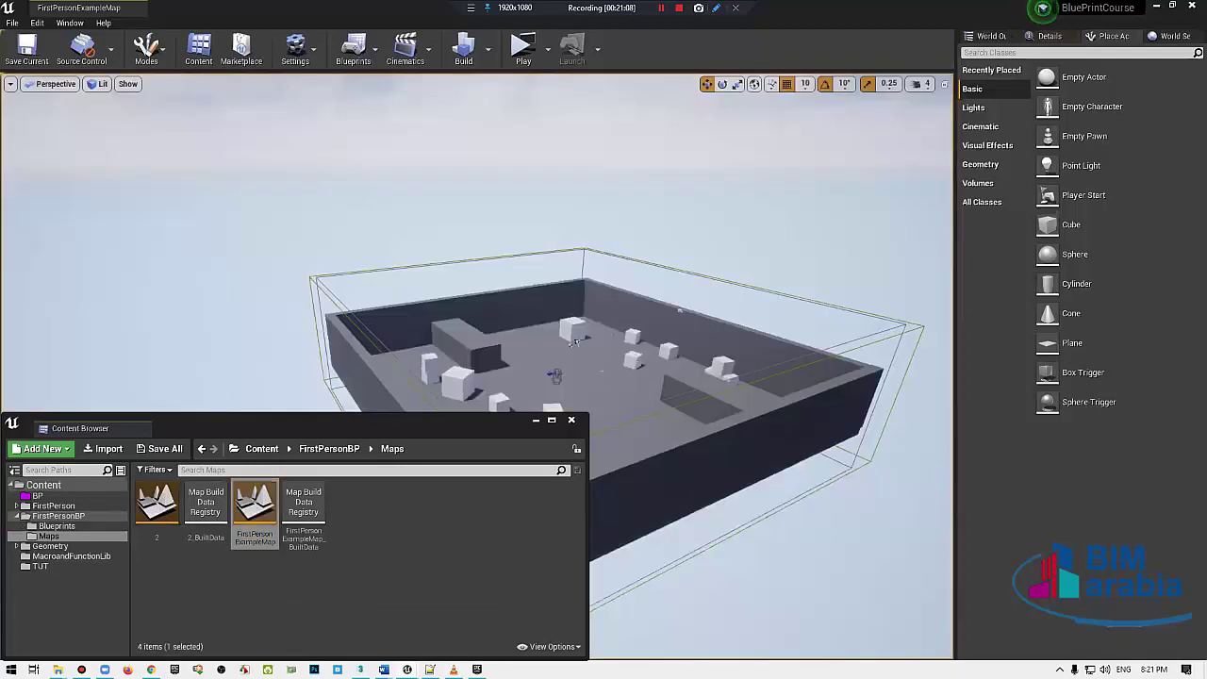
right_drag(655, 304, 353, 92)
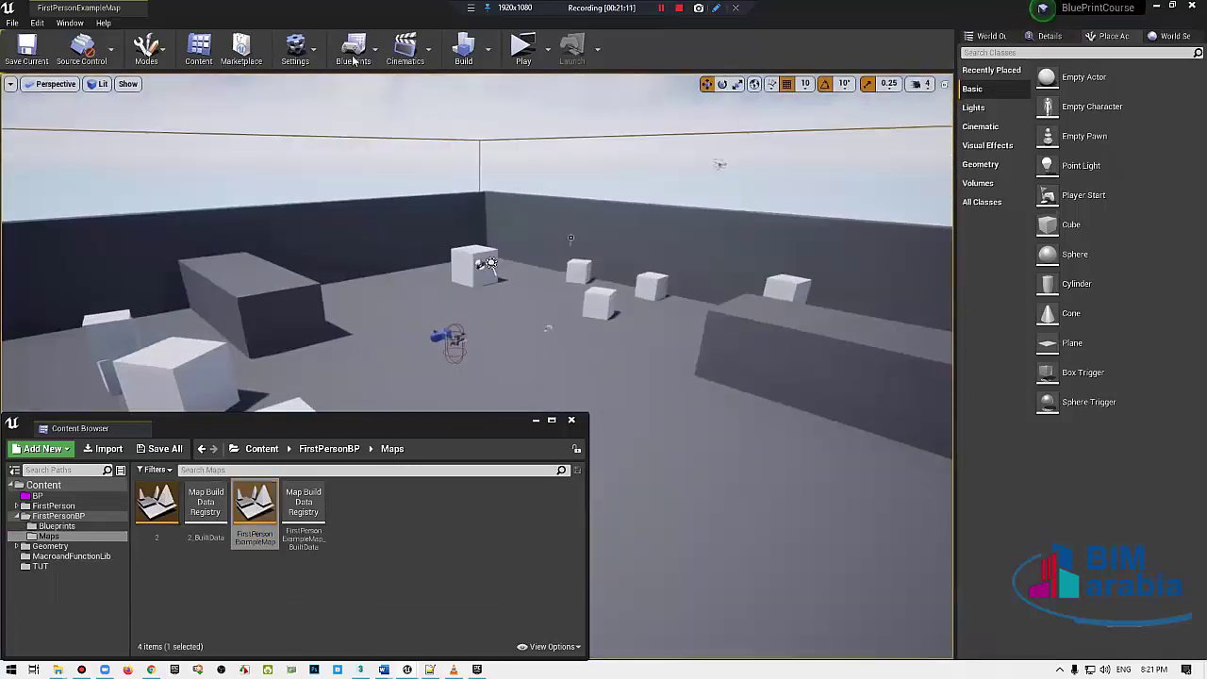
click(353, 60)
click(406, 143)
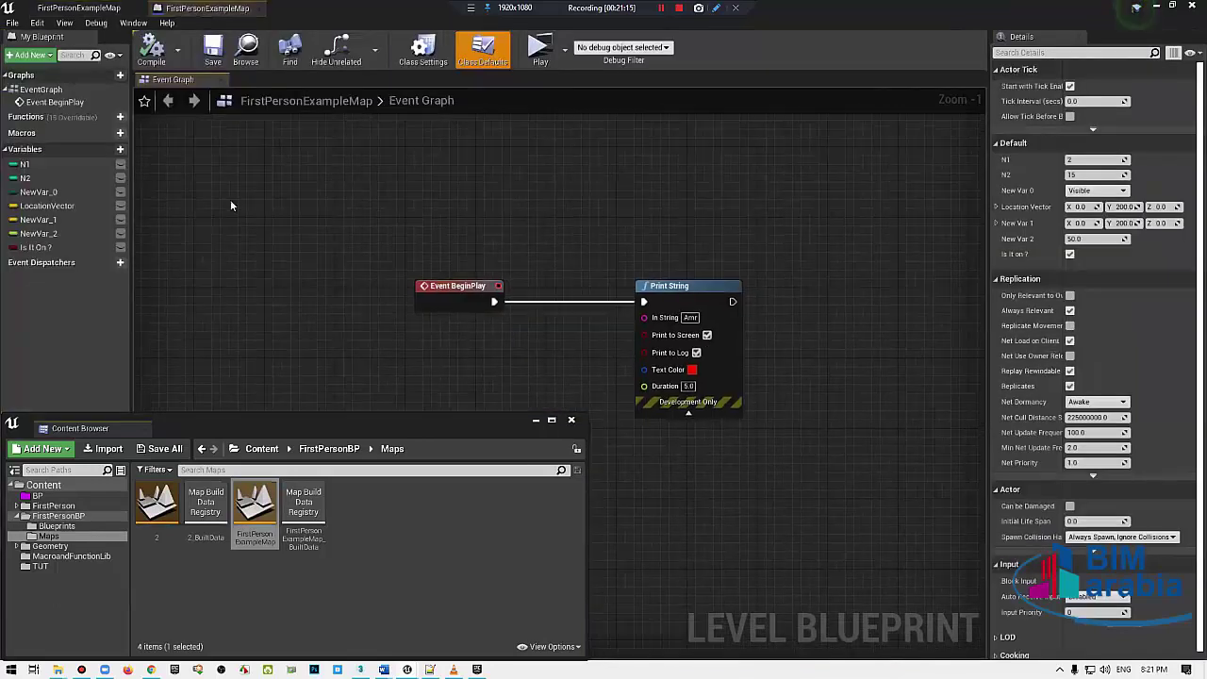
click(79, 7)
Step: Look around the arena, then show the BP folder in the Content Browser
right_drag(613, 302, 538, 287)
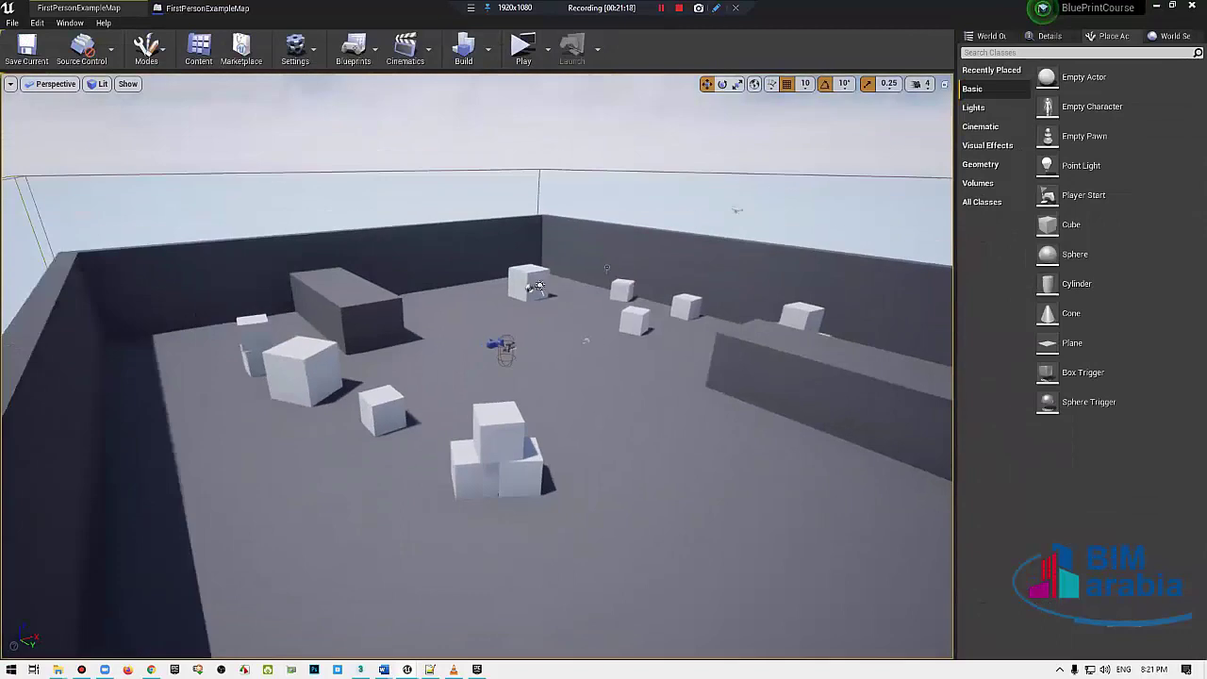
scroll(538, 287, down, 3)
scroll(524, 307, down, 3)
scroll(507, 326, down, 3)
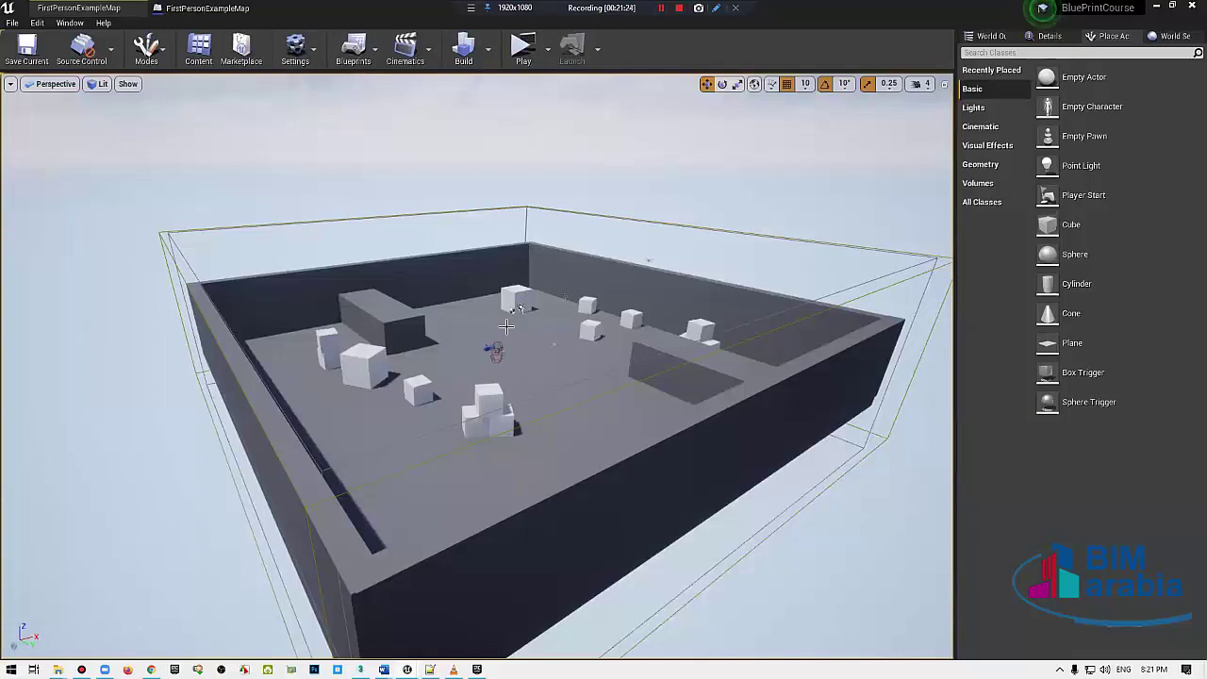
right_drag(463, 381, 381, 406)
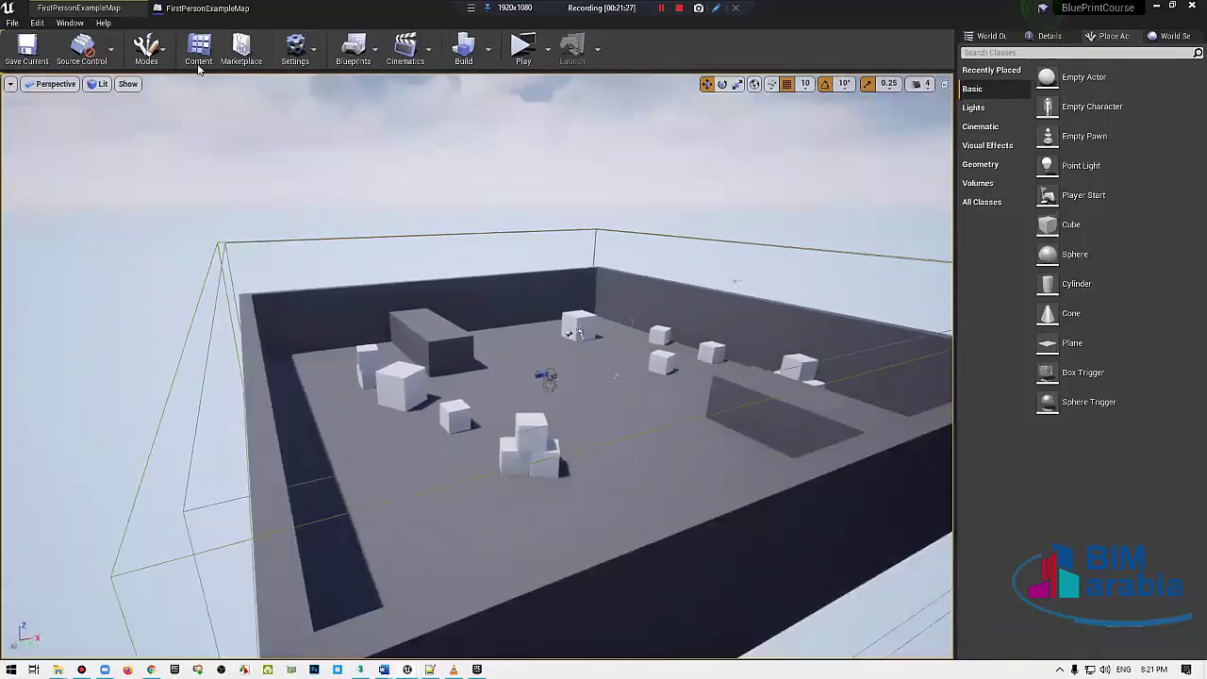
click(198, 49)
click(47, 496)
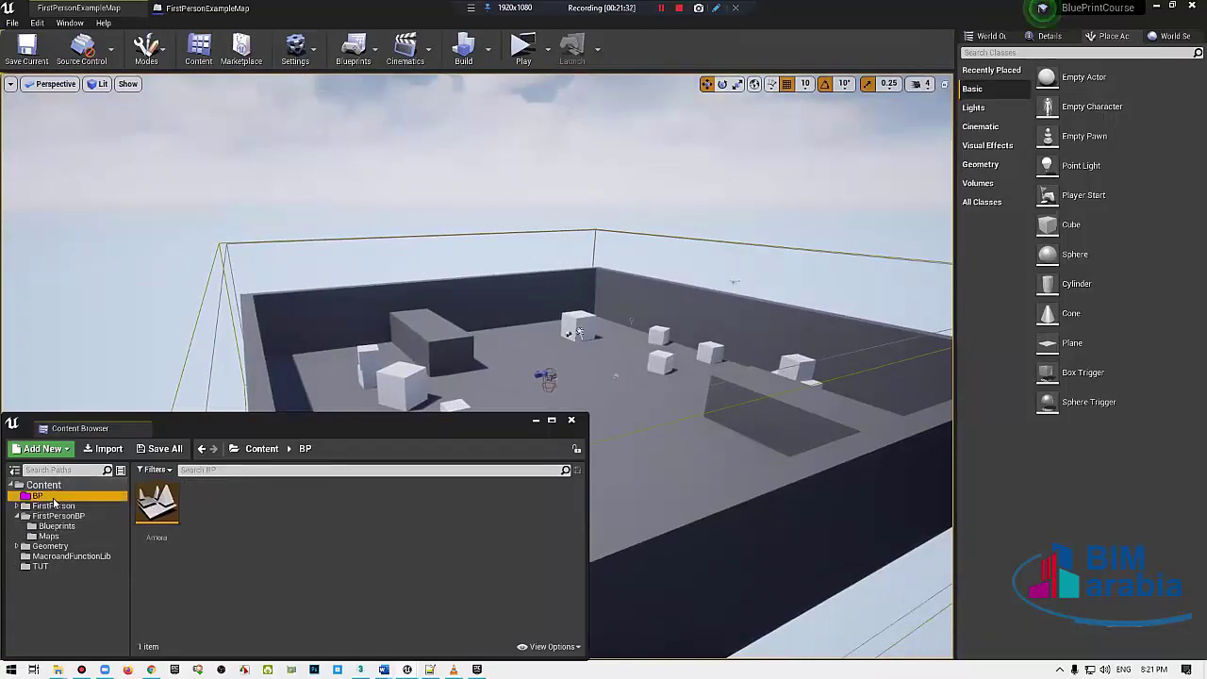
Step: Delete the Amora level asset from the BP folder
click(167, 503)
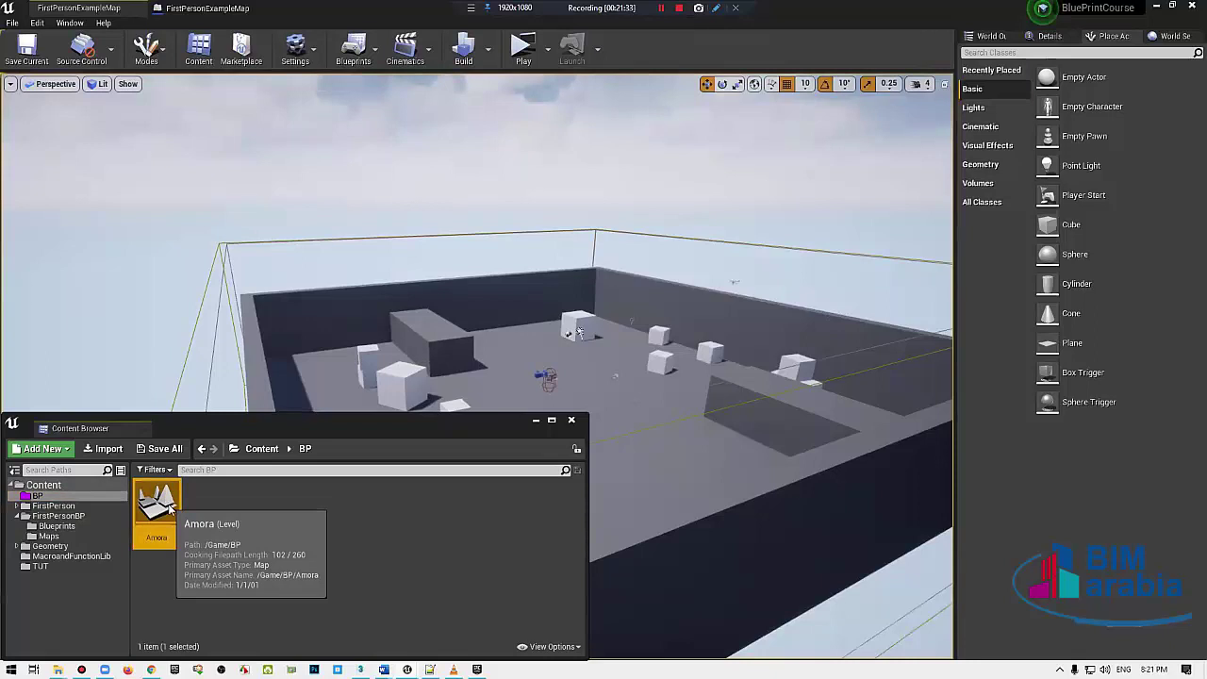
key(Delete)
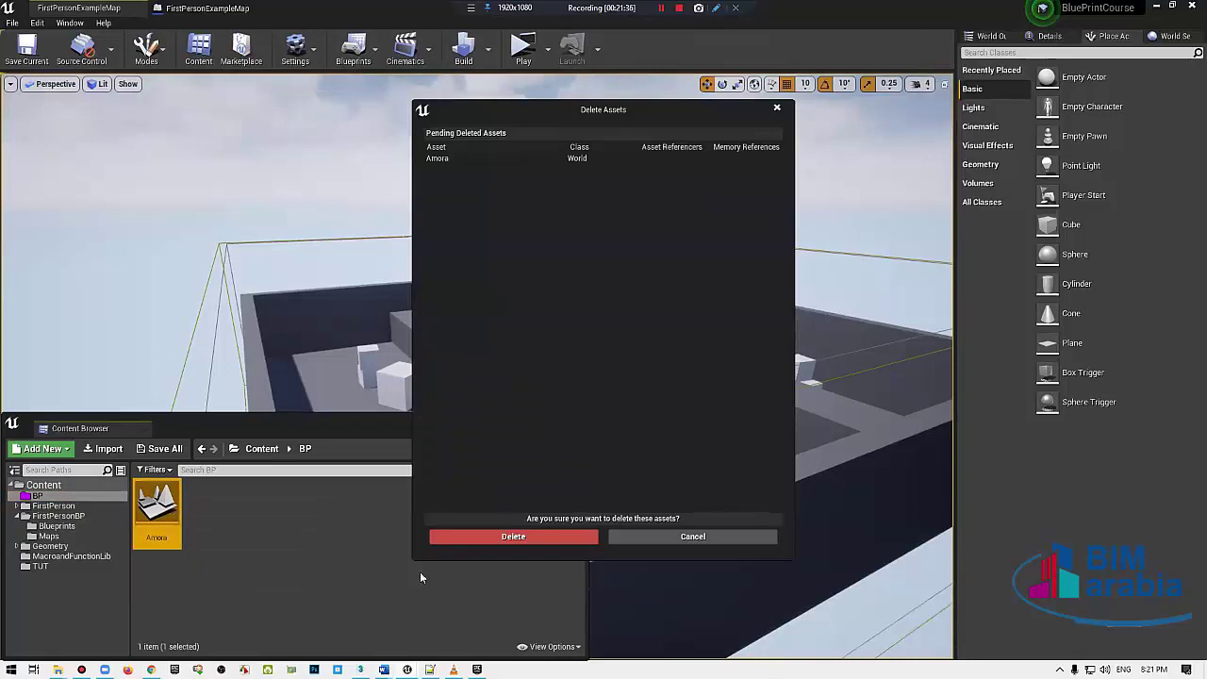
click(466, 536)
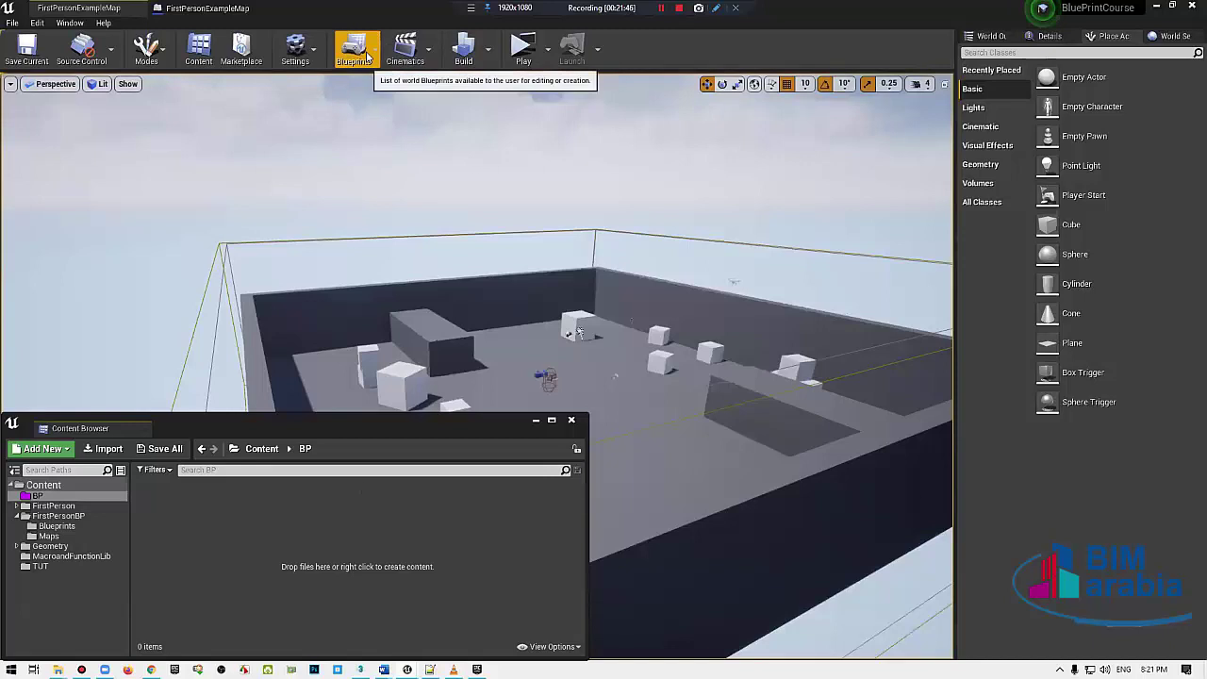
click(368, 59)
click(357, 6)
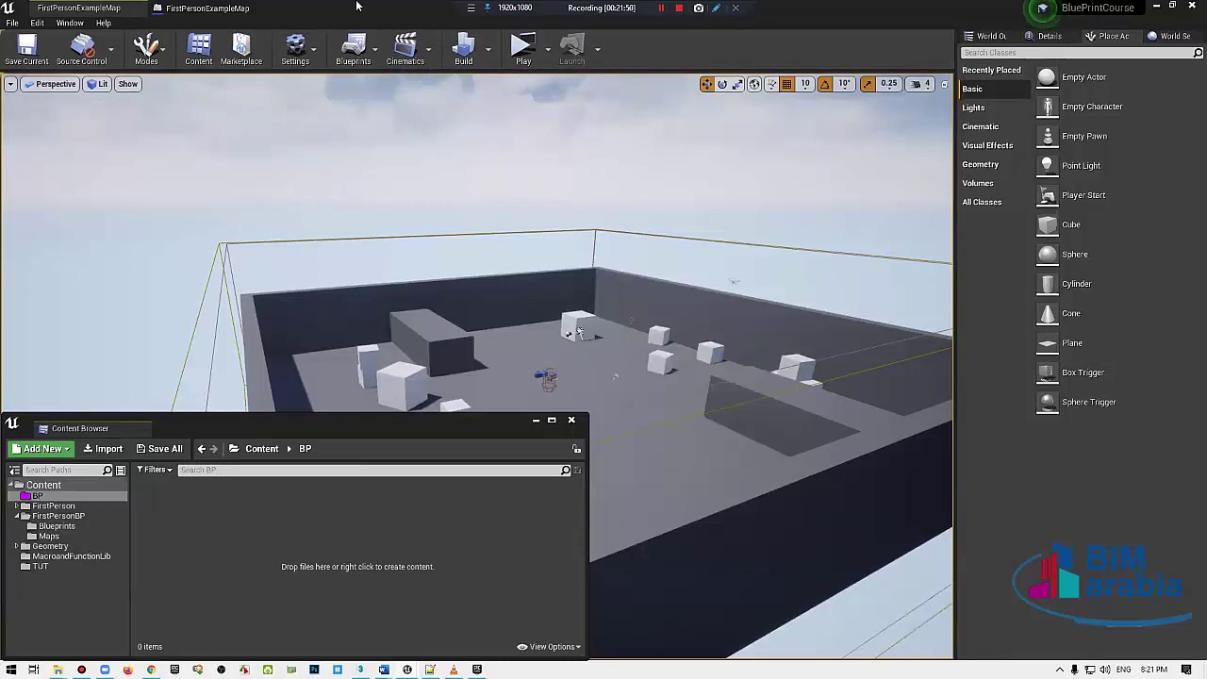
Step: Create an Actor-based Blueprint Class named Amora in the BP folder
right_click(285, 523)
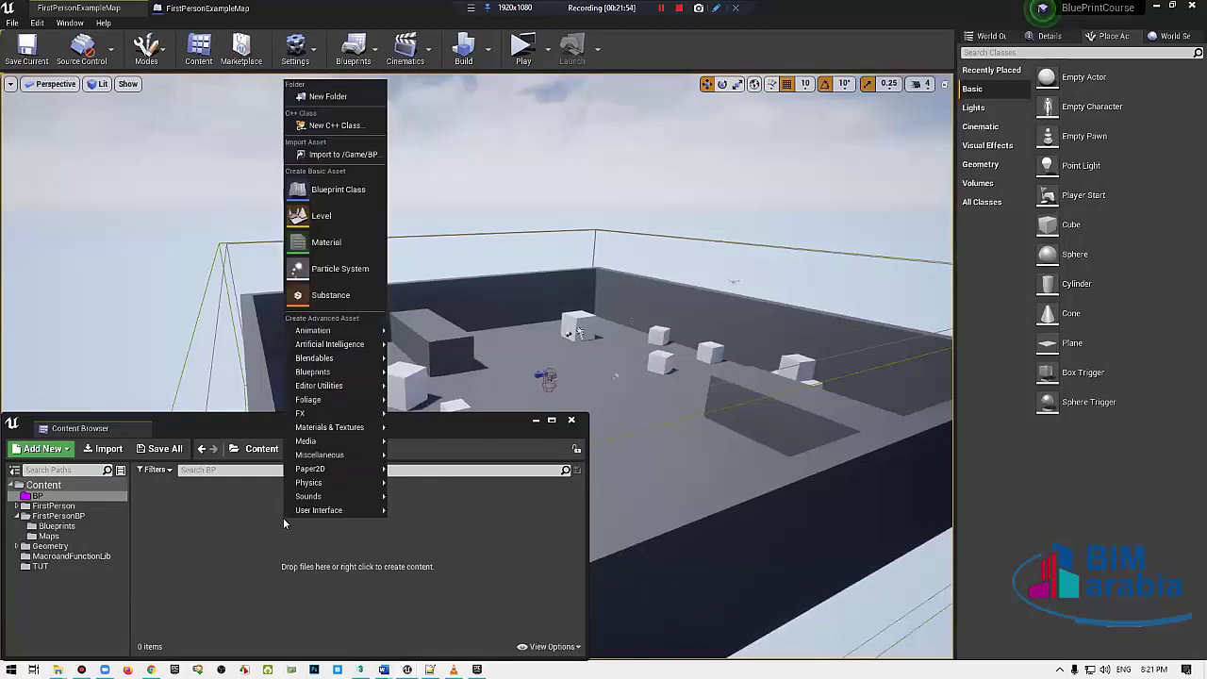
click(318, 193)
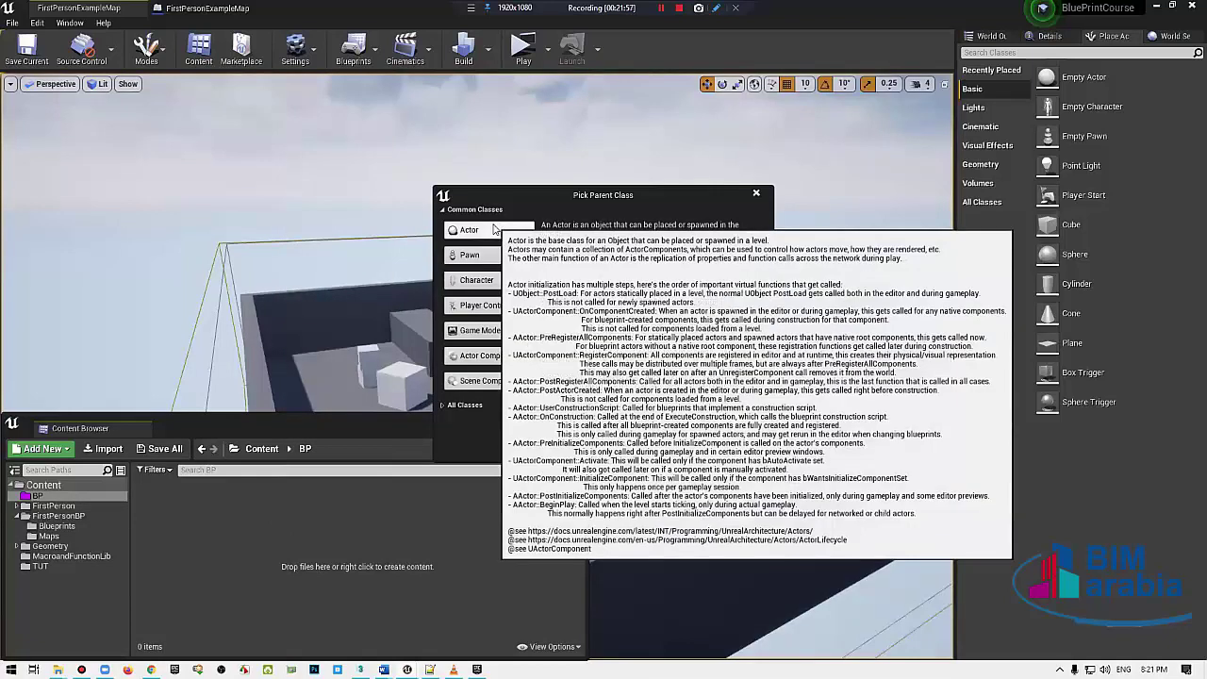
click(492, 229)
text(Amora)
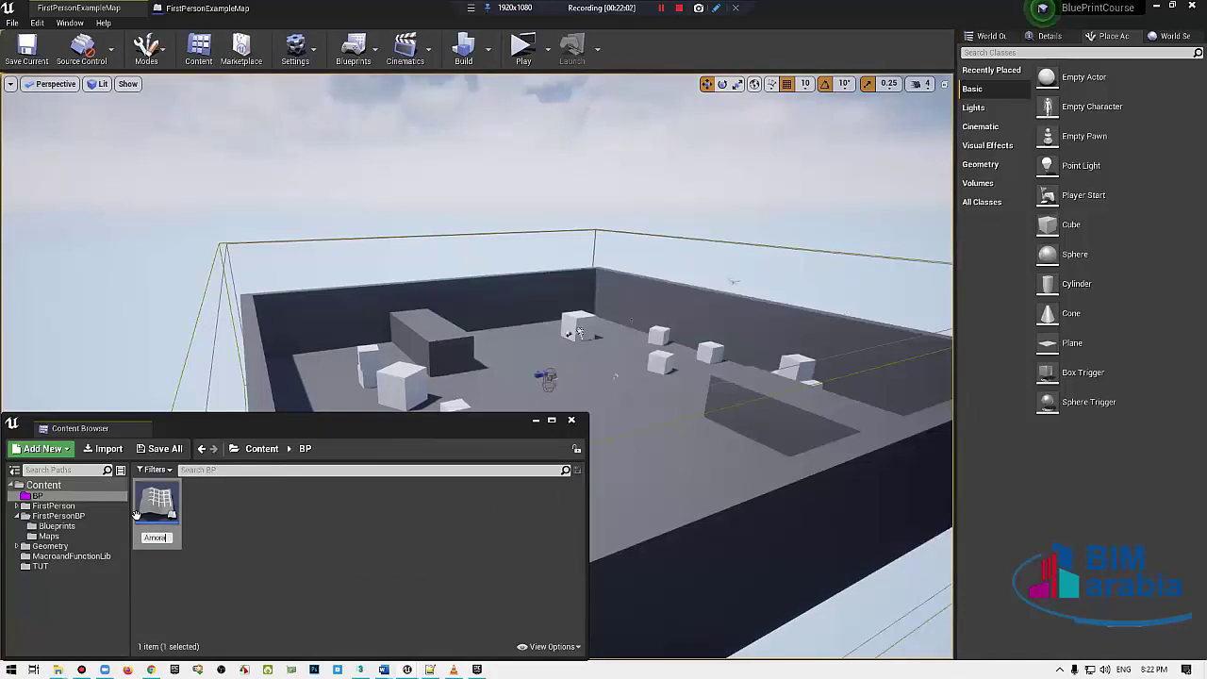
key(Return)
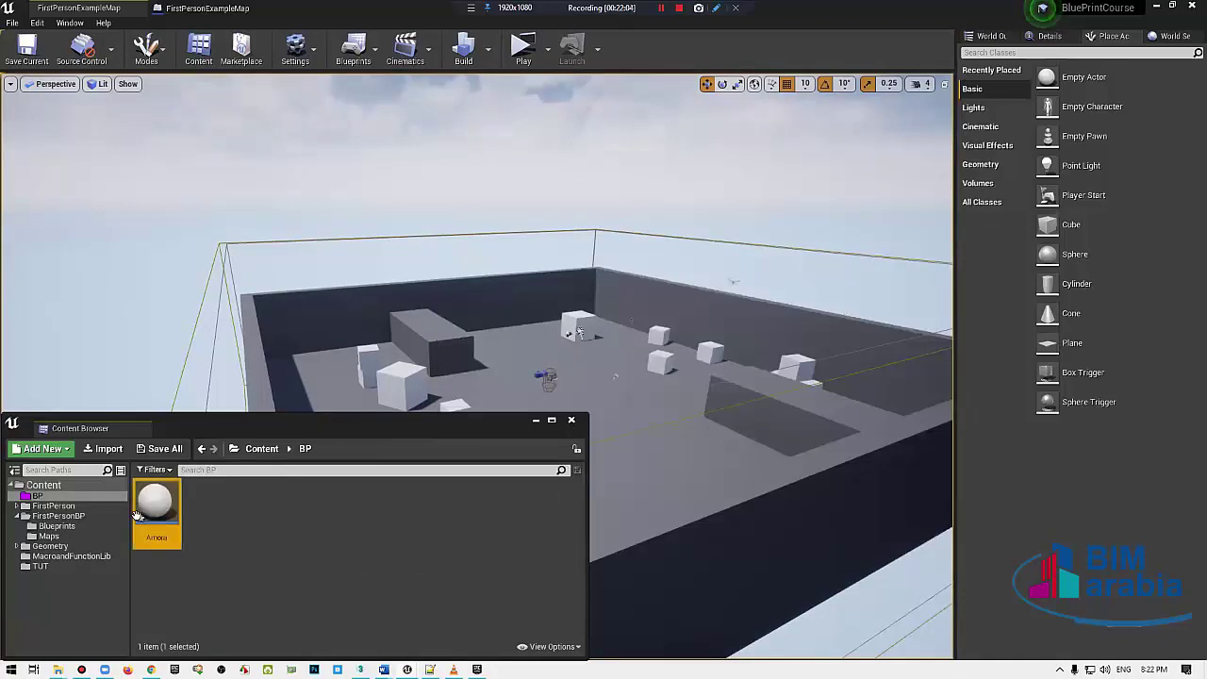
right_drag(368, 377, 250, 509)
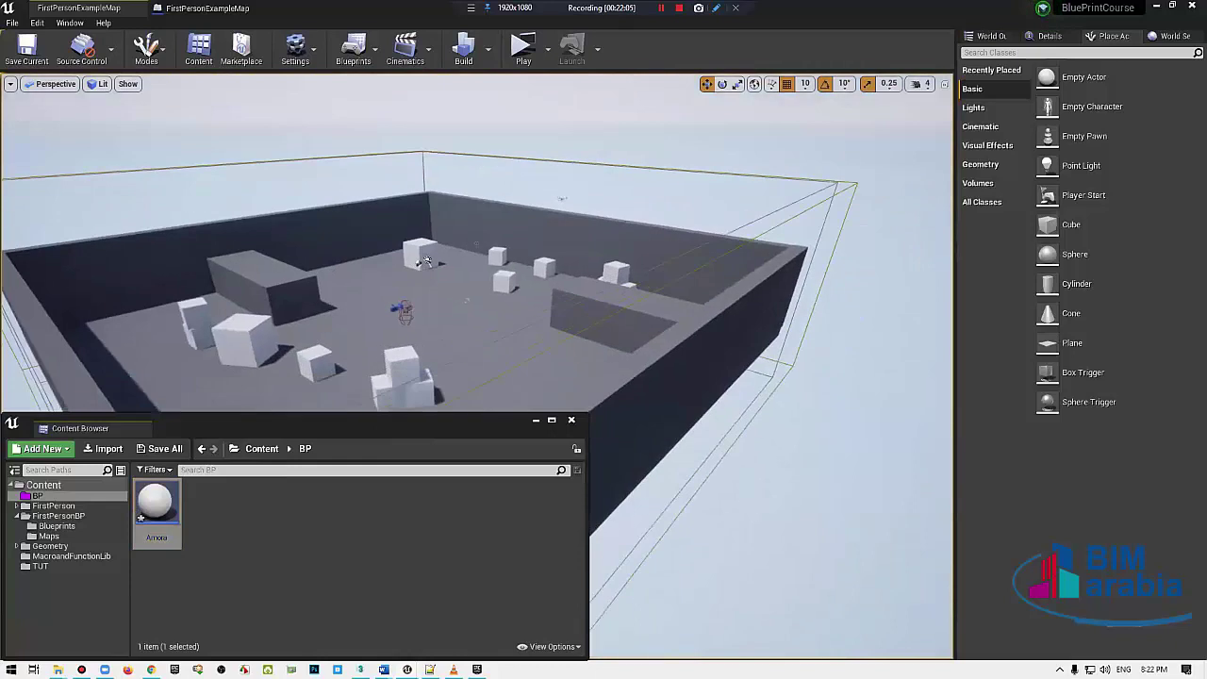
Step: Open the Amora actor Blueprint and rotate its preview around the sphere
double_click(158, 515)
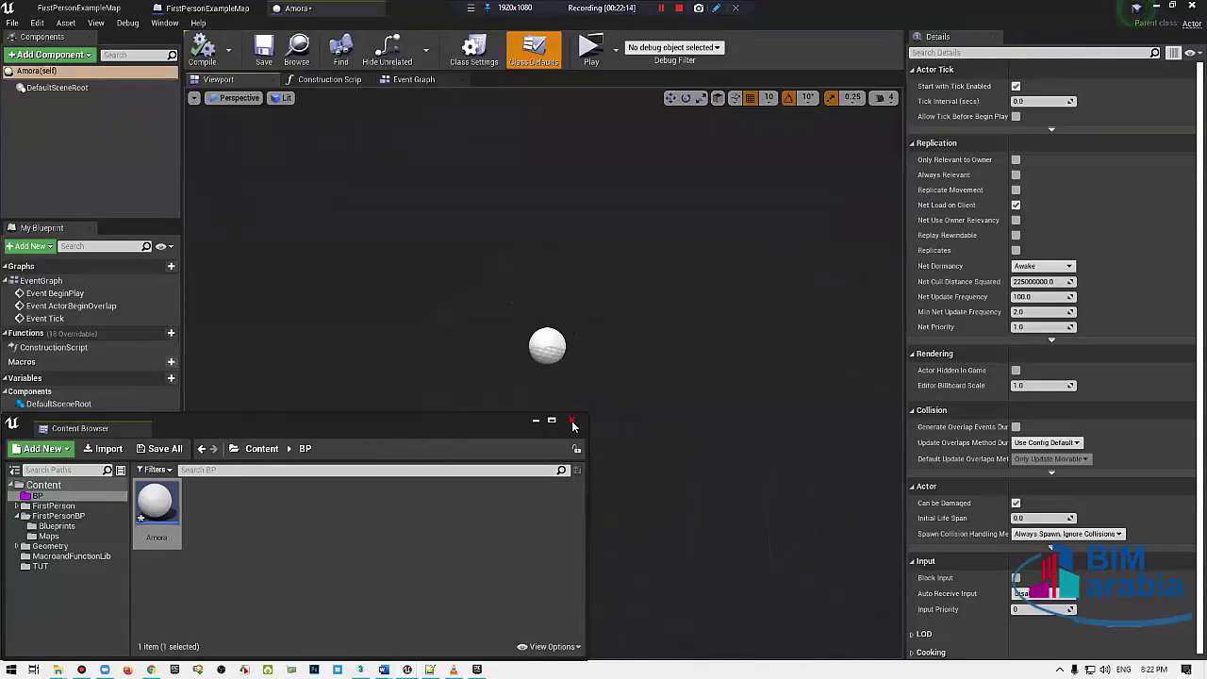
click(572, 424)
right_drag(572, 426, 573, 462)
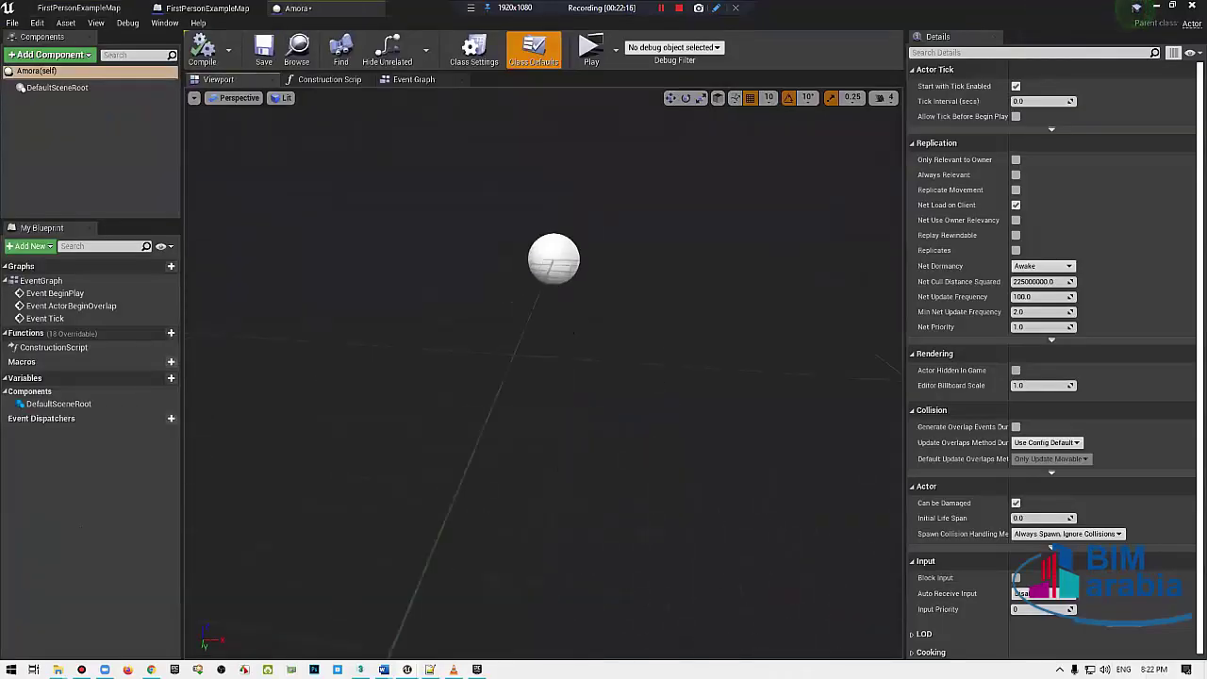
right_drag(465, 413, 465, 412)
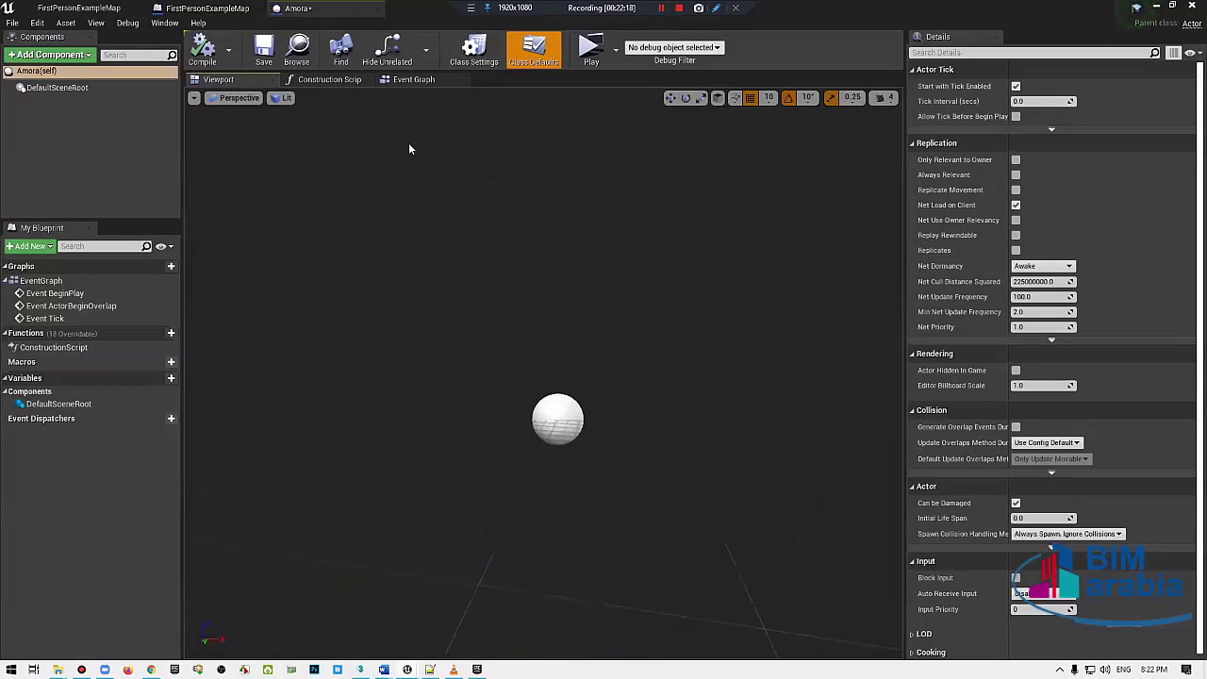
Step: In Amora's Event Graph, raise Event BeginPlay and delete the ActorBeginOverlap and Tick events
click(415, 80)
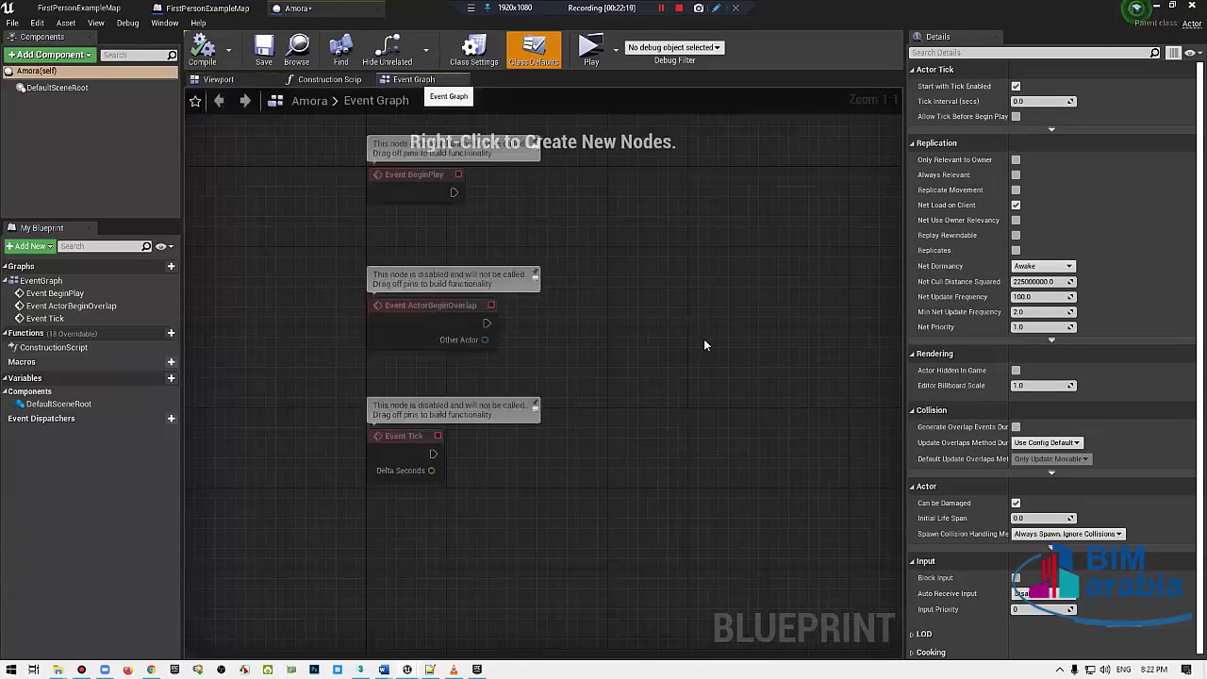
right_drag(704, 345, 533, 219)
drag(509, 213, 510, 142)
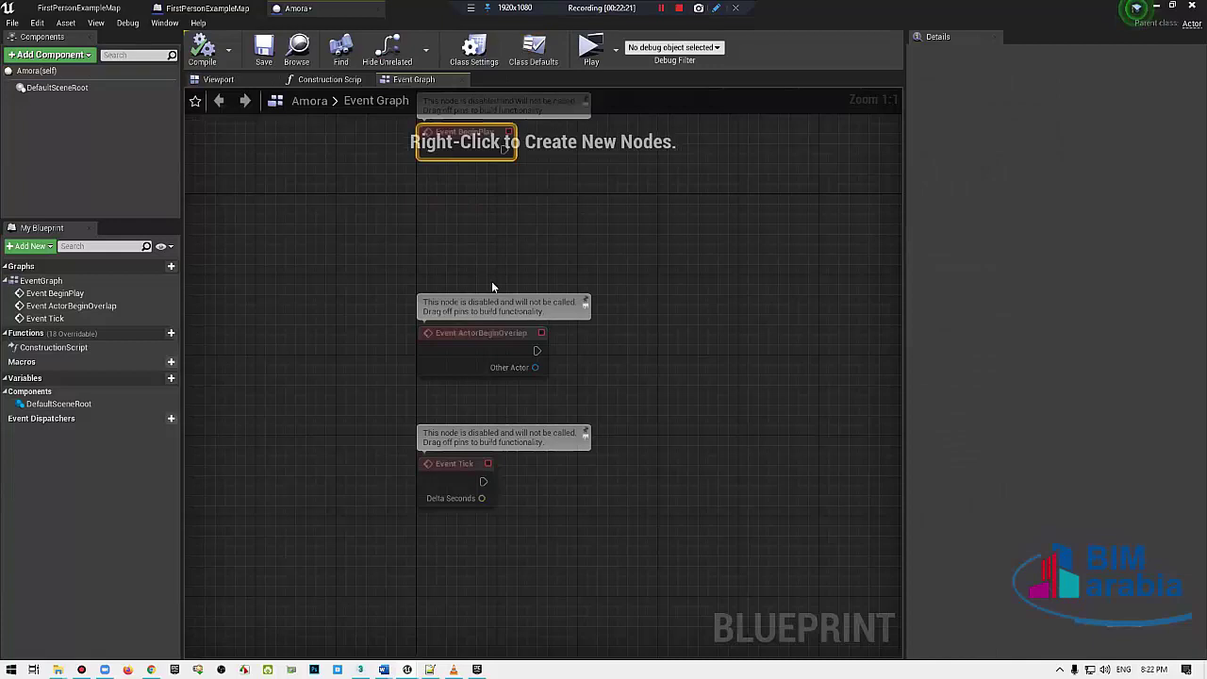
right_drag(491, 285, 413, 429)
drag(603, 217, 397, 462)
key(Delete)
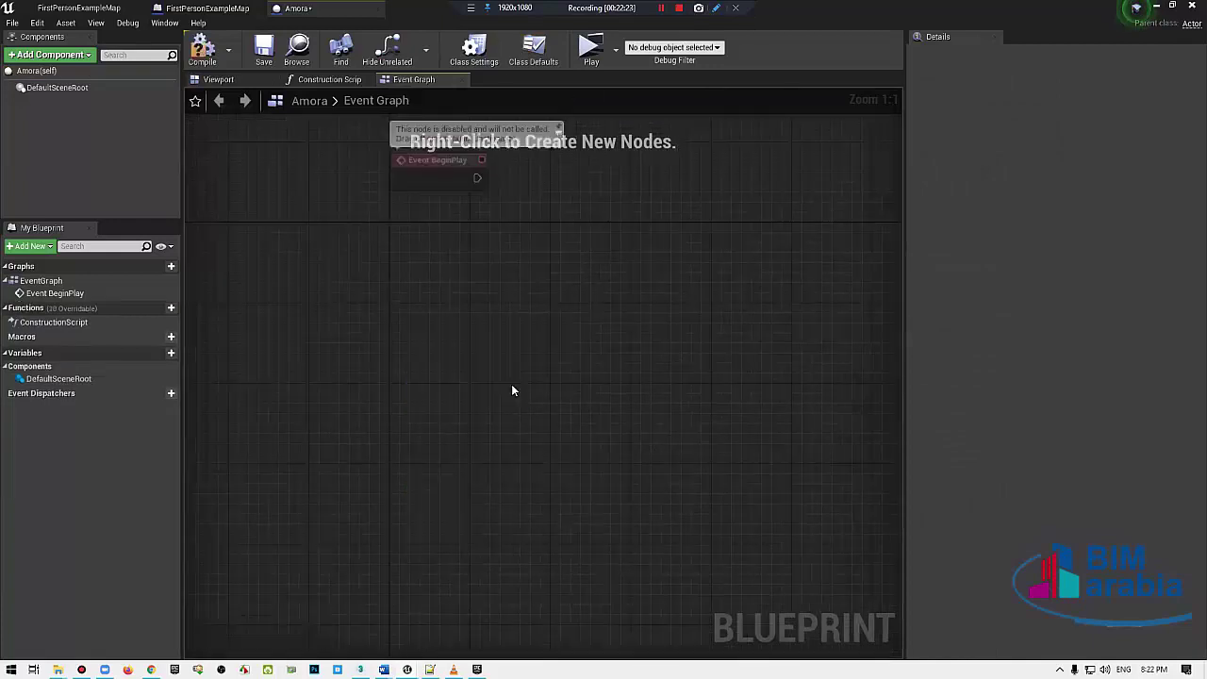
right_drag(512, 391, 523, 565)
Step: Wire a Print String node from BeginPlay, clear its 'Hello' text, and save Amora
drag(487, 352, 459, 436)
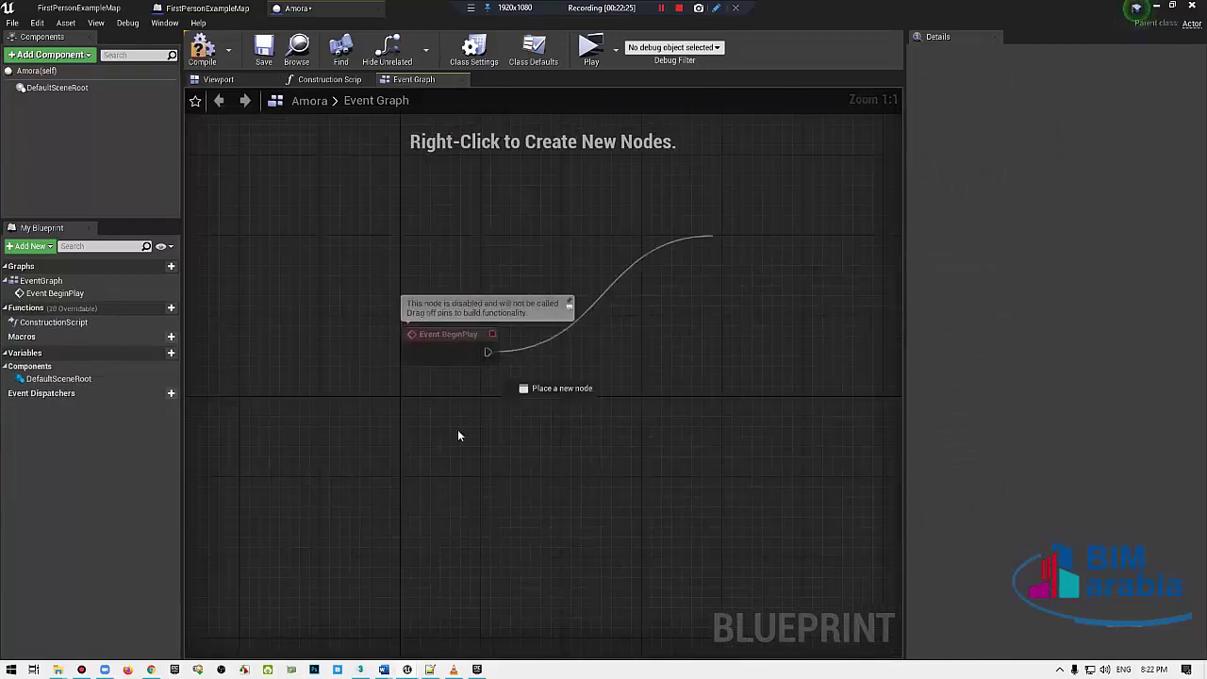
drag(459, 436, 672, 287)
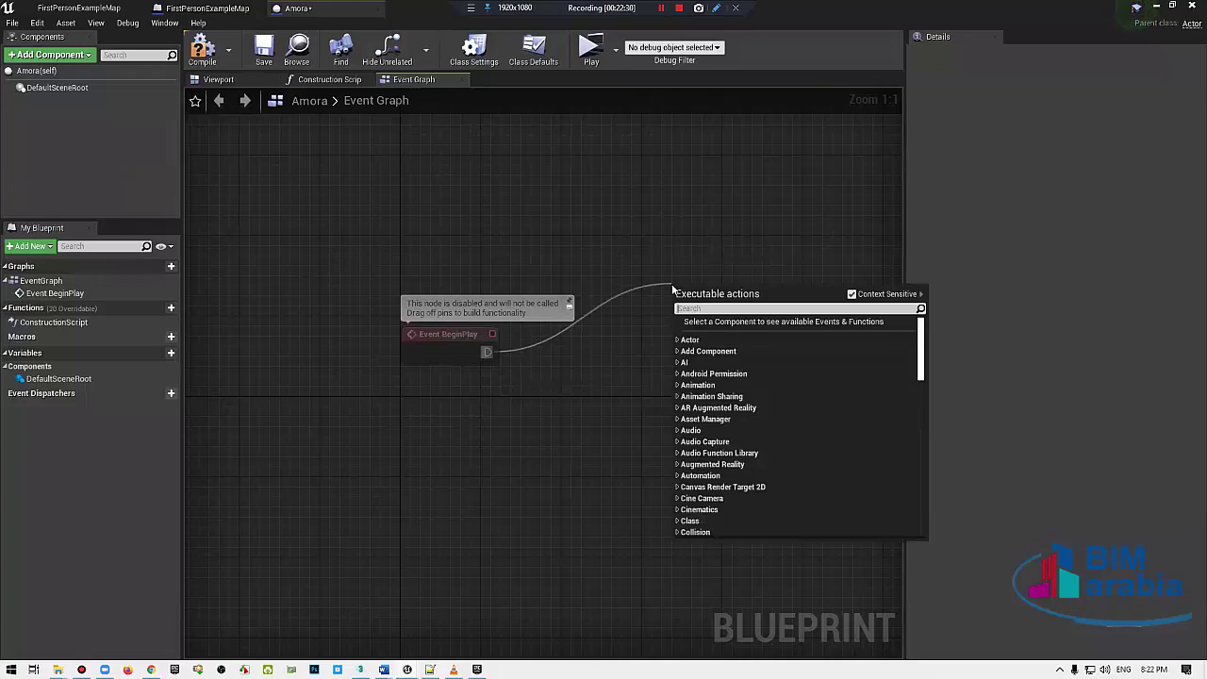
text(print string)
key(Return)
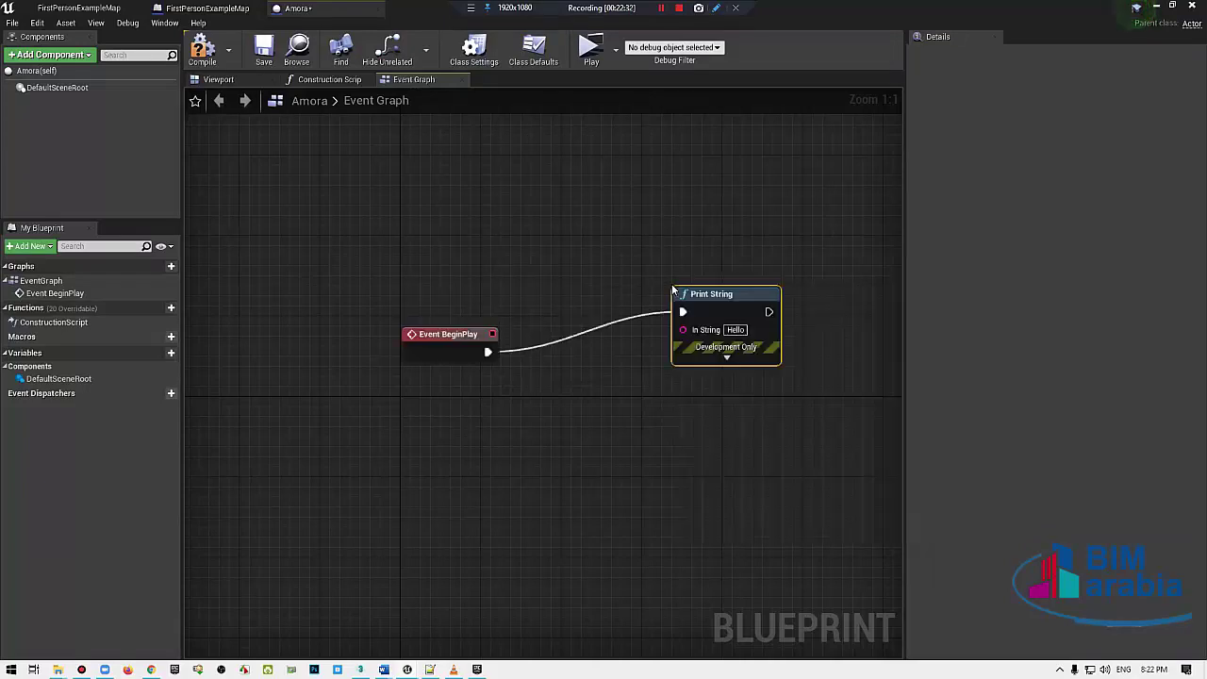
click(726, 358)
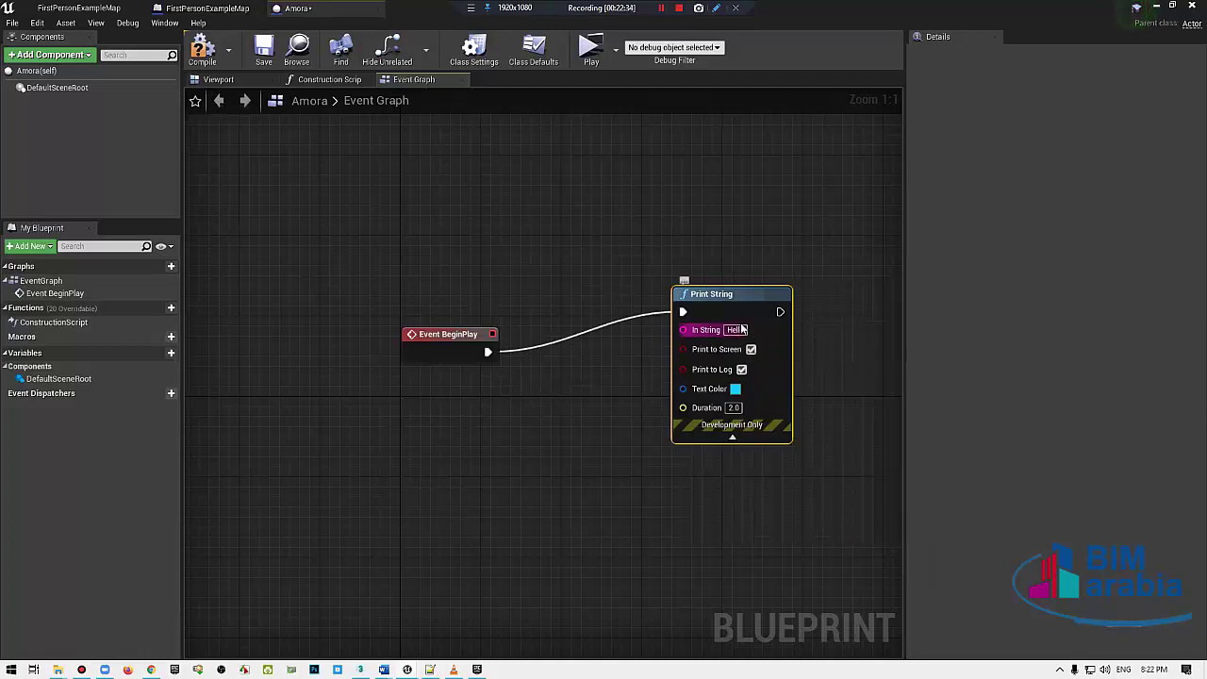
key(BackSpace)
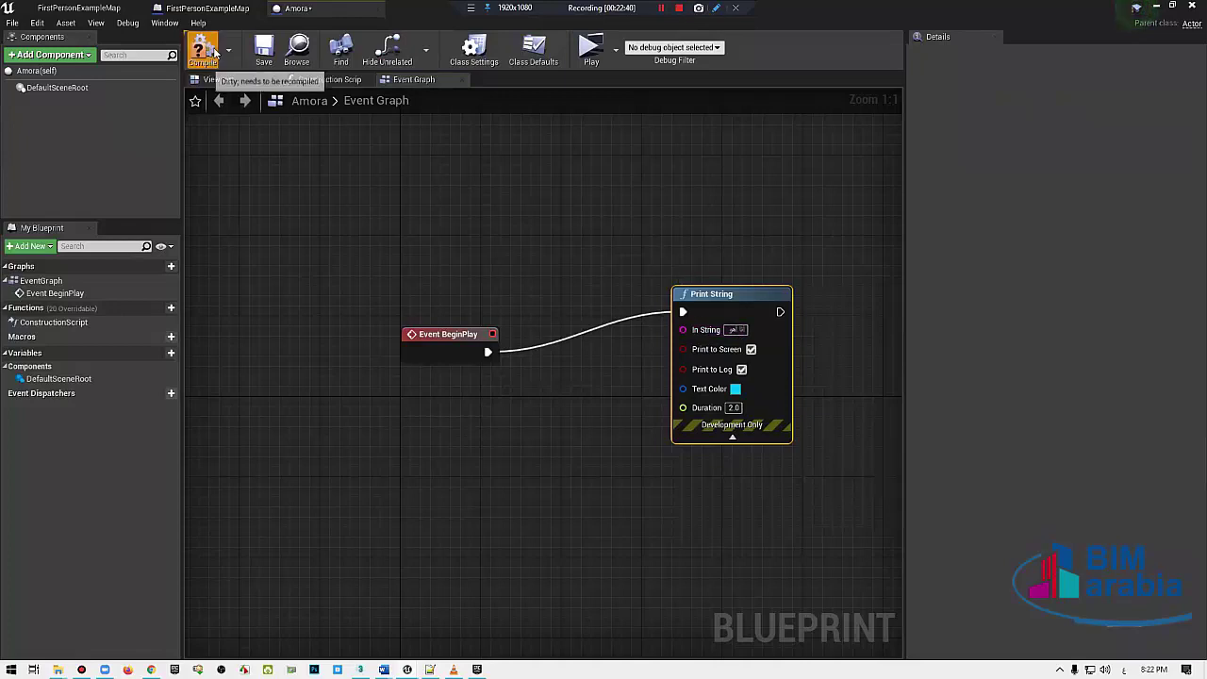
click(266, 55)
Step: Switch to FirstPersonExampleMap and run a quick play test
click(117, 7)
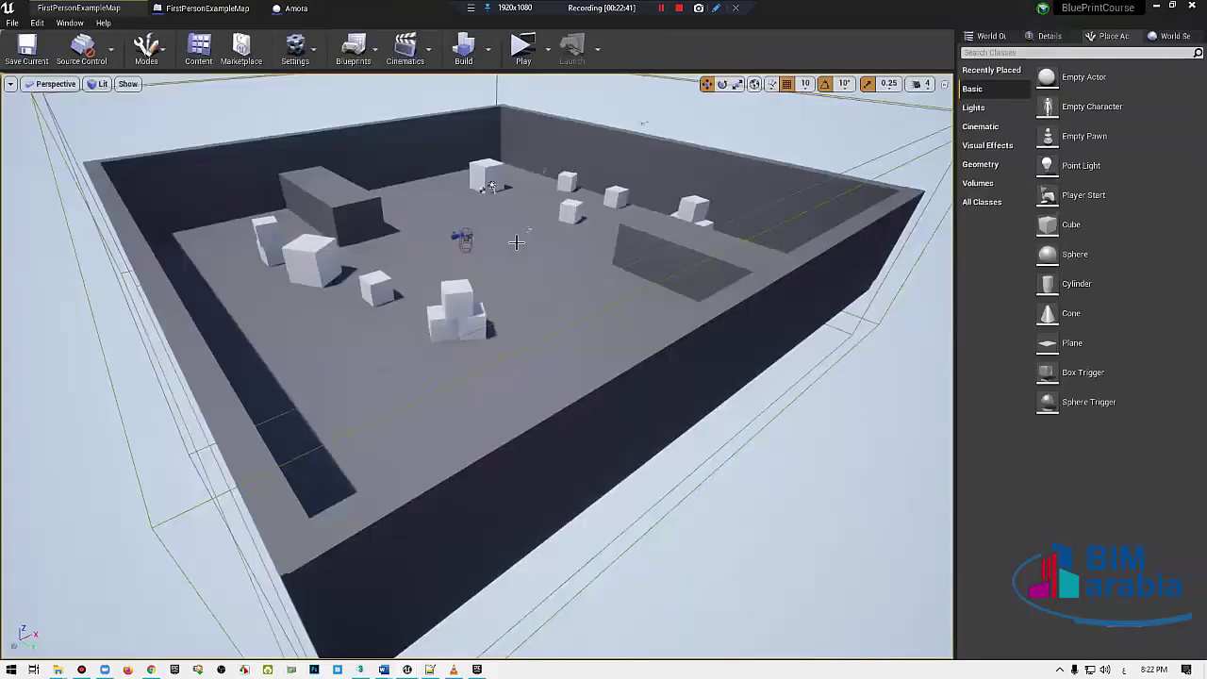
right_drag(518, 108, 541, 194)
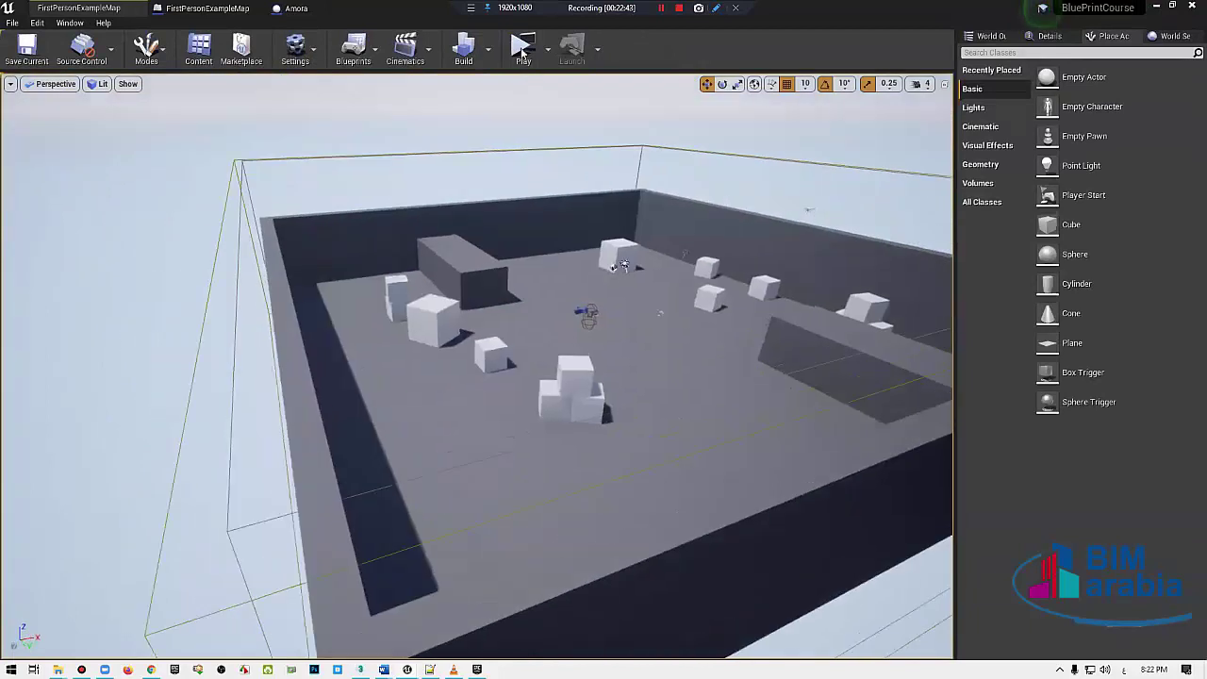
click(523, 47)
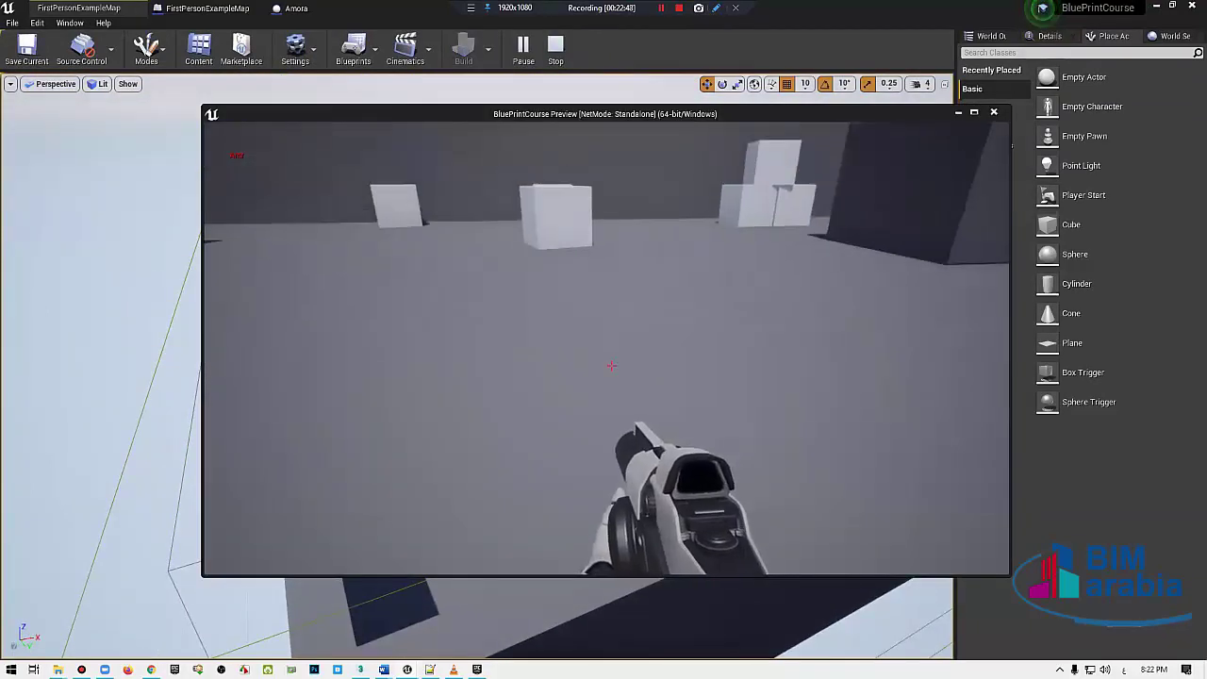
key(Escape)
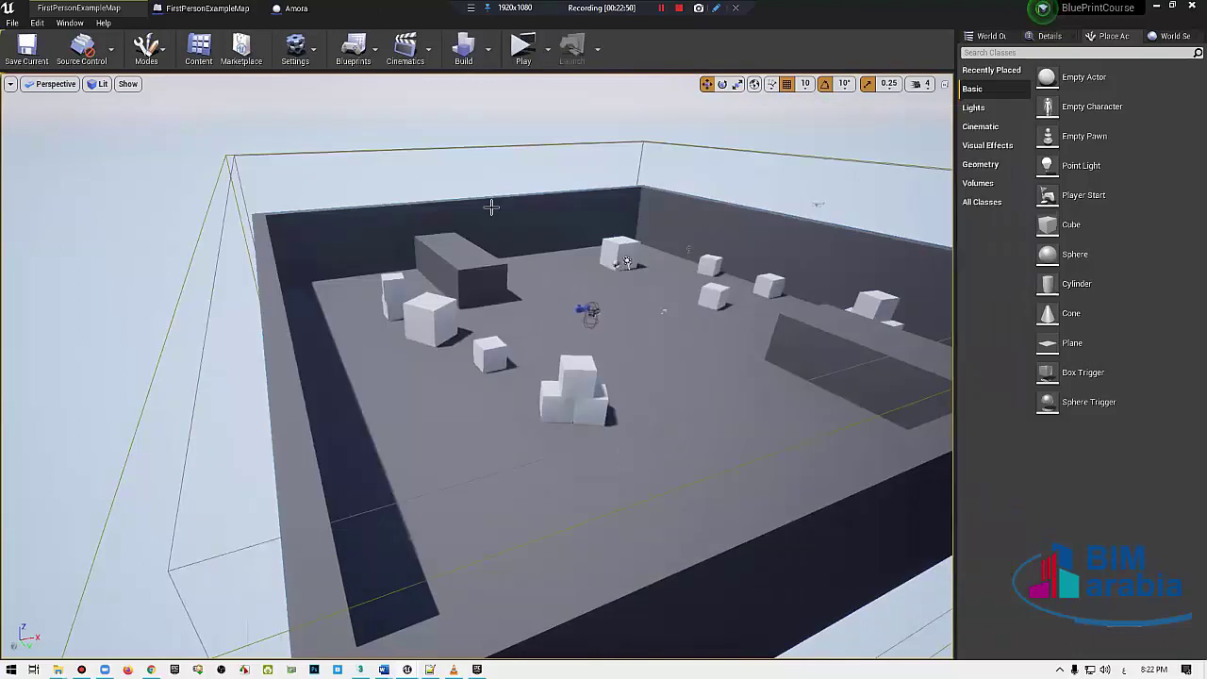
Step: Open and compile the Level Blueprint, then return to the level editor
click(351, 49)
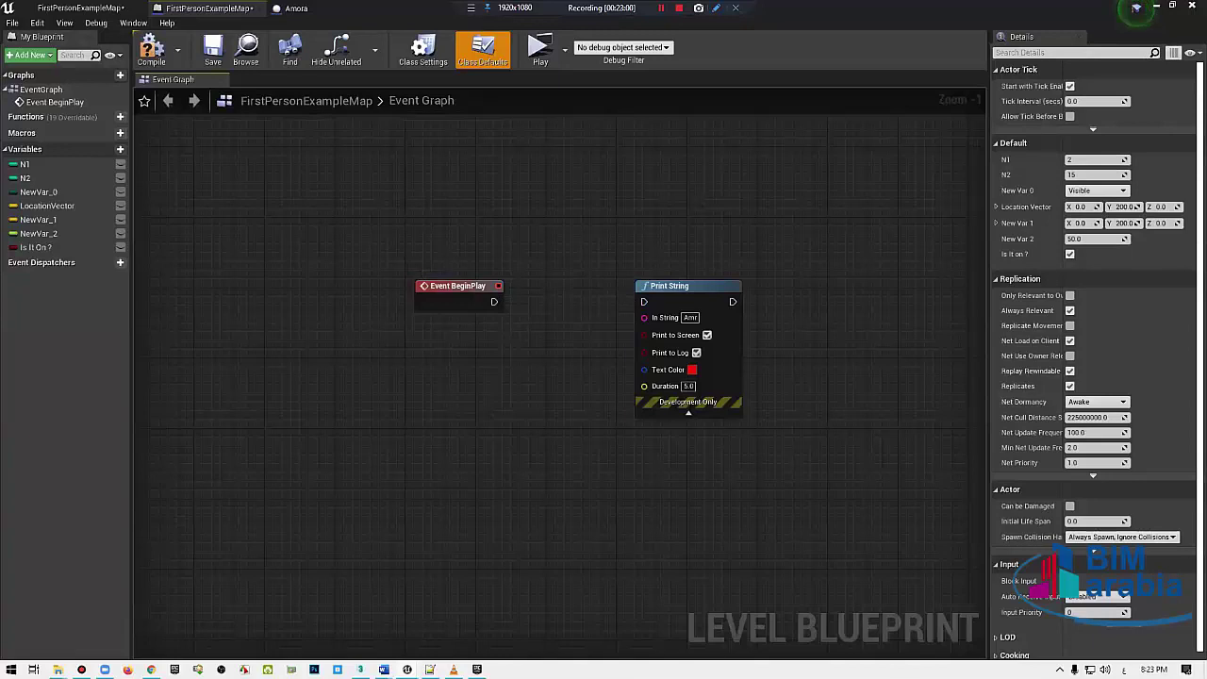
click(153, 51)
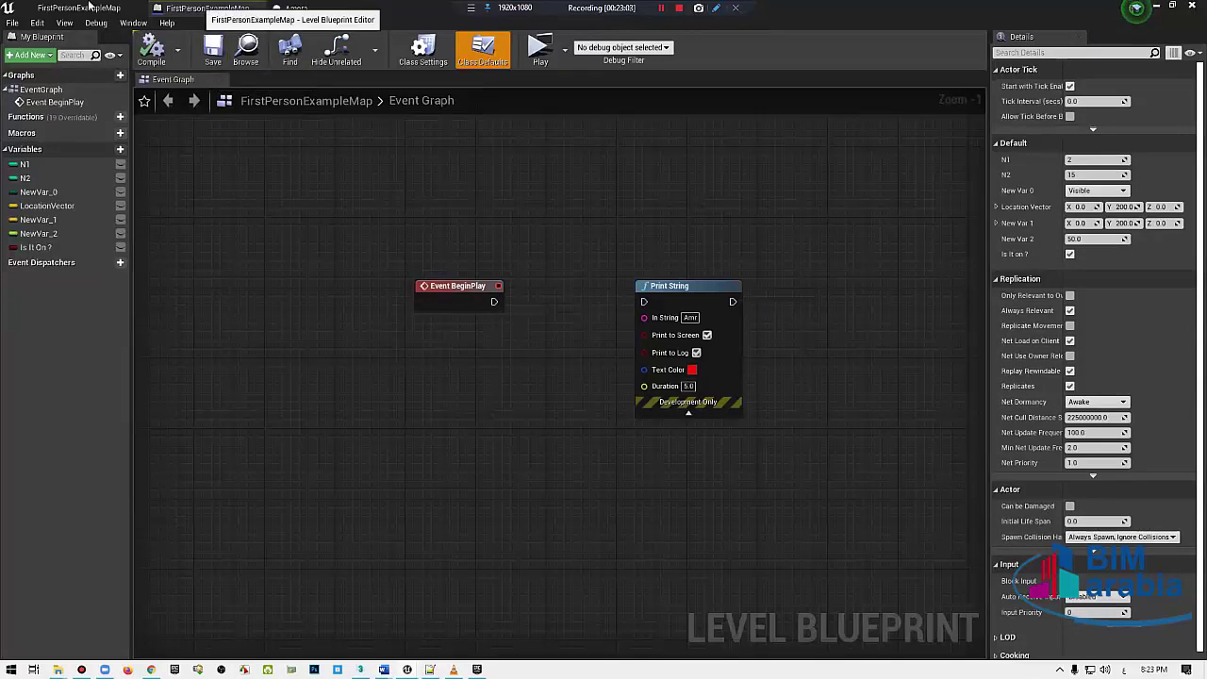
click(87, 8)
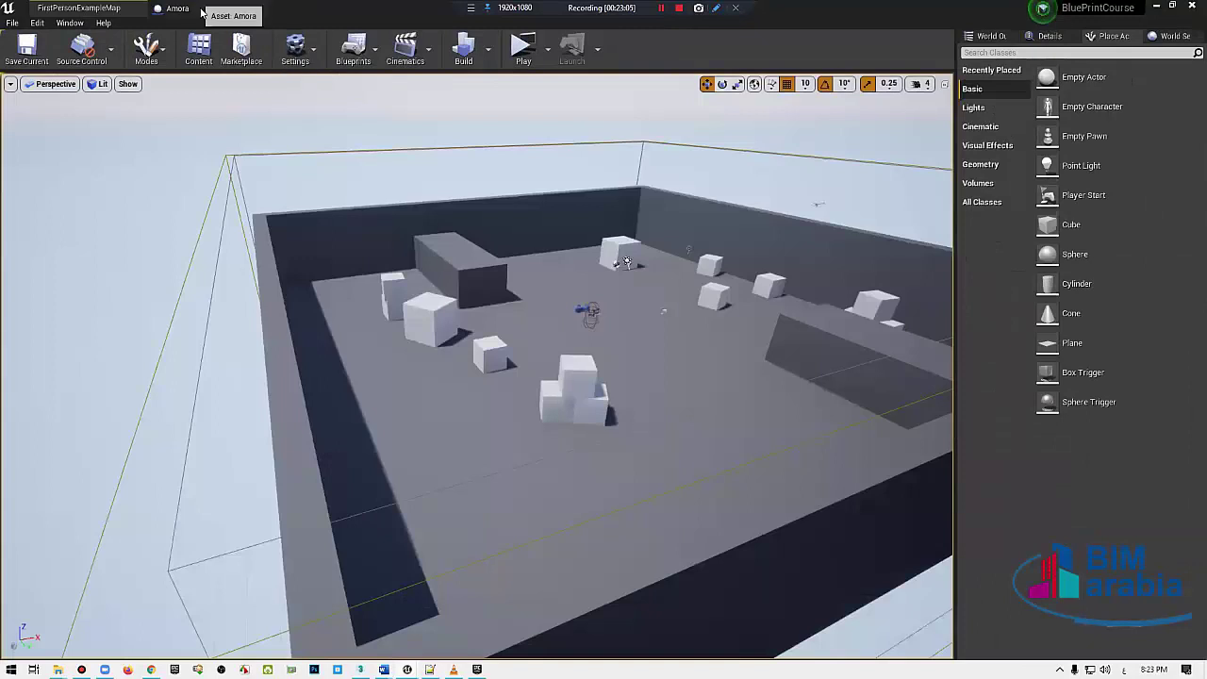
click(202, 9)
click(78, 7)
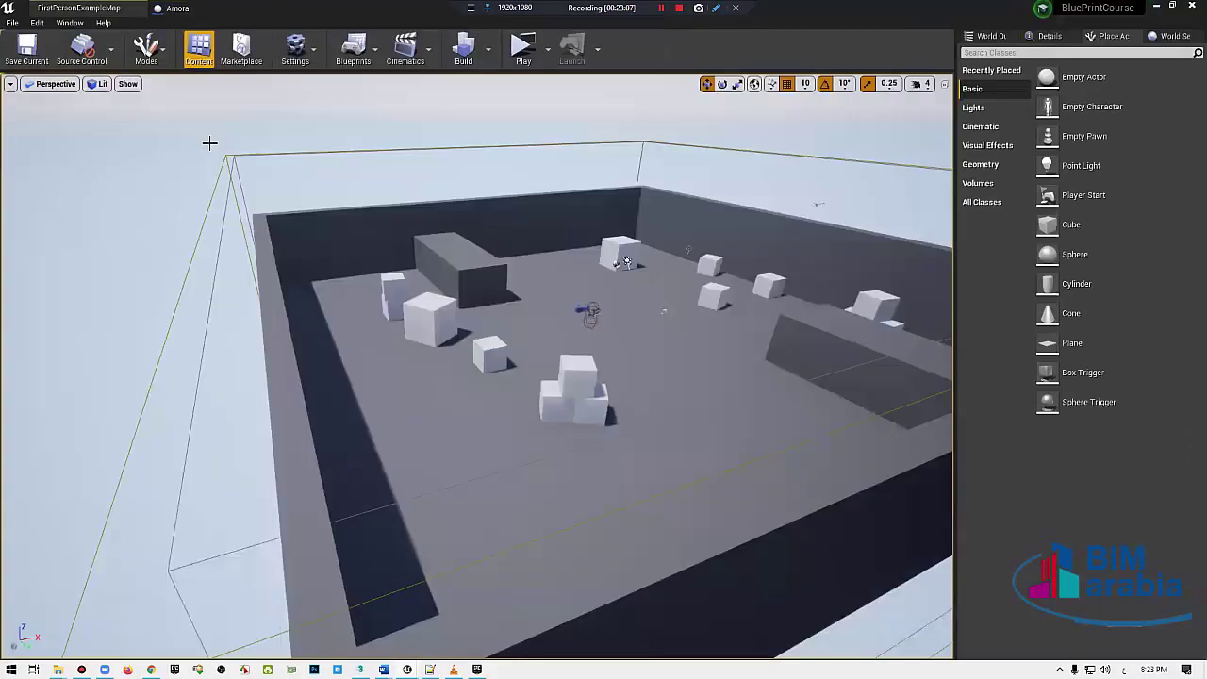
Step: Show the Content Browser and play-test the level once more
click(198, 52)
click(522, 47)
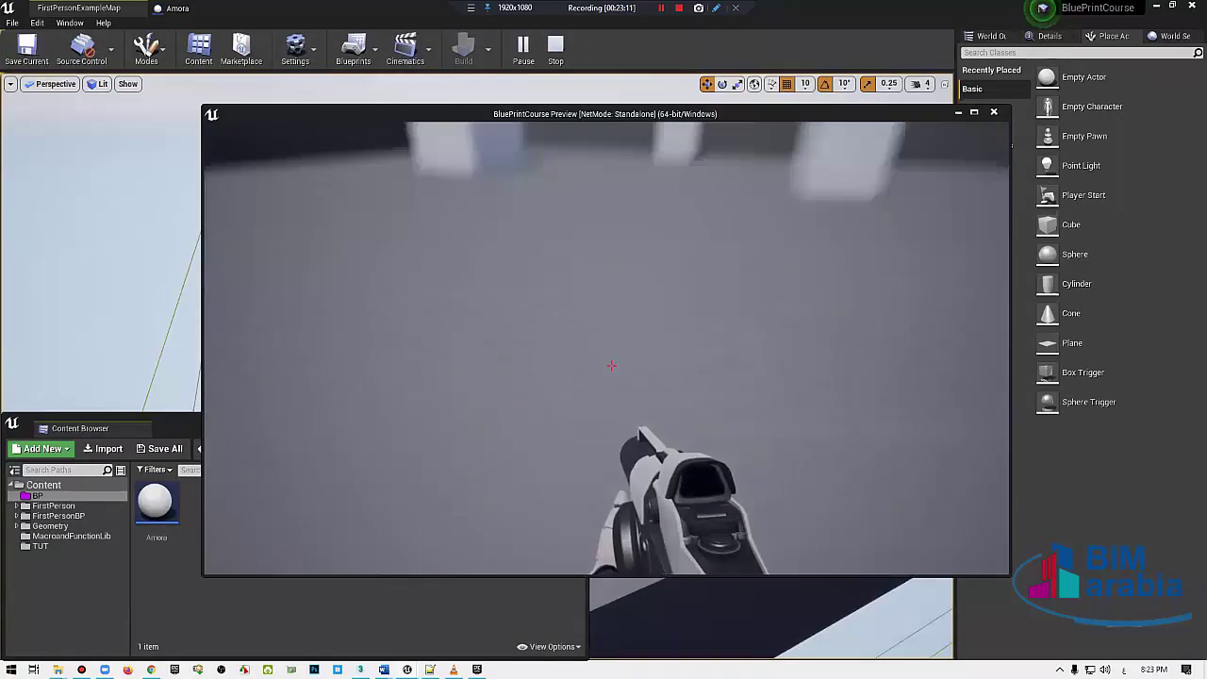
key(Escape)
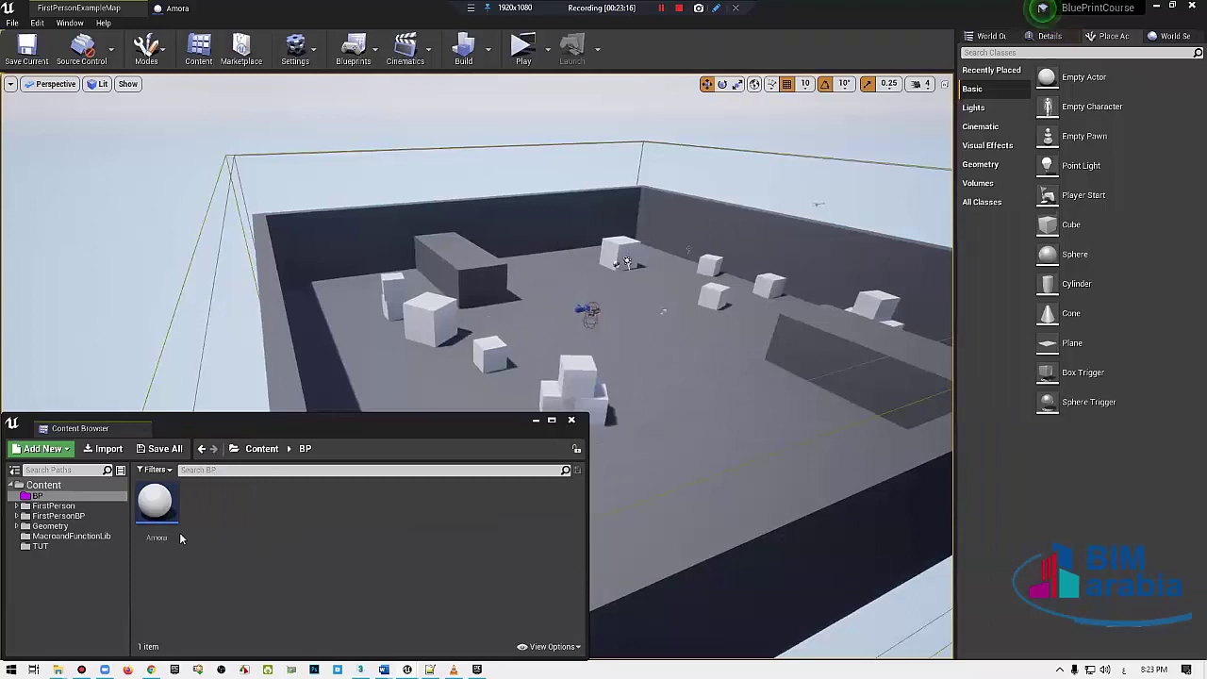
right_drag(717, 491, 716, 453)
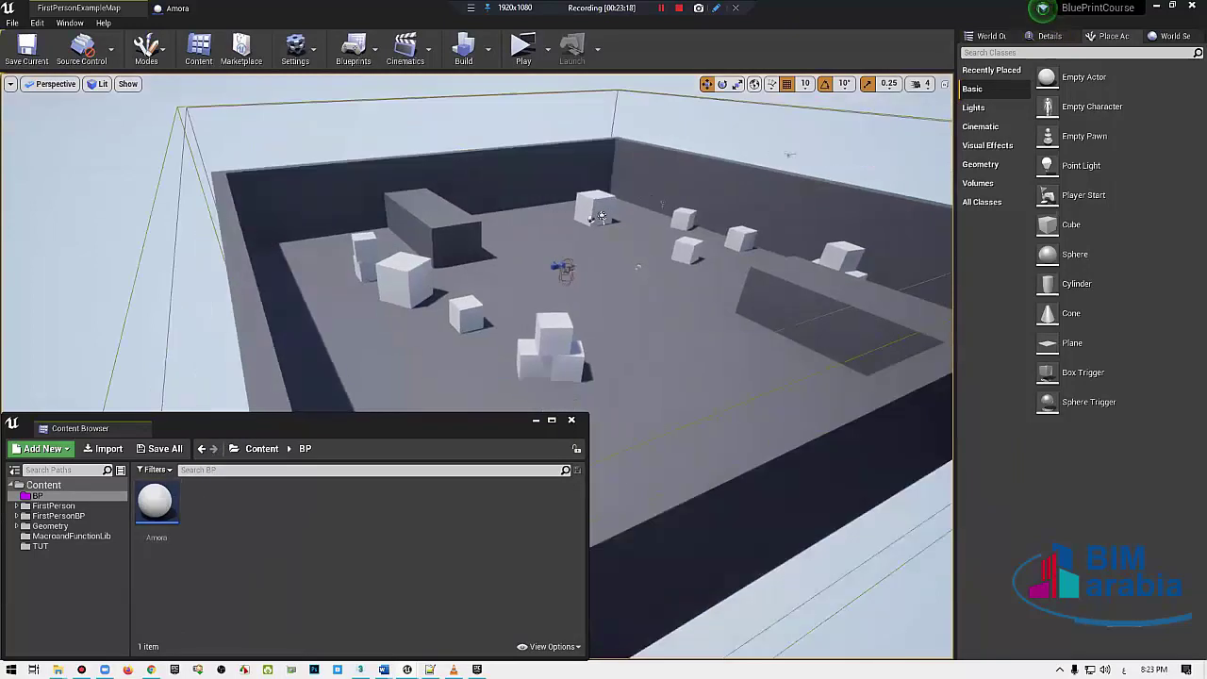
right_drag(627, 283, 627, 254)
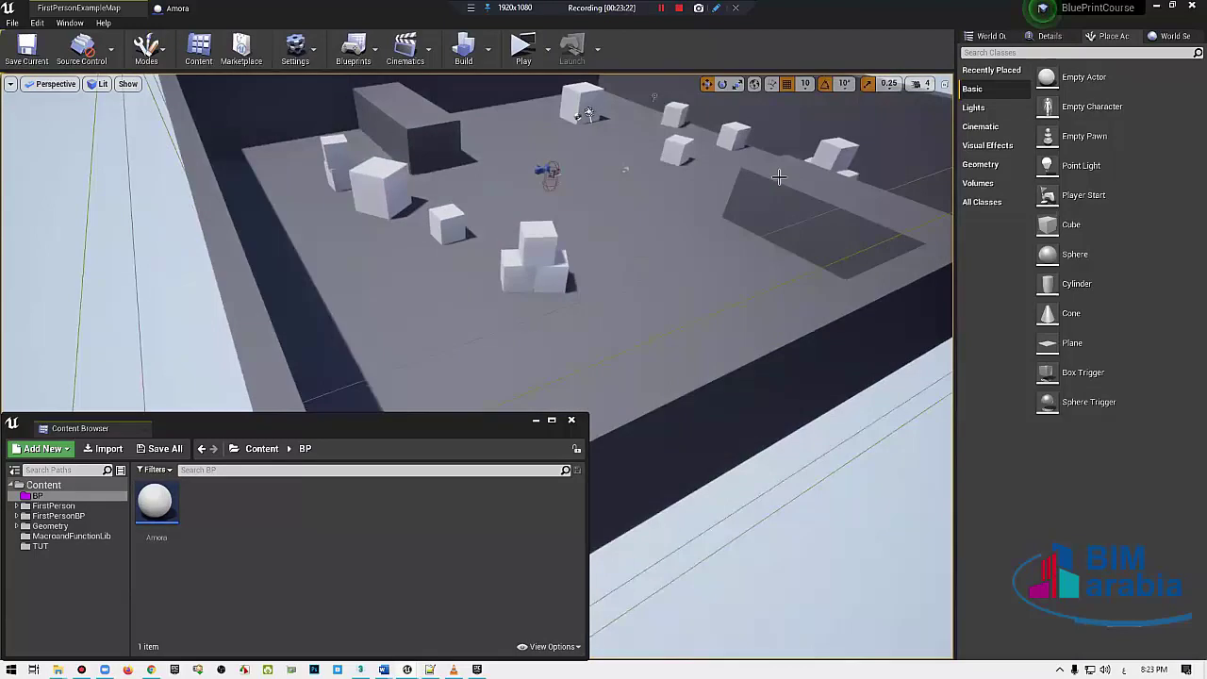
right_drag(627, 254, 627, 226)
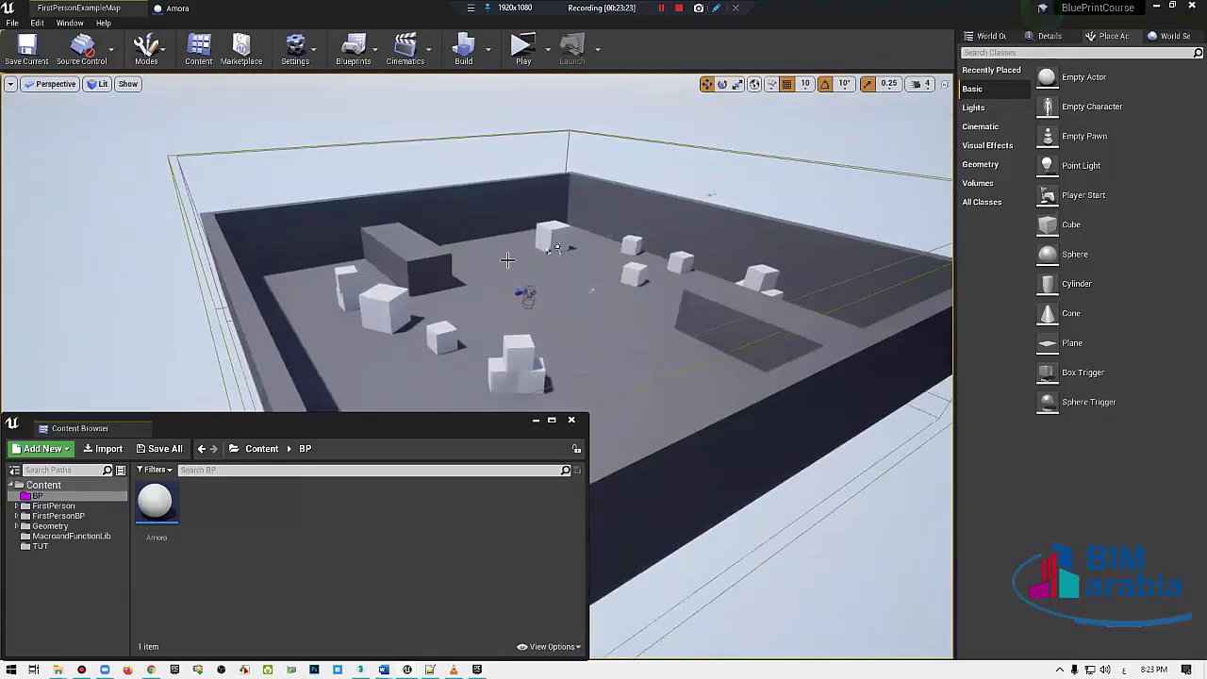
click(354, 45)
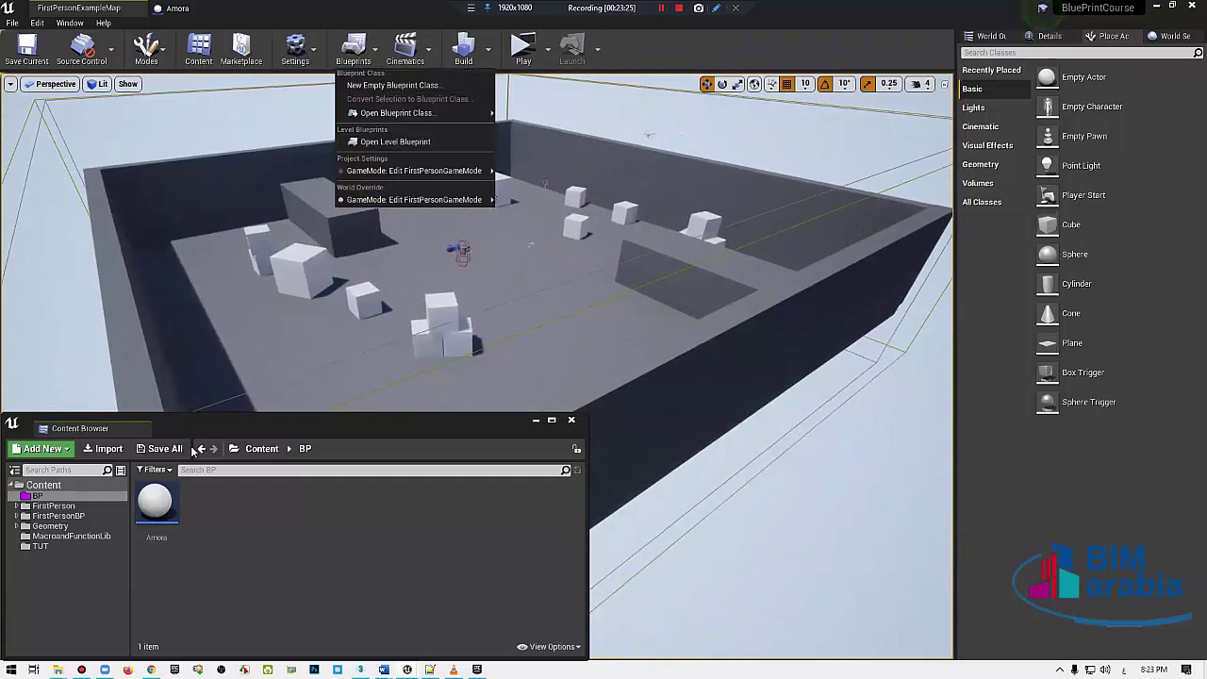
click(158, 503)
drag(158, 503, 165, 505)
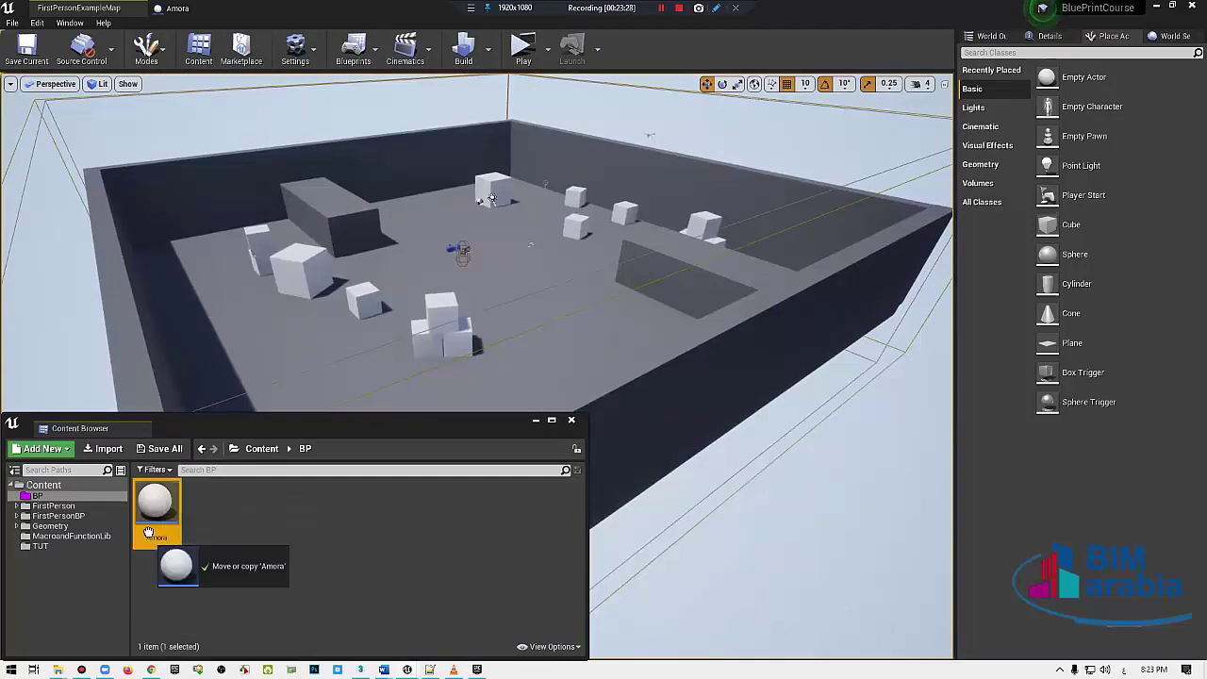
click(165, 504)
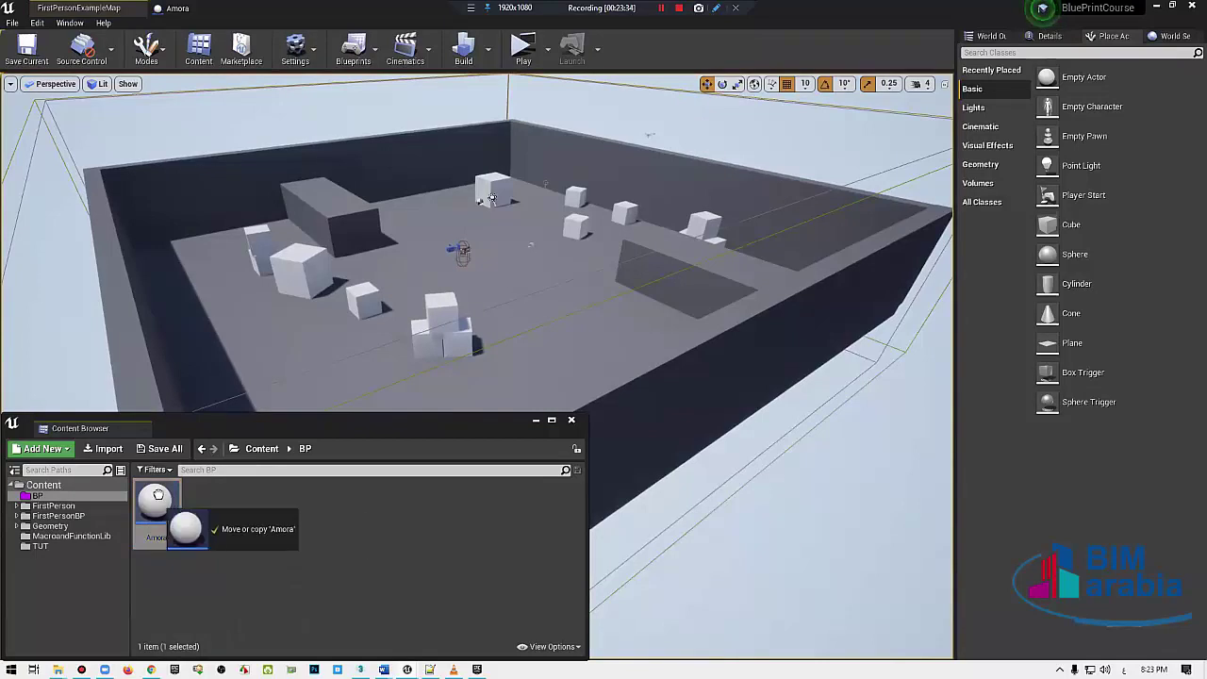
Step: Drop an Amora actor into FirstPersonExampleMap, play-test it, then return to Amora's Event Graph
drag(507, 304, 496, 292)
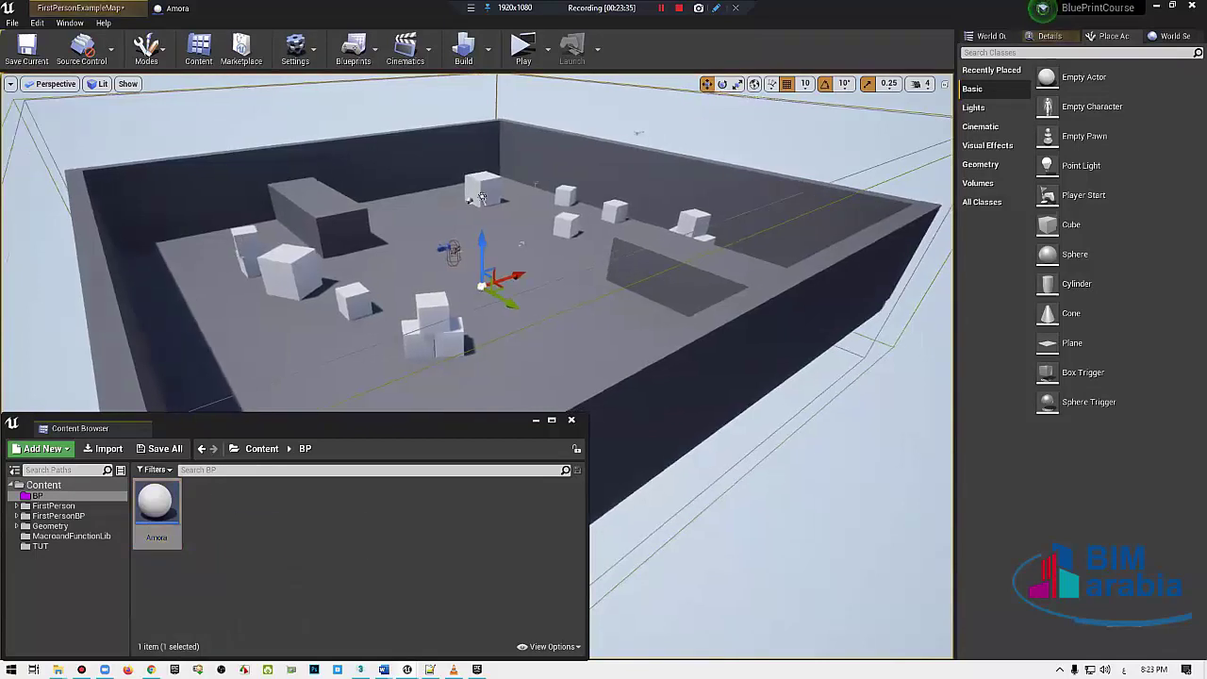
click(523, 49)
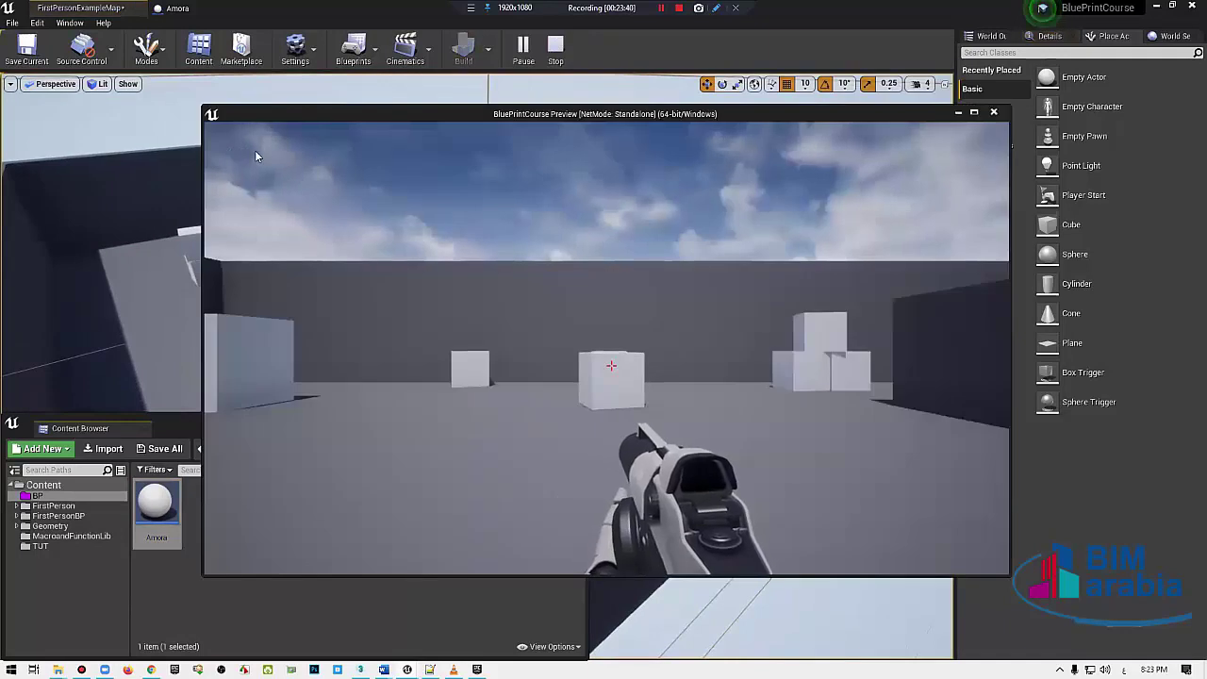
key(Escape)
click(178, 7)
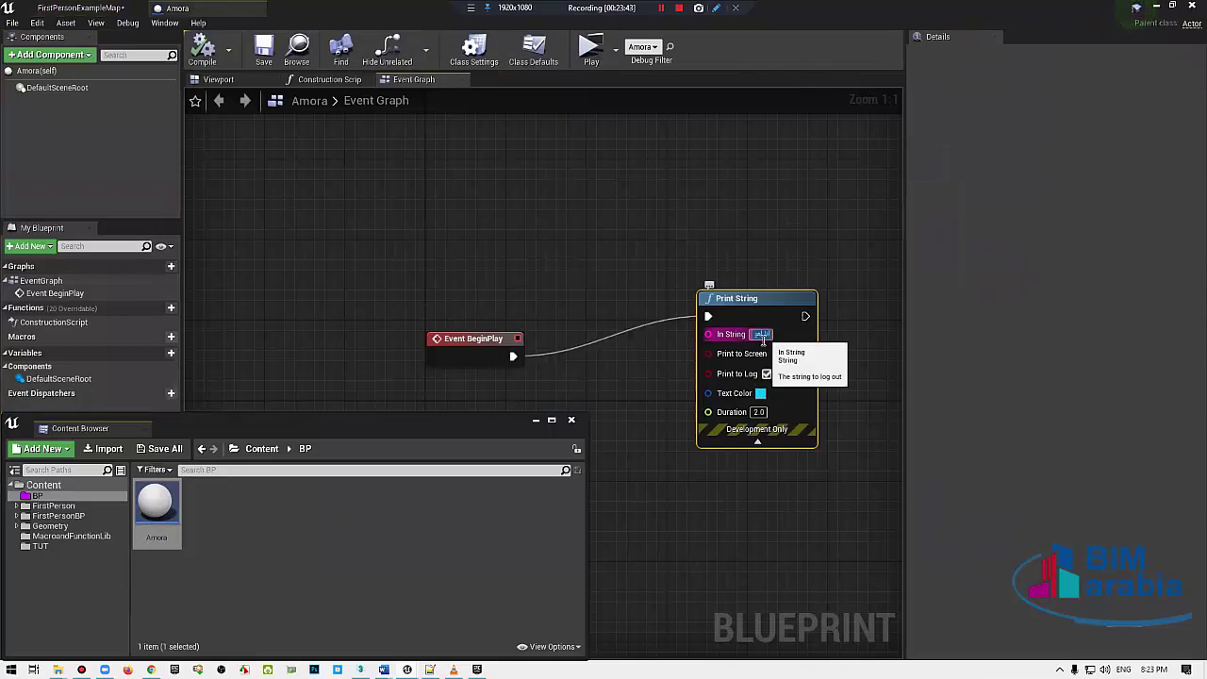
Step: Set the Print String message to 'AStudio' and its text colour to green
click(762, 335)
text(ASdsfdol)
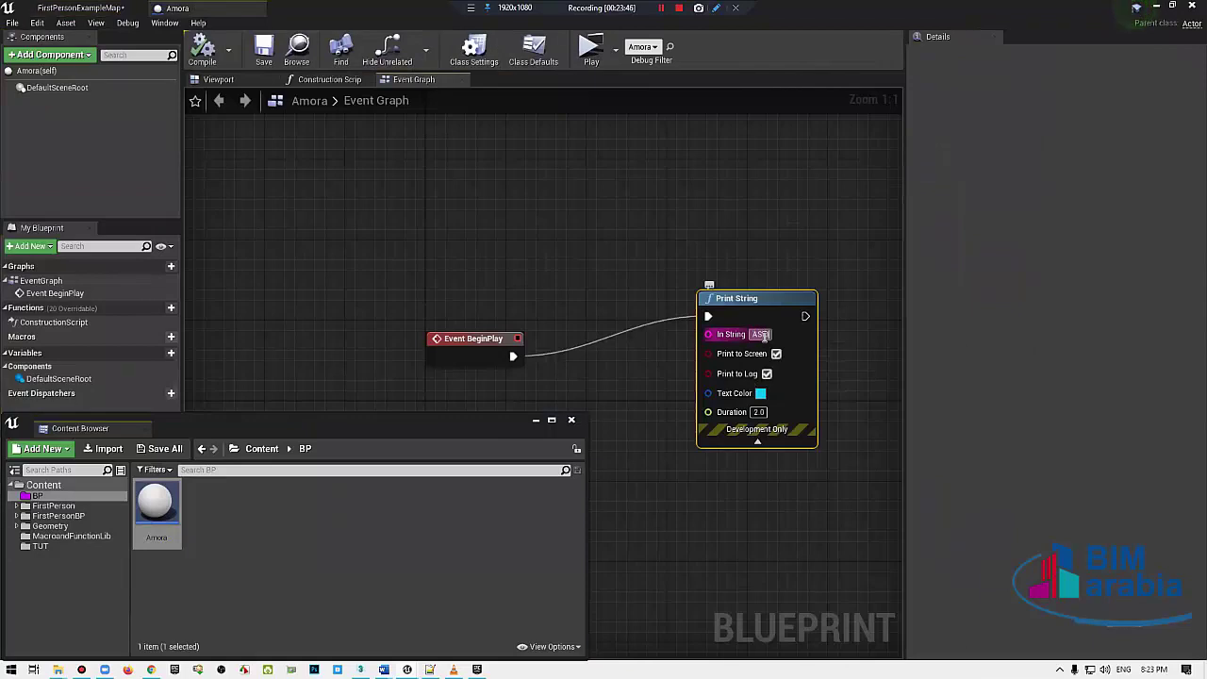
click(761, 394)
drag(804, 417, 810, 479)
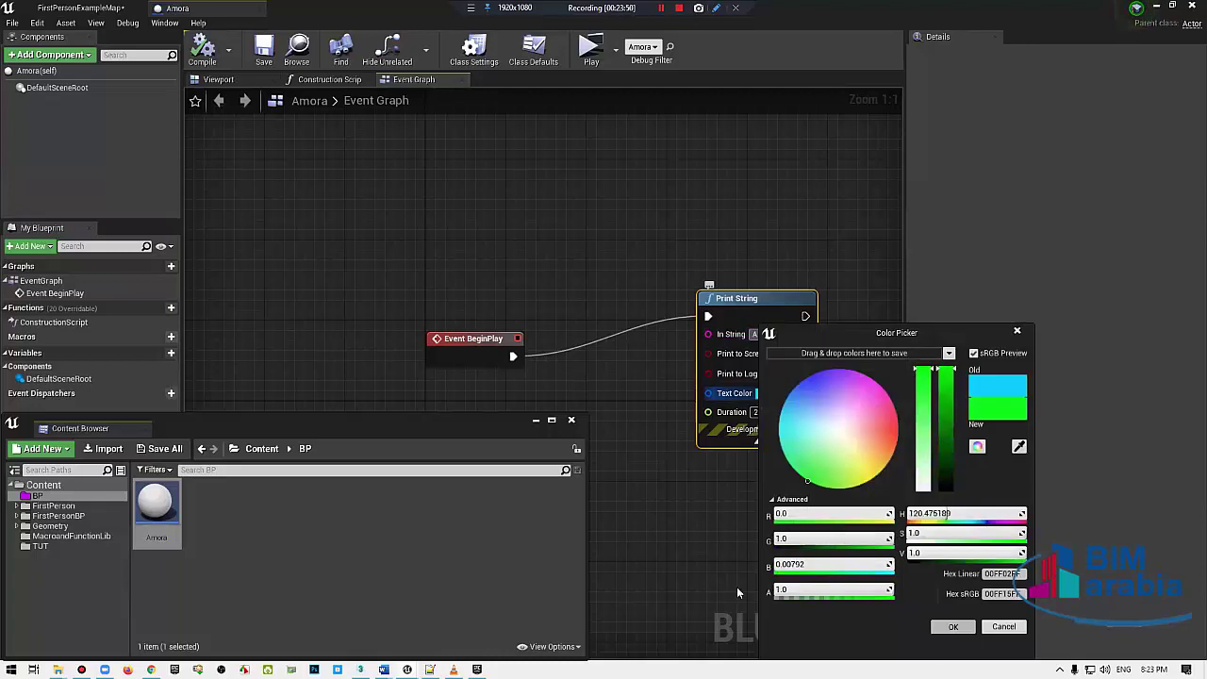
click(953, 627)
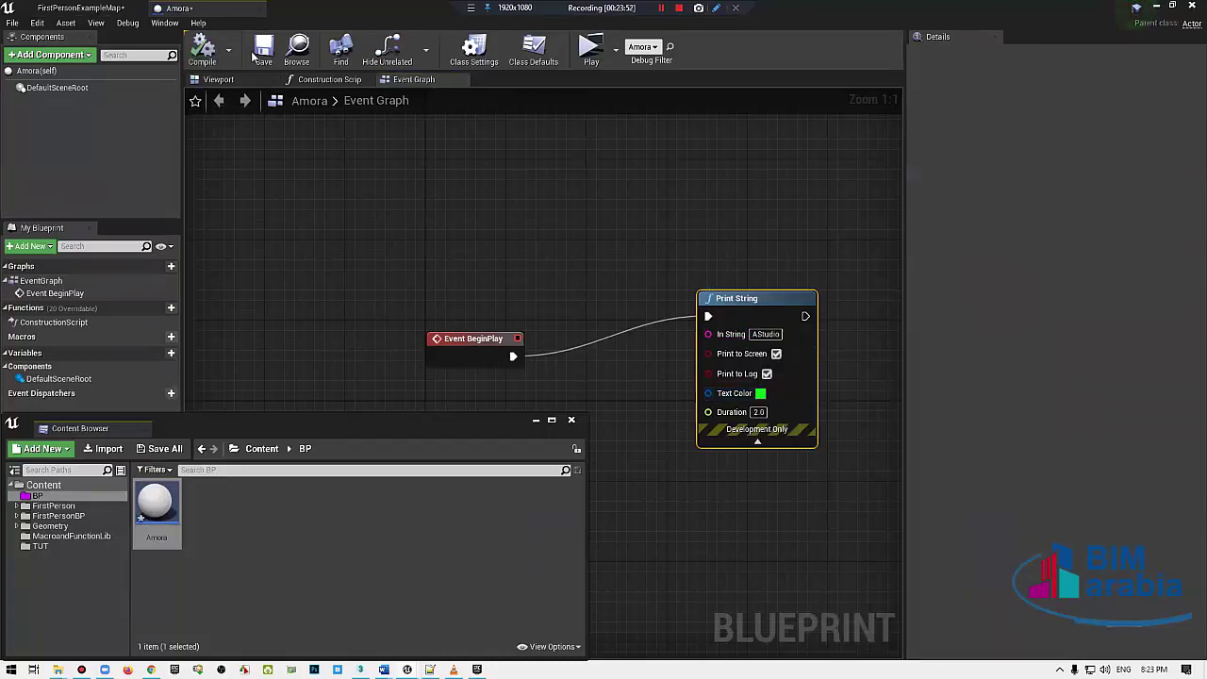
Step: Play FirstPersonExampleMap to check the message, then go back to Amora's graph
click(80, 8)
right_drag(472, 236, 507, 104)
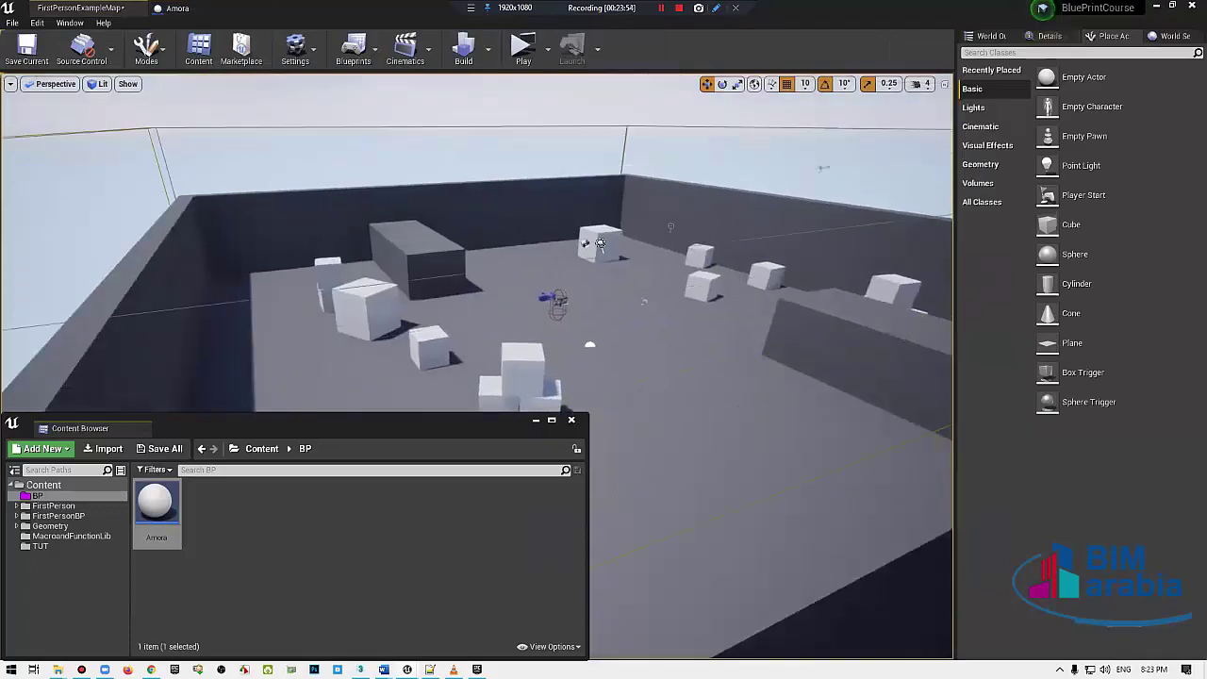
click(523, 47)
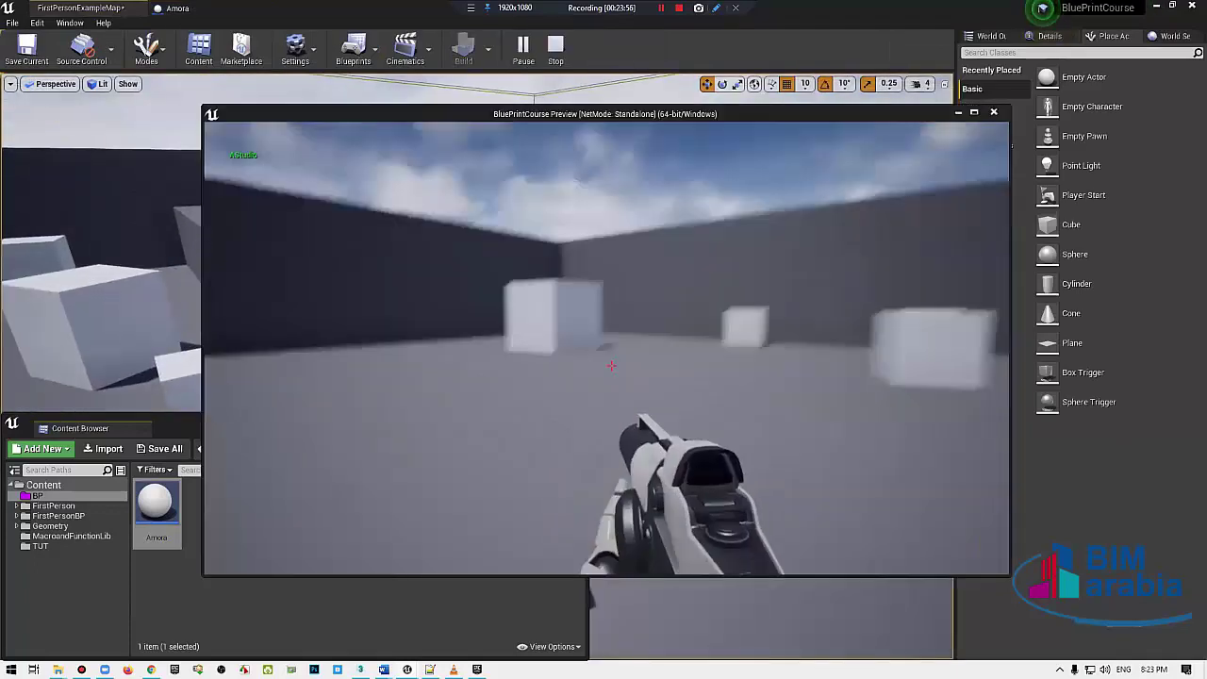
key(Escape)
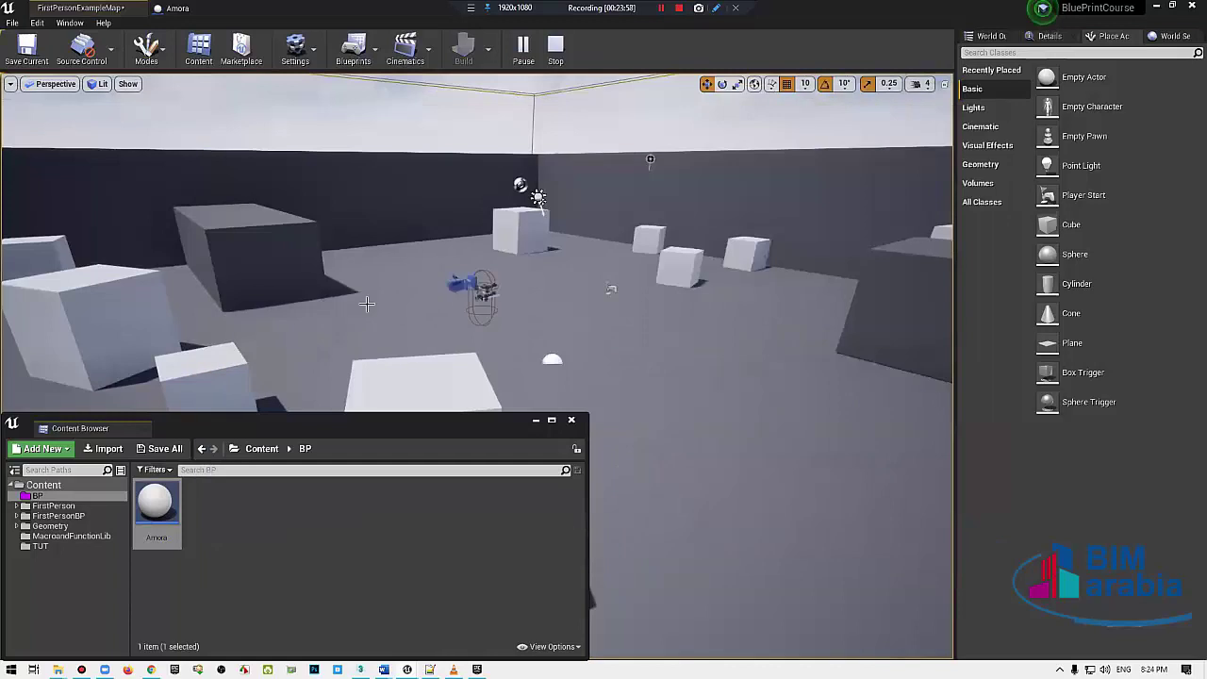
click(177, 8)
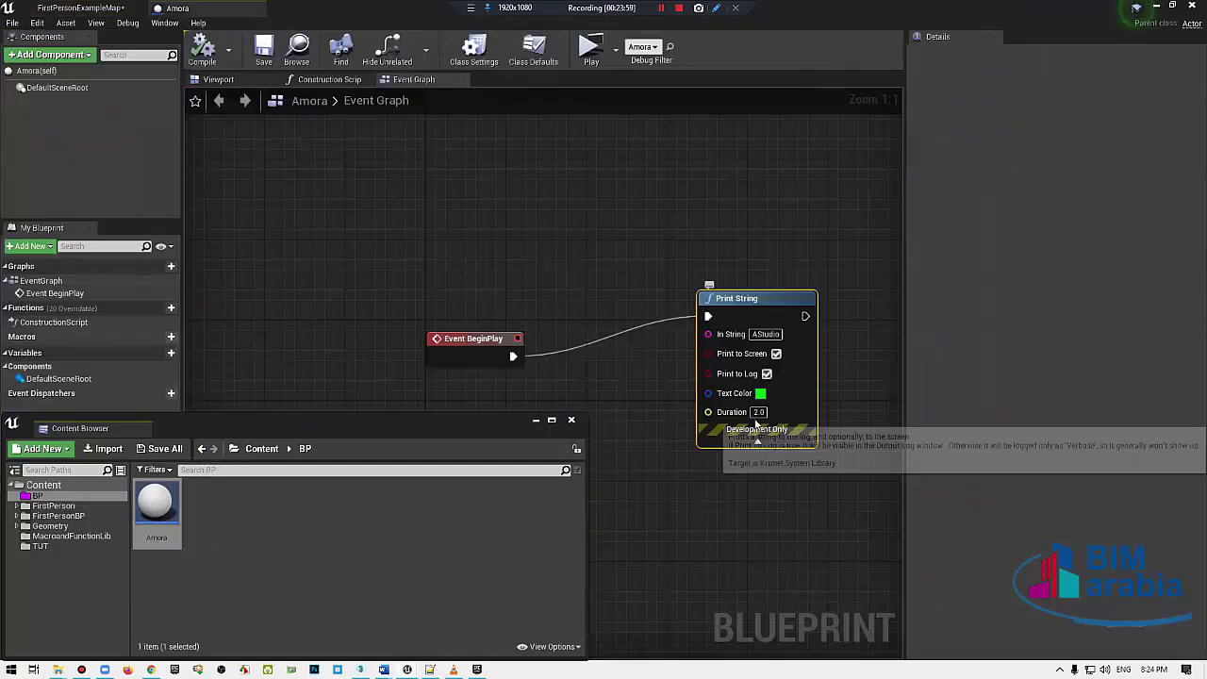
Step: Set the Print String duration to 5 seconds
click(759, 412)
text(5)
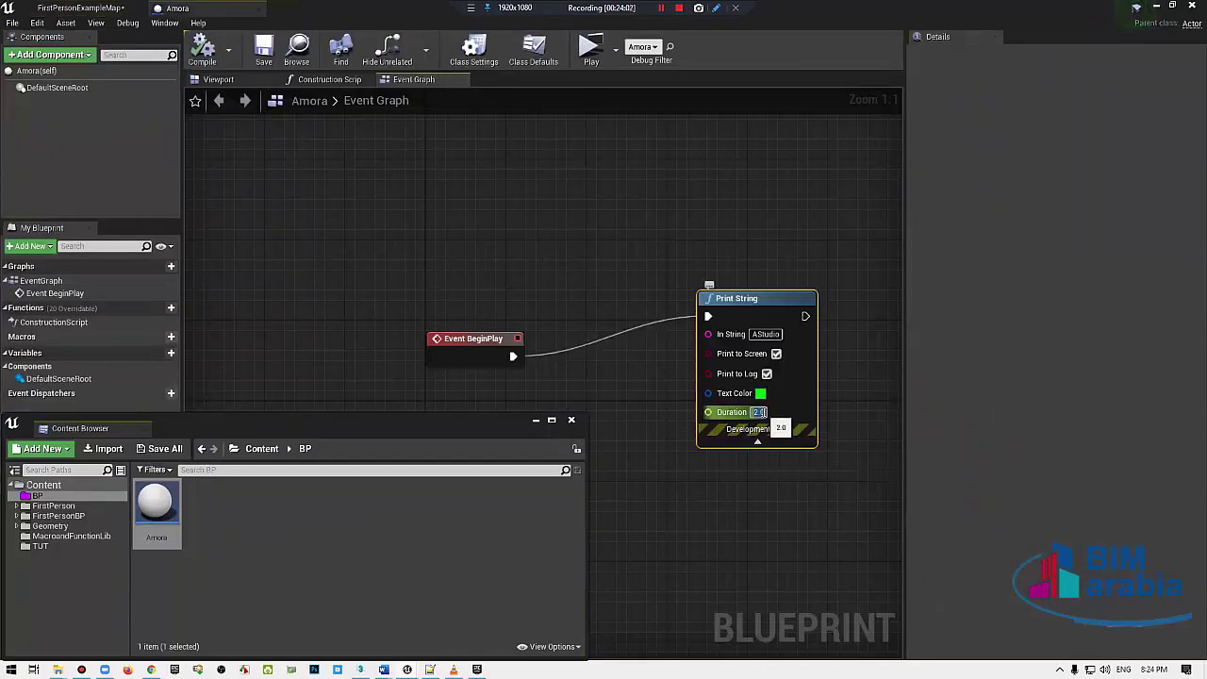
key(Return)
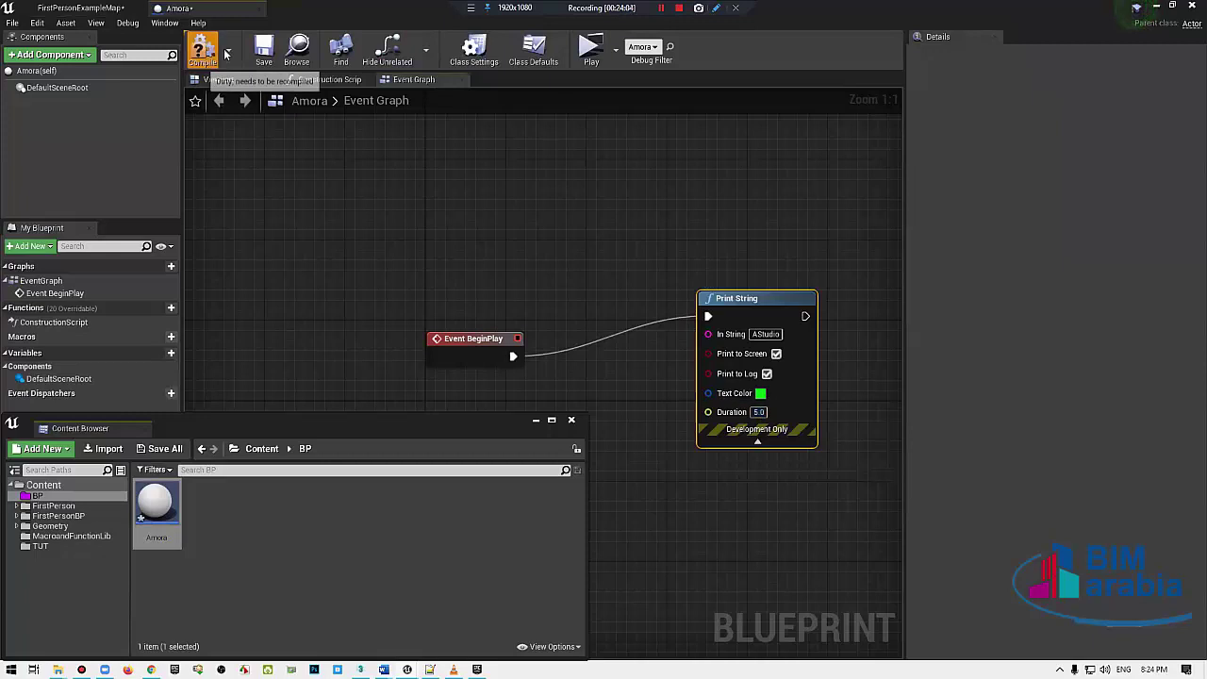
Step: Play the level standalone, walk forward to see AStudio printed, then stop
click(85, 8)
click(521, 45)
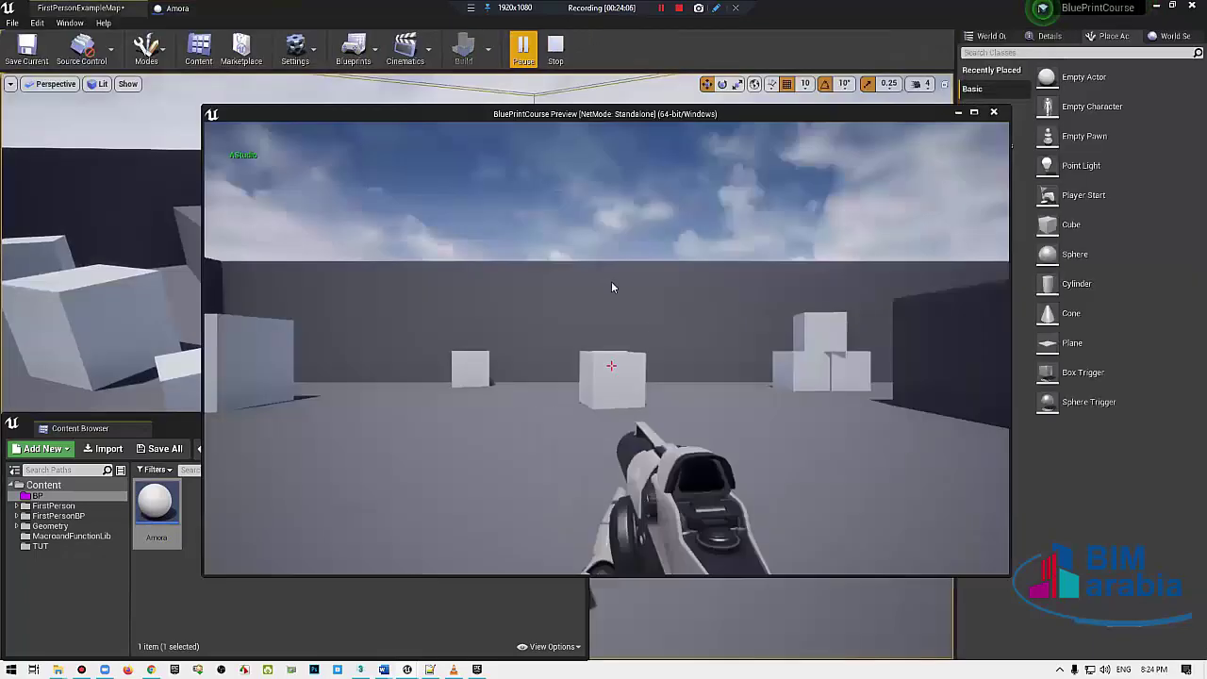
key(w)
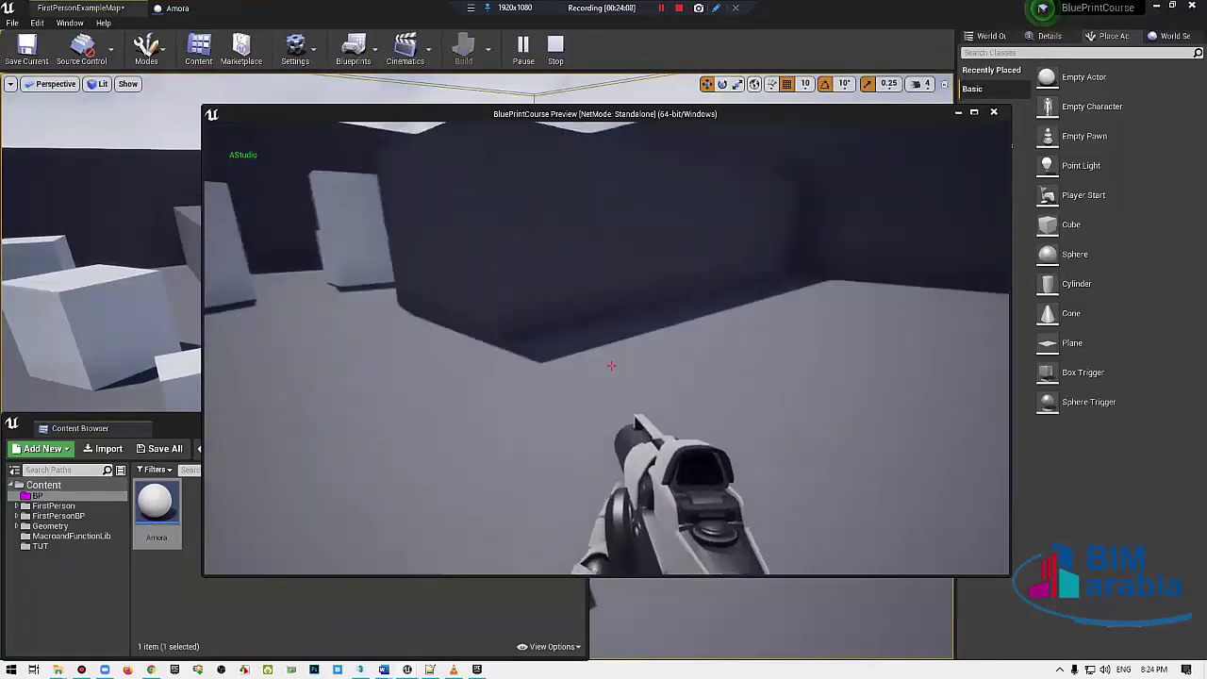
key(w)
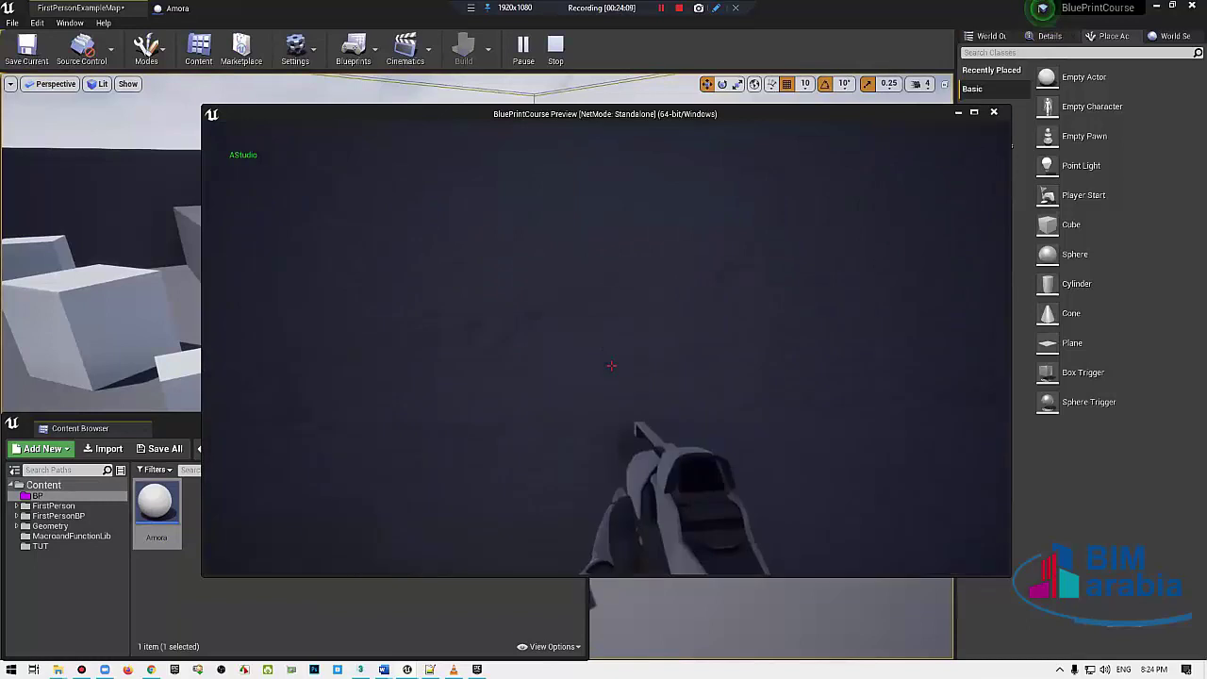
key(Escape)
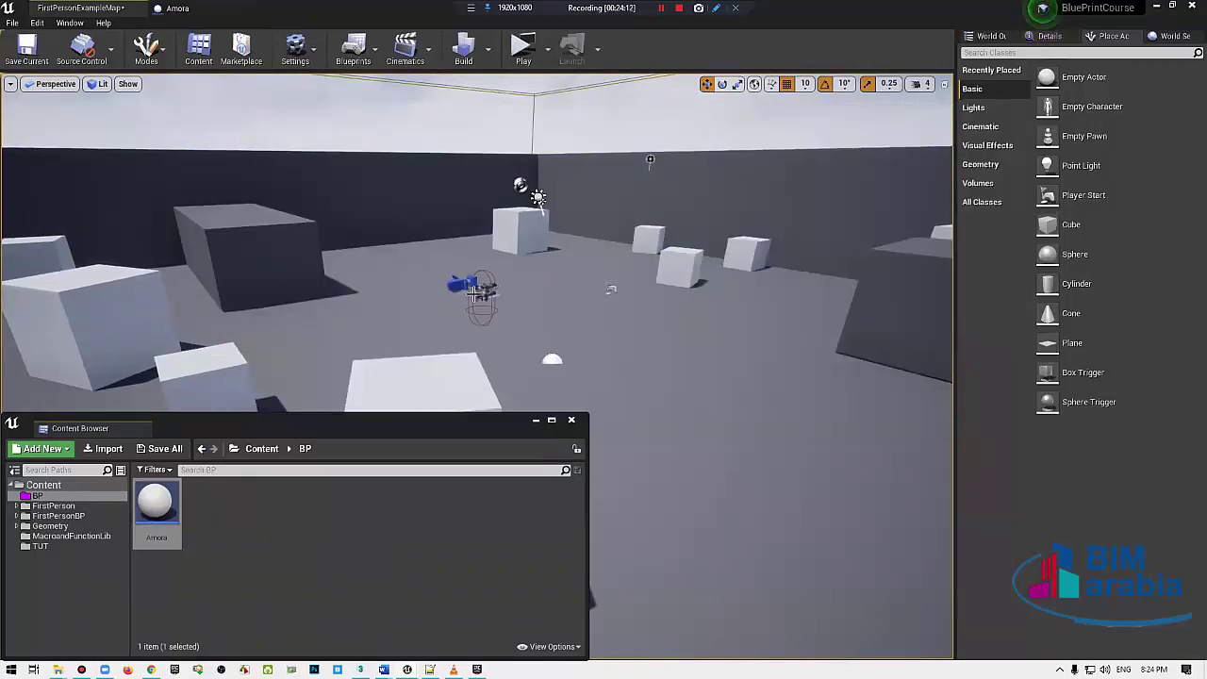
scroll(476, 243, down, 10)
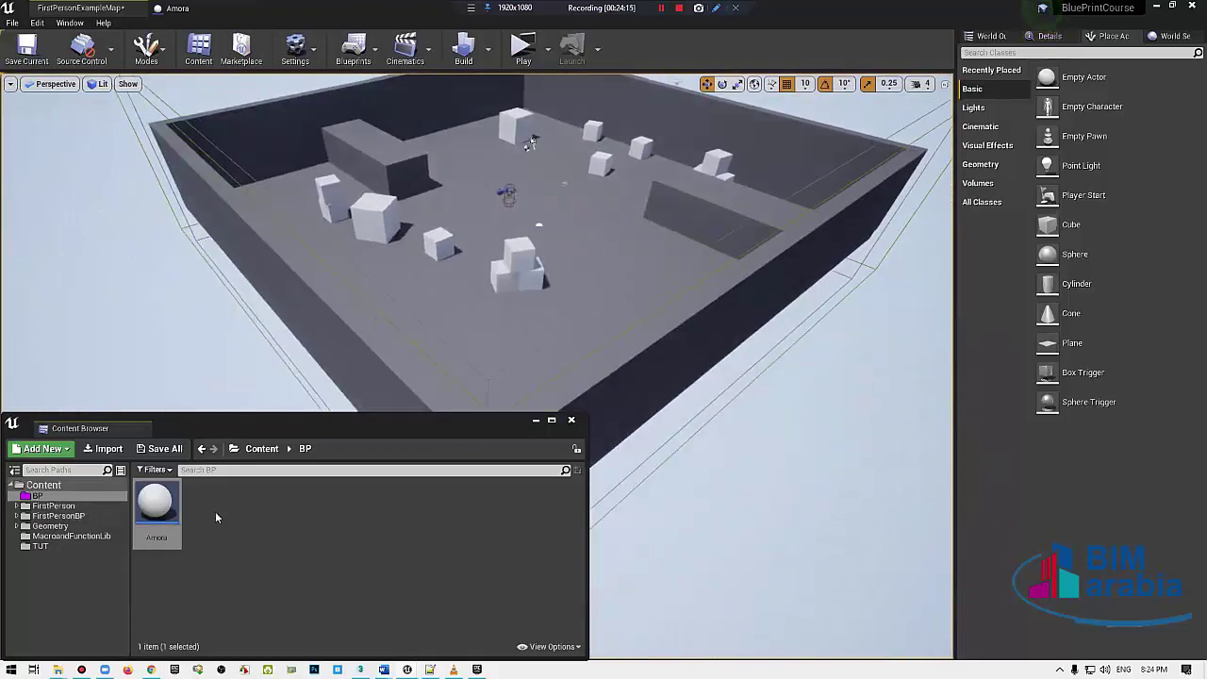
Step: Create a new level named Amoraa and open it without saving the current map
right_click(231, 511)
click(283, 202)
text(Amor)
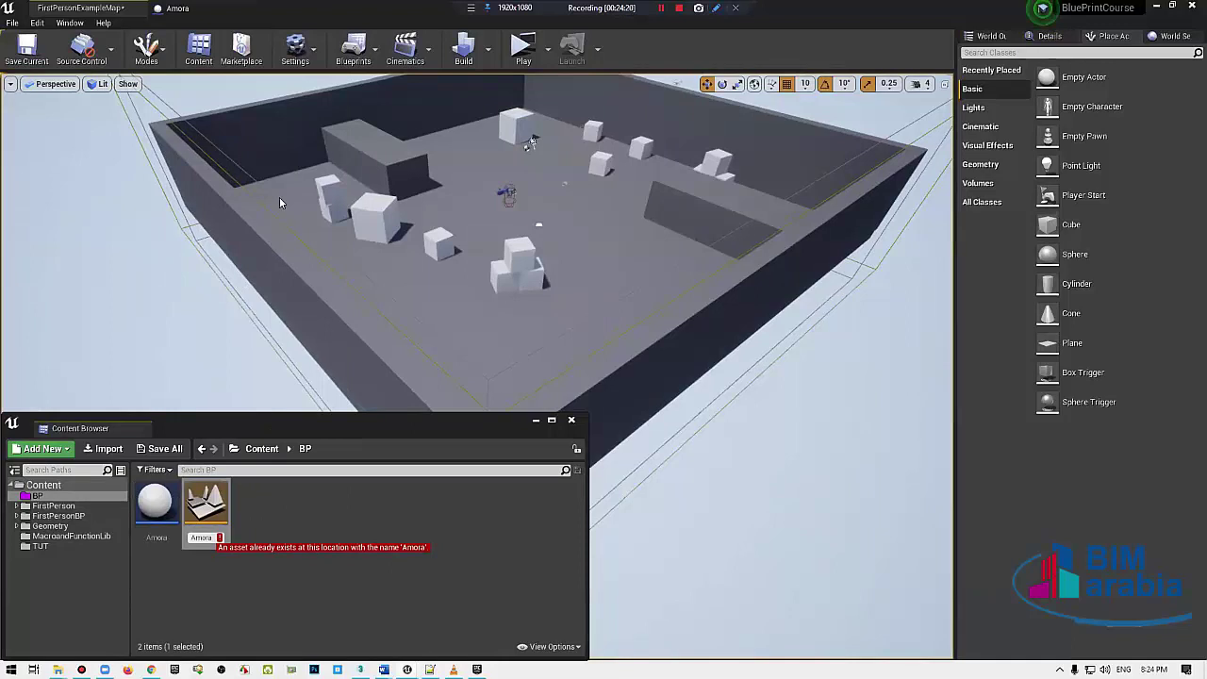
text(a)
key(Return)
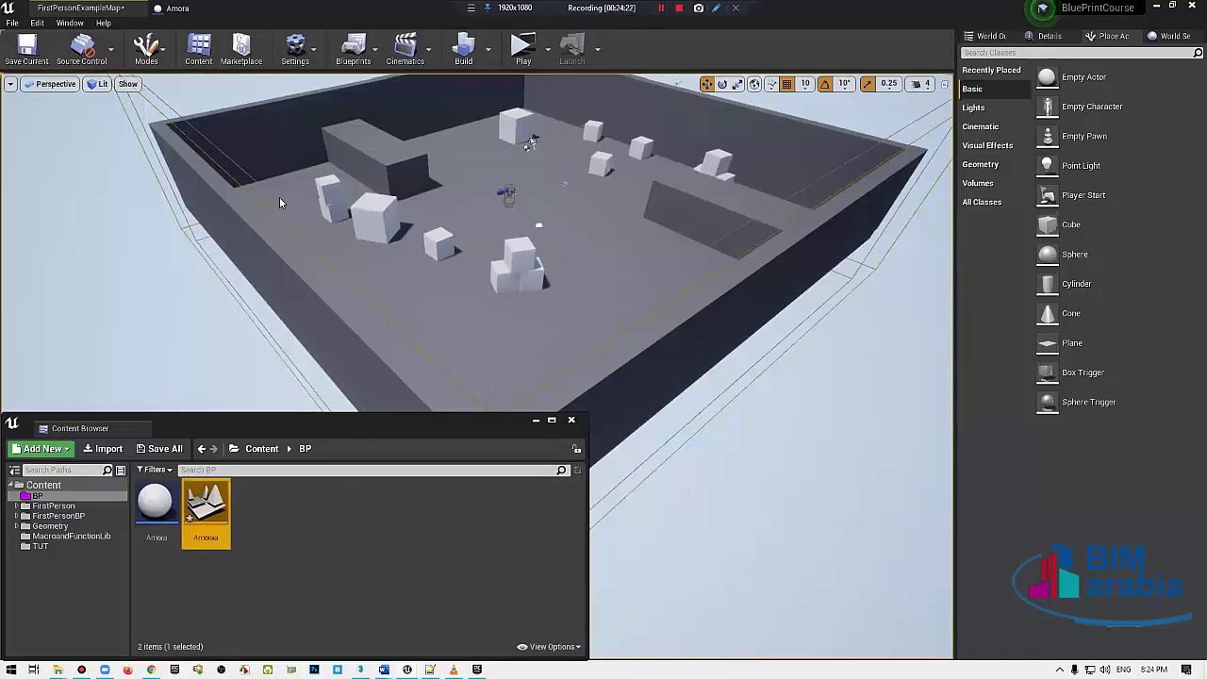
click(157, 510)
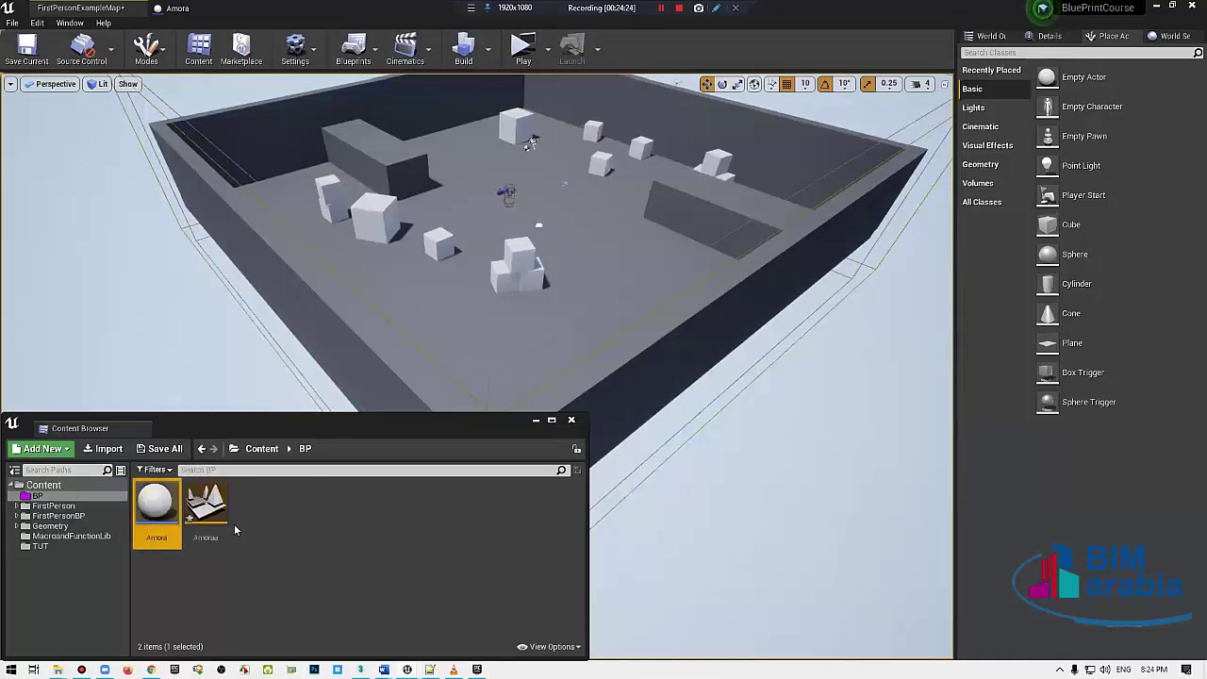
double_click(215, 514)
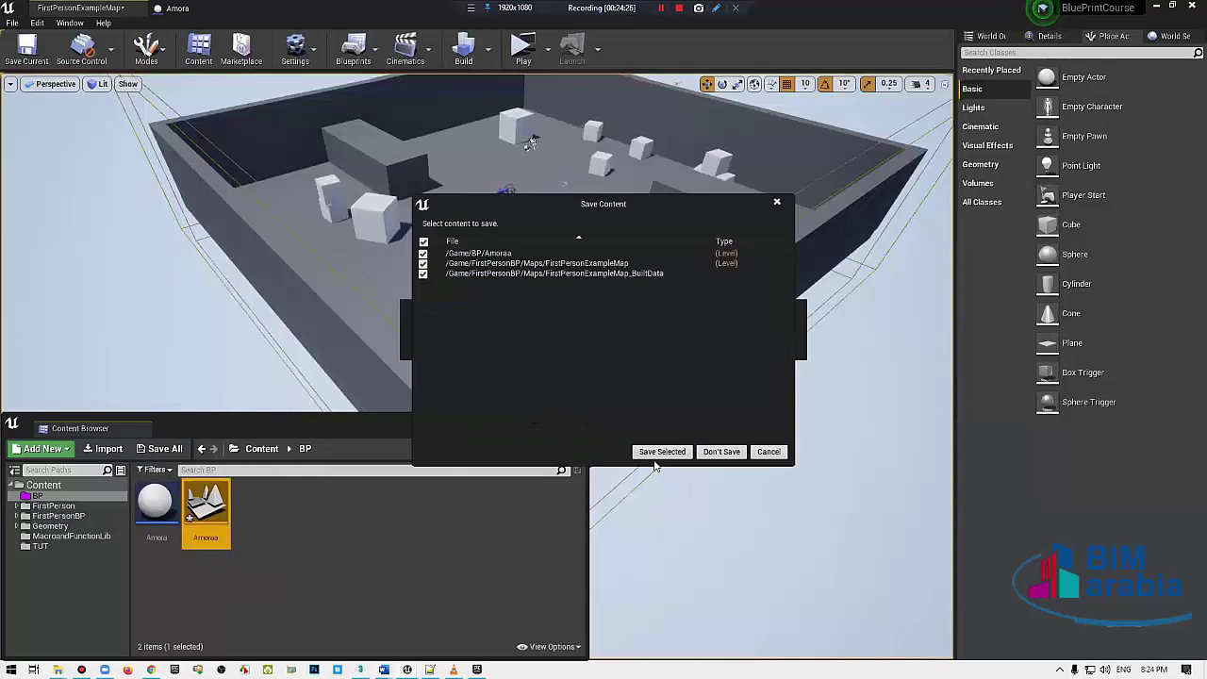
click(722, 452)
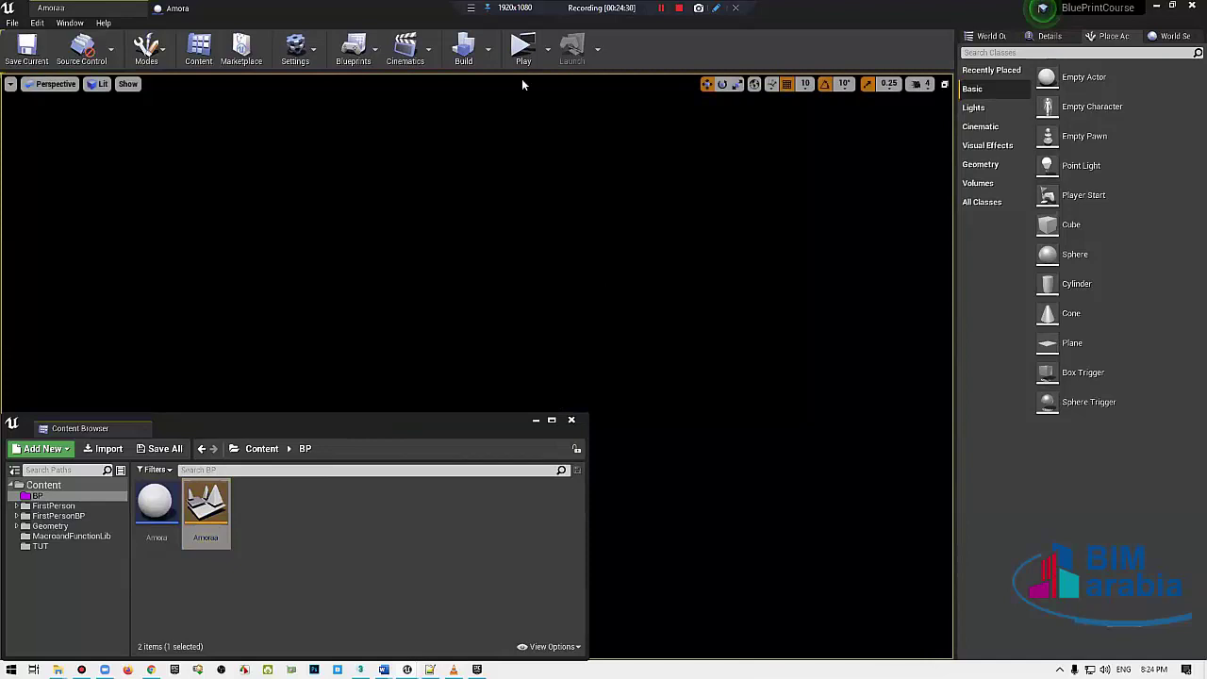
Step: Test the empty level, place Amora in it, play again, then reopen Amora
click(524, 47)
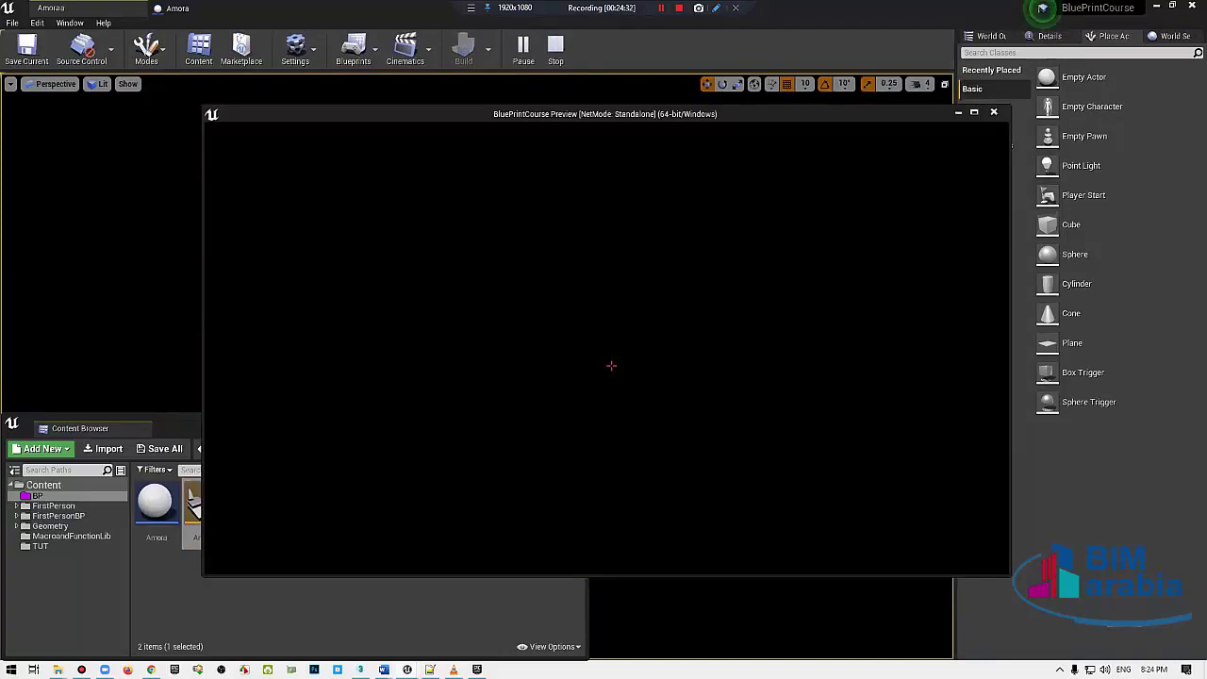
key(Escape)
mouse_move(156, 504)
mouse_down()
mouse_move(257, 392)
mouse_move(522, 354)
mouse_up()
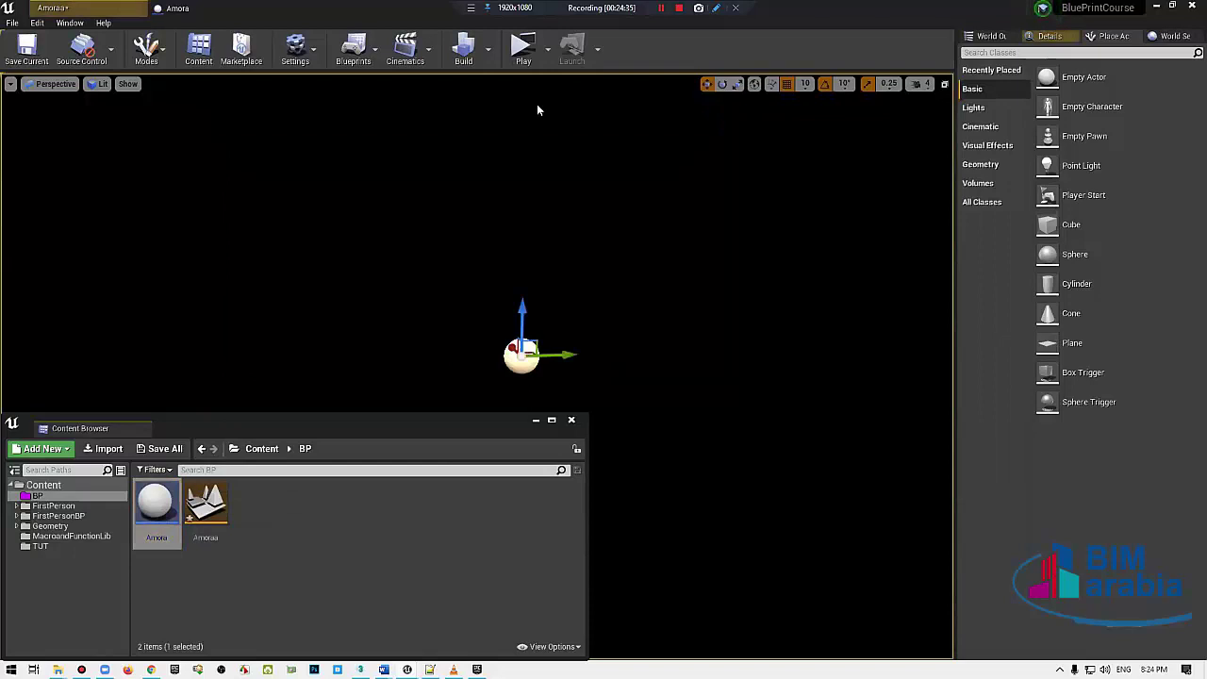
click(524, 53)
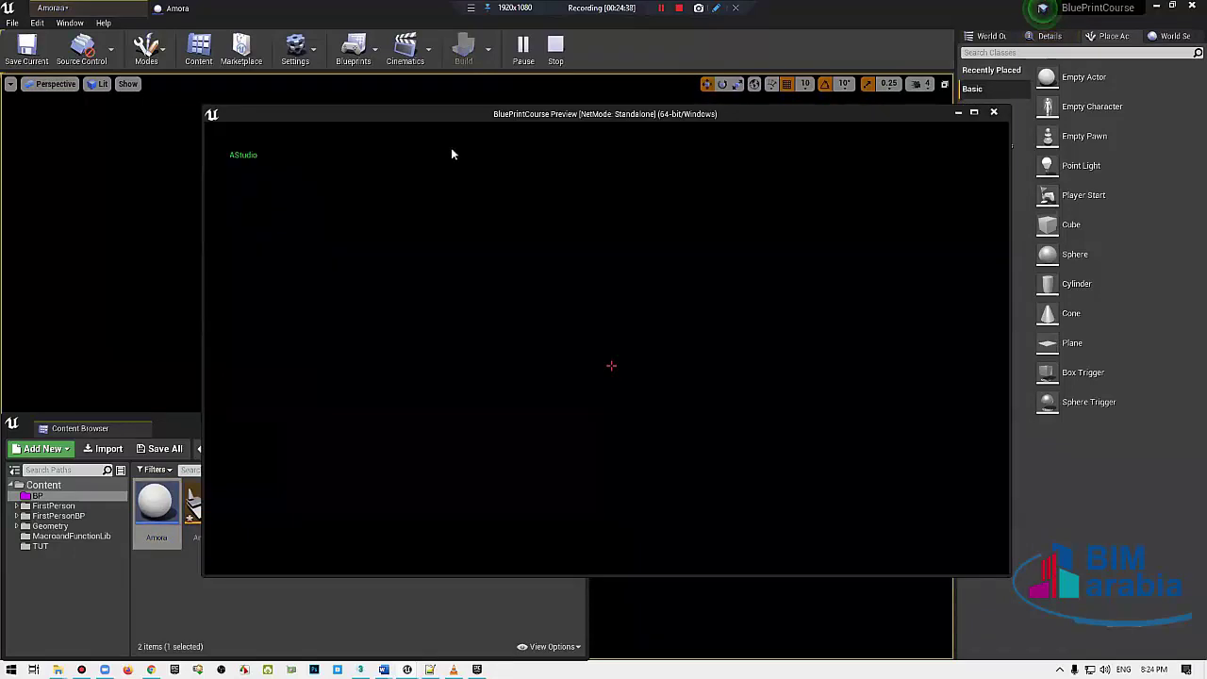
click(28, 562)
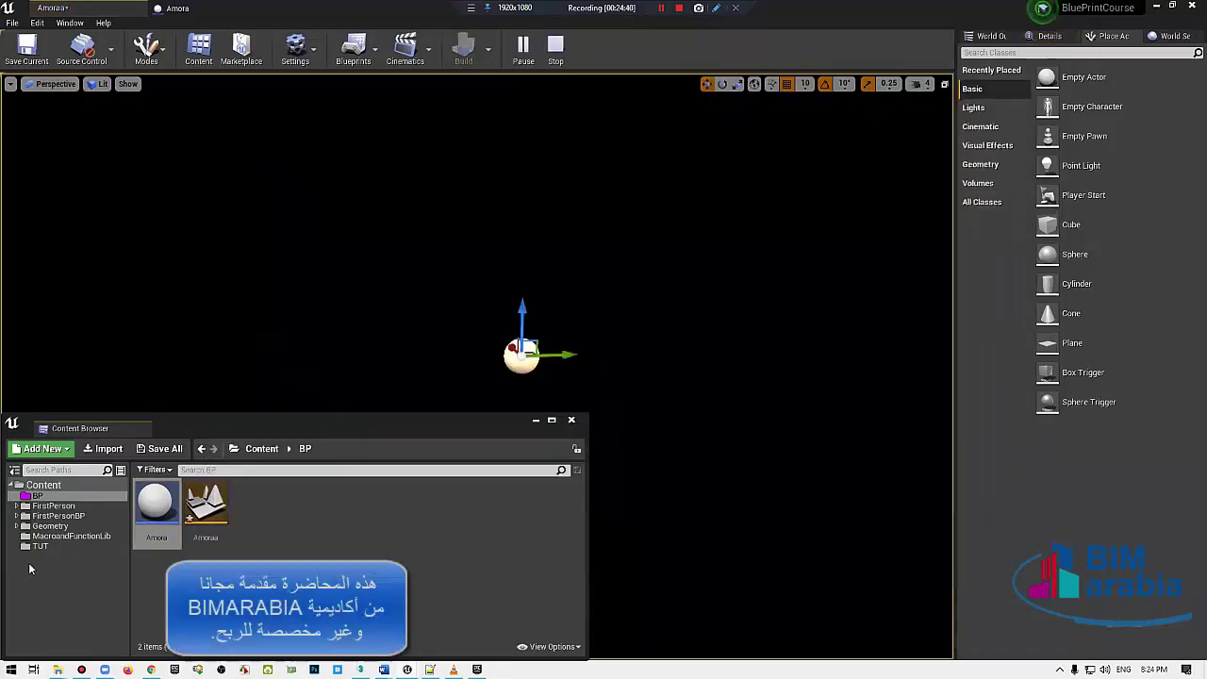
double_click(157, 505)
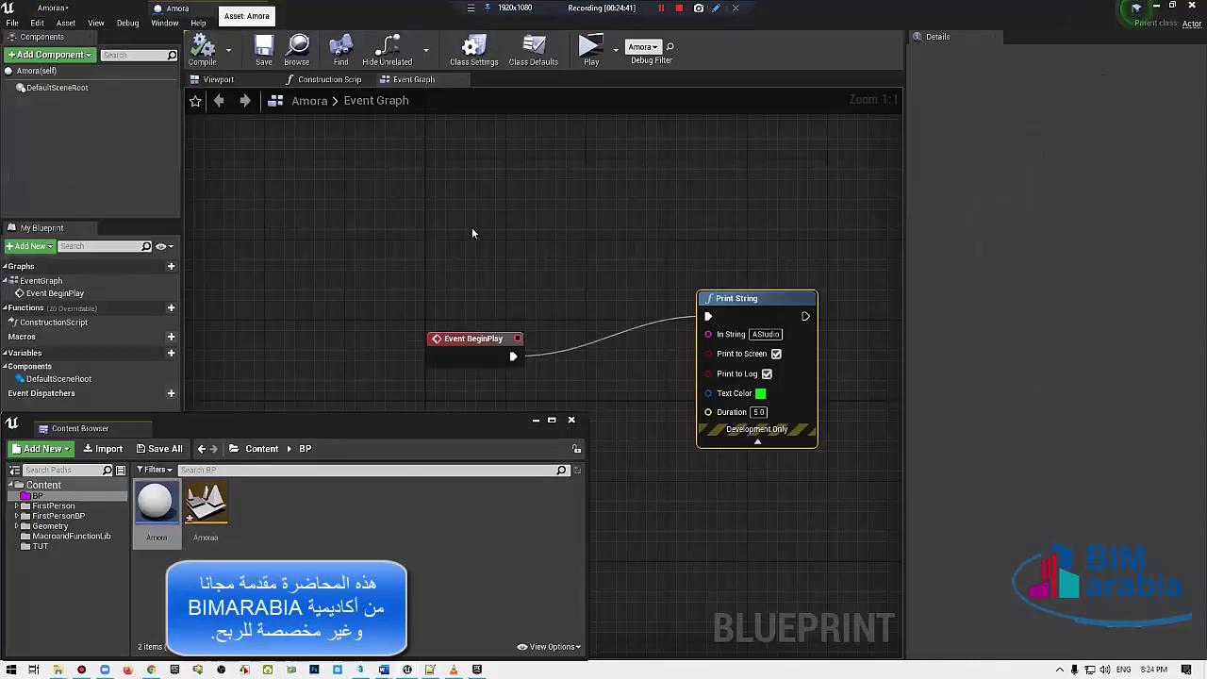
Step: Move Event BeginPlay level with Print String, then switch to the Facebook tutorial video
mouse_move(485, 256)
right_down()
mouse_move(472, 219)
mouse_move(459, 219)
right_up()
drag(453, 272, 524, 236)
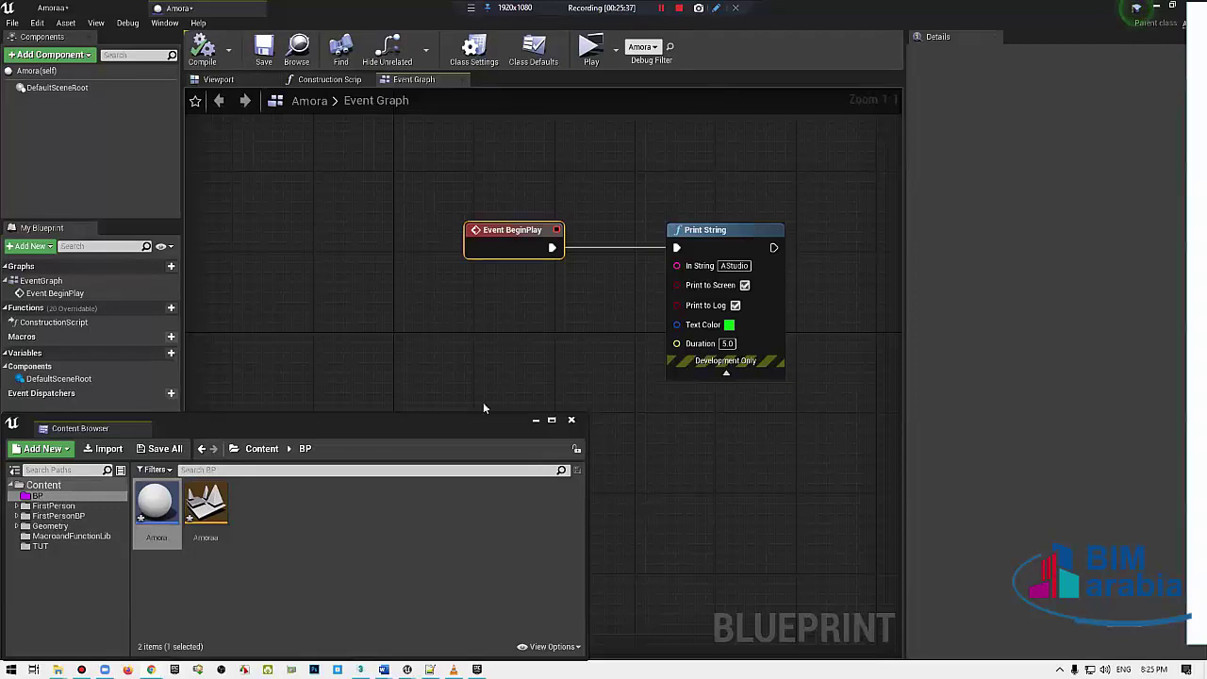
click(1159, 7)
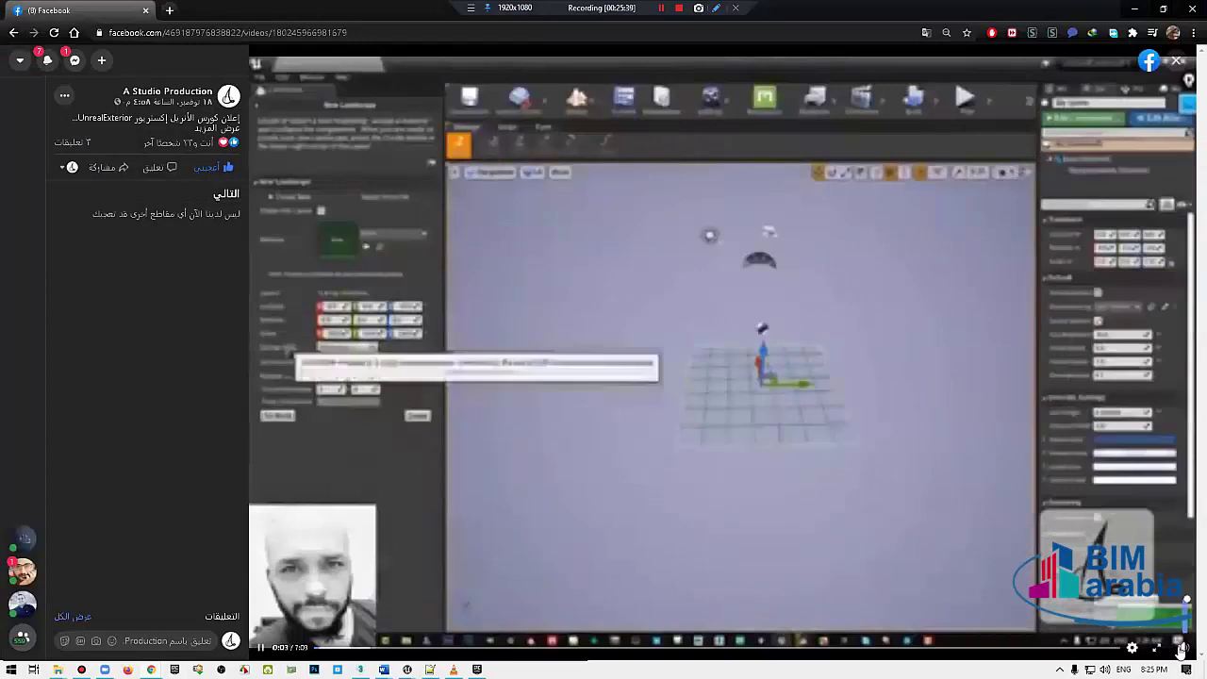
Step: Set the tutorial video quality to 720p
click(1139, 649)
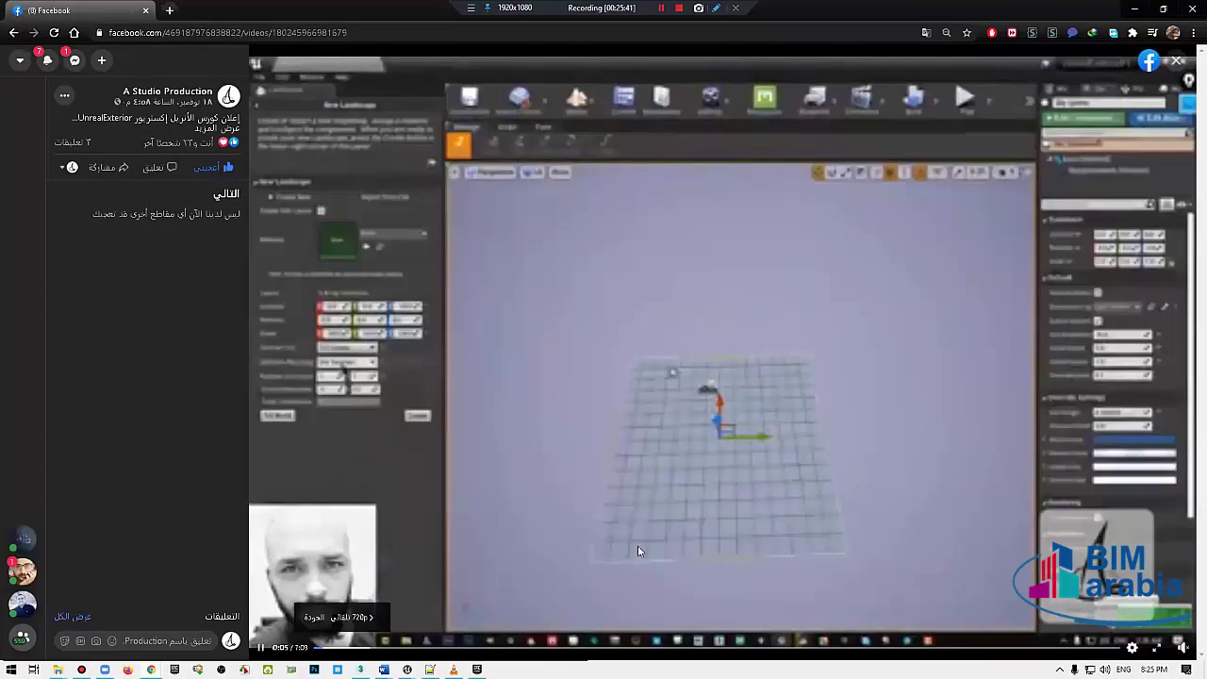
click(325, 621)
click(325, 582)
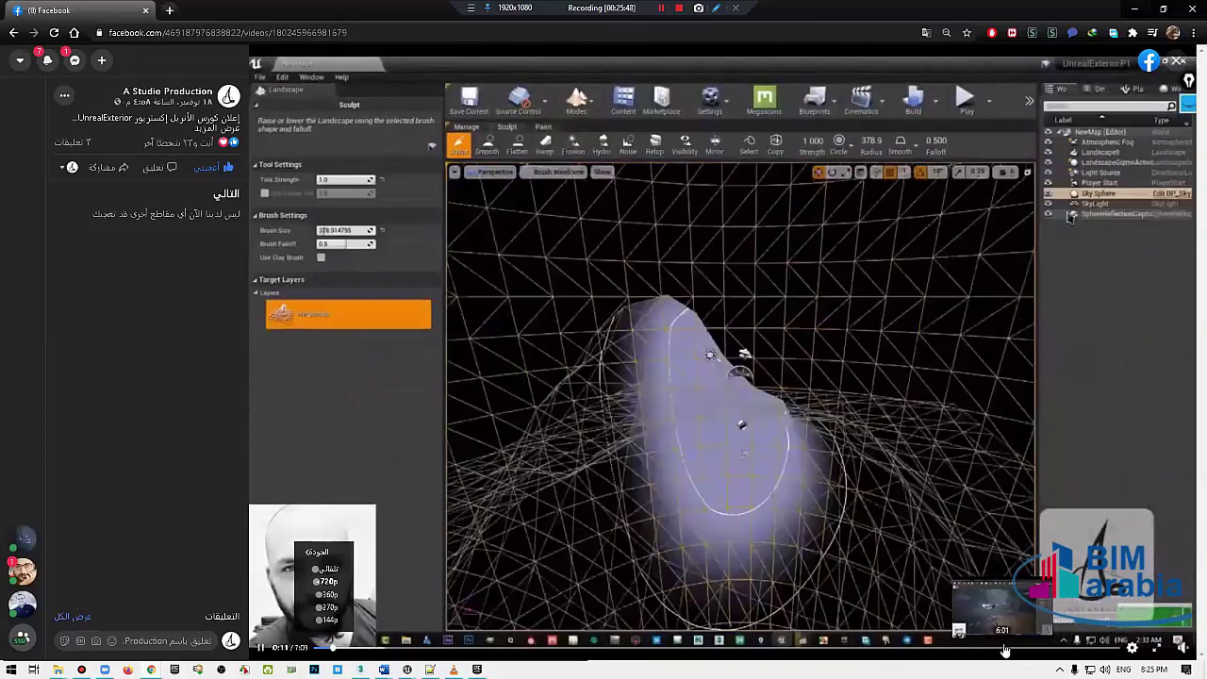
Step: Jump to about 6:01, pause, then rewind to about 5:59
click(1003, 649)
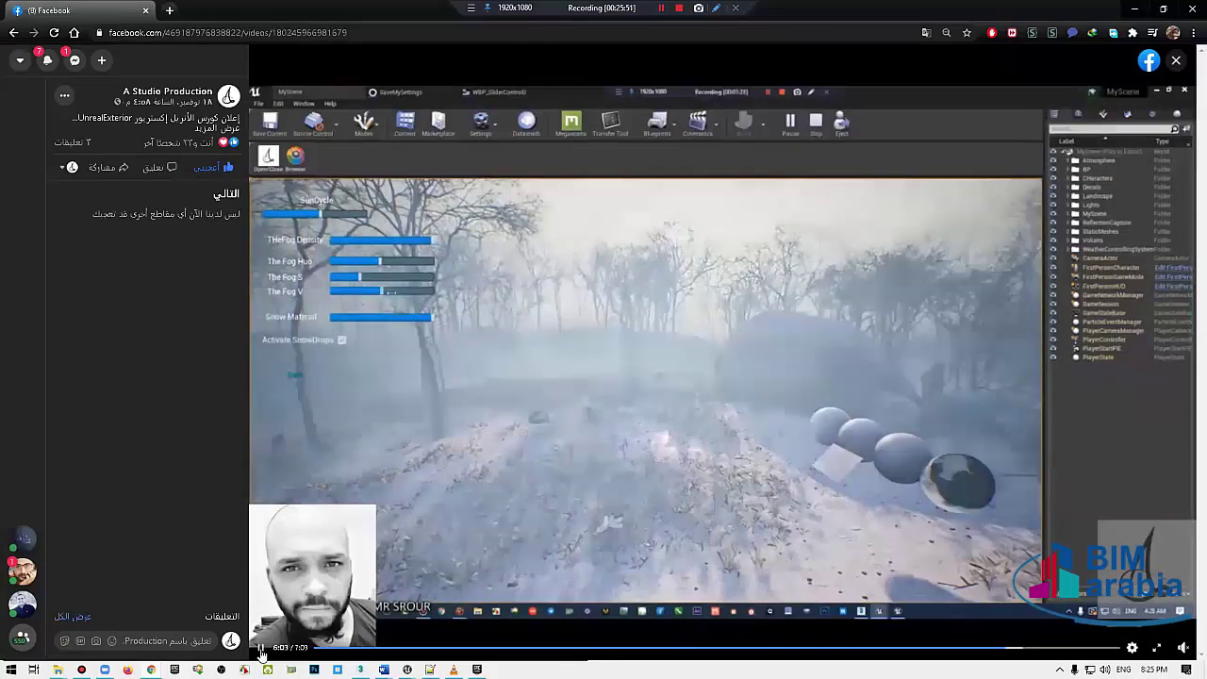
click(707, 380)
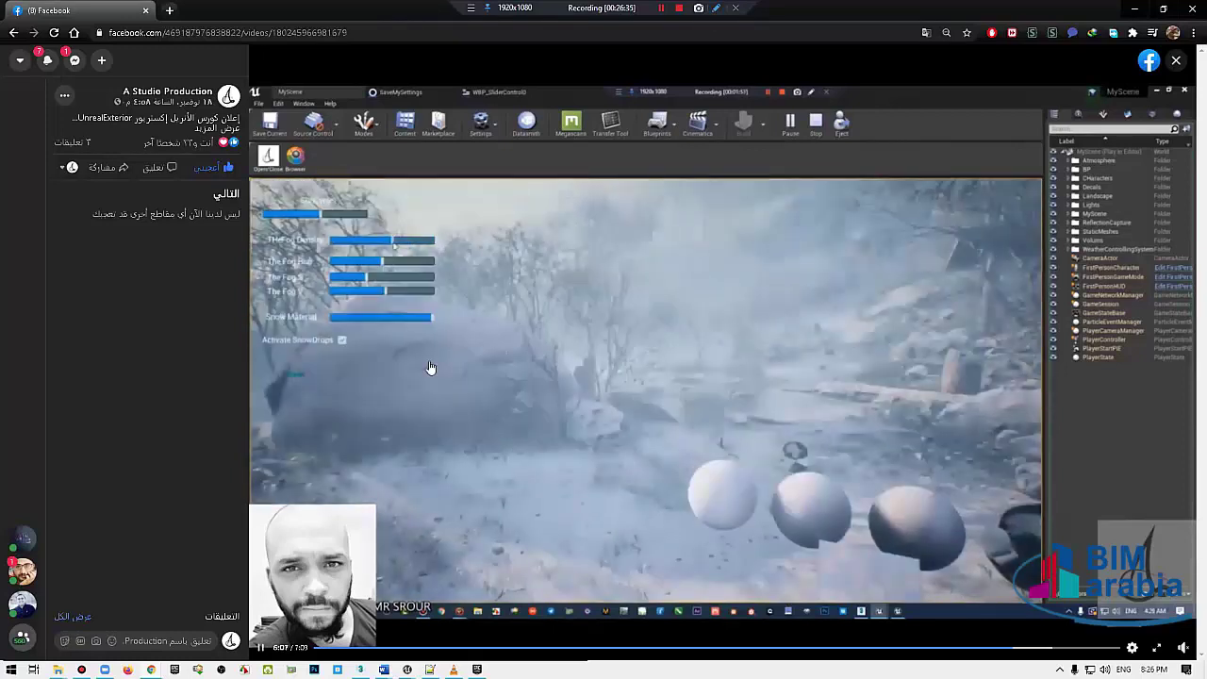
click(985, 649)
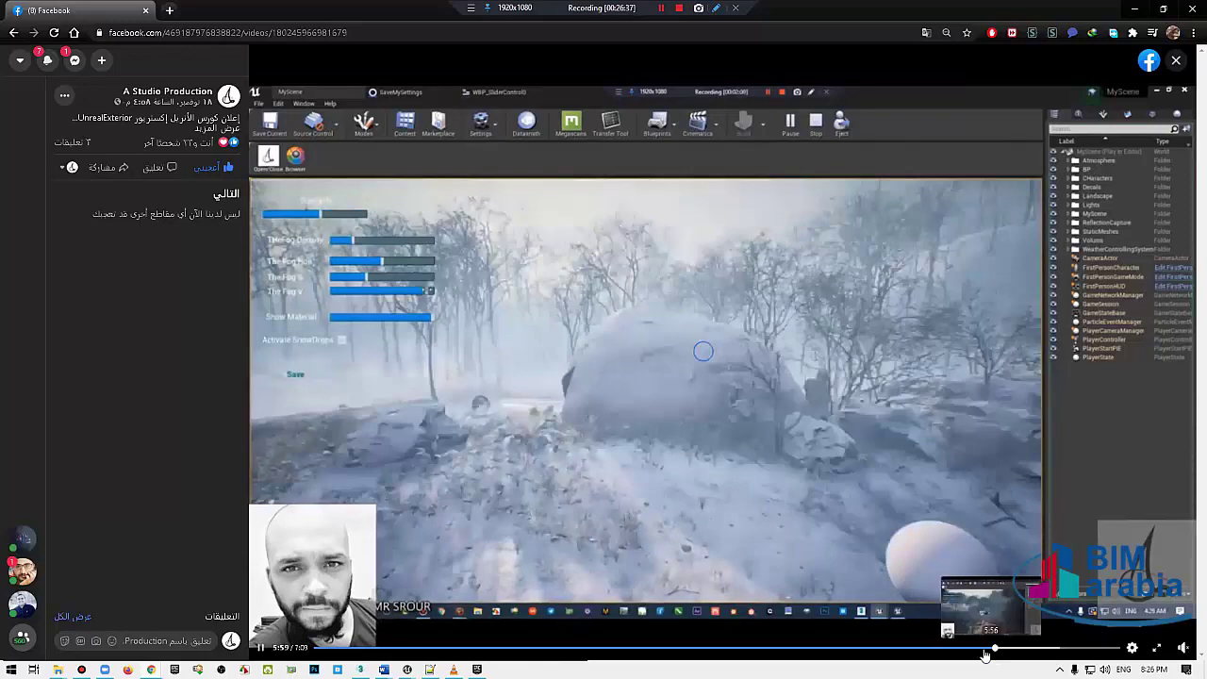
Step: Seek the video to about 5:52, 5:30, 6:22 and 6:06, pause, then return to Unreal
click(981, 649)
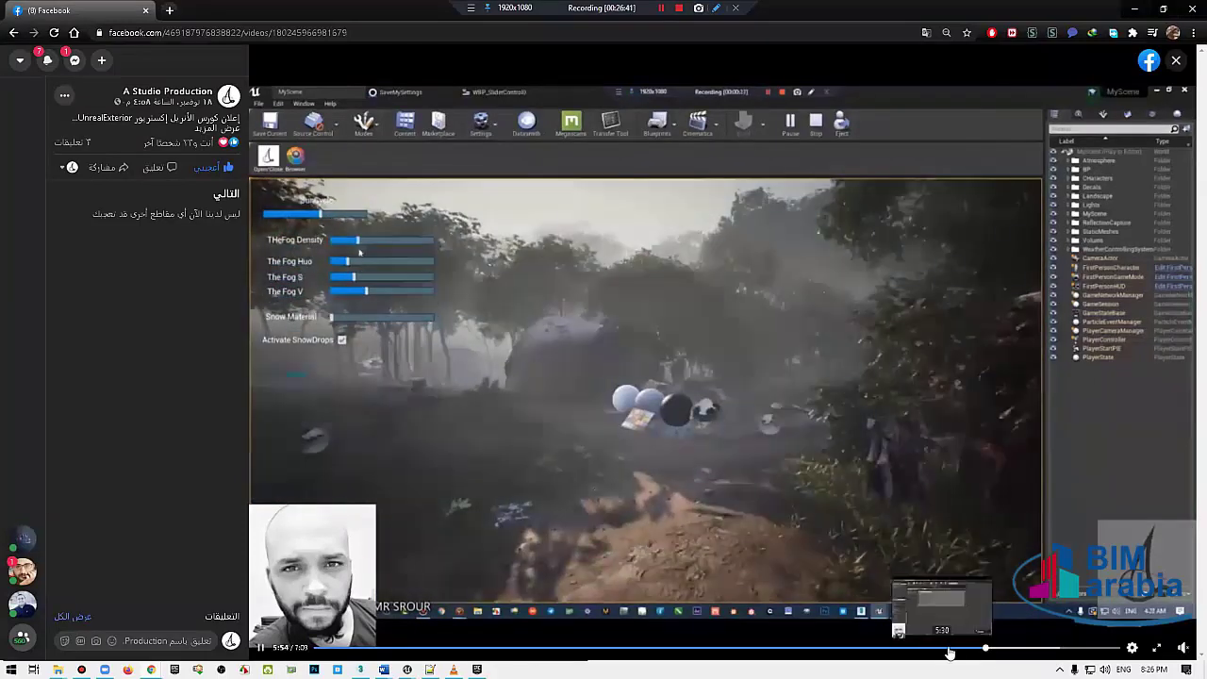
click(950, 649)
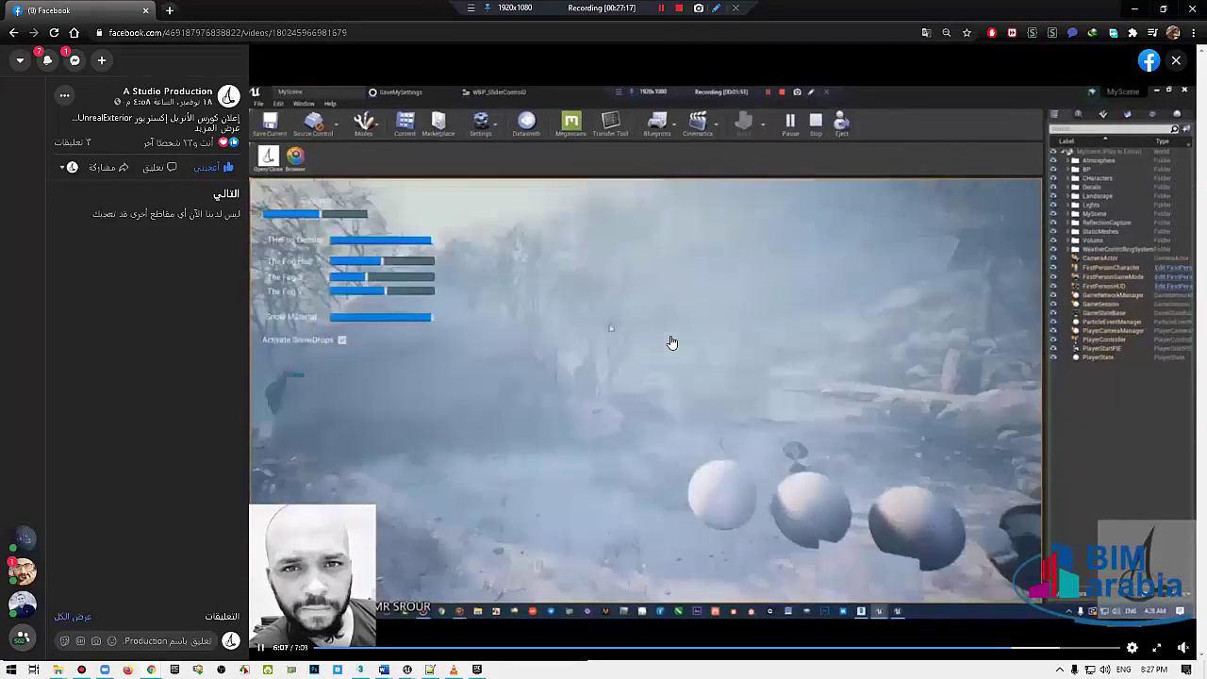
click(1034, 649)
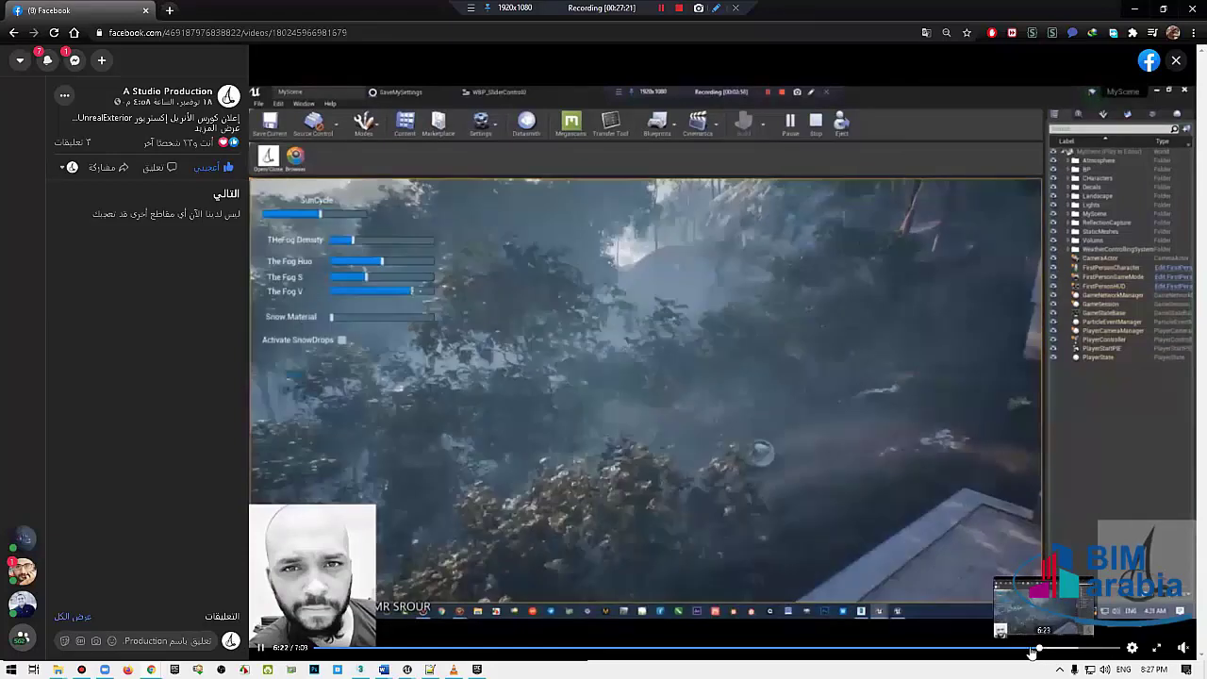
click(1010, 649)
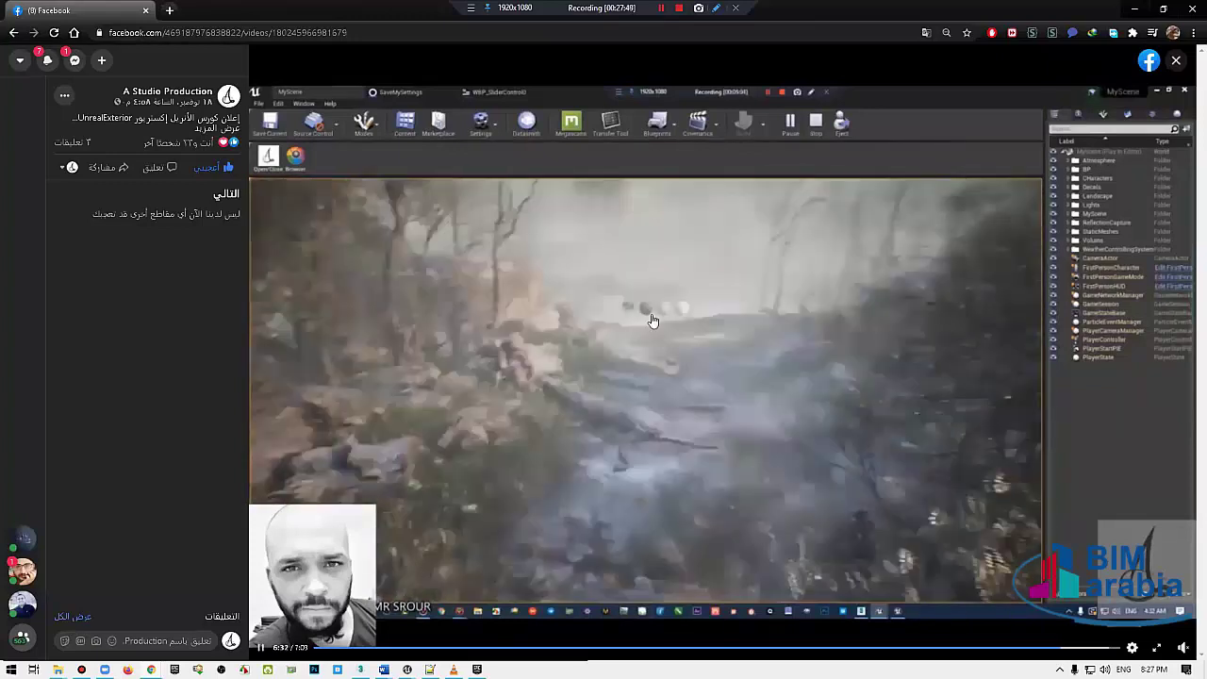
key(space)
key(alt+Tab)
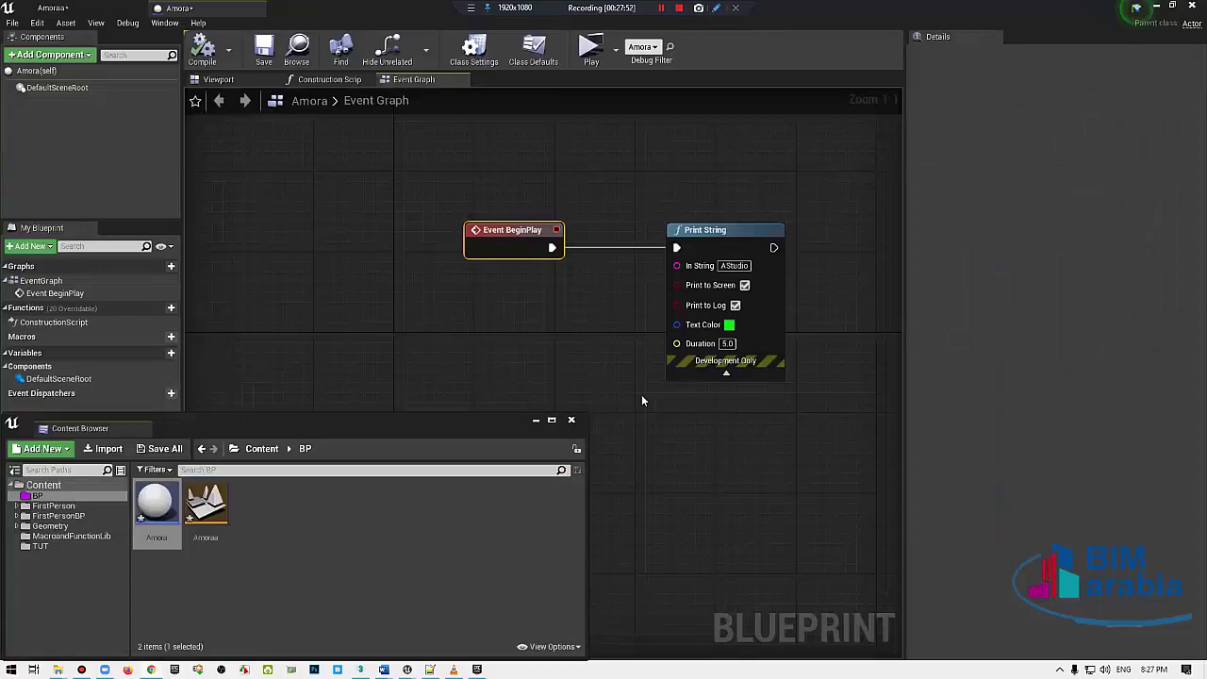
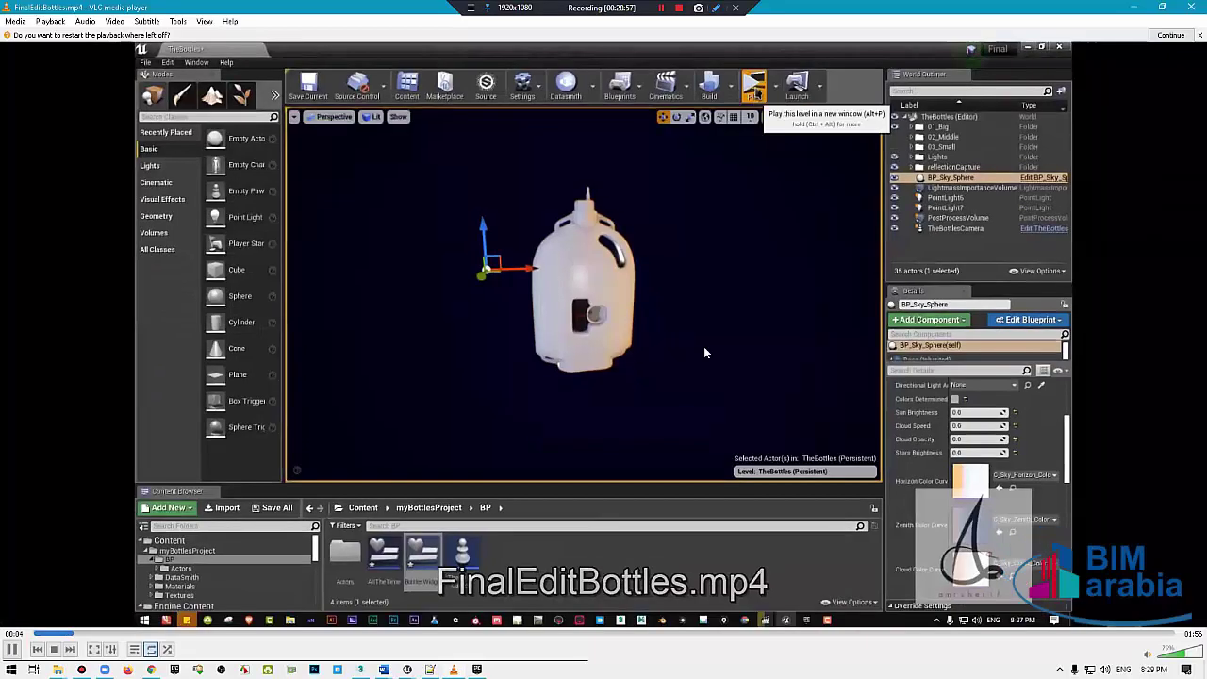
Step: Play FinalEditBottles.mp4, pausing and resuming until the standalone bottle preview at 00:19
key(space)
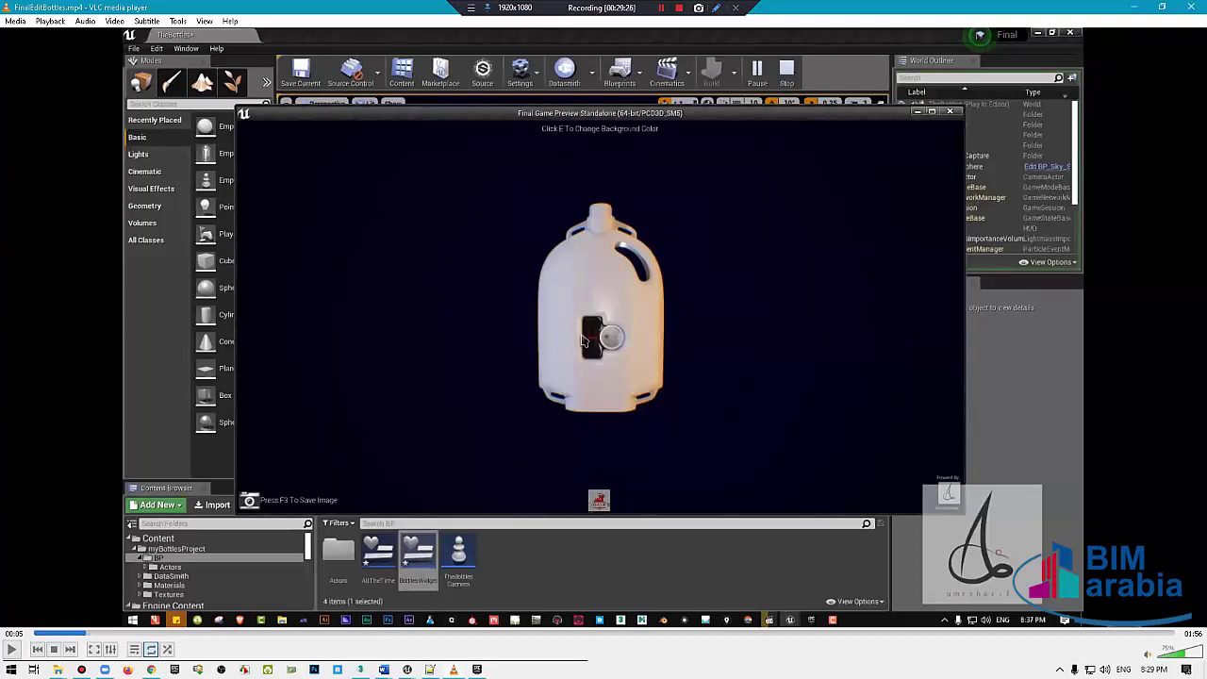
key(space)
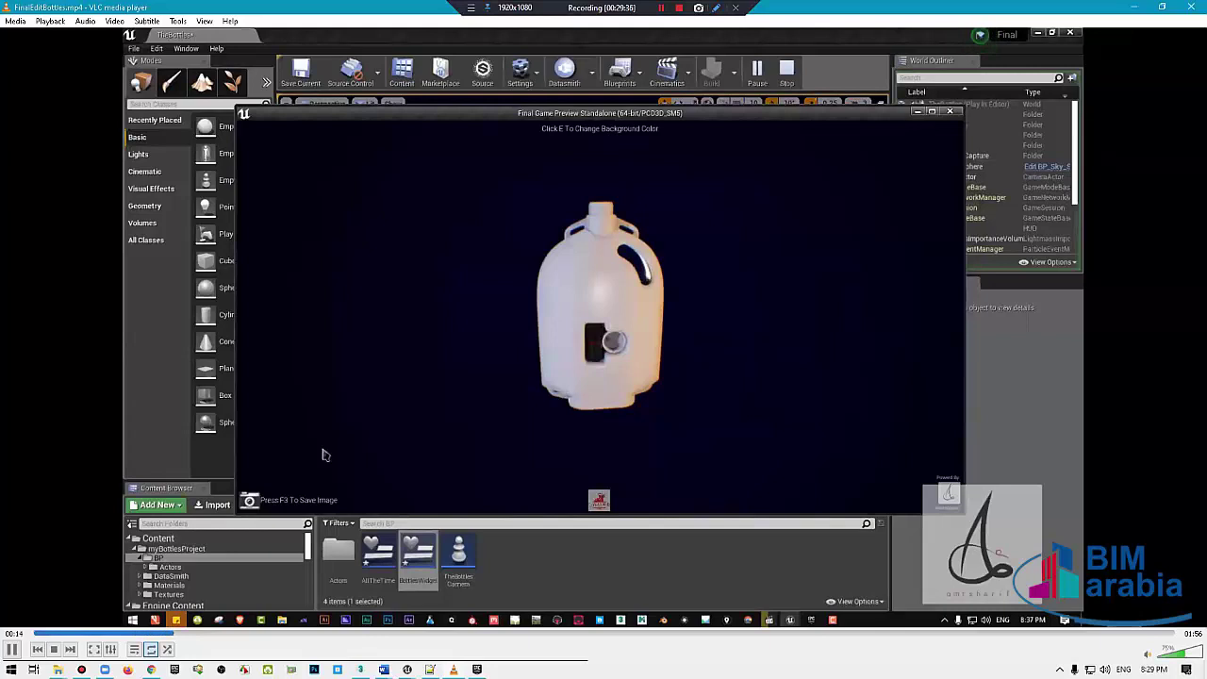
key(space)
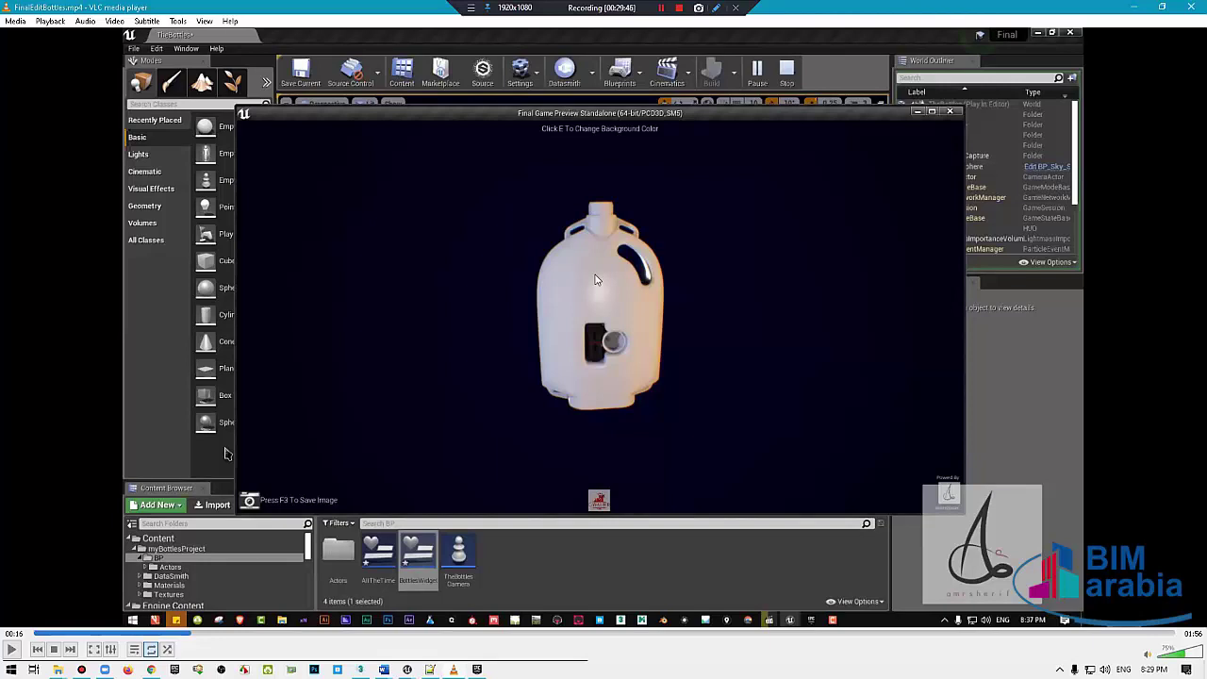
key(space)
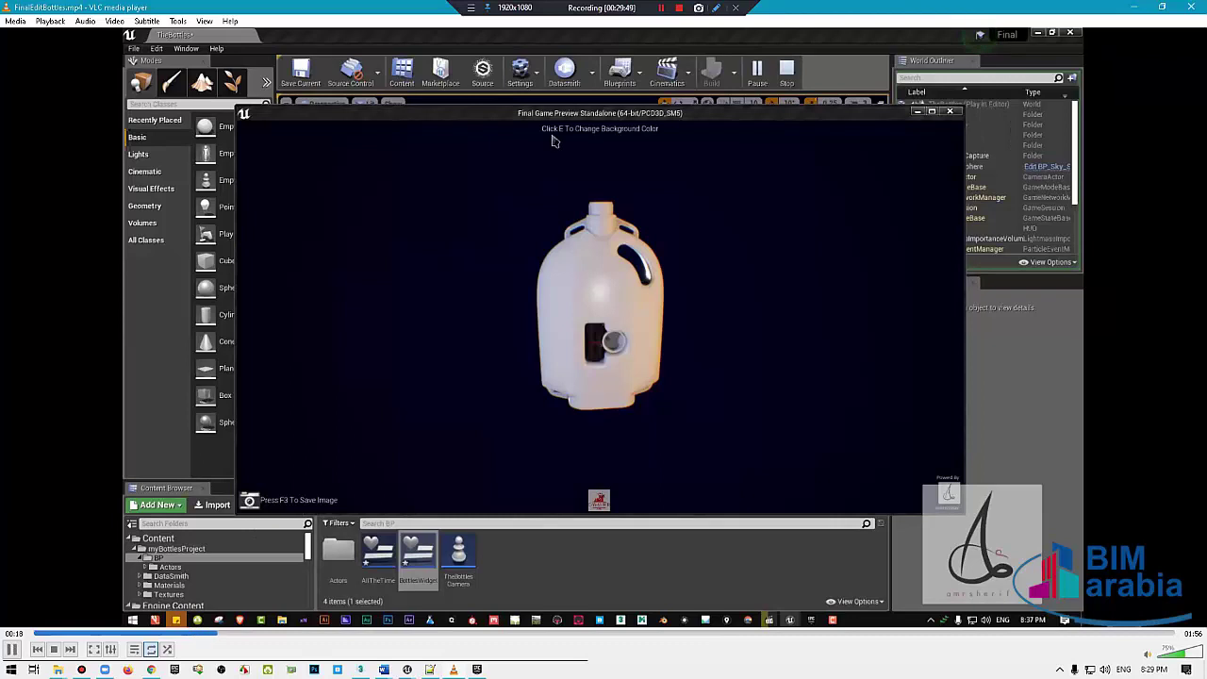
key(space)
key(space)
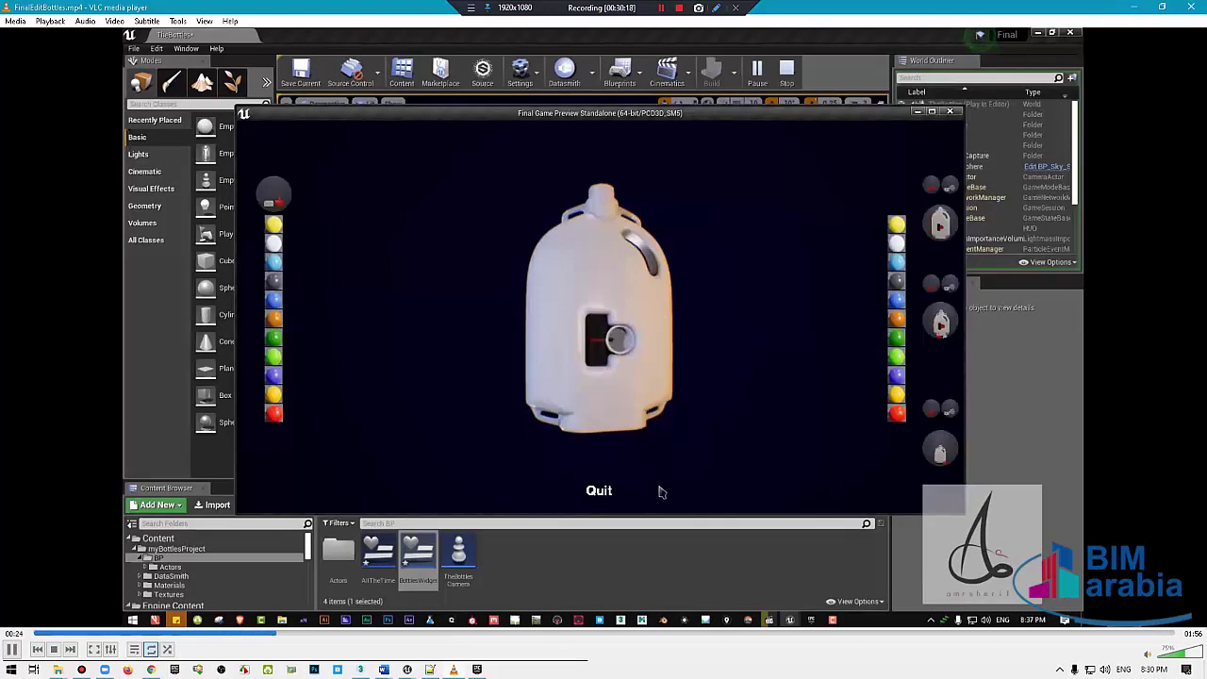
Step: Pause at the colour swatch screen, then seek ahead to 00:55 and 01:01
key(space)
key(space)
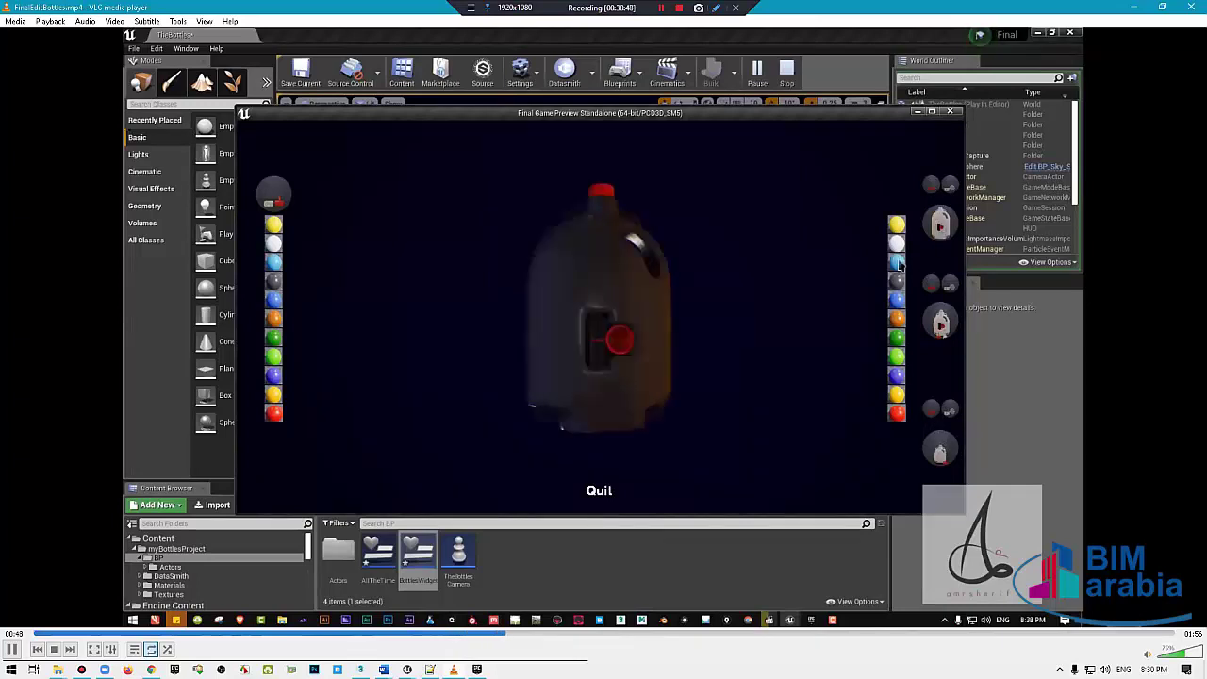
click(576, 635)
click(636, 635)
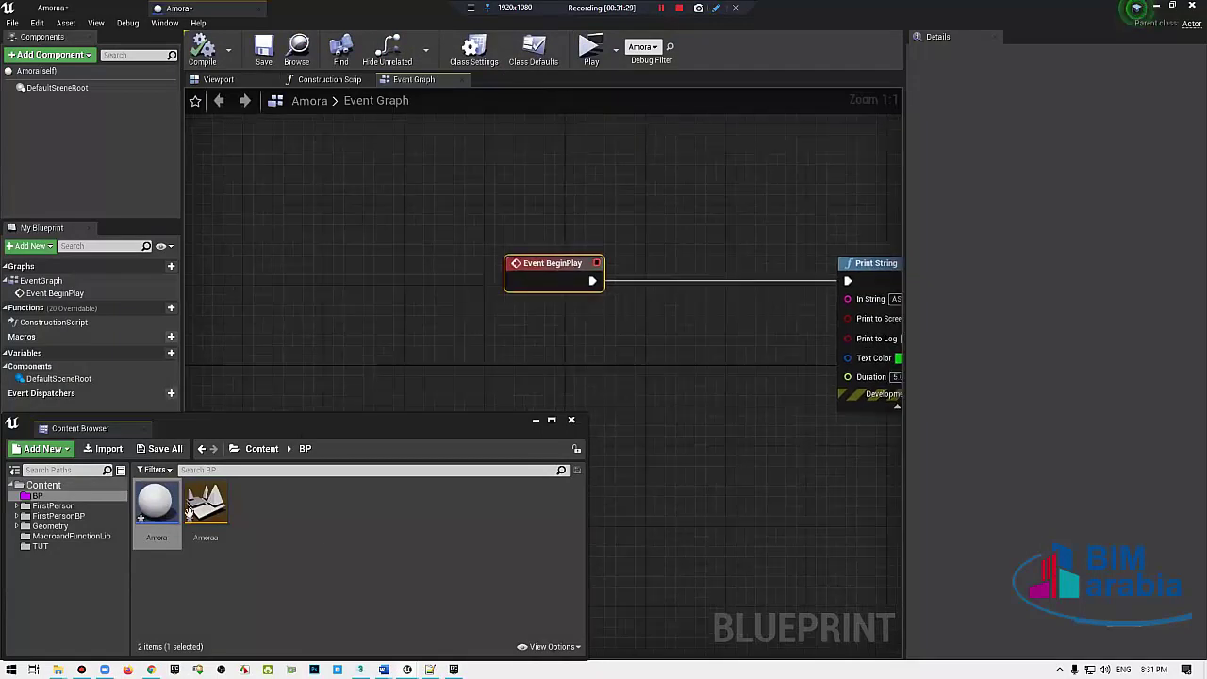
Step: Open FirstPersonExampleMap from FirstPersonBP > Maps, saving Amora and Amoraa when prompted
click(42, 7)
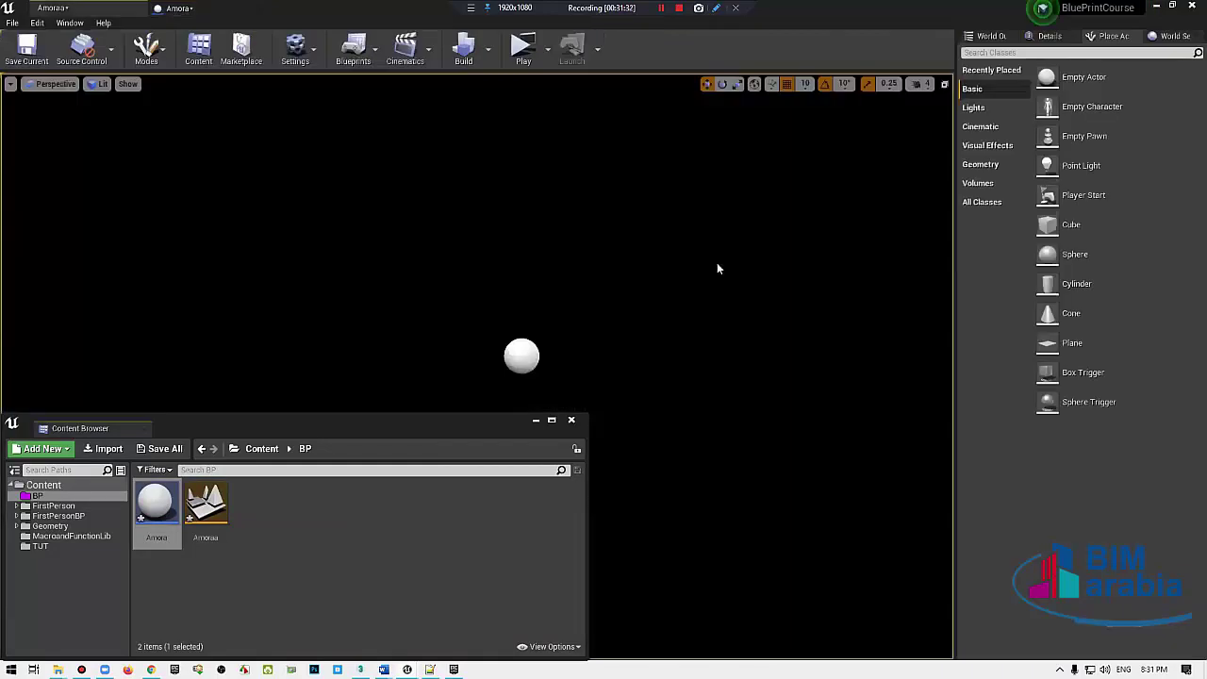
click(148, 506)
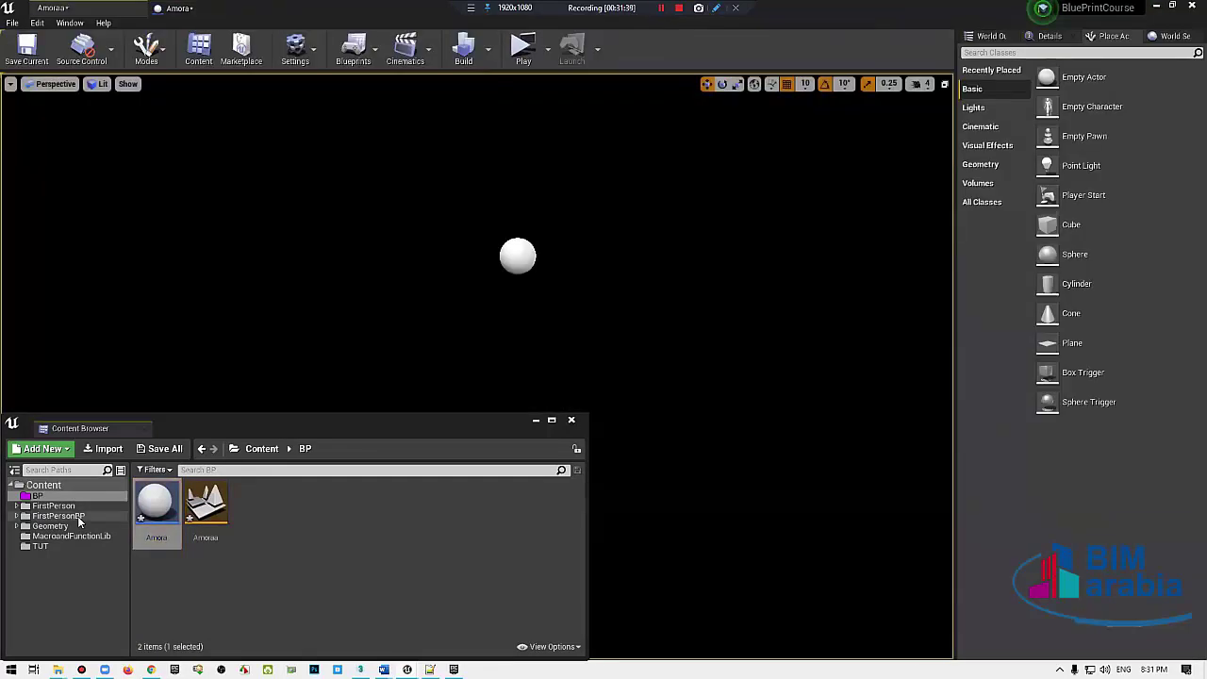
click(81, 515)
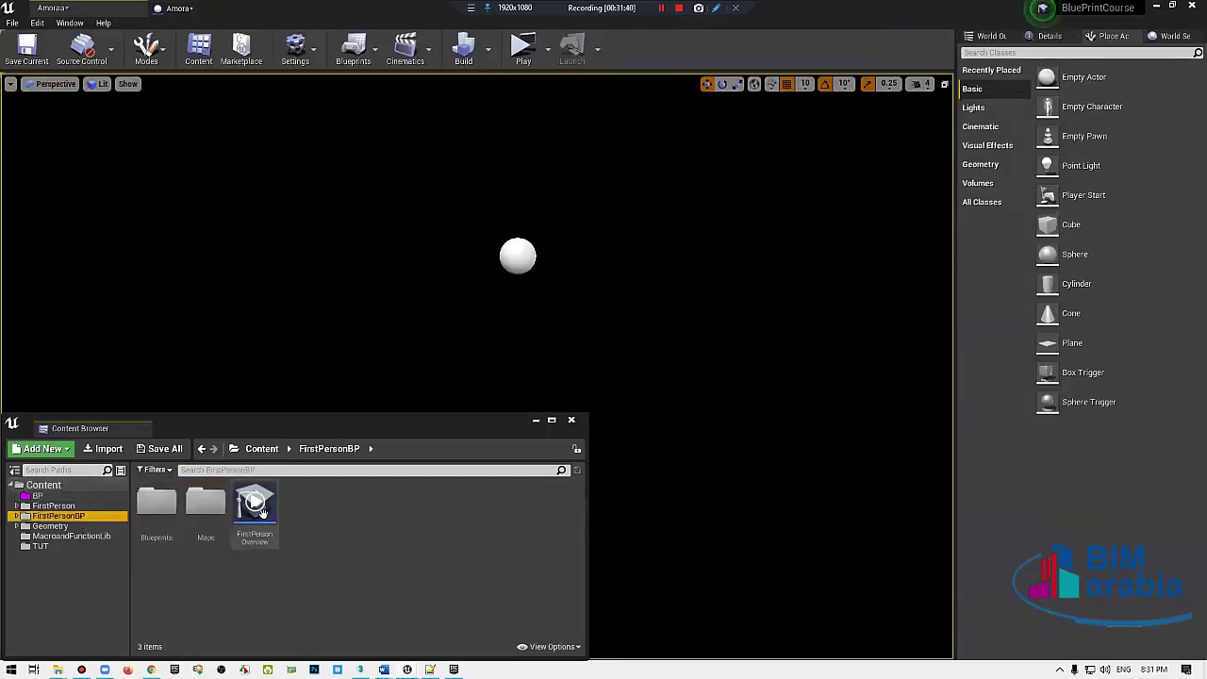
double_click(206, 502)
click(264, 494)
double_click(264, 493)
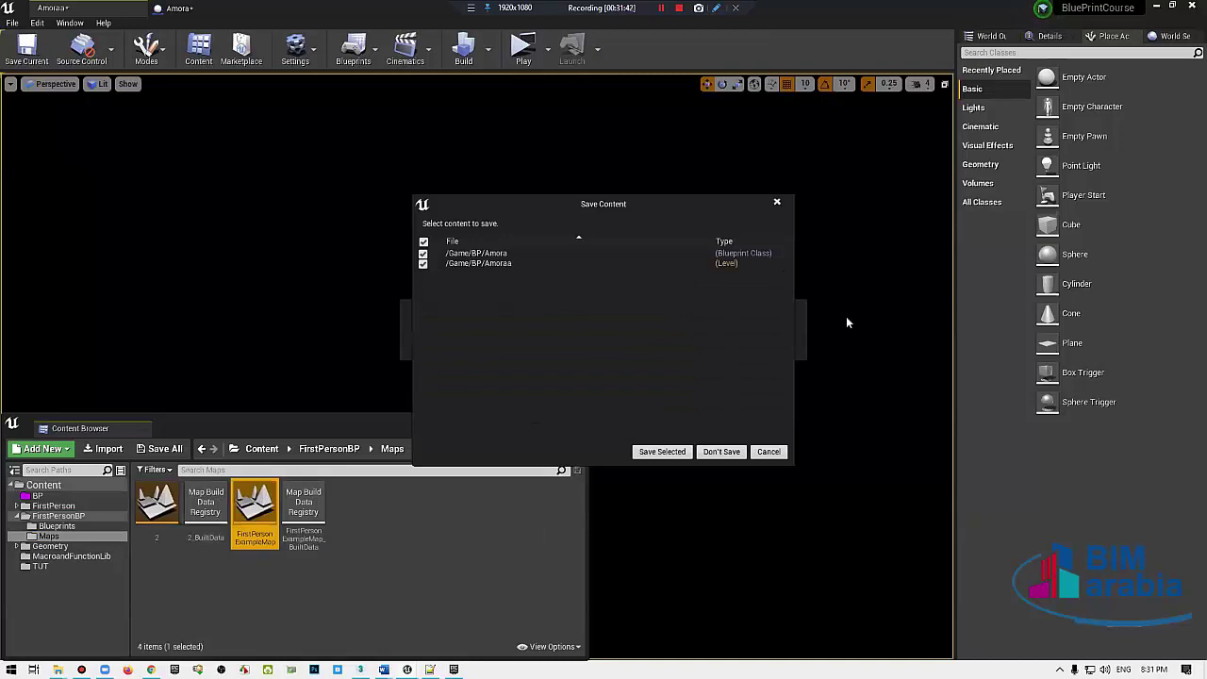
click(663, 451)
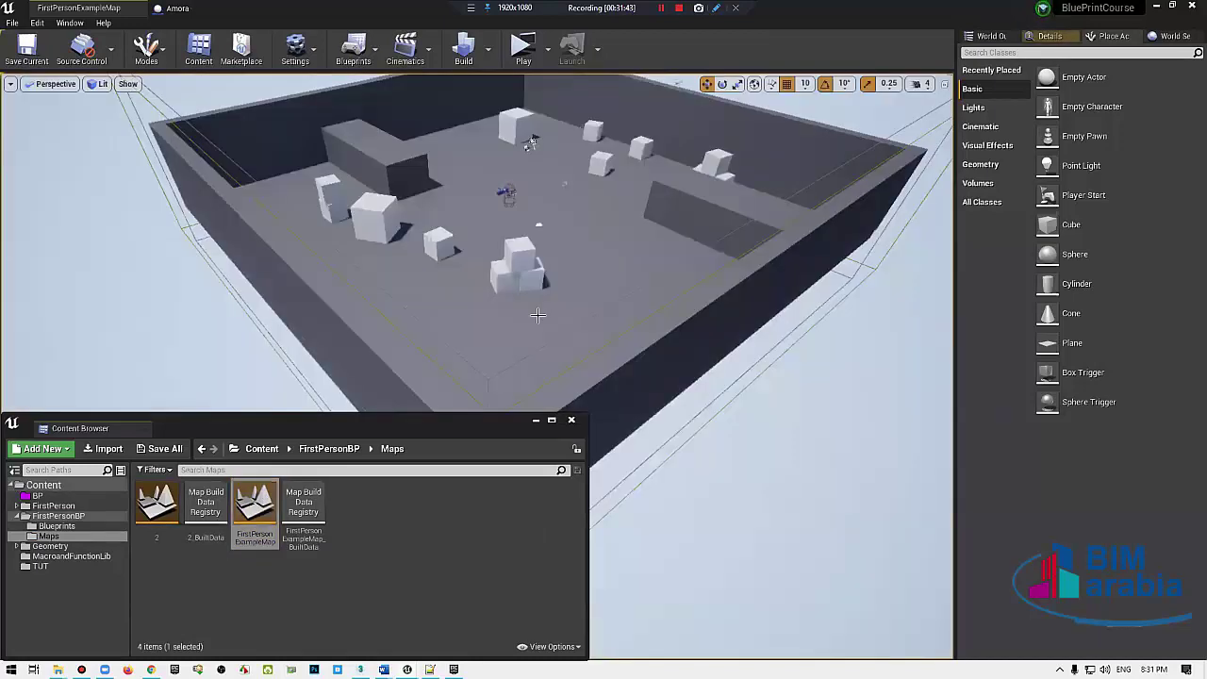
Step: Return from the Level Blueprint and look over the walled room of cubes, framing it with F
scroll(538, 316, down, 3)
scroll(543, 314, up, 2)
scroll(543, 314, up, 2)
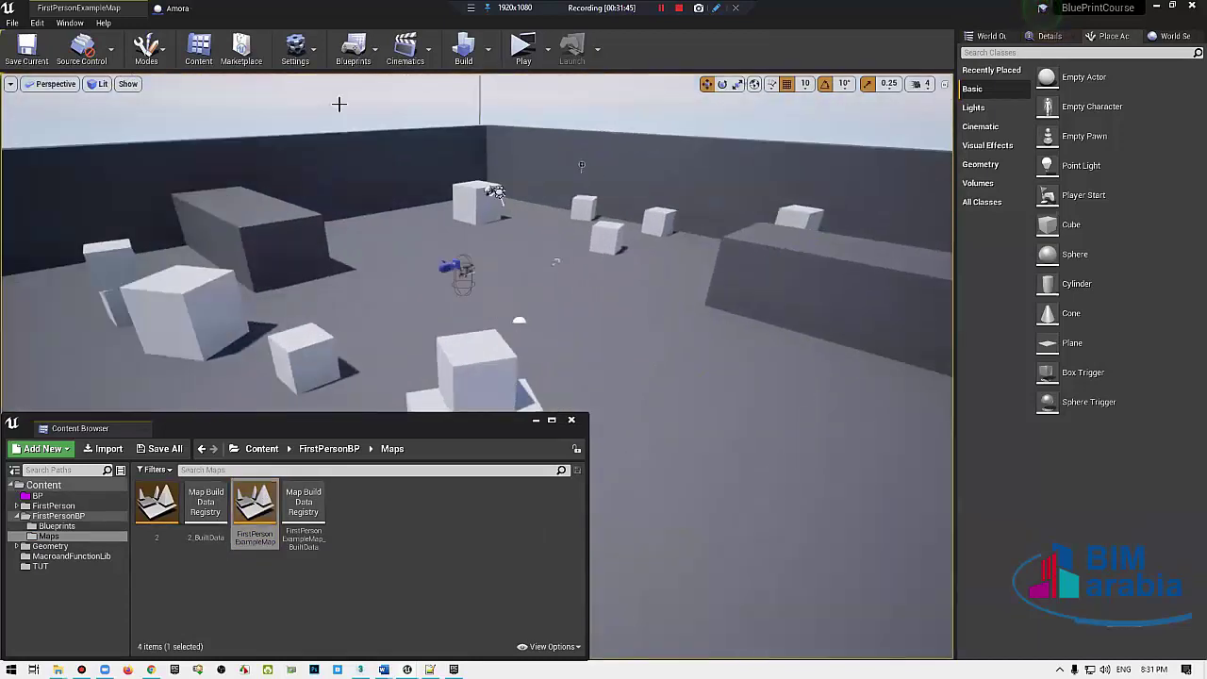
right_drag(406, 236, 409, 156)
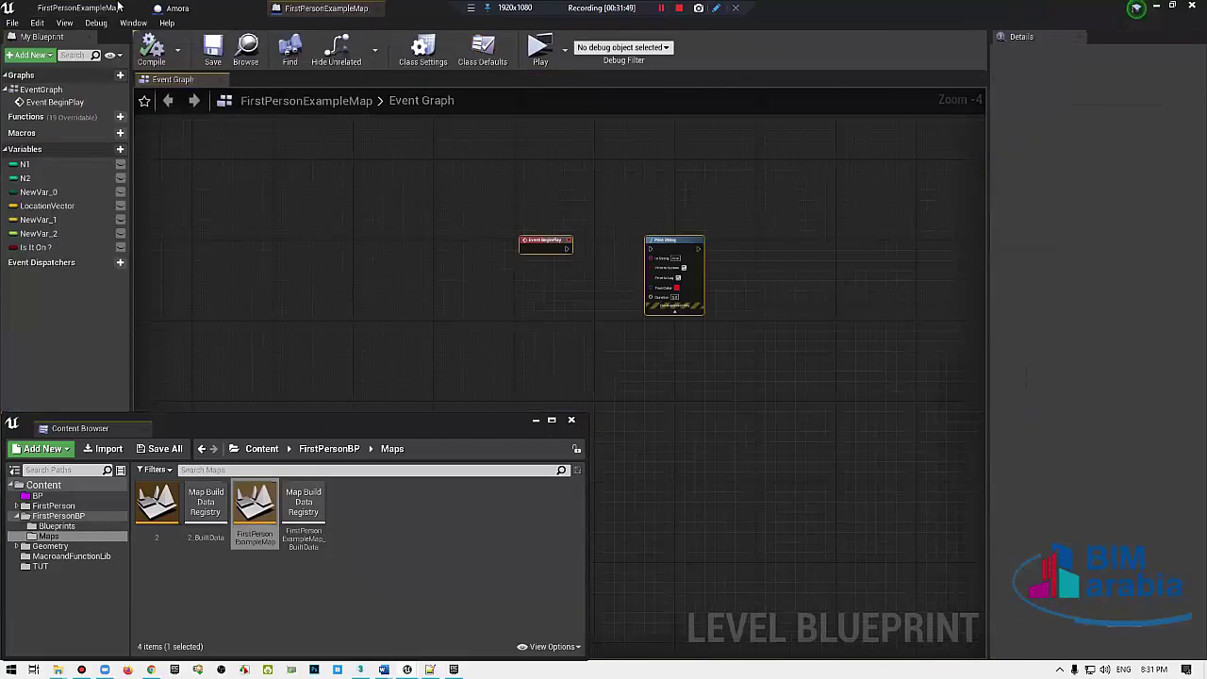
key(alt+Tab)
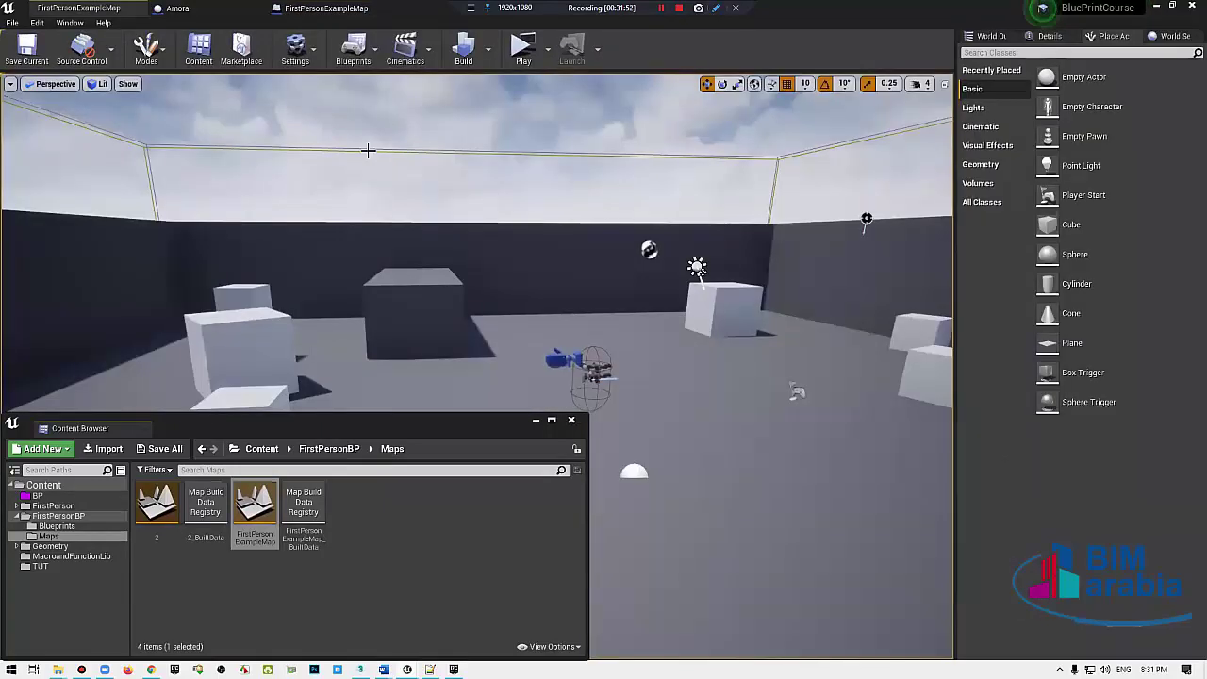
mouse_move(658, 252)
right_down()
mouse_move(651, 312)
mouse_move(921, 43)
right_up()
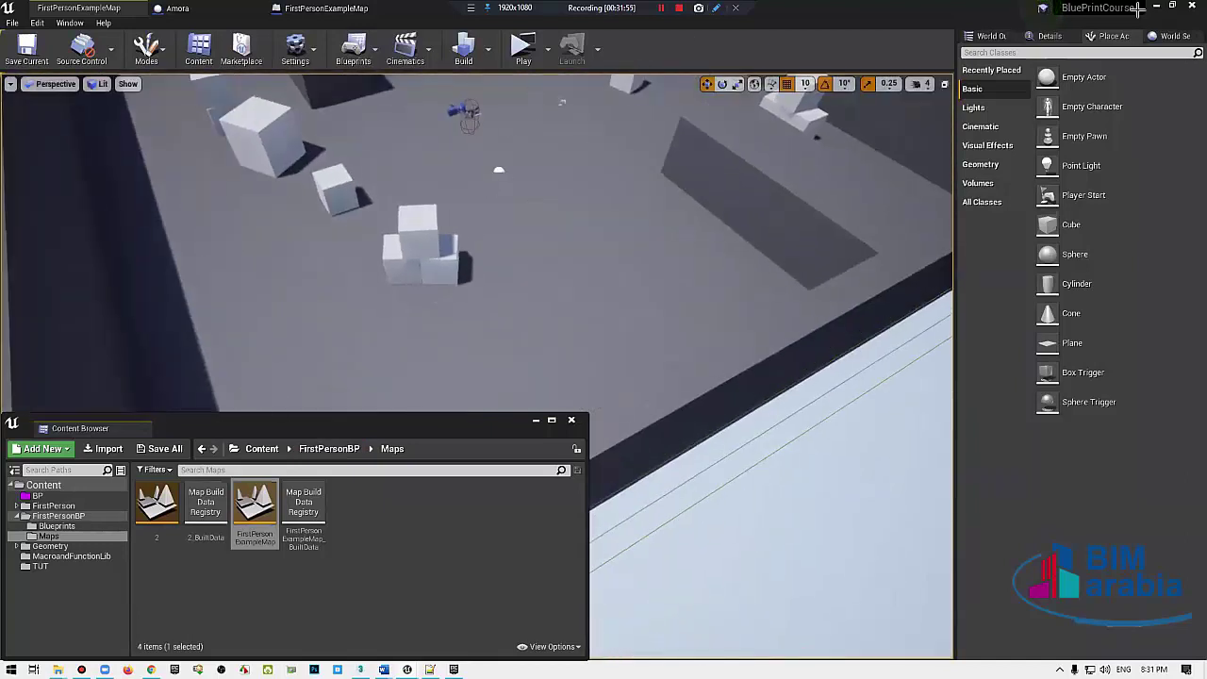
key(f)
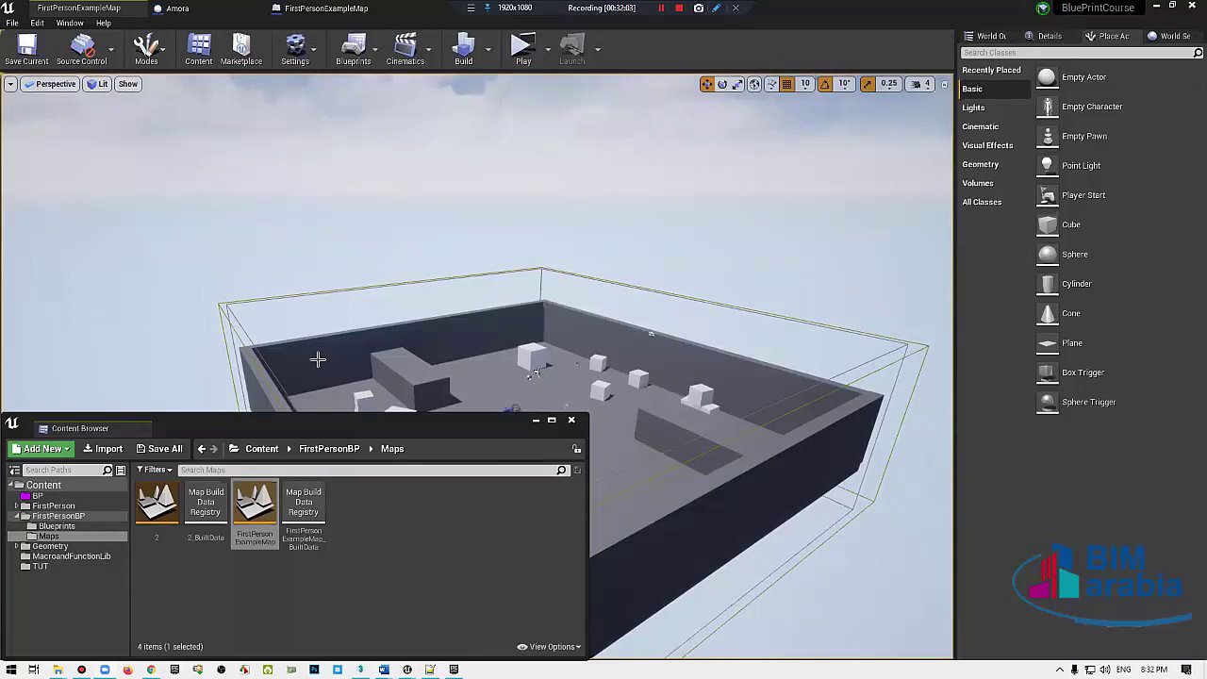
right_drag(317, 360, 605, 282)
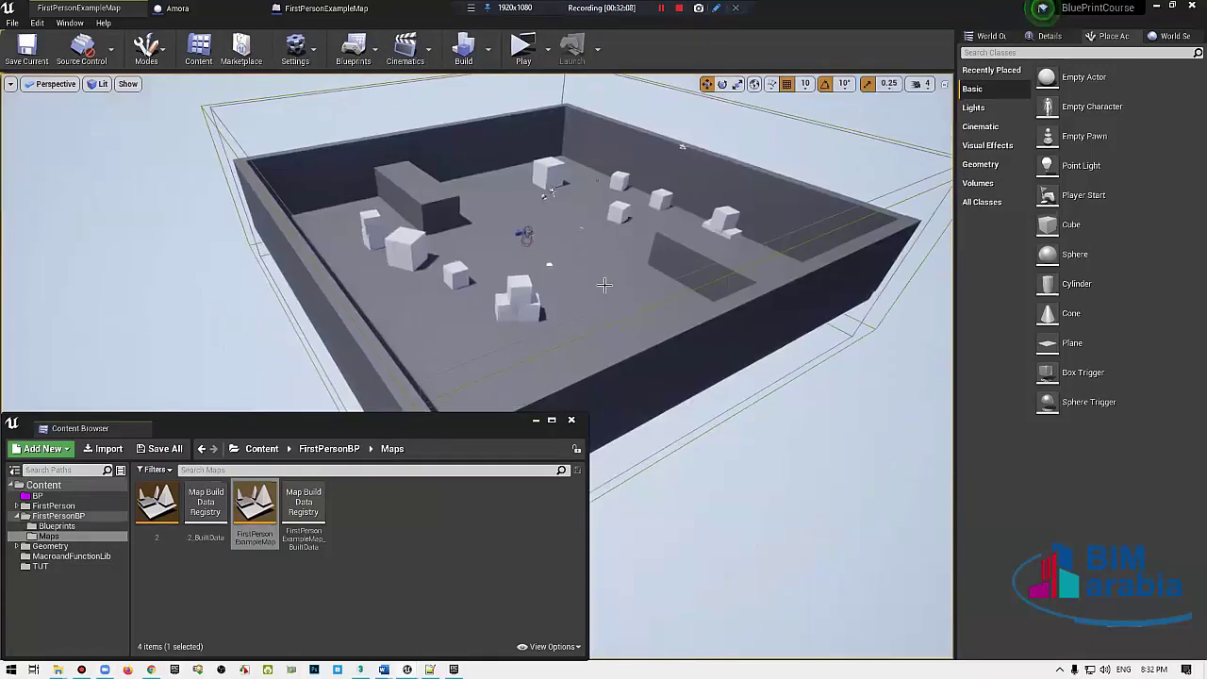
Step: In the Level Blueprint, wire Event BeginPlay to Print String, then remove that wire
click(345, 8)
right_drag(636, 207, 657, 222)
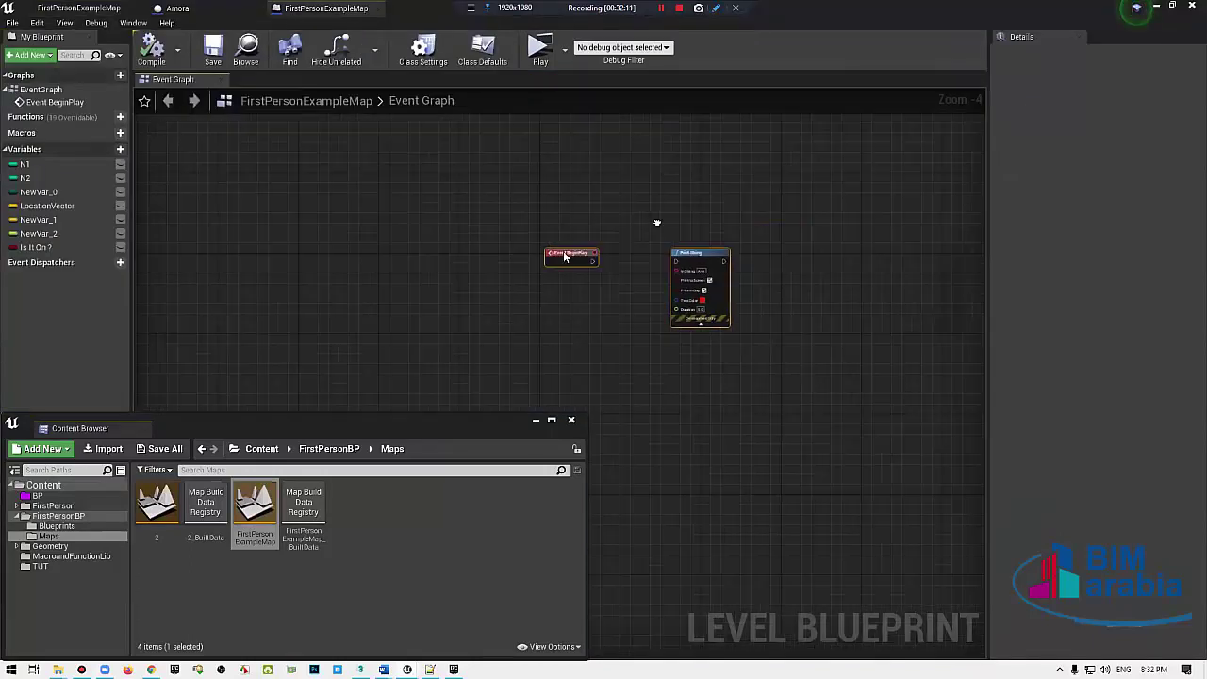
scroll(566, 257, up, 4)
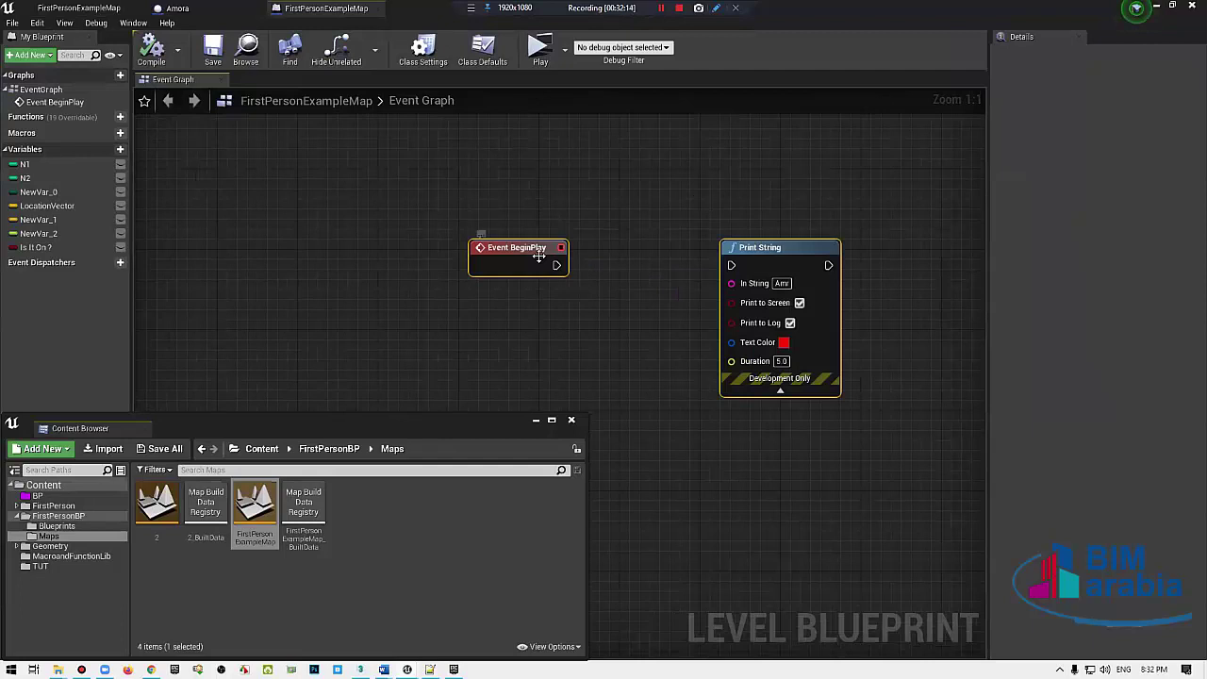
drag(556, 265, 732, 265)
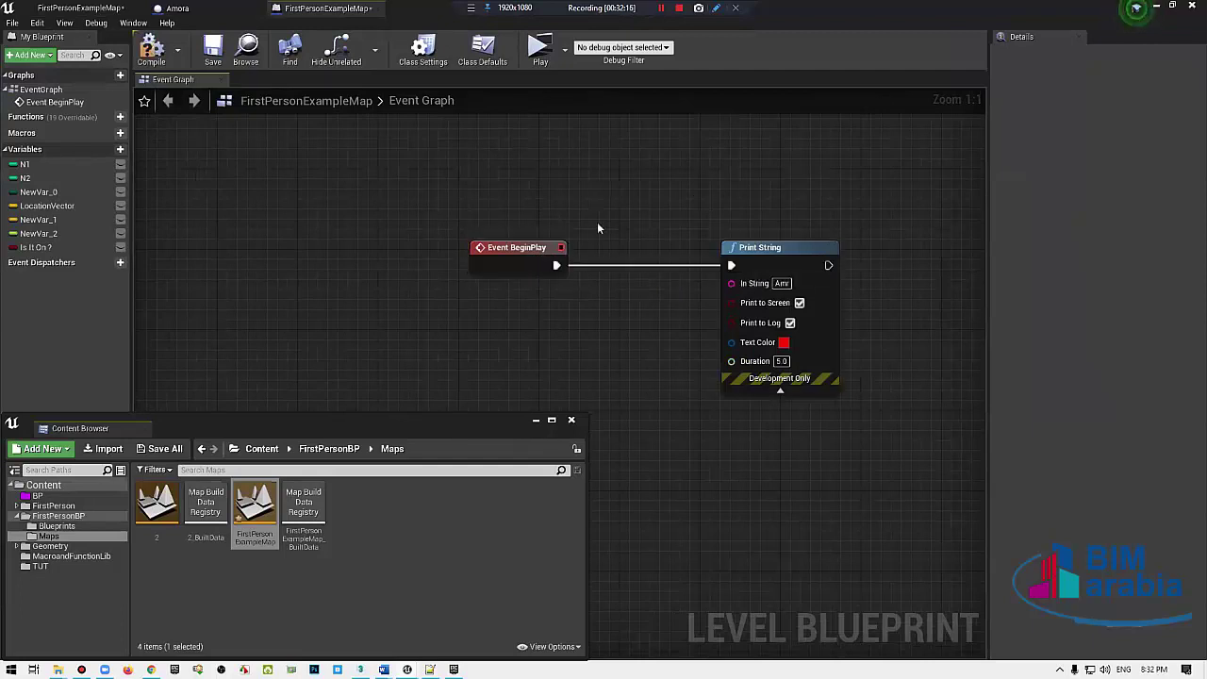
alt+click(557, 265)
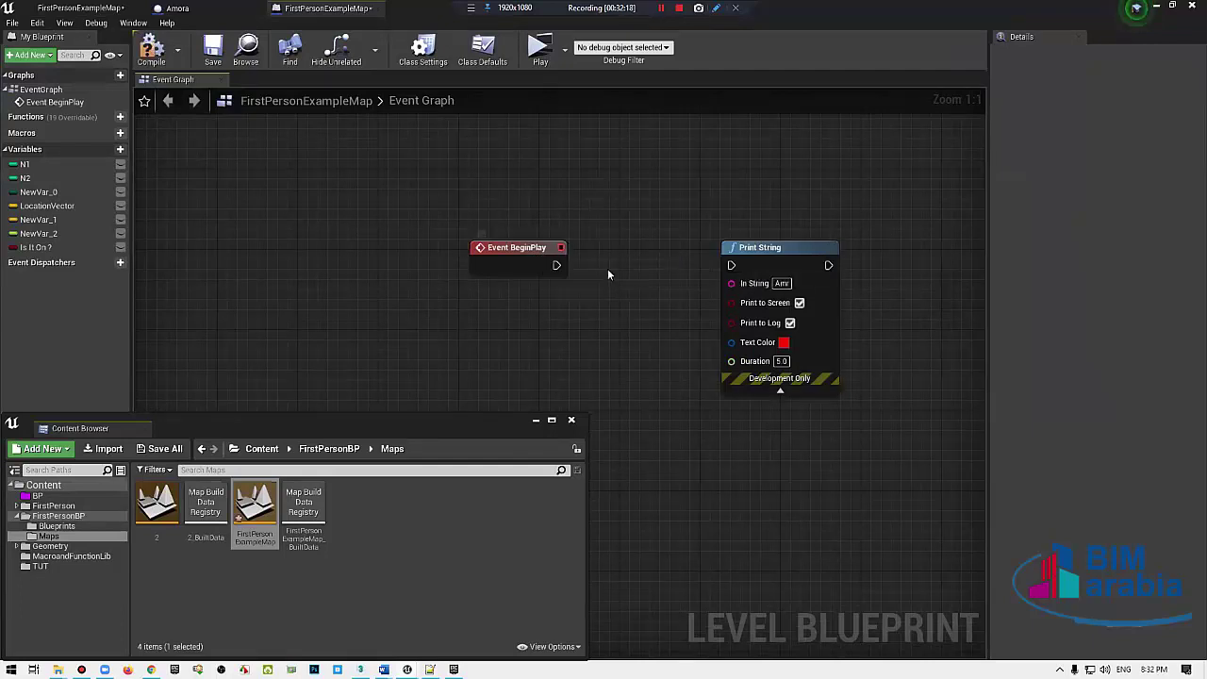
Step: Back in the level view, open the FirstPerson folder in the Content Browser
click(139, 11)
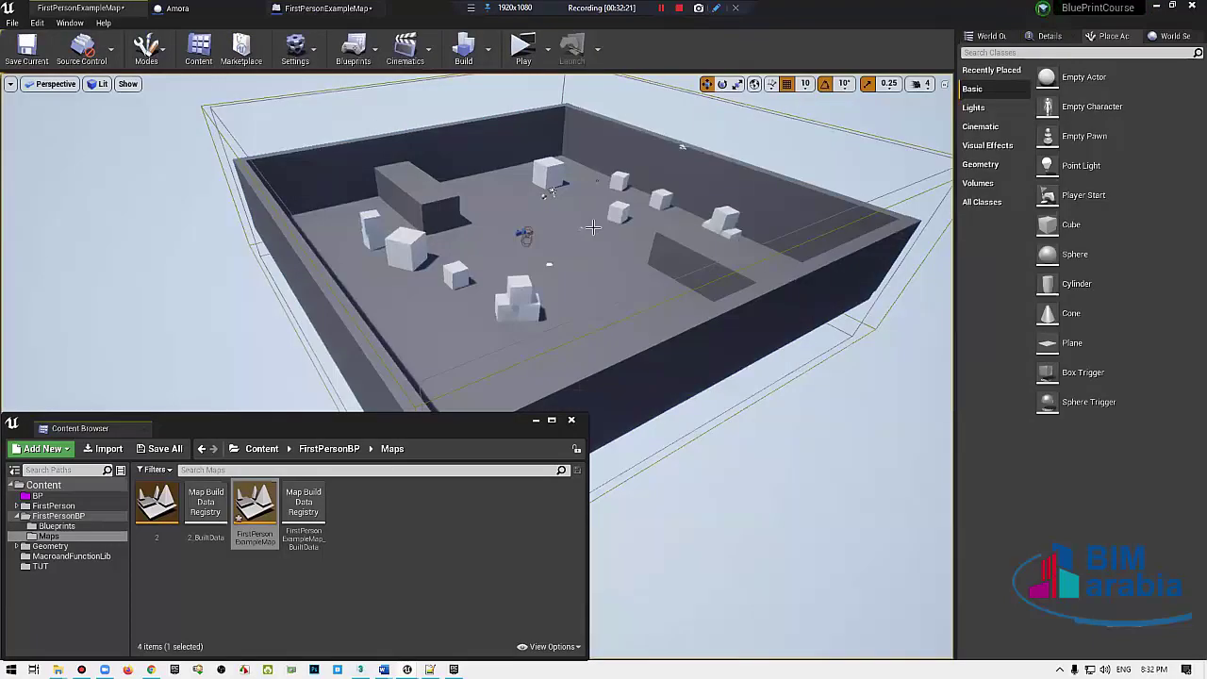
scroll(598, 231, up, 3)
scroll(605, 235, up, 3)
scroll(611, 239, up, 3)
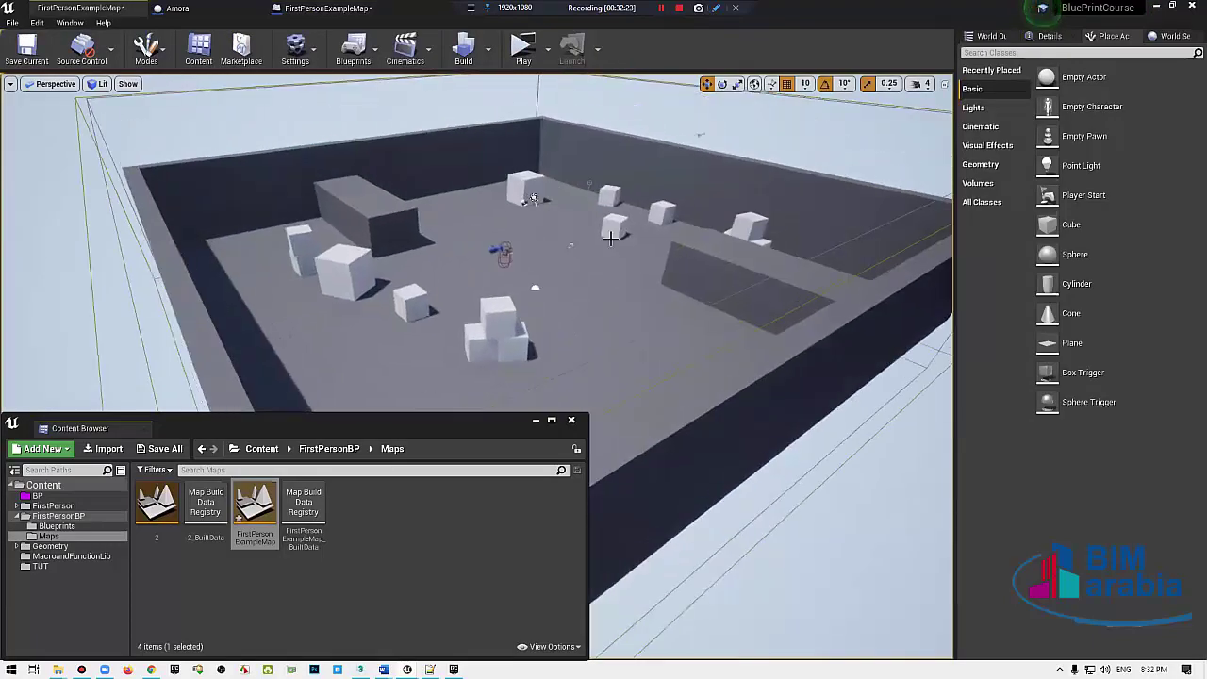
scroll(612, 238, up, 3)
scroll(612, 238, up, 1)
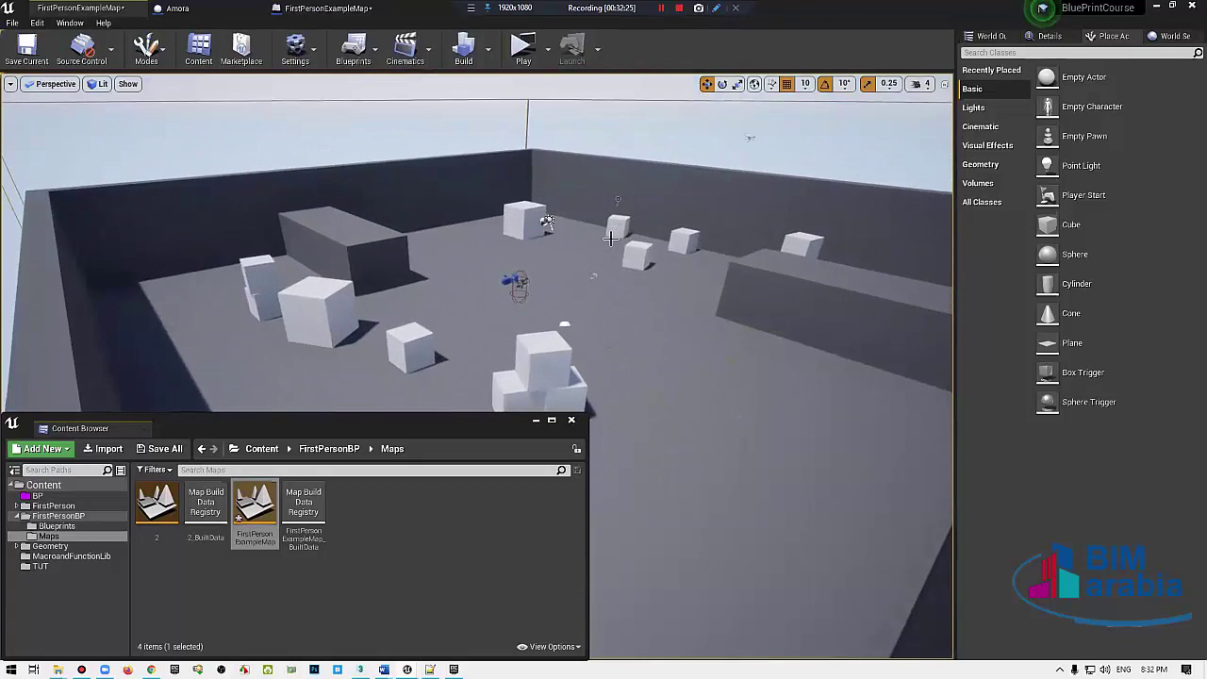
click(92, 507)
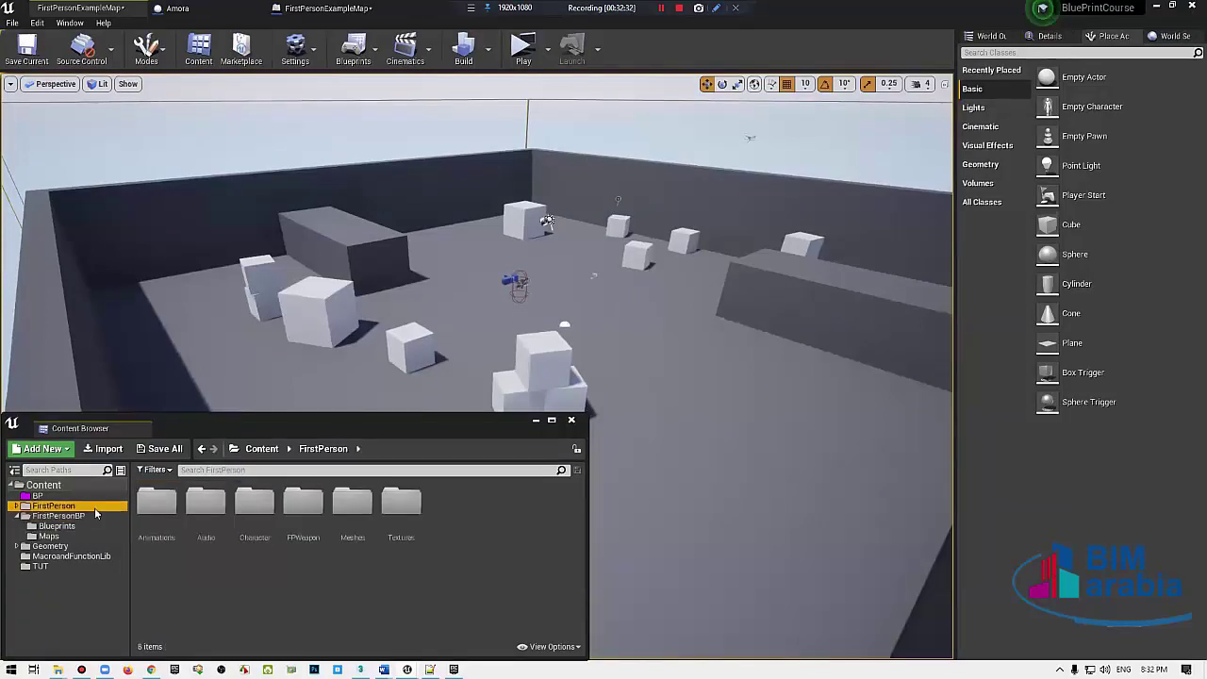
right_drag(541, 357, 647, 651)
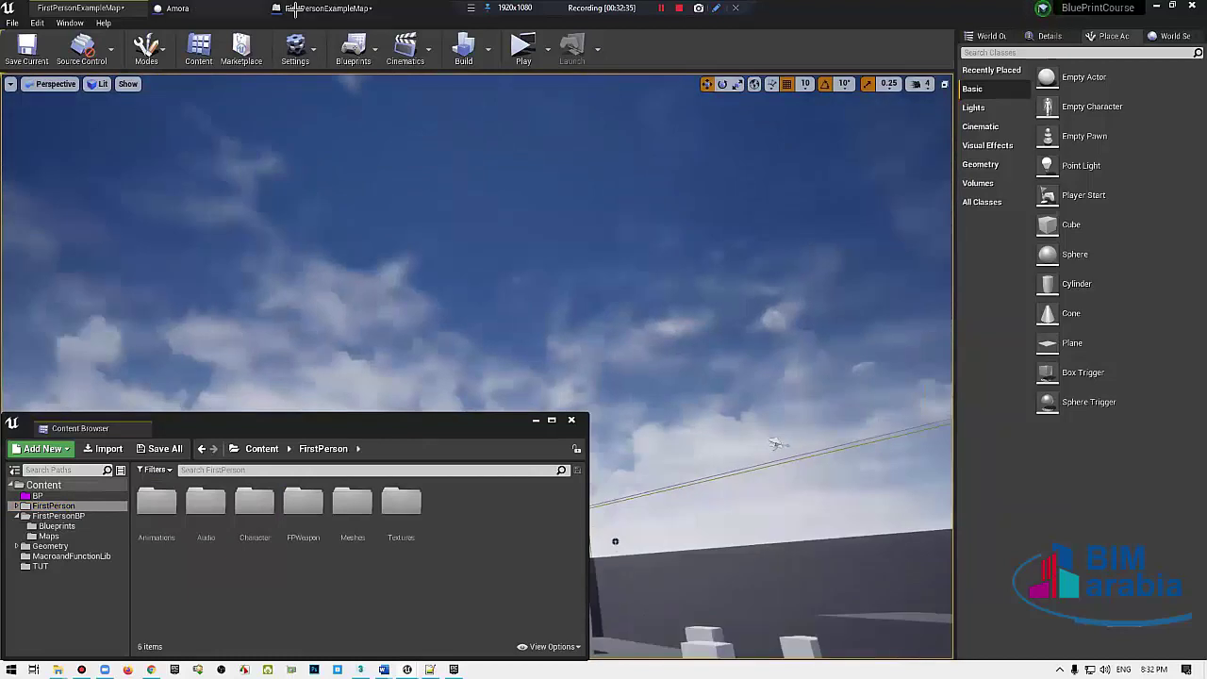
Step: Delete all nodes from the Level Blueprint, compile it, and return to Amora's event graph
click(198, 8)
click(326, 8)
key(ctrl+a)
key(Delete)
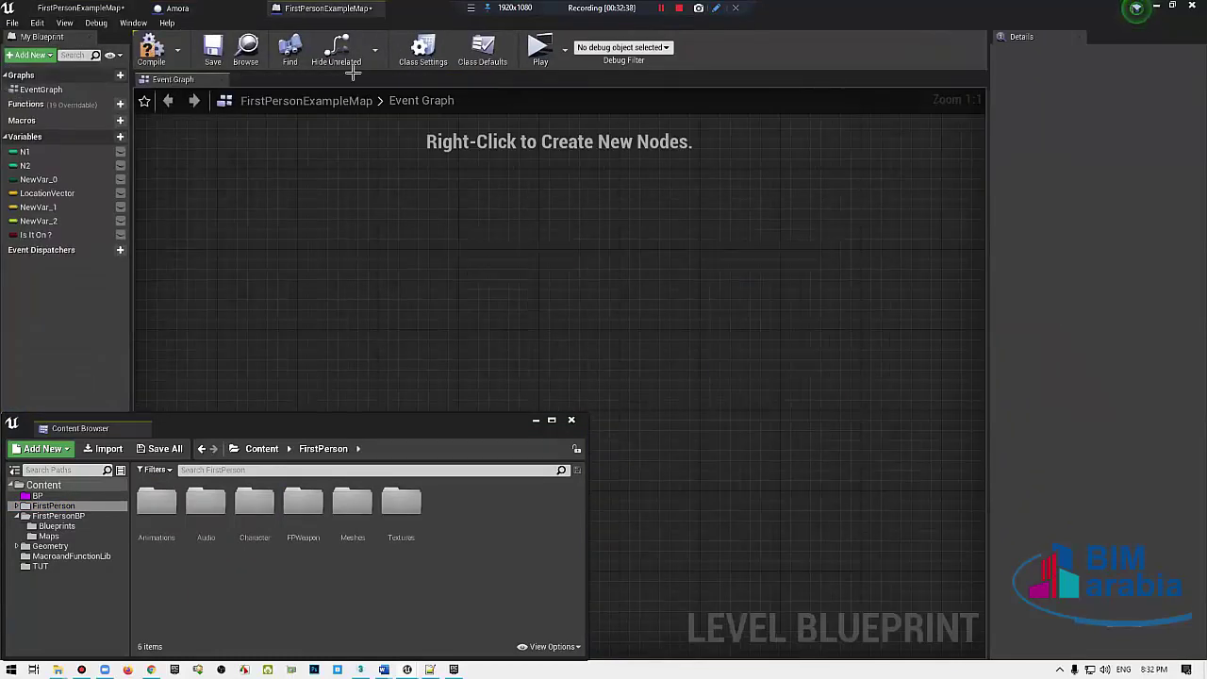
click(151, 47)
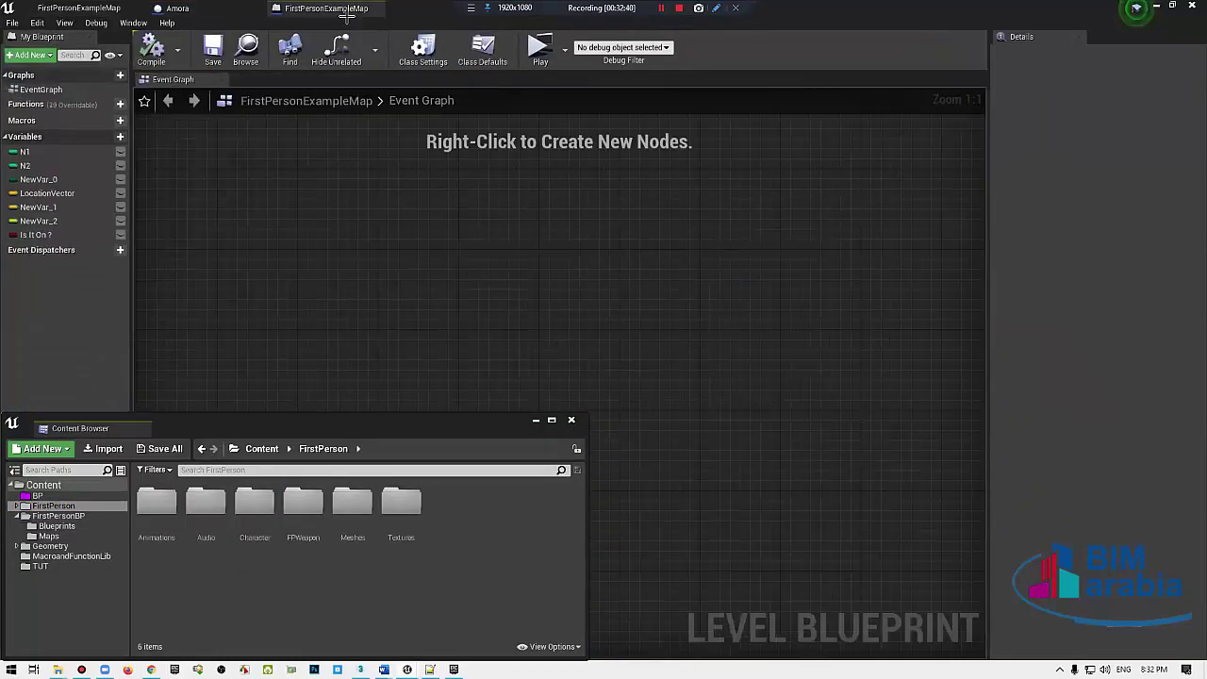
click(177, 8)
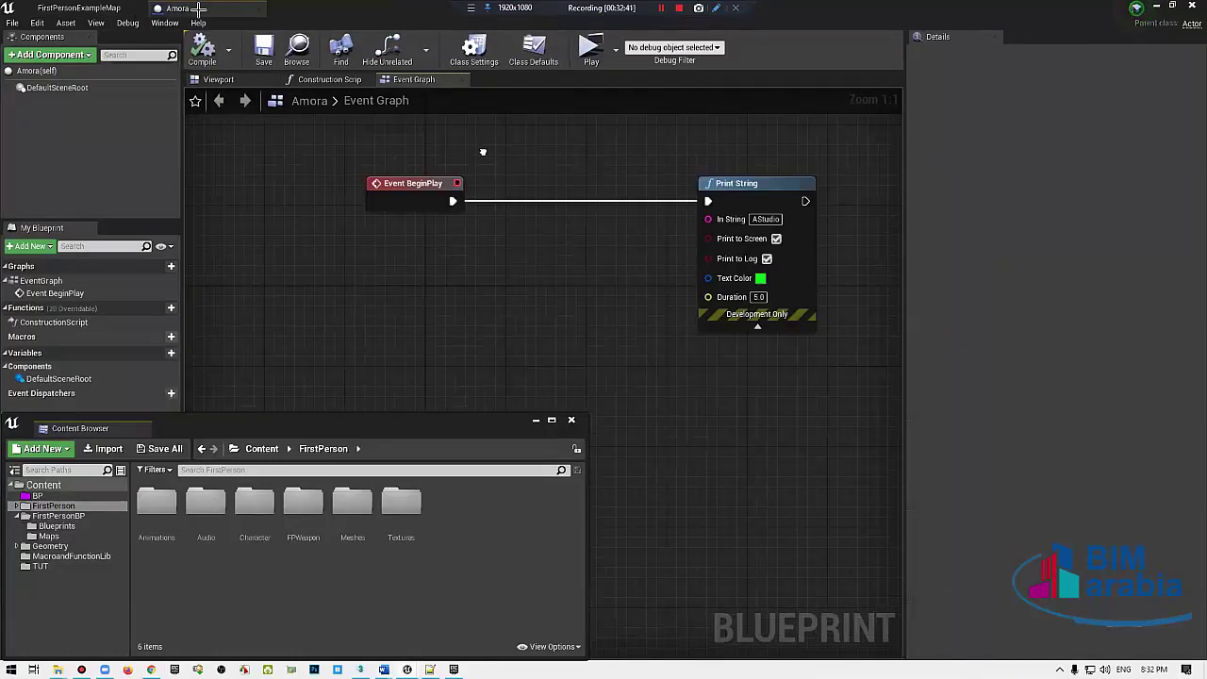
Step: Open the BP folder with the Amora assets while flying the level view around
click(79, 8)
mouse_move(345, 154)
right_down()
mouse_move(405, 208)
mouse_move(149, 533)
right_up()
click(36, 495)
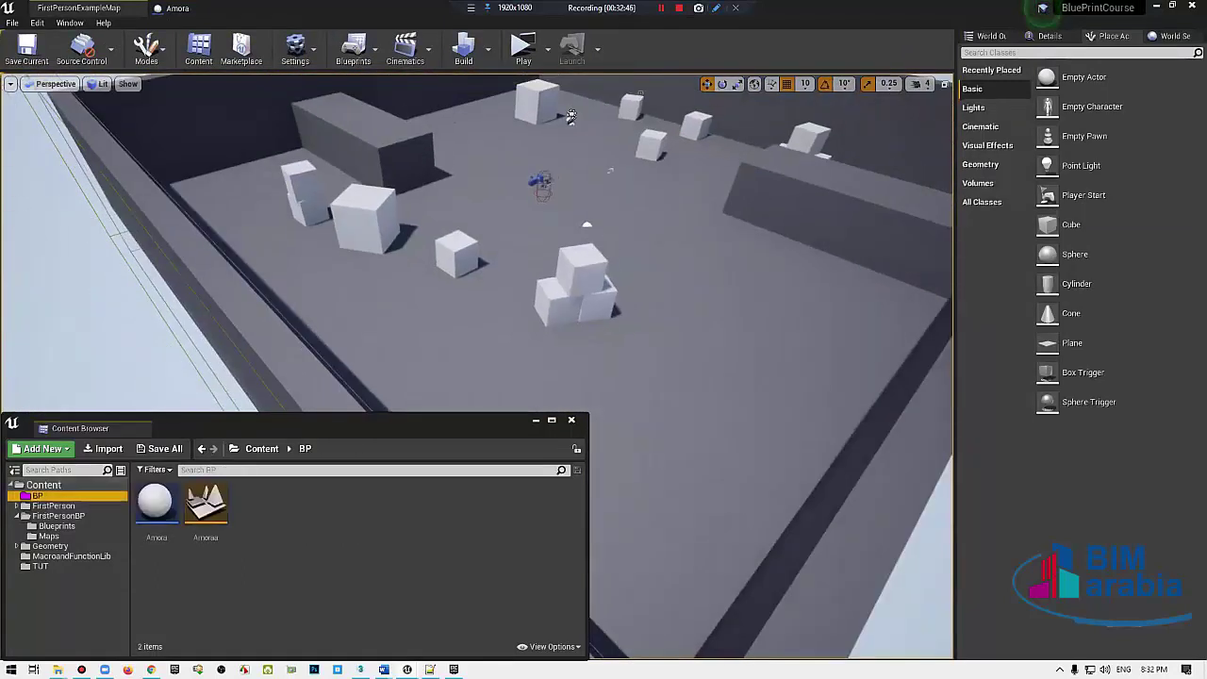
right_drag(154, 363, 153, 363)
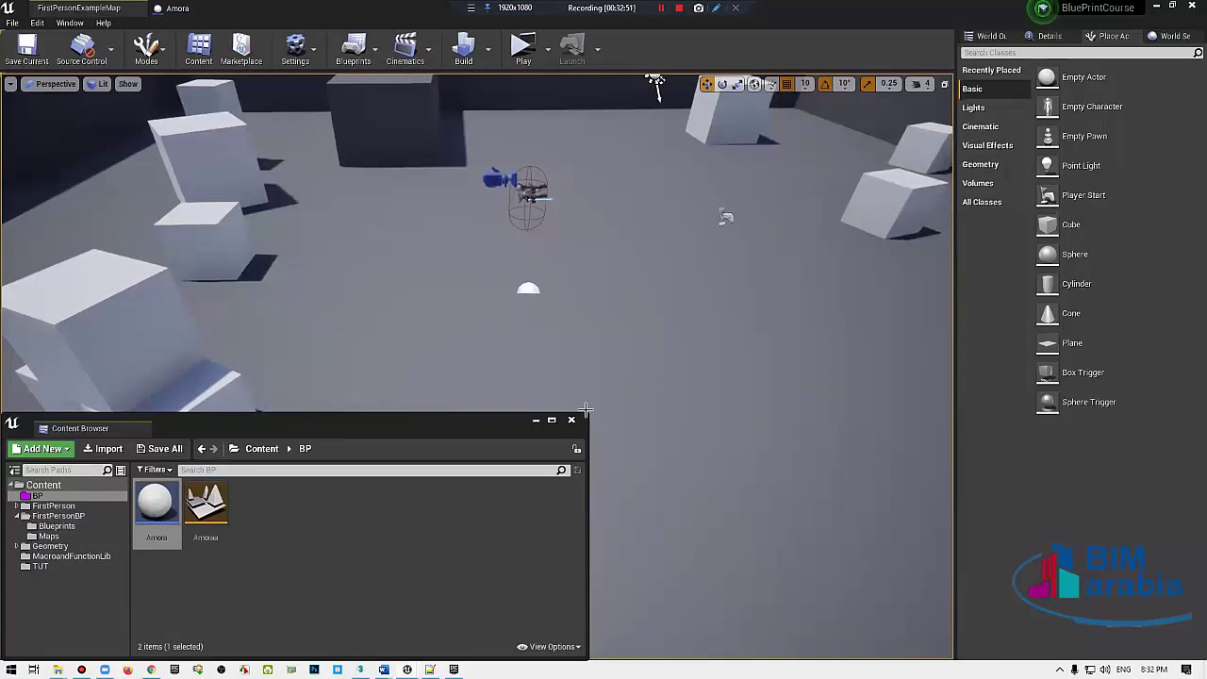
right_drag(601, 420, 601, 420)
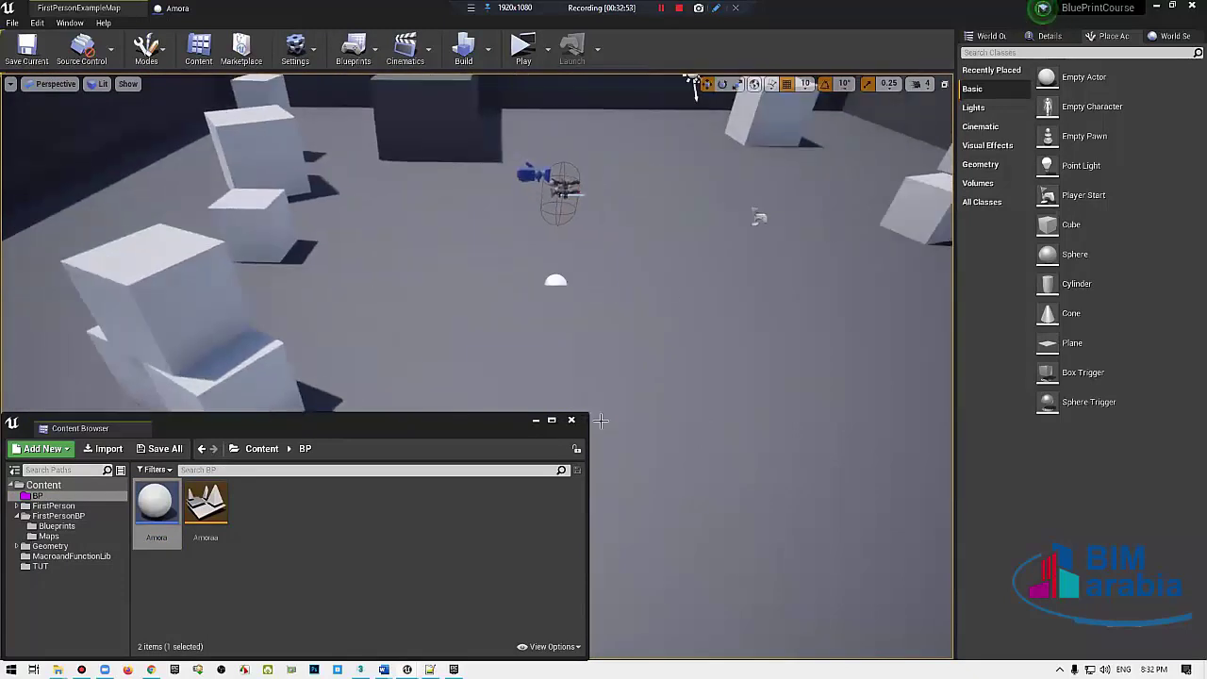
Step: In the Amora Blueprint, shrink the Content Browser and show the Viewport preview
click(175, 7)
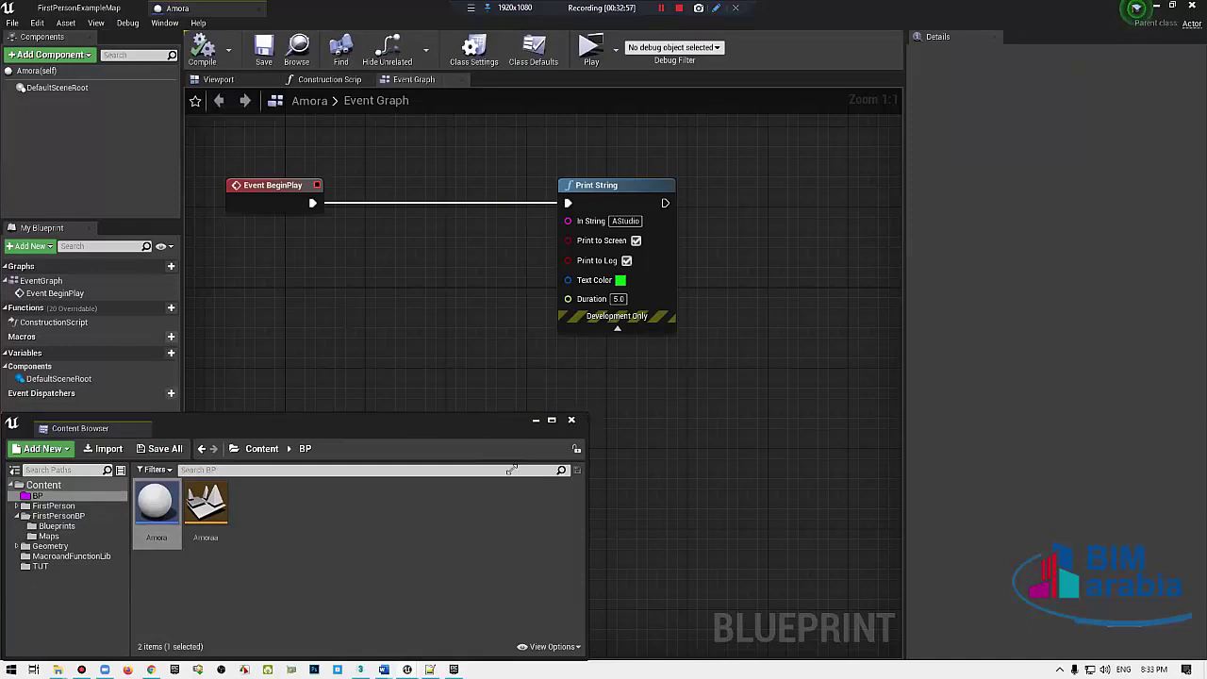
drag(589, 413, 511, 469)
right_drag(358, 264, 517, 224)
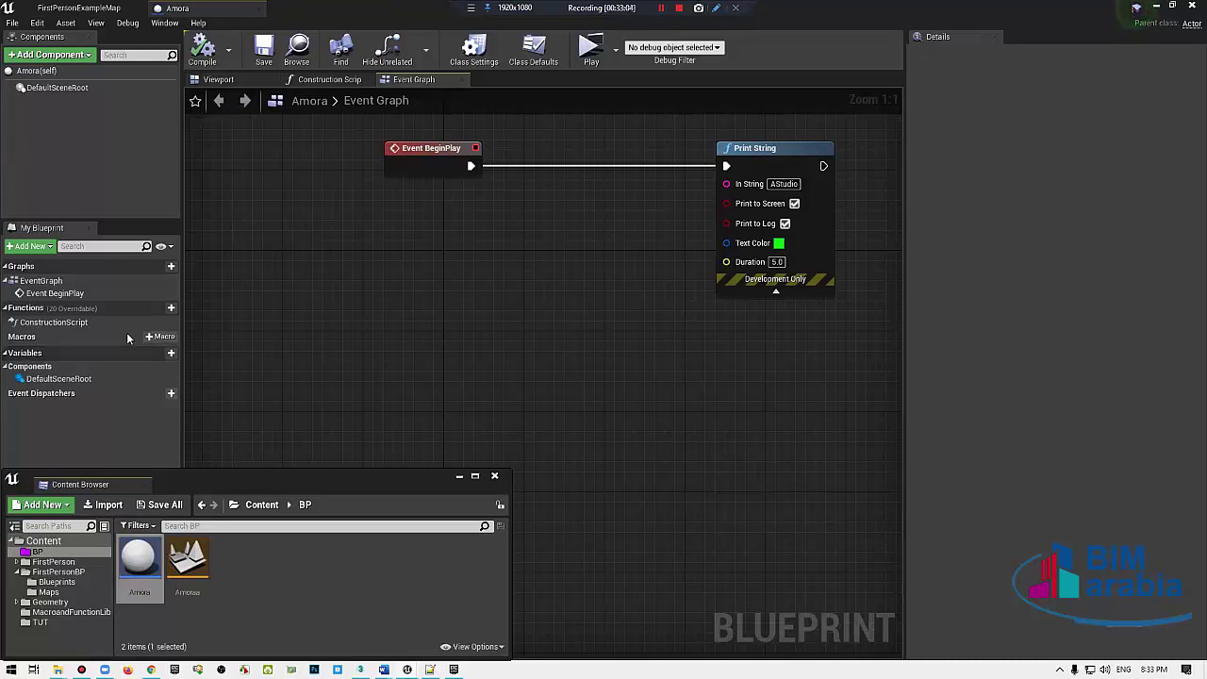
click(218, 79)
Step: Close the Content Browser and orbit Amora's preview around its white sphere
click(491, 478)
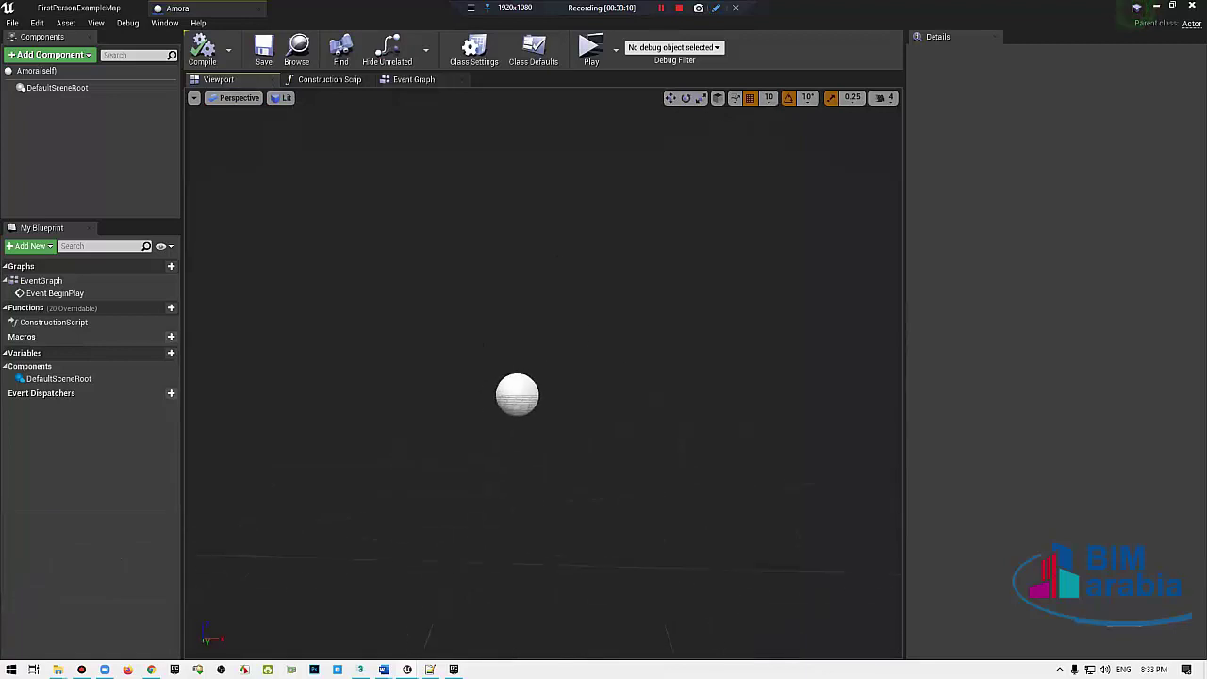
drag(557, 264, 560, 260)
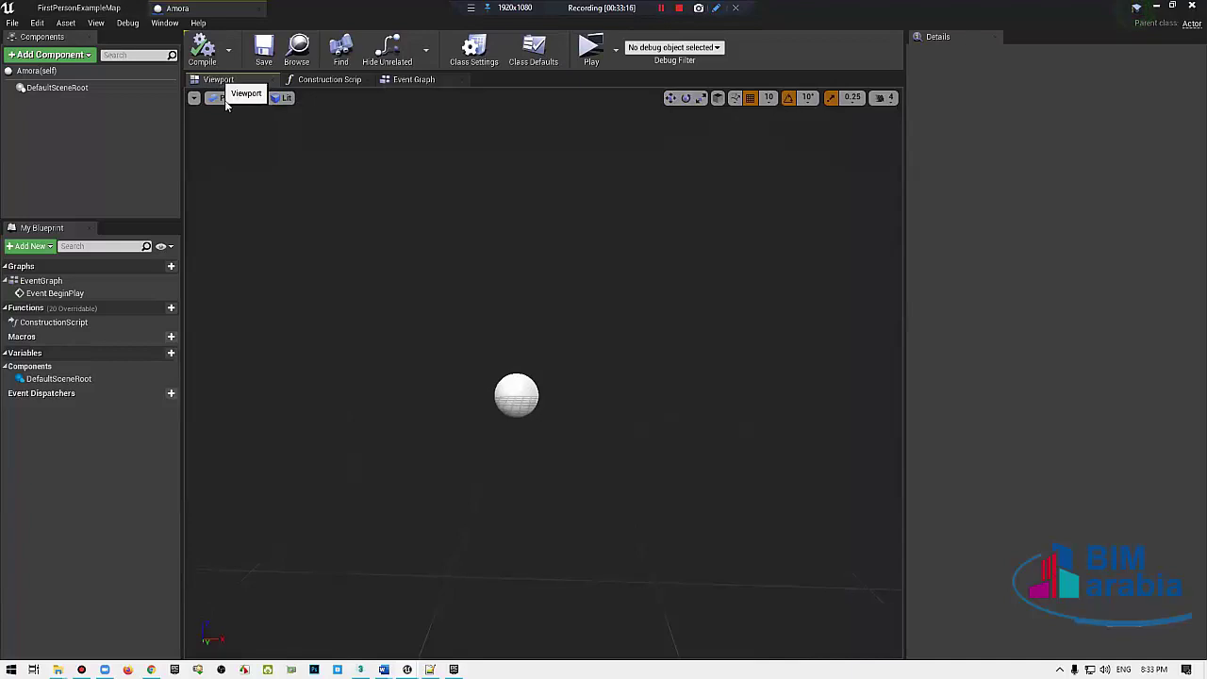
drag(528, 283, 510, 255)
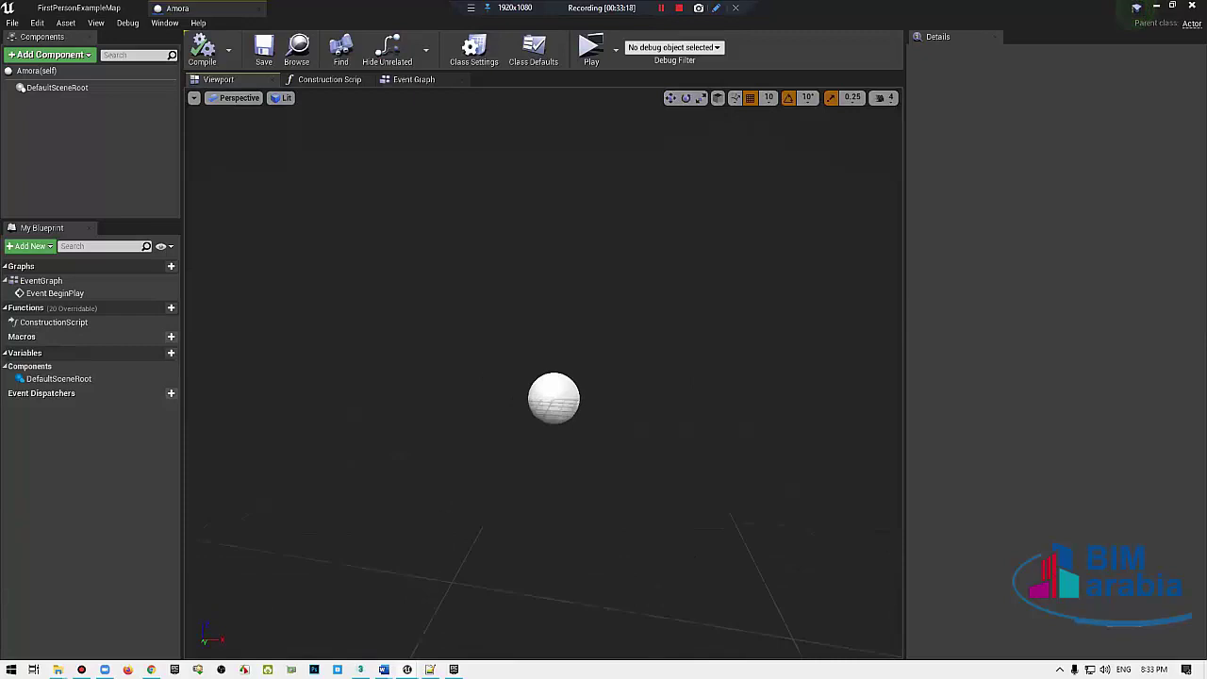
drag(495, 374, 495, 373)
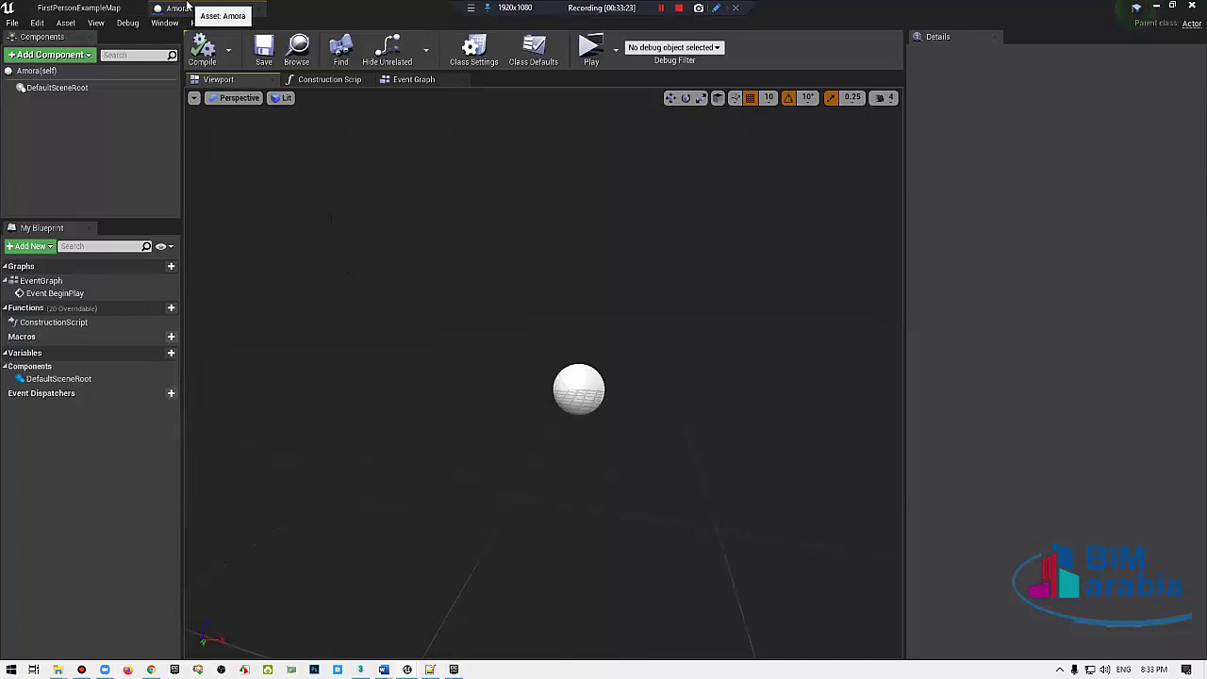
click(417, 79)
click(238, 79)
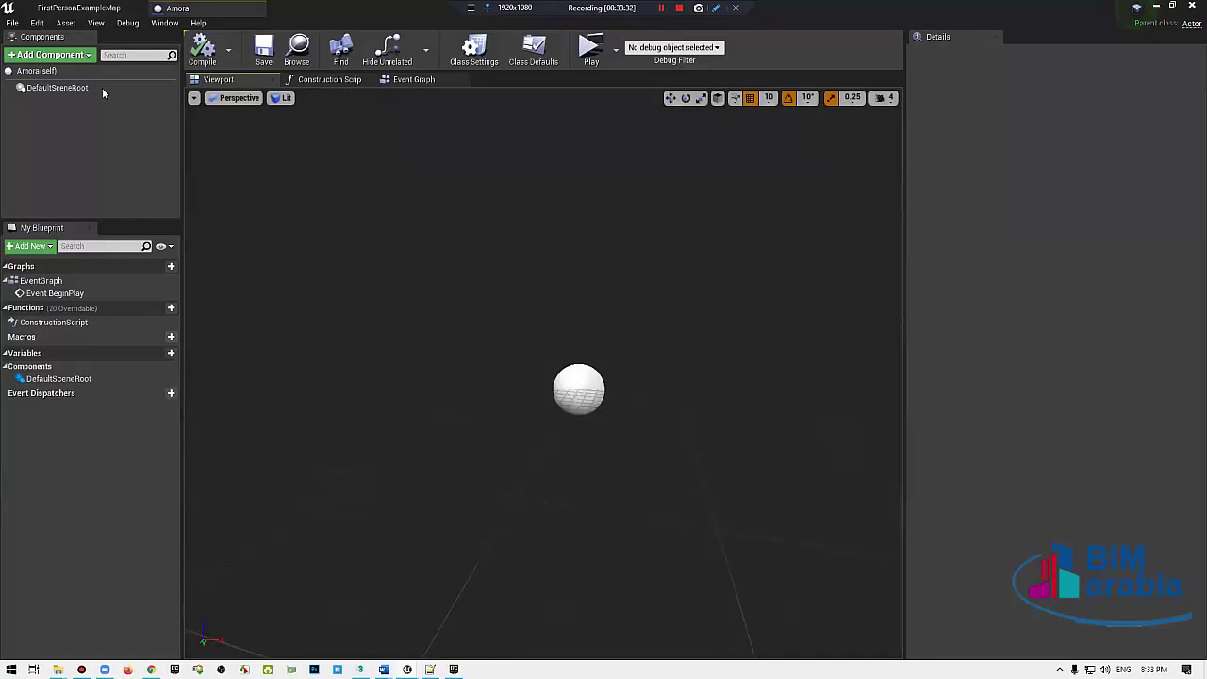
Step: Add a Static Mesh component found by searching 'stat', then select StaticMesh
click(71, 56)
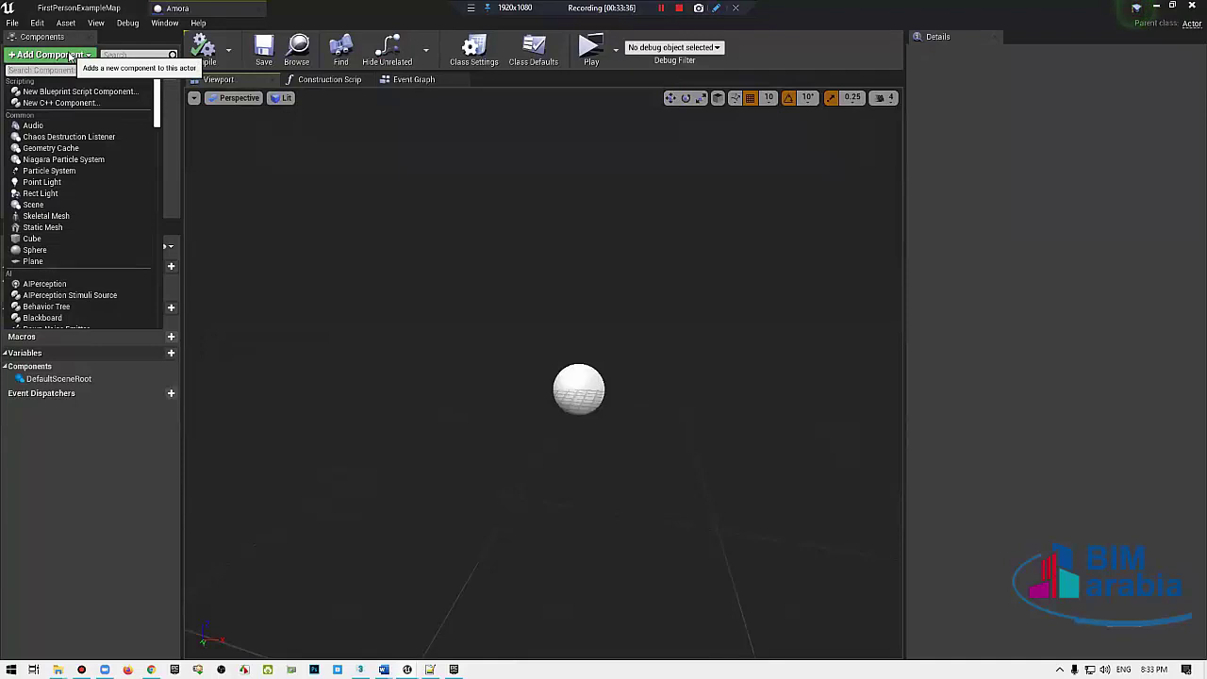
click(71, 56)
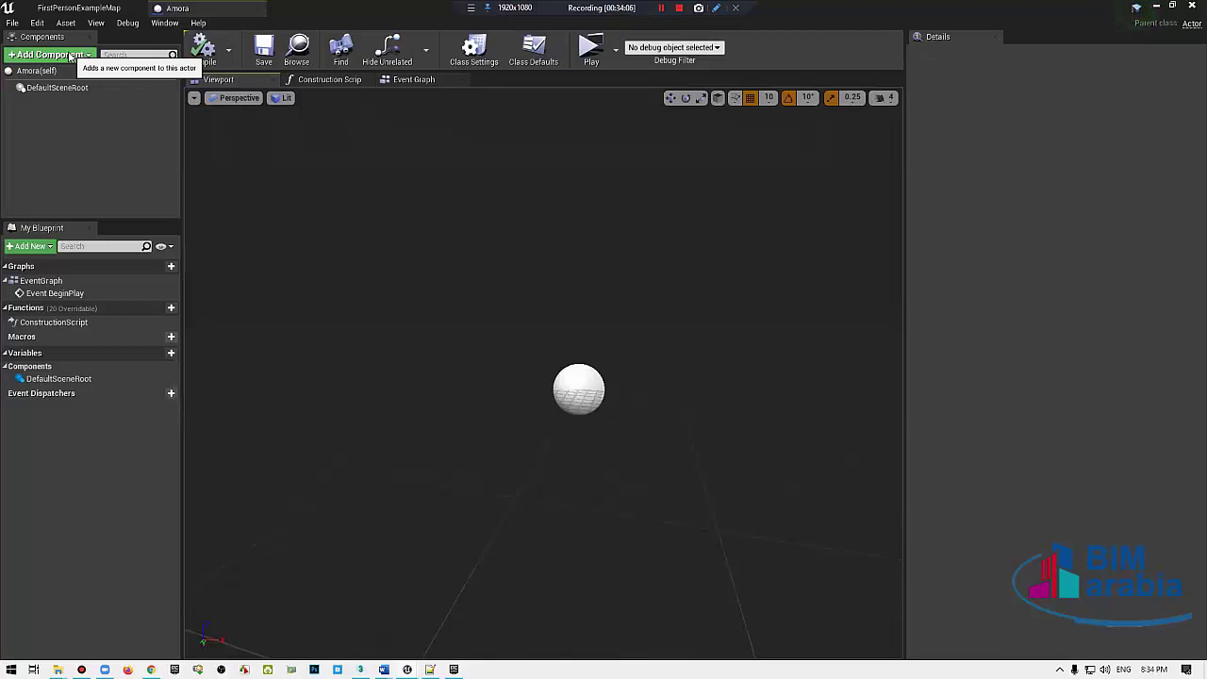
click(70, 56)
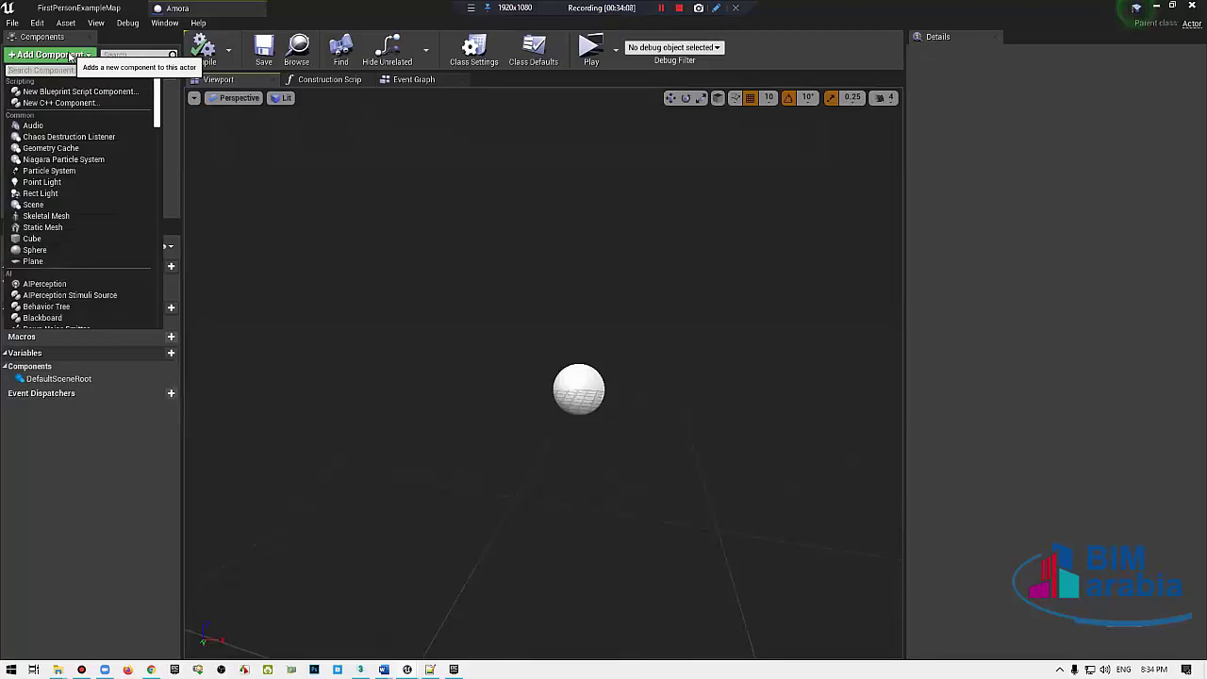
text(satic)
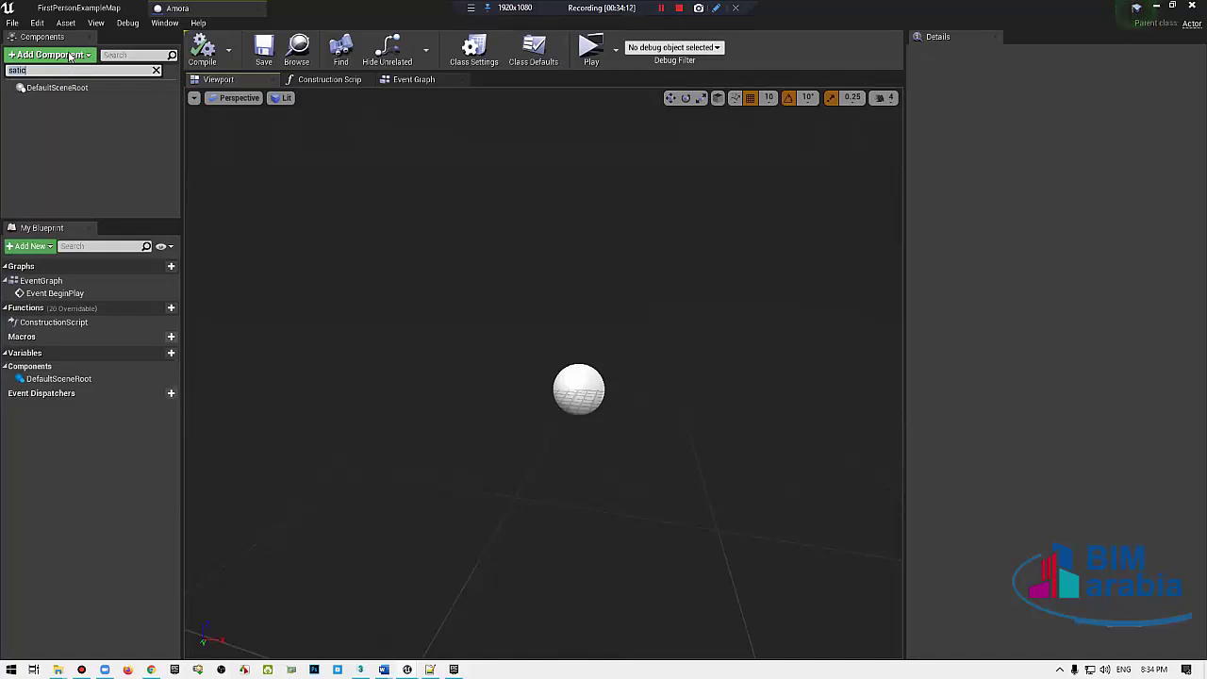
key(BackSpace)
key(BackSpace)
key(BackSpace)
text(tat)
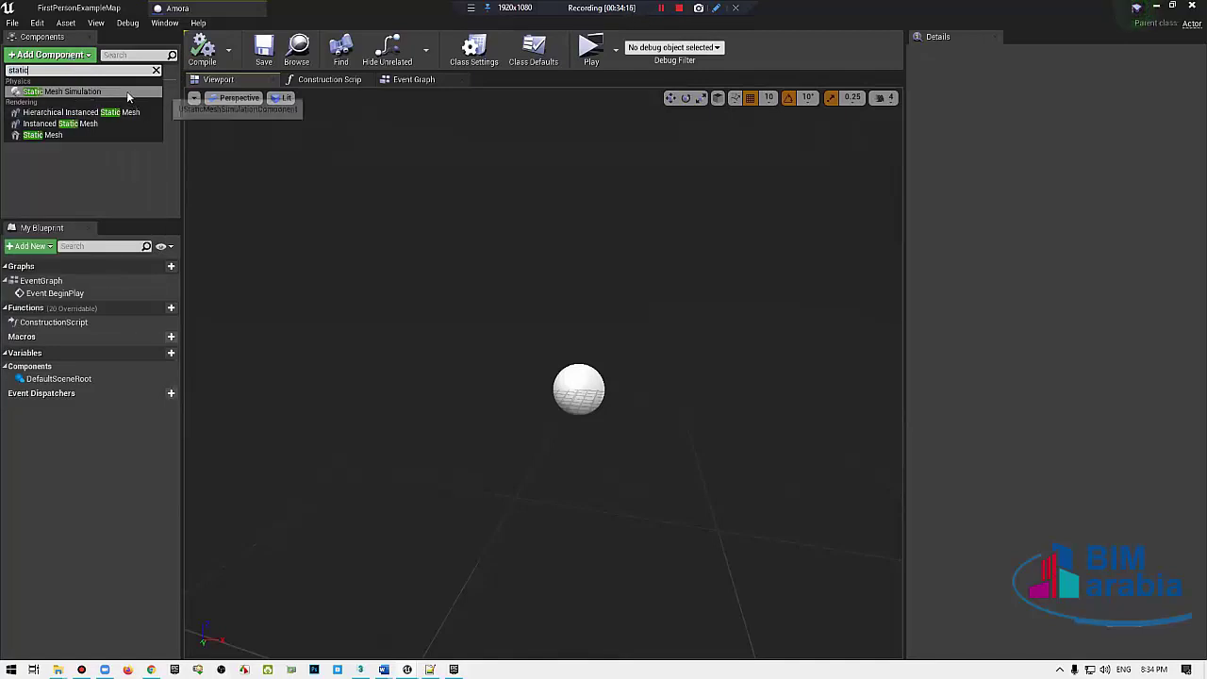
click(44, 135)
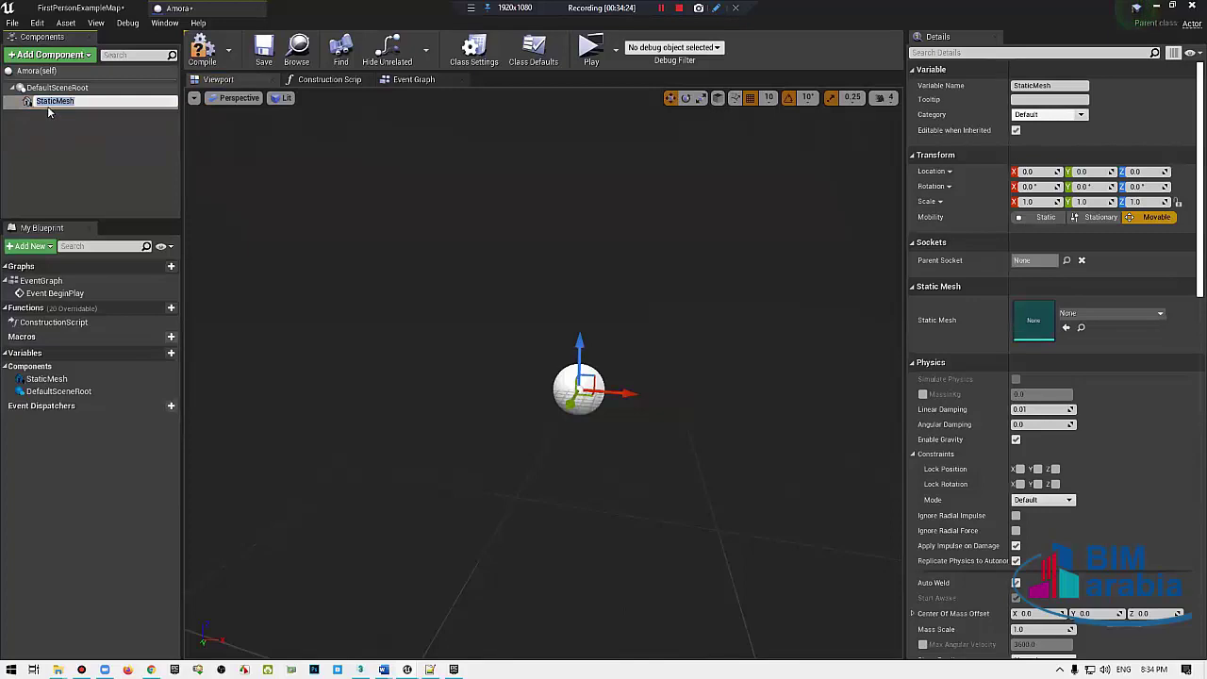
click(55, 123)
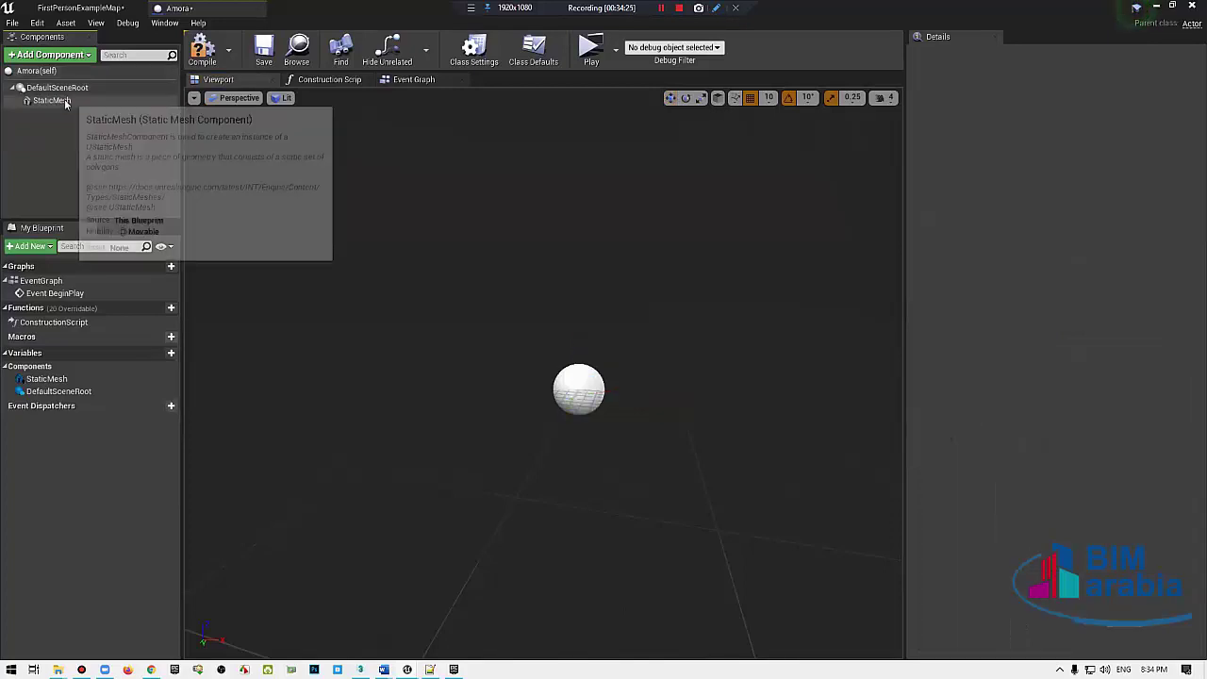
click(52, 100)
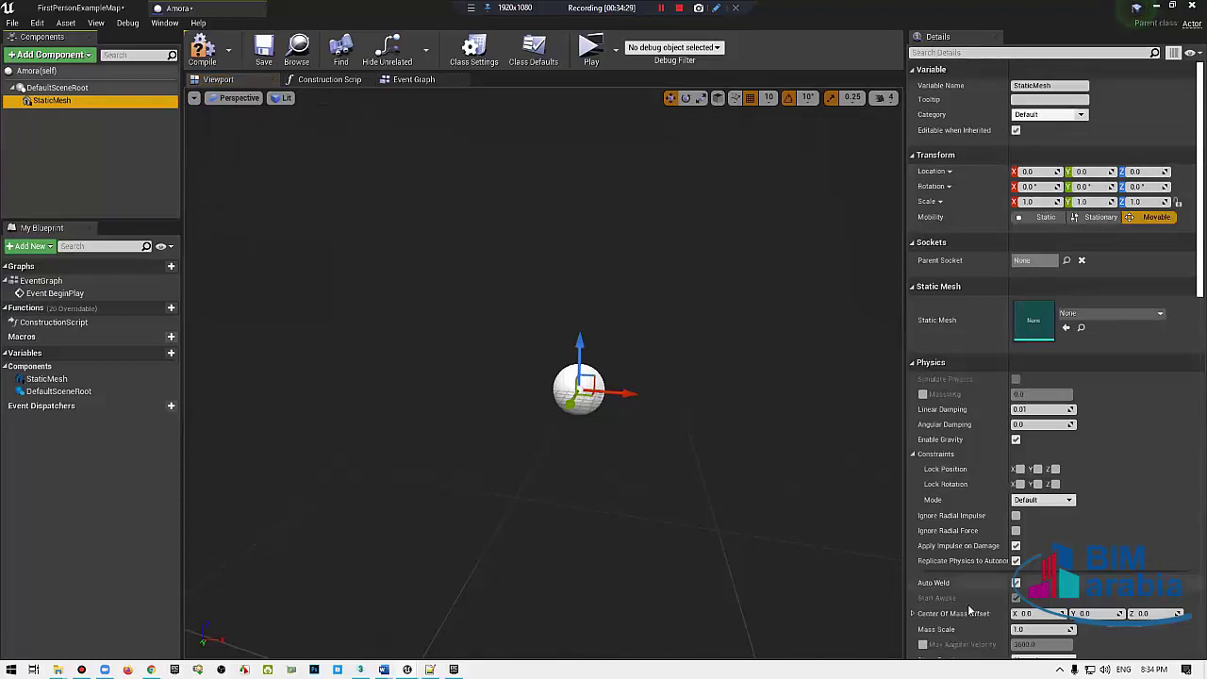
scroll(979, 273, down, 3)
scroll(979, 273, up, 3)
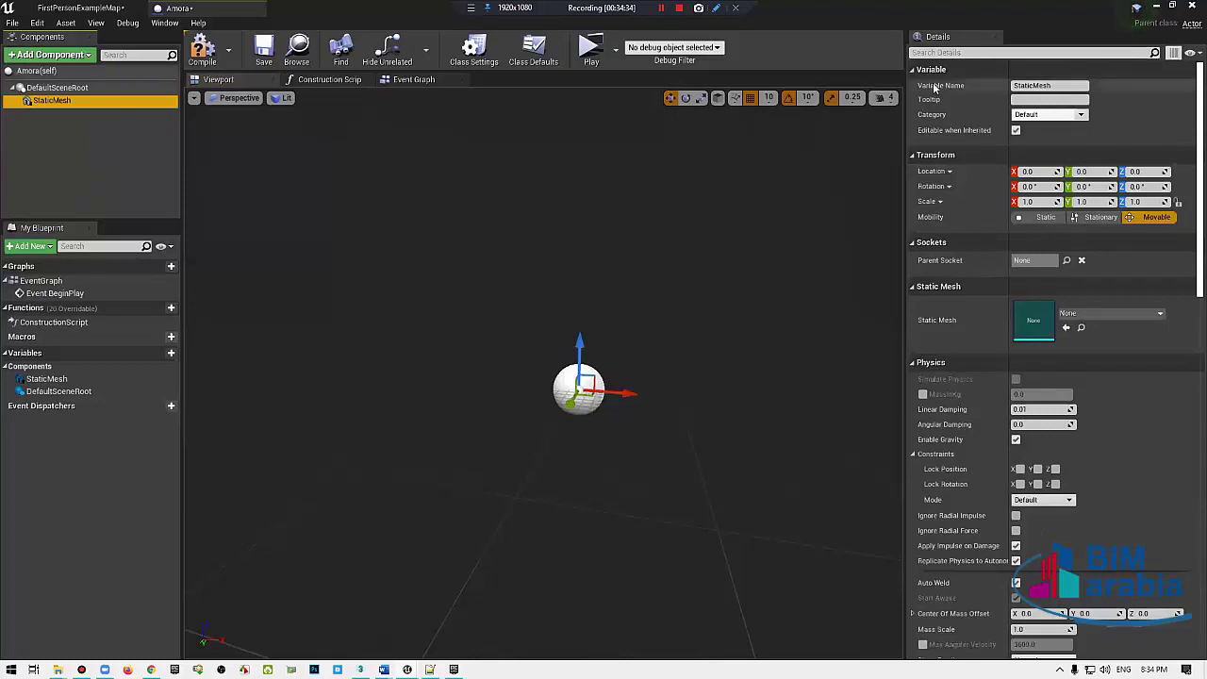
Step: Select the white cubes in the level with the Details panel showing
click(82, 8)
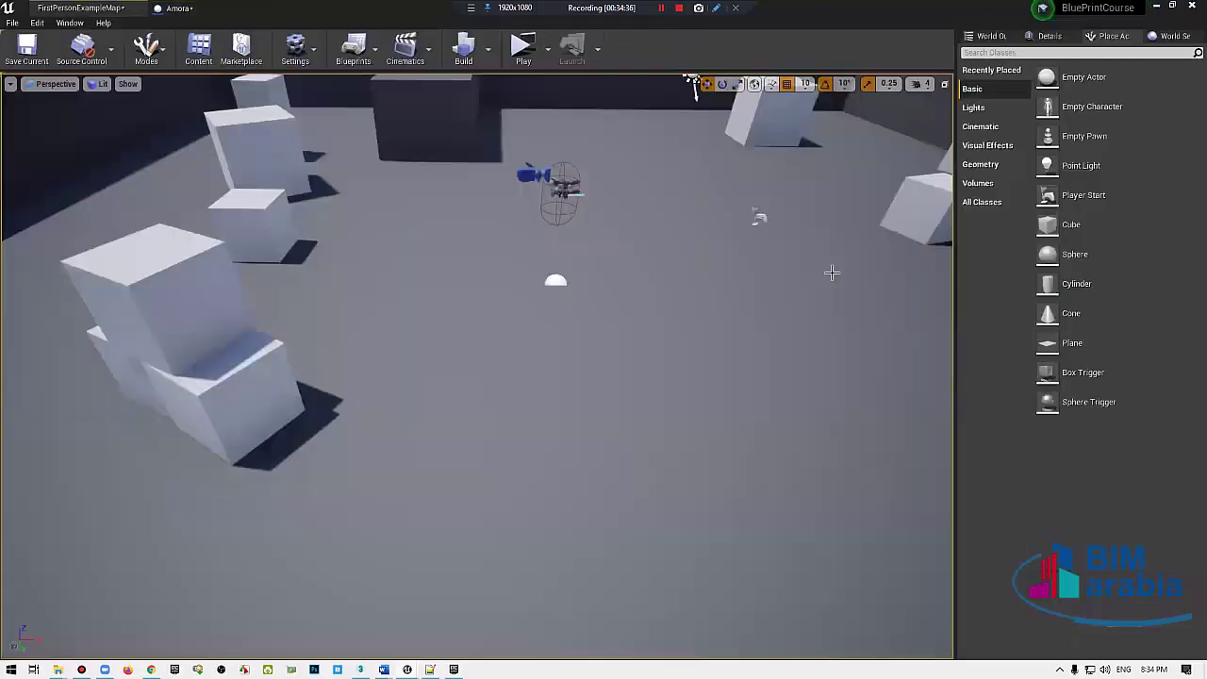
click(1050, 35)
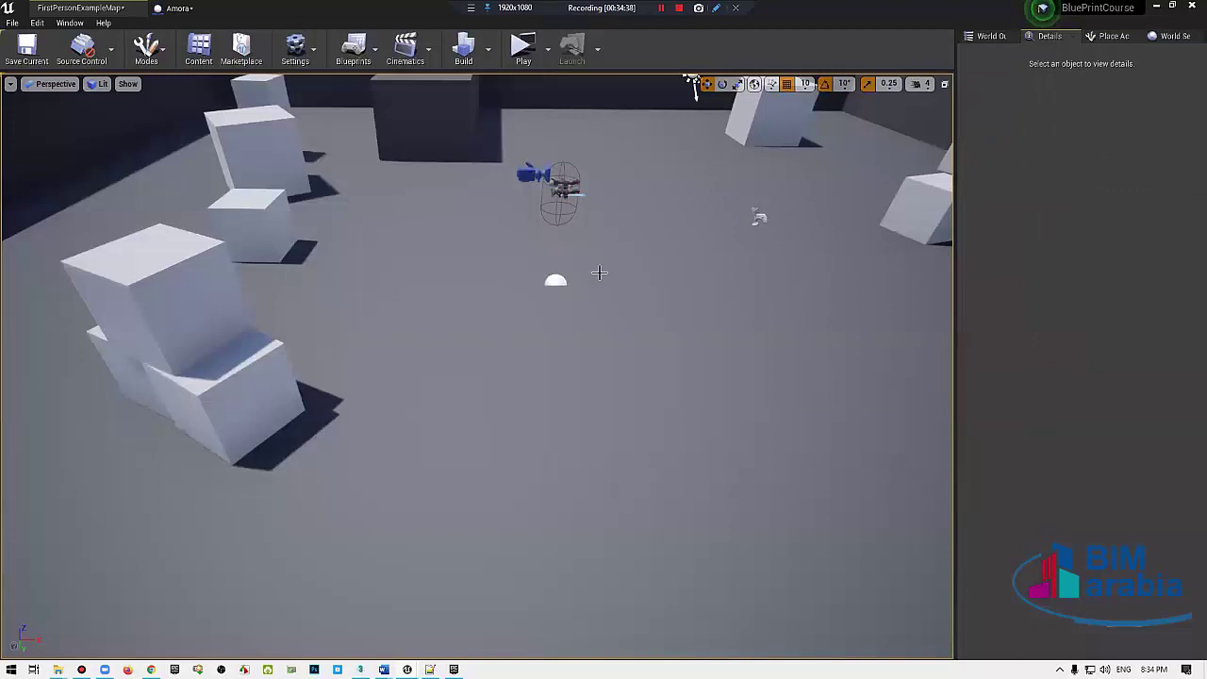
click(556, 281)
click(221, 331)
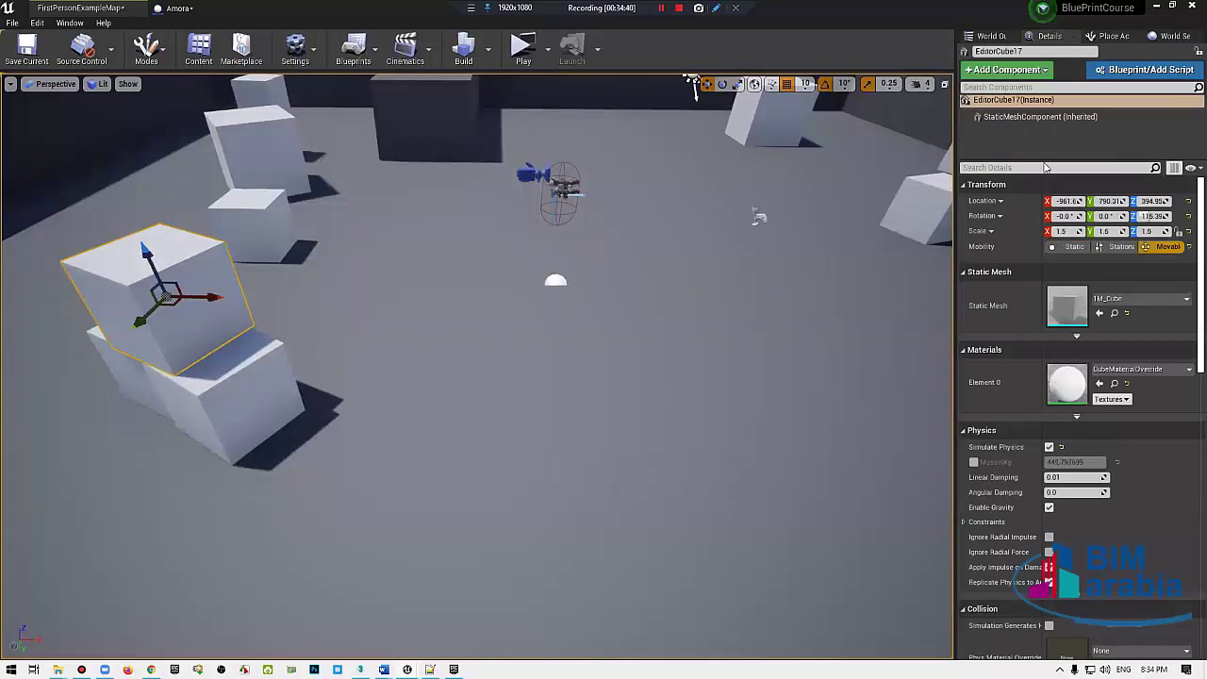
scroll(1008, 406, up, 3)
Step: In the Amora Blueprint, reselect the StaticMesh component
click(178, 7)
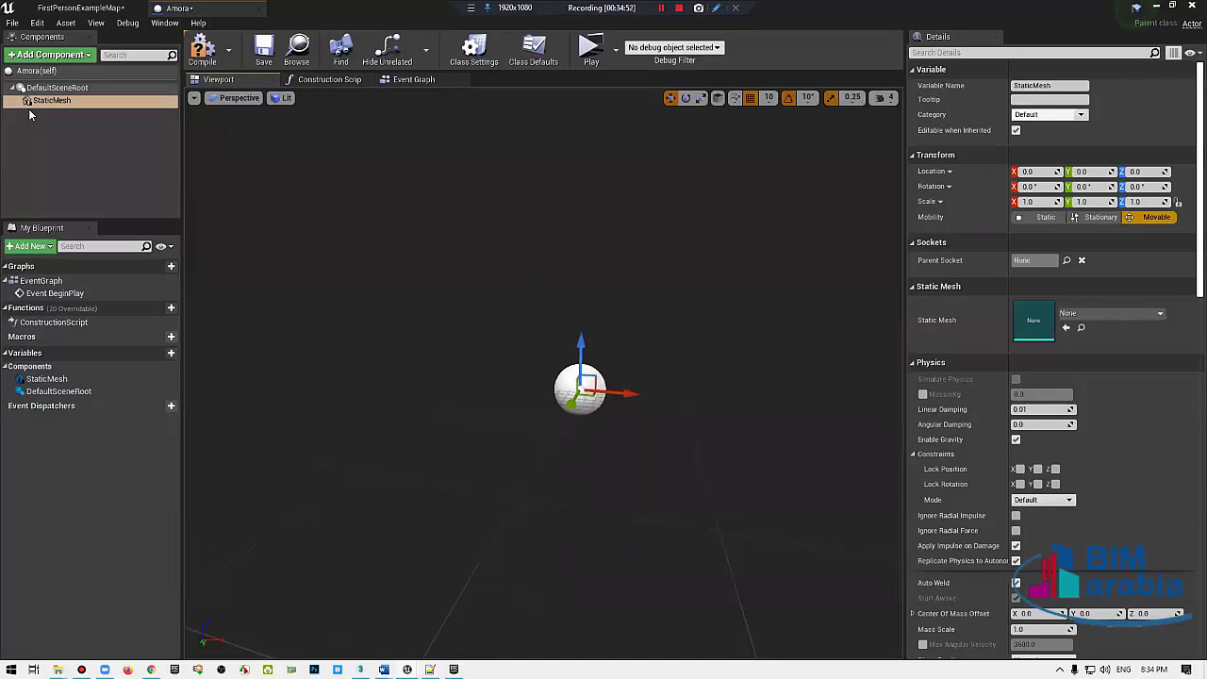
click(82, 120)
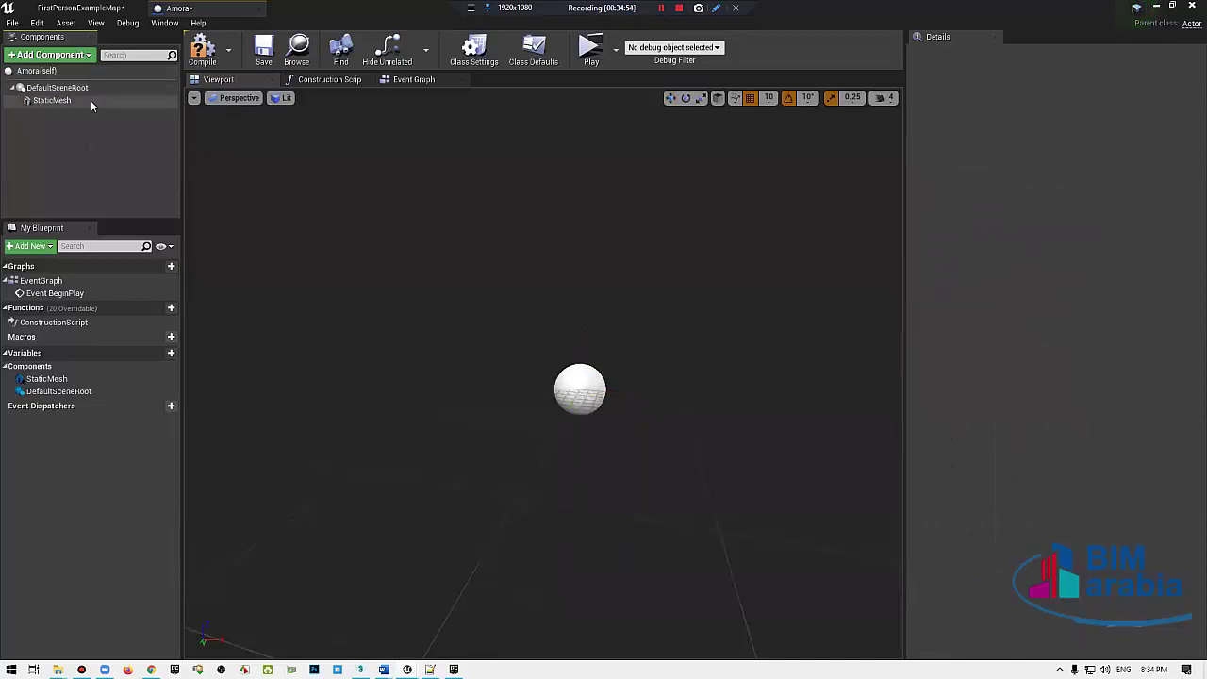
click(91, 100)
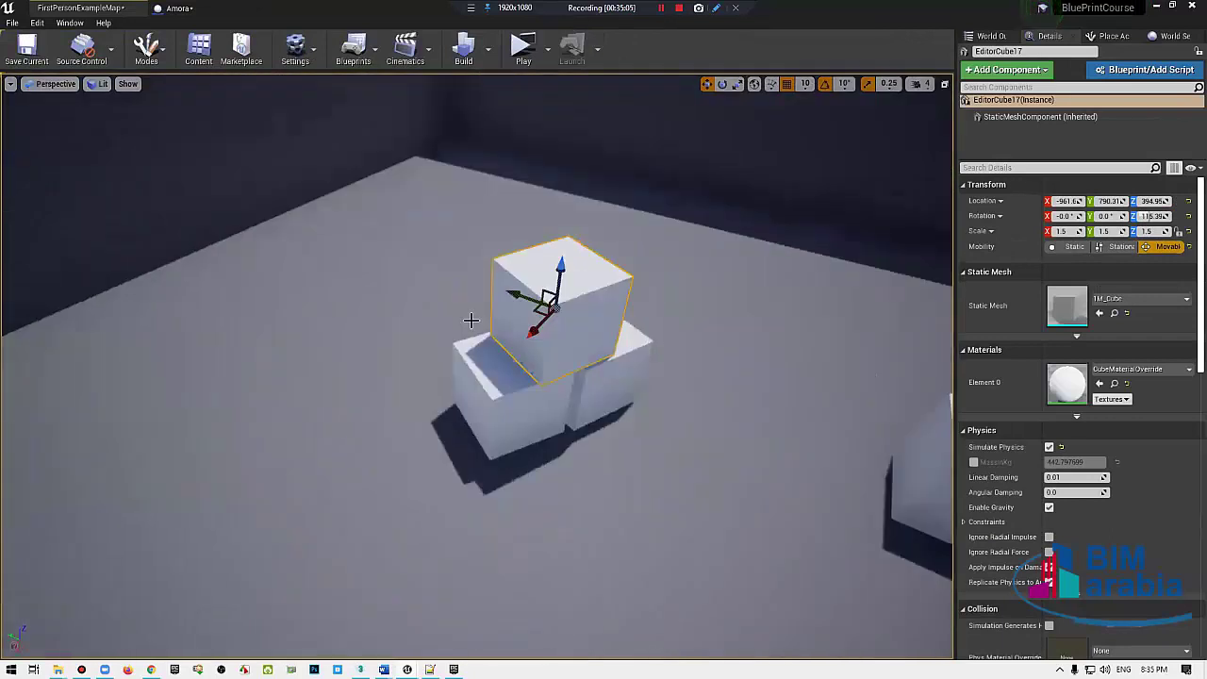
Step: Drag a cube copy to the left and reset EditorCube22's static mesh to None
alt+drag(507, 272, 47, 270)
key(f)
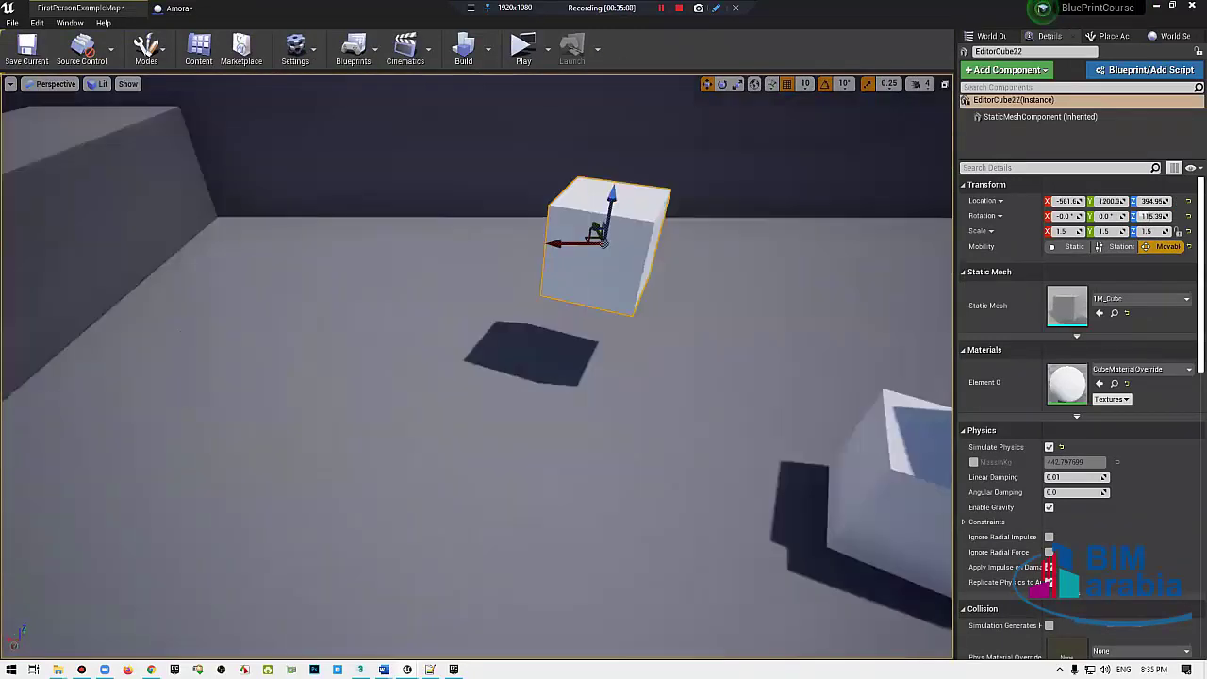
click(1129, 315)
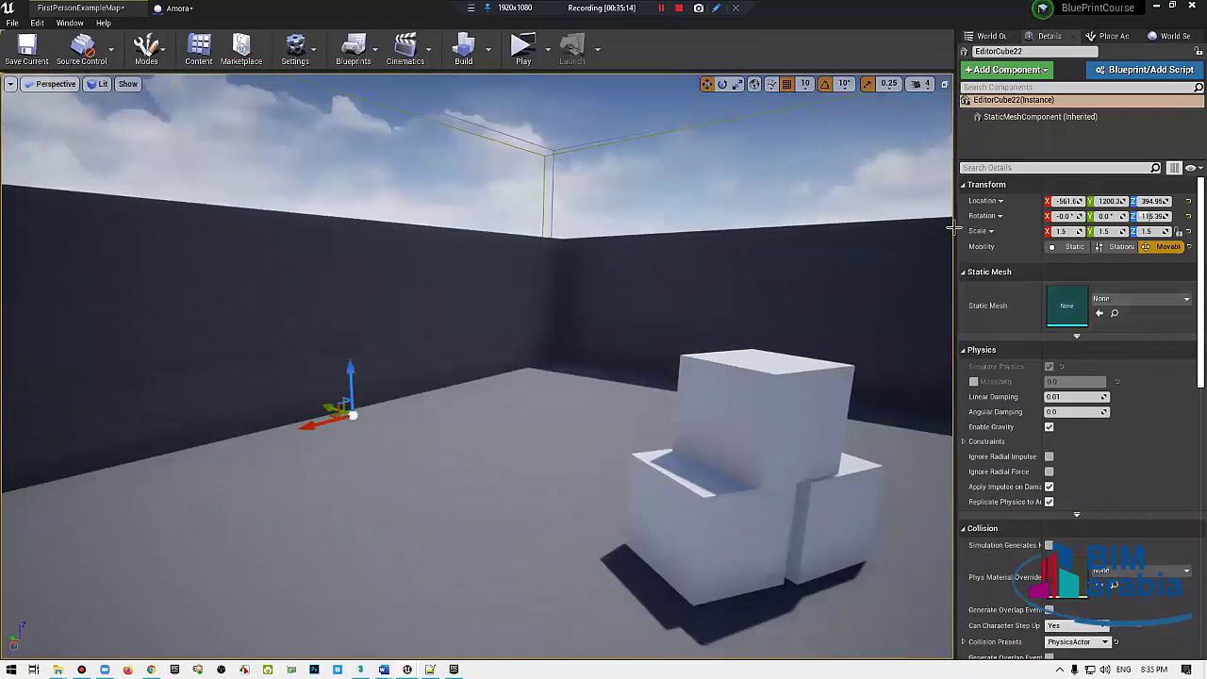
click(981, 36)
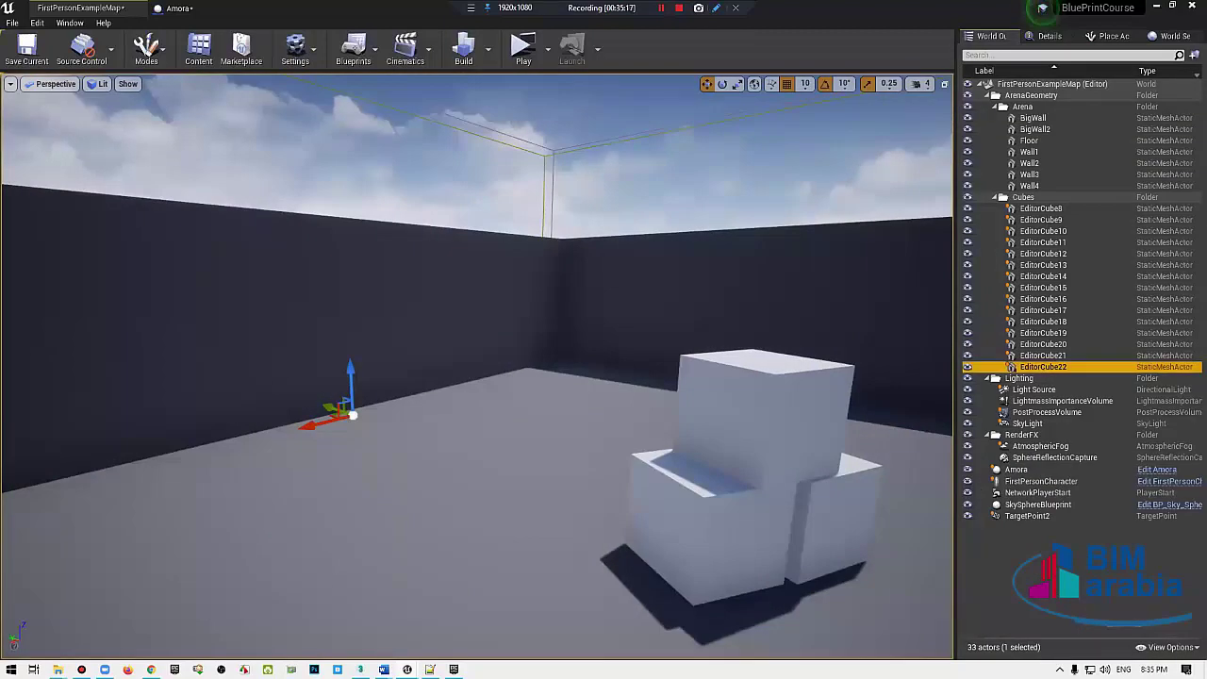
right_drag(545, 342, 545, 342)
Step: Select Amora's StaticMesh component and assign it the 1M_Cube mesh
key(ctrl+Tab)
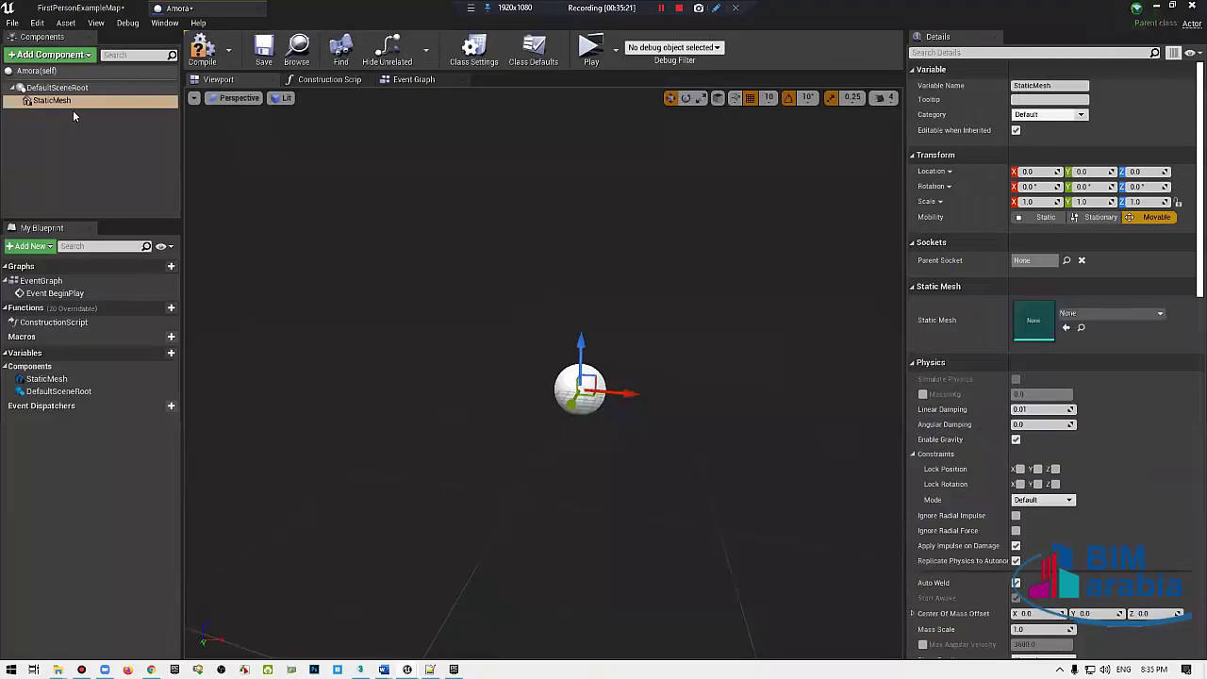
click(56, 87)
click(52, 100)
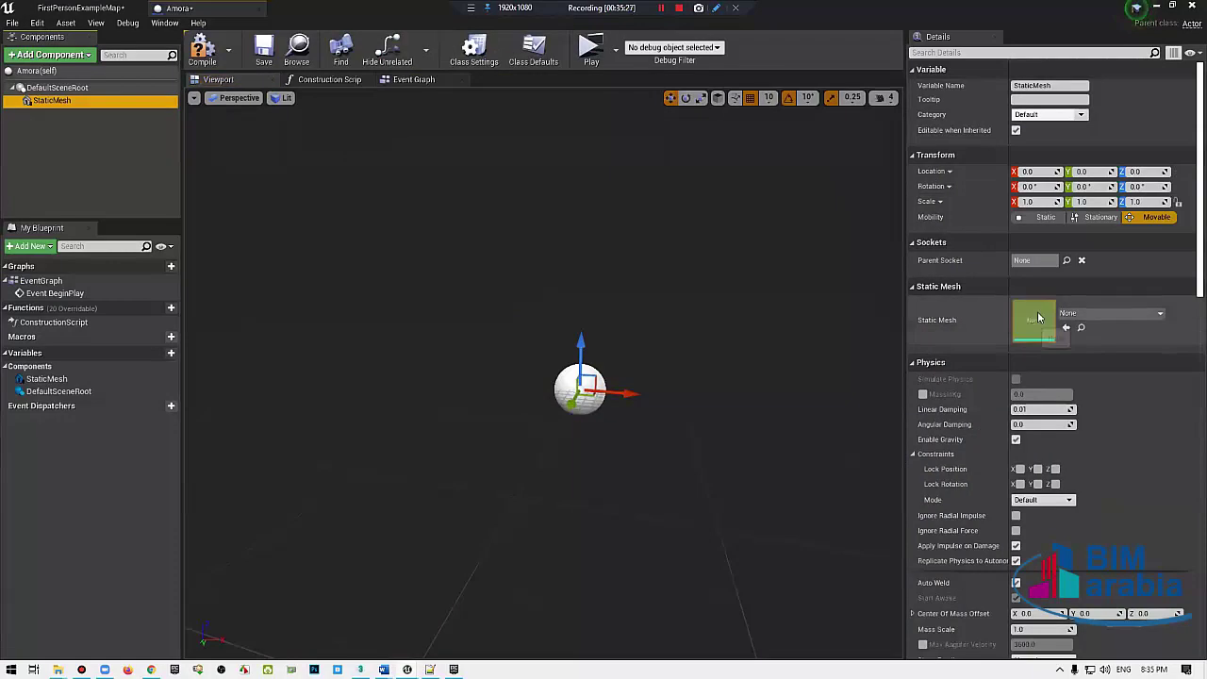
click(1094, 314)
click(1080, 415)
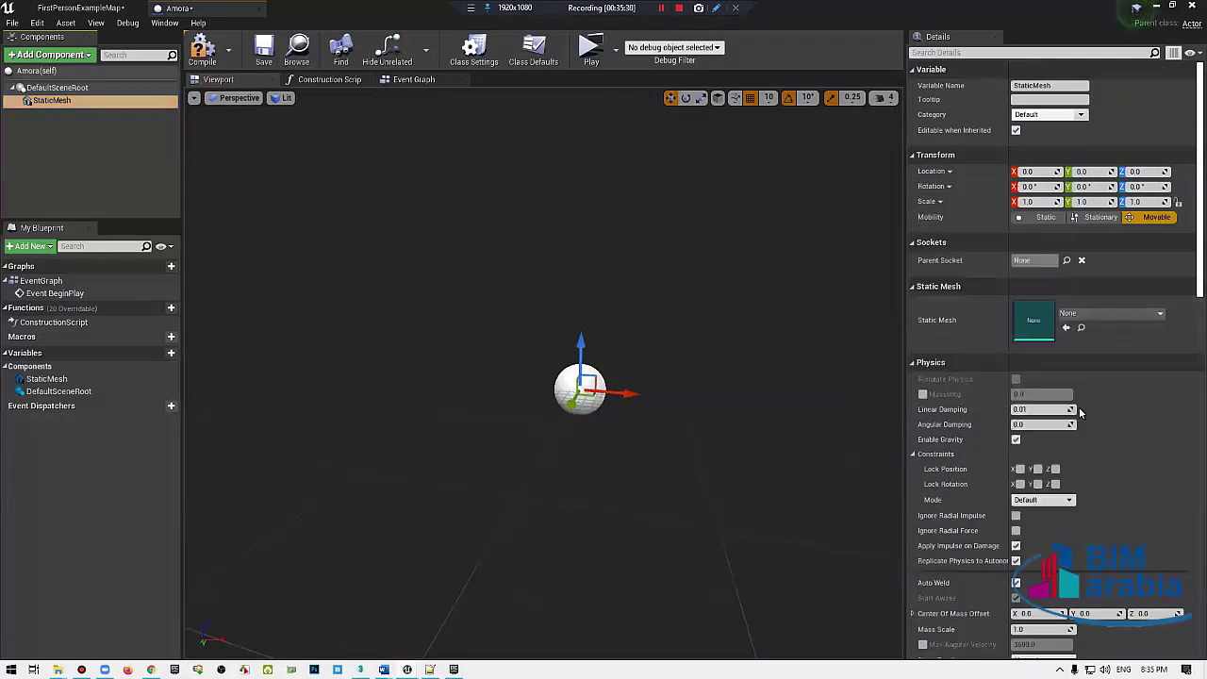
mouse_move(458, 382)
mouse_down()
mouse_move(529, 311)
mouse_move(453, 397)
mouse_up()
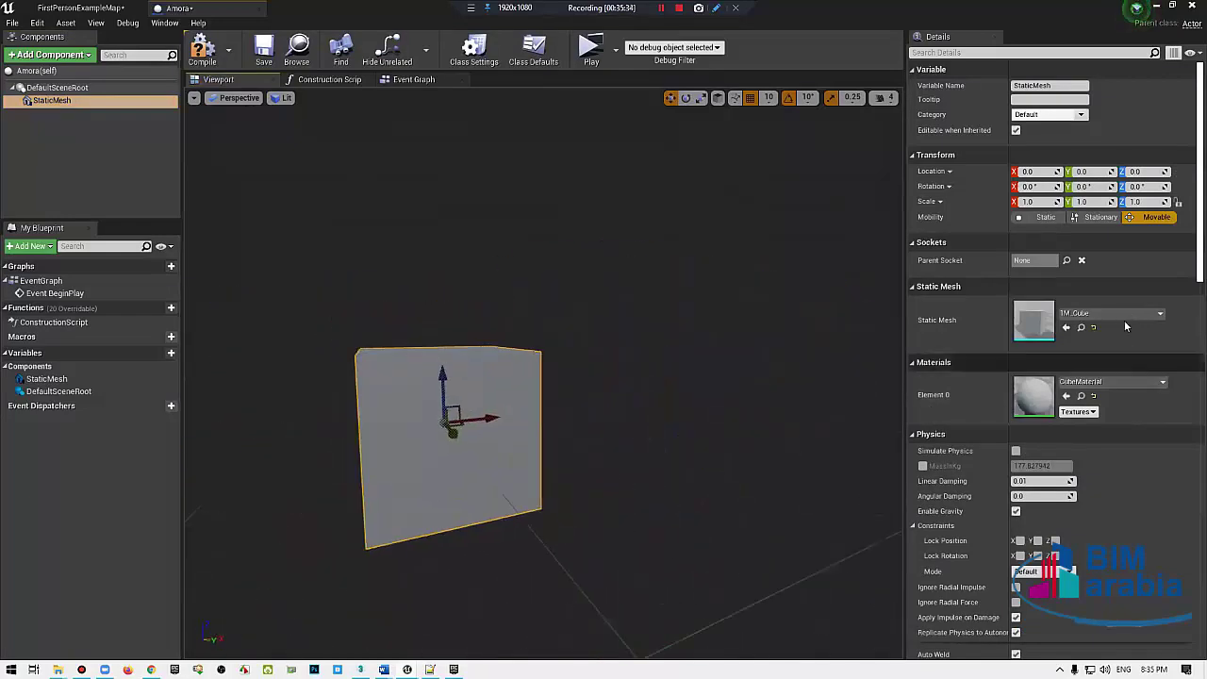
Step: Swap the mesh to FirstPersonProjectileMesh, save Amora, and view the yellow sphere in the level
click(1125, 315)
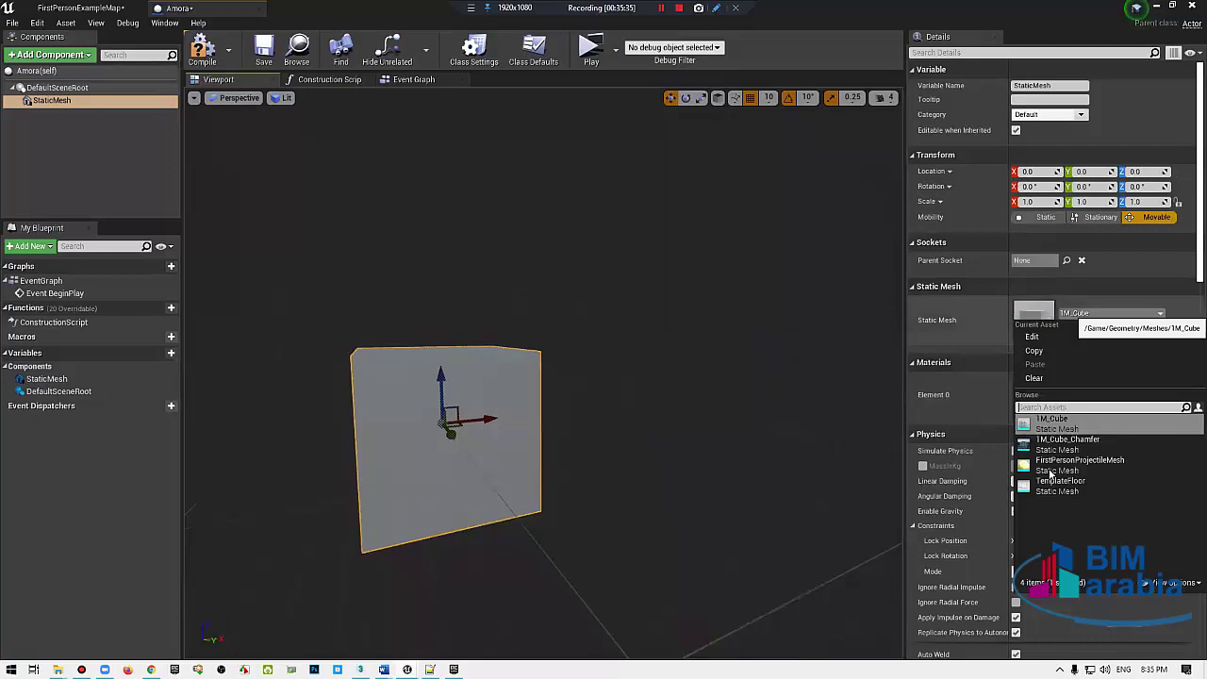
click(1080, 465)
key(f)
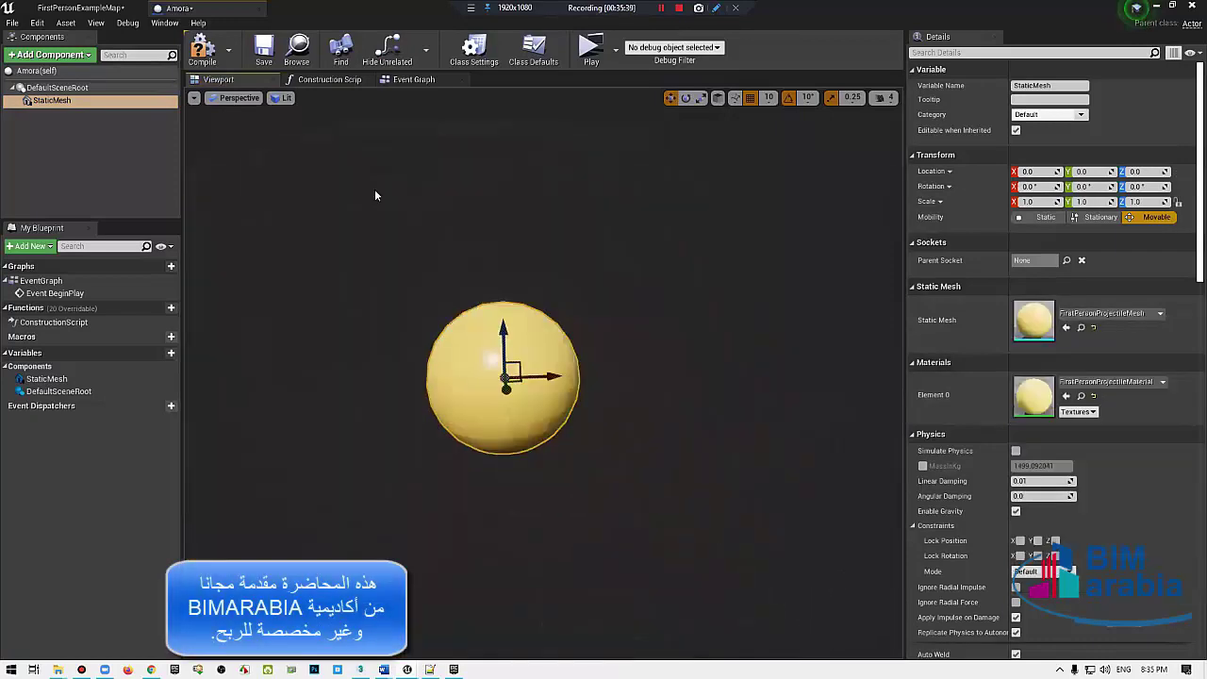
click(262, 50)
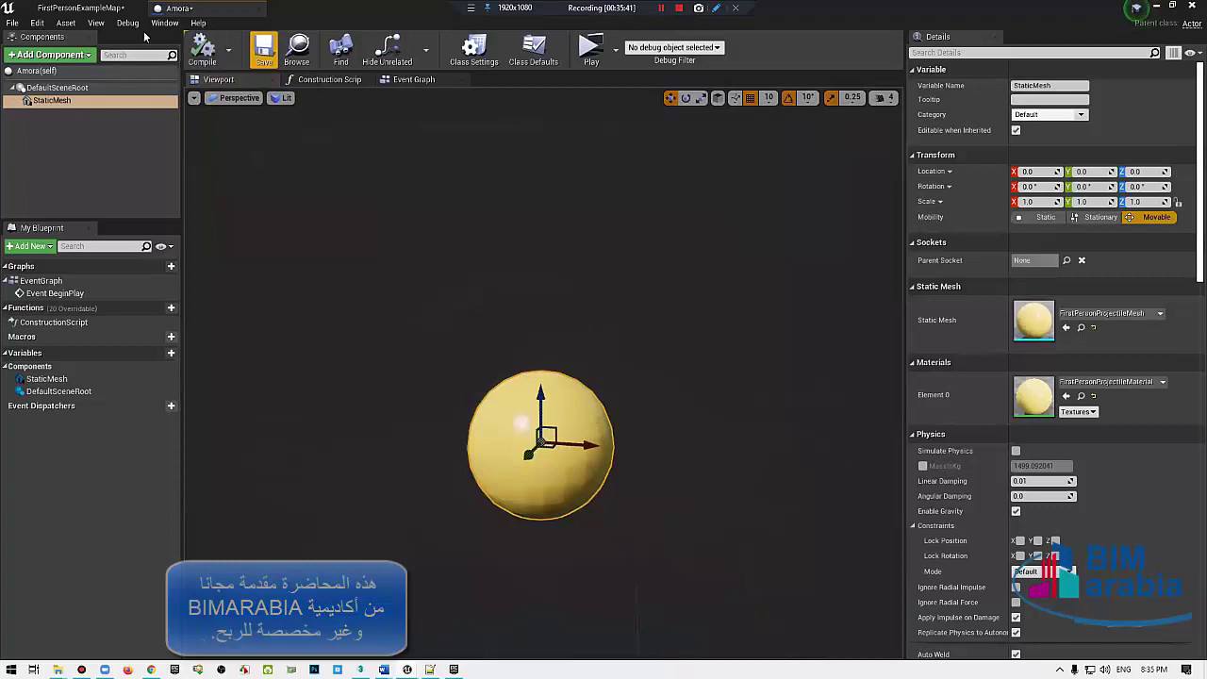
click(80, 8)
right_drag(465, 411, 465, 412)
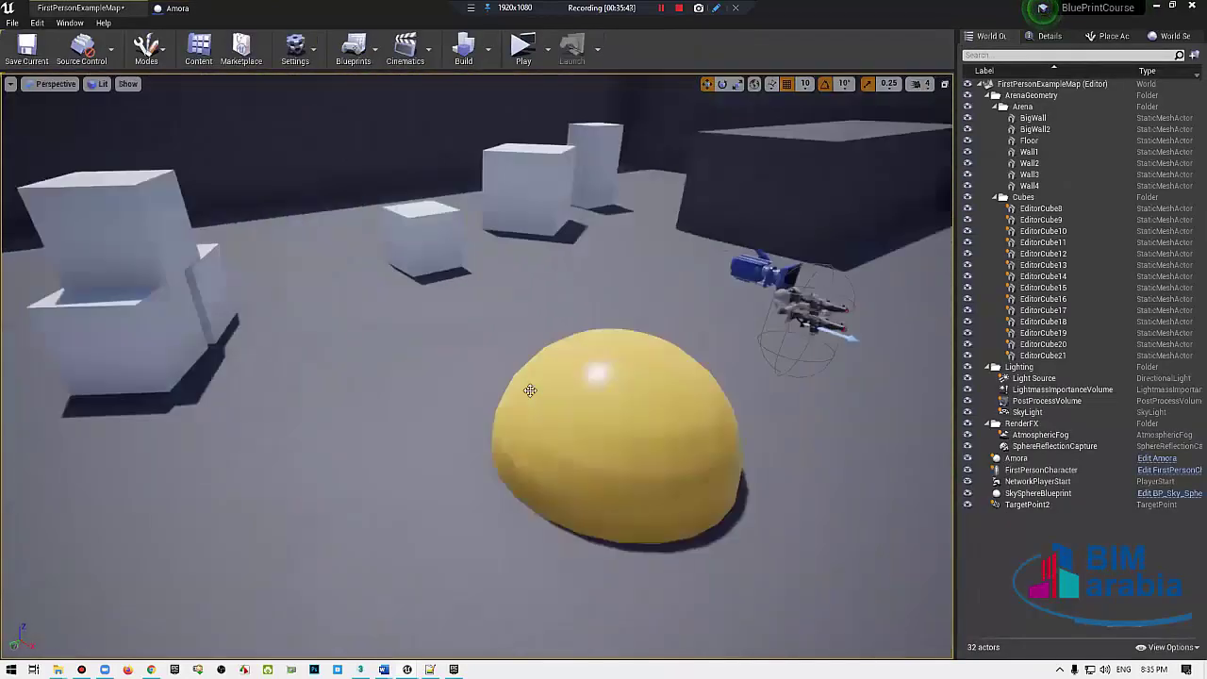
Step: Raise the Amora sphere in the level and open its Blueprint editor
right_drag(465, 411, 465, 412)
right_drag(67, 170, 67, 170)
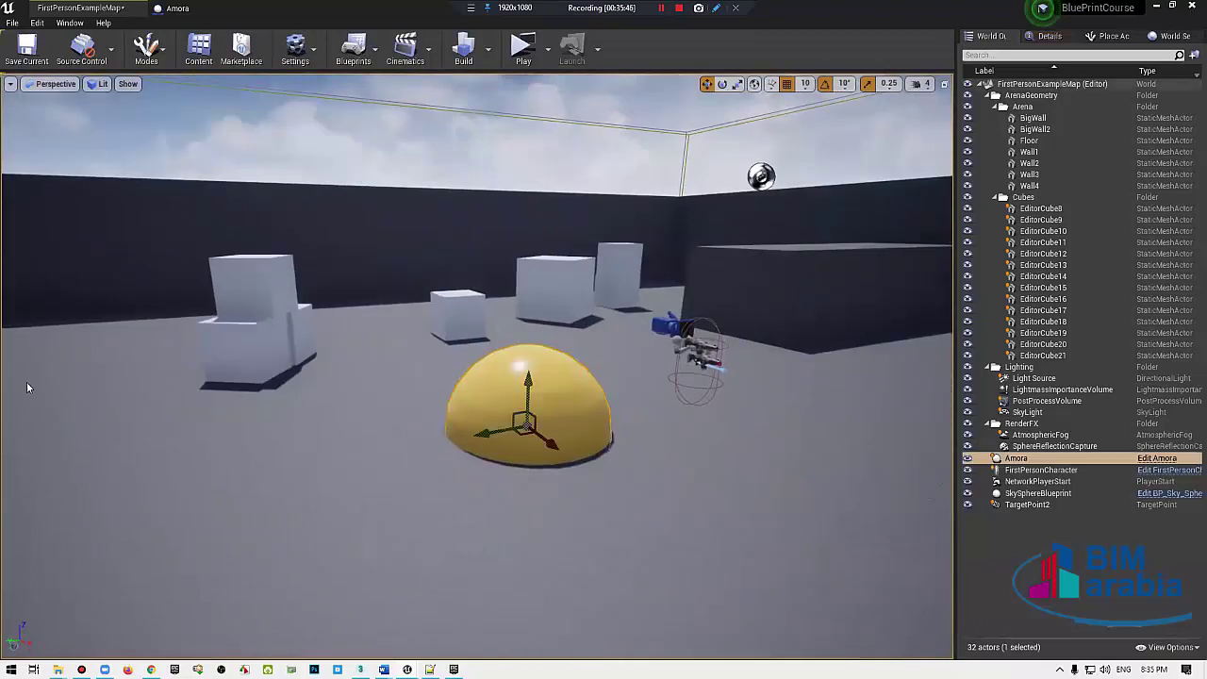
drag(532, 386, 544, 270)
right_drag(507, 389, 508, 389)
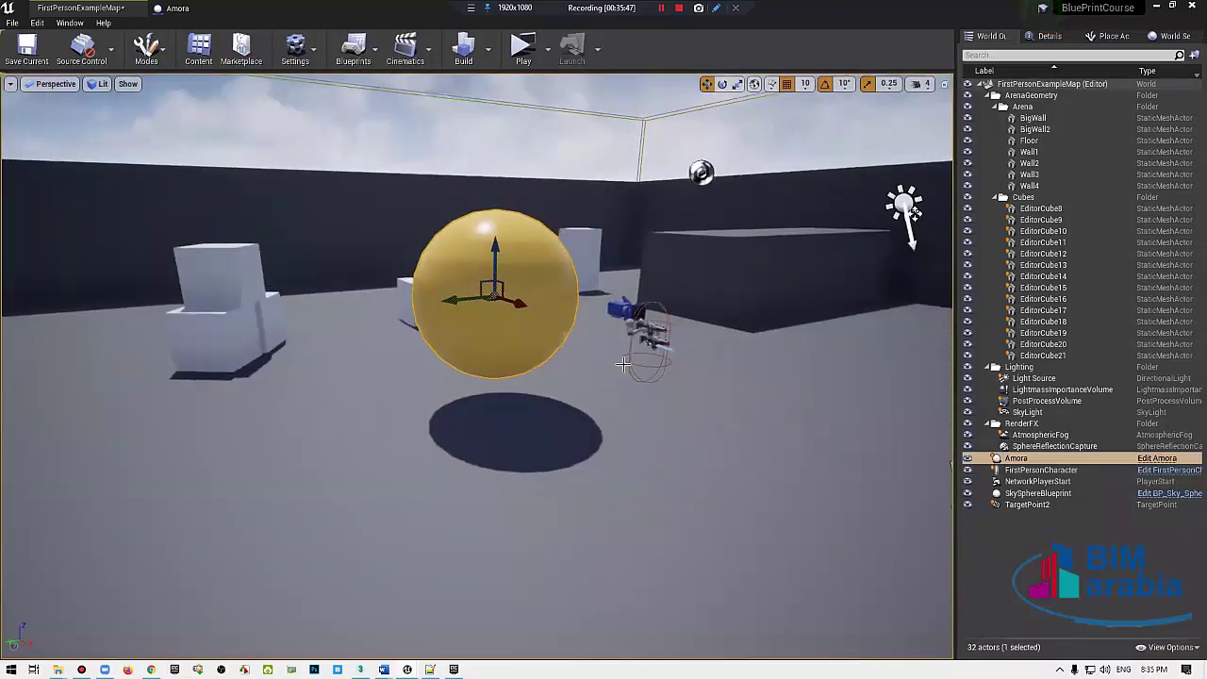
double_click(509, 387)
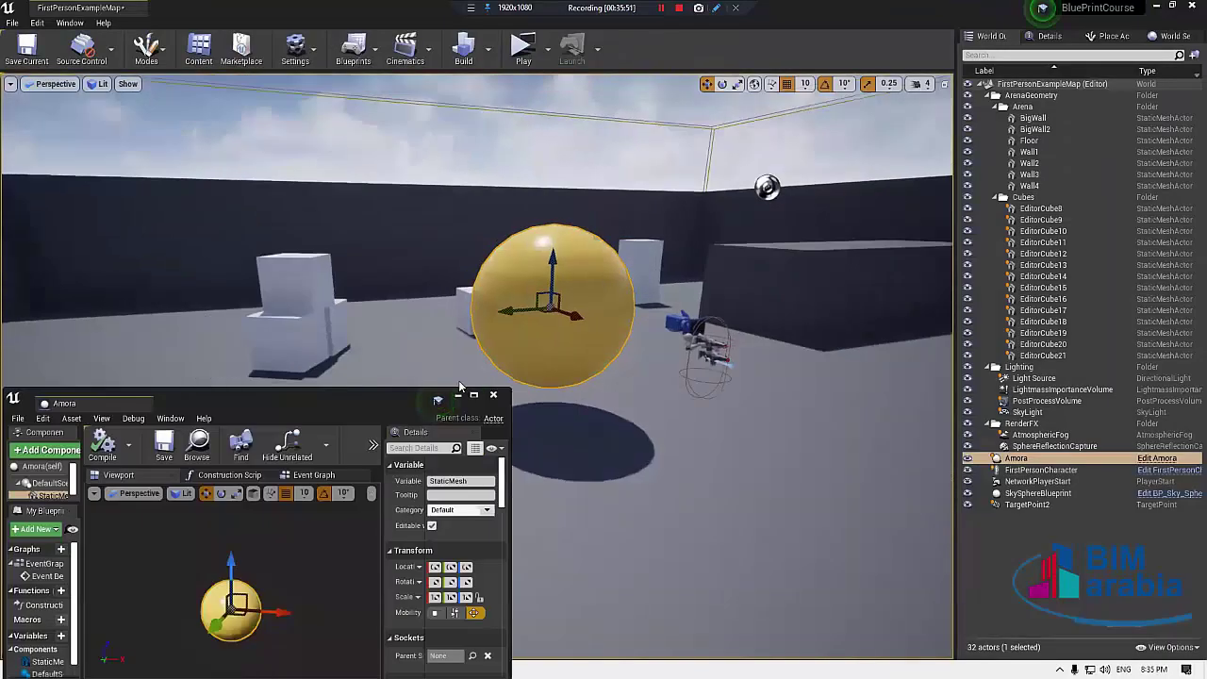
right_drag(661, 283, 566, 283)
Step: Undo the sphere changes to restore 1M_Cube and scale it to 5.0 on every axis
drag(437, 400, 489, 177)
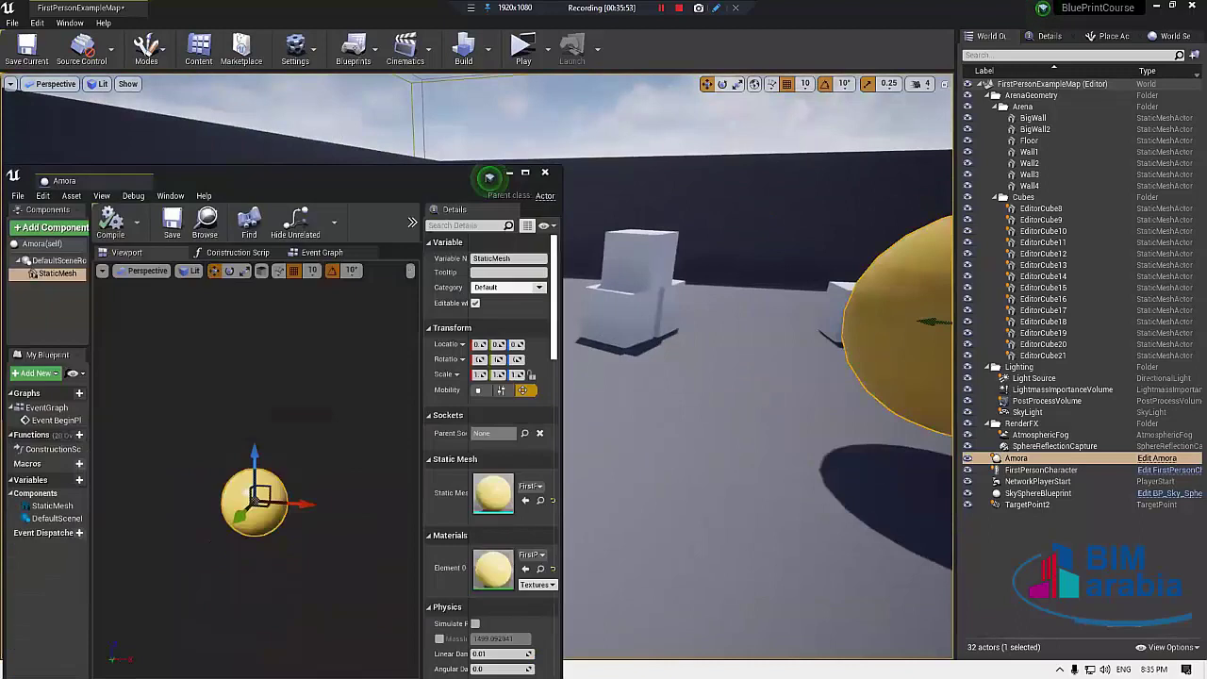
drag(517, 344, 492, 515)
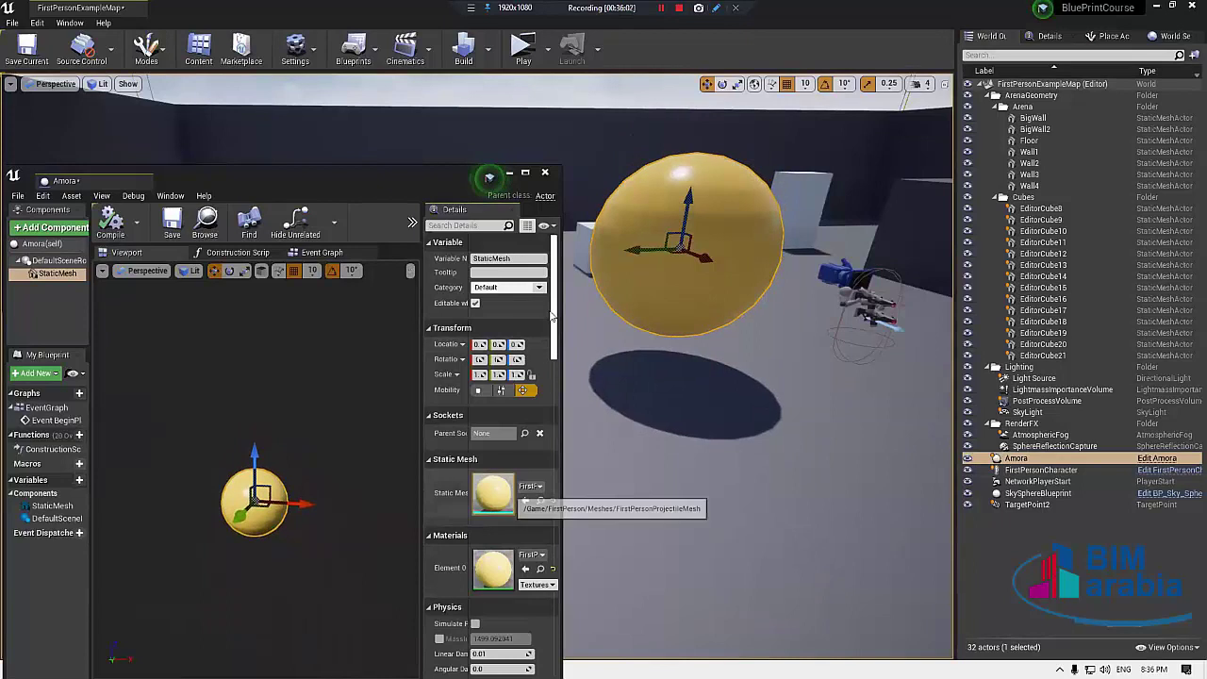
key(ctrl+z)
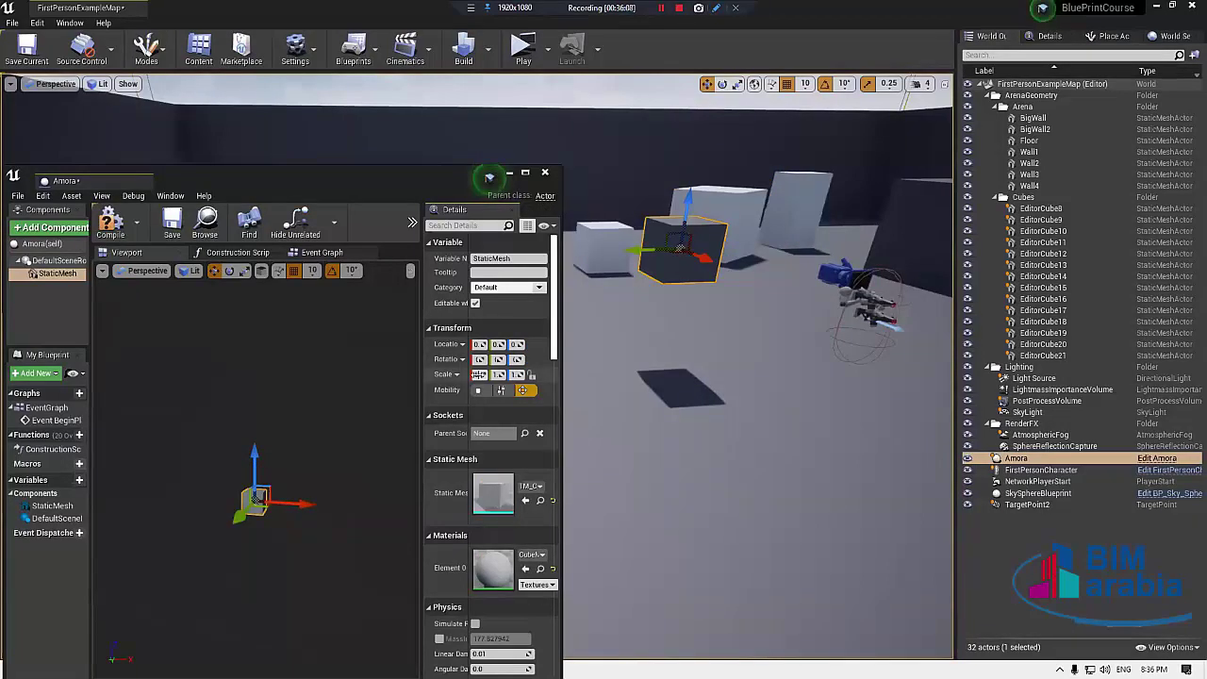
drag(489, 178, 488, 178)
mouse_move(578, 380)
mouse_down()
mouse_move(578, 500)
mouse_move(566, 491)
mouse_move(604, 443)
mouse_up()
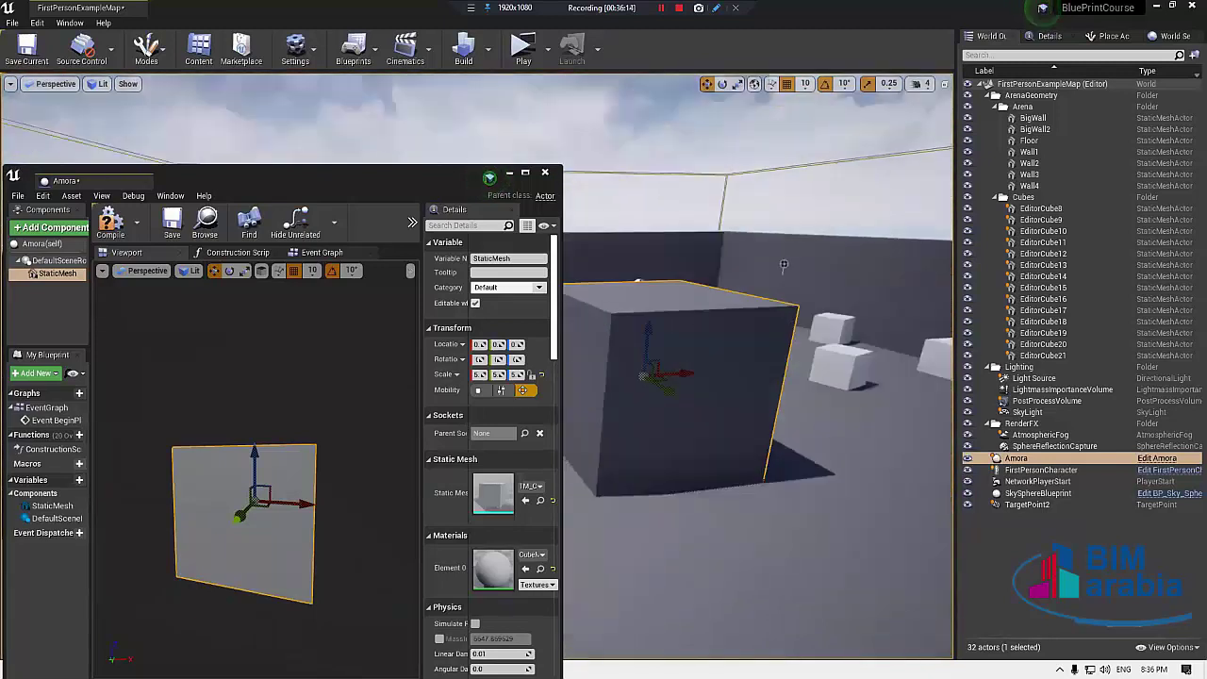
mouse_move(783, 266)
mouse_down()
mouse_move(403, 318)
mouse_move(486, 385)
mouse_up()
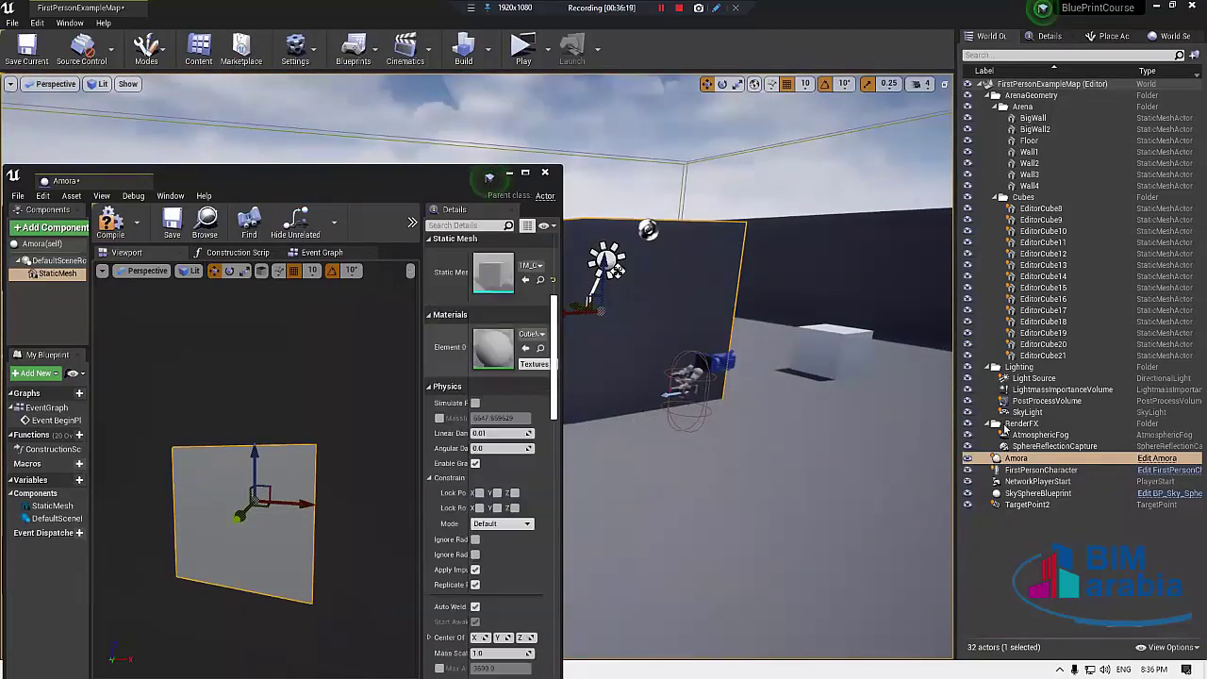
Step: Reselect the StaticMesh component and maximize the Amora Blueprint window
click(57, 273)
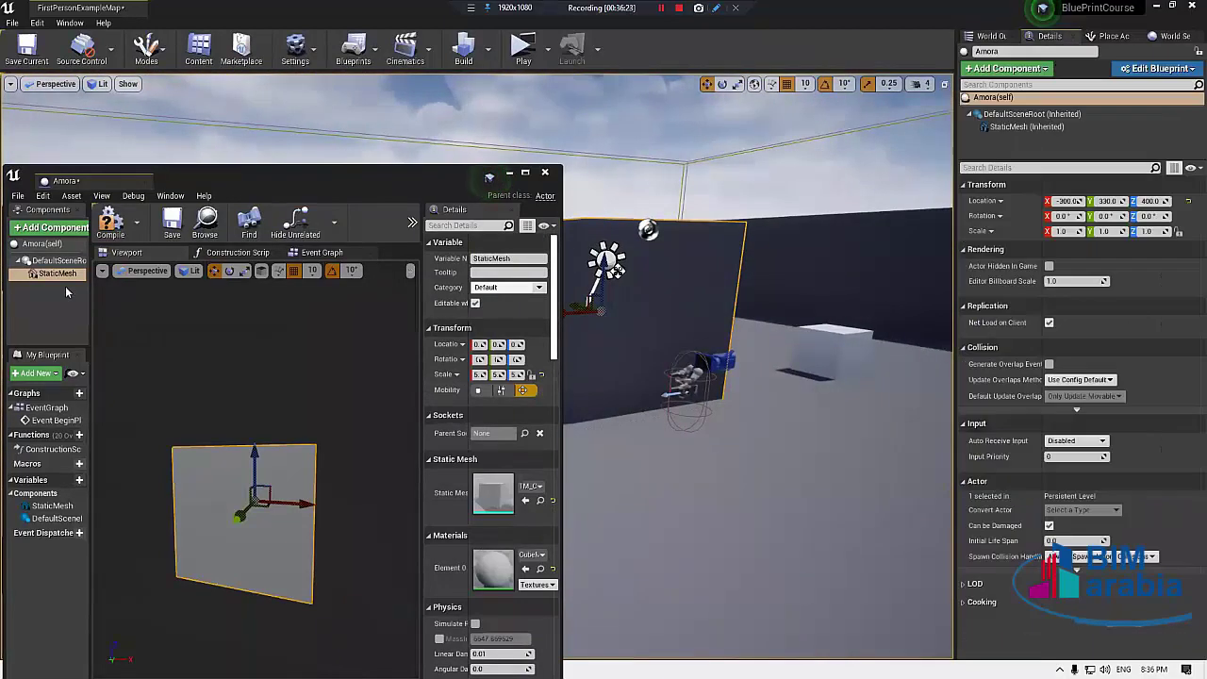
click(66, 293)
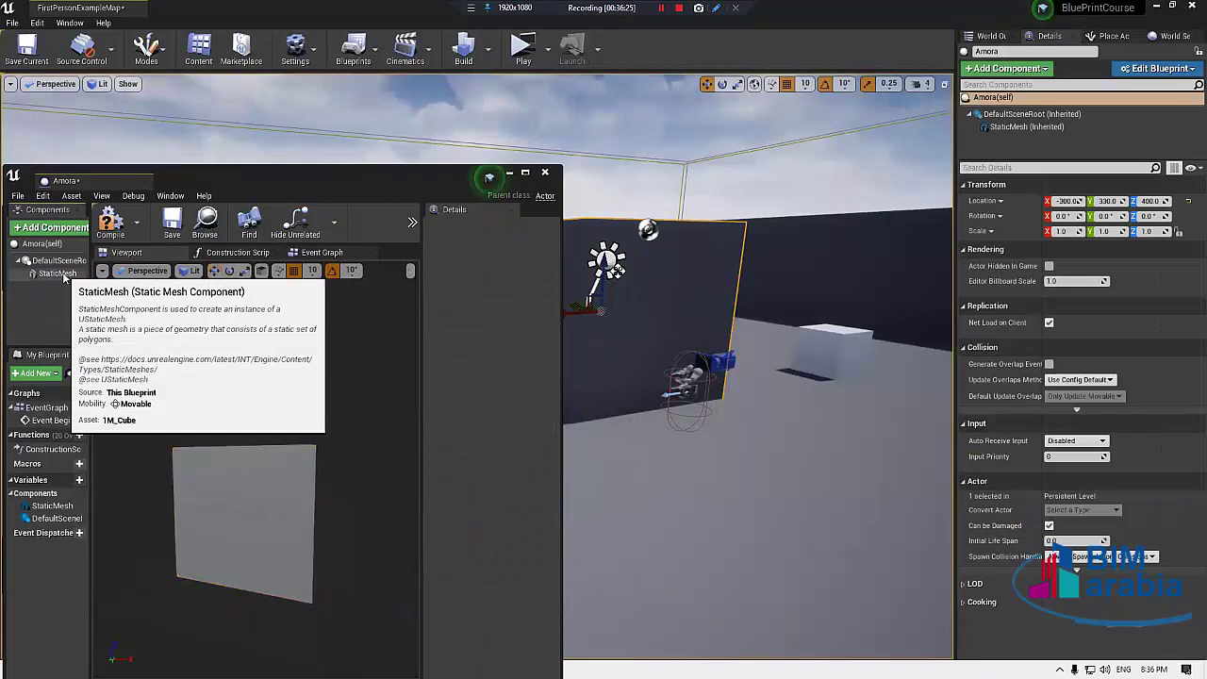
click(55, 274)
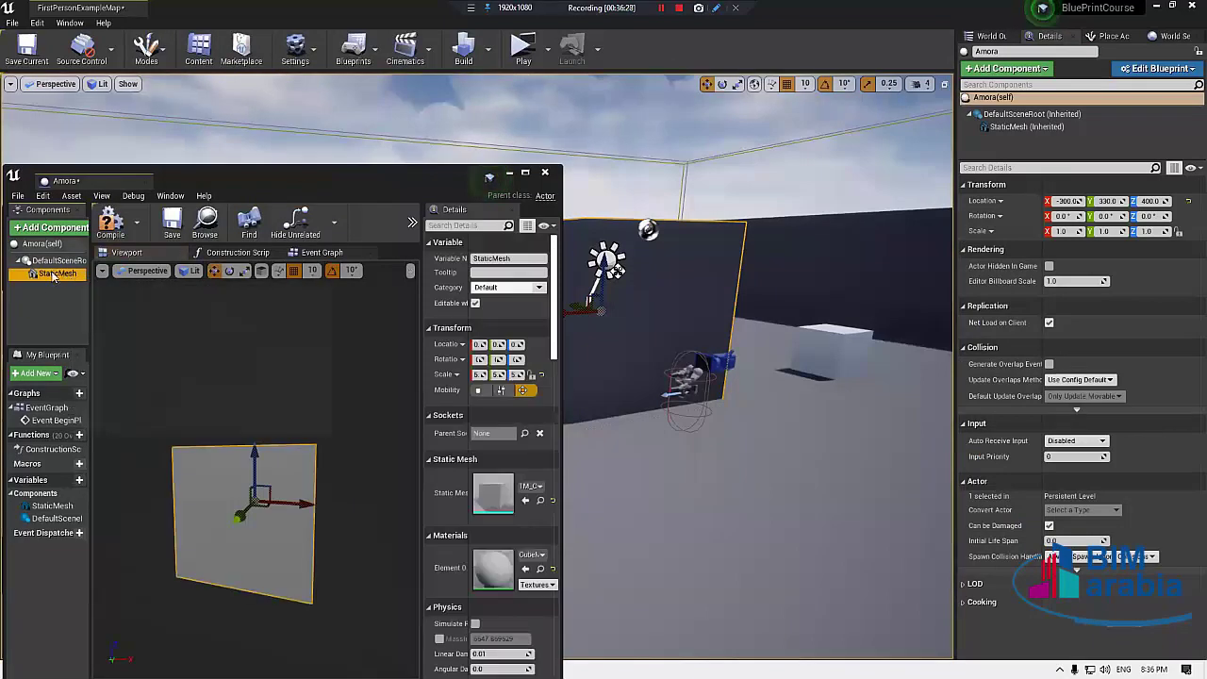
drag(296, 174, 296, 3)
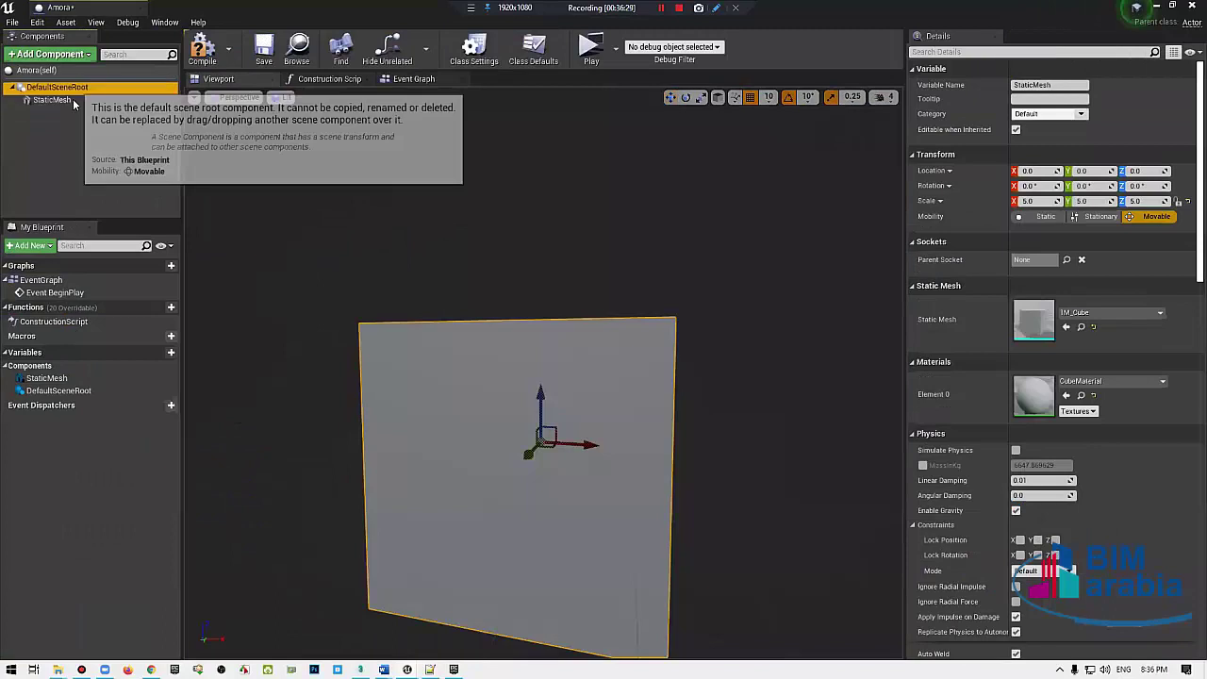
Step: Compile and save the Amora Blueprint with the StaticMesh component selected
click(56, 100)
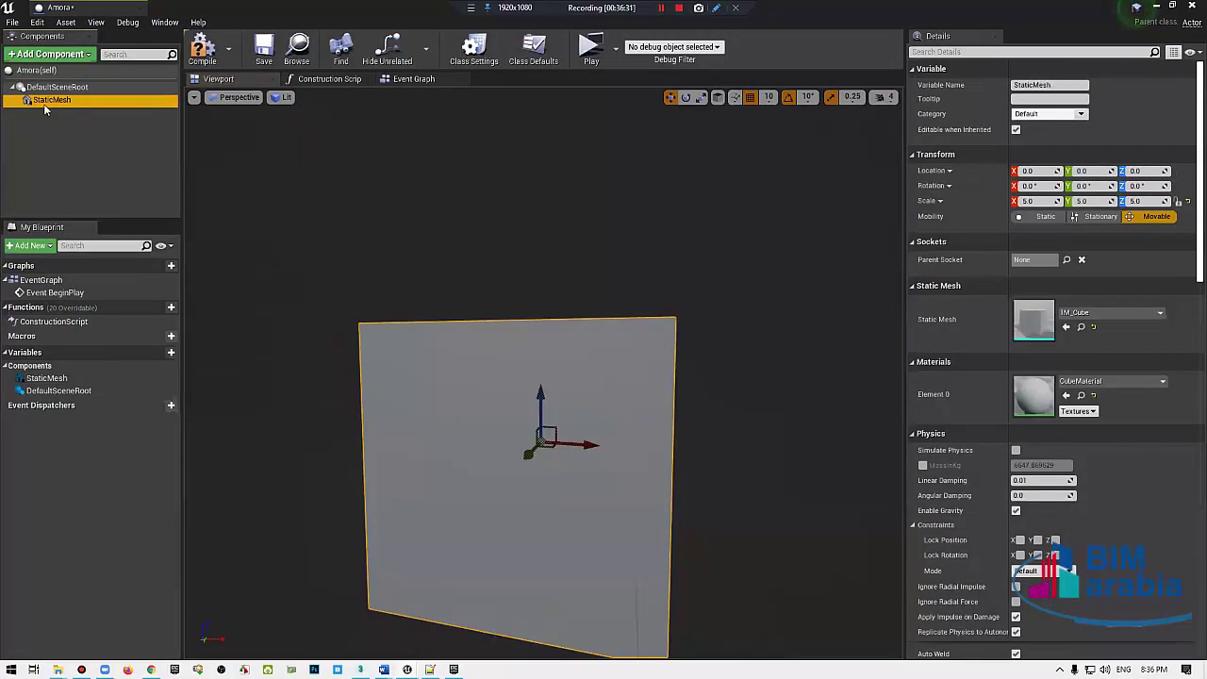
click(263, 48)
click(413, 79)
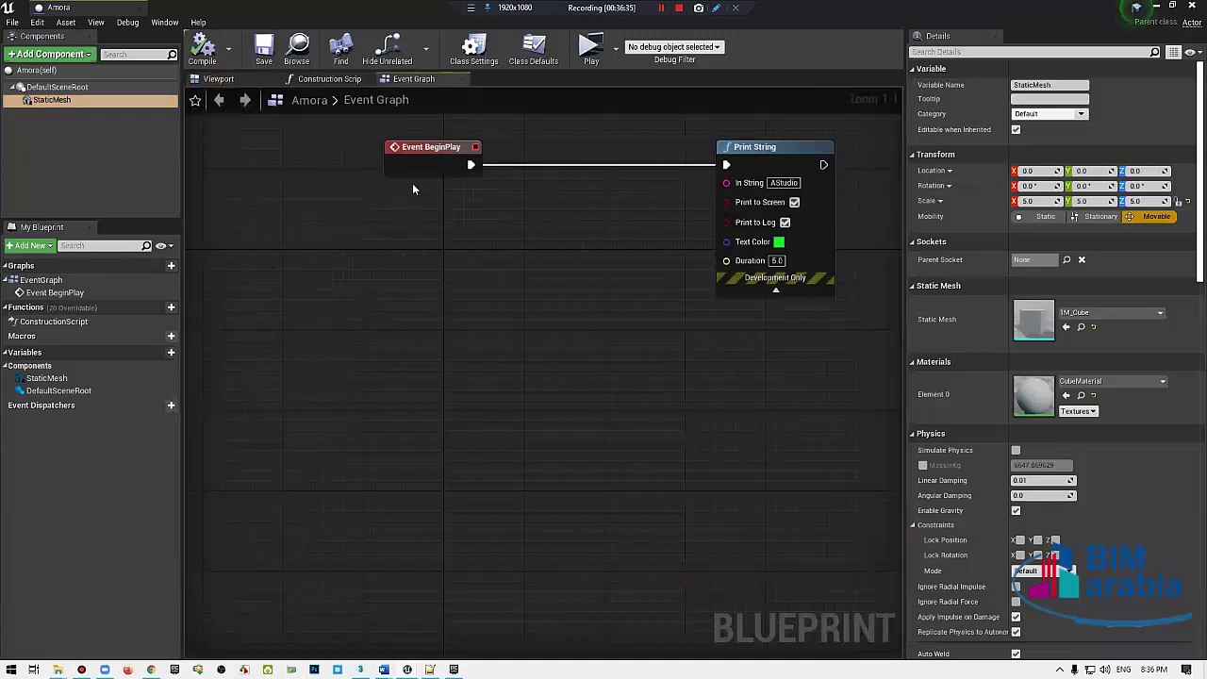
Step: Drag a Static Mesh reference node into the Event Graph, delete it, and recompile
mouse_move(47, 378)
ctrl+mouse_down()
mouse_move(443, 320)
mouse_move(403, 361)
ctrl+mouse_up()
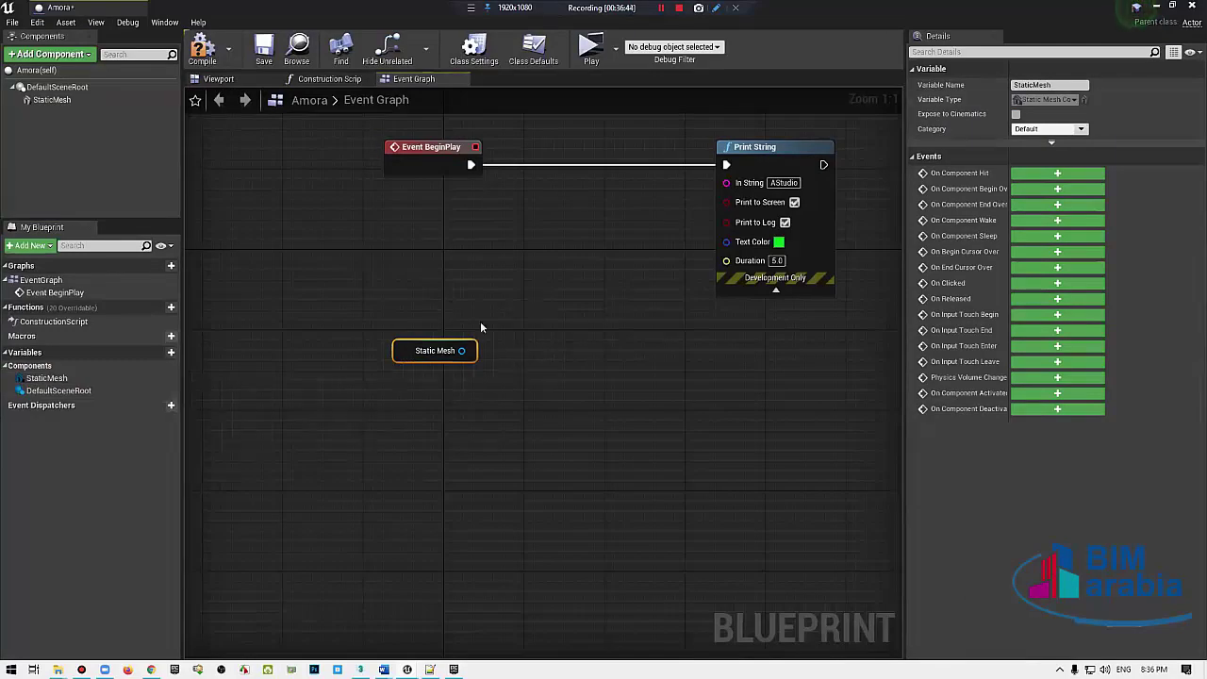
click(86, 101)
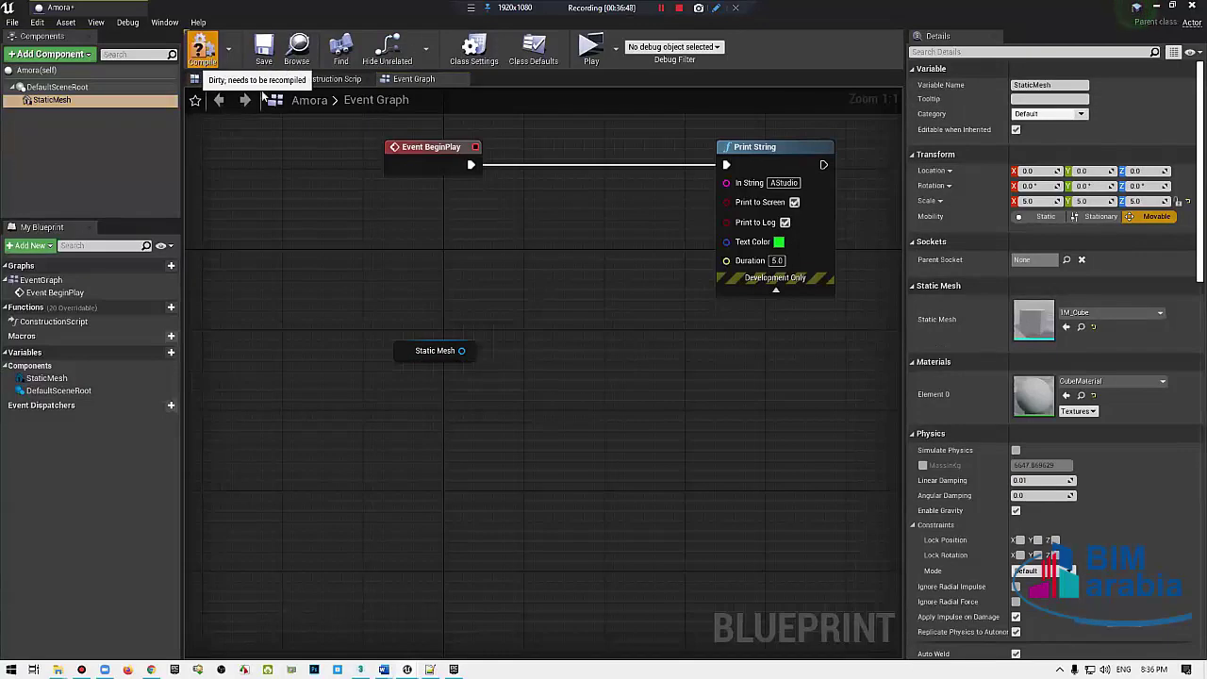
drag(461, 351, 618, 215)
drag(512, 272, 342, 476)
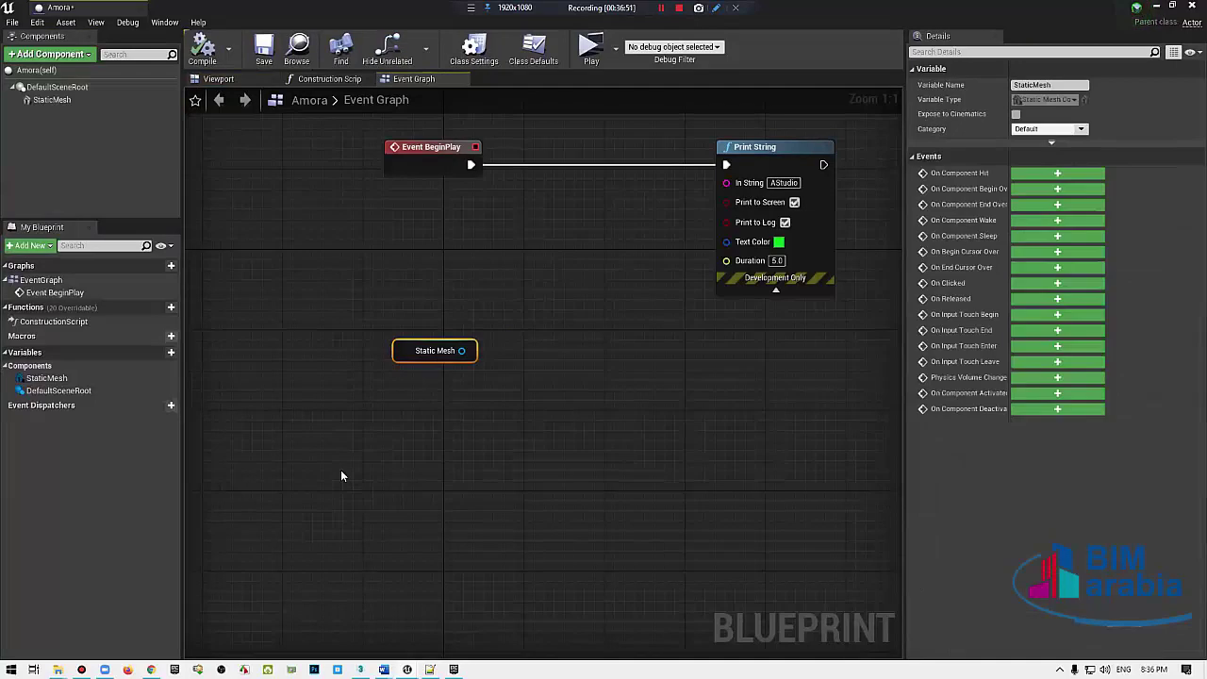
key(Delete)
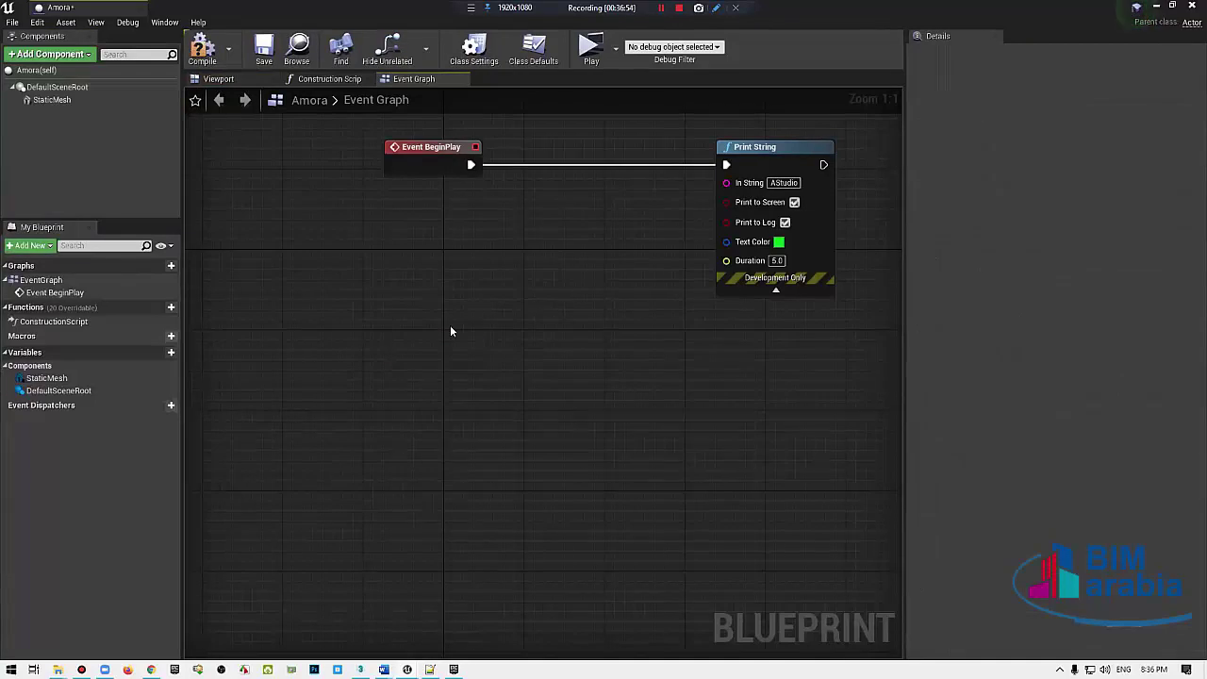
mouse_move(451, 331)
right_down()
mouse_move(450, 314)
mouse_move(453, 343)
right_up()
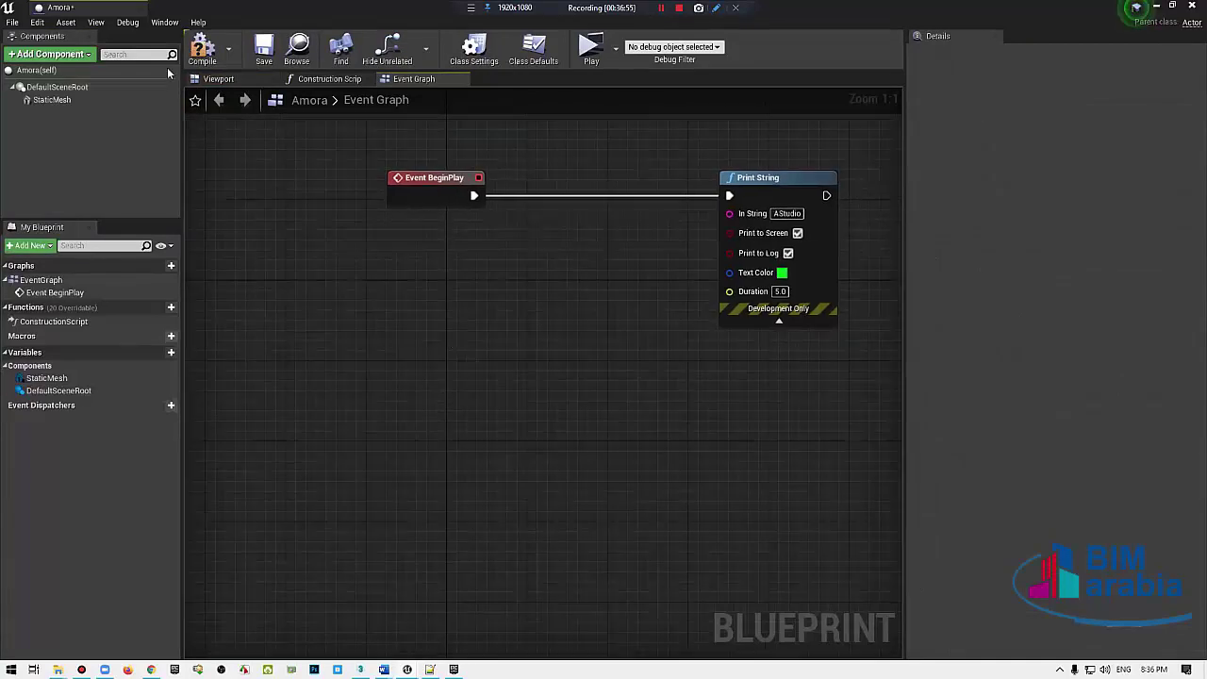
click(203, 49)
Step: Delete the StaticMesh cube component from Amora, leaving only DefaultSceneRoot, and save the Blueprint
click(215, 79)
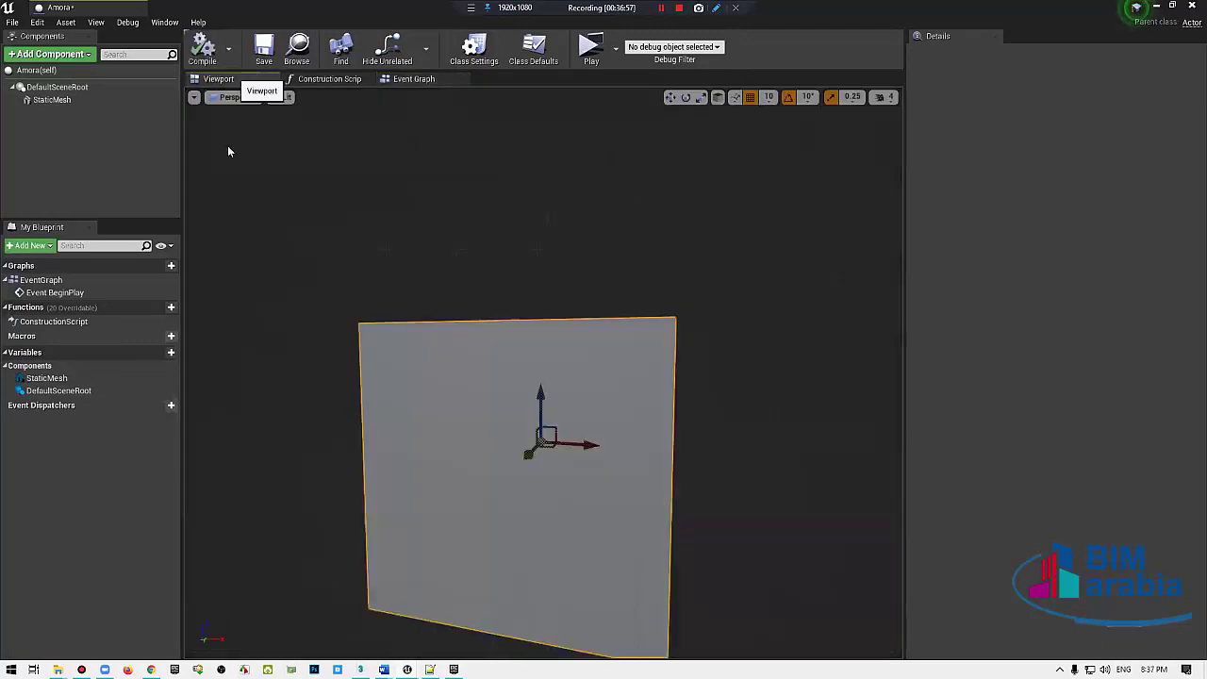
scroll(558, 312, down, 3)
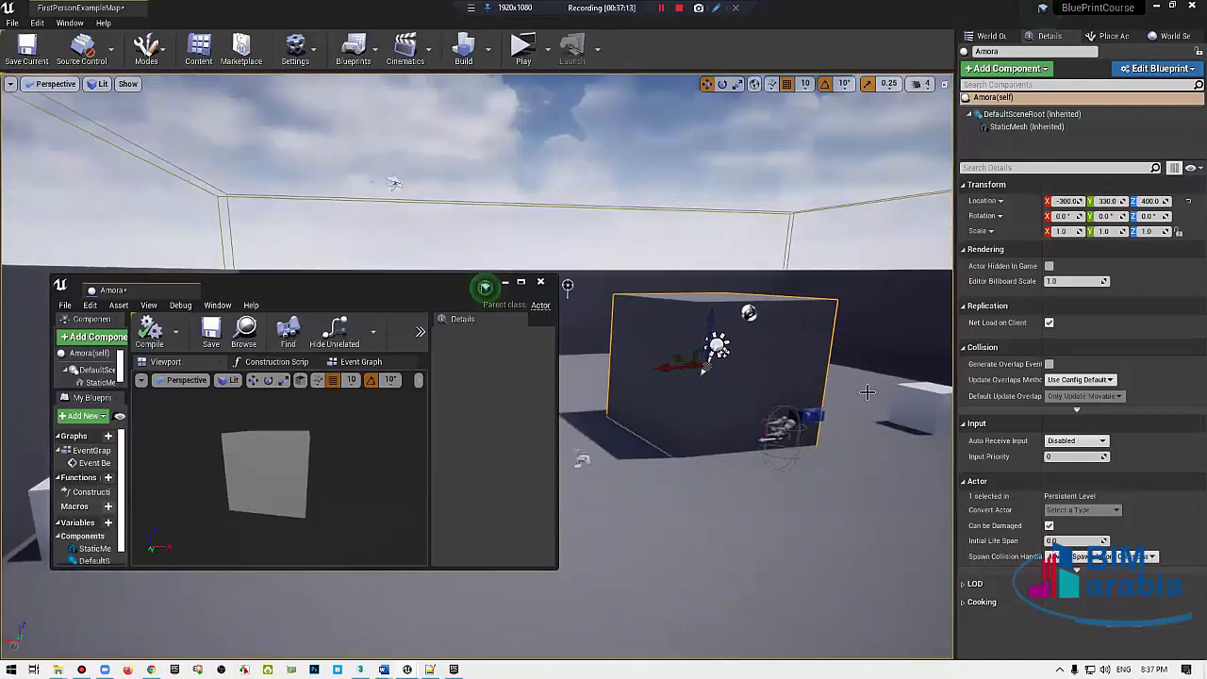
click(505, 281)
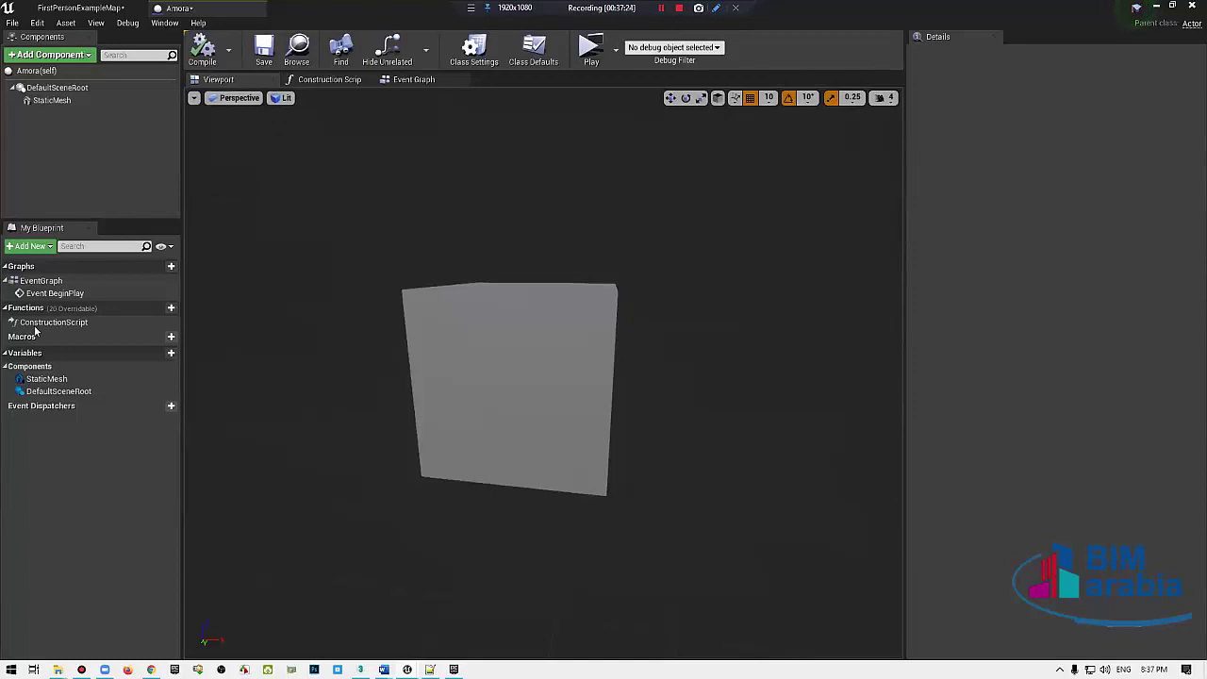
click(52, 100)
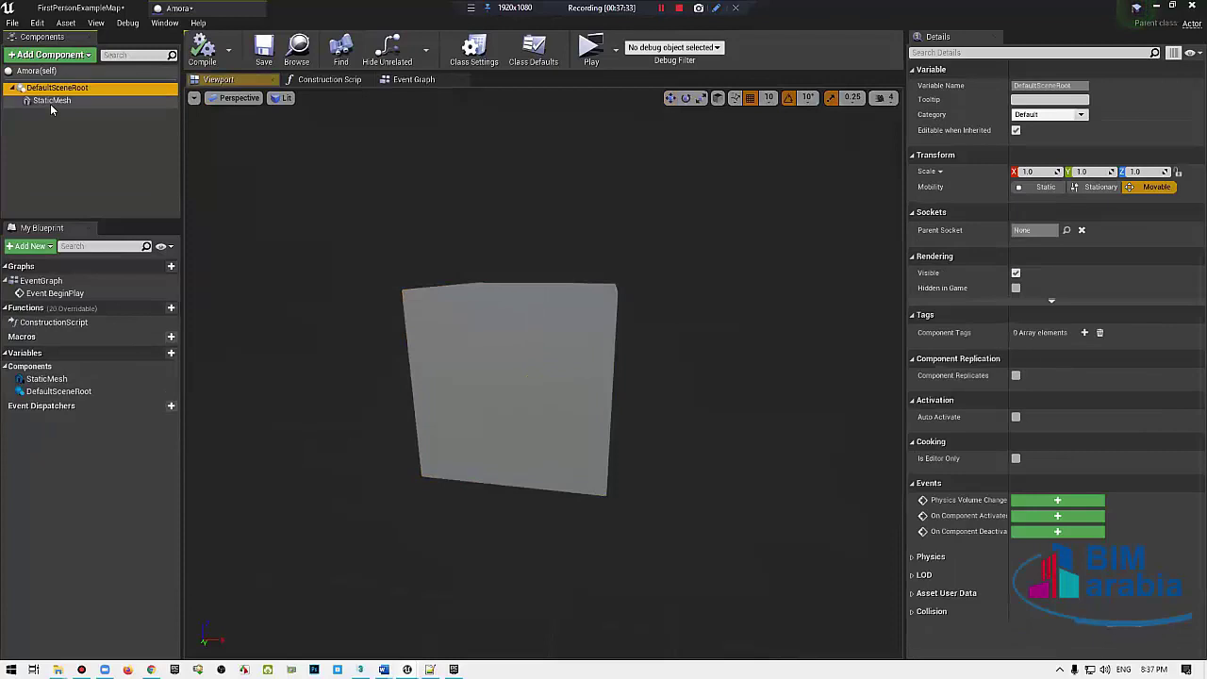
key(Delete)
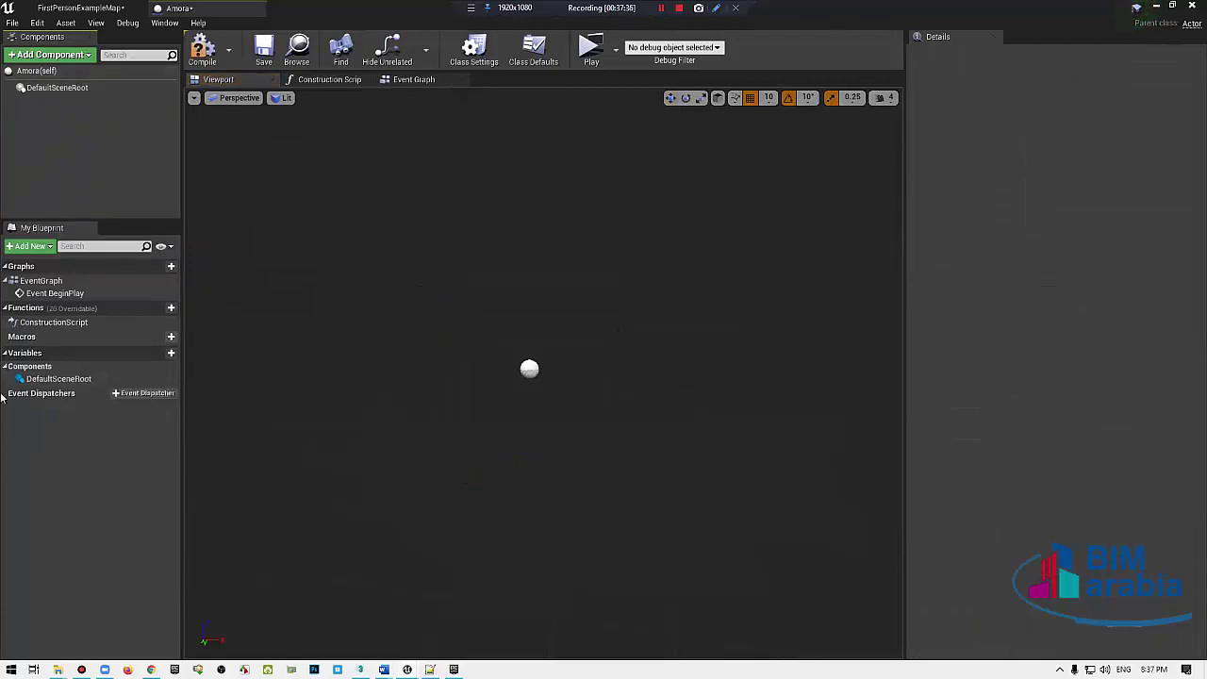
click(264, 52)
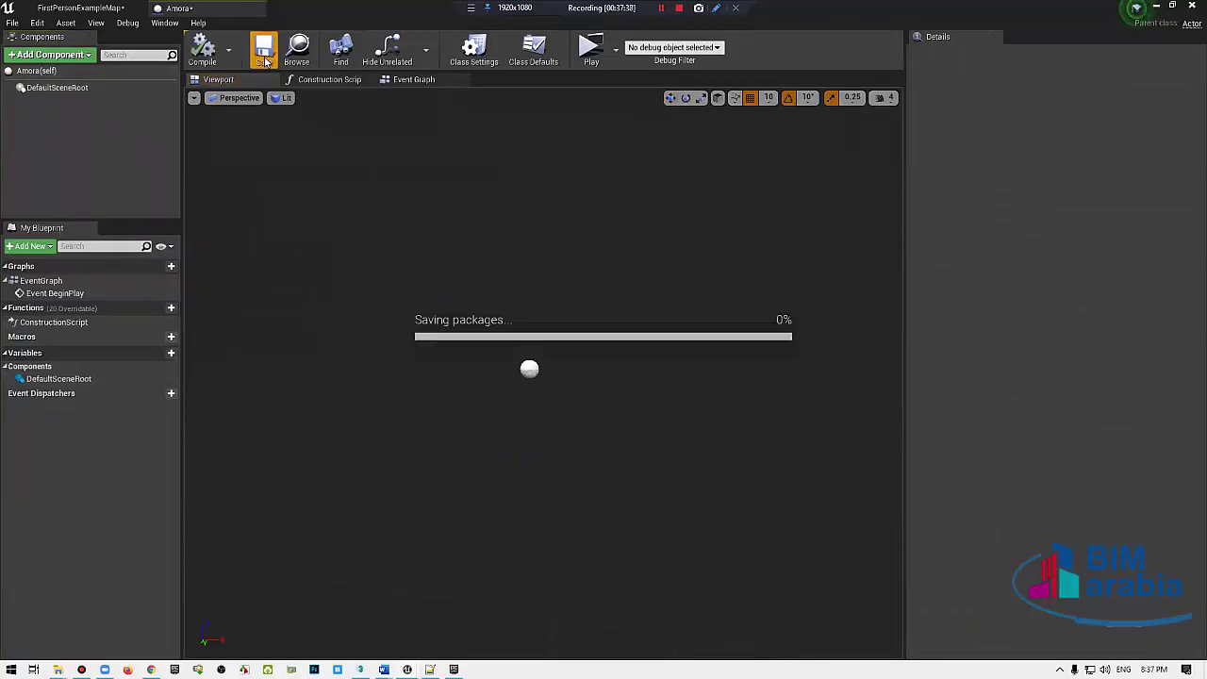
Step: Check Amora's Event Graph (BeginPlay to Print String), view the Amora actor in the level, and return
click(405, 82)
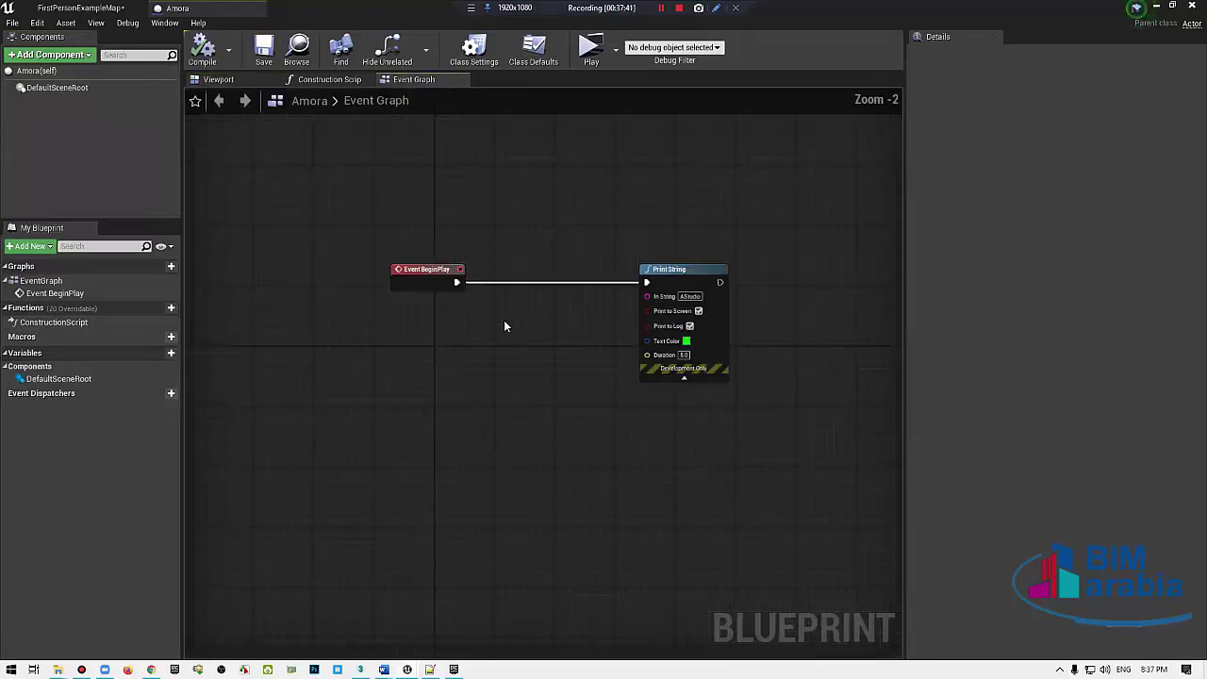
scroll(505, 327, down, 2)
scroll(505, 327, up, 4)
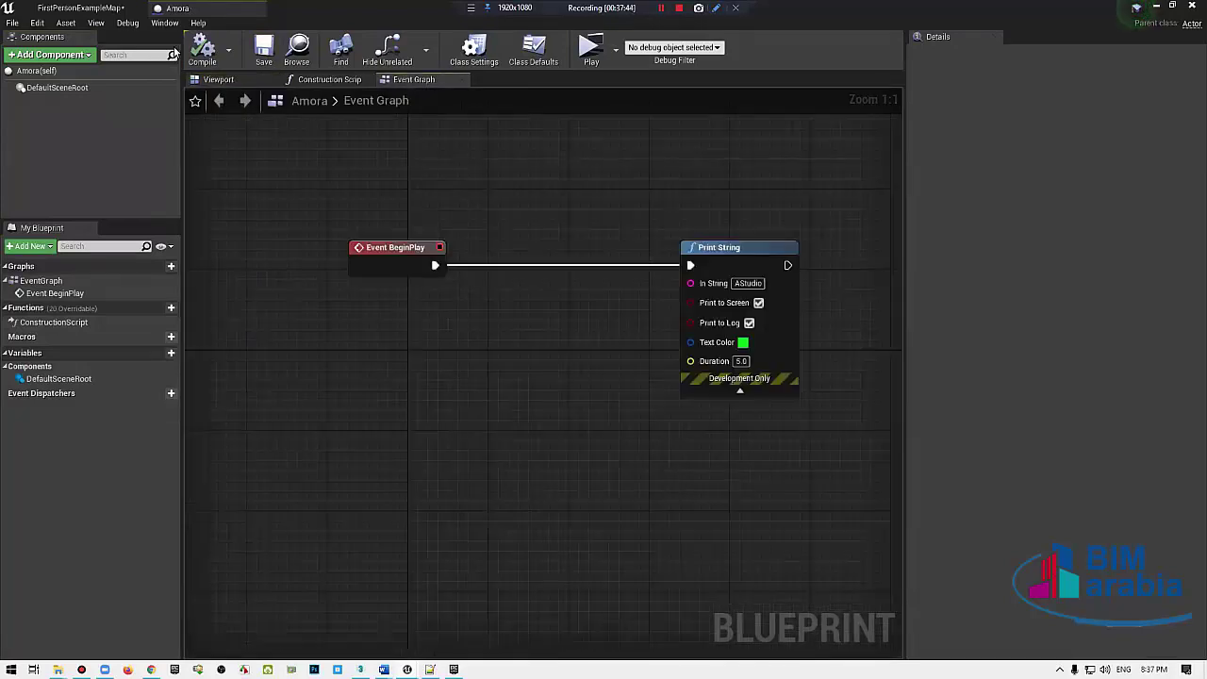
click(107, 7)
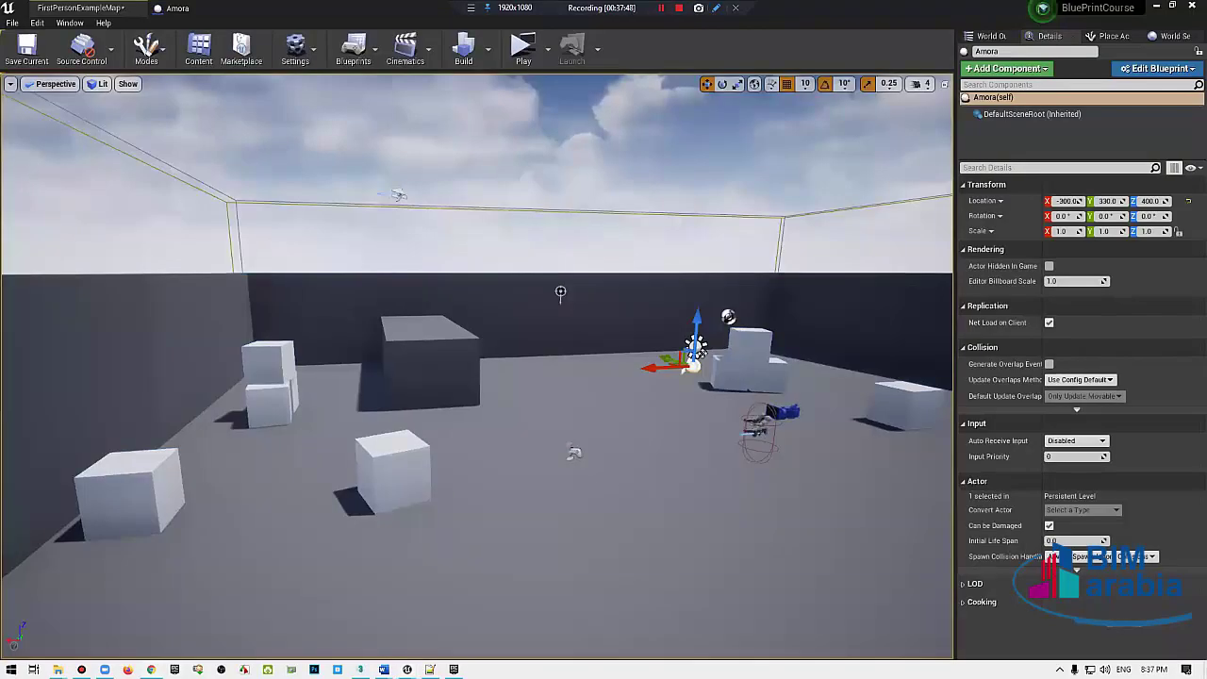
scroll(477, 366, down, 8)
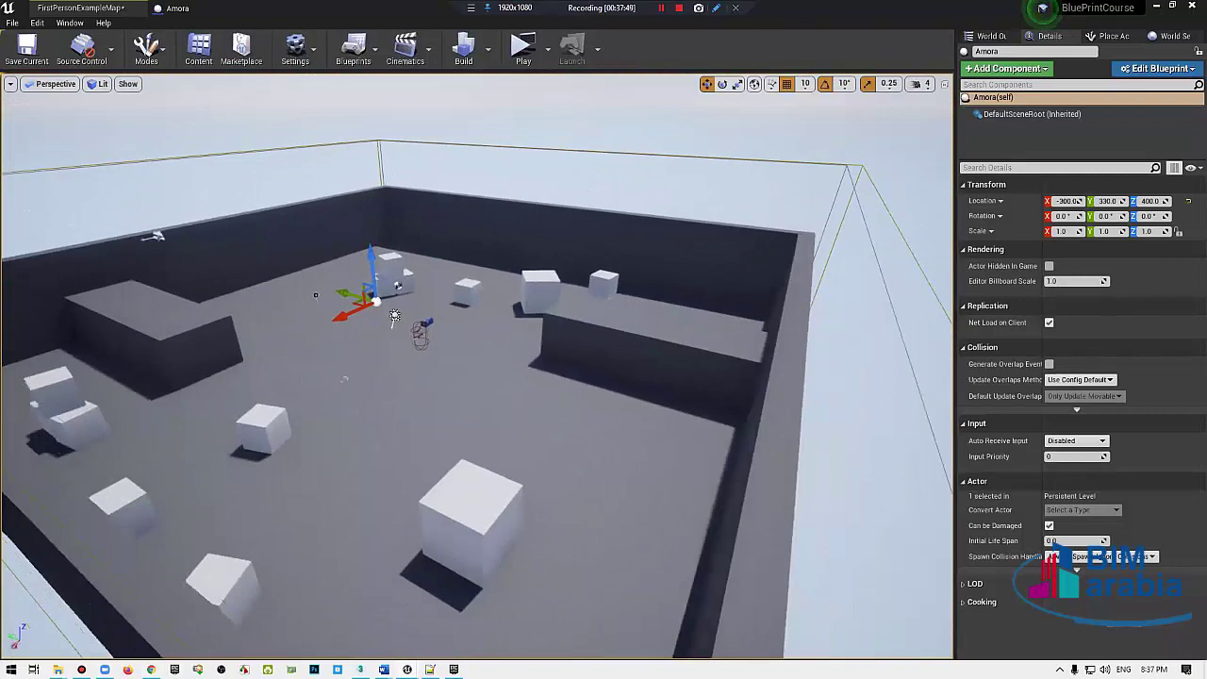
mouse_move(478, 366)
mouse_down()
mouse_move(283, 366)
mouse_move(339, 366)
mouse_up()
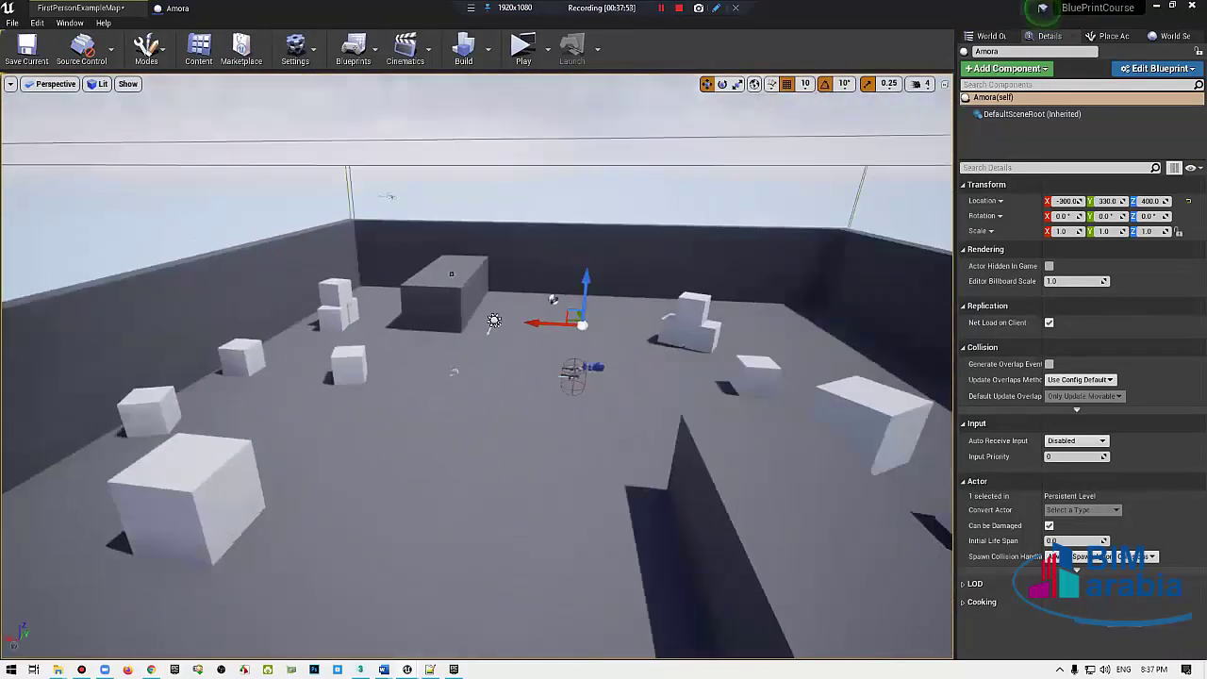
drag(494, 322, 474, 356)
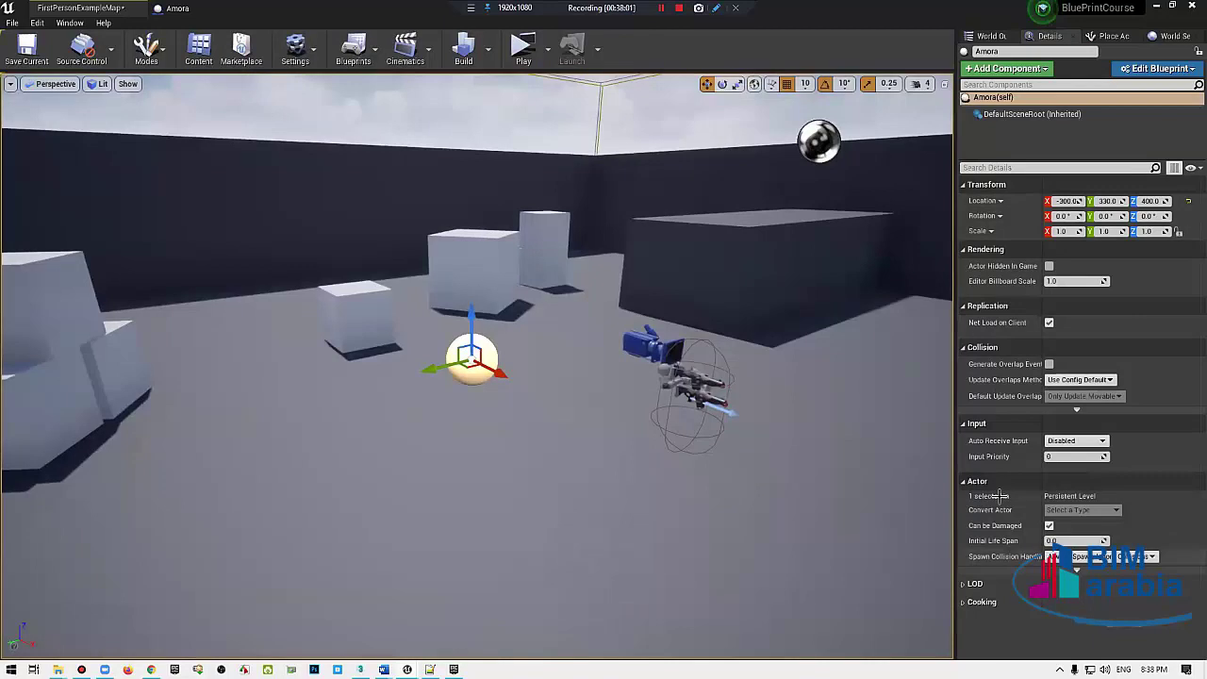
click(178, 7)
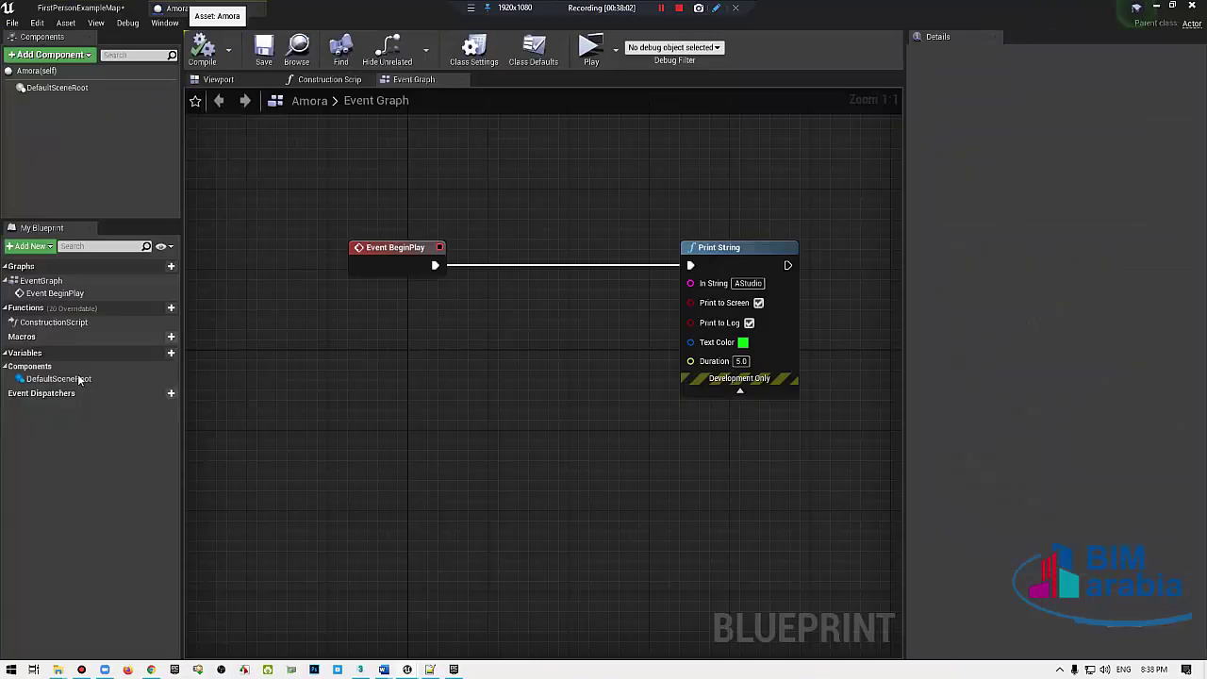
Step: Add a new variable to Amora named StaticMesh
click(157, 353)
text(StaticM)
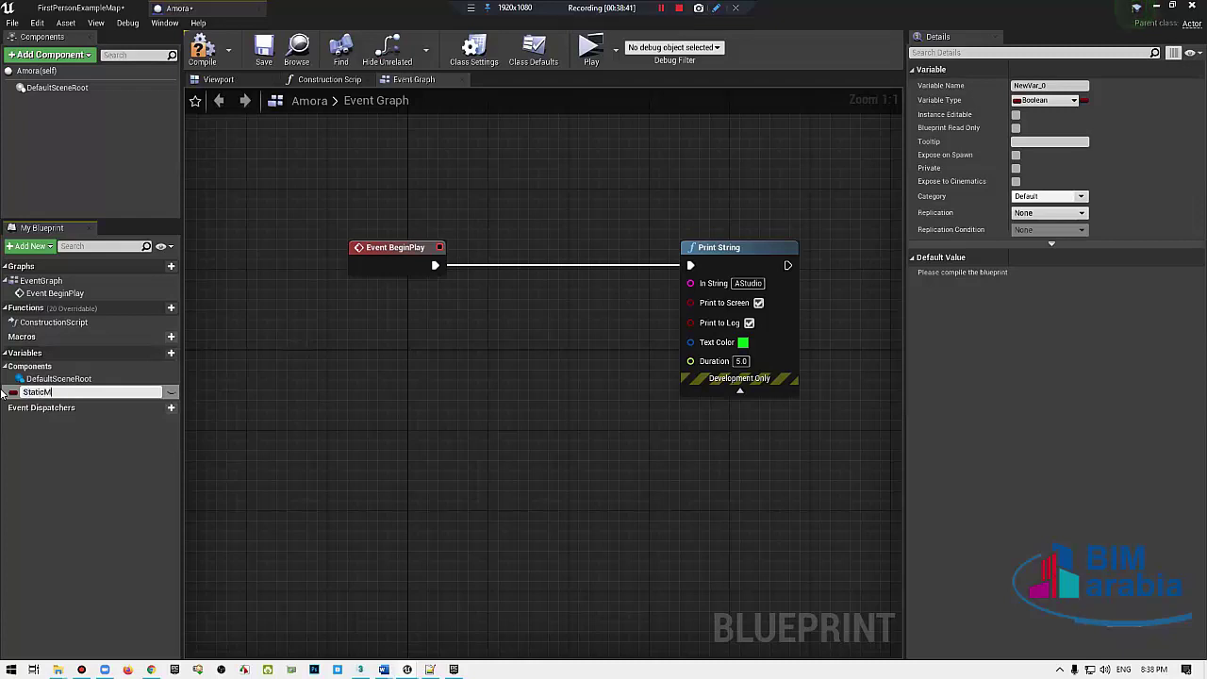
text(esh)
key(Return)
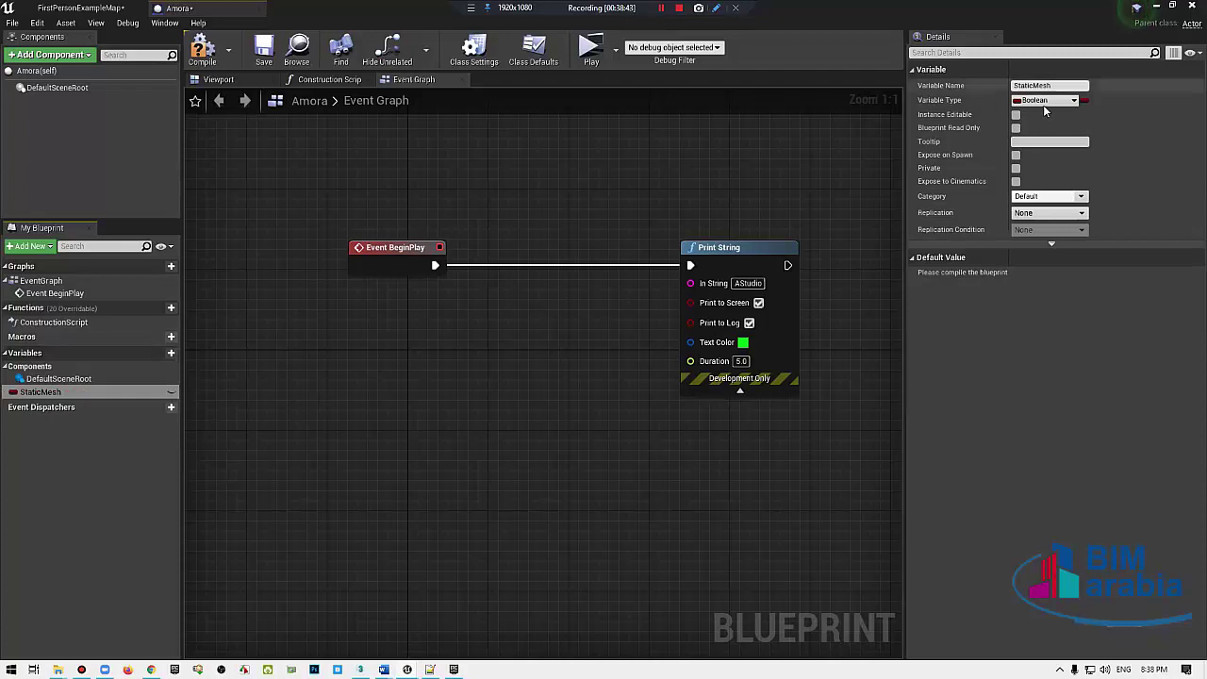
Step: Set StaticMesh's type to Static Mesh Object Reference and compile the Blueprint
click(1059, 102)
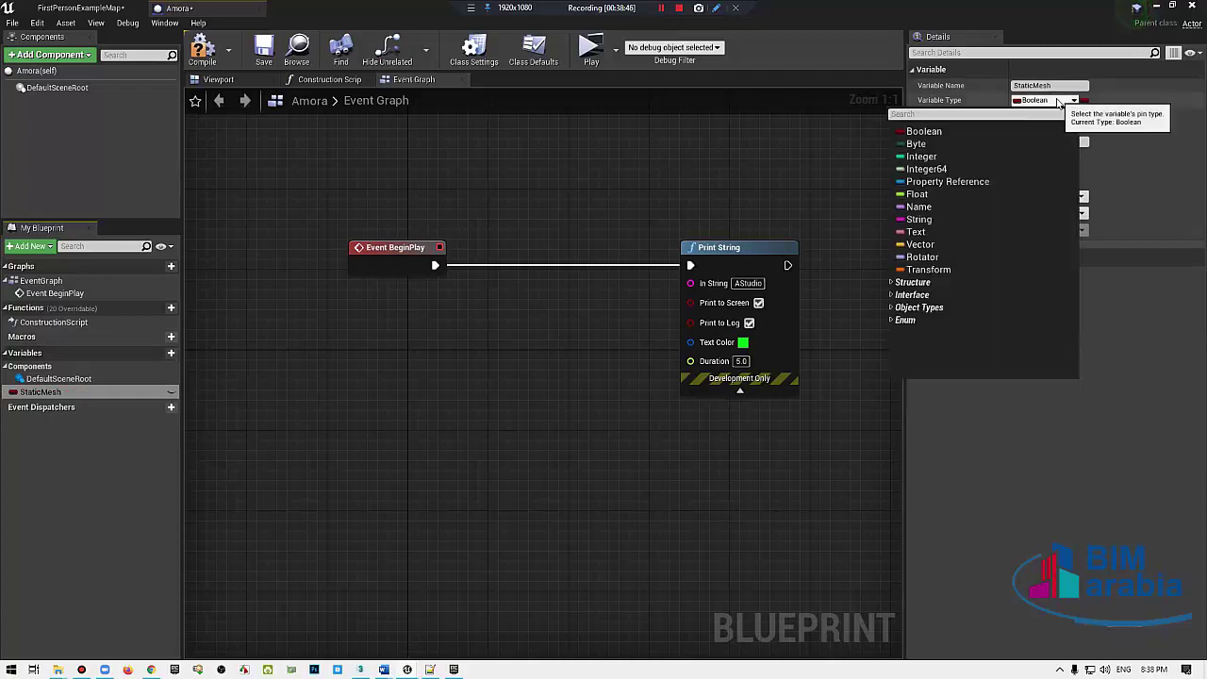
text(staticmesh)
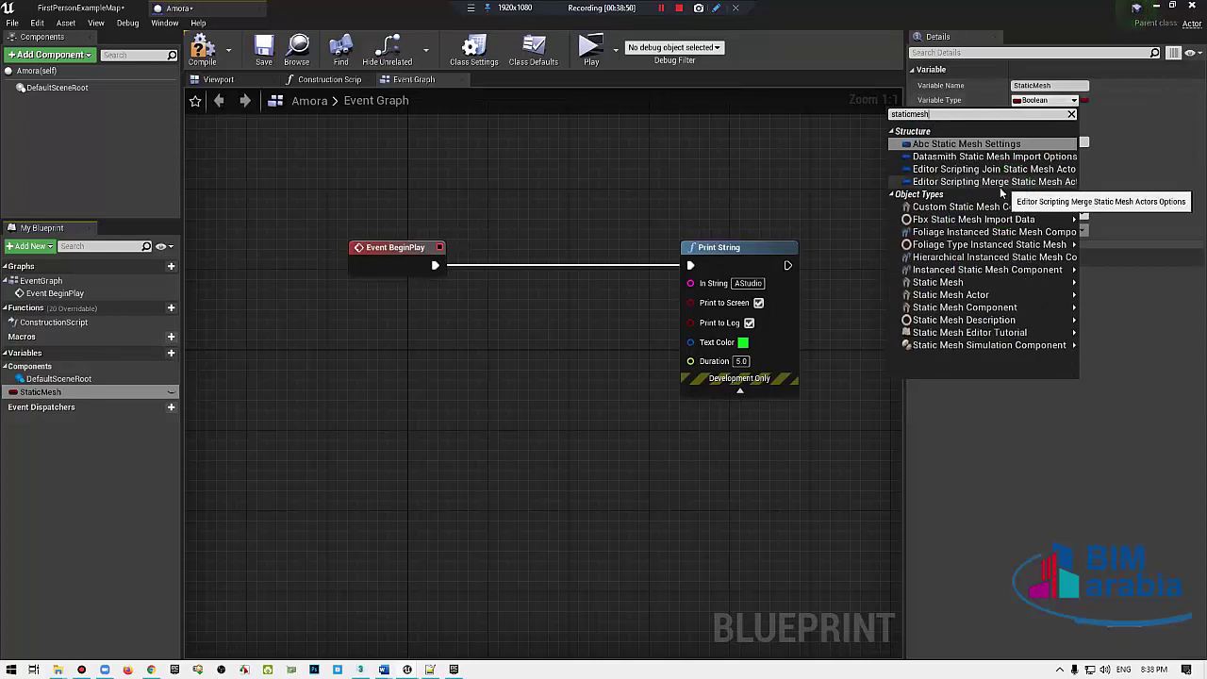
mouse_move(951, 294)
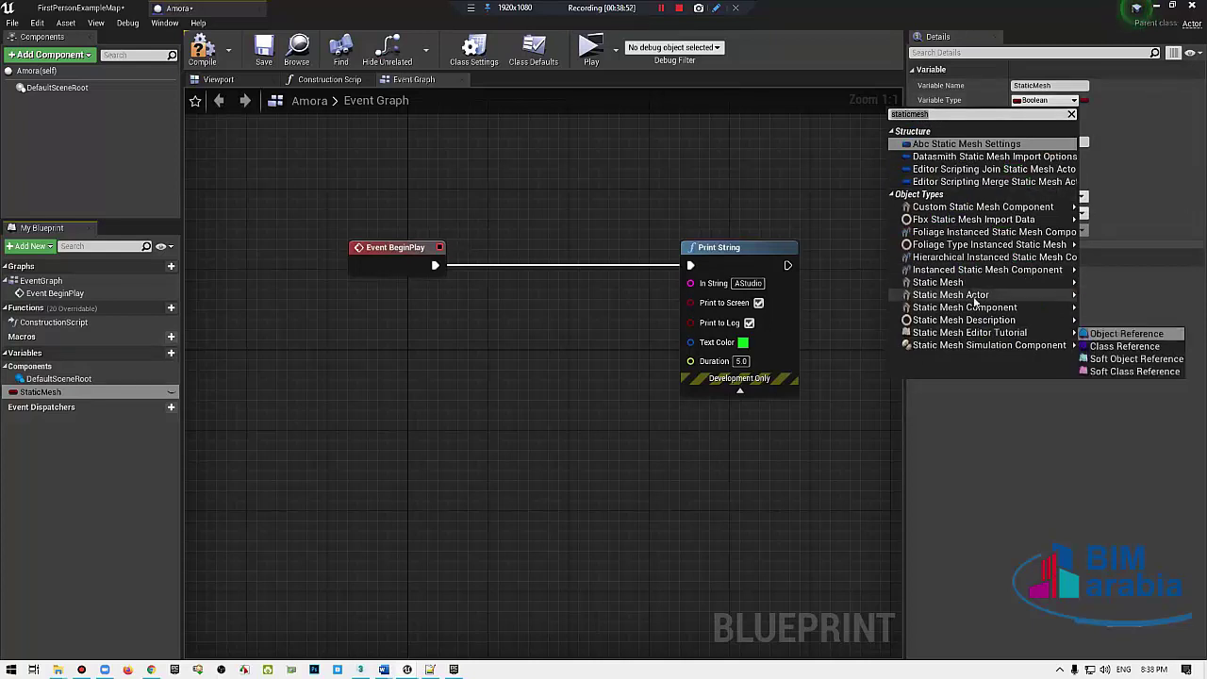
mouse_move(987, 283)
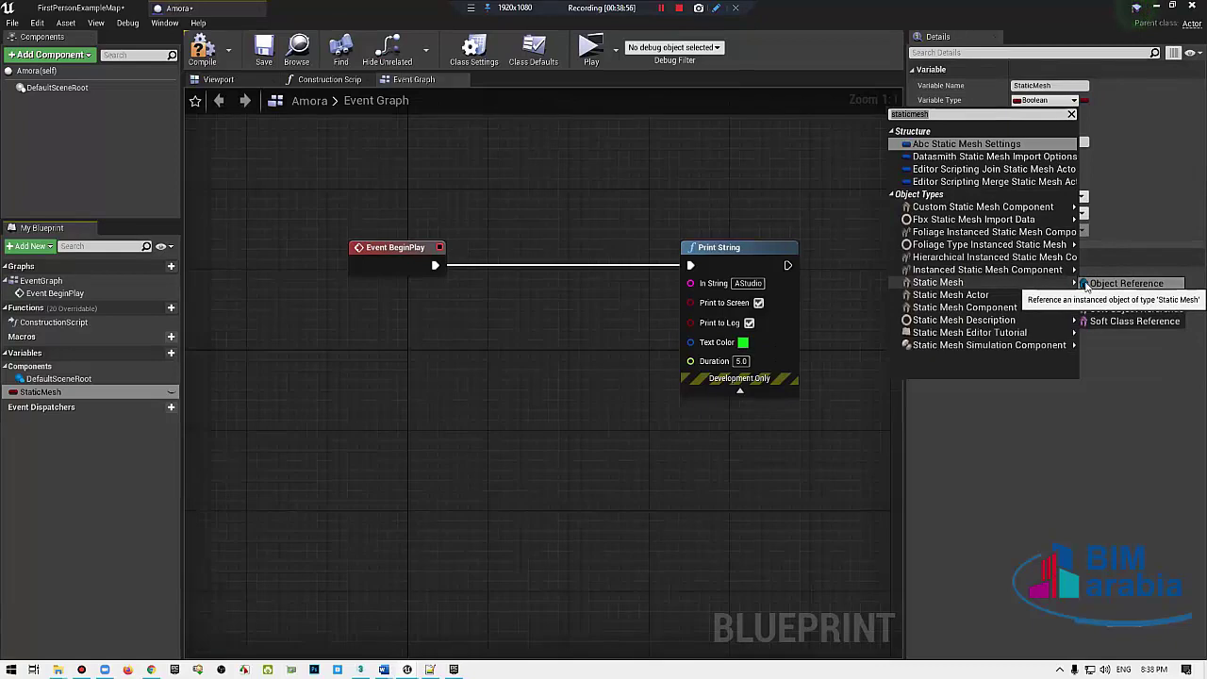
mouse_move(1037, 297)
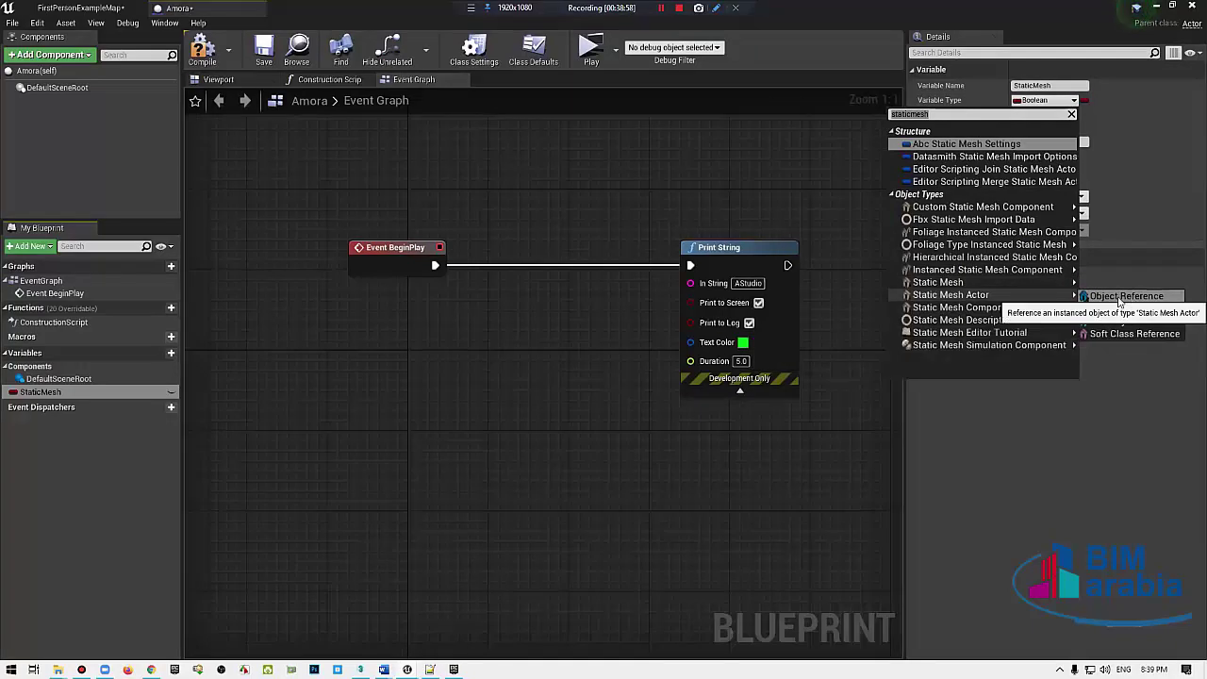
mouse_move(1076, 284)
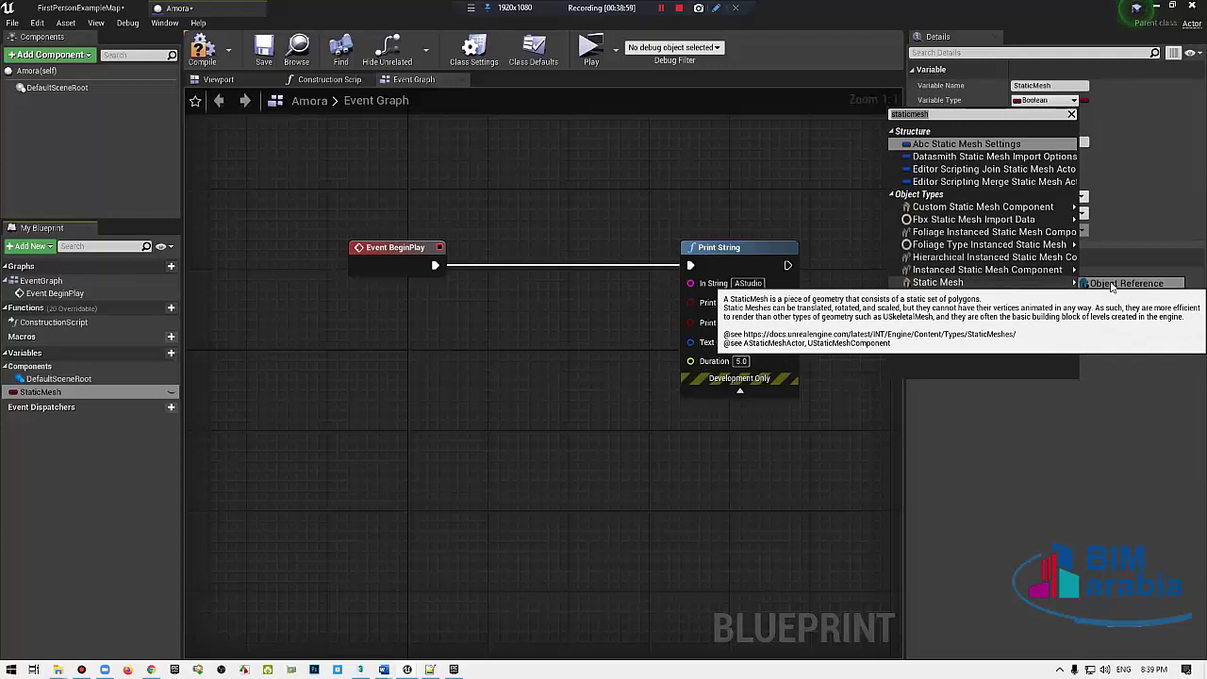
click(1114, 284)
click(202, 50)
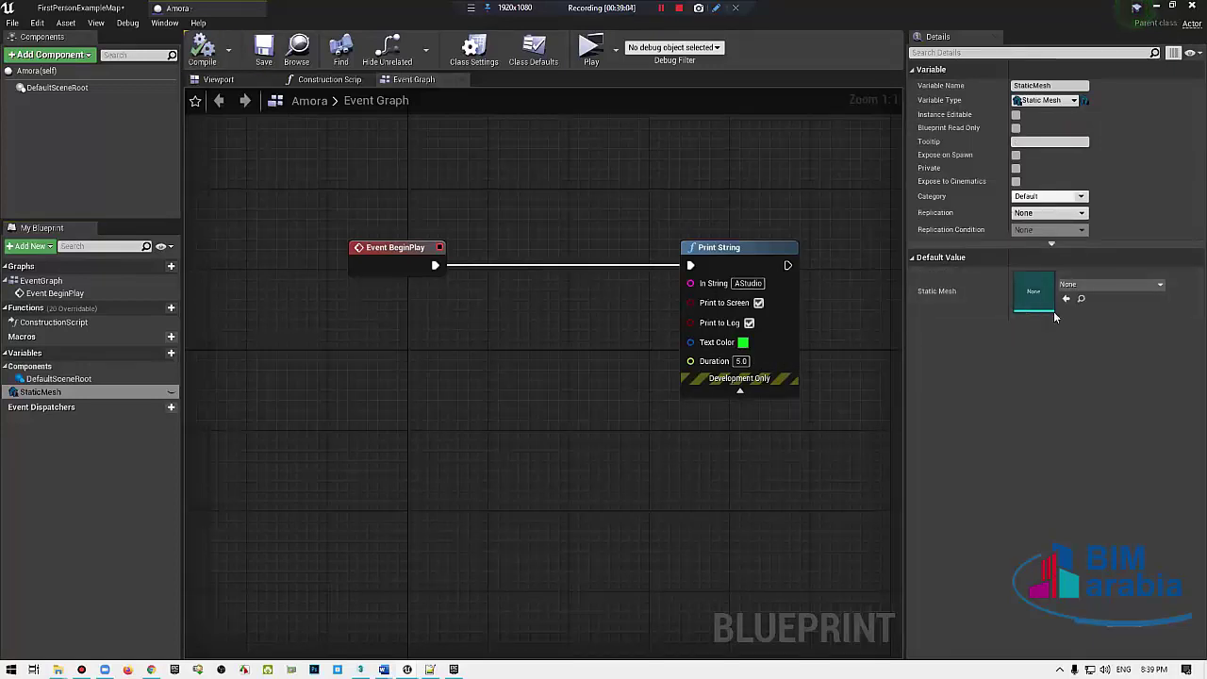
Step: Set the StaticMesh variable's default value to the 1M_Cube mesh
click(1117, 286)
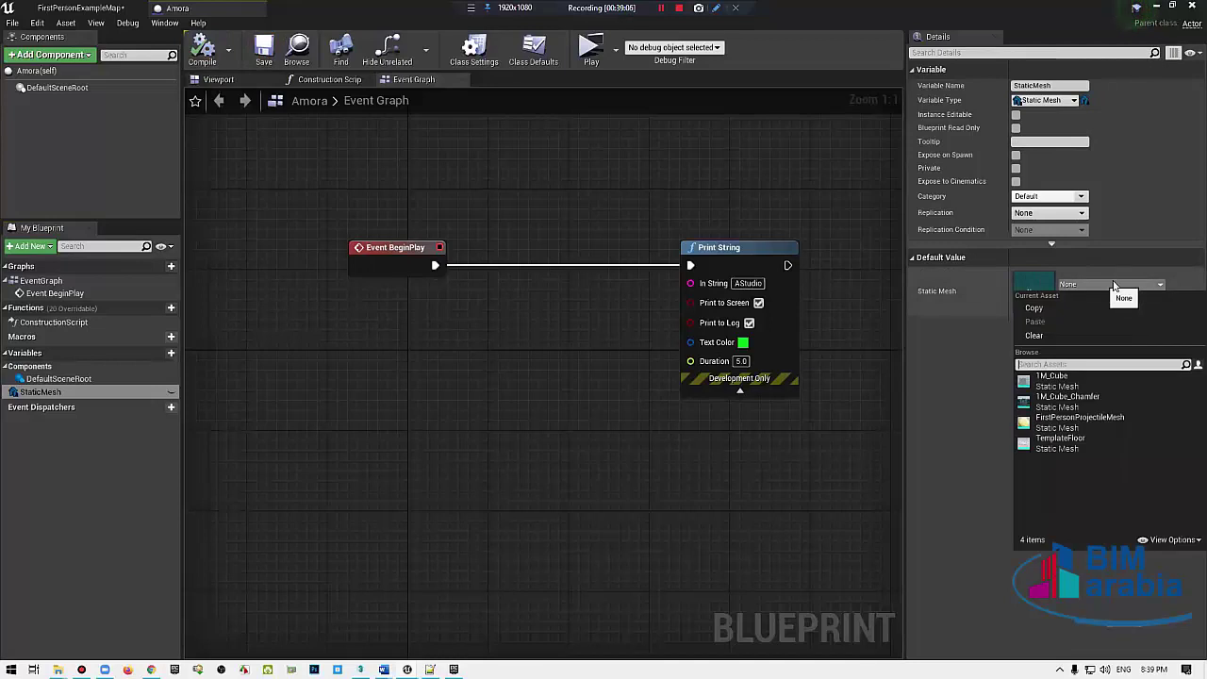
click(87, 395)
click(87, 394)
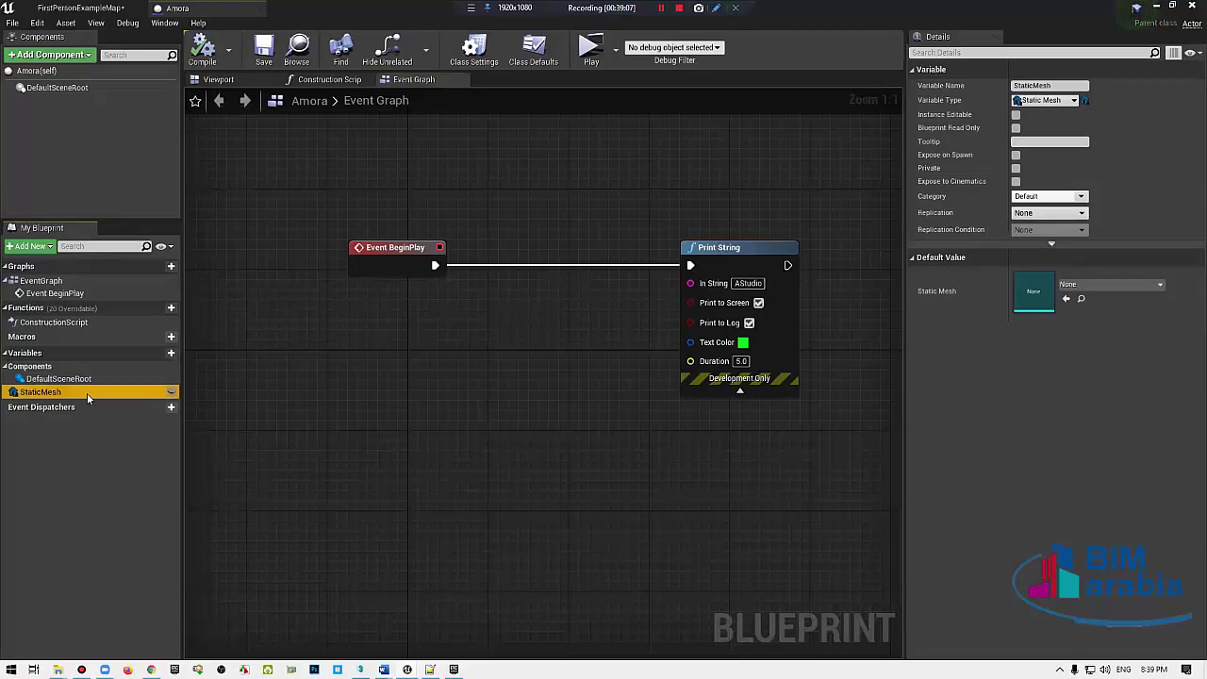
click(1098, 286)
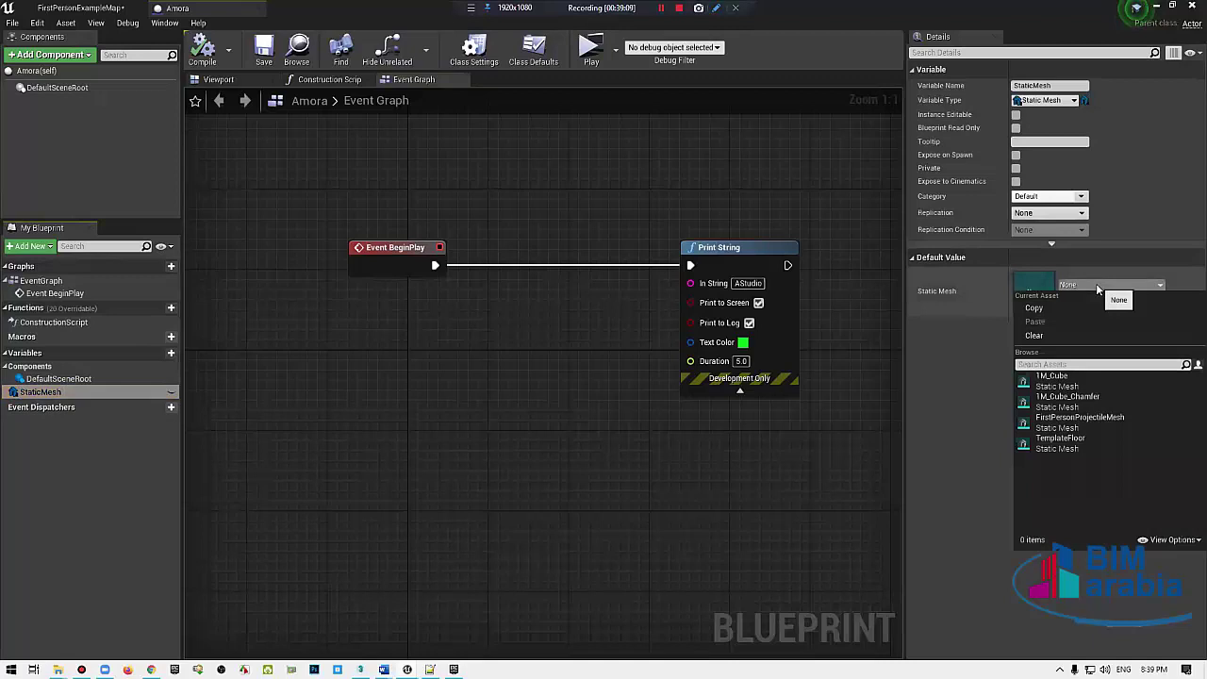
click(1077, 385)
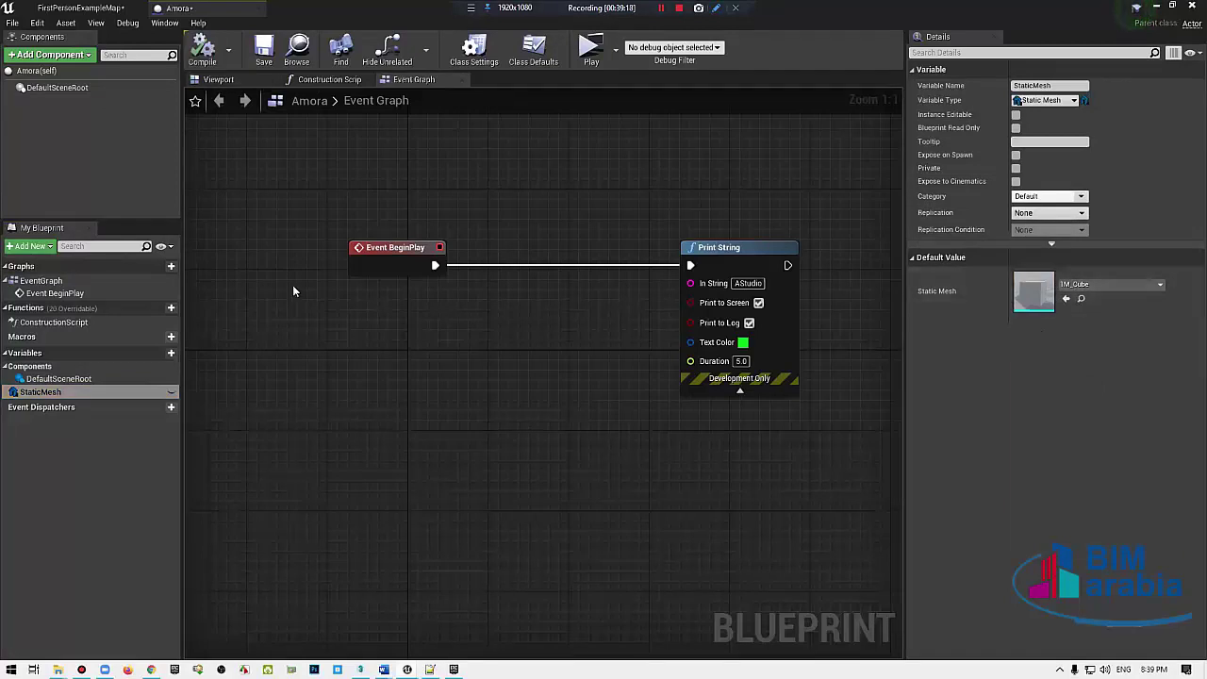
Step: Look at the Amora actor in the level, then return to the Blueprint editor
click(80, 7)
mouse_move(472, 377)
right_down()
mouse_move(528, 359)
mouse_move(133, 6)
right_up()
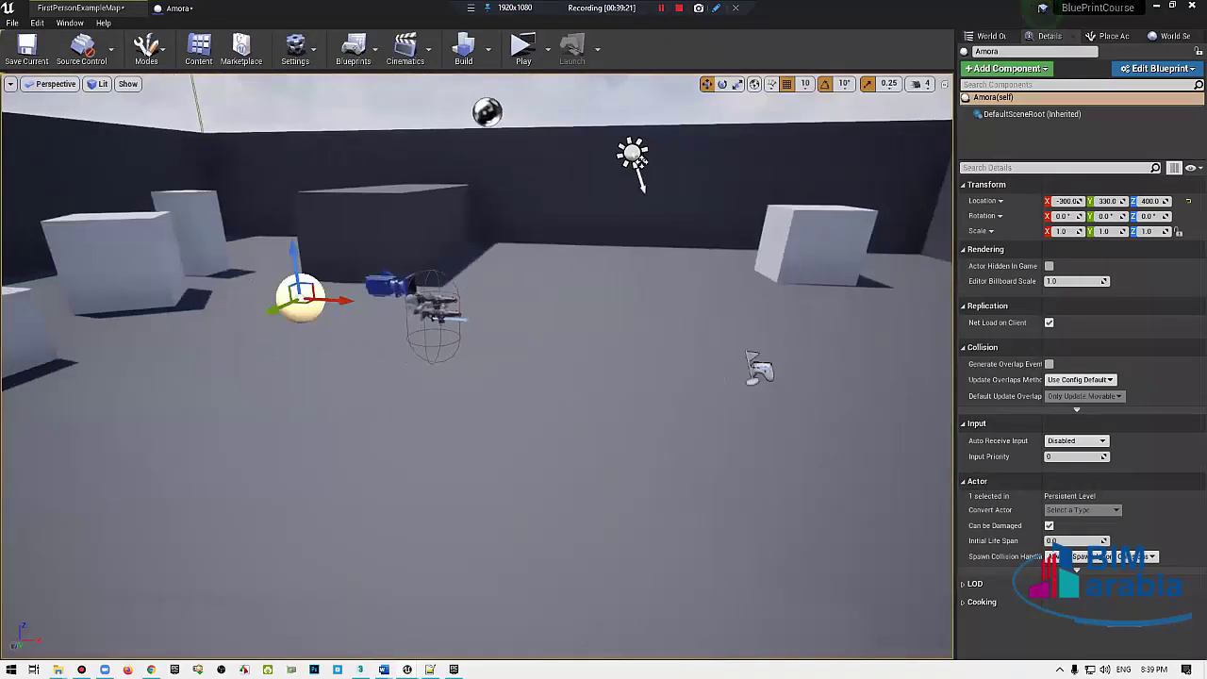
click(178, 7)
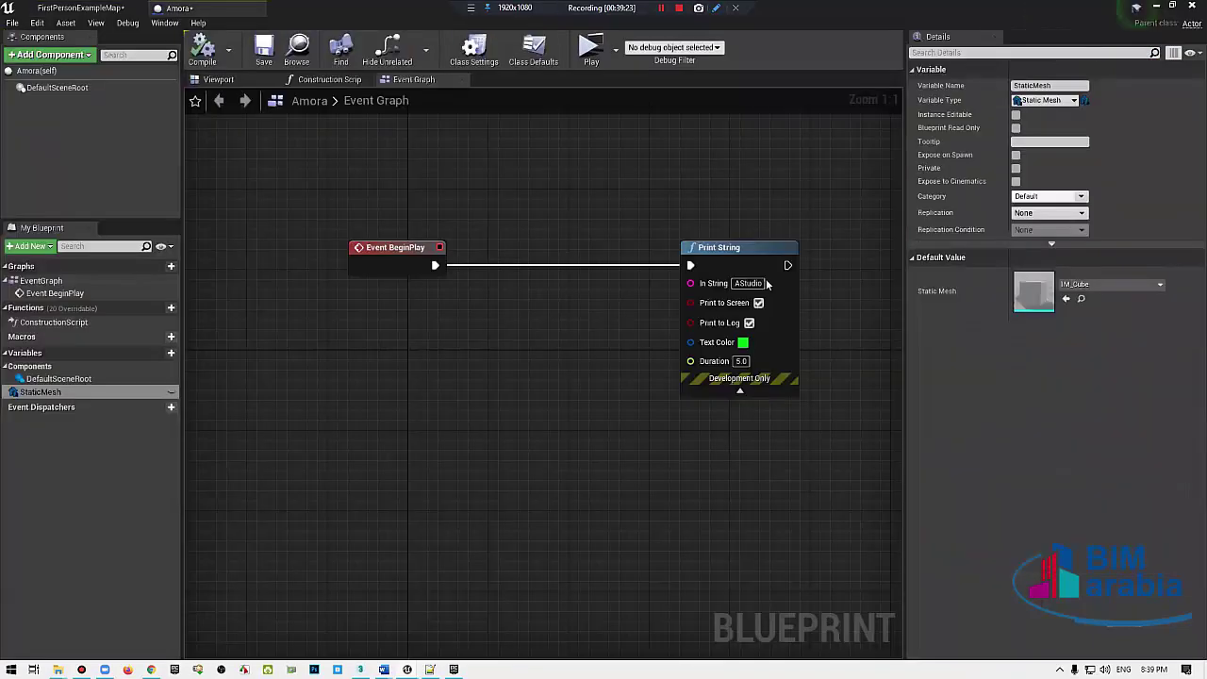
Step: Change the StaticMesh variable's type to a Static Mesh Actor object reference and compile
click(85, 394)
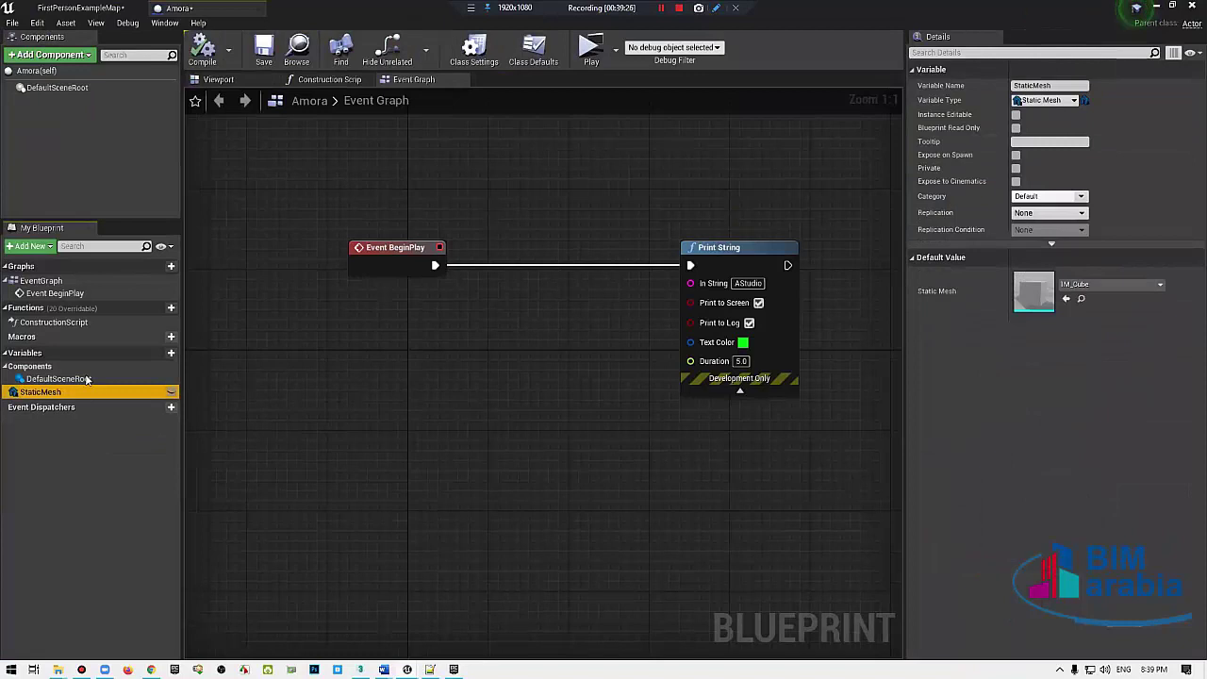
click(85, 378)
click(116, 392)
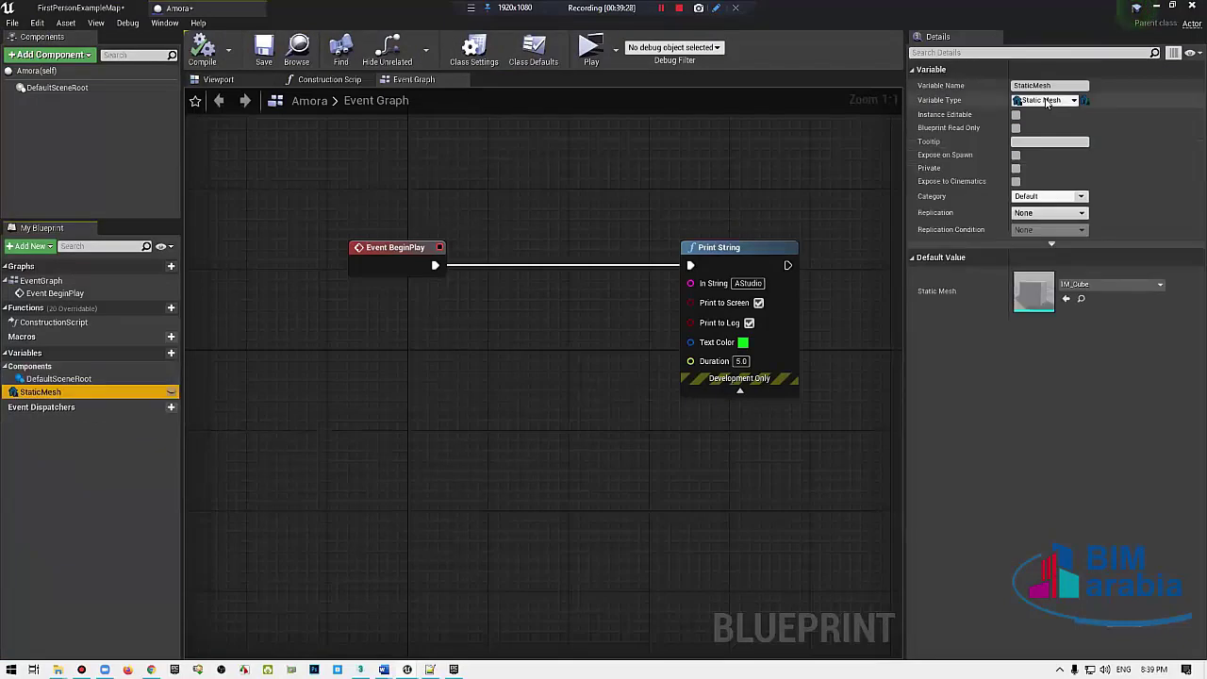
click(1046, 101)
text(sta)
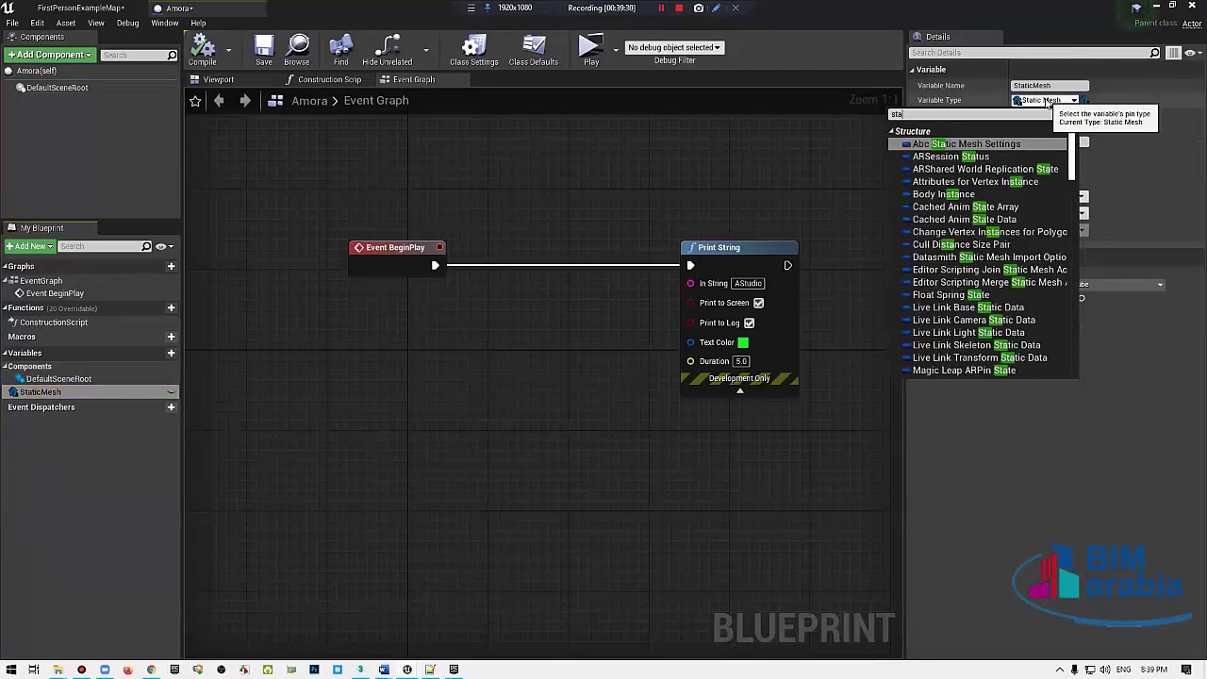
text(ticmesh)
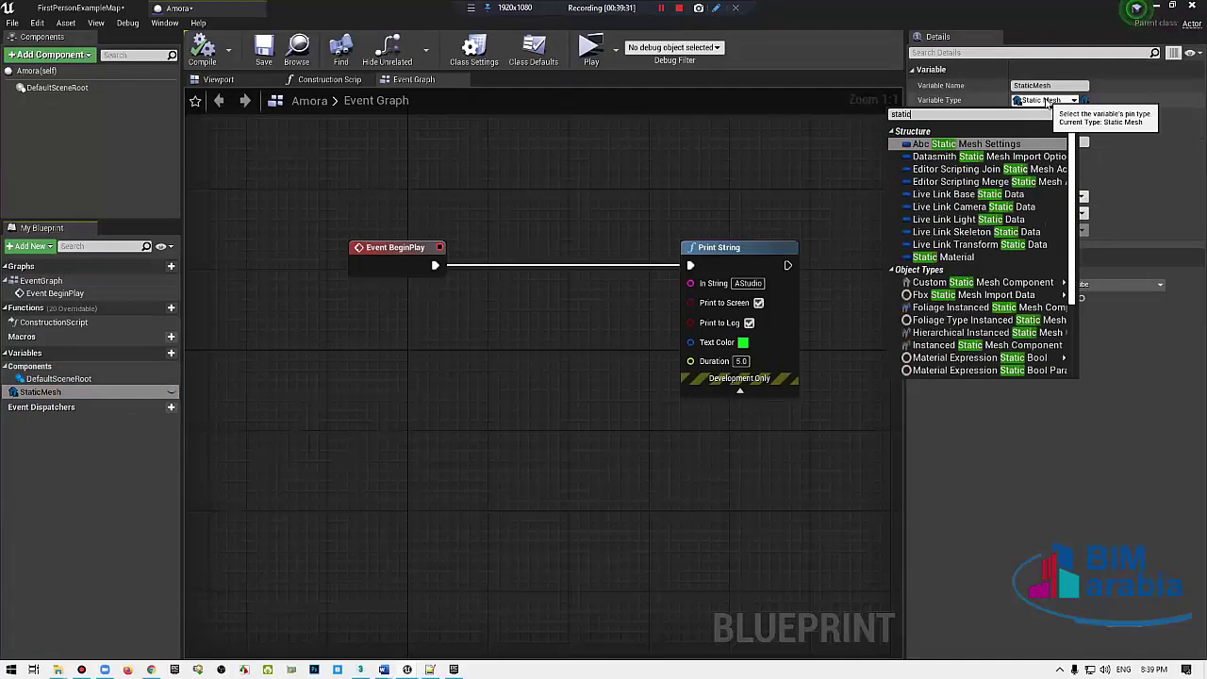
mouse_move(1028, 295)
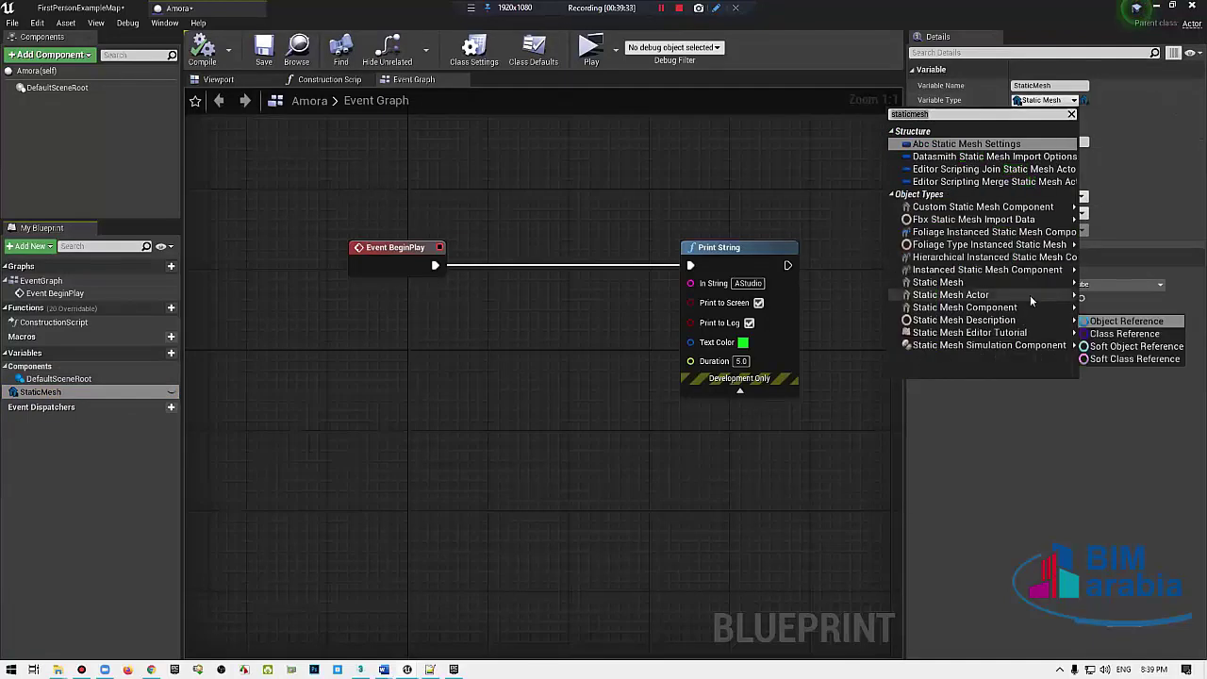
click(1097, 297)
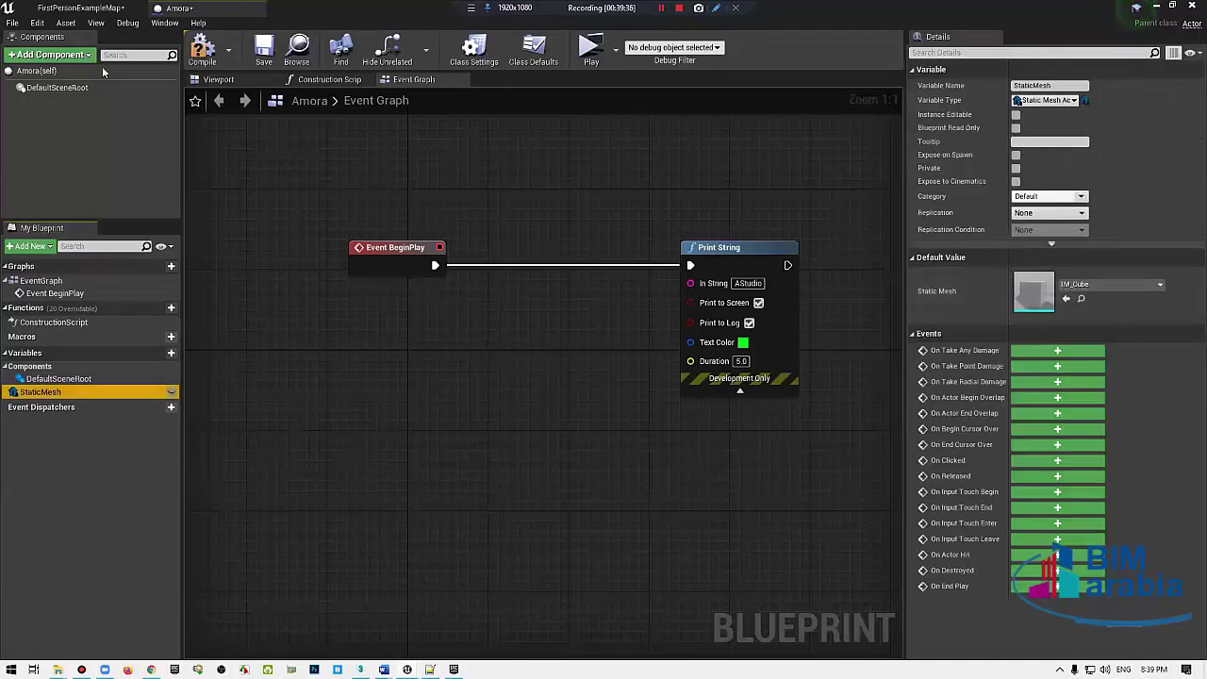
click(203, 49)
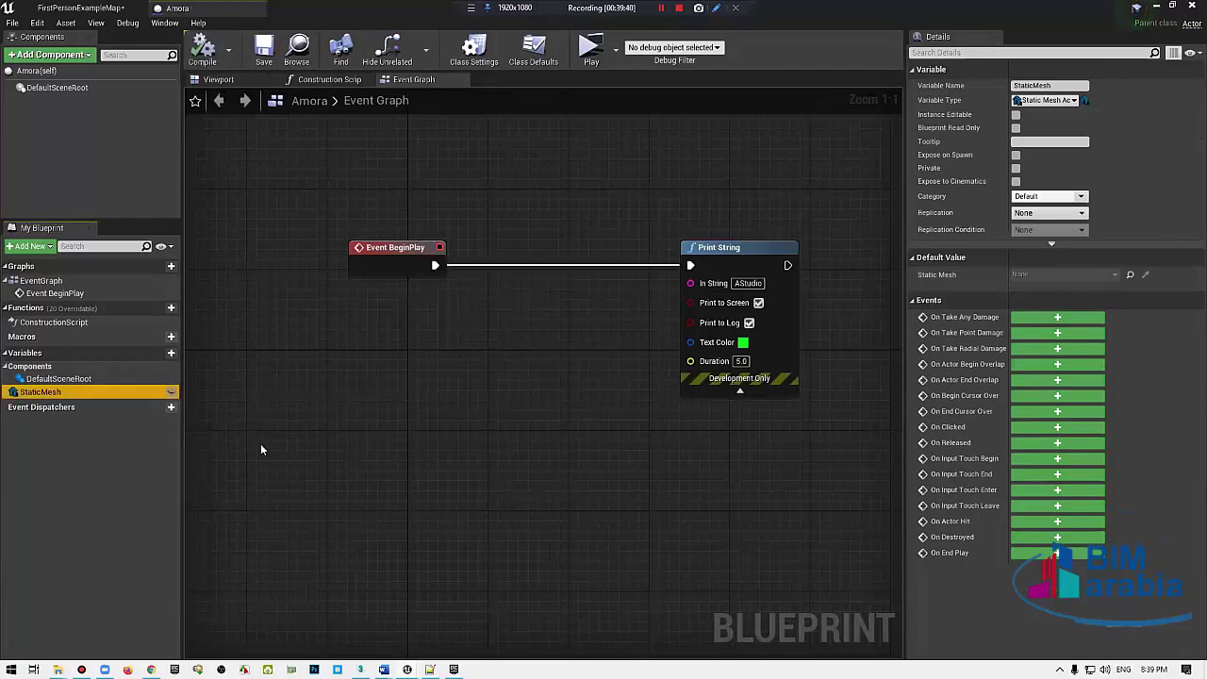
click(1086, 295)
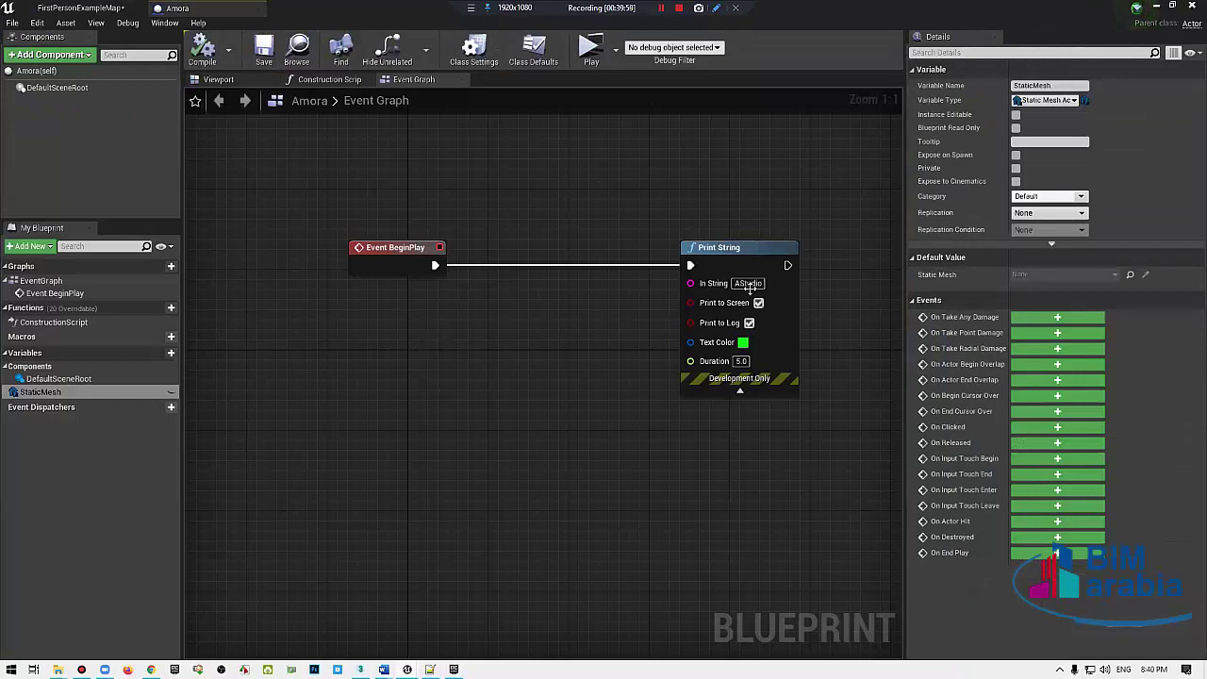
Step: Enable Instance Editable and Expose on Spawn for StaticMesh, compile, and return to FirstPersonExampleMap
click(1016, 115)
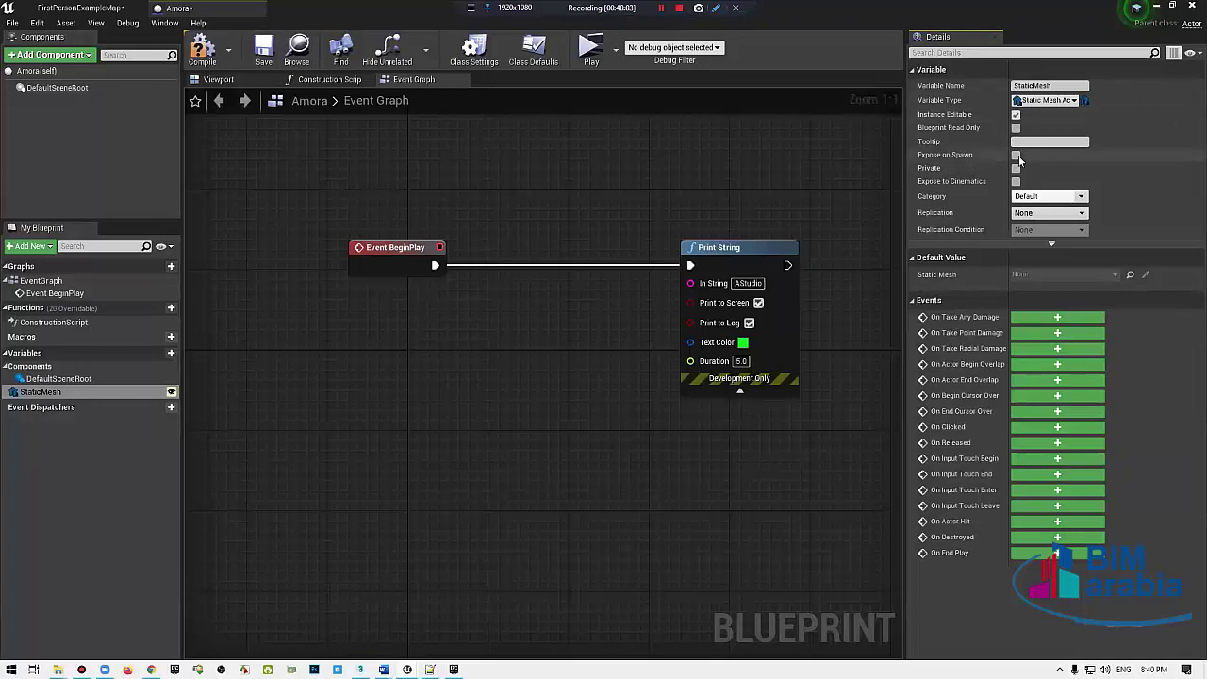
click(1016, 154)
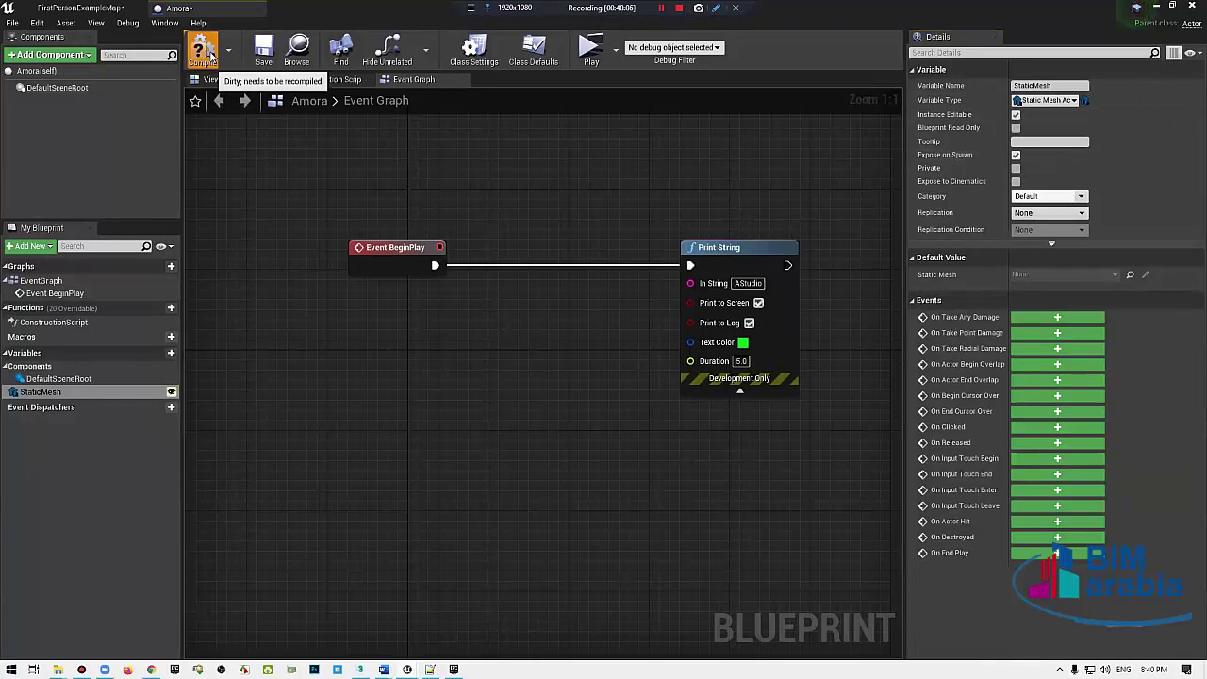
click(264, 47)
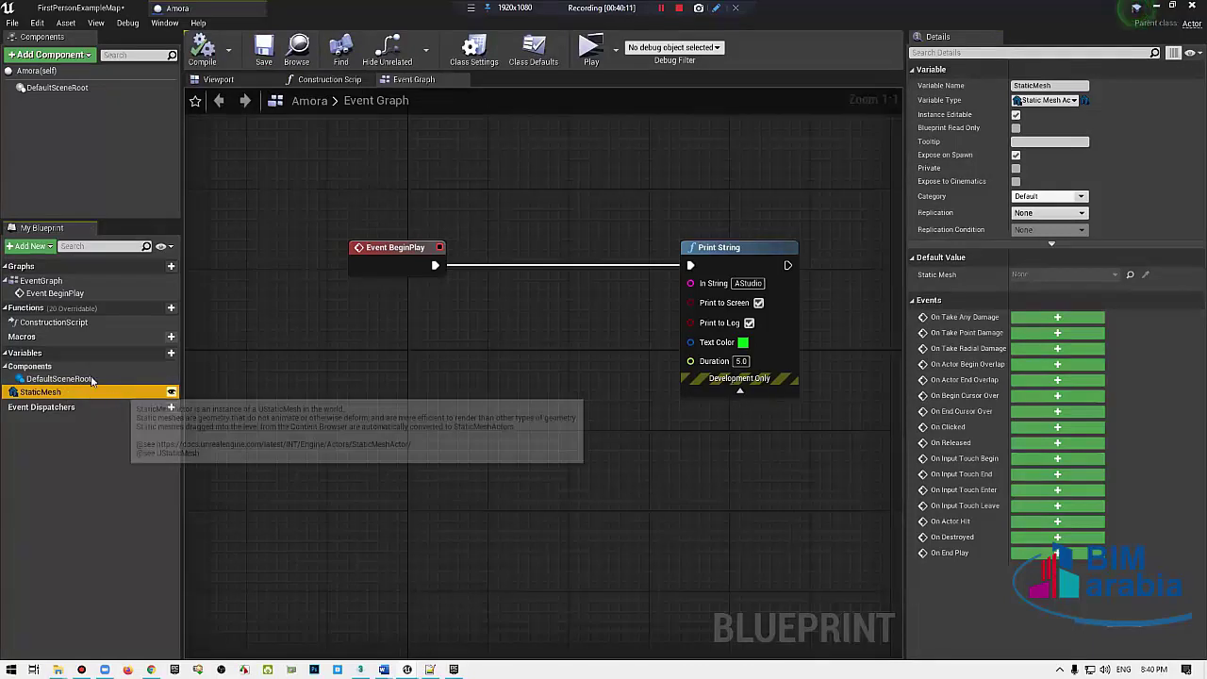
click(110, 7)
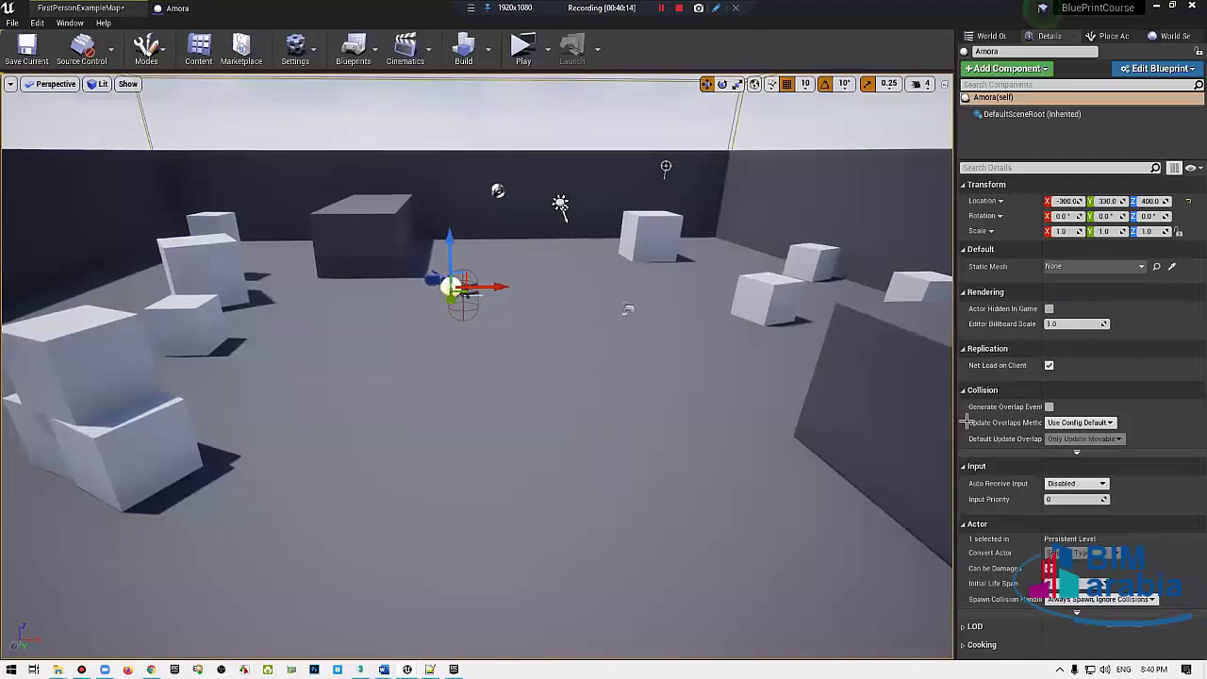
click(1077, 268)
right_drag(620, 323, 604, 283)
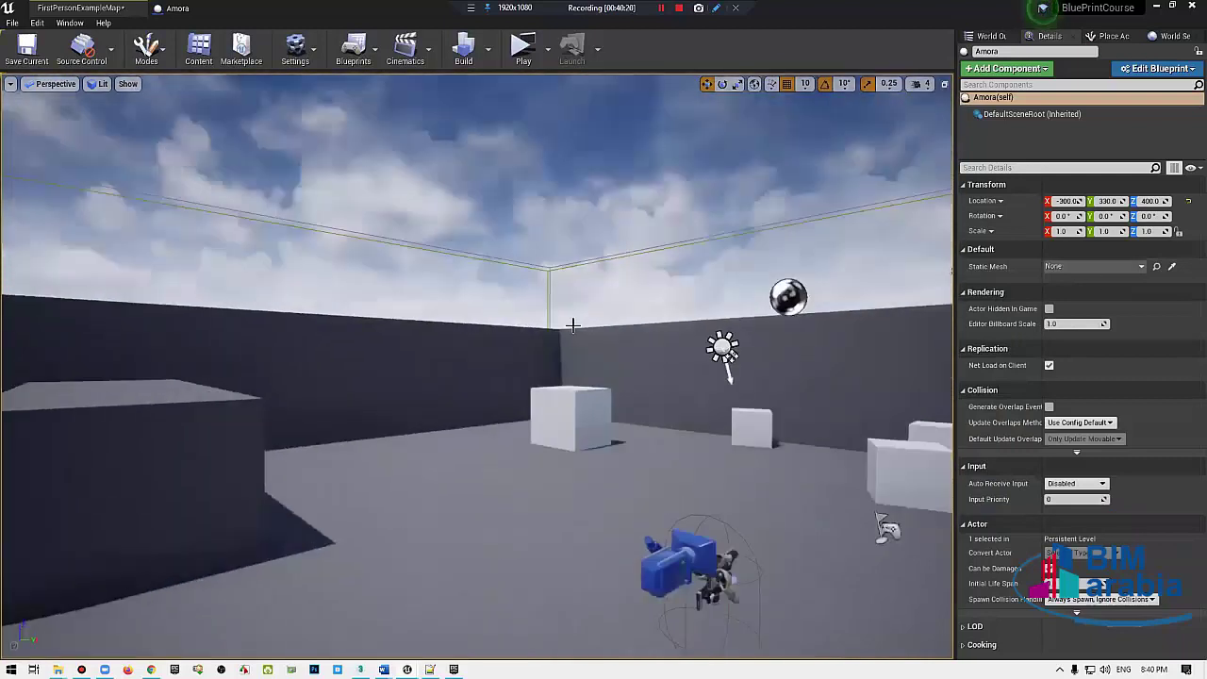
right_drag(604, 283, 417, 307)
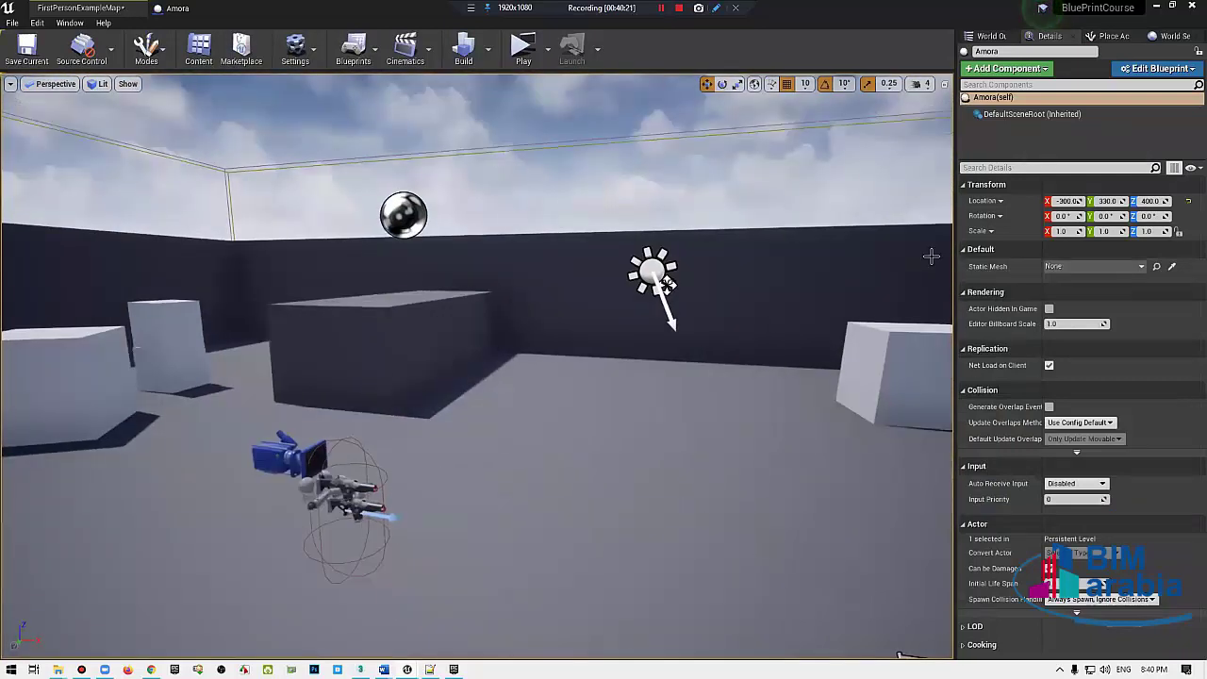
click(377, 354)
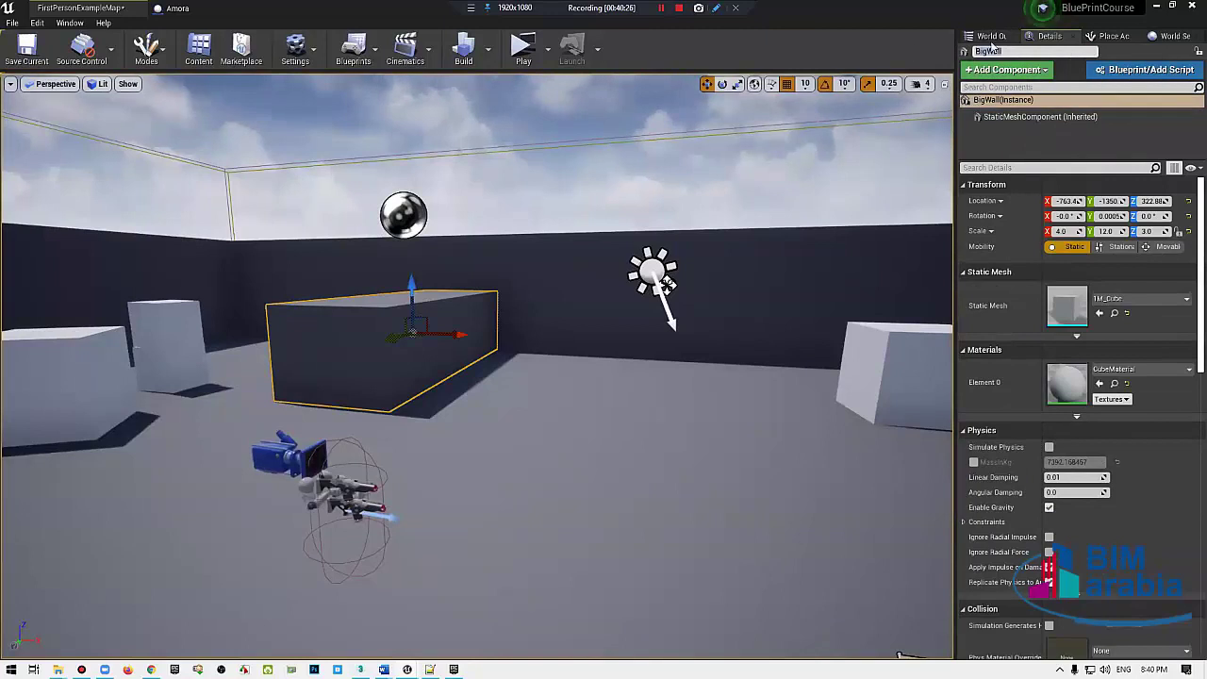
right_drag(463, 416, 463, 417)
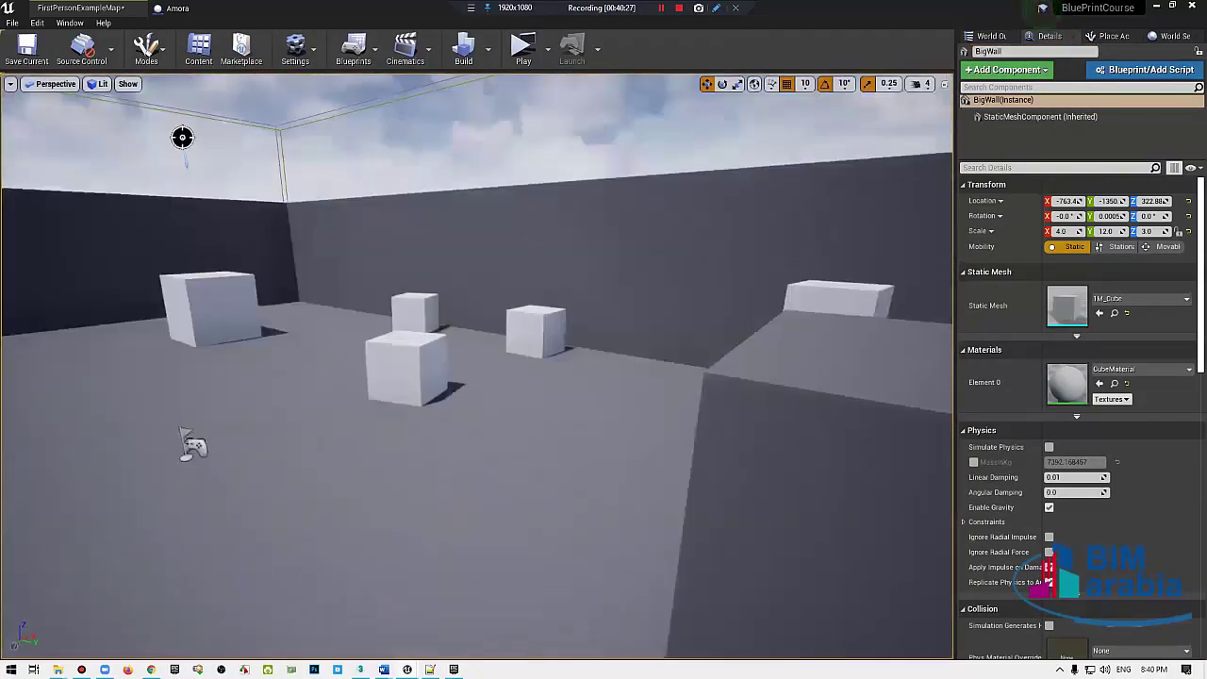
right_drag(596, 369, 595, 369)
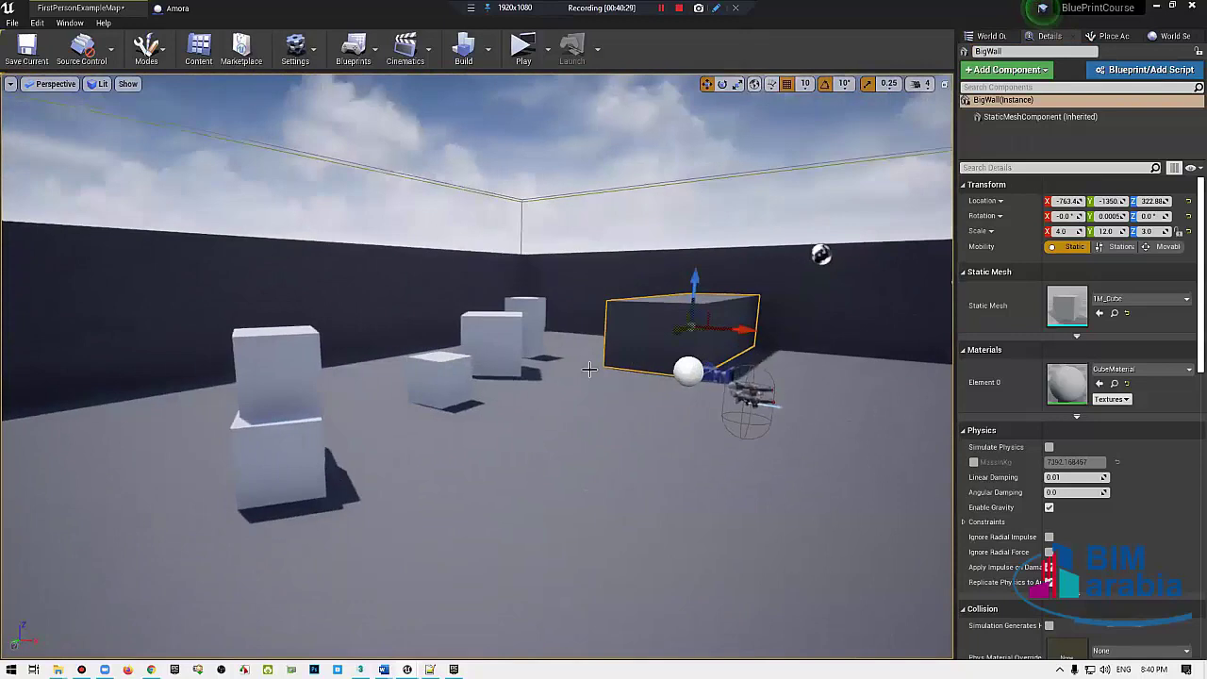
click(597, 368)
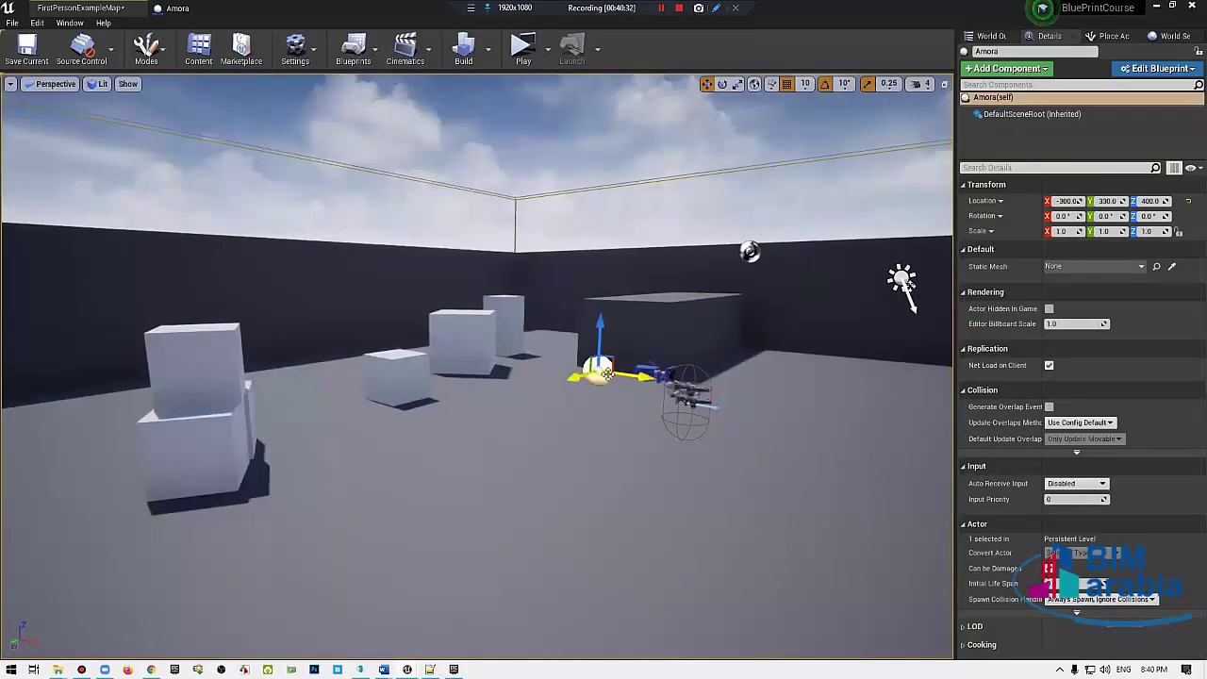
Step: Set the placed Amora actor's Static Mesh reference to BigWall and select BigWall in the viewport
click(1074, 269)
text(BigWall)
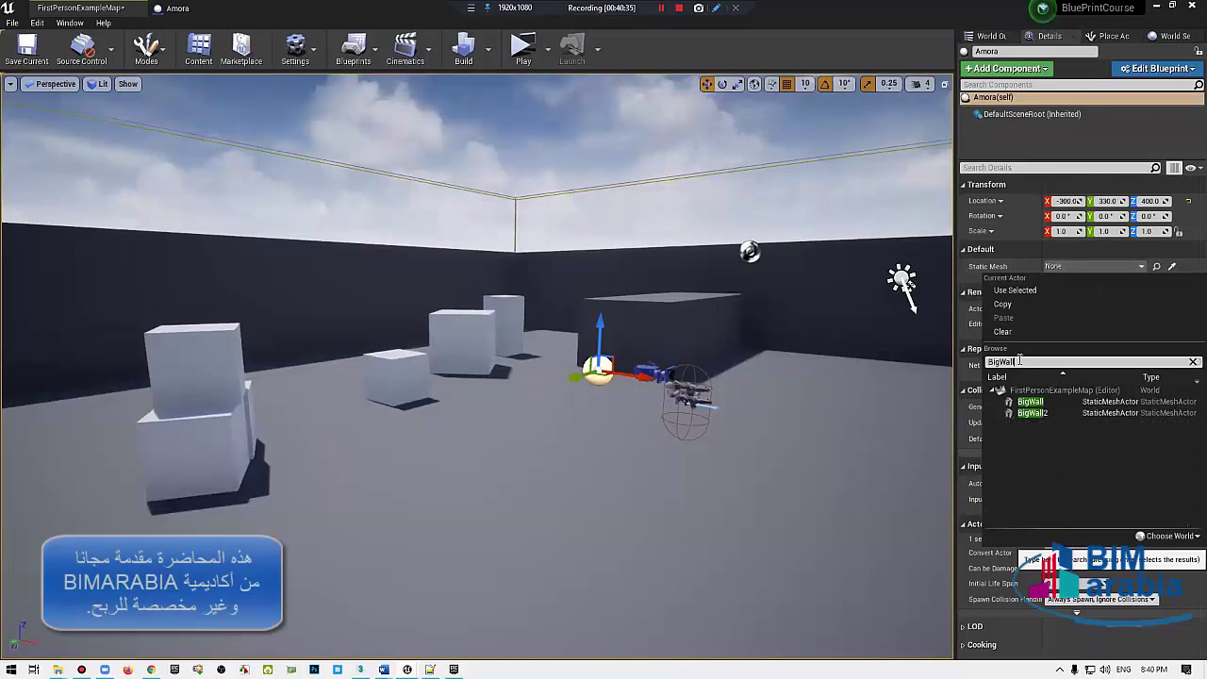
click(1039, 413)
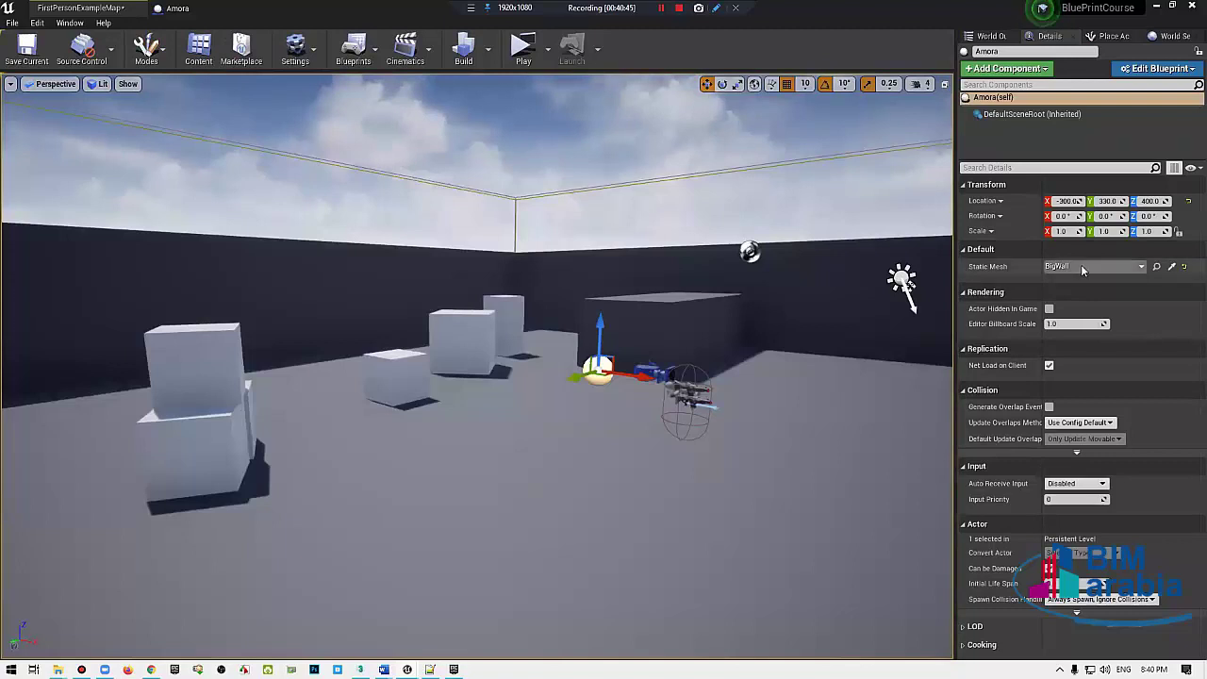
click(682, 303)
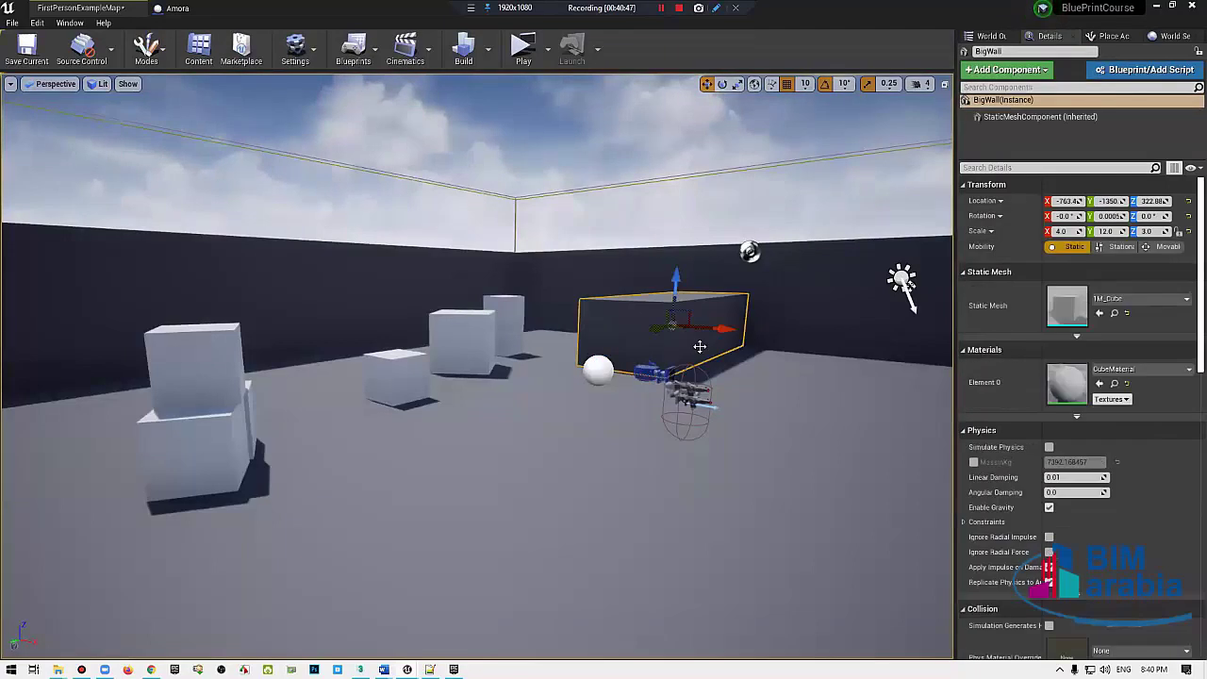
right_drag(700, 346, 529, 334)
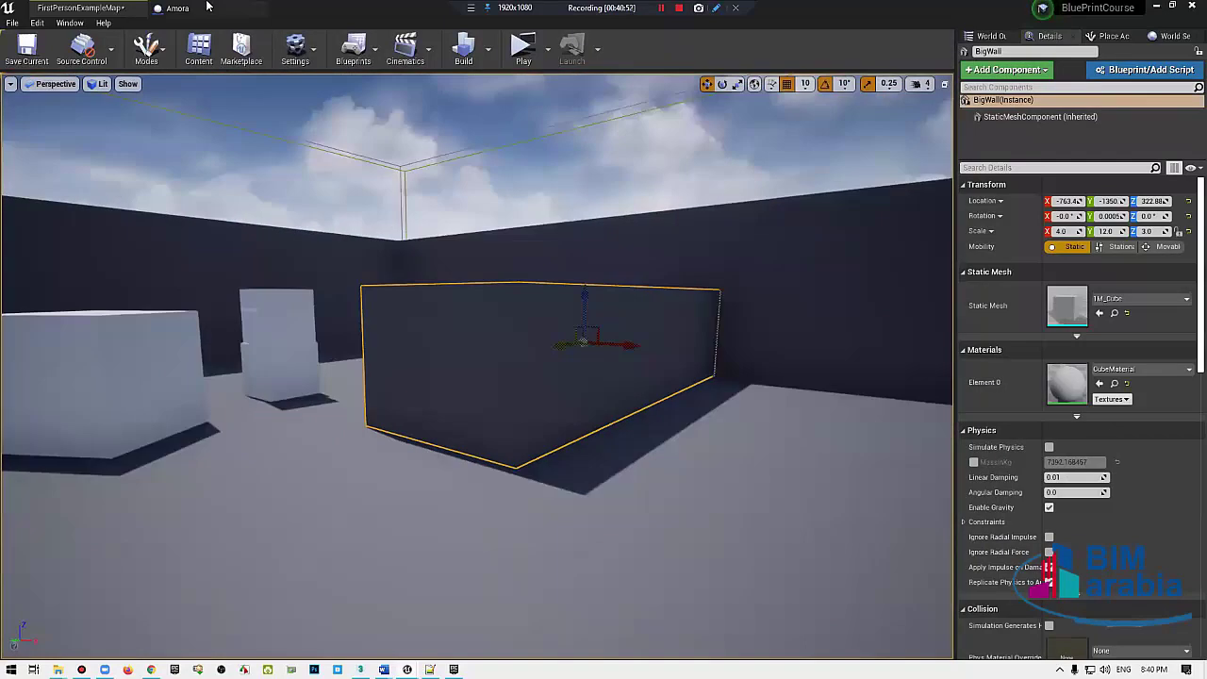
Step: Clear all nodes from Amora's Event Graph and place a StaticMesh getter node
key(ctrl+Tab)
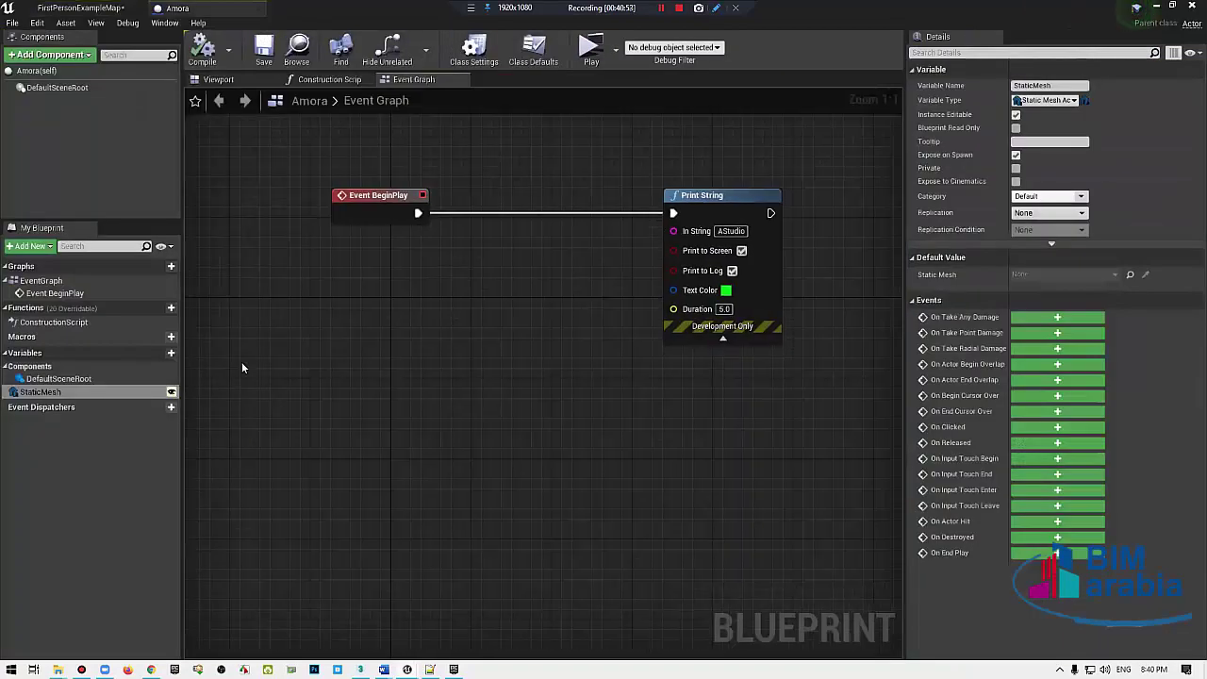
scroll(241, 362, down, 2)
key(ctrl+a)
key(Delete)
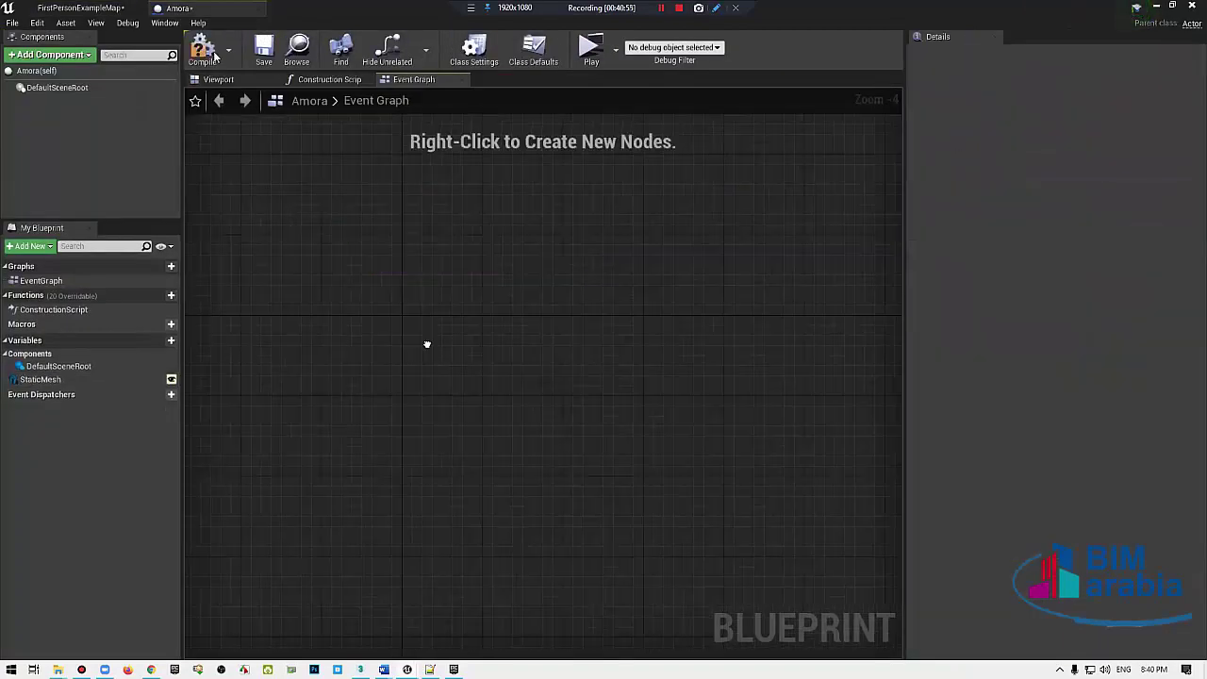
right_drag(427, 344, 444, 298)
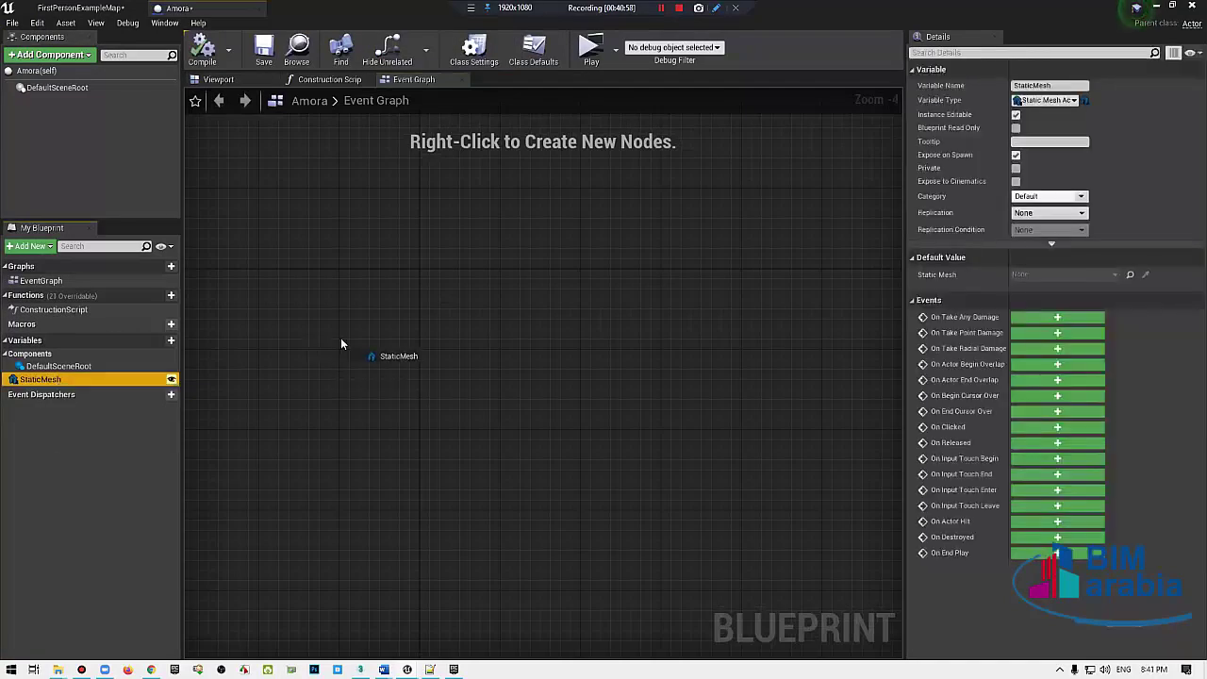
drag(51, 382, 339, 338)
Step: Select the Amora actor in the level beside the cubes and player start
click(116, 7)
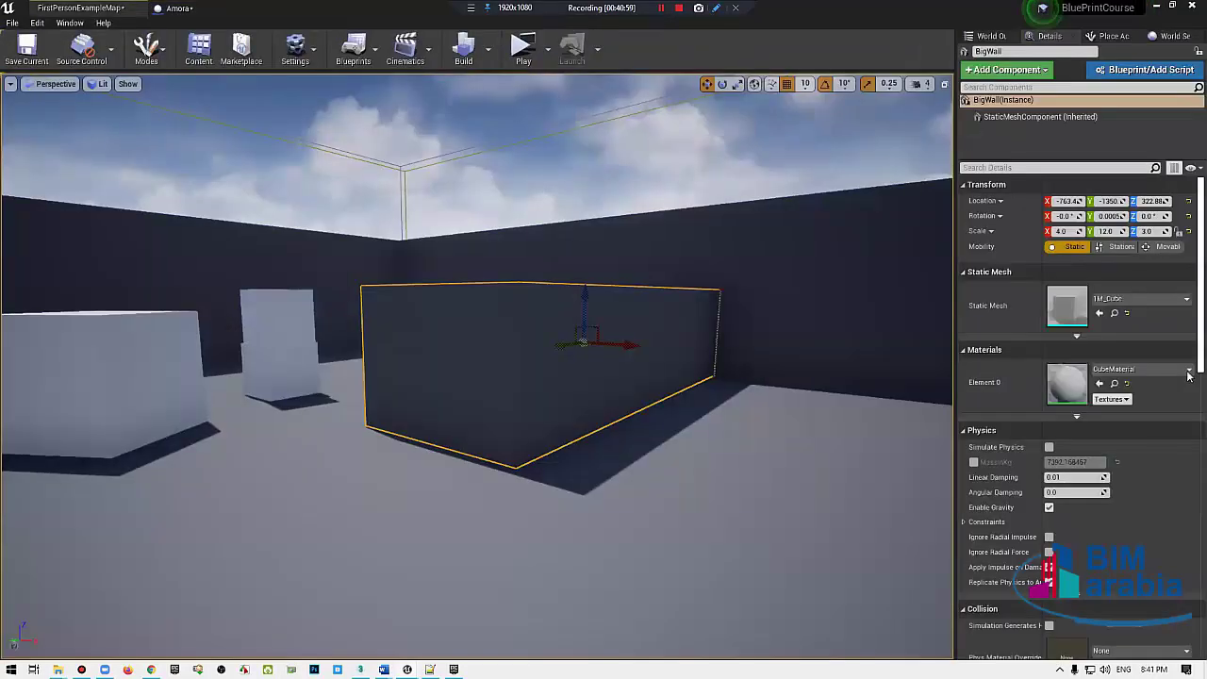
right_drag(701, 450, 651, 439)
click(522, 424)
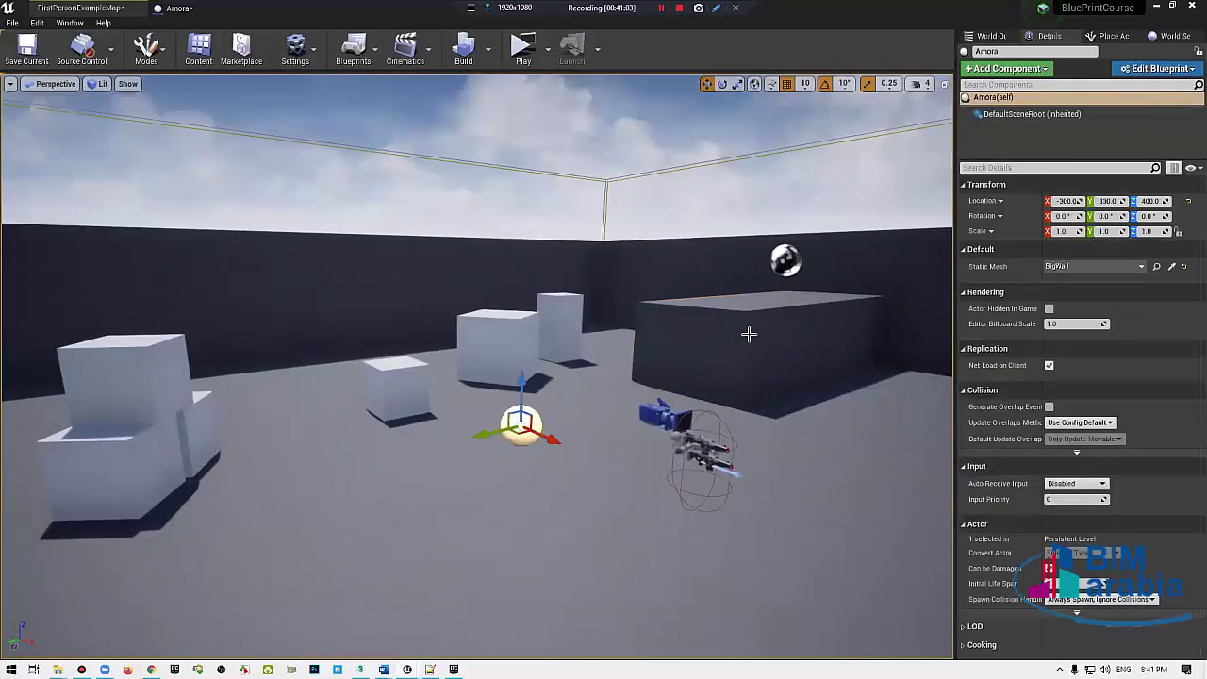
click(202, 13)
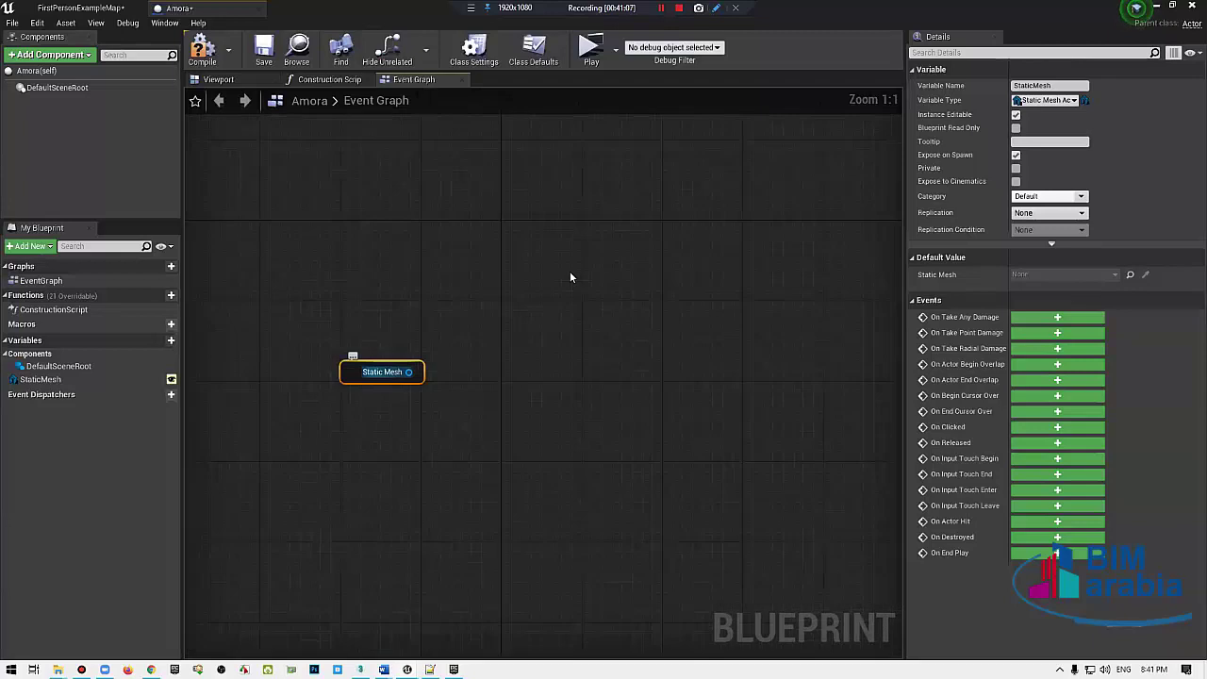
Step: Add a Set Material node and feed the Static Mesh Component into its Target
drag(409, 372, 570, 271)
text(set )
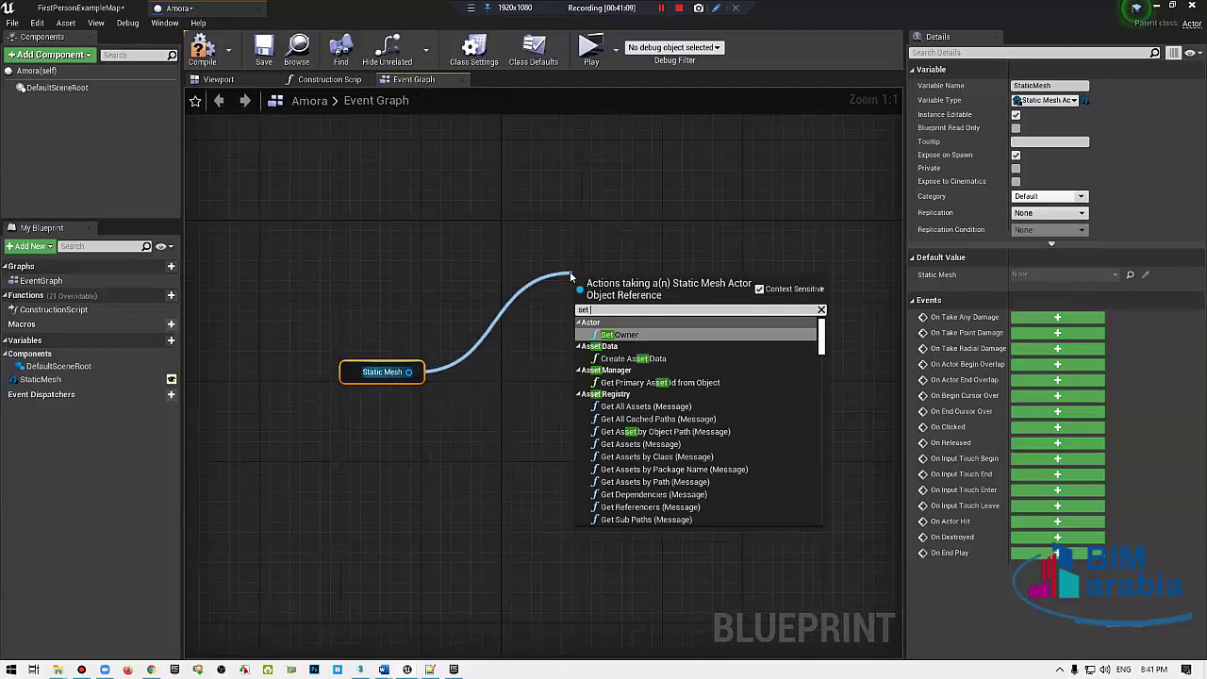
text(material)
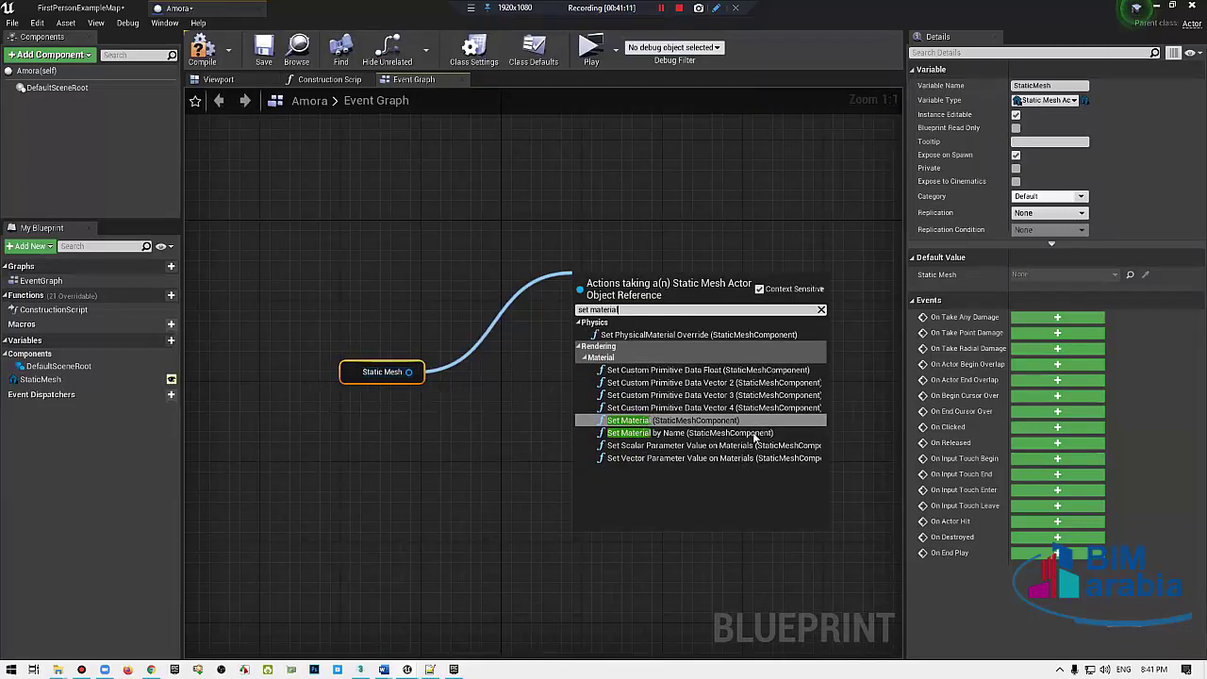
click(765, 419)
mouse_move(644, 298)
mouse_down()
mouse_move(740, 504)
mouse_move(802, 301)
mouse_up()
click(744, 460)
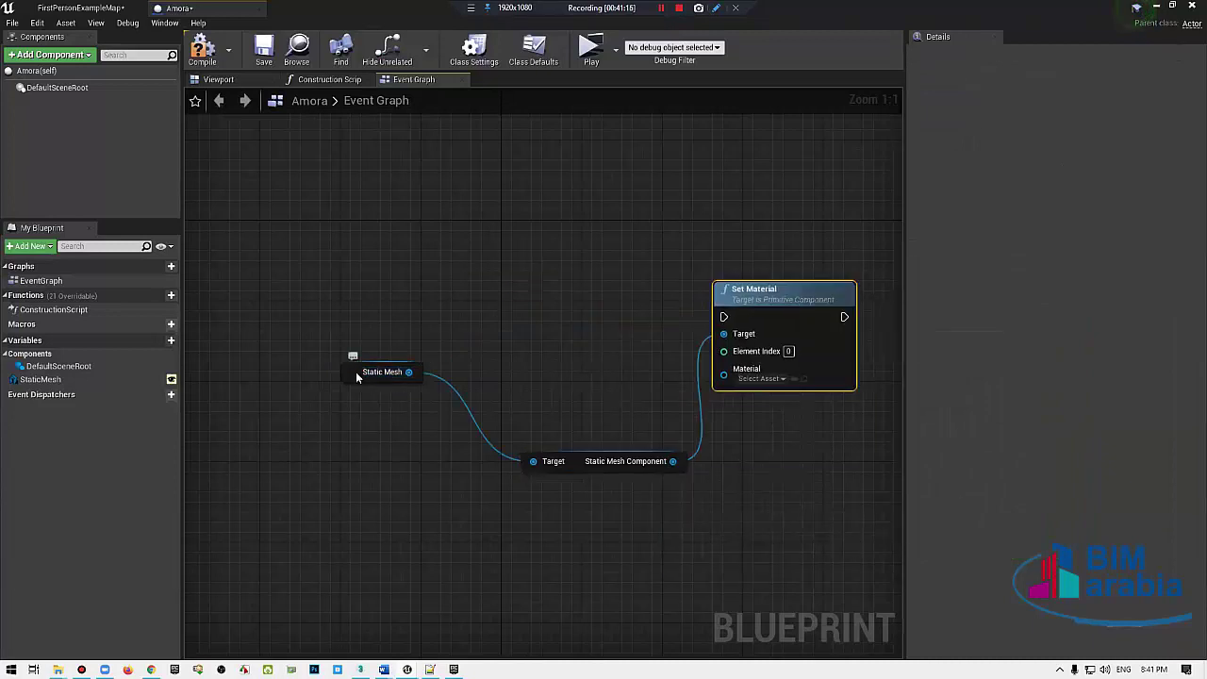
drag(356, 371, 404, 432)
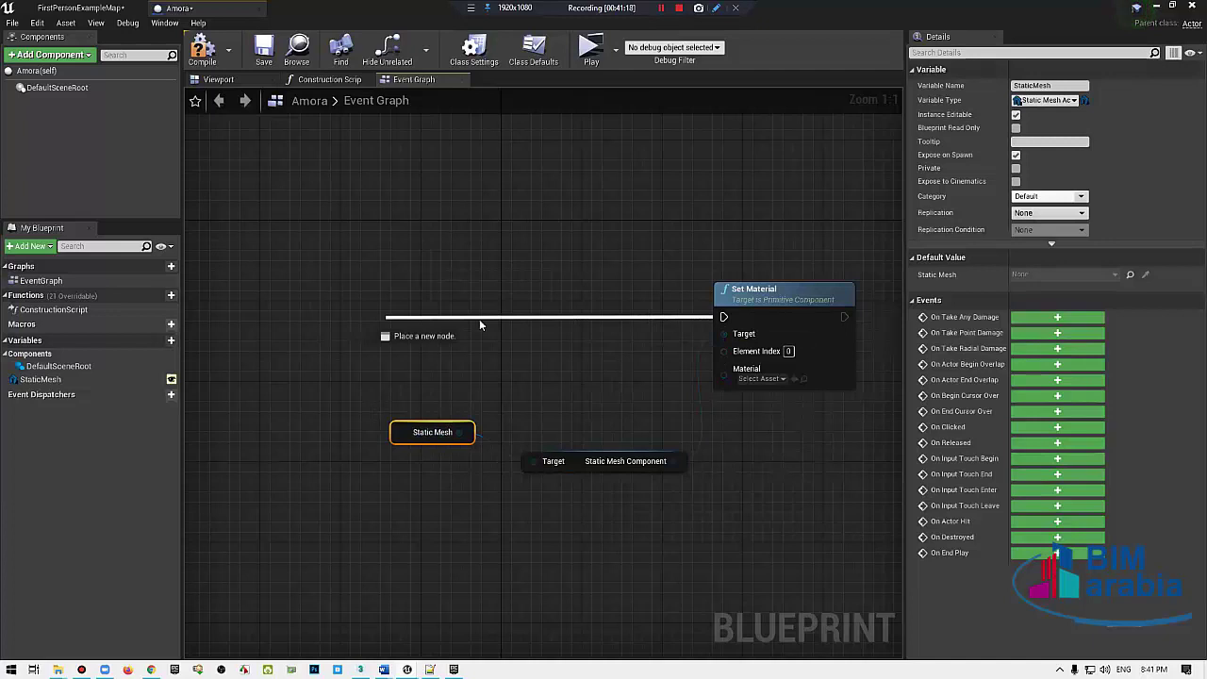
drag(724, 320, 443, 432)
Step: Add an F keyboard event and wire its Pressed output to Set Material
right_click(384, 298)
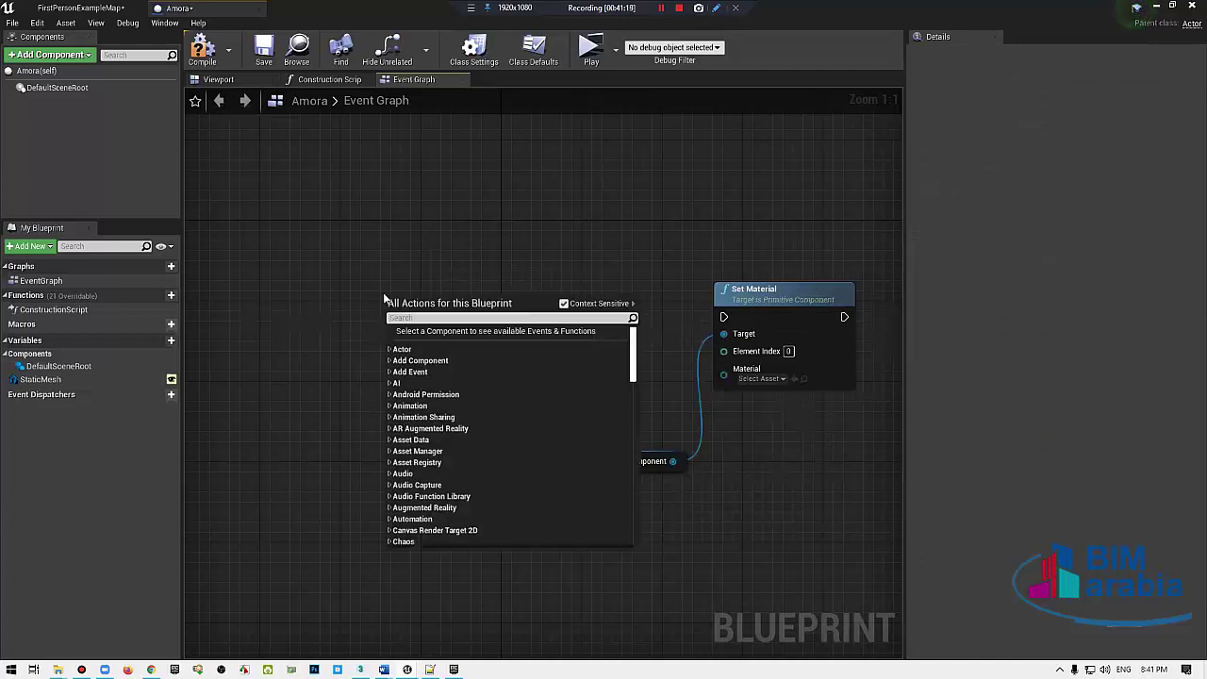
text(f)
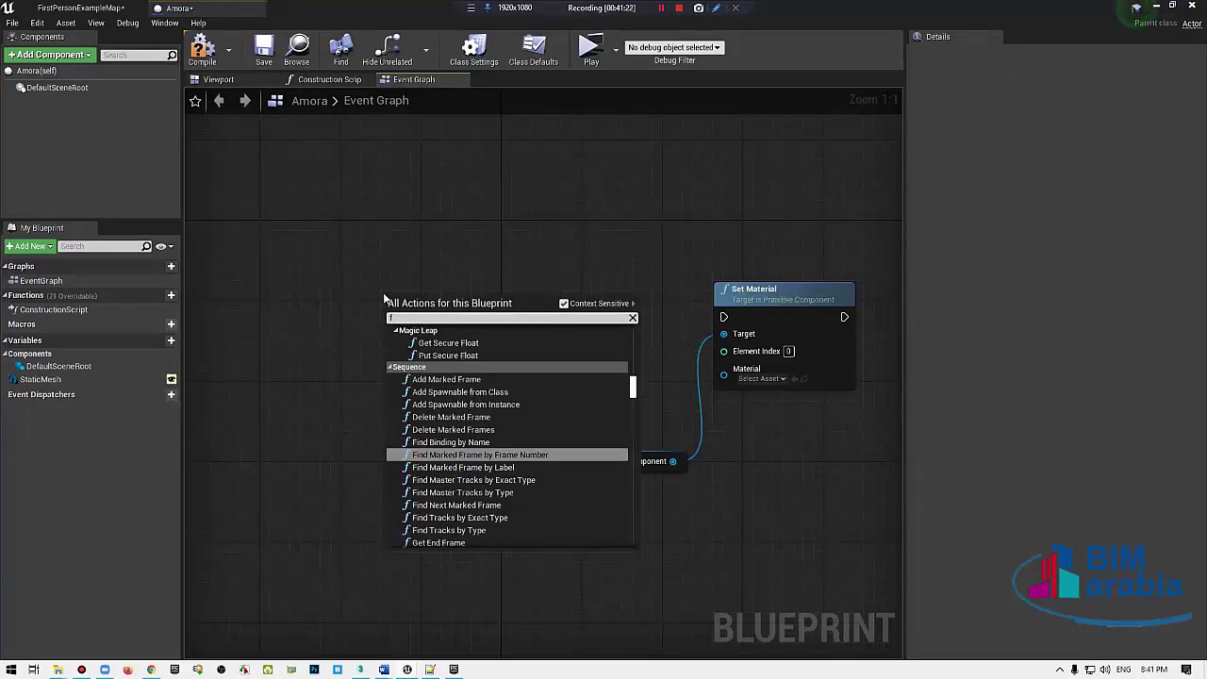
text( keyboarf)
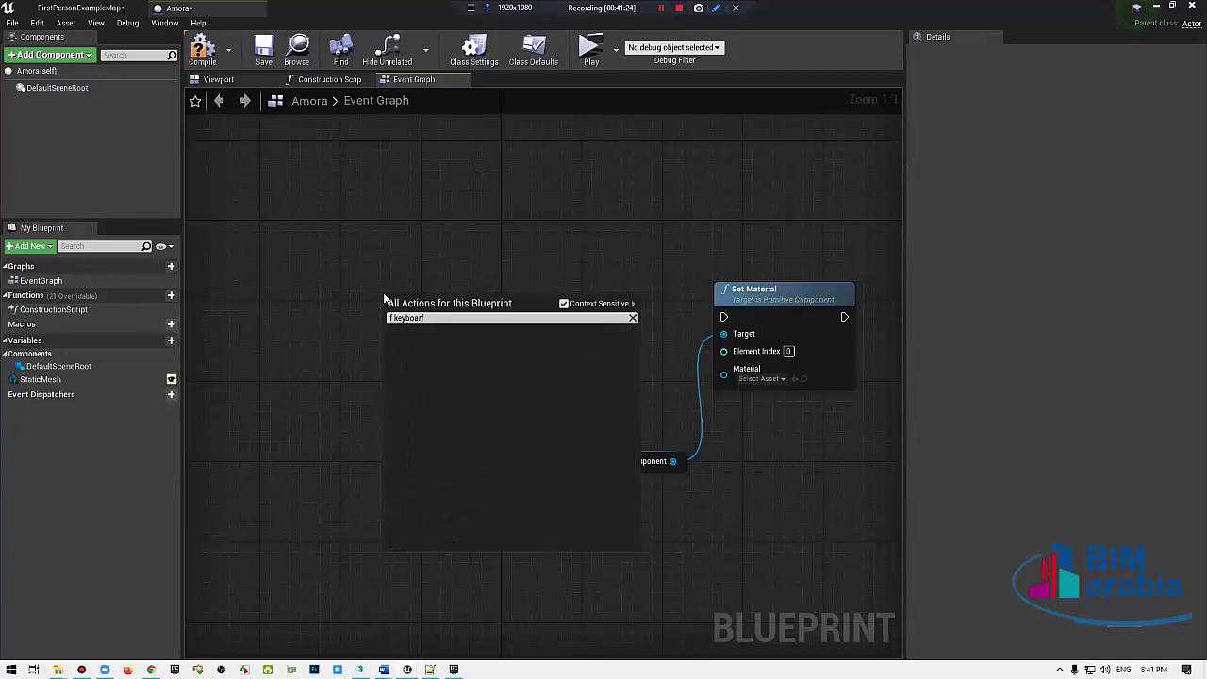
key(BackSpace)
key(Return)
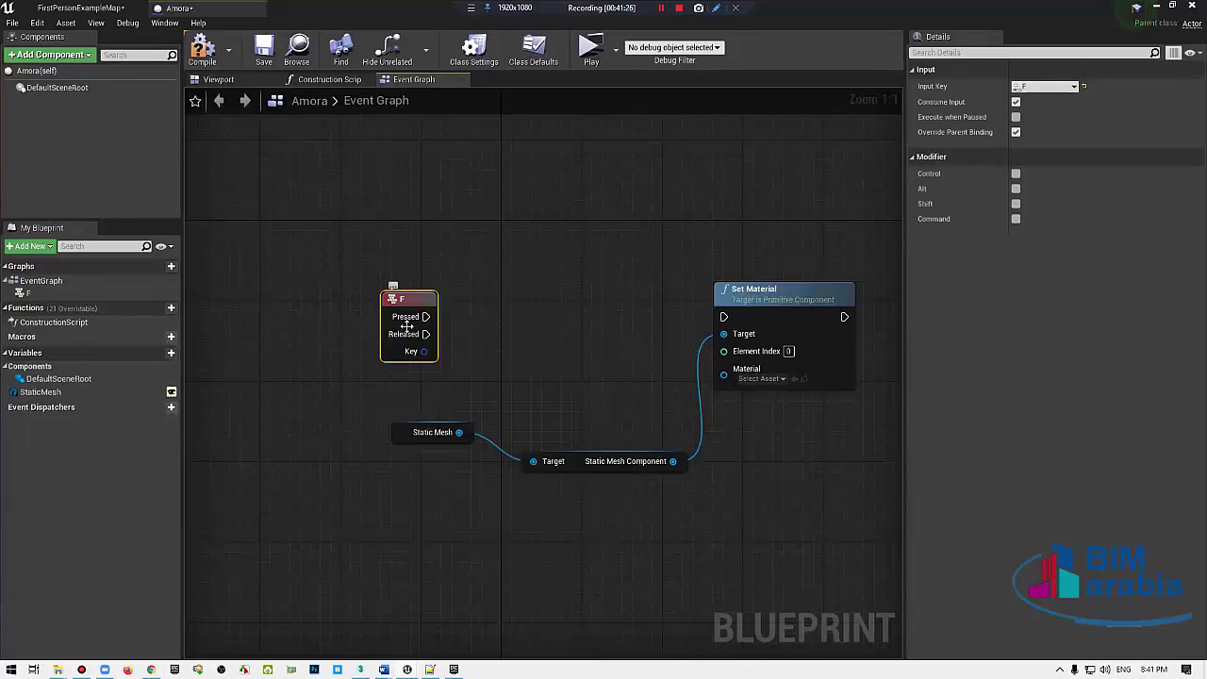
drag(425, 317, 723, 317)
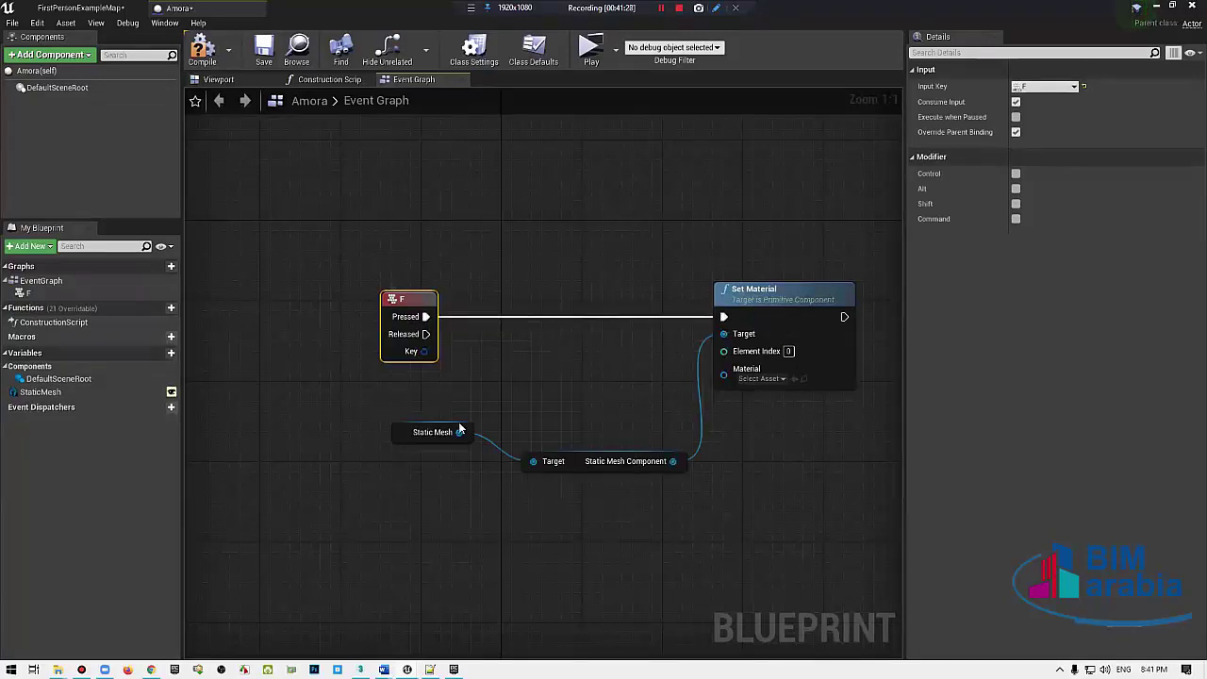
drag(432, 432, 386, 417)
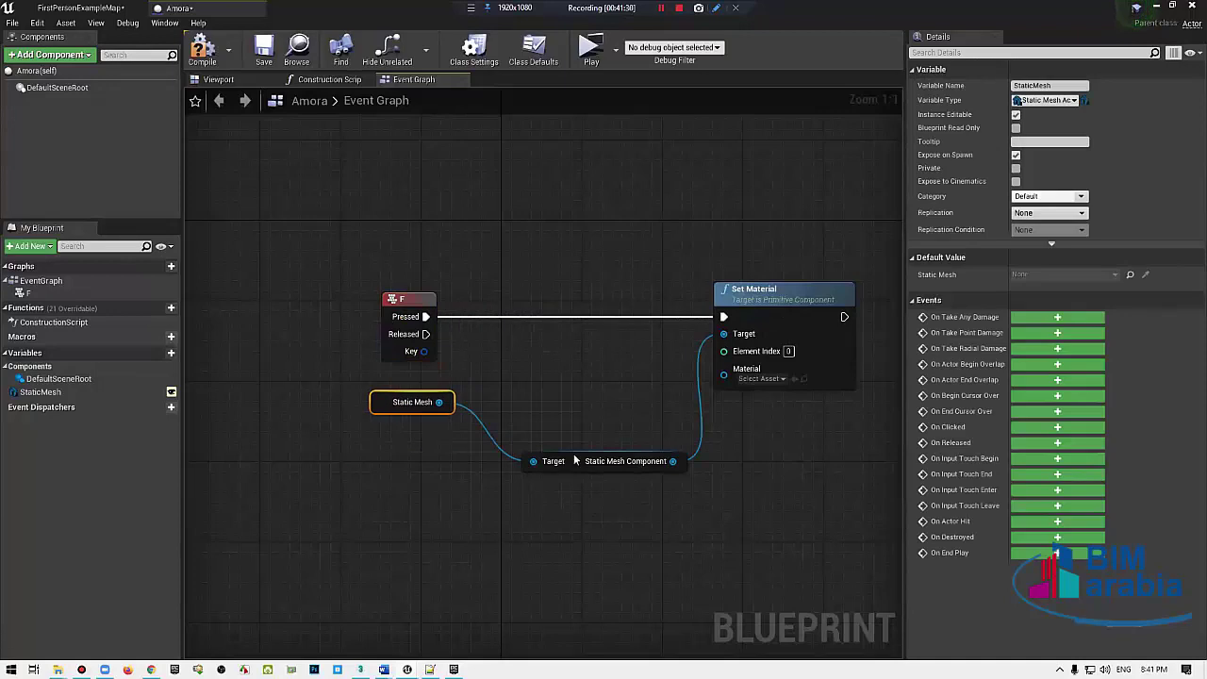
drag(574, 460, 541, 418)
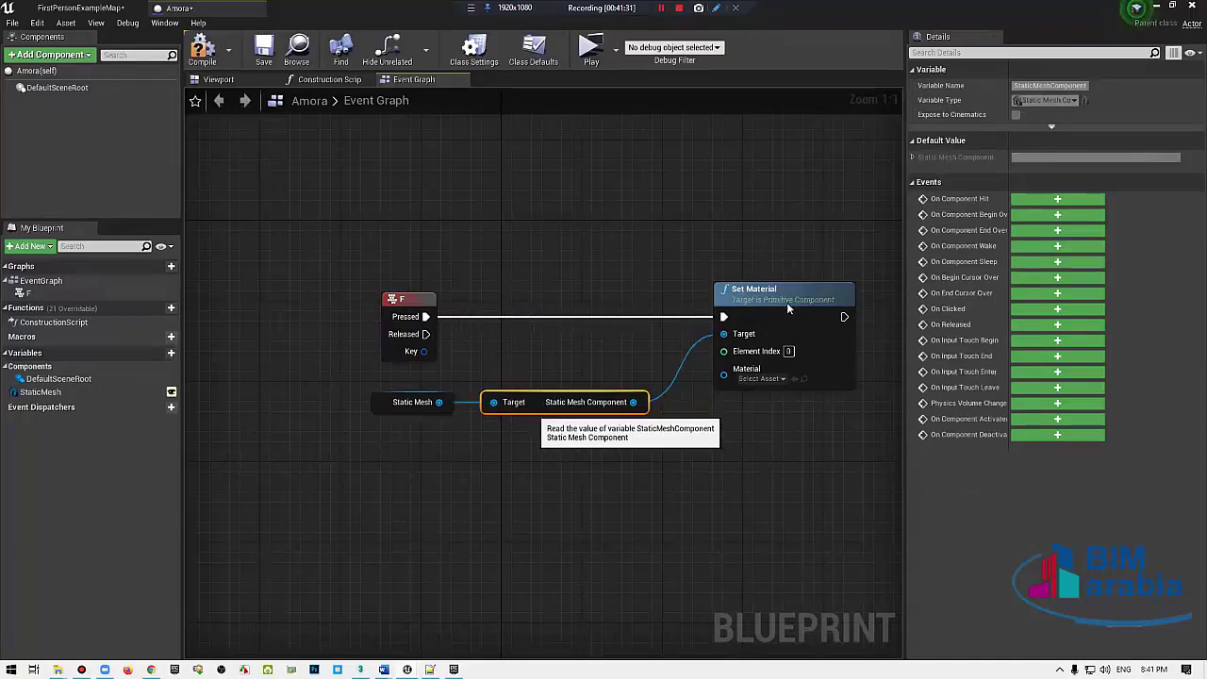
drag(759, 298, 730, 300)
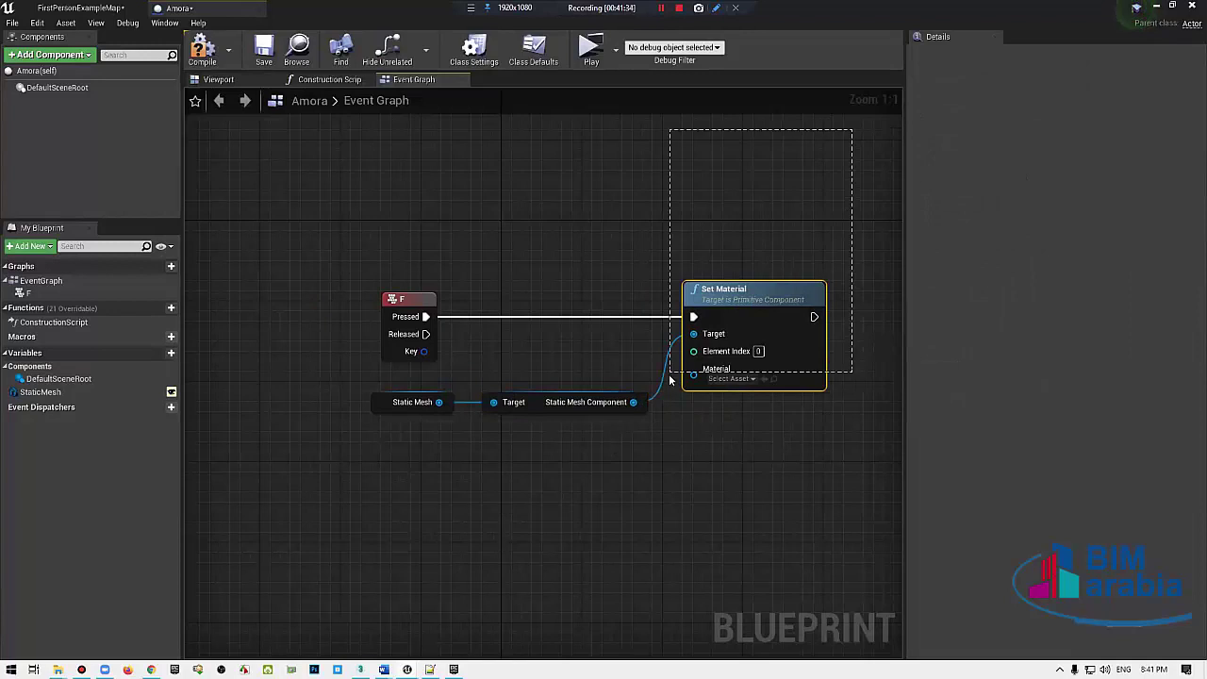
Step: Set Set Material's material to M_FPGun and save the Amora Blueprint
drag(842, 167, 672, 406)
click(731, 378)
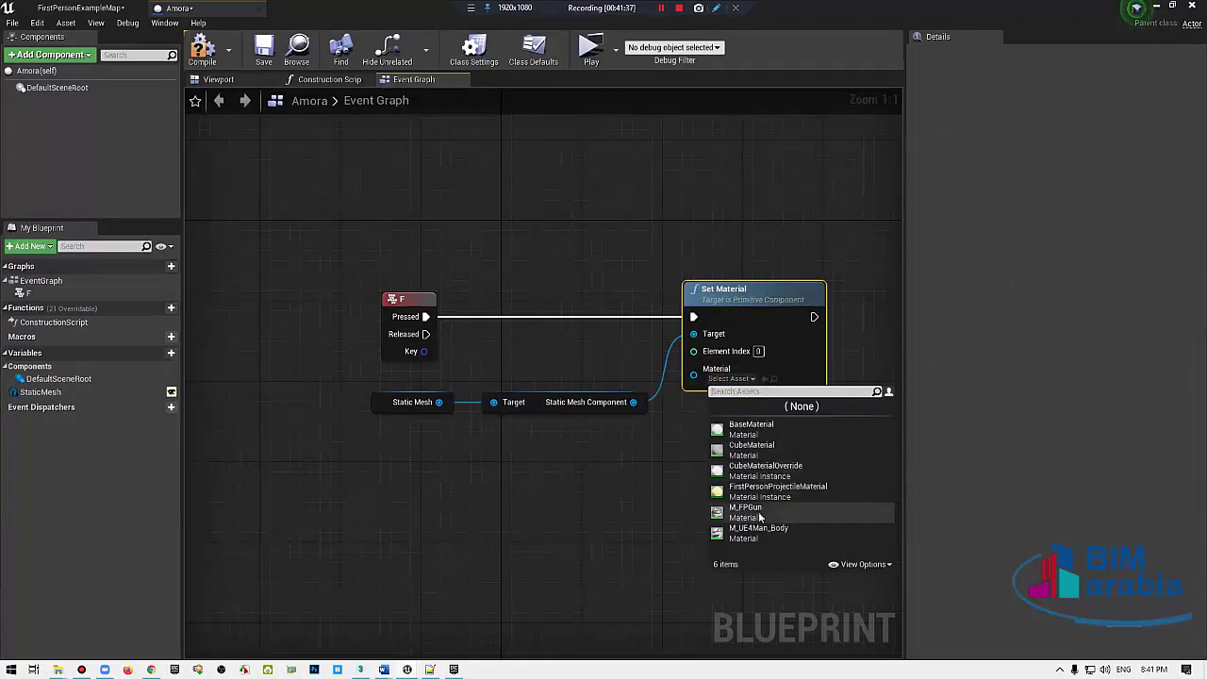
click(746, 514)
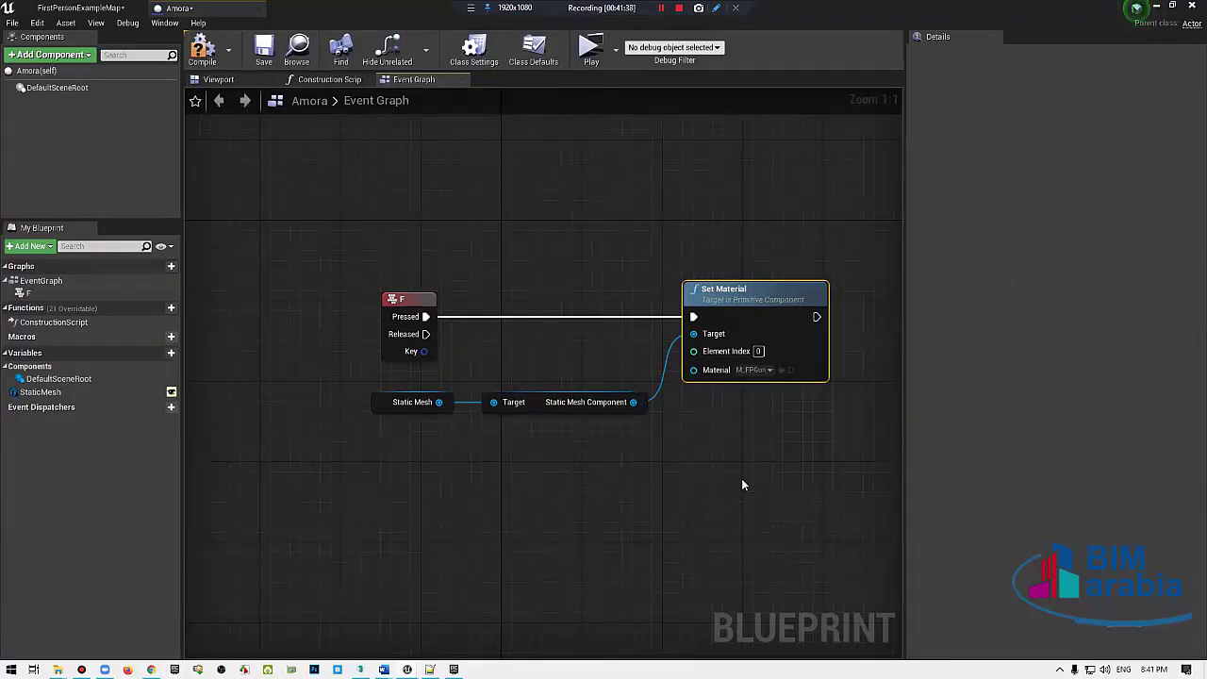
click(265, 56)
click(80, 7)
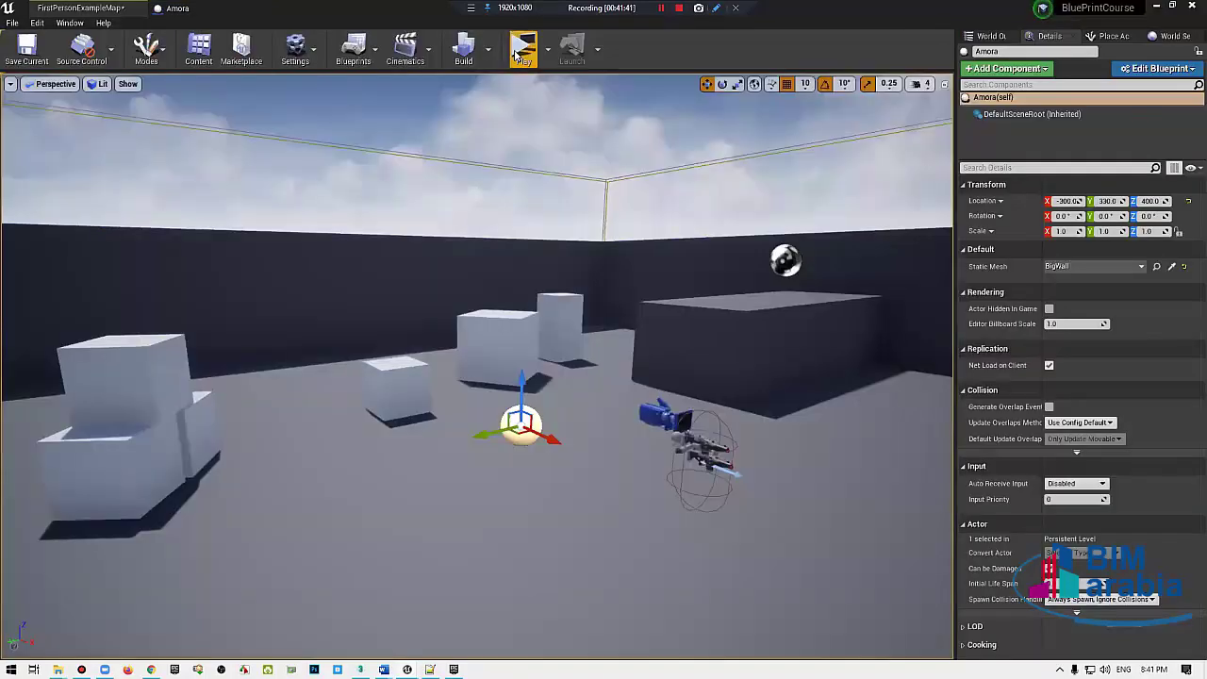
click(523, 47)
click(691, 321)
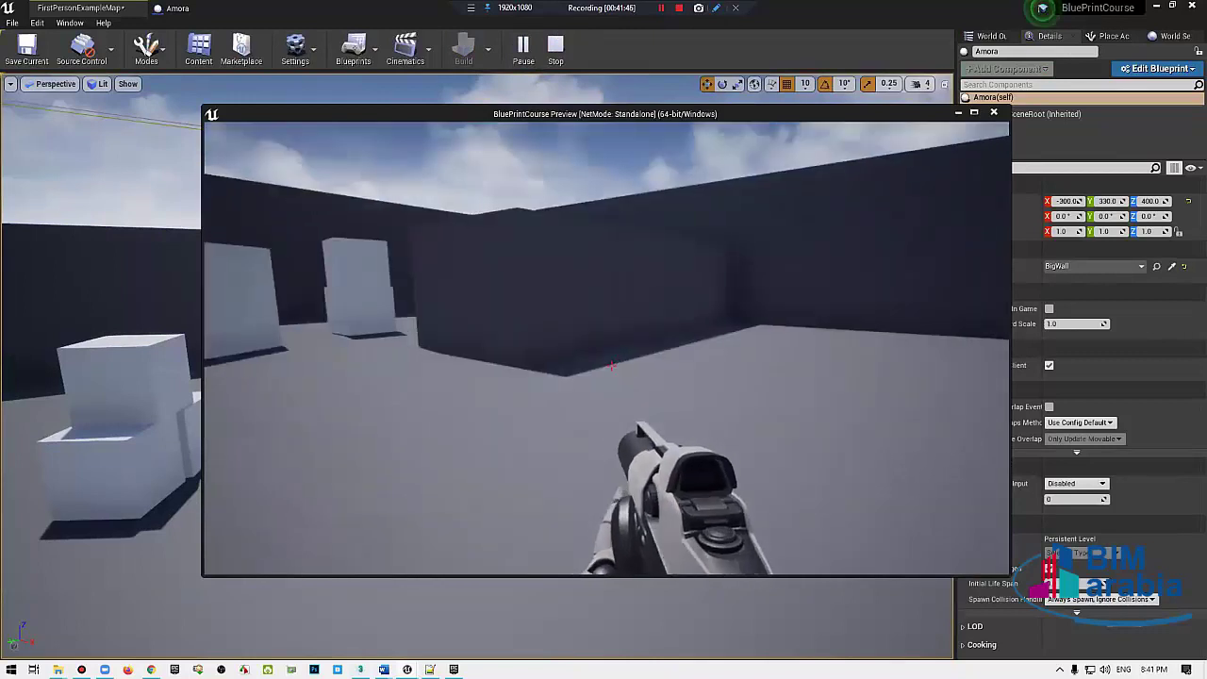
key(w)
key(w)
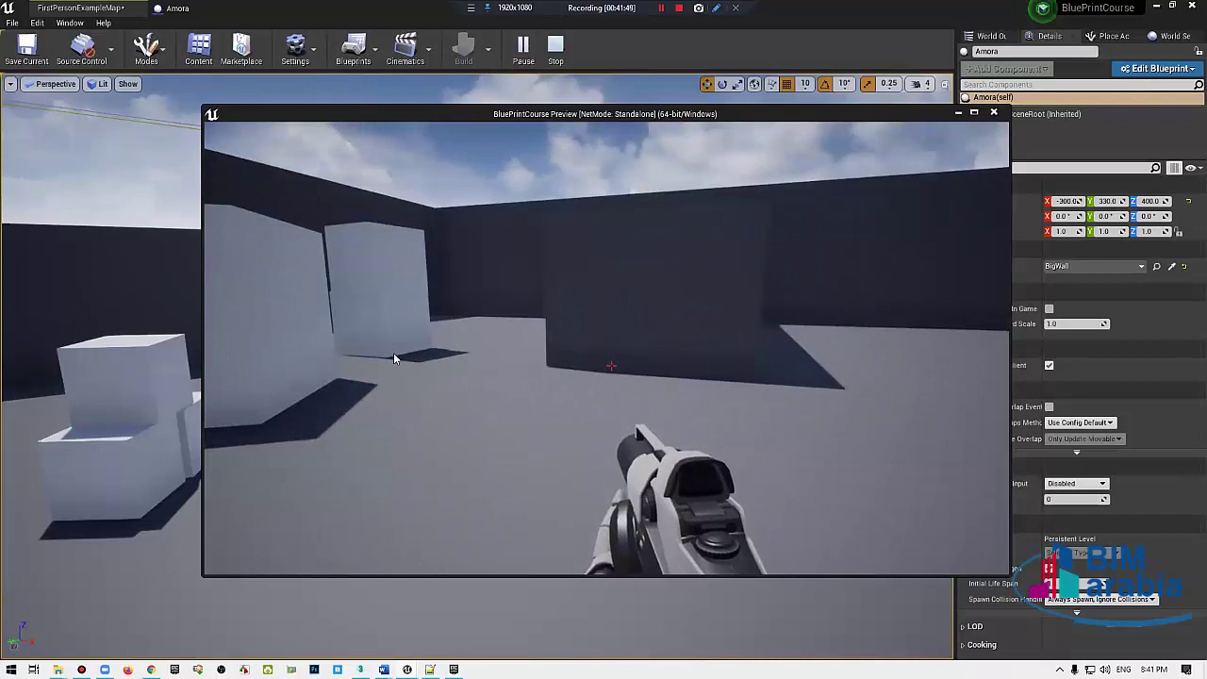
key(Escape)
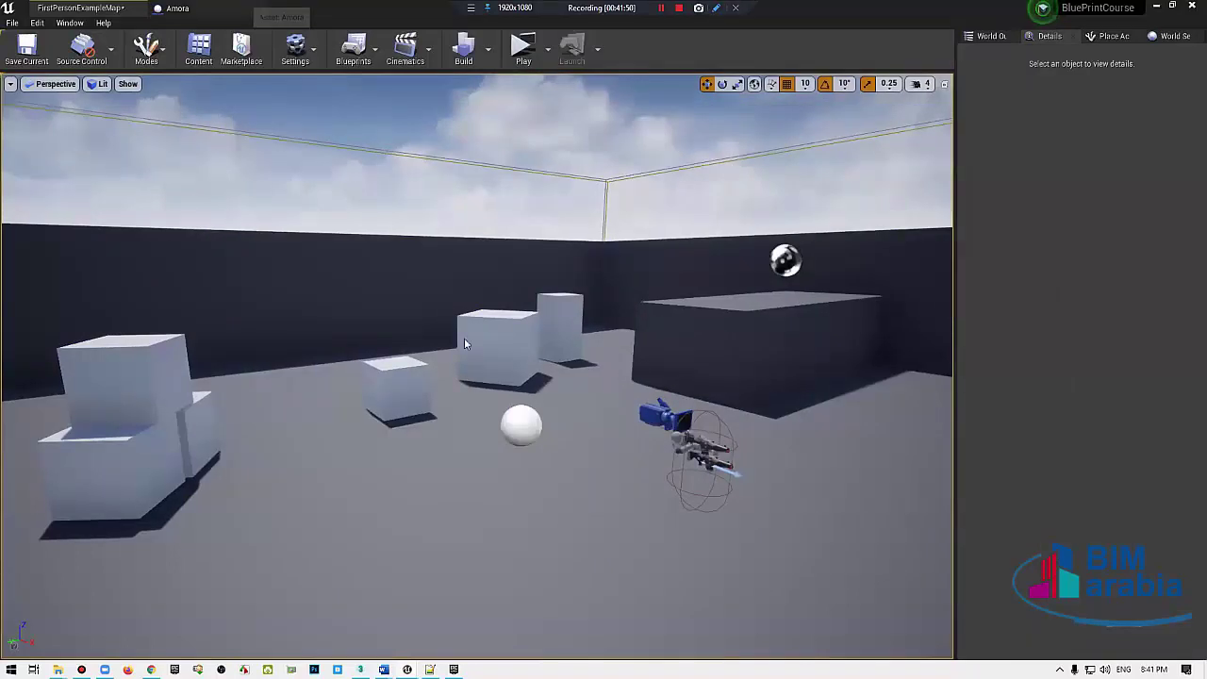
click(232, 7)
Step: Marquee-select the F event, Static Mesh and getter nodes and shift them into a neater layout
right_drag(717, 378, 711, 294)
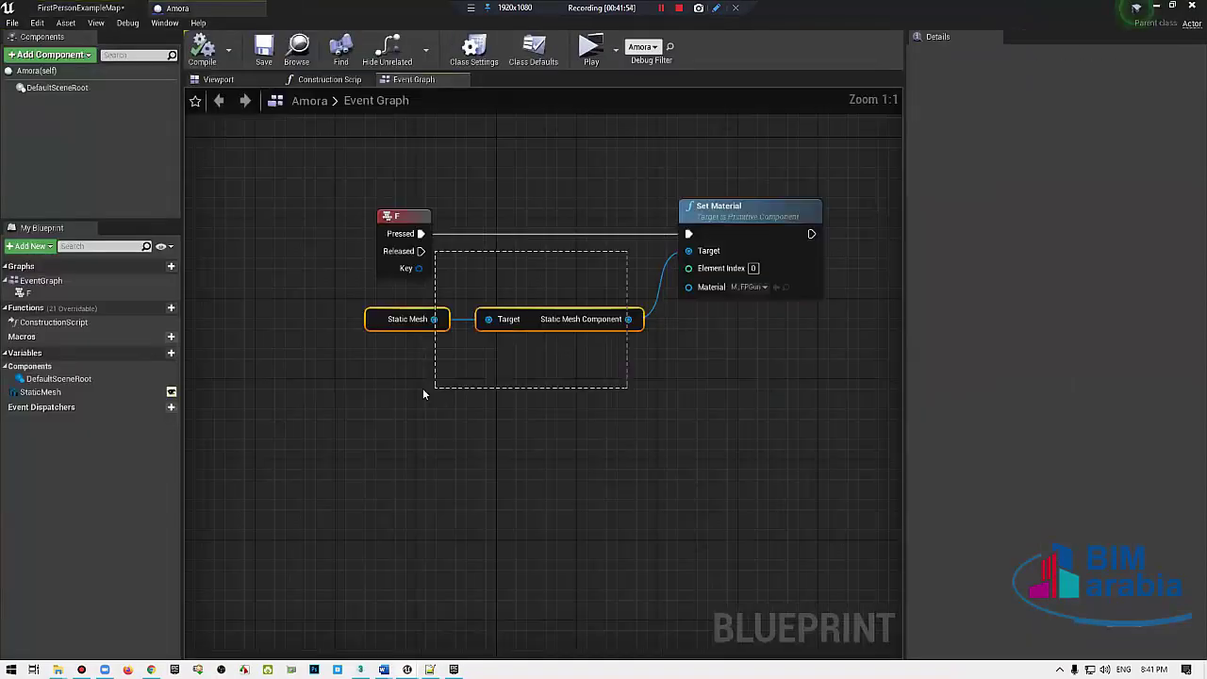
drag(660, 249, 423, 388)
drag(404, 216, 354, 166)
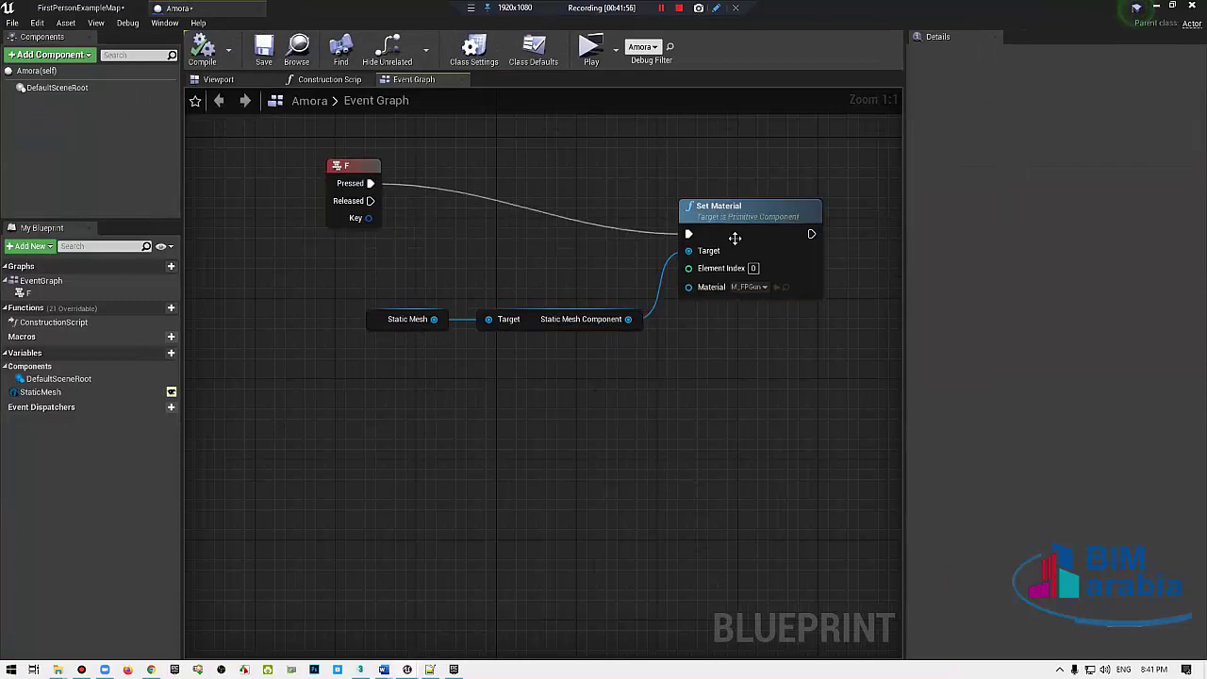
drag(730, 237, 760, 196)
Step: Select Amora in the level to confirm its Static Mesh reference still points to BigWall
click(103, 7)
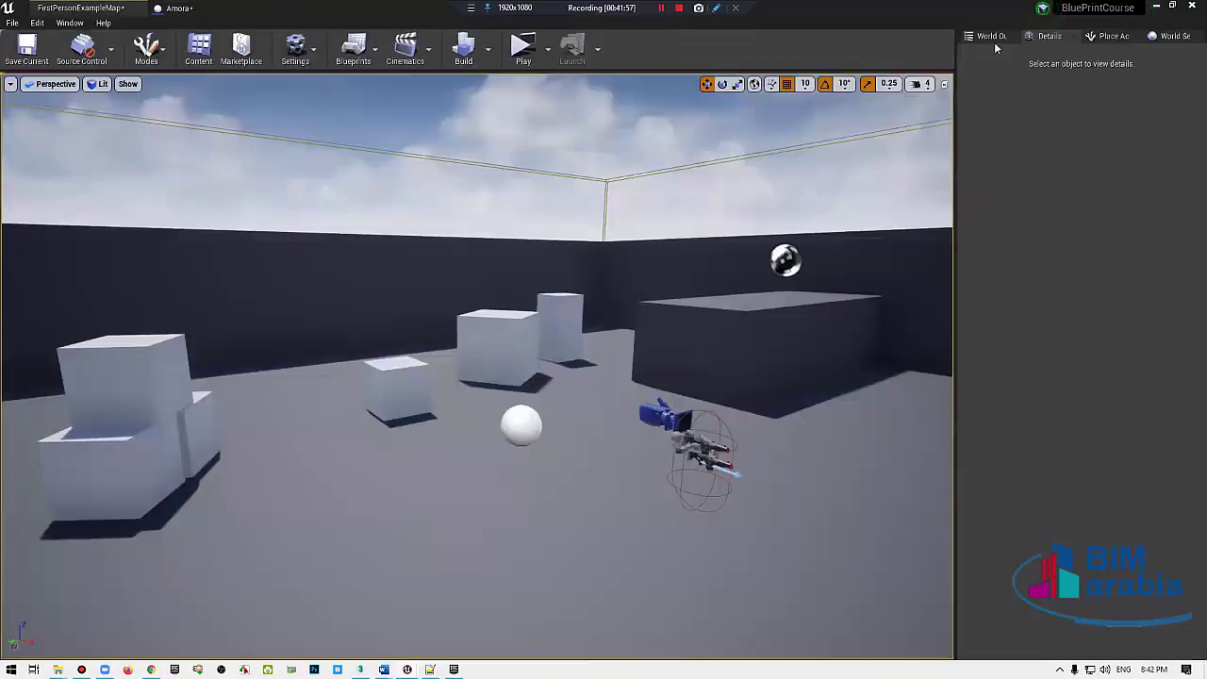
click(521, 424)
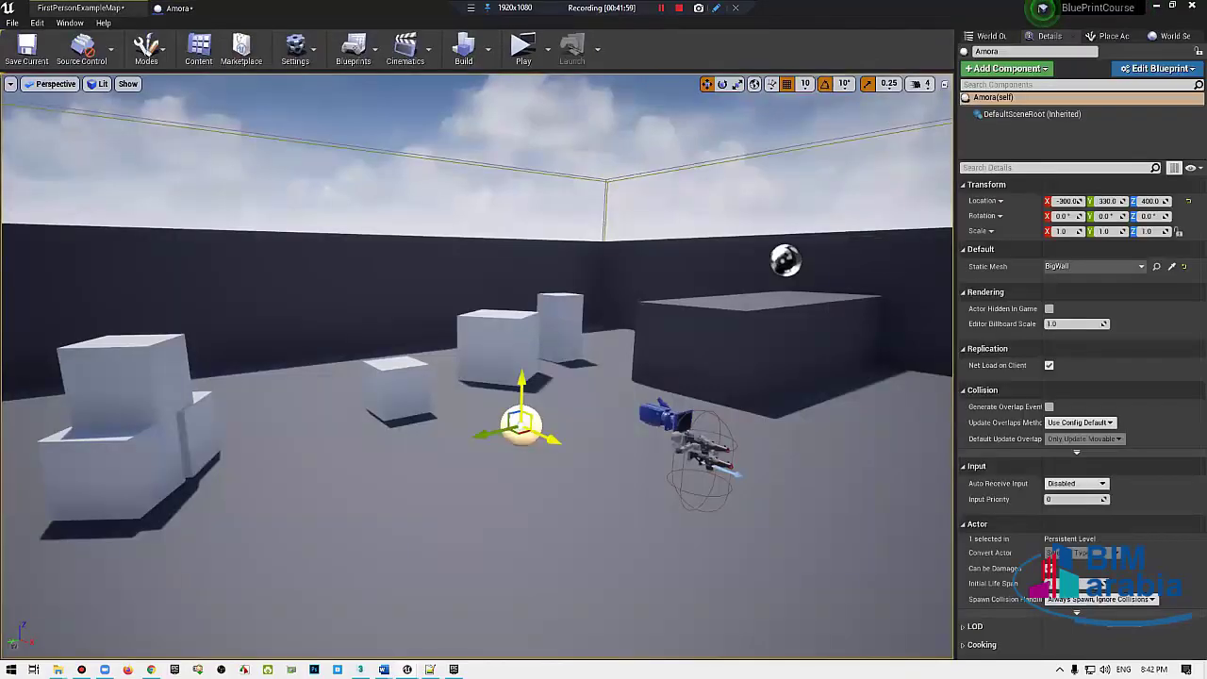
right_drag(566, 424, 660, 424)
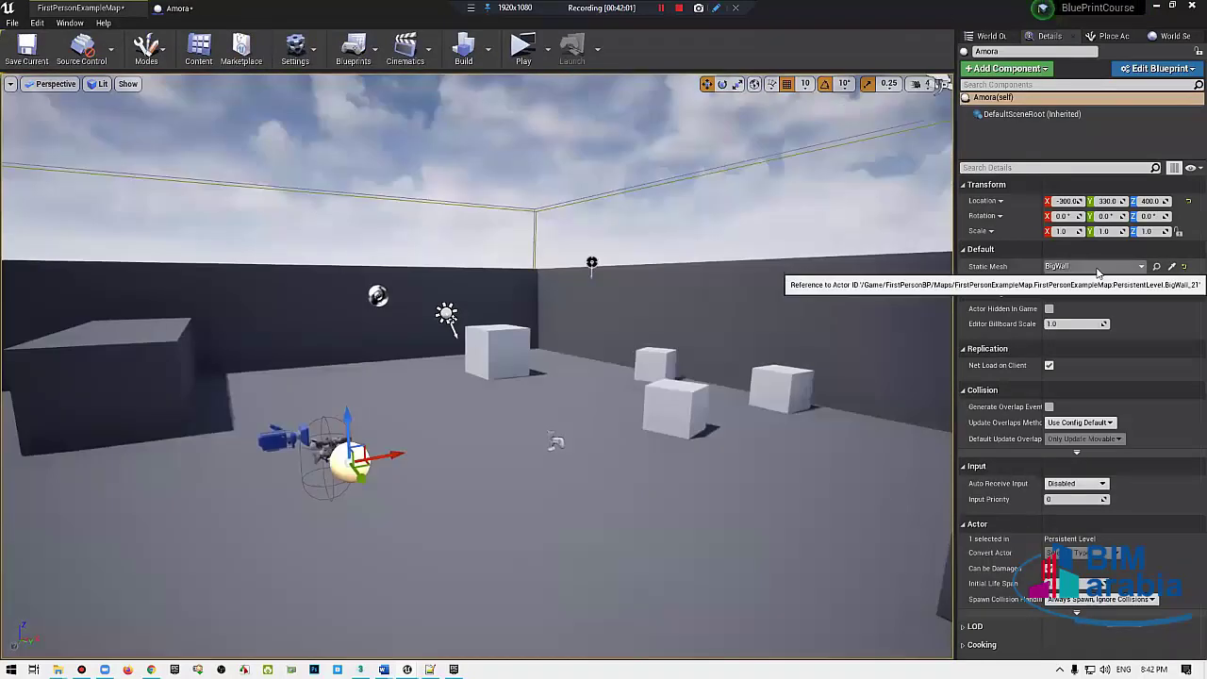
Step: Line up the Static Mesh, getter and Set Material nodes in a tidy row in Amora's graph
click(179, 8)
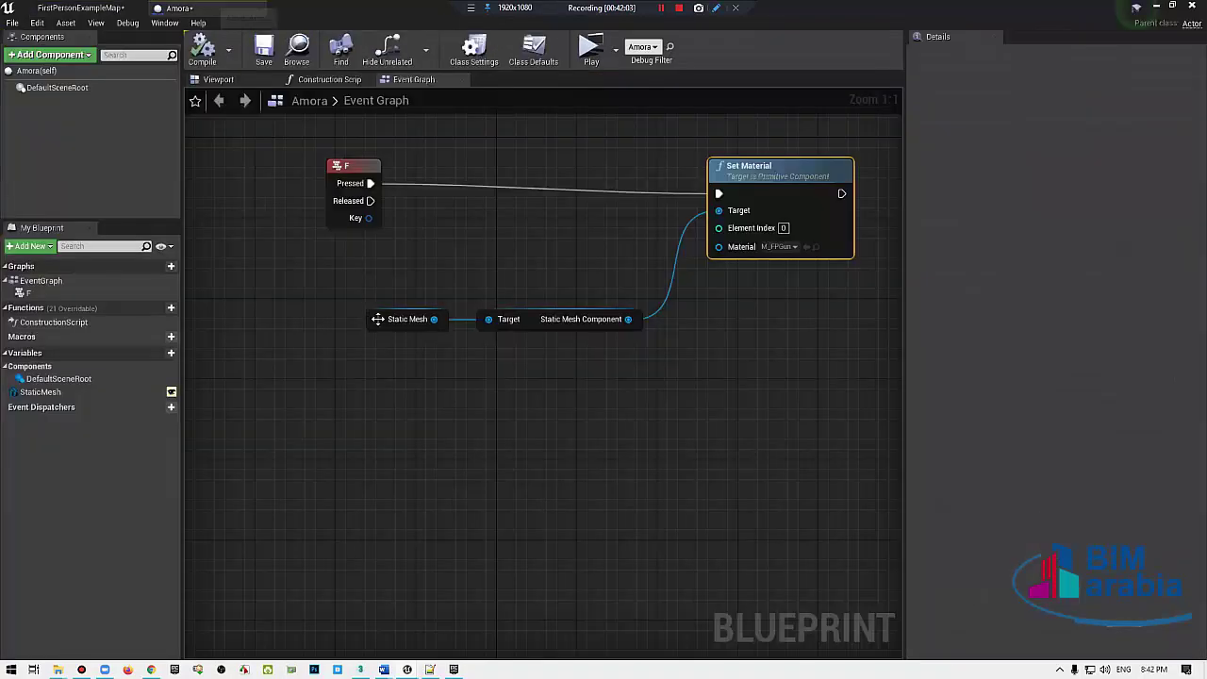
drag(378, 318, 294, 319)
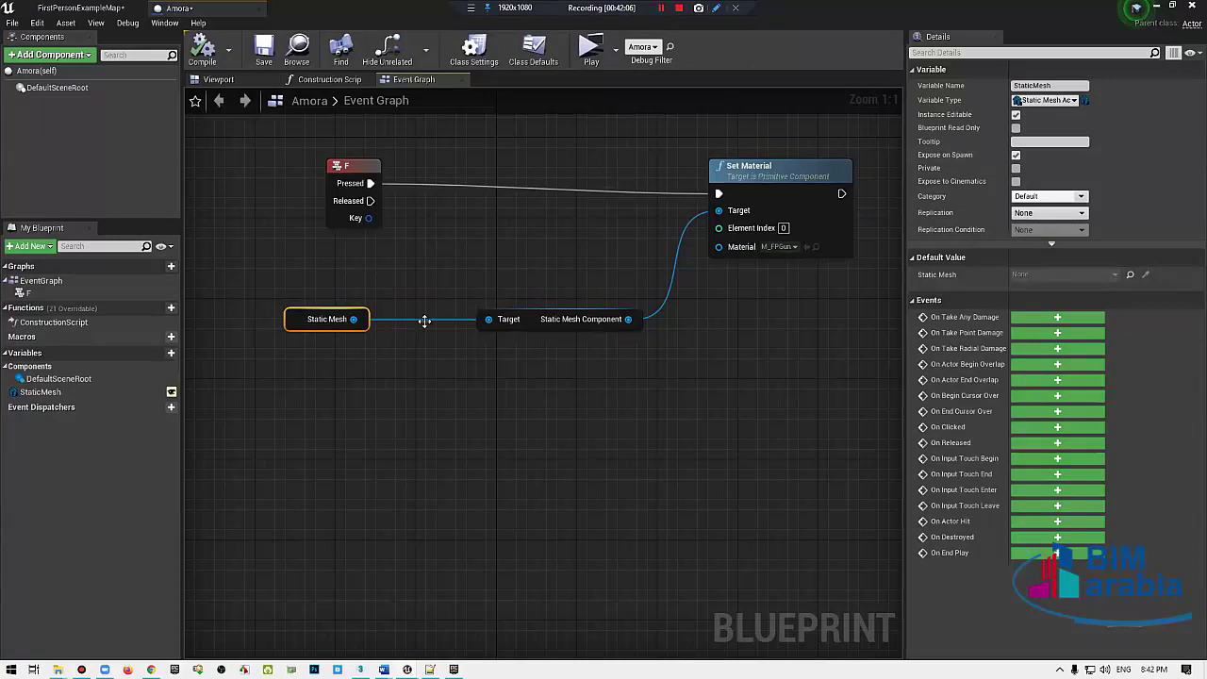
drag(566, 319, 459, 319)
right_drag(601, 302, 517, 333)
drag(702, 219, 647, 205)
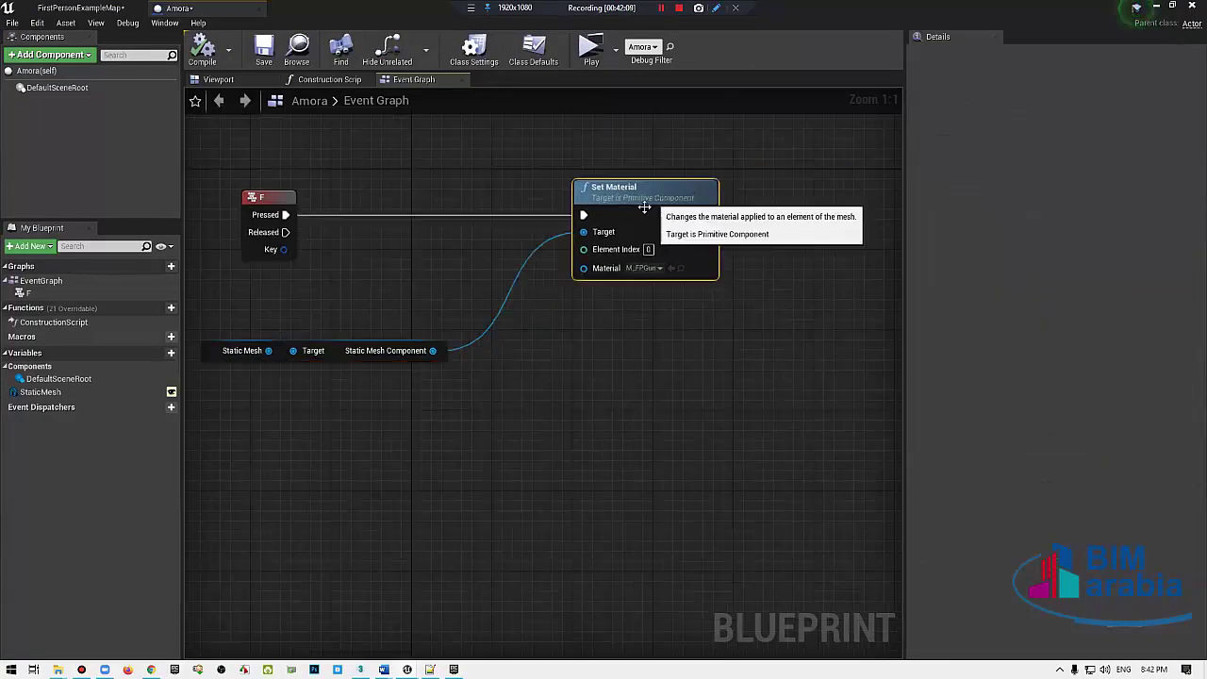
Step: Check Set Material's material choices without changing them, then return to the level view
click(651, 271)
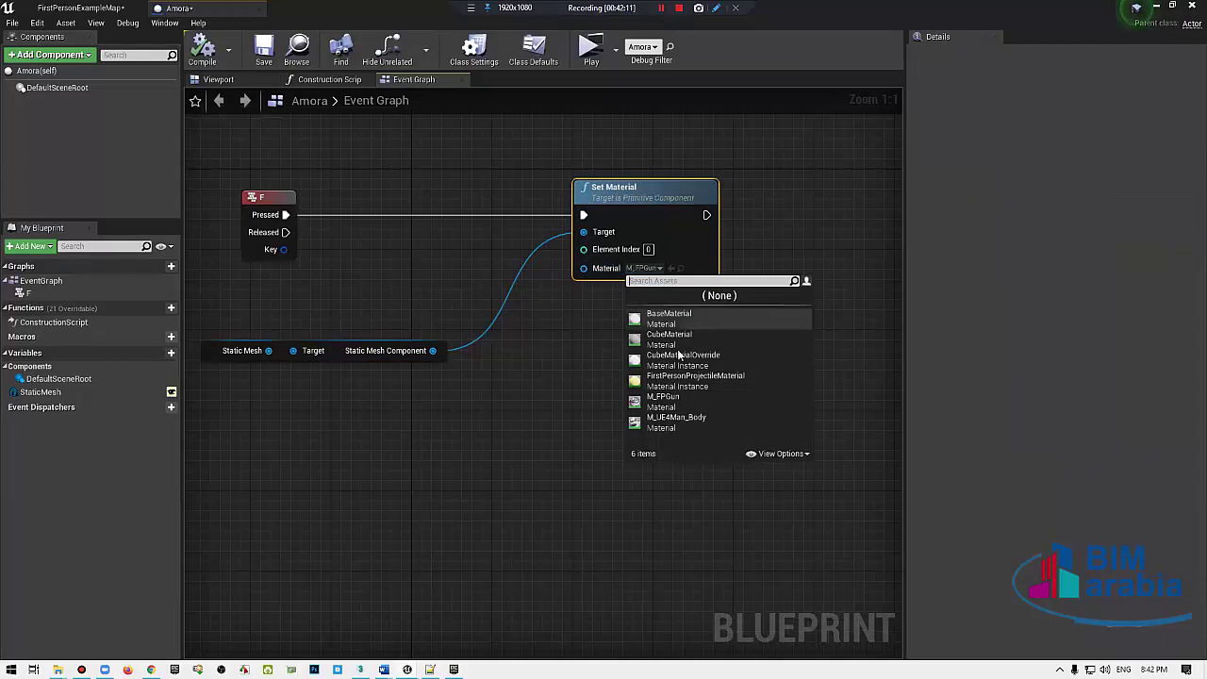
click(113, 6)
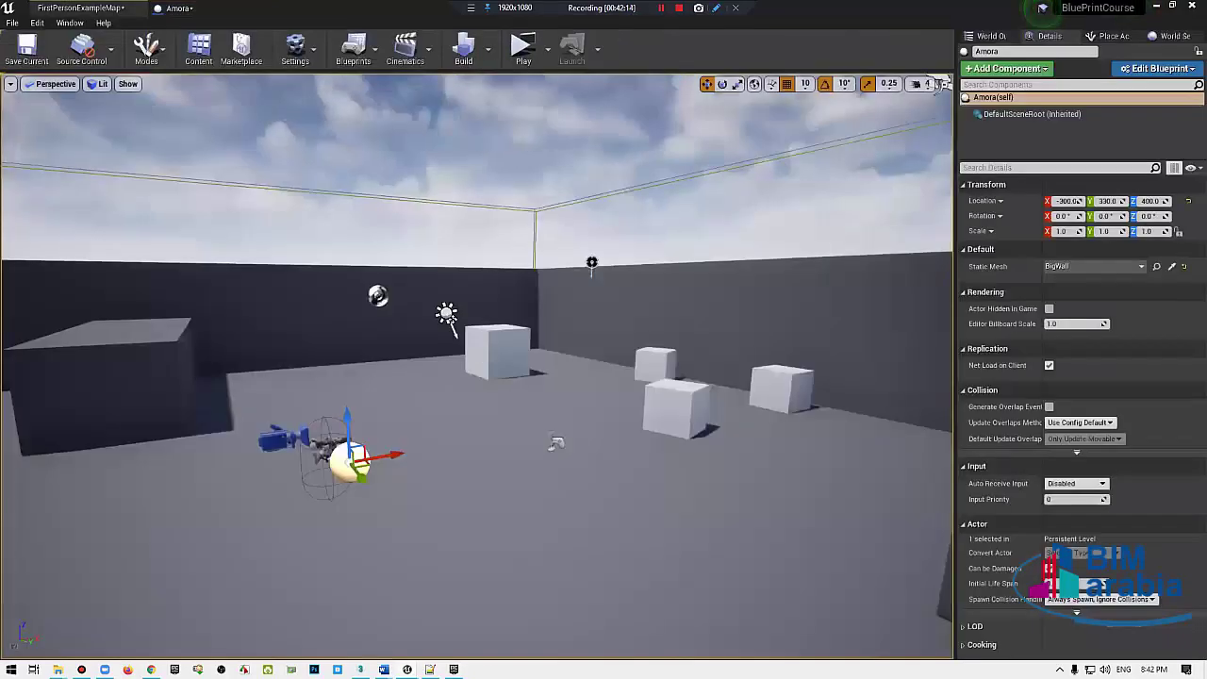
drag(437, 296, 495, 294)
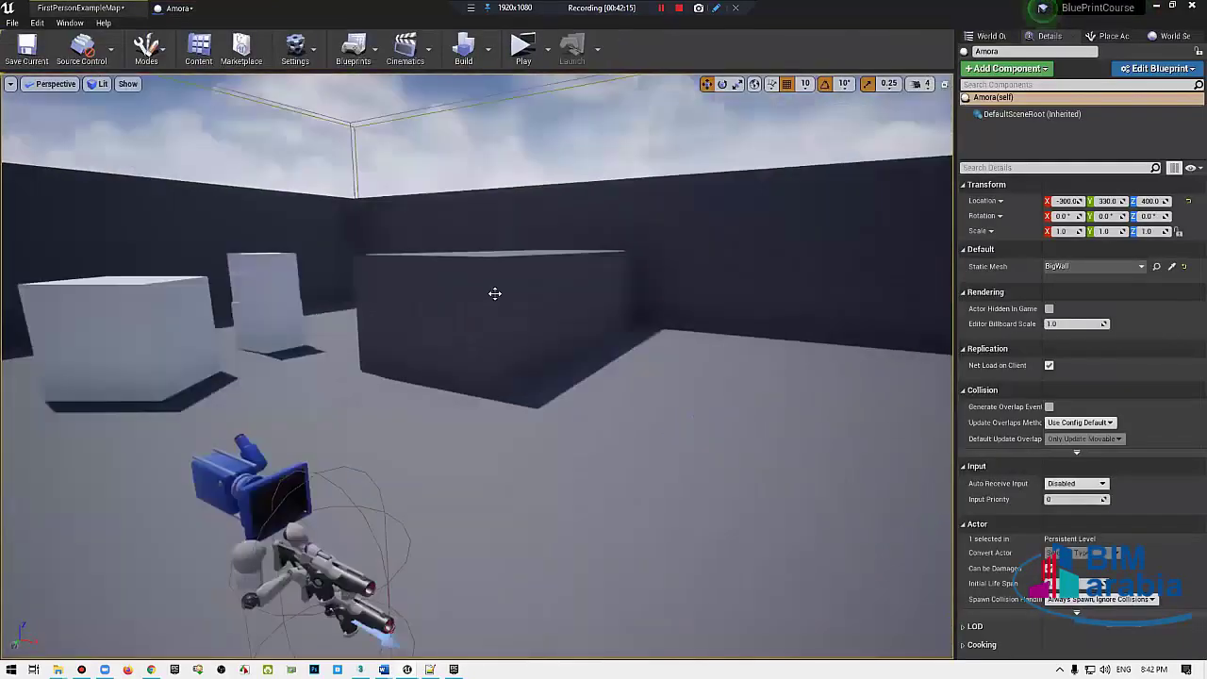
Step: Find the big wall's CubeMaterial in the Content Browser and create a material instance from it
click(496, 294)
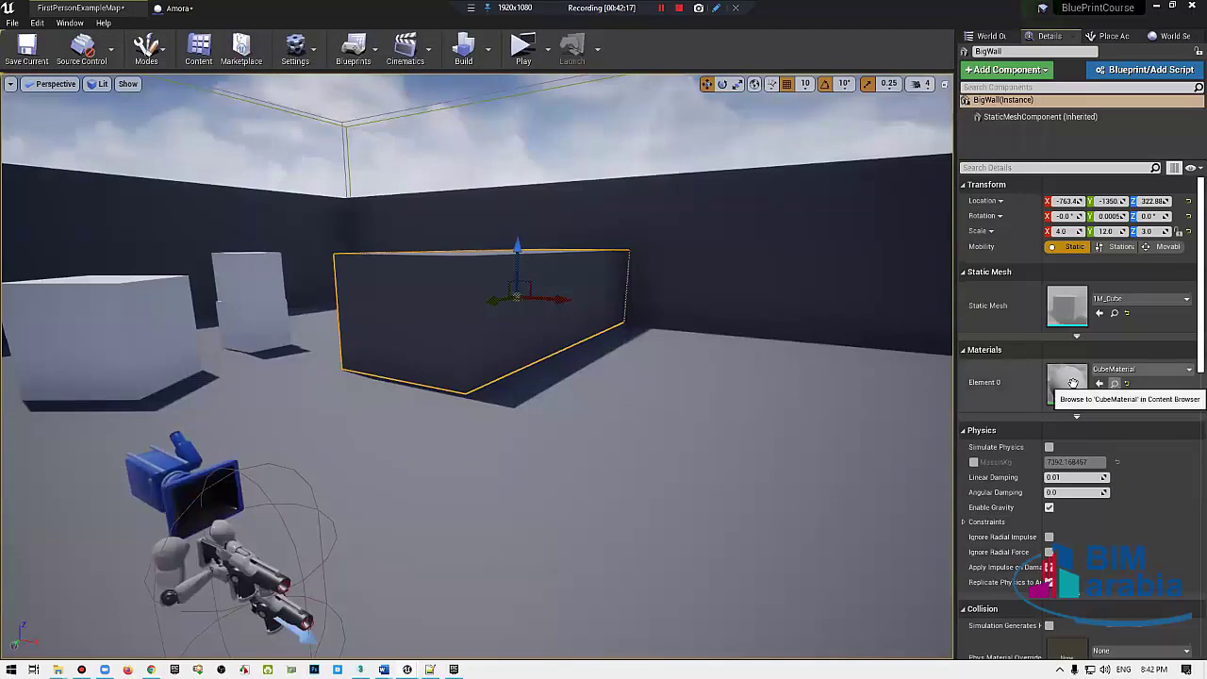
click(1115, 383)
right_click(236, 563)
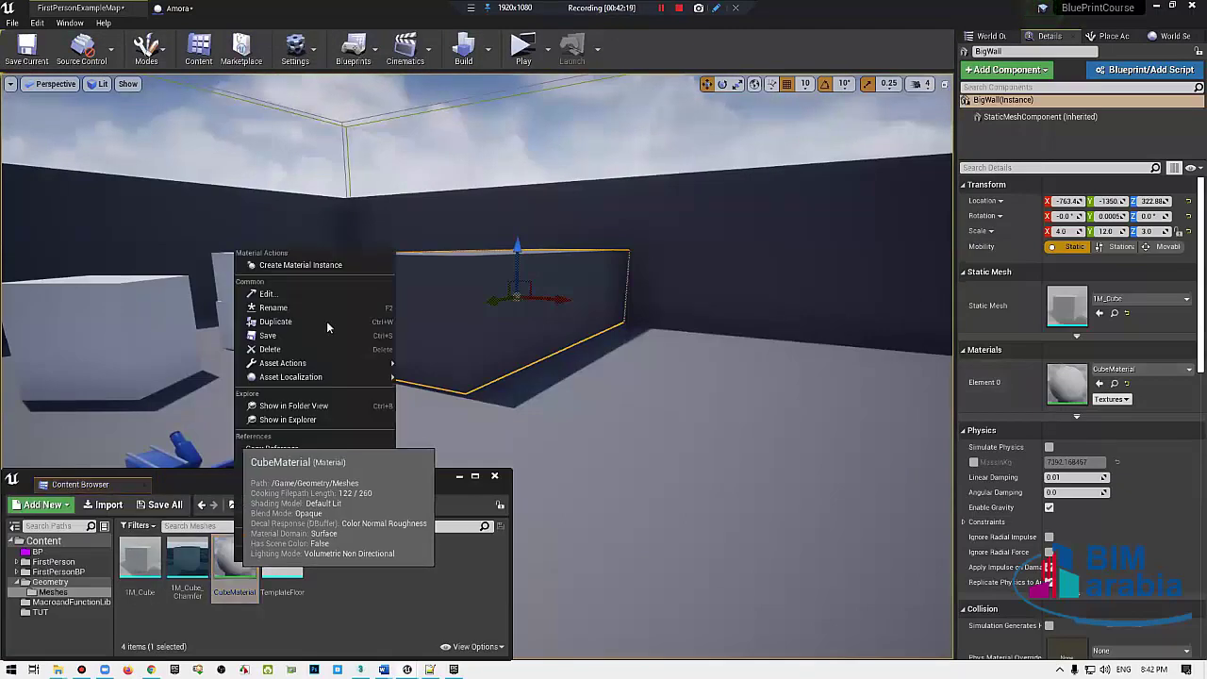
click(333, 266)
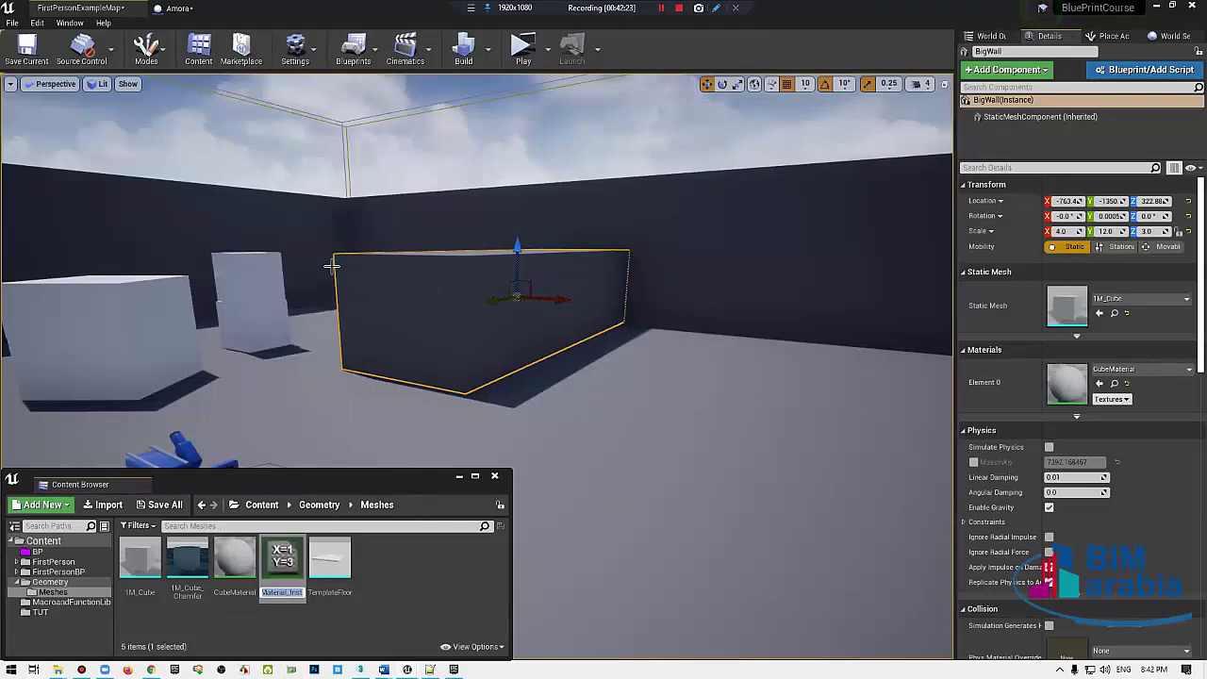
Step: Name the material instance Ammmmm and open it in the Material Instance editor
text(mmm)
key(Return)
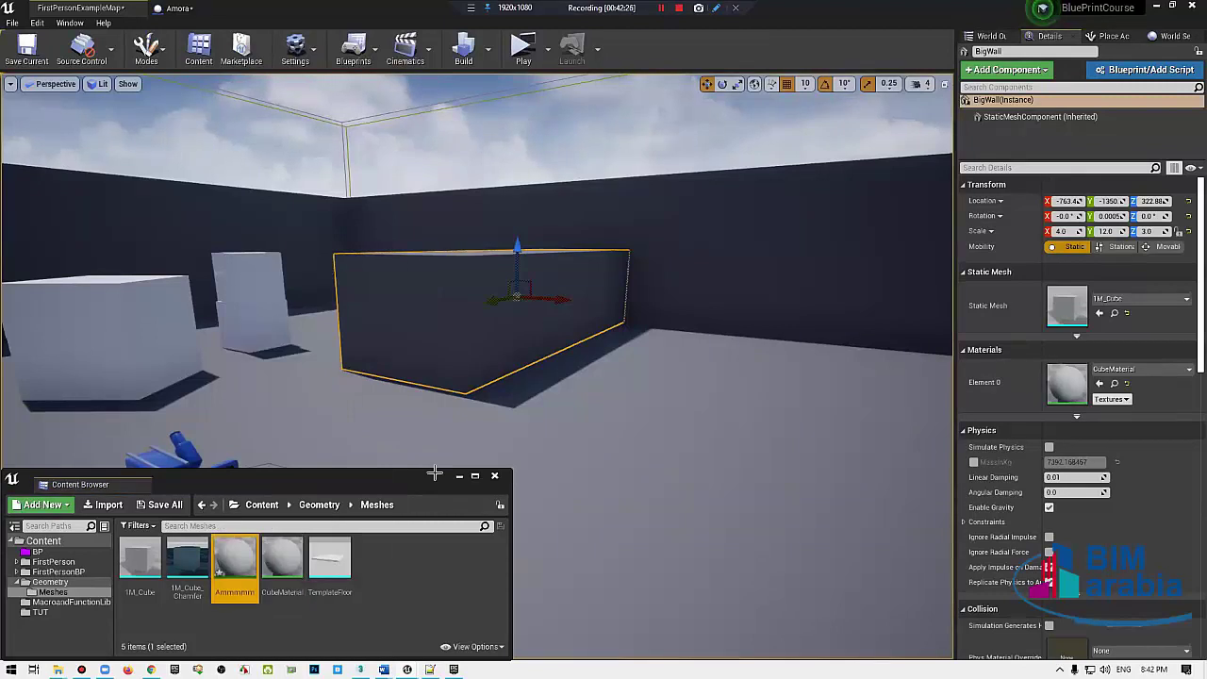
double_click(235, 564)
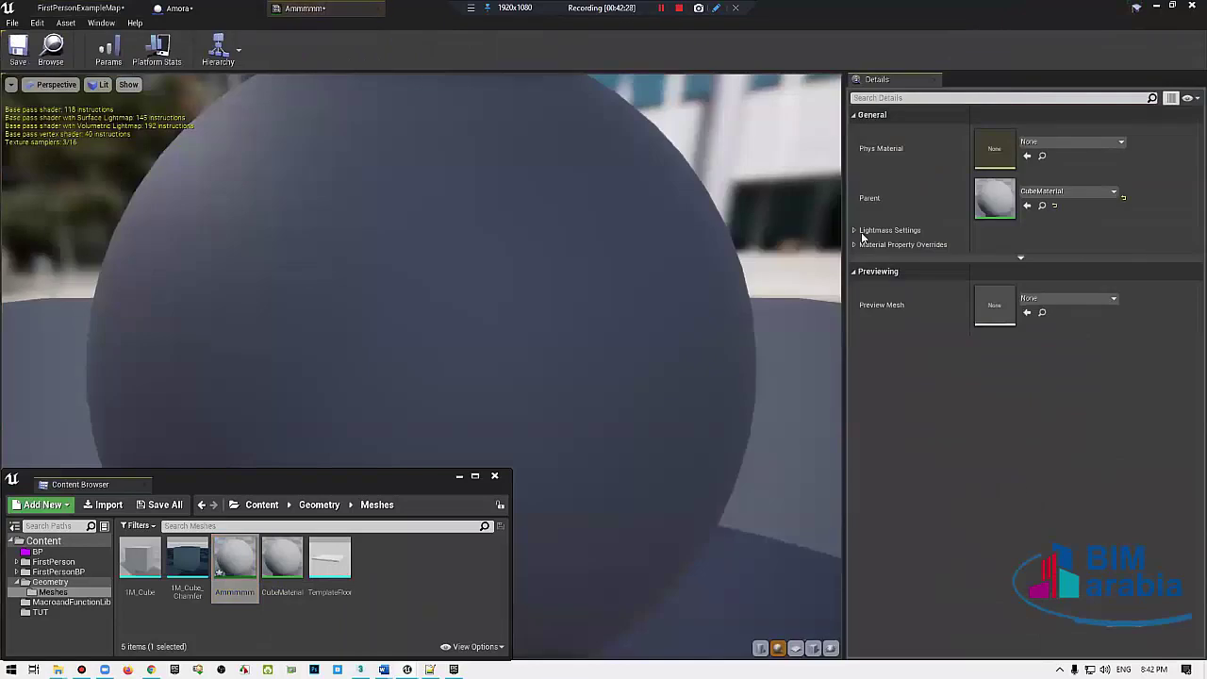
Step: Convert CubeMaterial's colour constant into a parameter named Color, save, and close the material
double_click(287, 560)
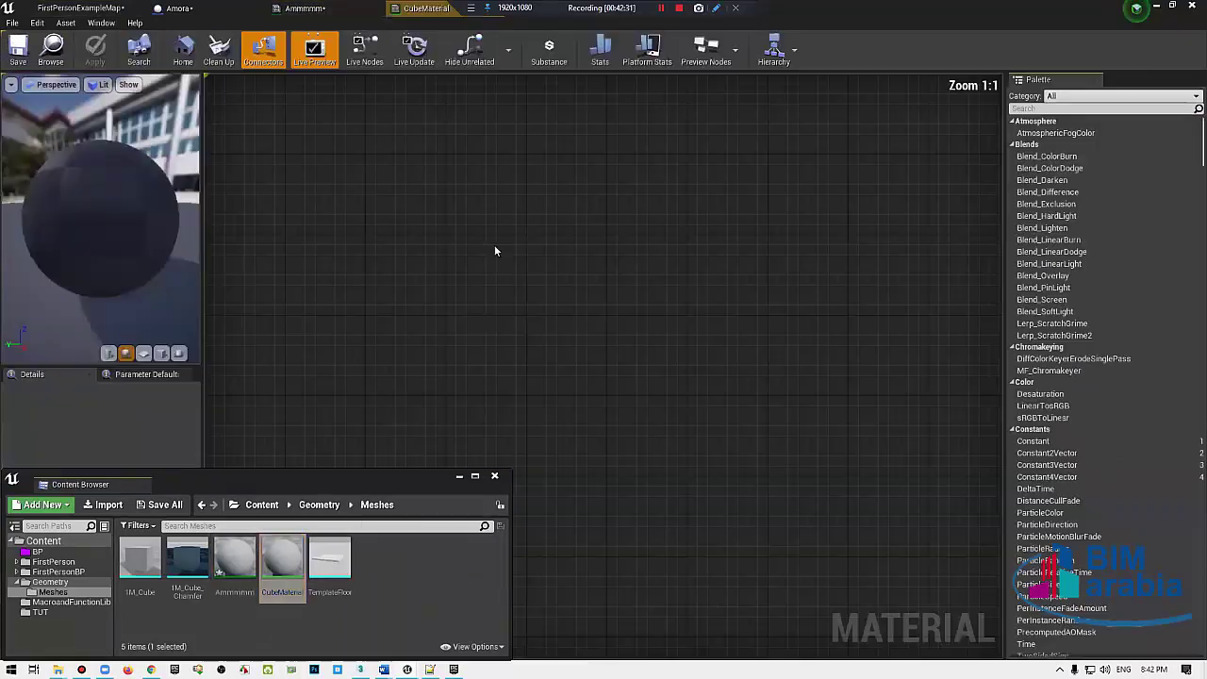
right_click(399, 201)
click(456, 213)
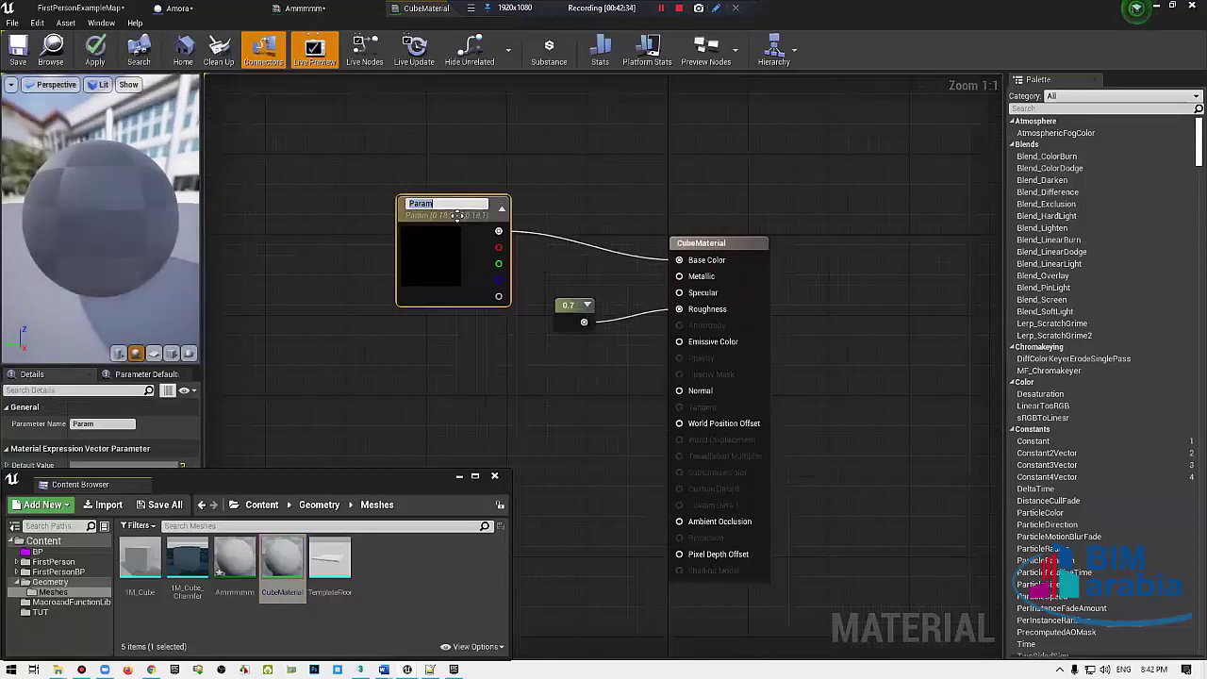
text(Color)
key(Return)
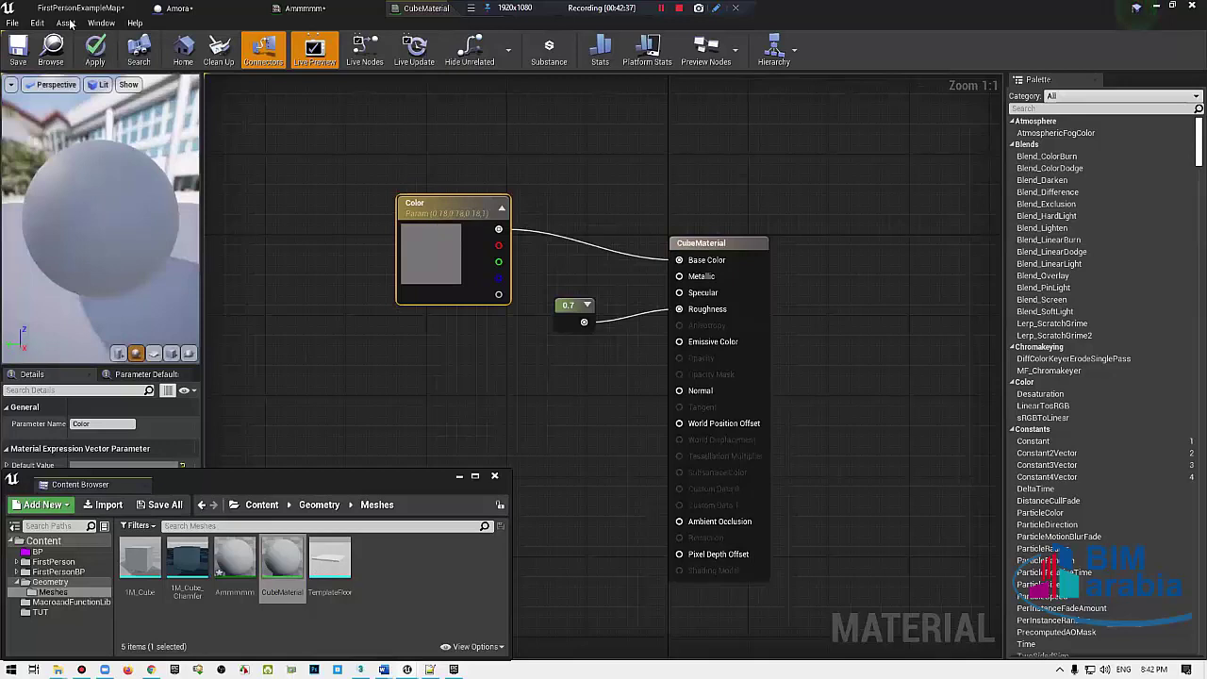
click(17, 52)
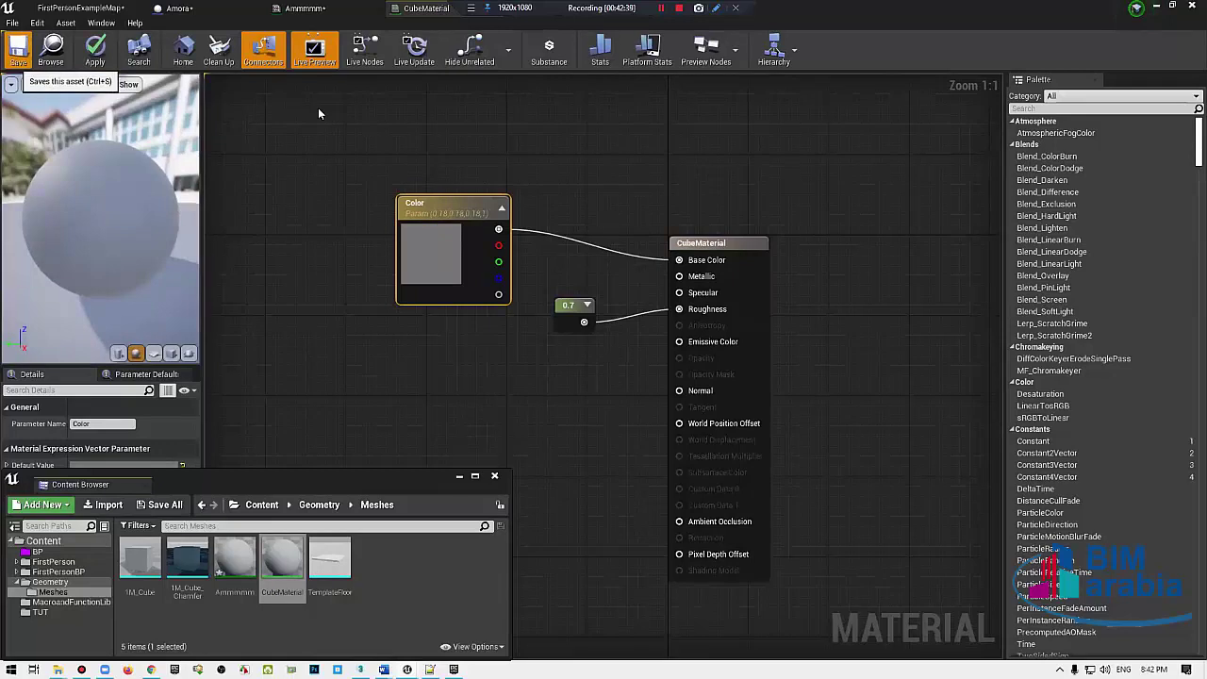
middle_click(409, 6)
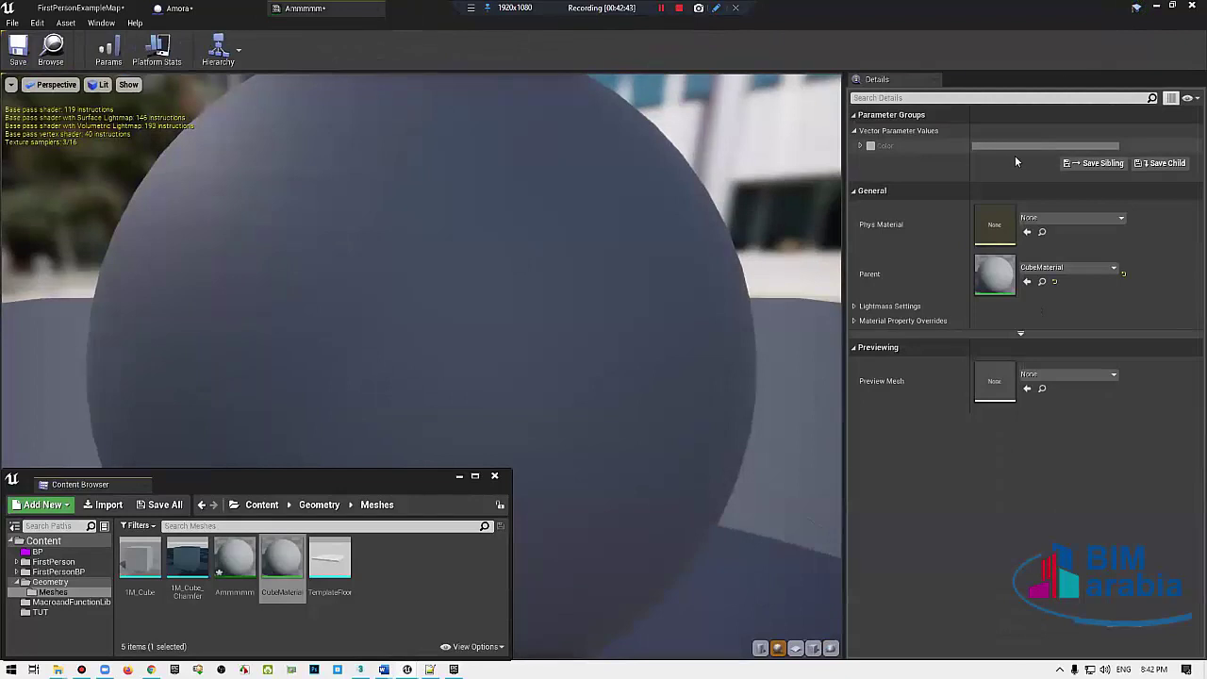
Step: Set the Ammmmm instance's Color to bright magenta, save it, and close the editor
click(1045, 145)
click(881, 221)
drag(903, 376, 914, 386)
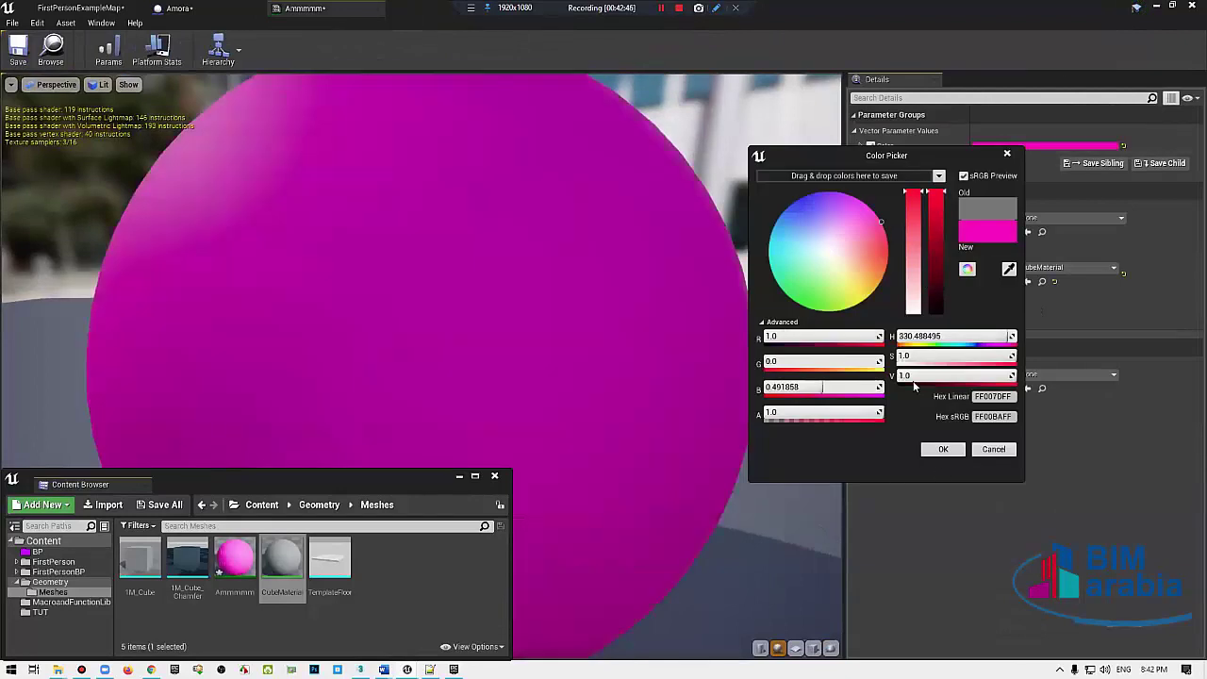
click(945, 450)
drag(432, 252, 187, 150)
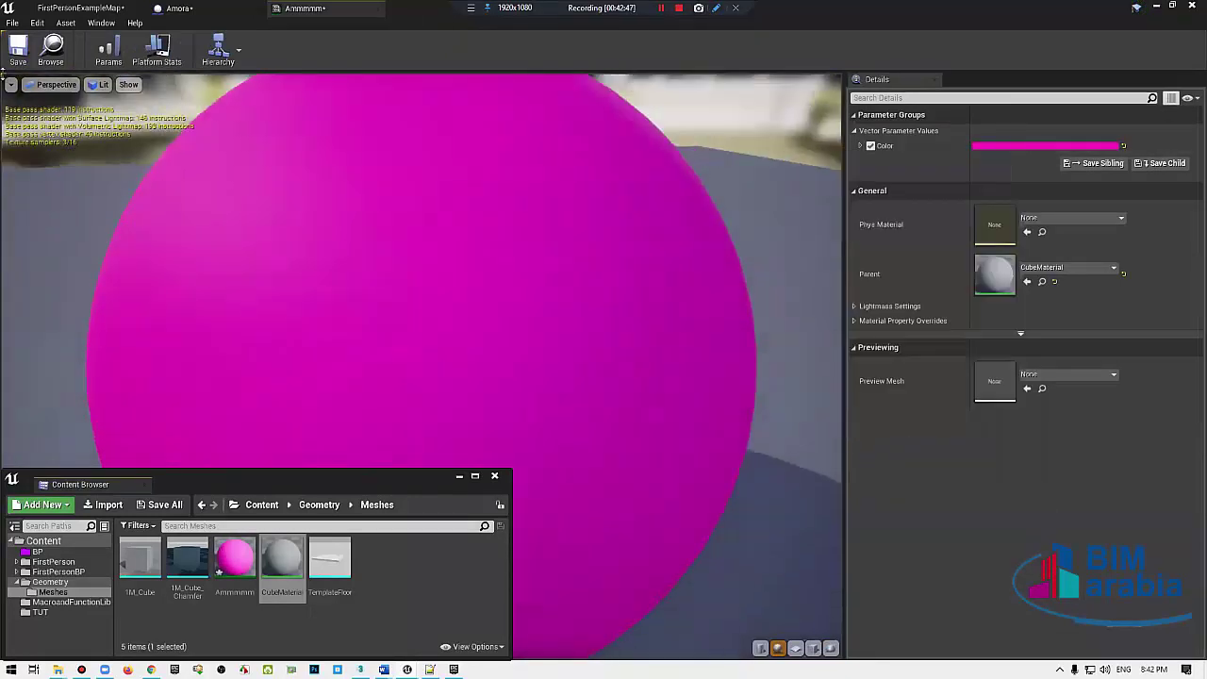
key(ctrl+s)
click(376, 7)
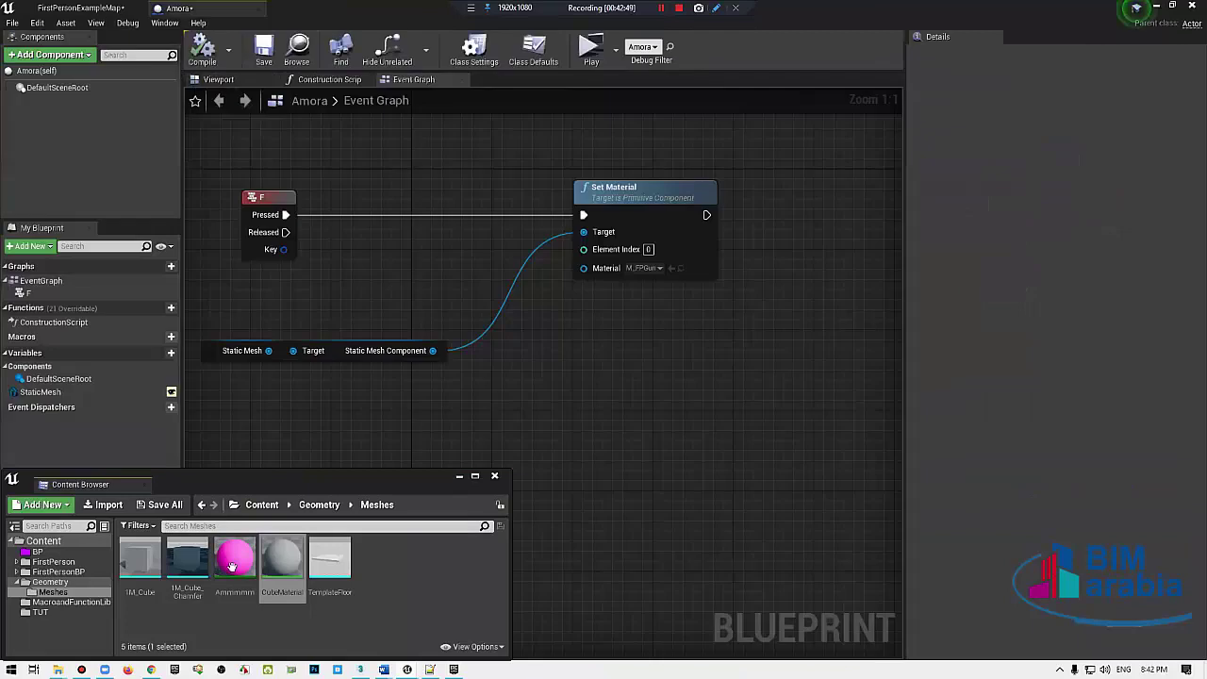
Step: Plug the pink Ammmmm instance into Set Material's Material pin and compile Amora
drag(232, 566, 647, 274)
right_drag(550, 363, 666, 369)
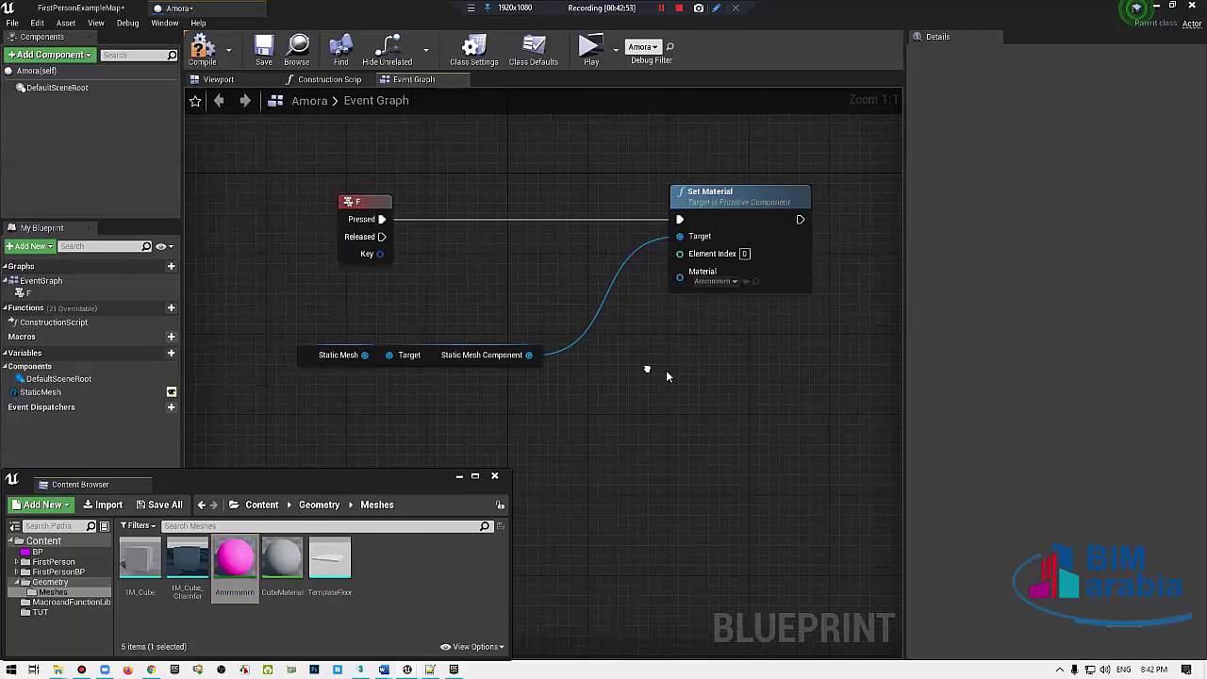
click(208, 54)
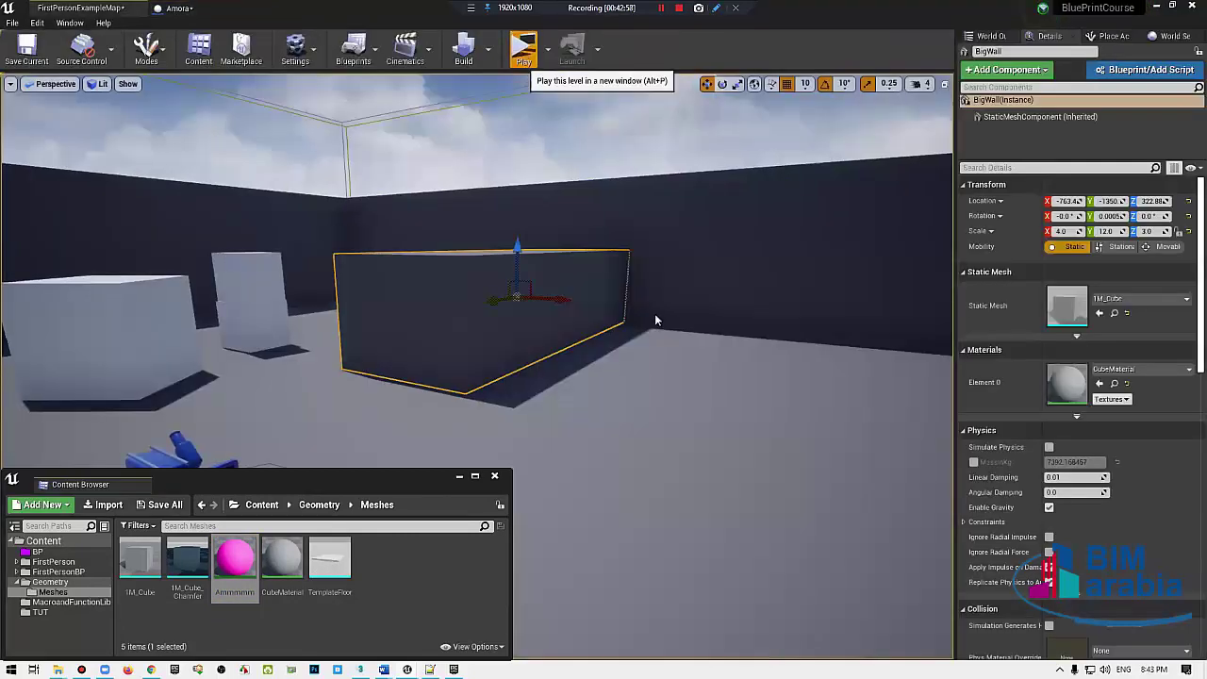
Step: Play-test the level, walking the player toward the wall, then end the test
click(523, 55)
key(w)
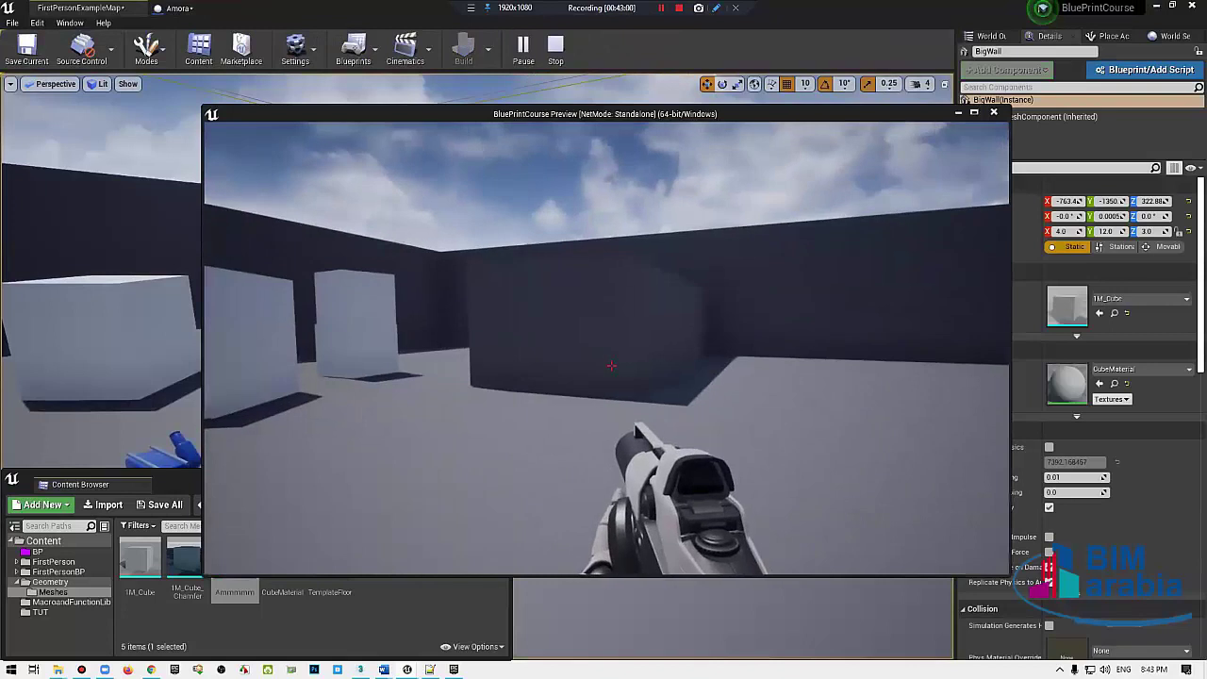
key(w)
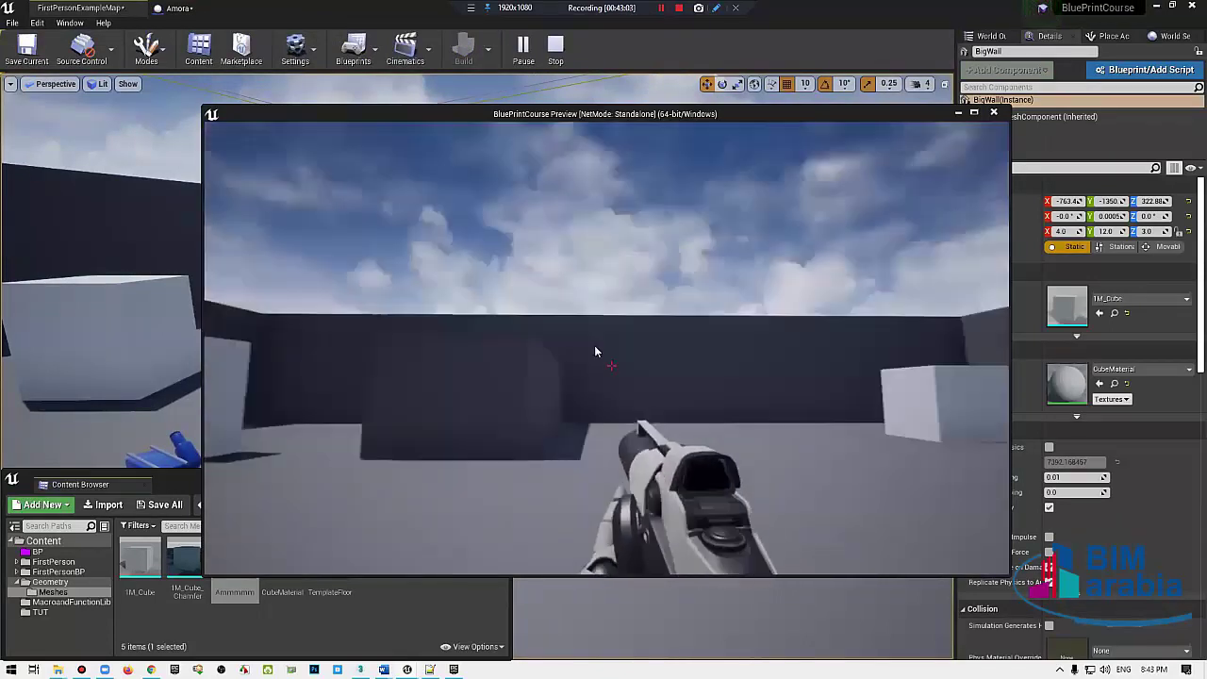
key(Escape)
Step: In Amora's graph, search 'set material' from the Static Mesh pin, then dismiss the list unchanged
click(179, 7)
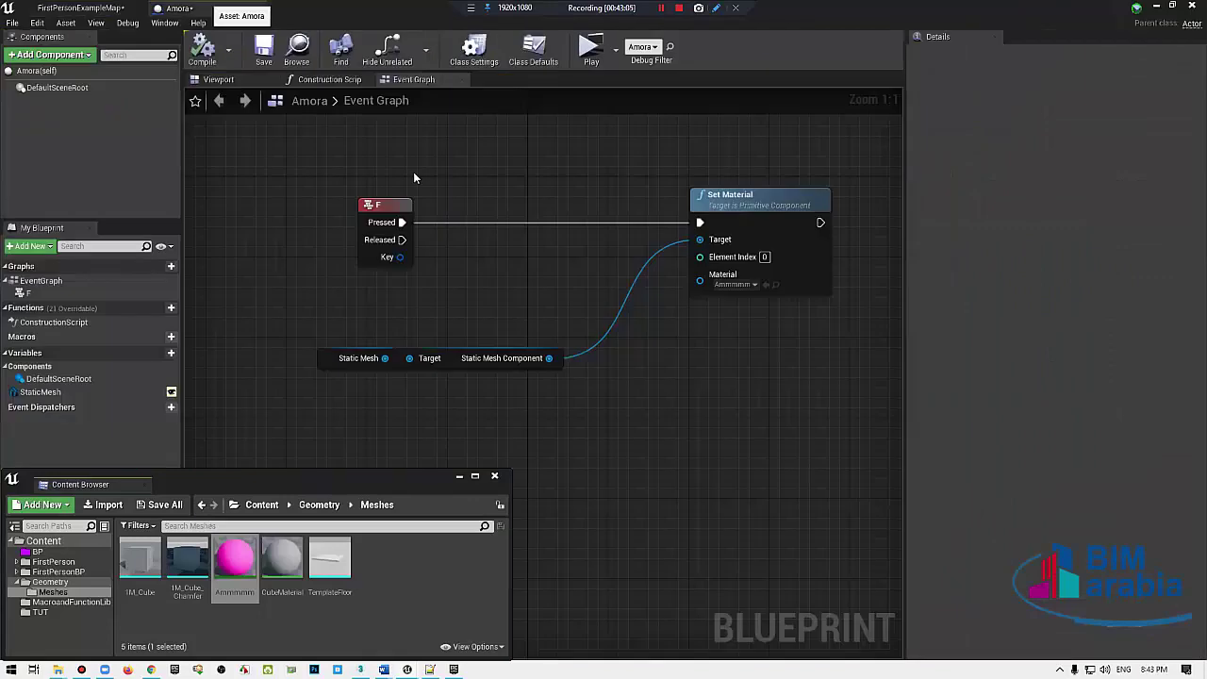
drag(679, 170, 749, 171)
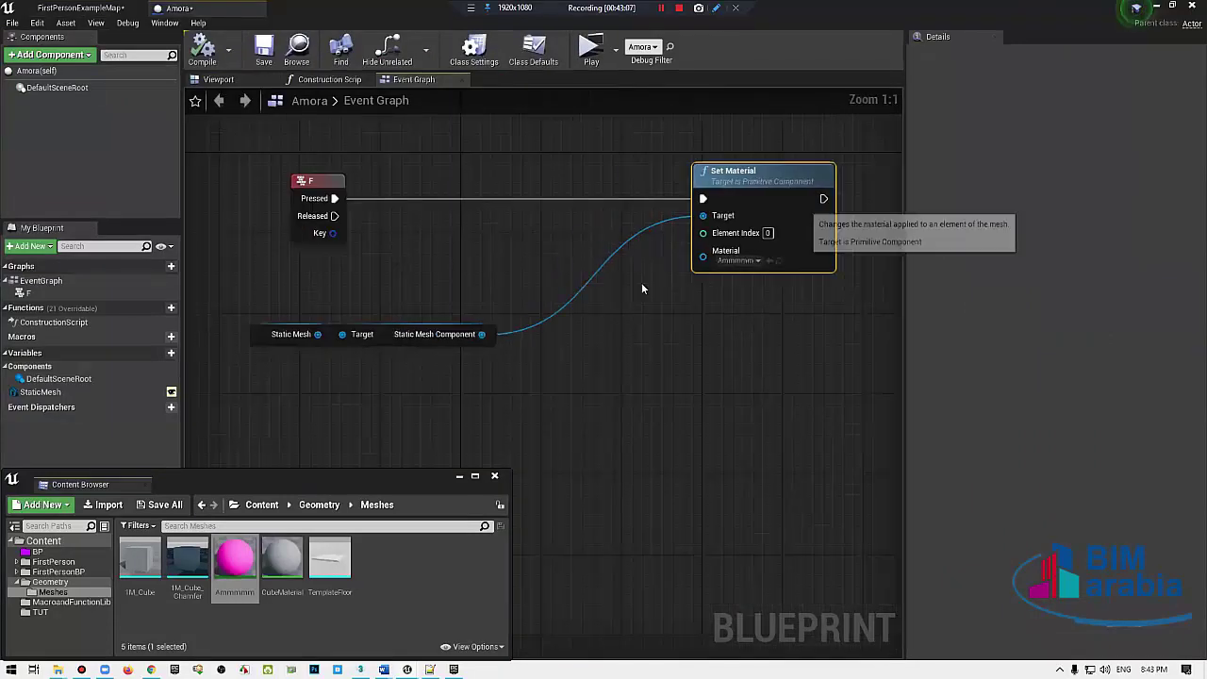
right_drag(408, 270, 413, 304)
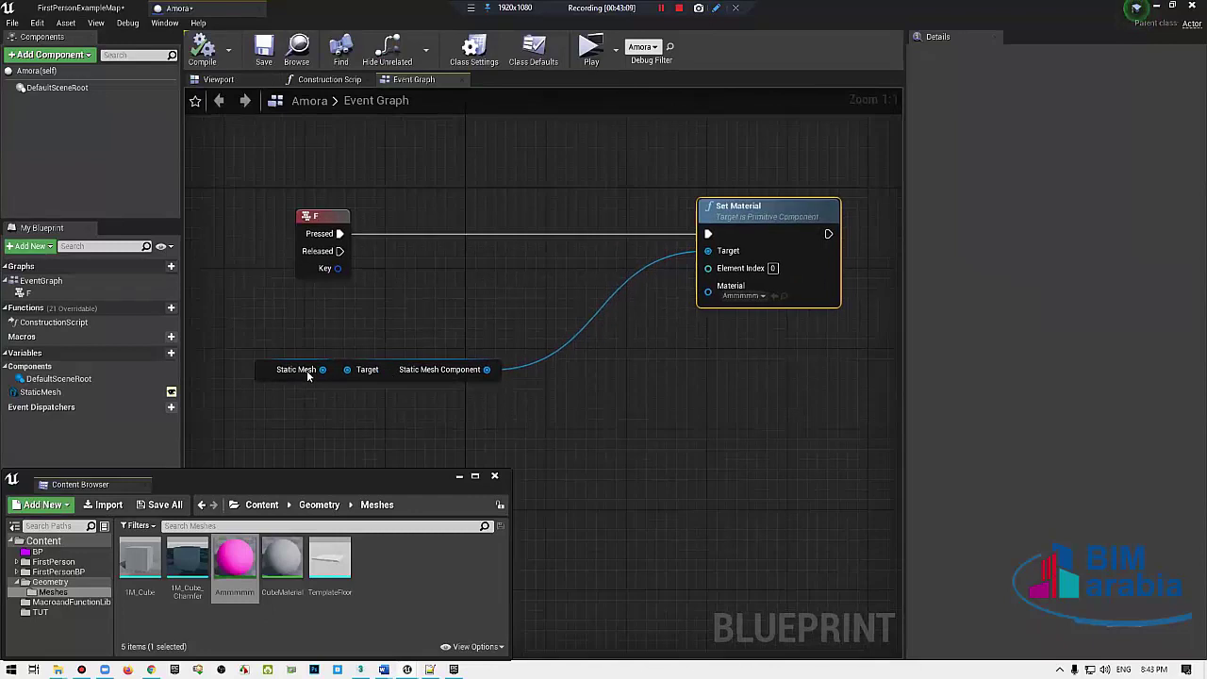
drag(307, 370, 466, 176)
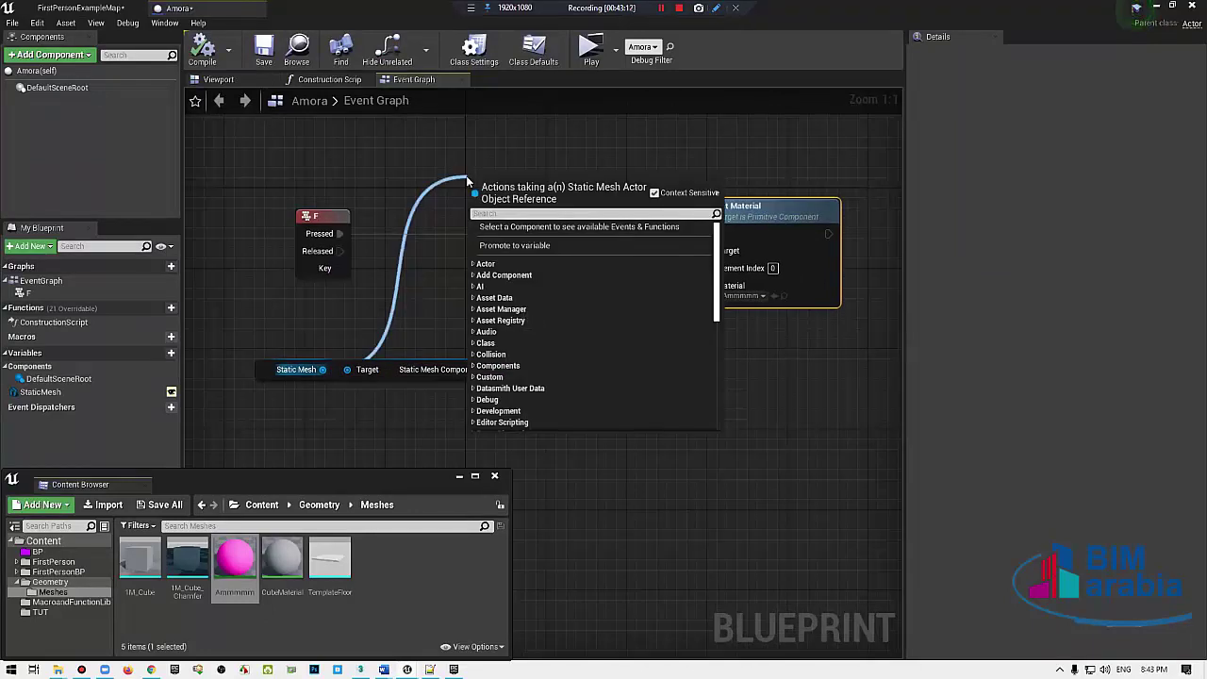
text(set materi)
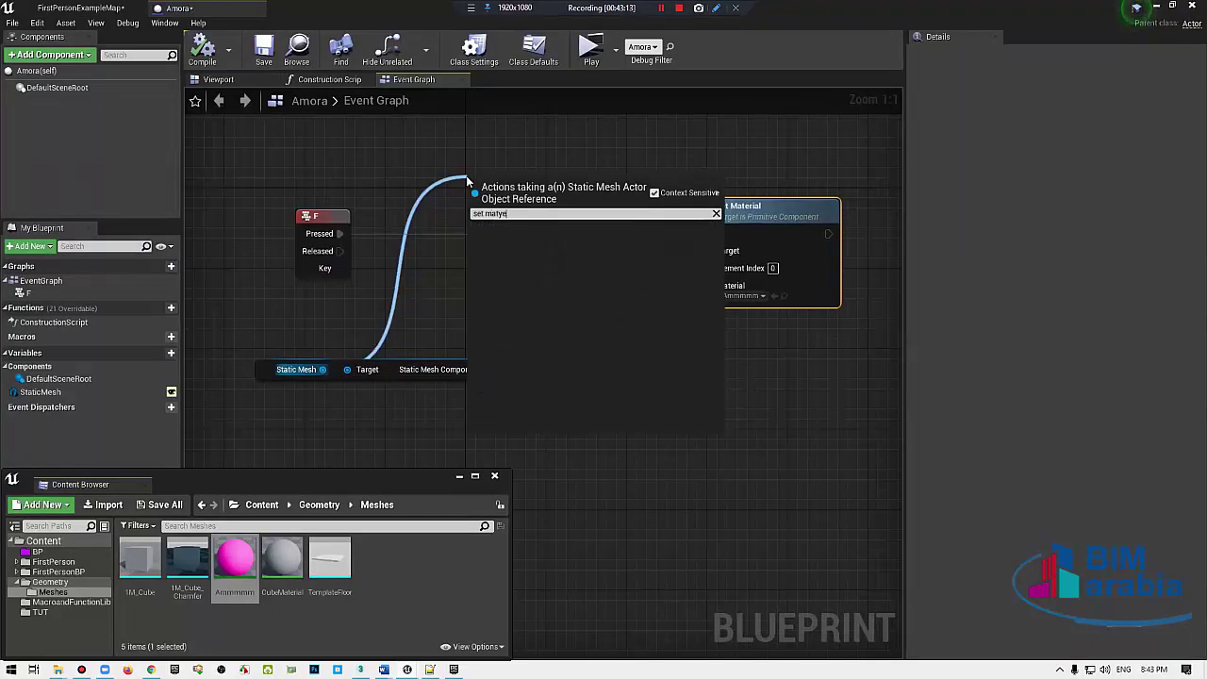
text(al)
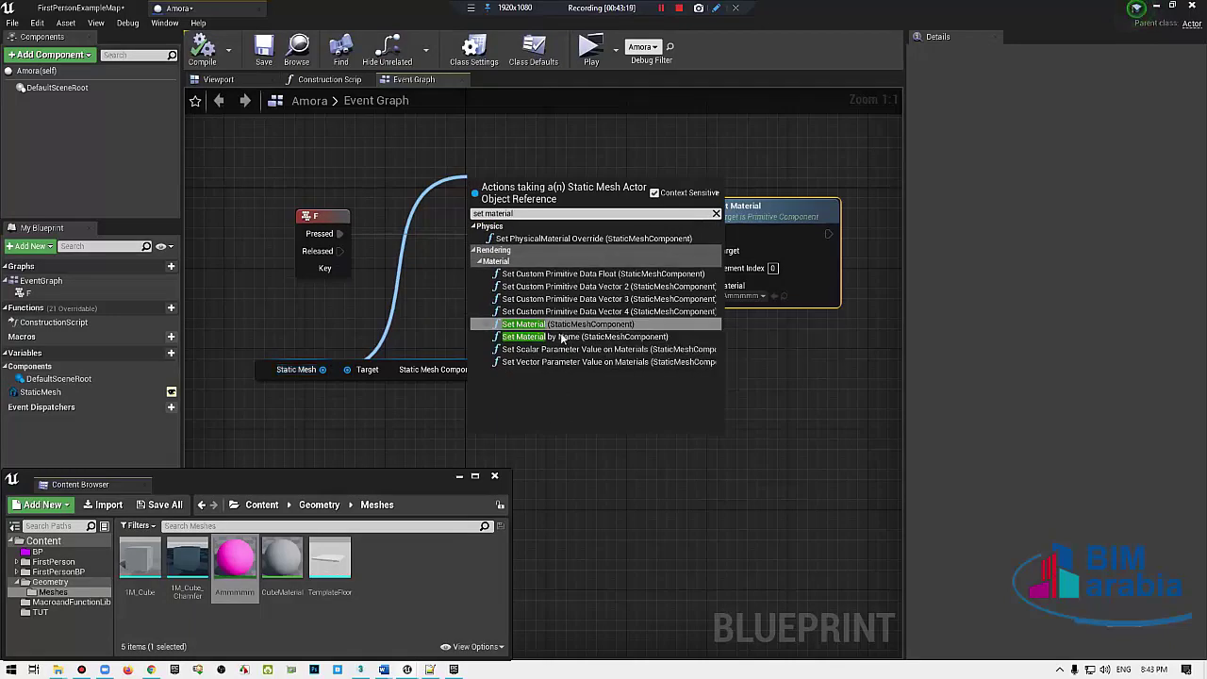
click(382, 236)
Step: Close the Content Browser and switch to the FirstPersonExampleMap level view
scroll(458, 207, down, 3)
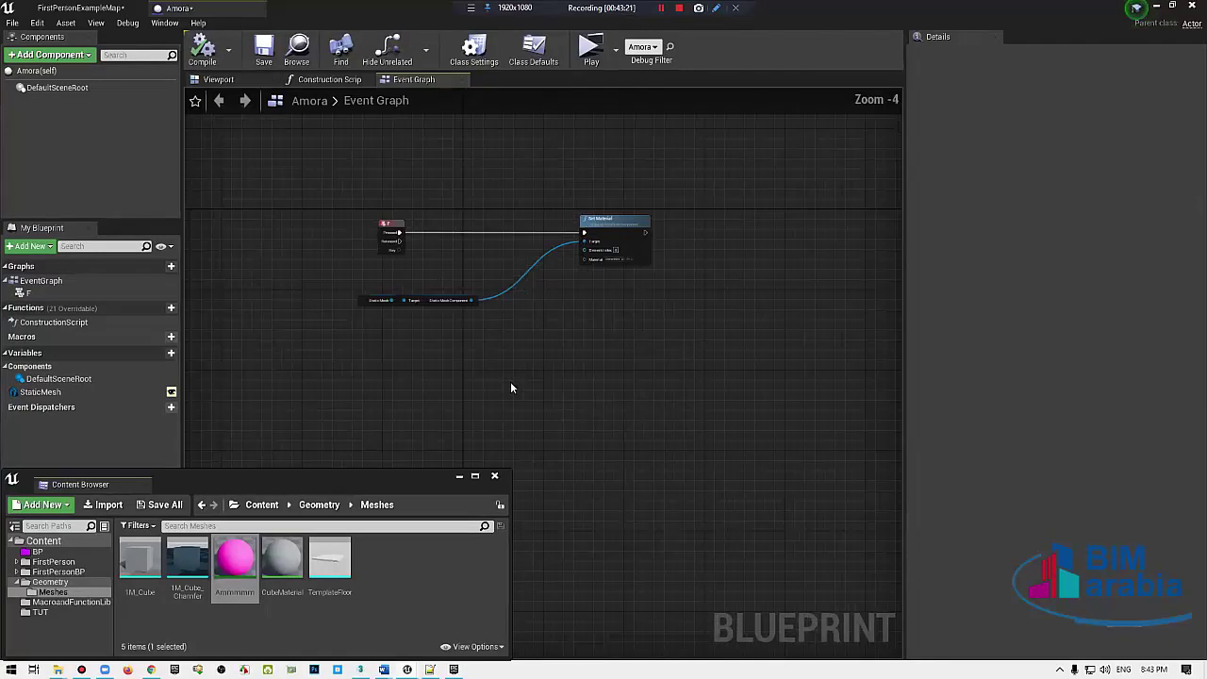
scroll(489, 233, down, 4)
scroll(486, 467, up, 4)
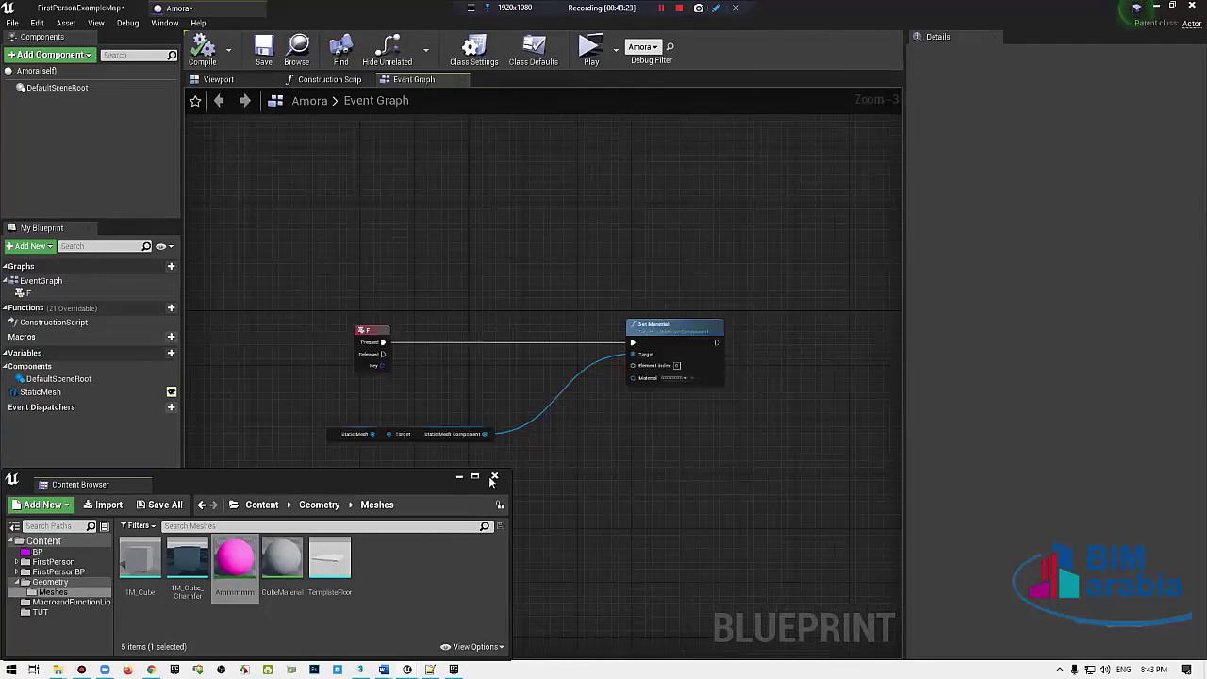
click(492, 479)
mouse_move(528, 192)
right_down()
mouse_move(555, 285)
mouse_move(571, 284)
right_up()
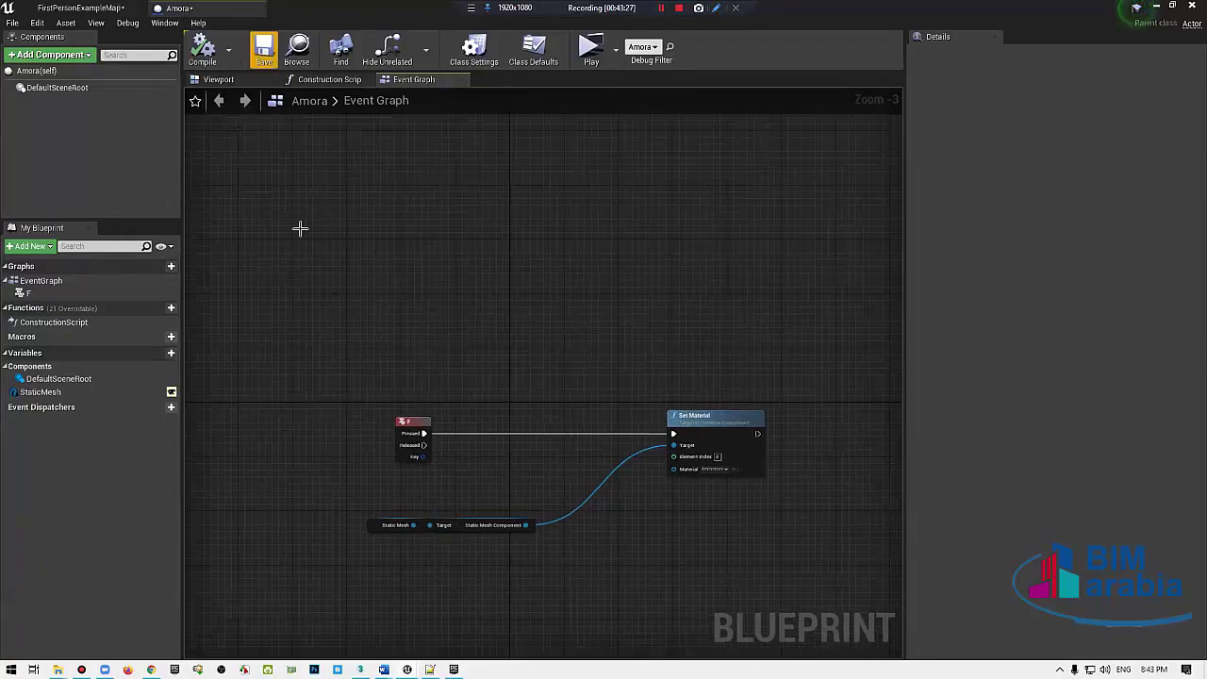
click(80, 7)
drag(253, 172, 217, 217)
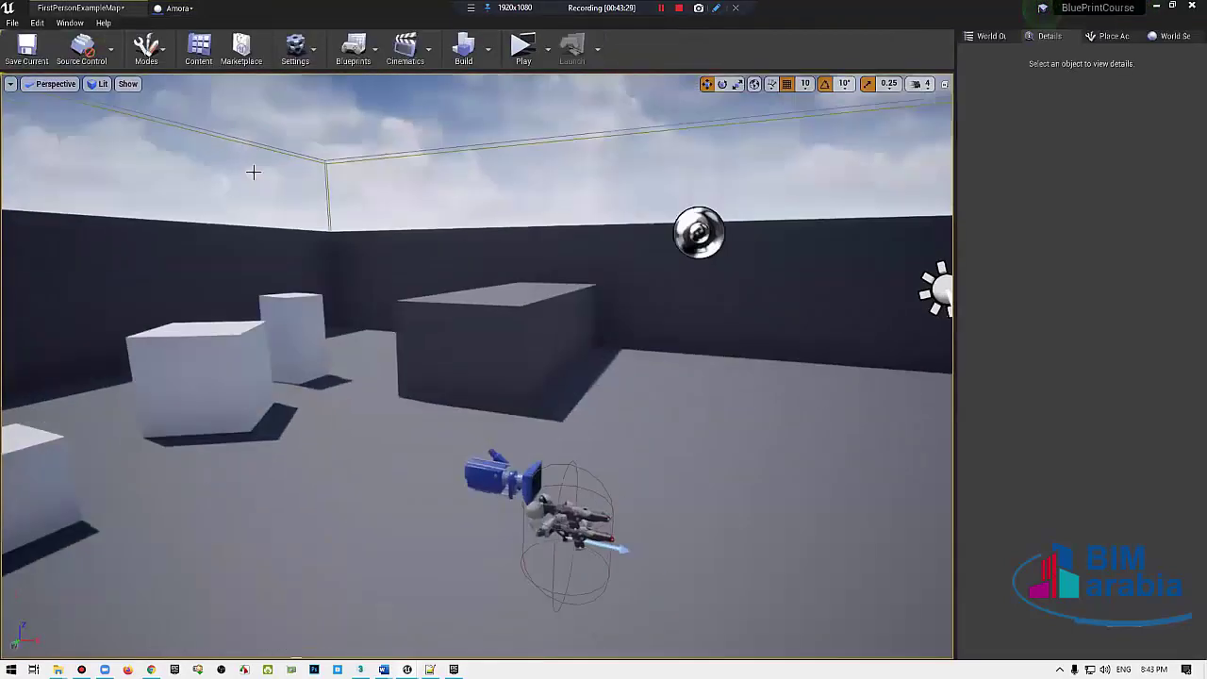
Step: Orbit the level view over the room and check the Blueprints toolbar menu, flipping between map and Amora
right_drag(253, 172, 252, 226)
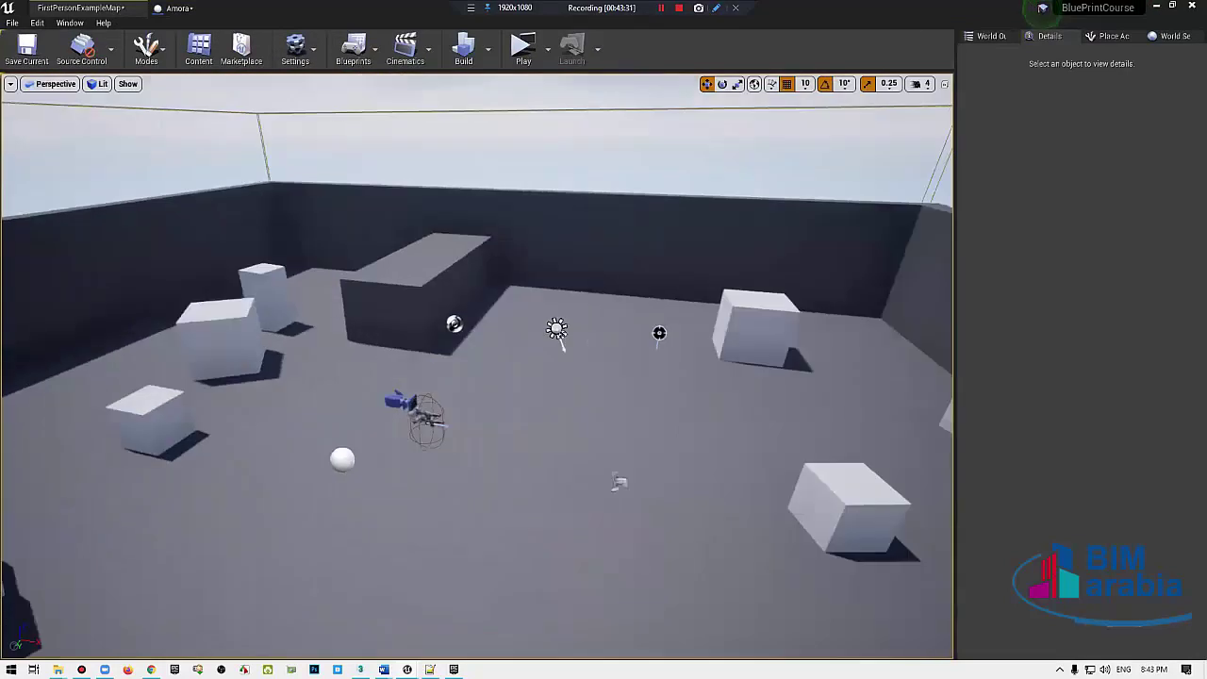
right_drag(253, 226, 302, 217)
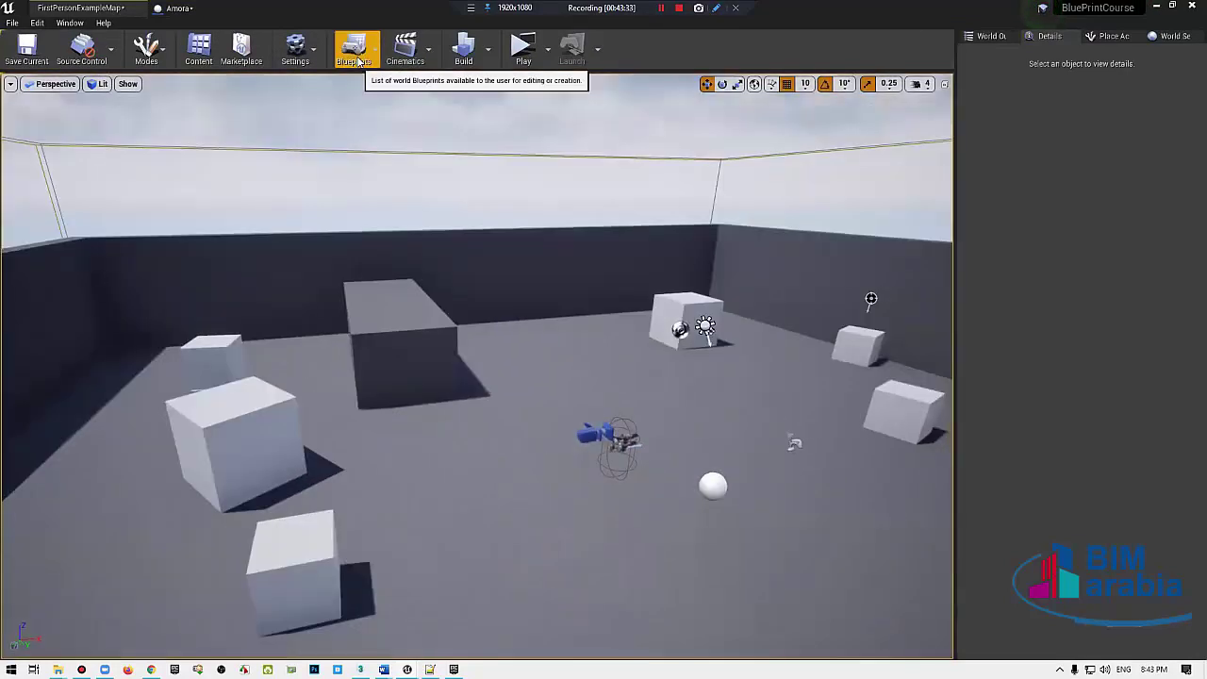
click(358, 58)
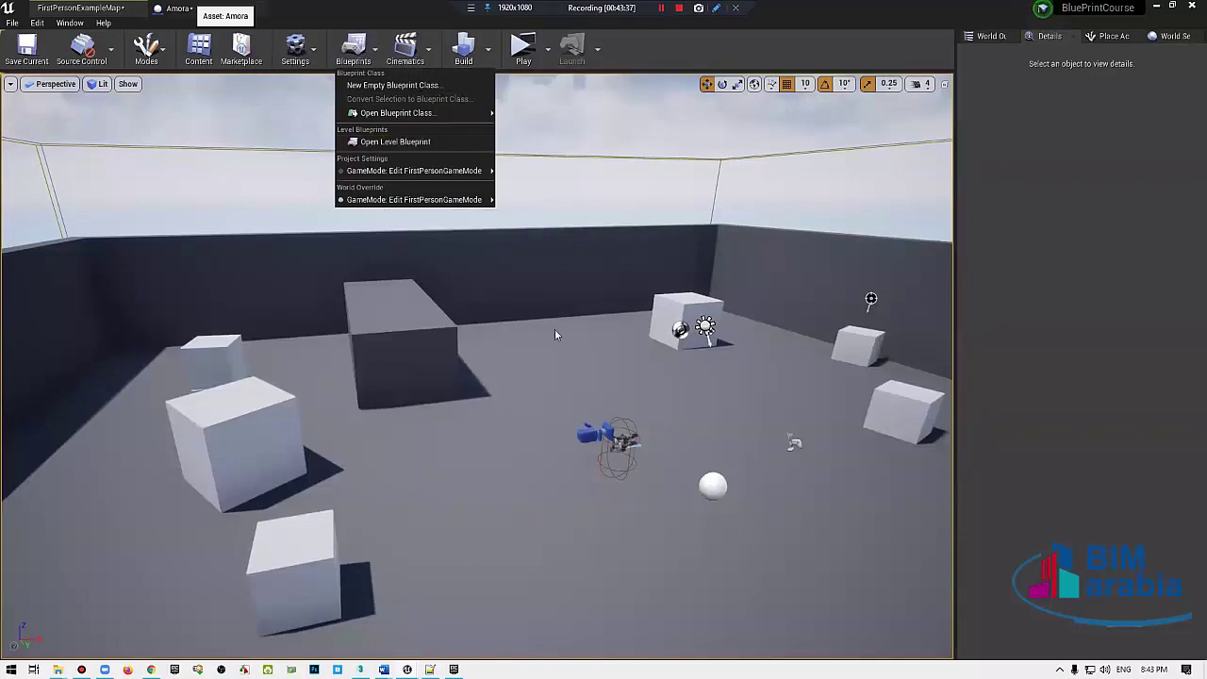
click(174, 7)
click(95, 7)
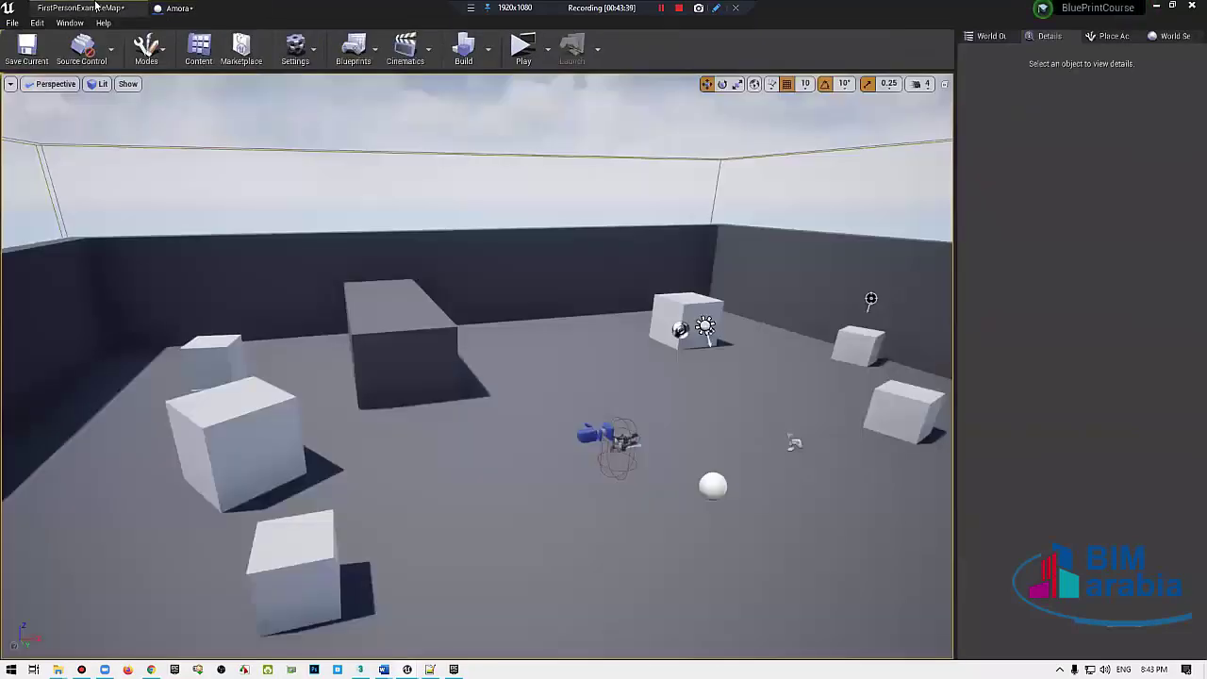
click(354, 62)
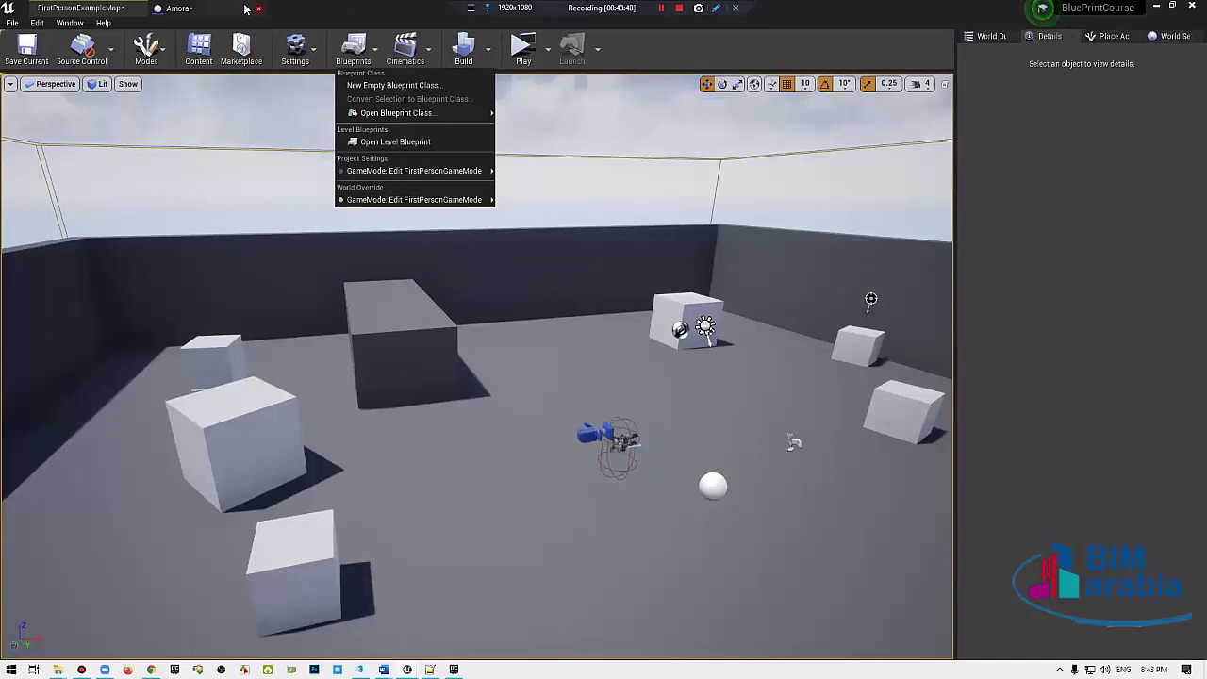
click(178, 8)
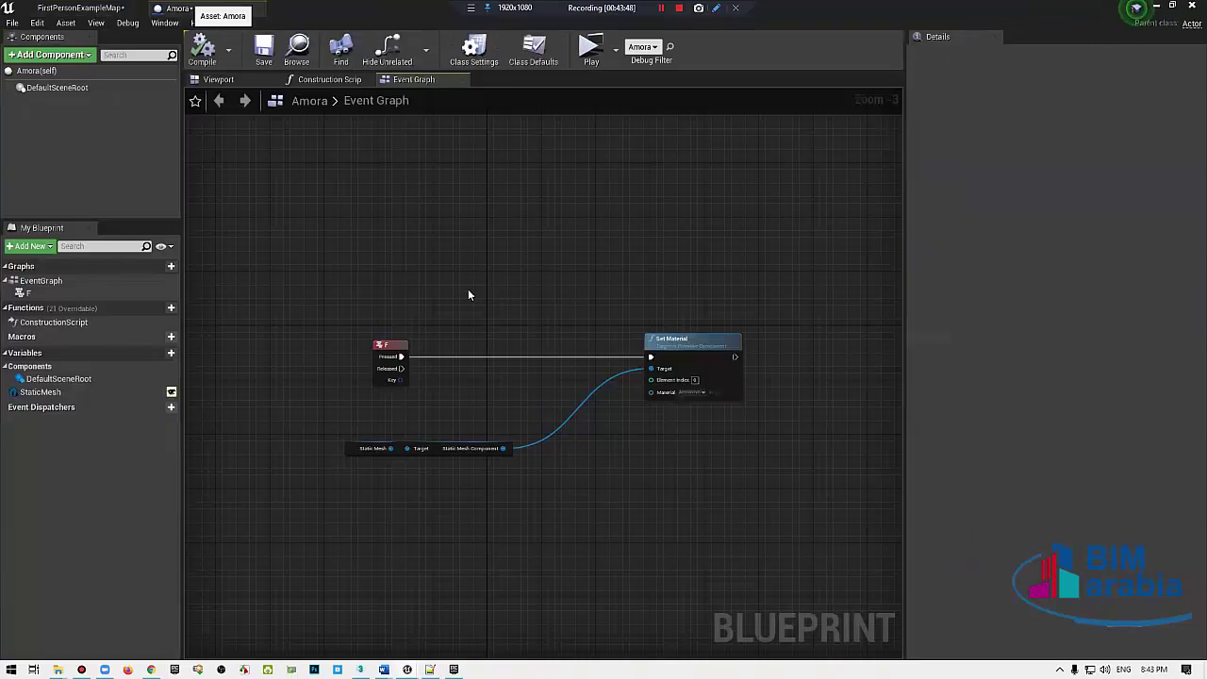
right_drag(468, 296, 479, 314)
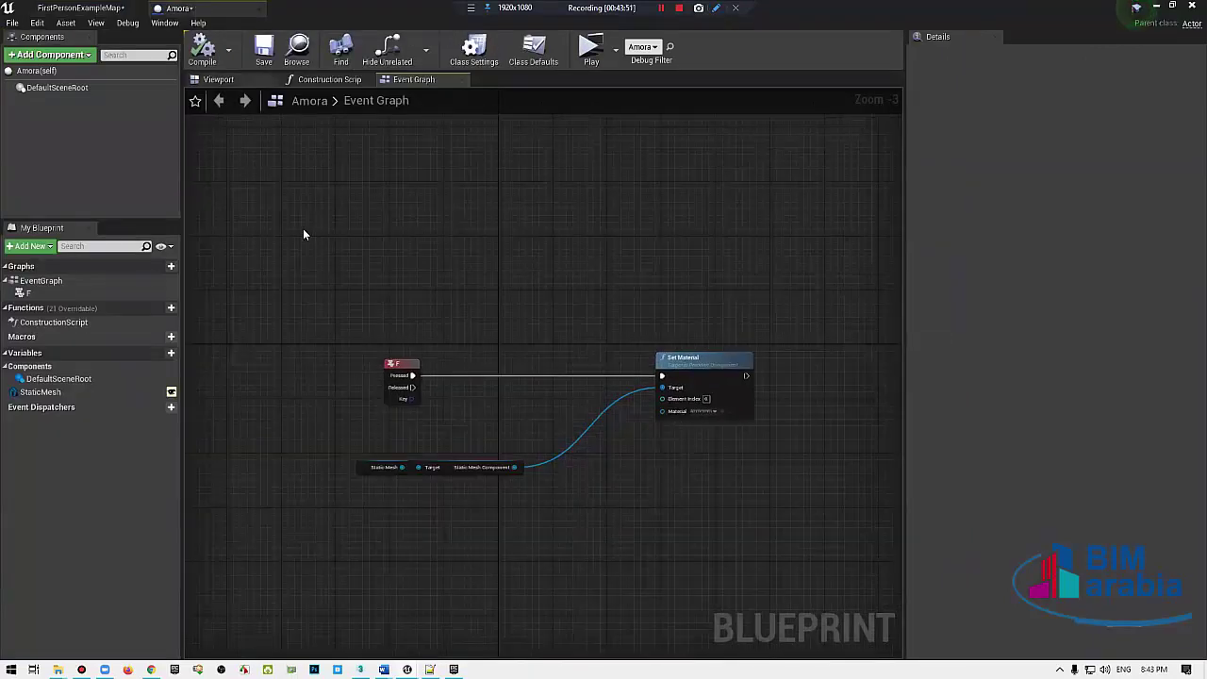
Step: Fly the level camera into the walled room to view the cubes, then open Amora's graph action list
click(112, 8)
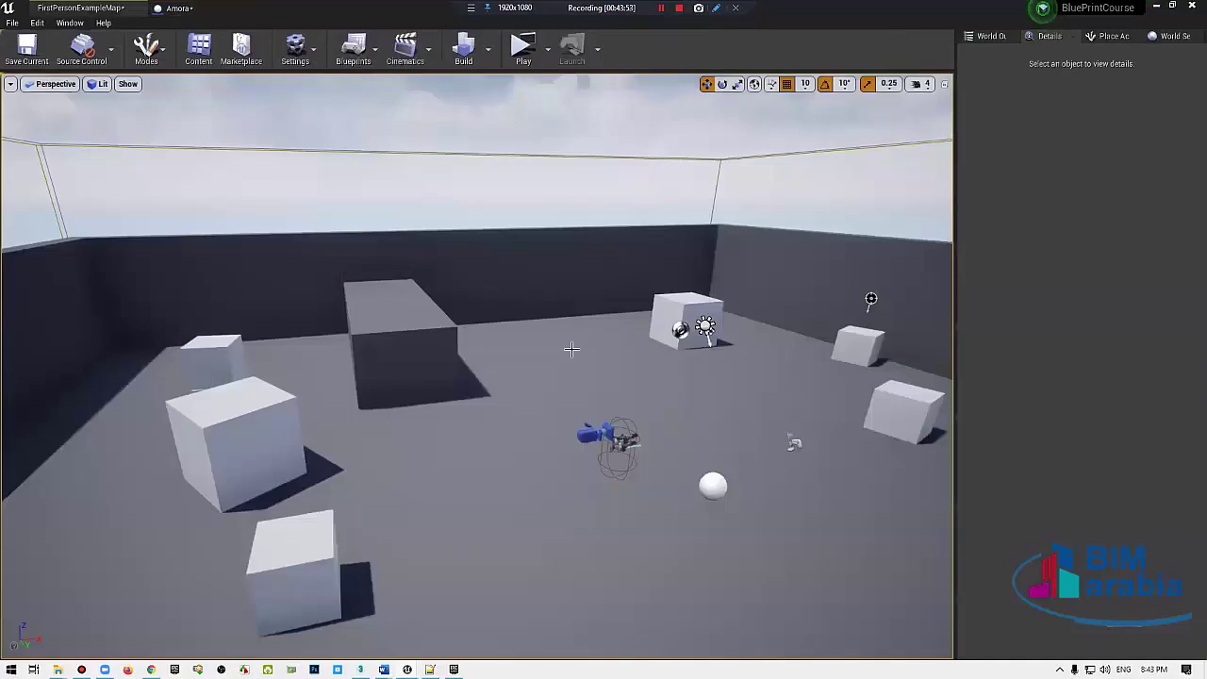
mouse_move(572, 349)
right_down()
mouse_move(528, 377)
mouse_move(410, 316)
right_up()
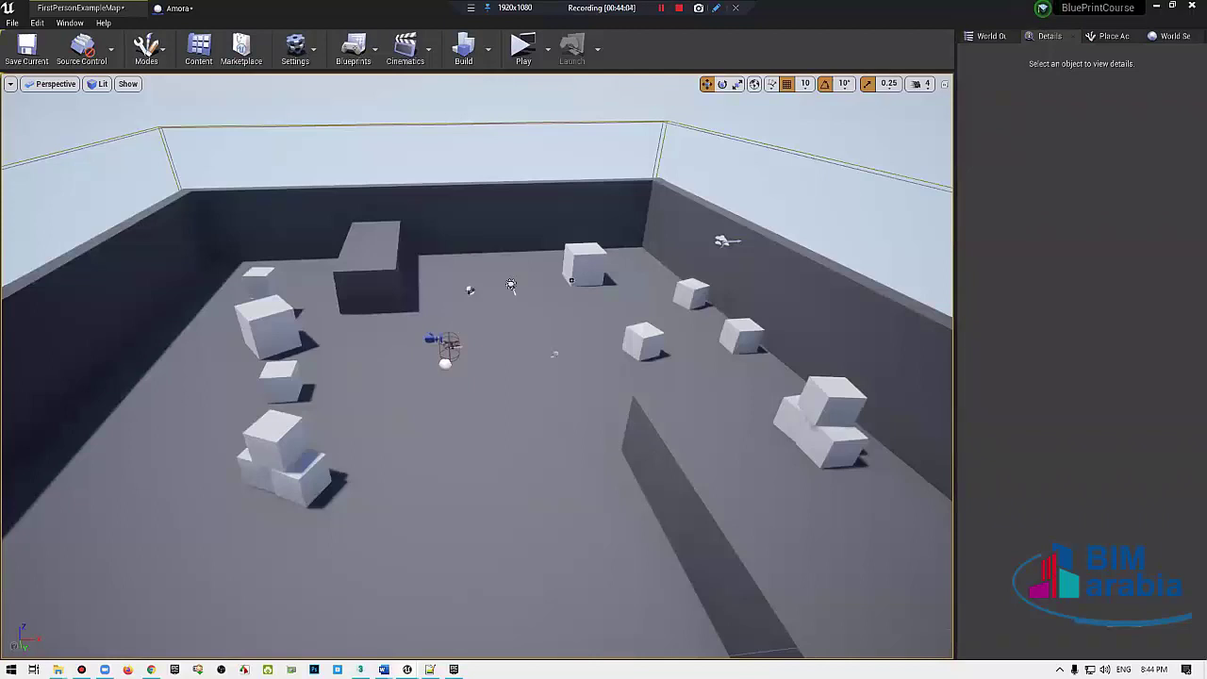
right_drag(411, 316, 415, 307)
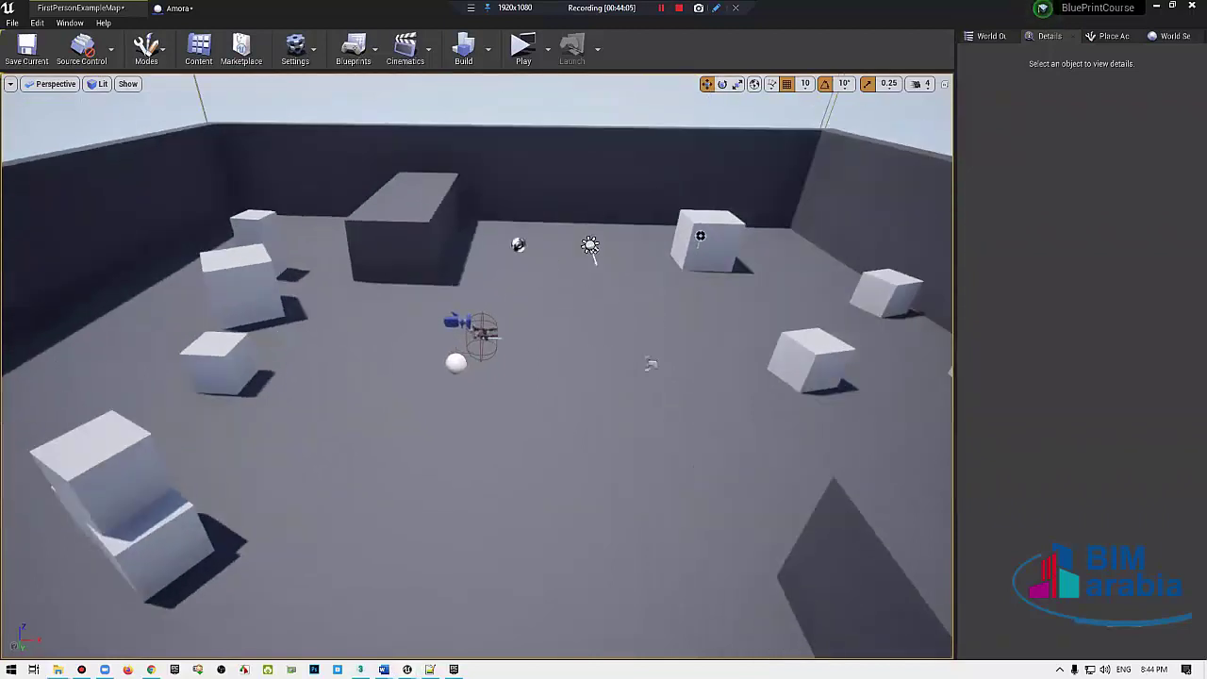
right_drag(622, 313, 638, 313)
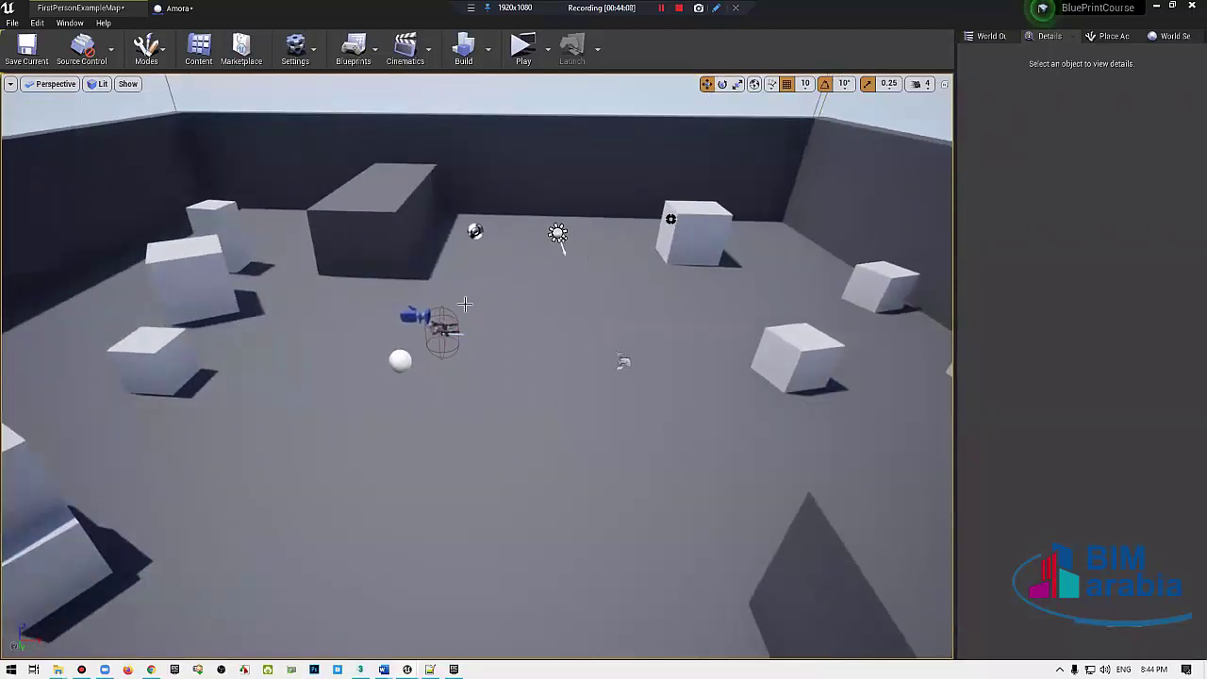
mouse_move(465, 305)
right_down()
mouse_move(341, 134)
mouse_move(320, 151)
right_up()
click(181, 8)
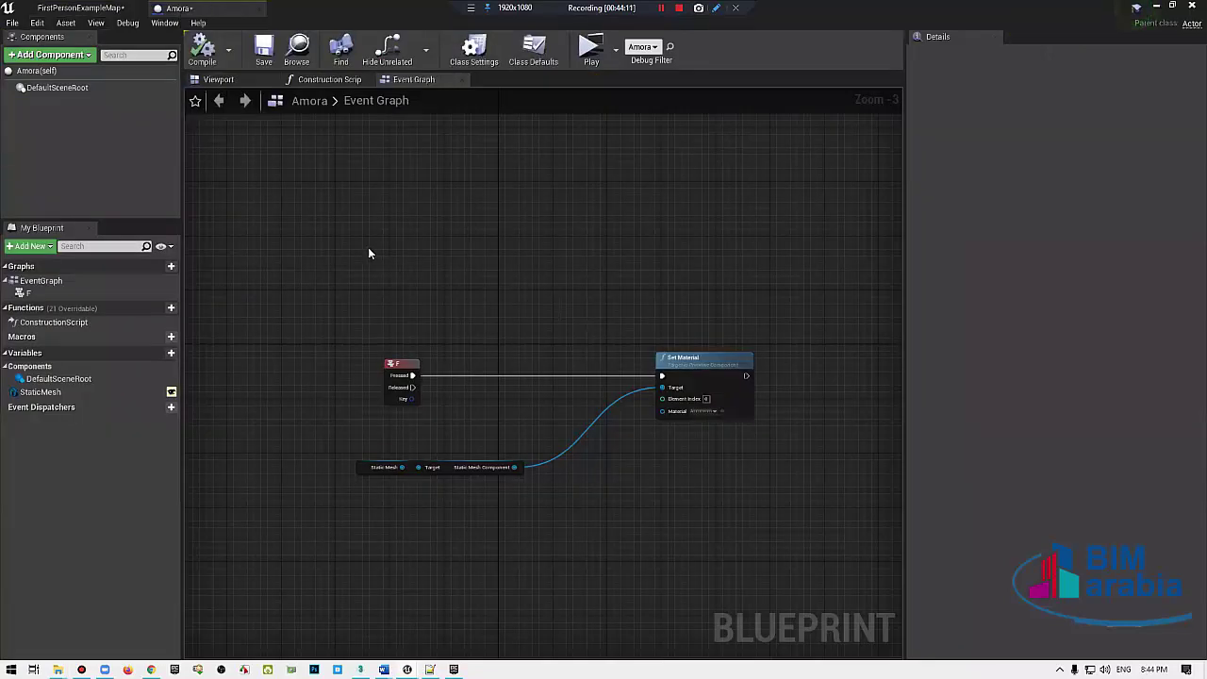
right_click(368, 253)
Step: Add Event BeginPlay and wire it to a new Enable Input node in a straight line
text(eventbegi)
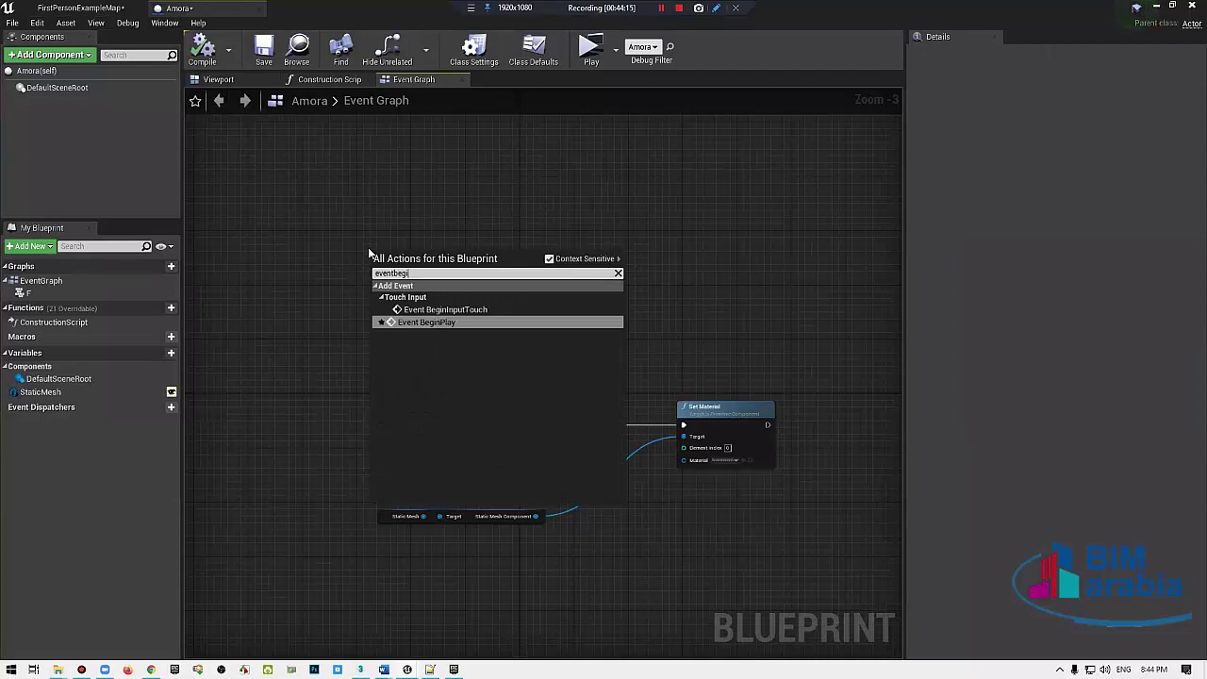
key(Return)
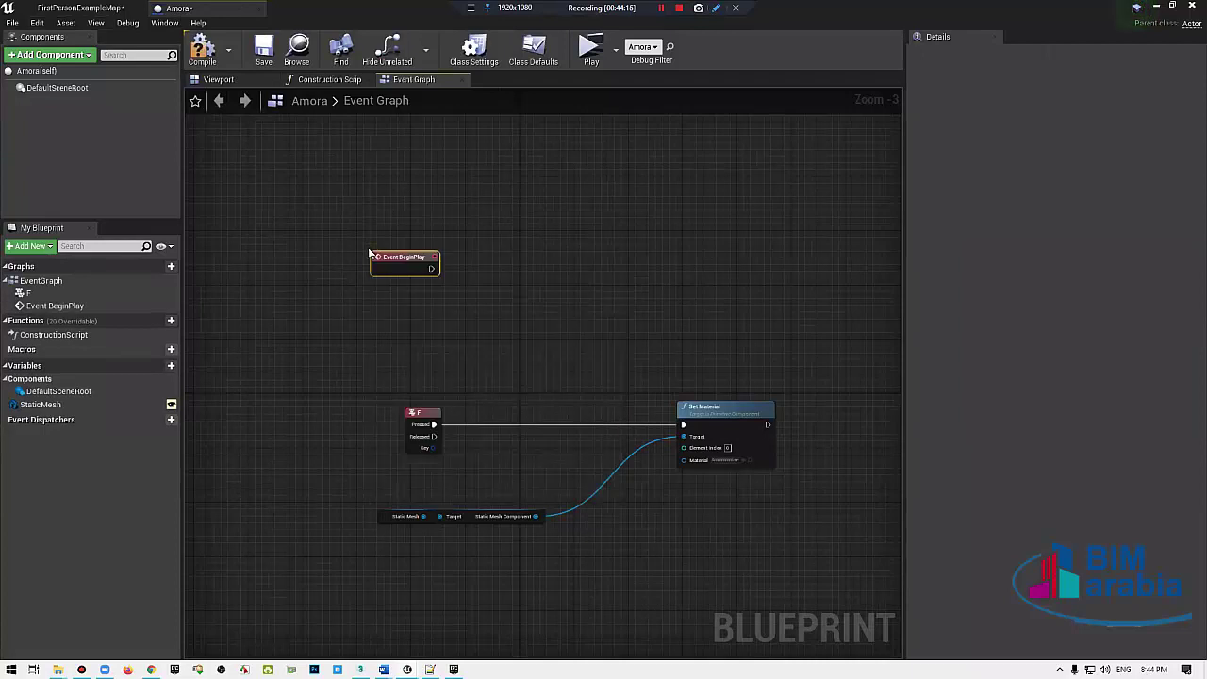
scroll(435, 272, up, 3)
drag(440, 270, 581, 266)
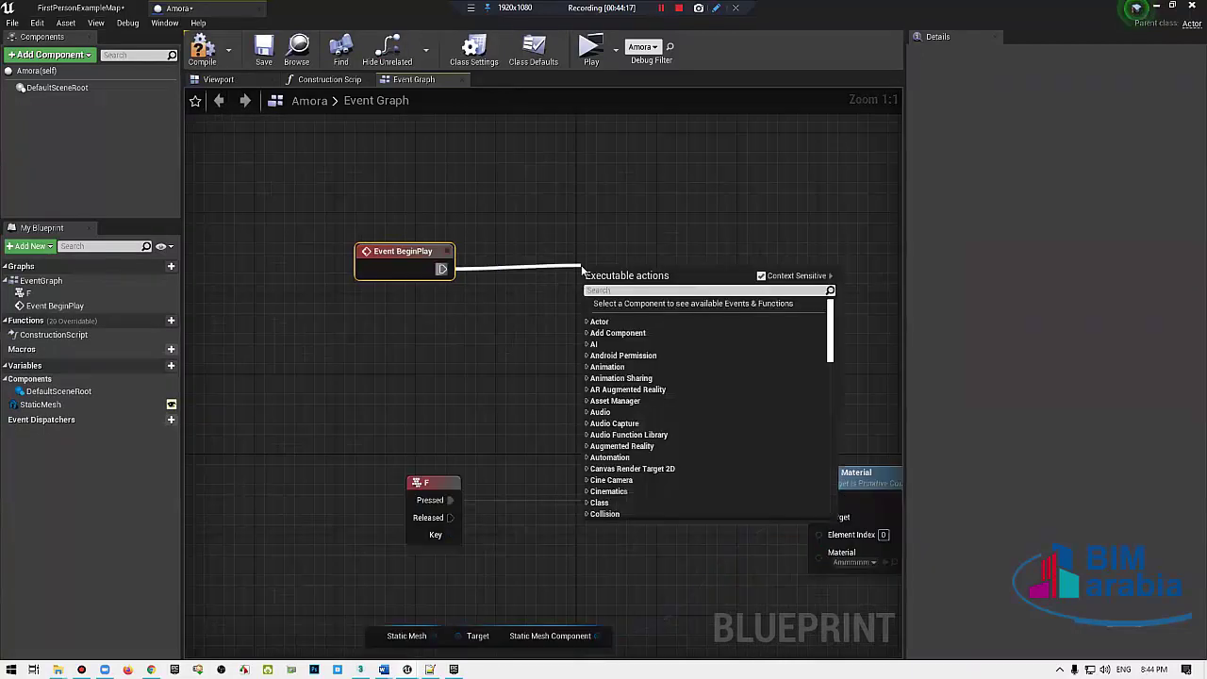
text(input)
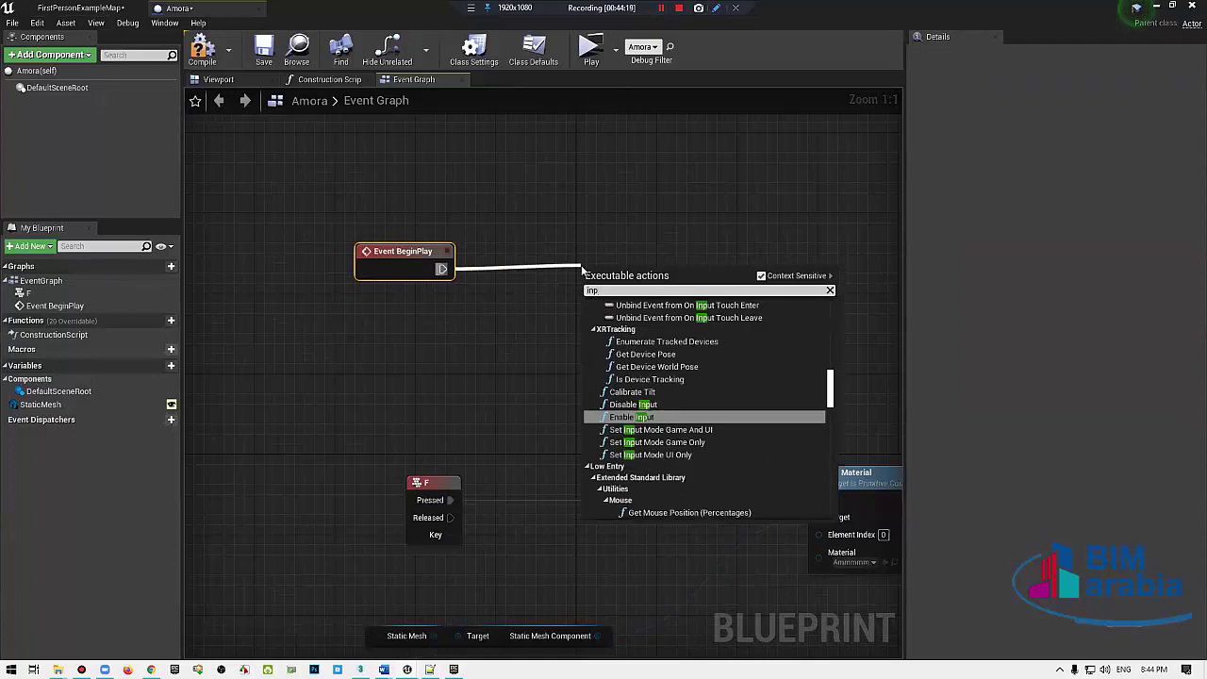
key(Return)
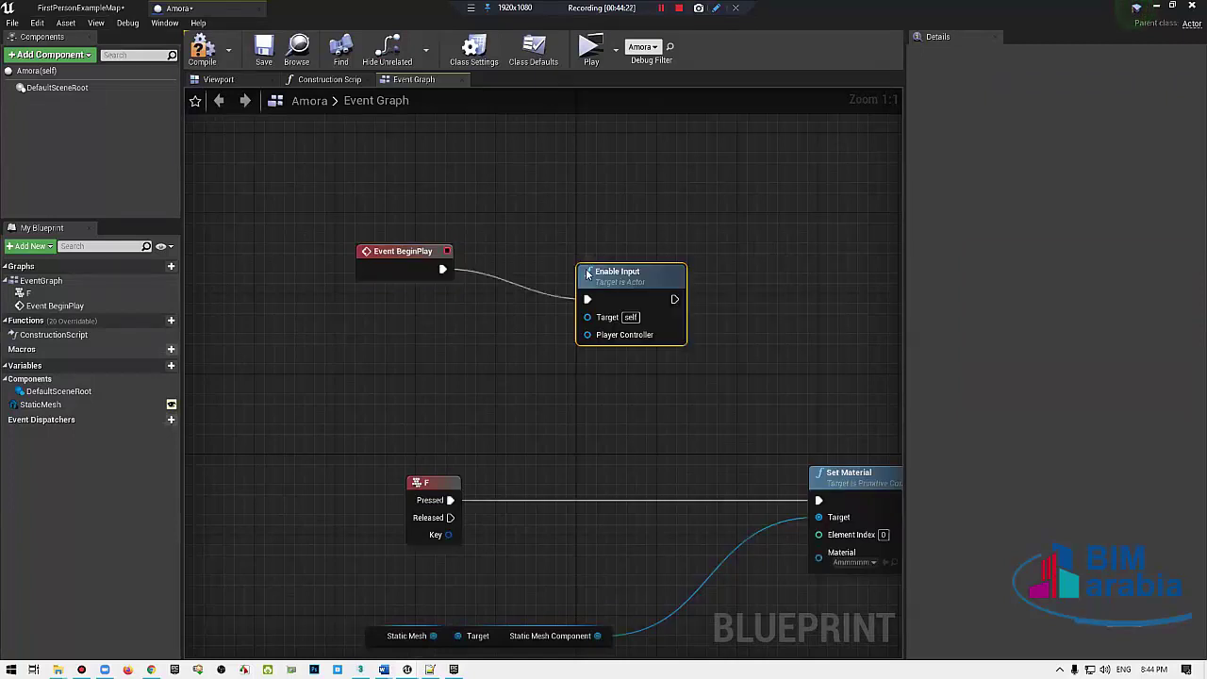
drag(587, 274, 576, 243)
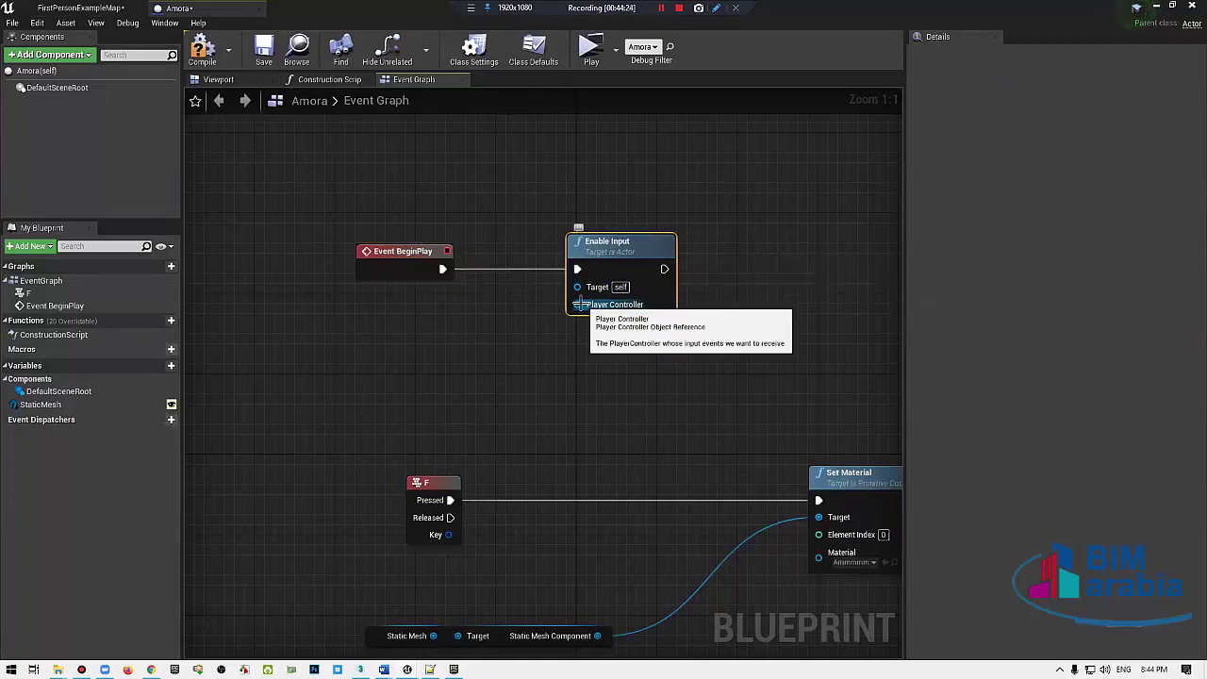
Step: Feed Enable Input's Player Controller from Get Player Controller, place it under BeginPlay, and compile
drag(577, 304, 516, 384)
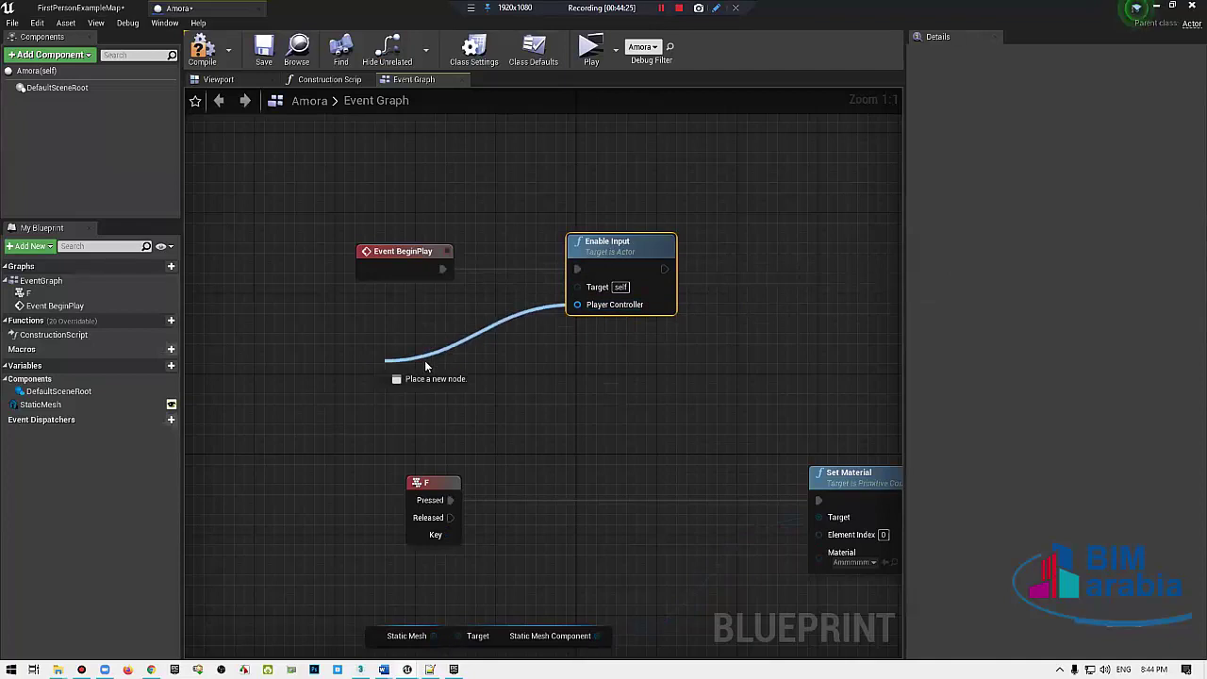
drag(371, 384, 350, 377)
text(get player co)
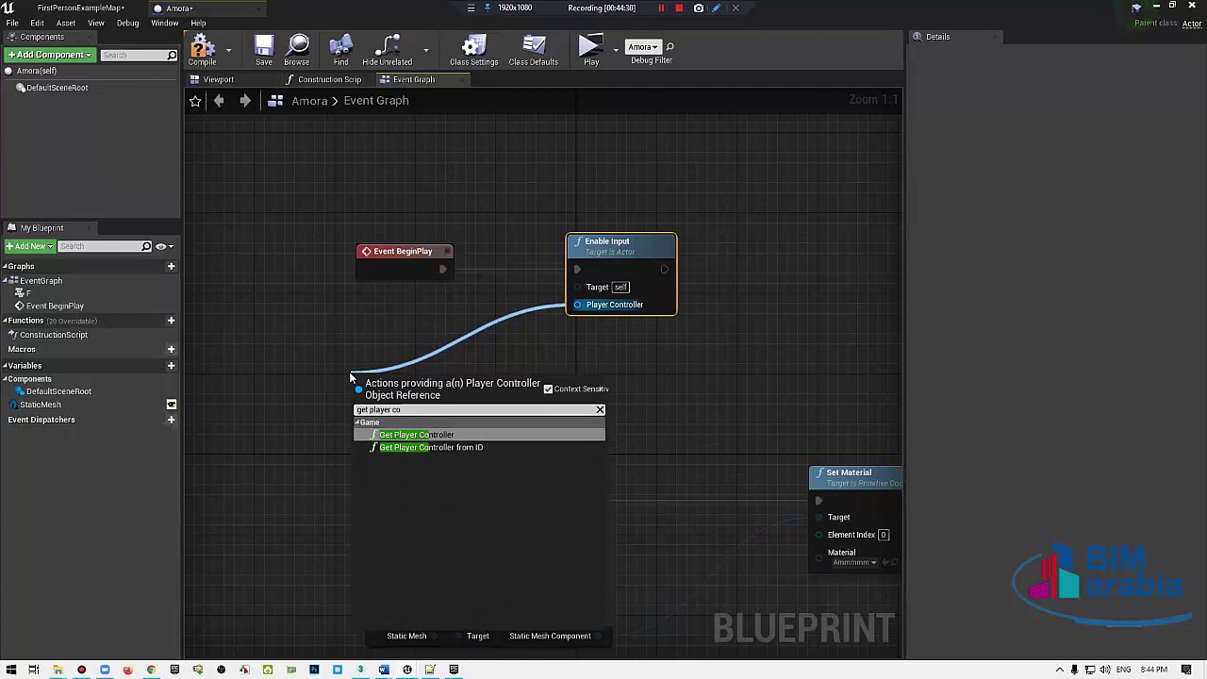
key(Return)
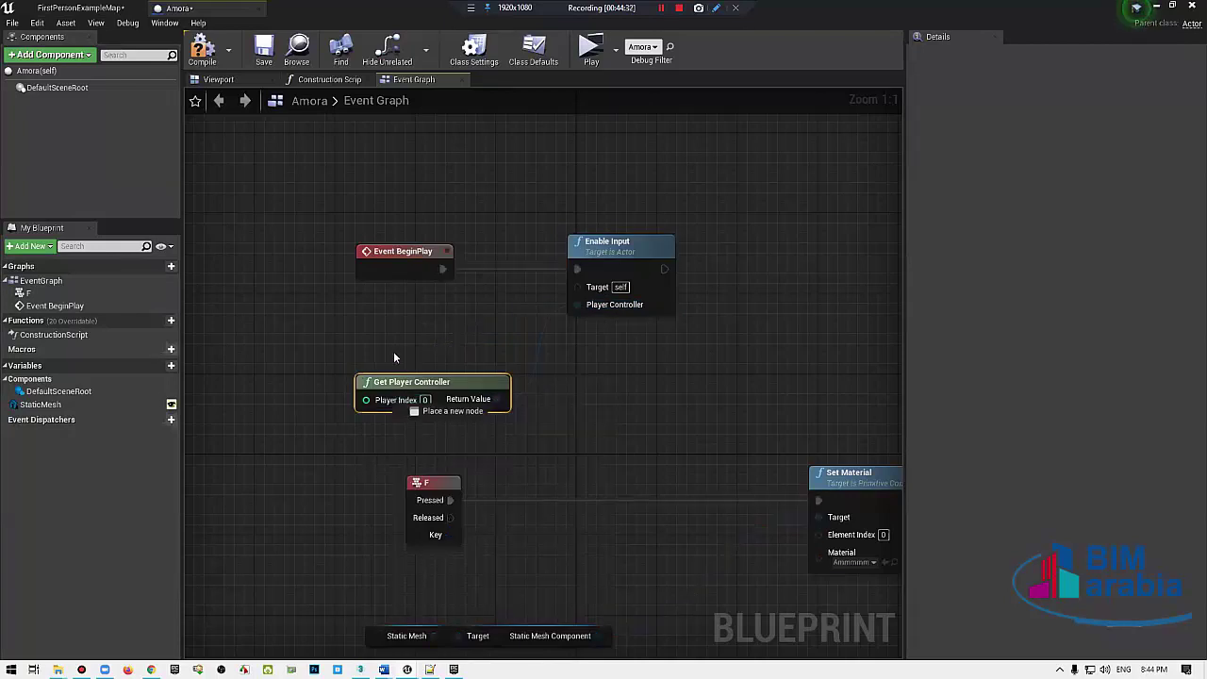
drag(366, 400, 393, 353)
key(Escape)
drag(475, 386, 428, 299)
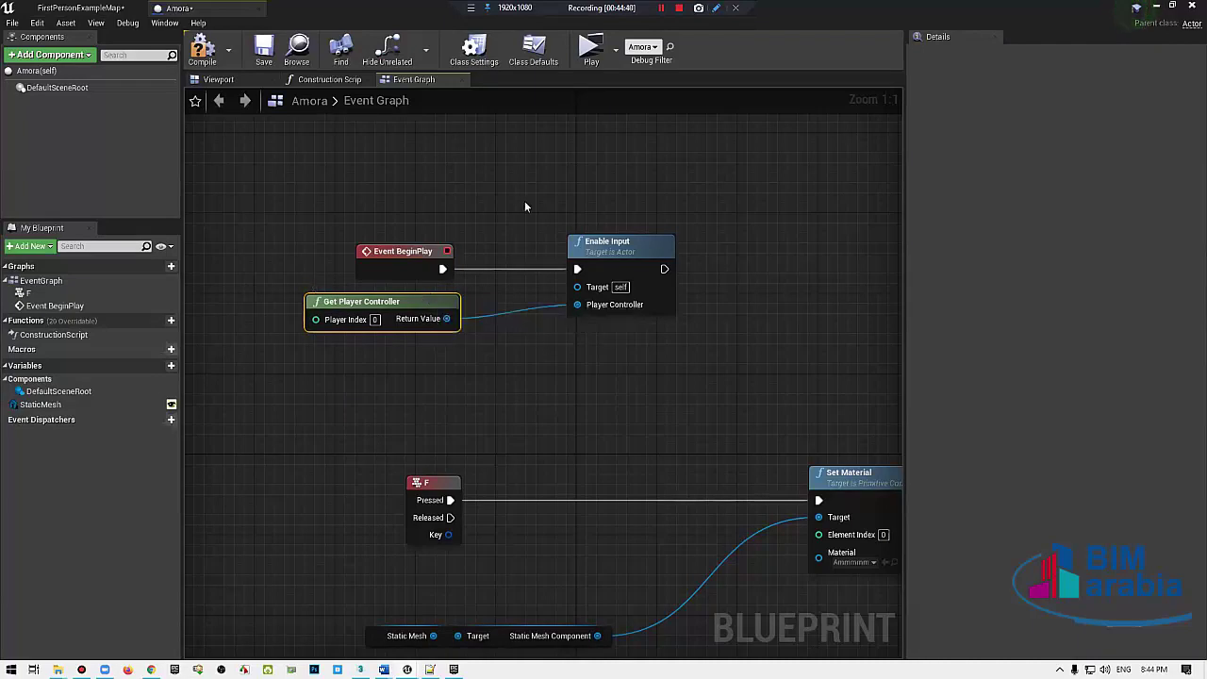
click(202, 49)
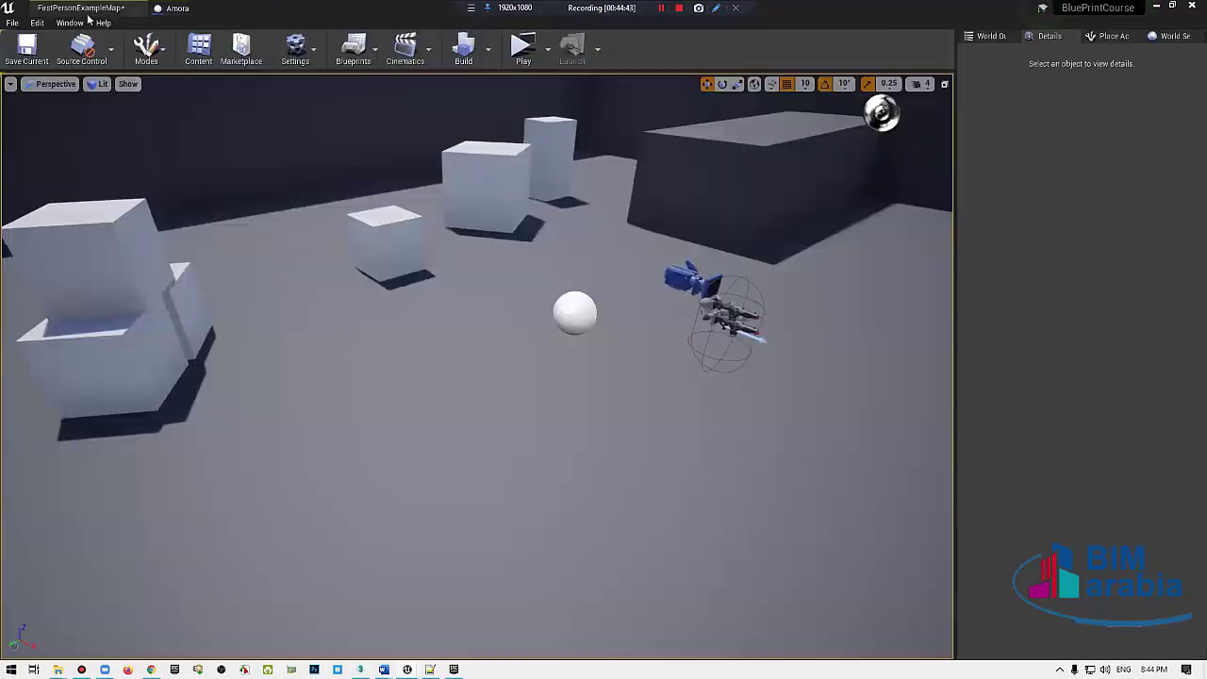
Step: Play-test the level, walking to the cube to see it turn pink, then stop the preview
click(80, 8)
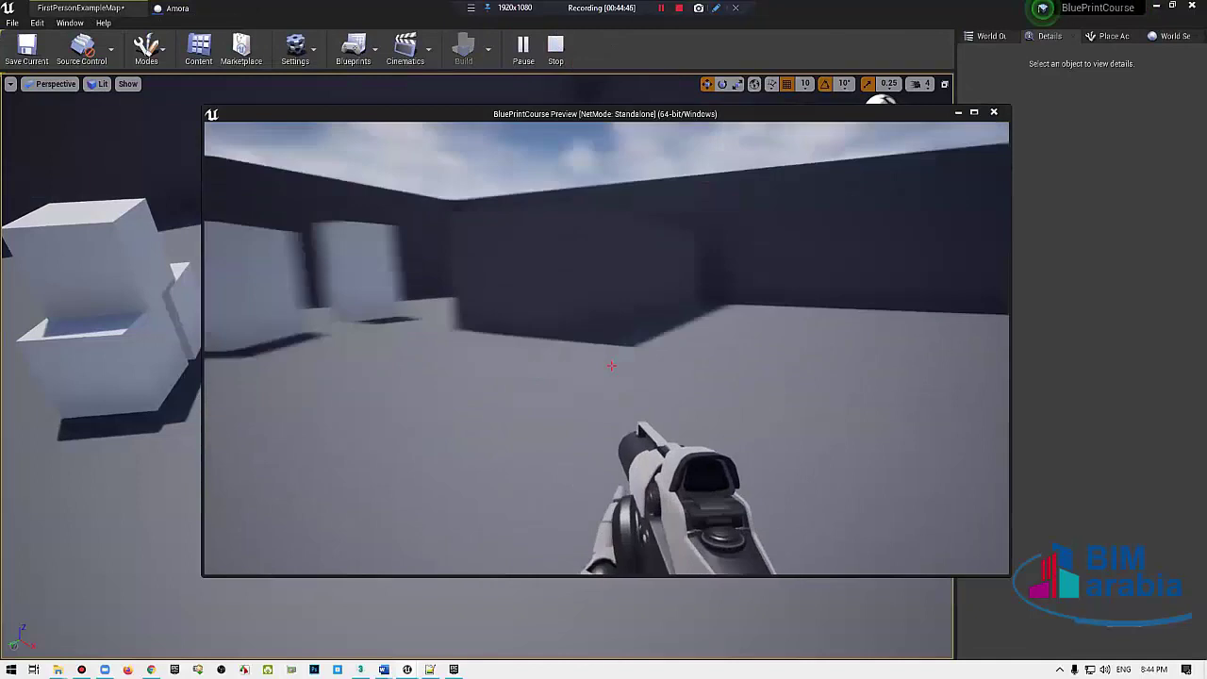
key(w)
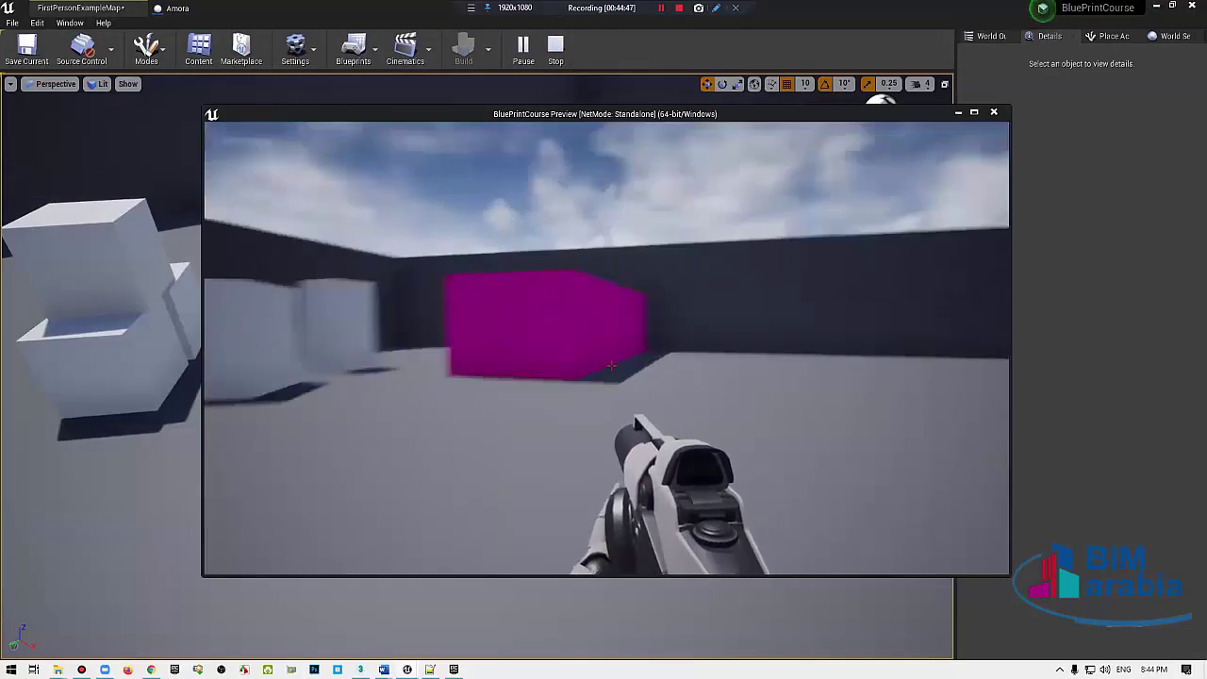
key(w)
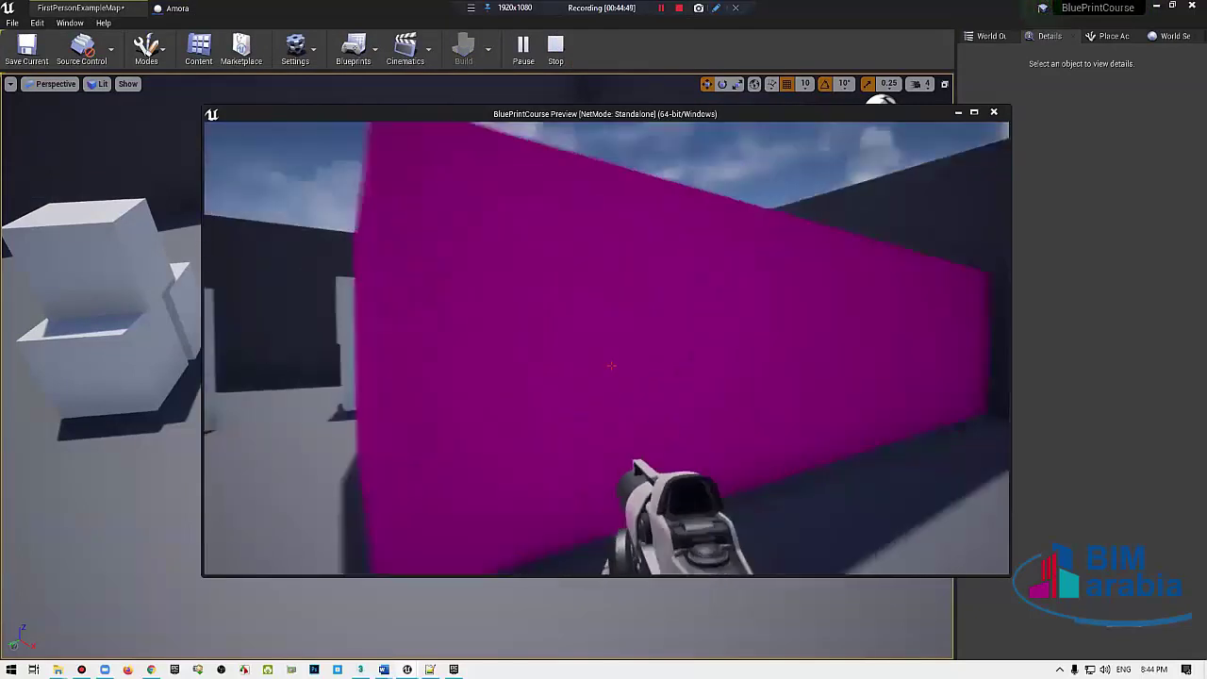
key(s)
key(Escape)
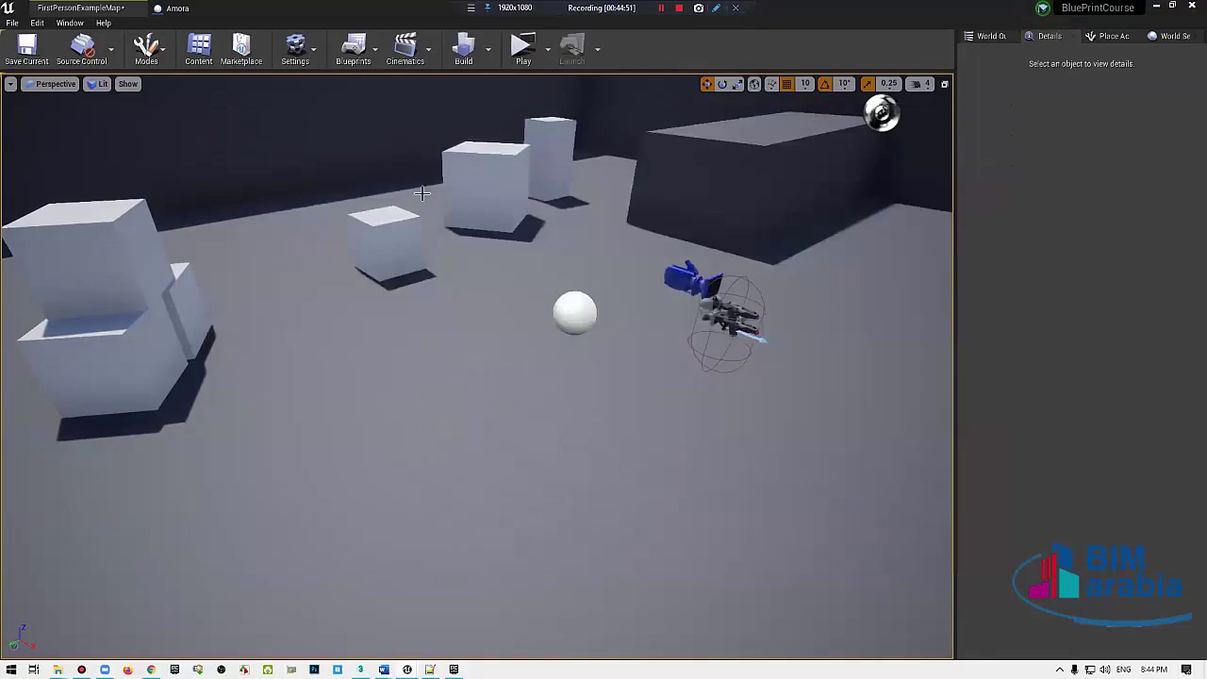
Step: Select the Amora actor and reposition the editor camera to overlook the room
right_drag(566, 377, 425, 358)
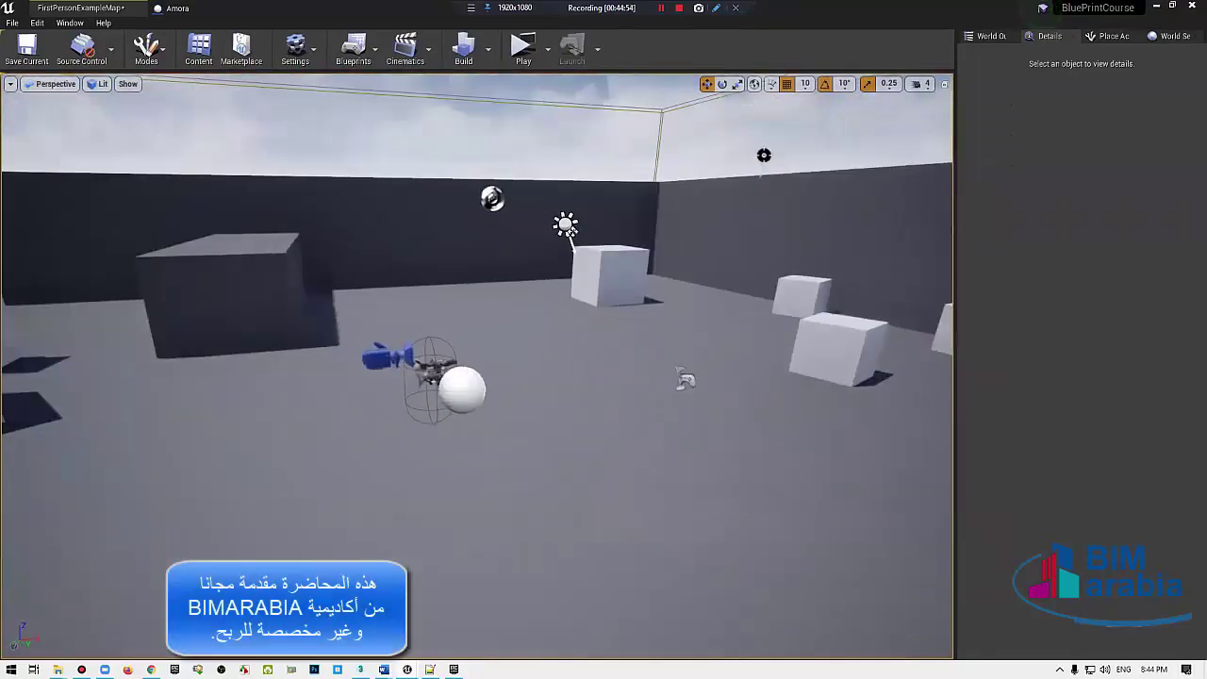
click(461, 389)
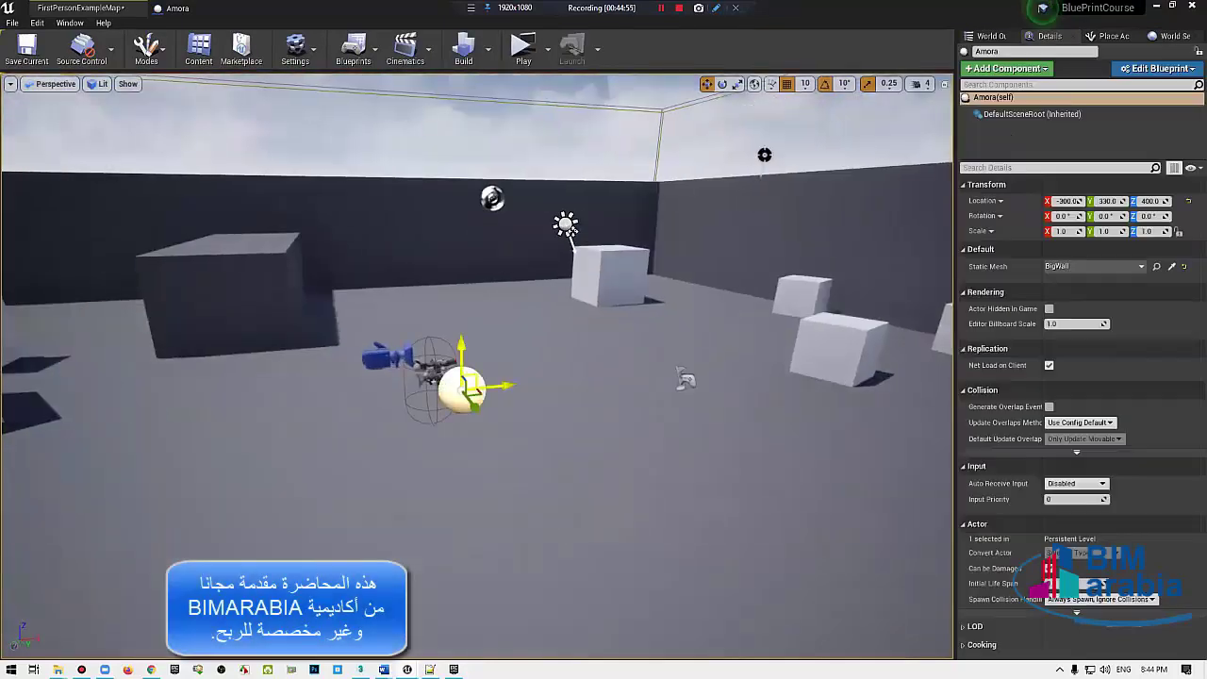
right_drag(460, 389, 528, 358)
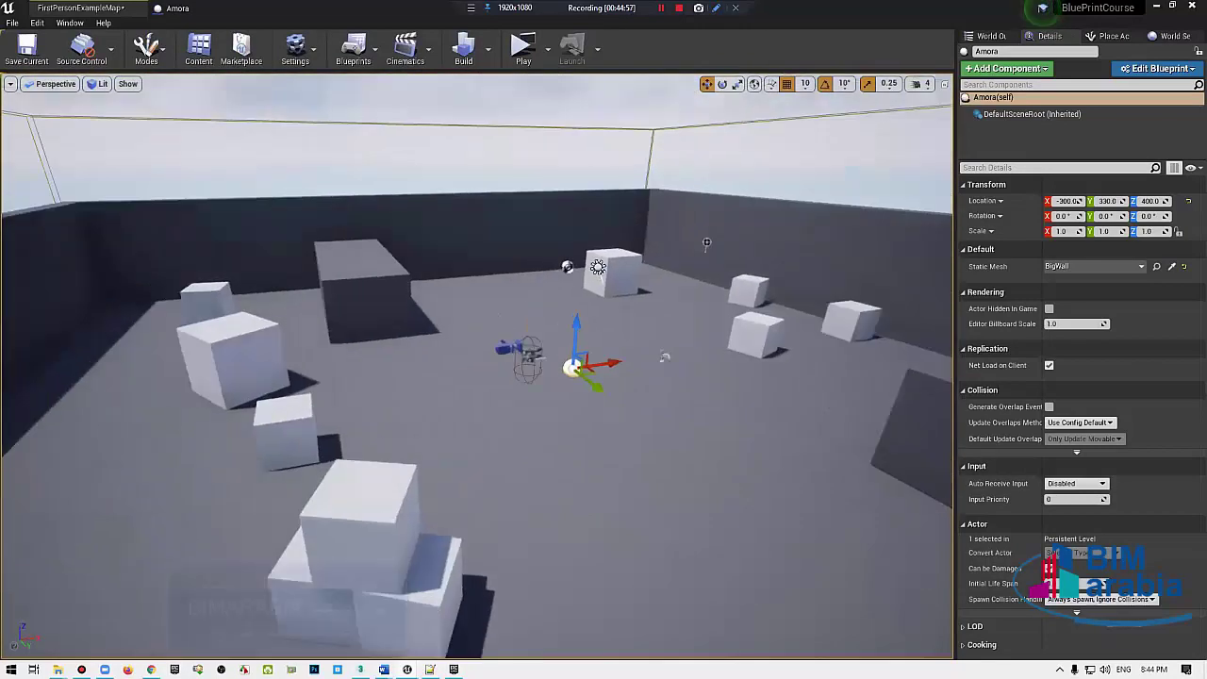
right_drag(706, 243, 288, 135)
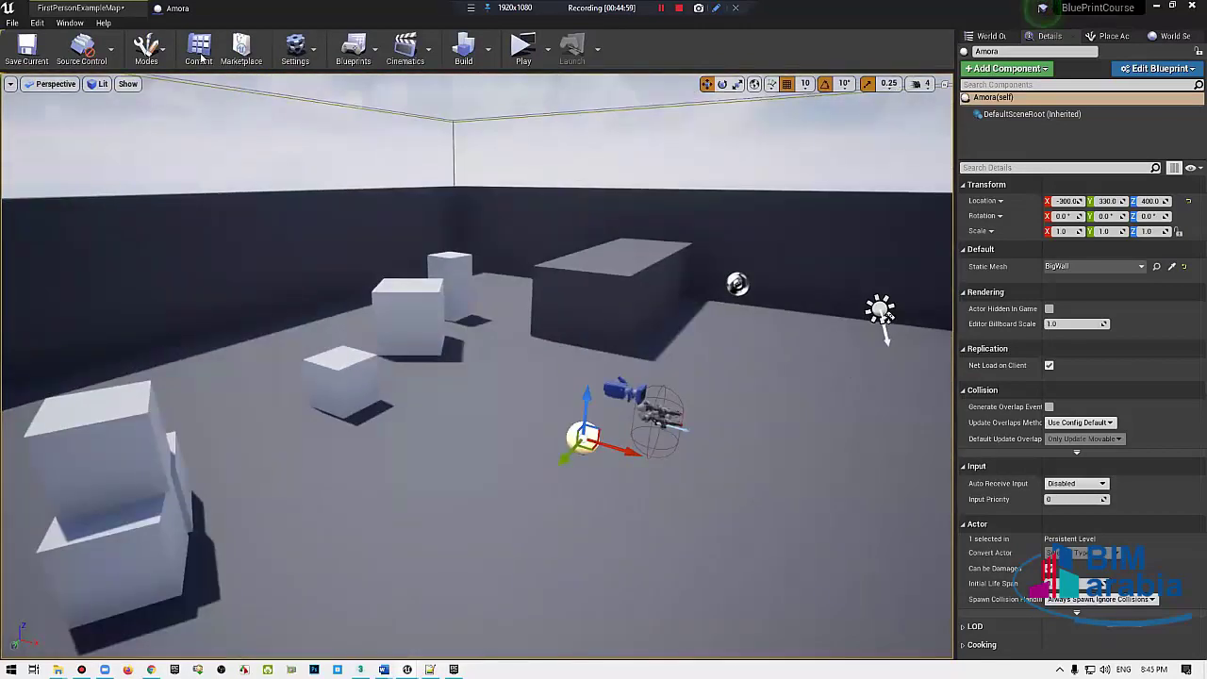
click(200, 52)
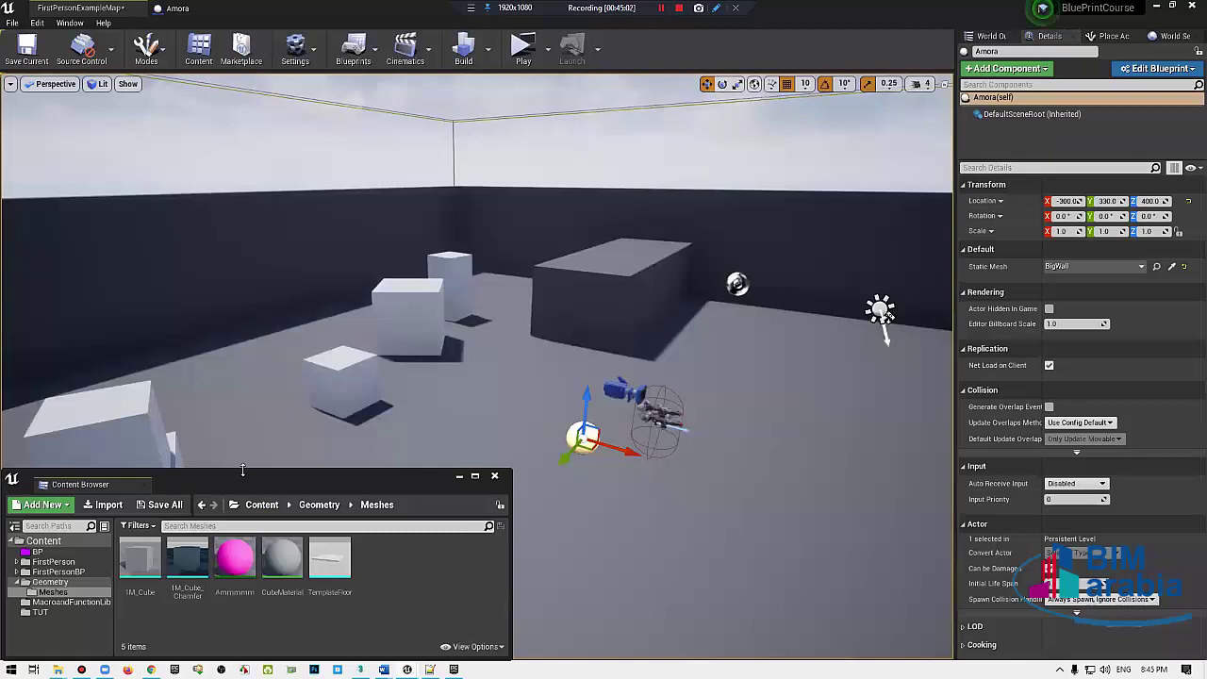
drag(243, 470, 243, 328)
click(47, 409)
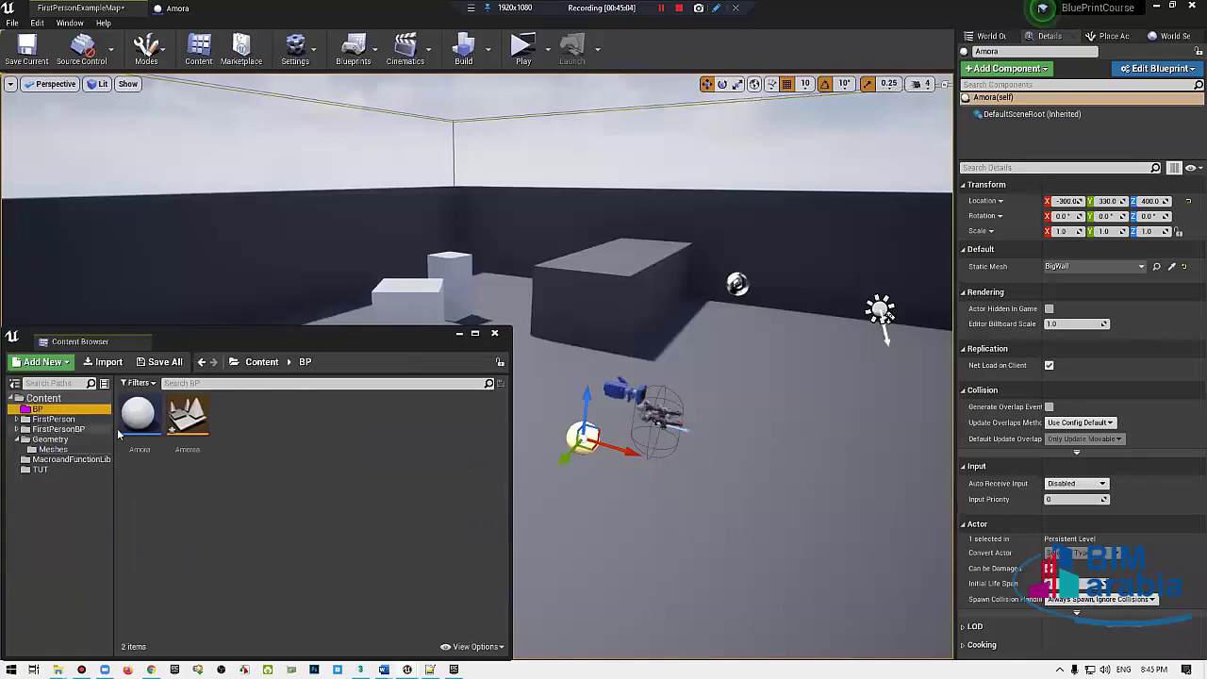
double_click(187, 420)
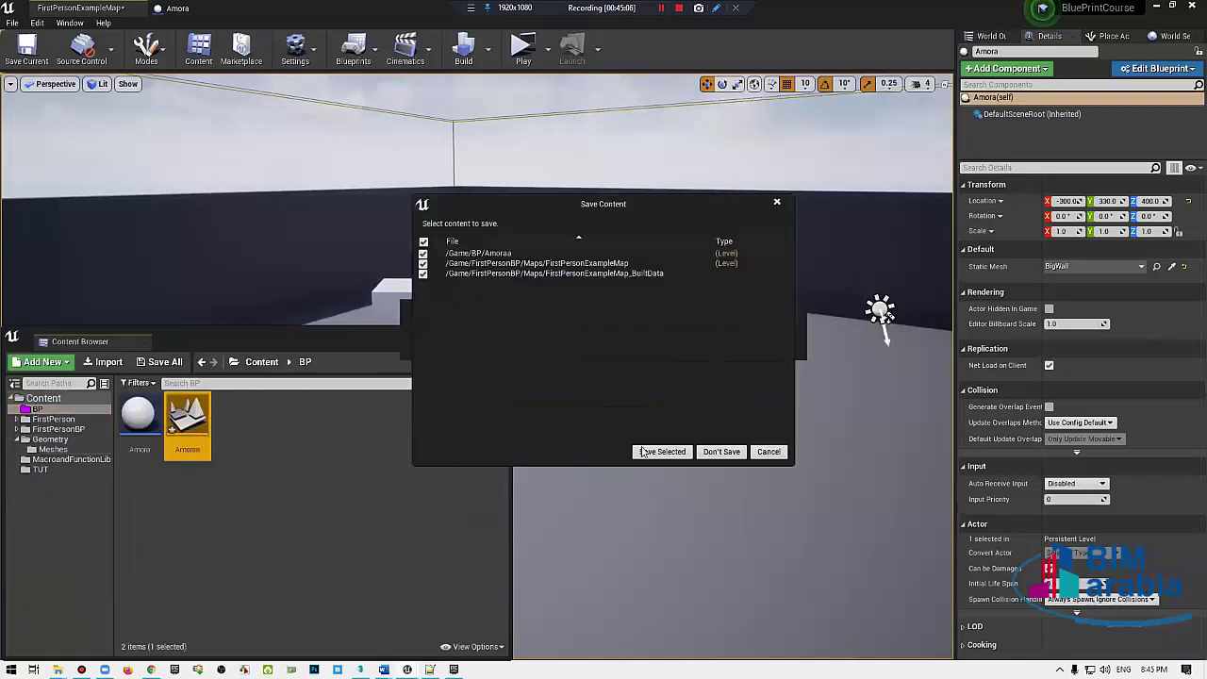
click(643, 451)
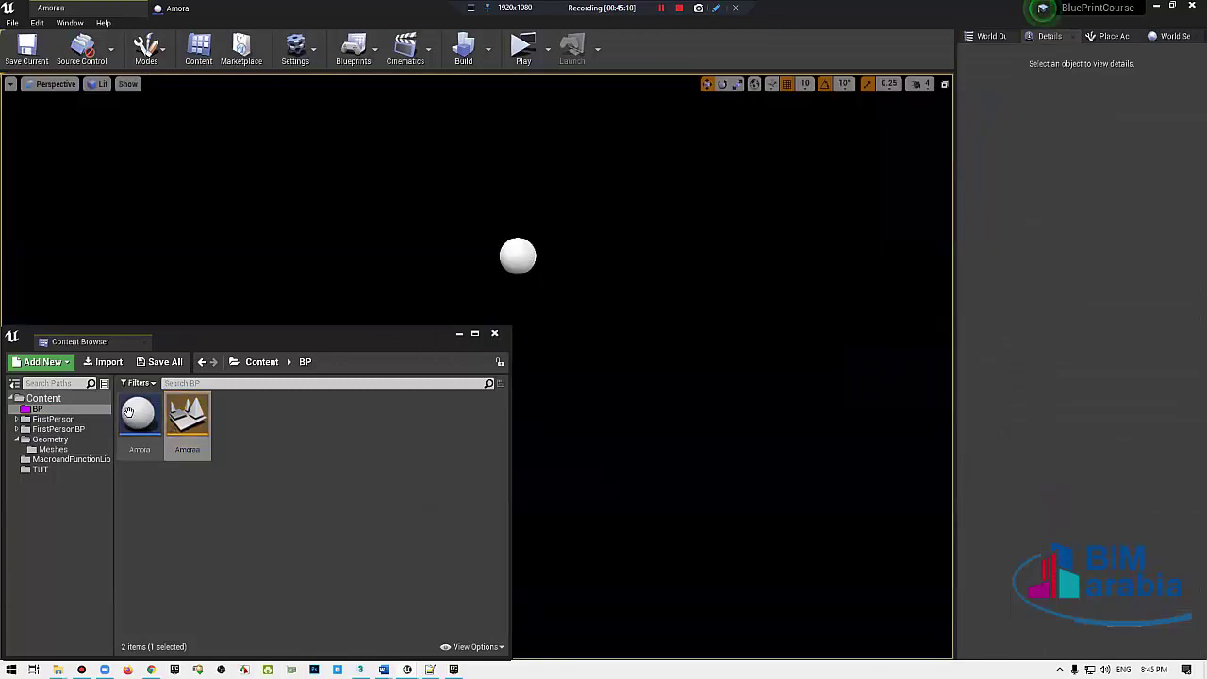
click(519, 255)
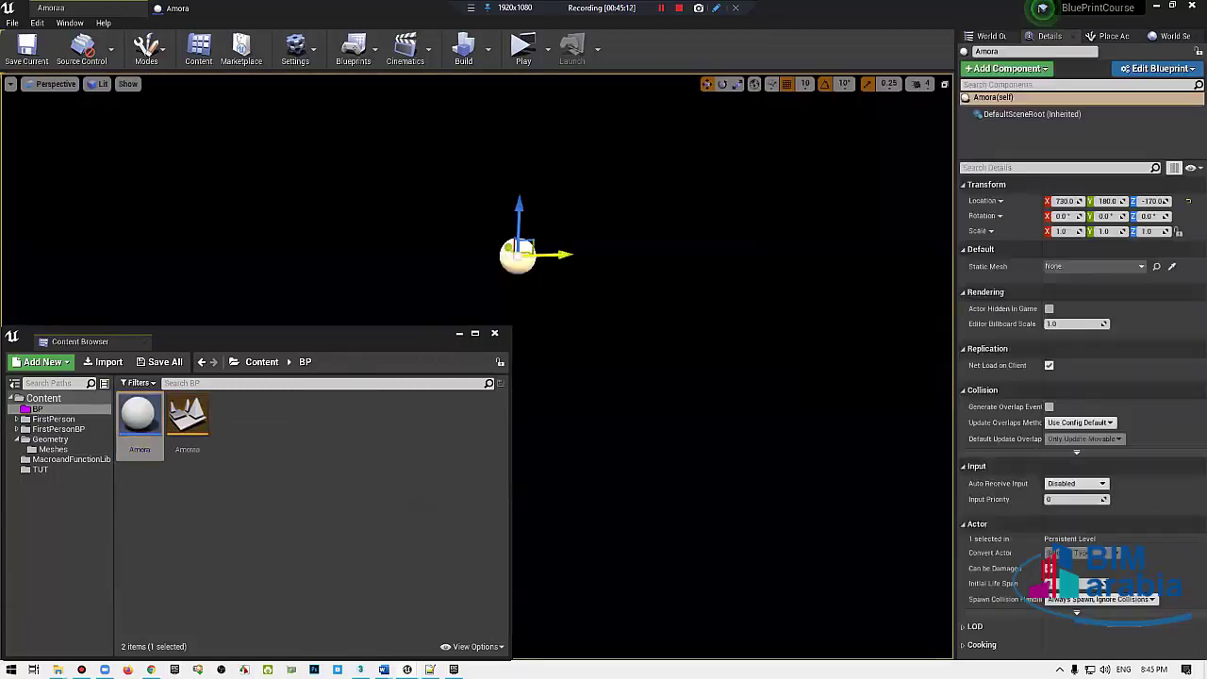
click(1080, 265)
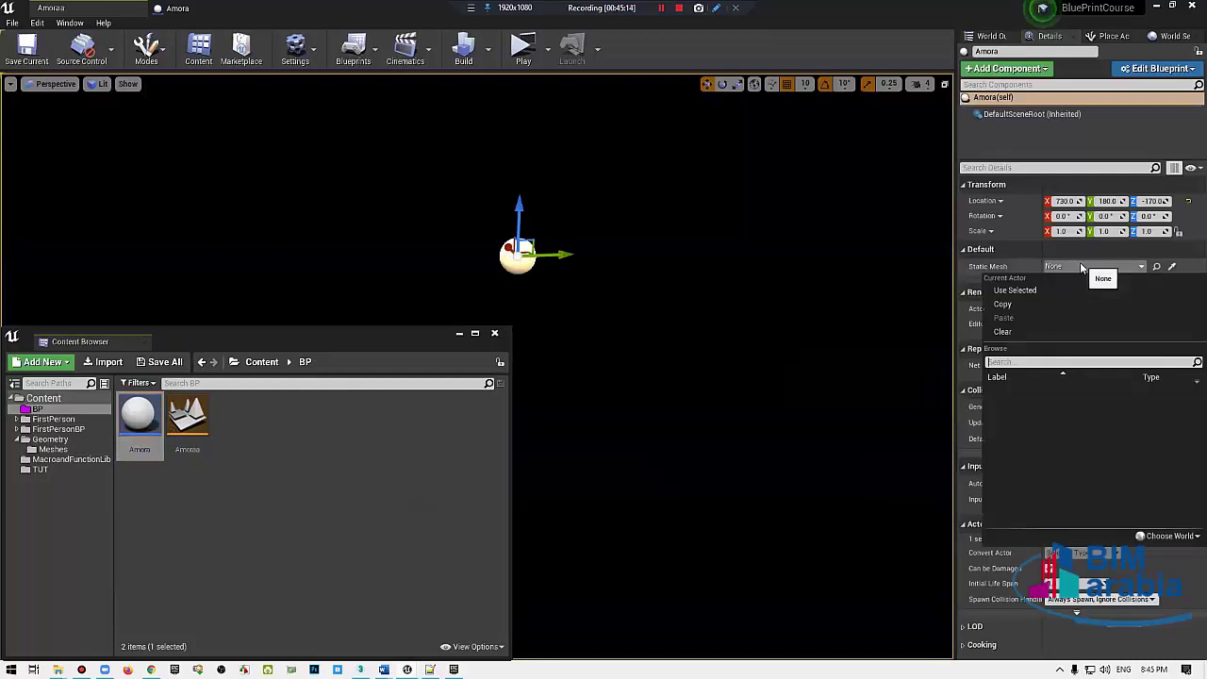
click(1080, 265)
click(1080, 265)
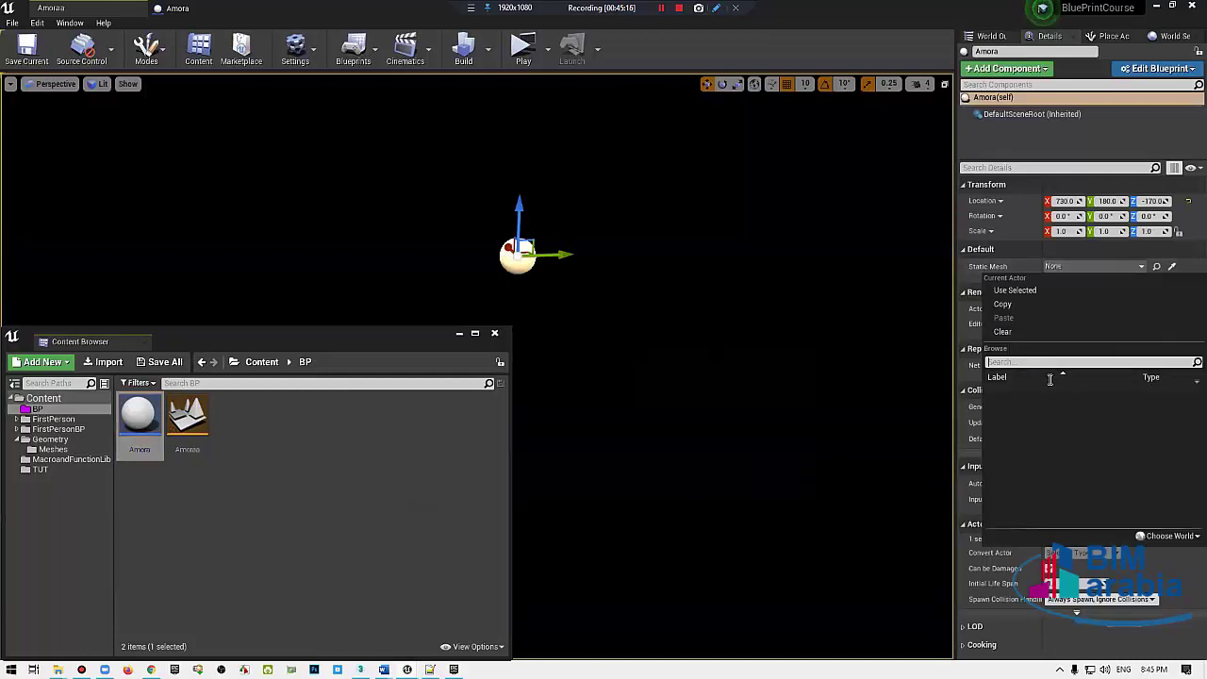
click(1076, 266)
click(1077, 266)
click(1076, 266)
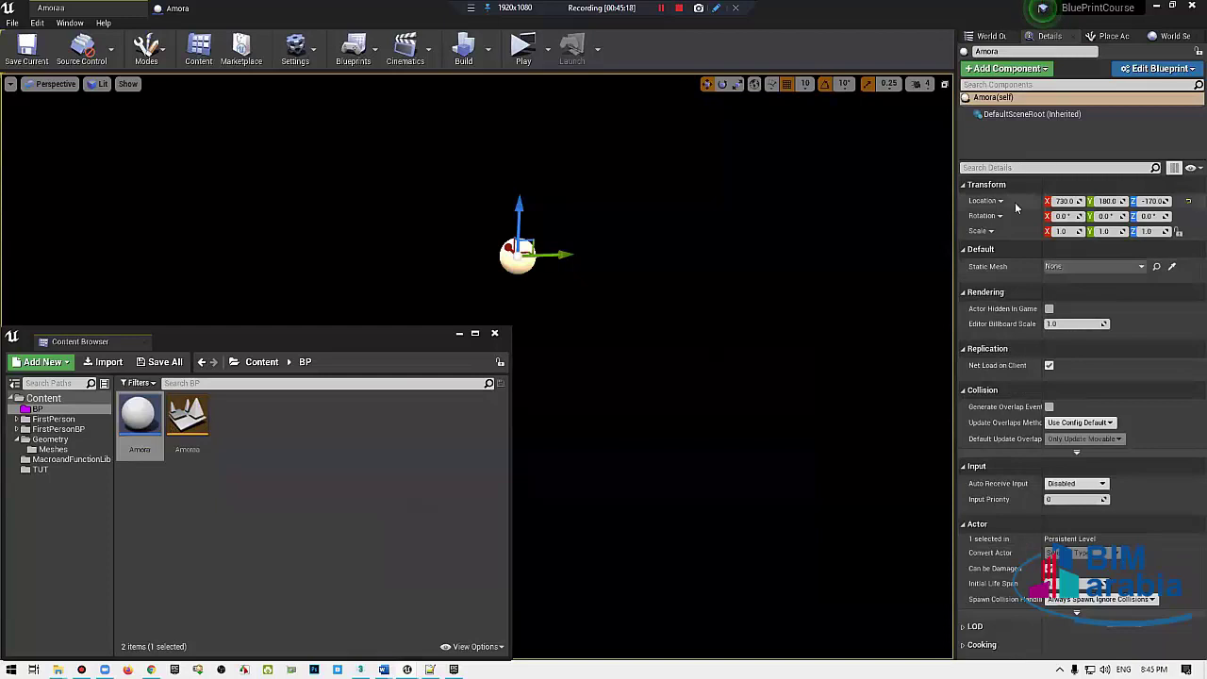
click(1073, 260)
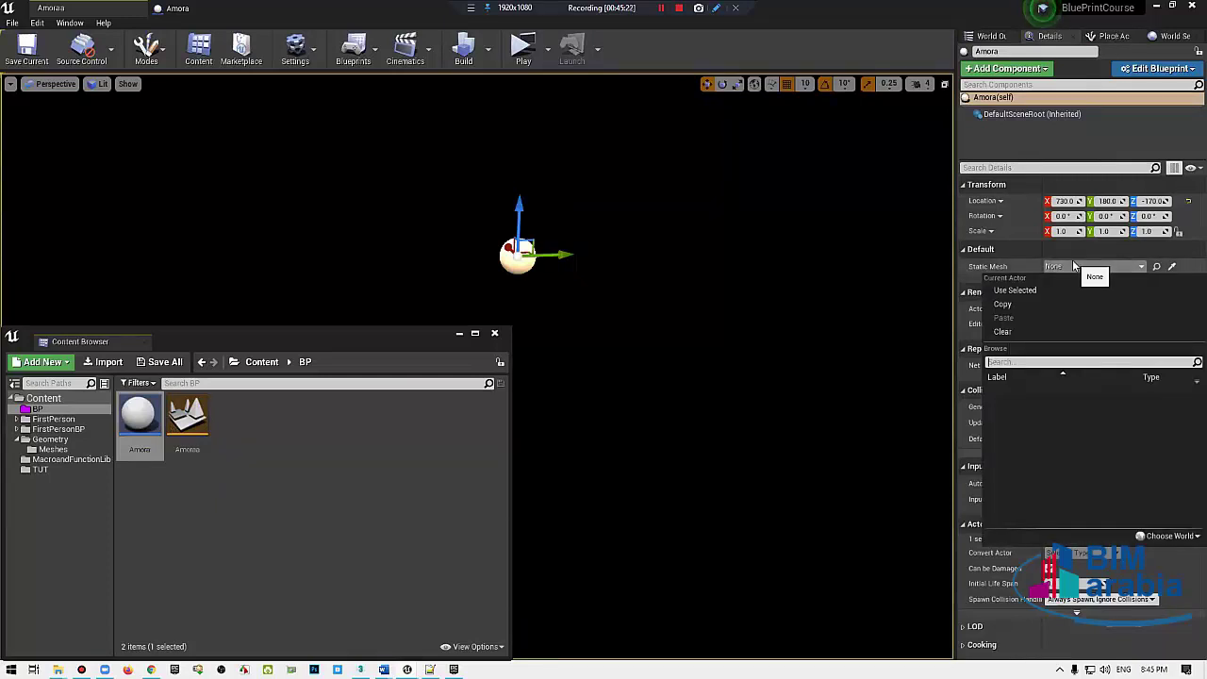
click(1072, 260)
click(1073, 259)
click(1073, 260)
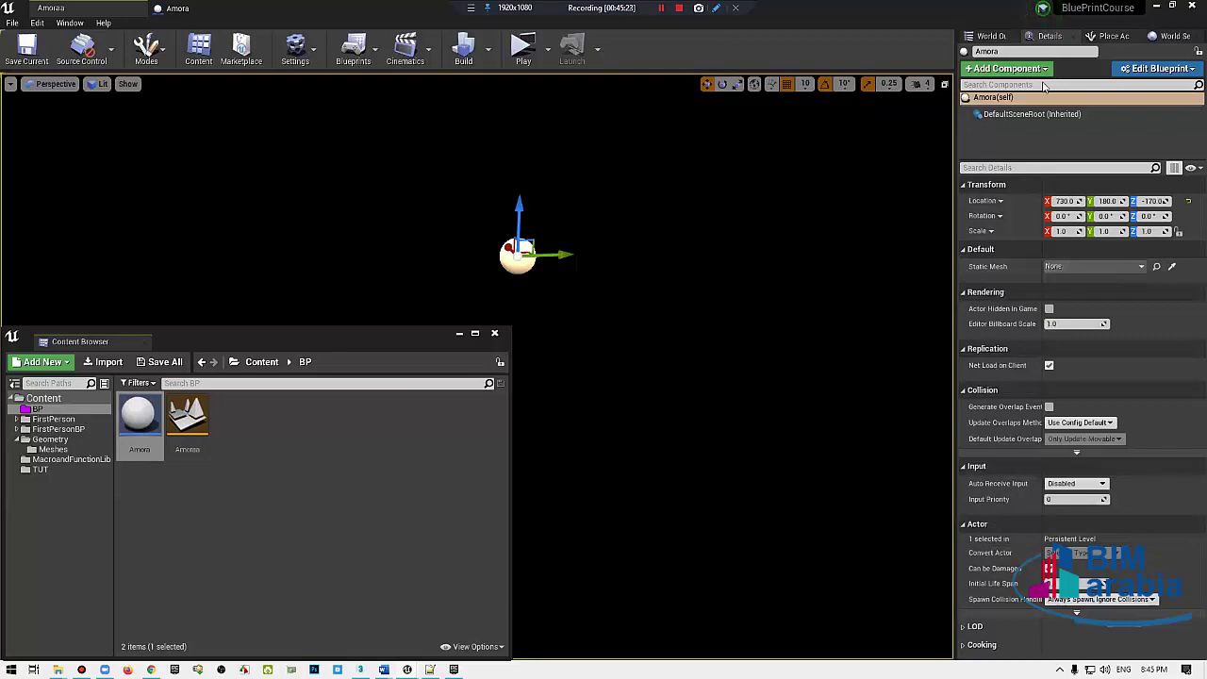
click(1100, 36)
Step: Drop a Cube into the level, frame it, and add a Directional Light
right_drag(809, 233, 524, 275)
drag(591, 280, 593, 272)
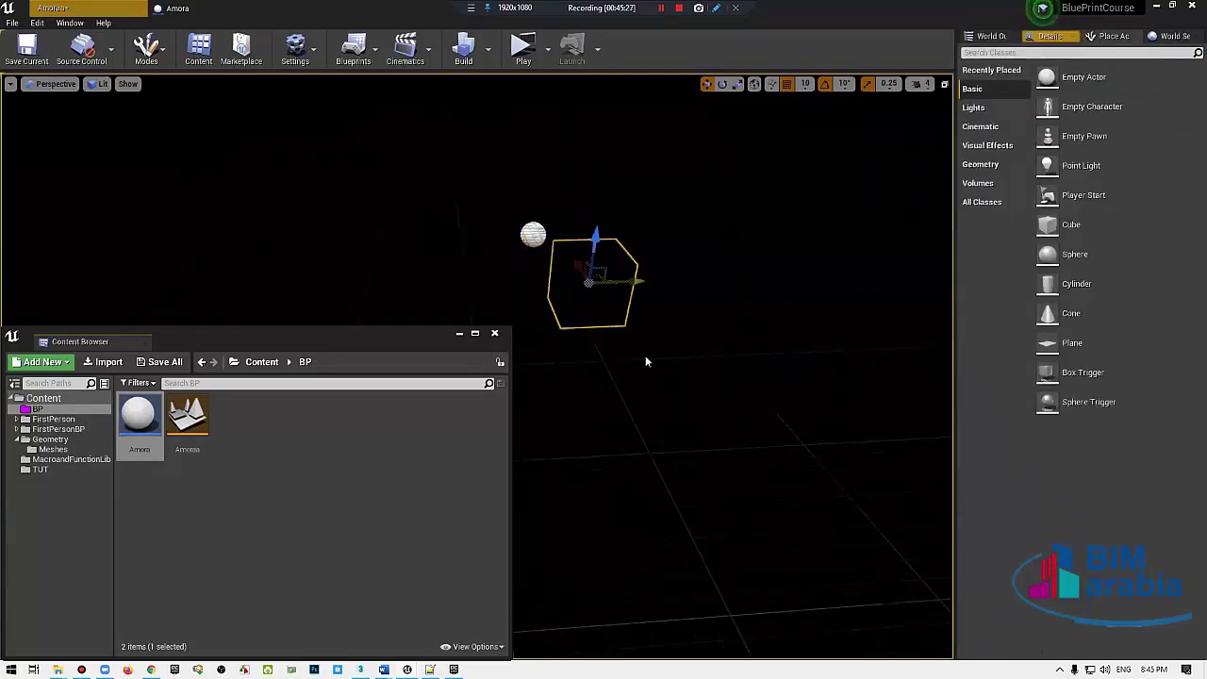
key(f)
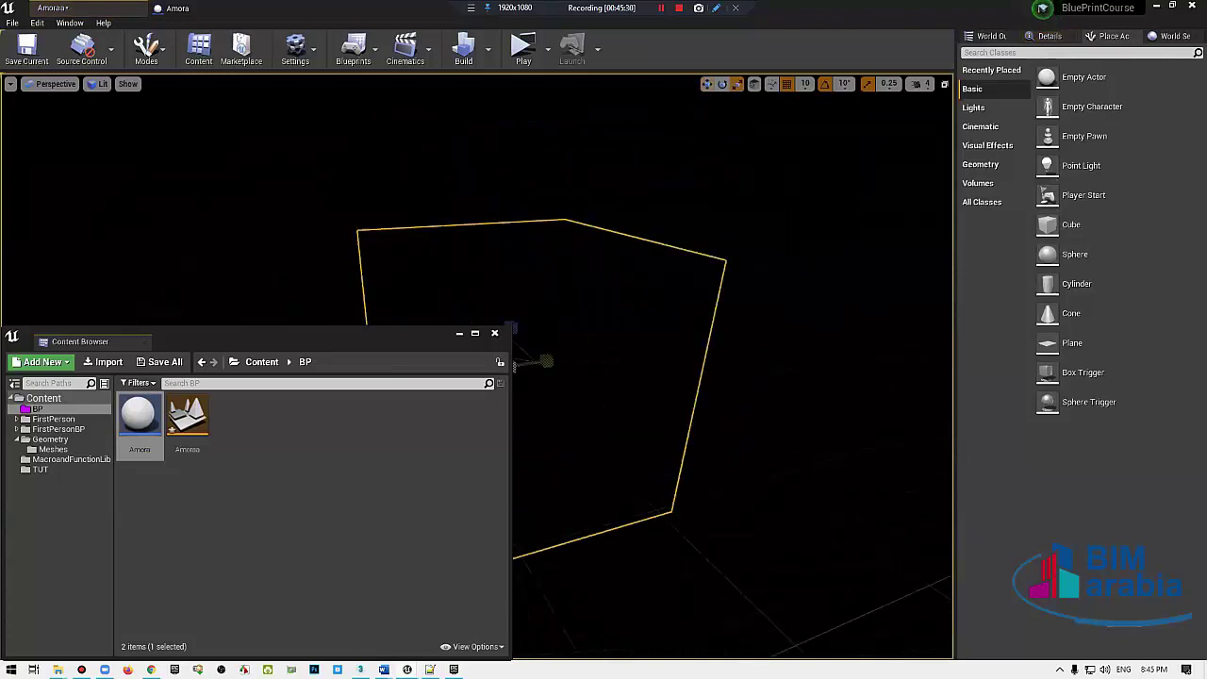
click(981, 107)
mouse_move(1075, 106)
mouse_down()
mouse_move(829, 420)
mouse_move(887, 219)
mouse_up()
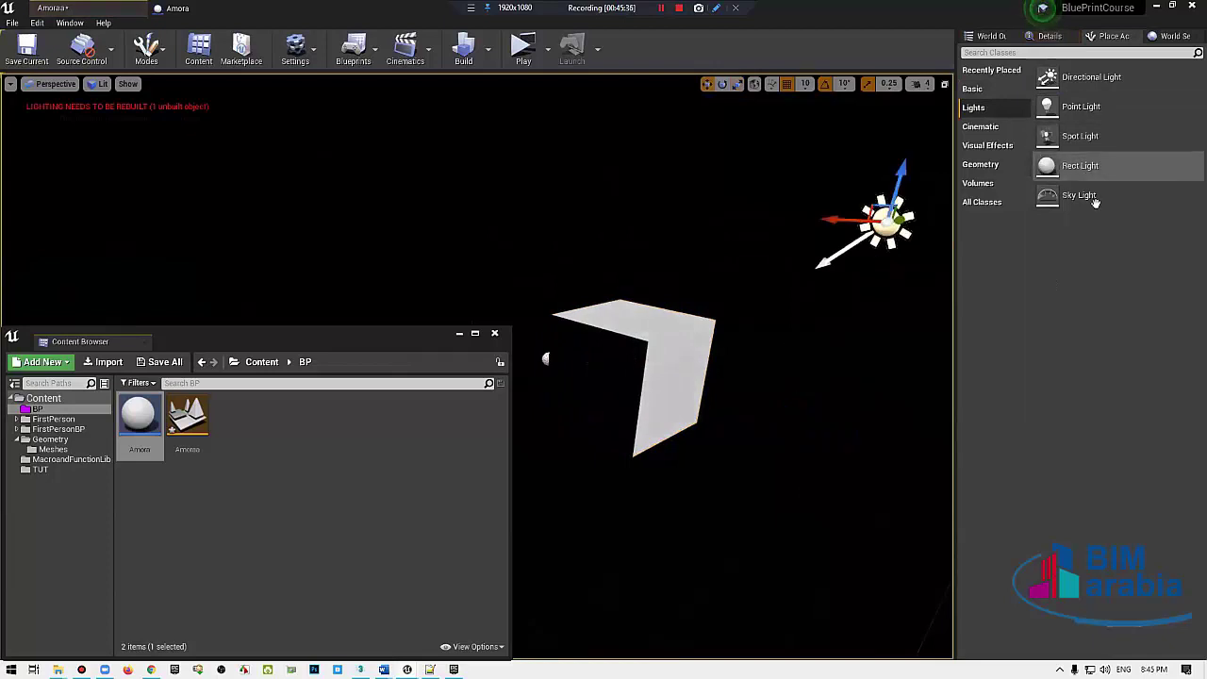
Step: Add a Sky Light with Intensity 10, then delete it again
drag(1075, 195, 776, 500)
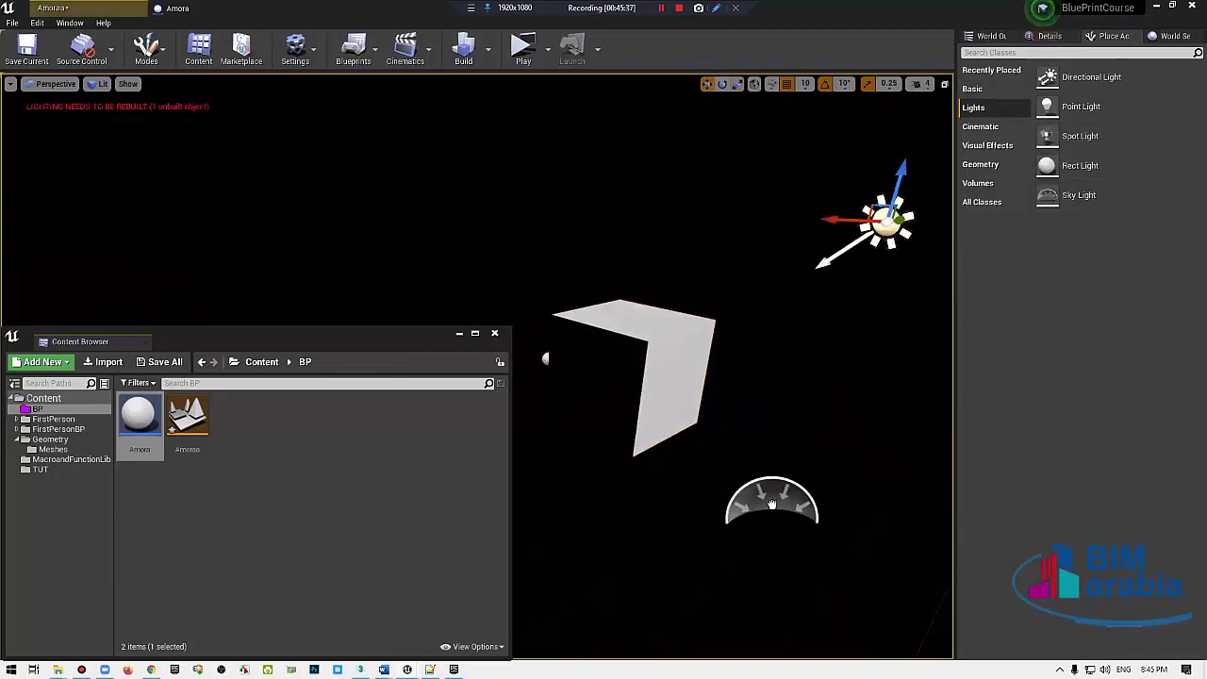
click(1047, 36)
text(10)
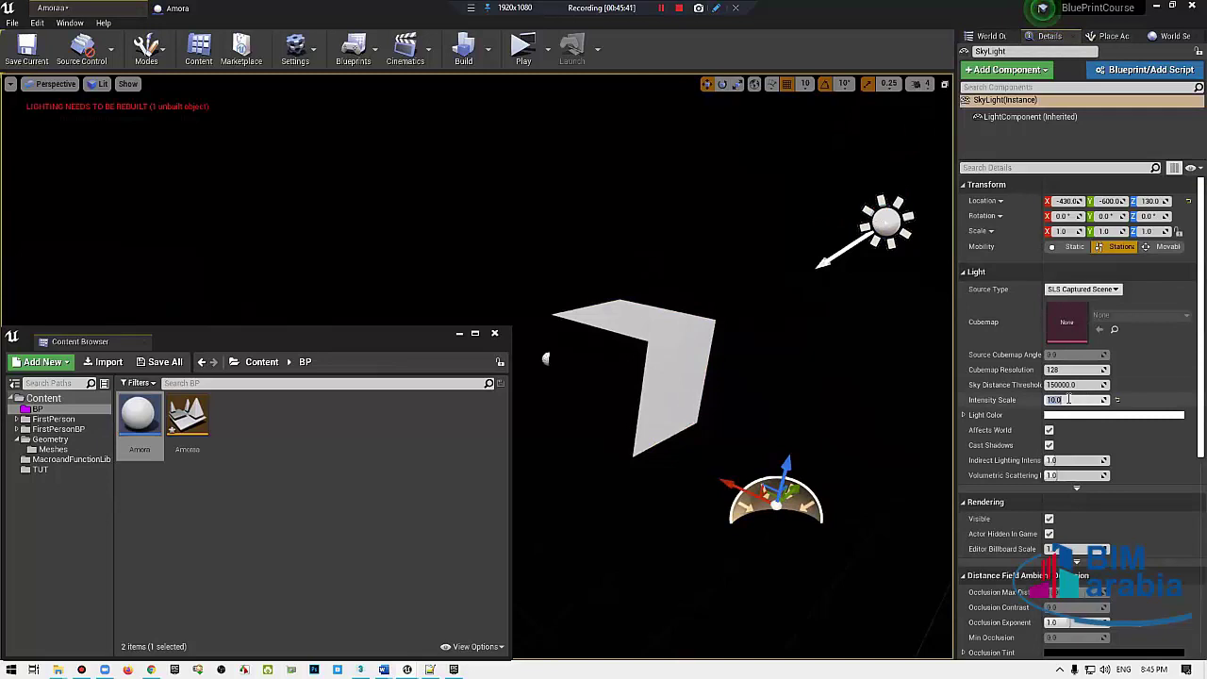
key(Return)
right_drag(749, 421, 749, 422)
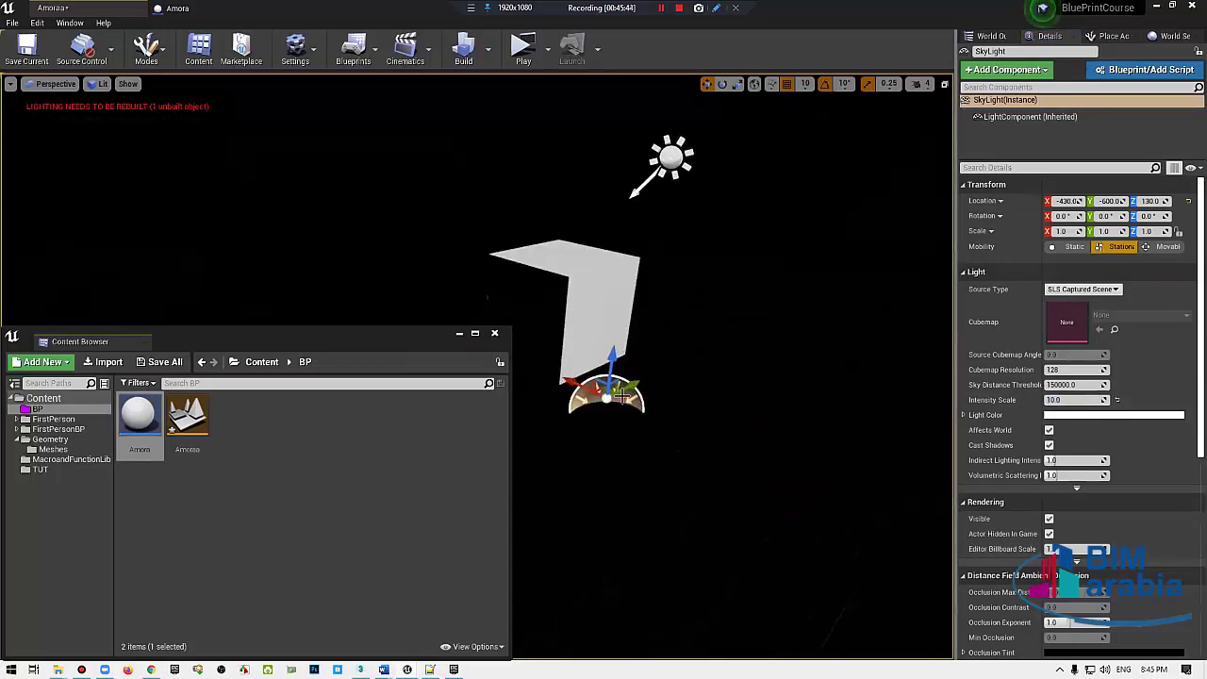
key(Delete)
right_drag(670, 393, 670, 394)
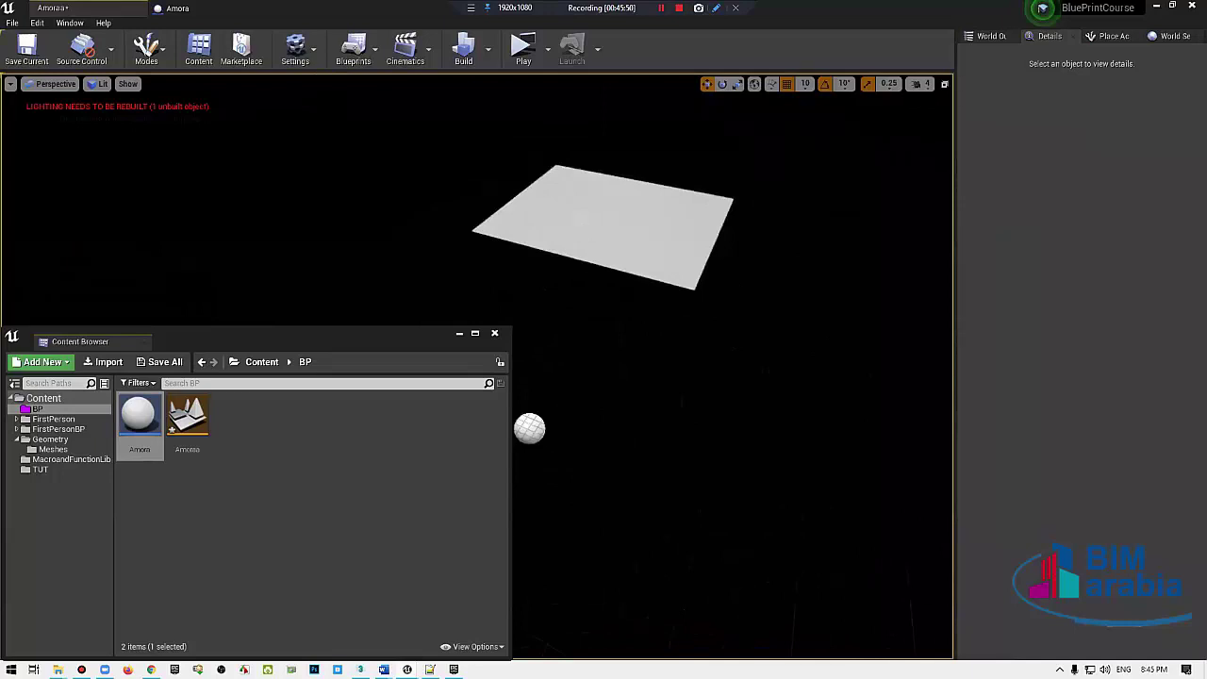
Step: Select Amora and move it to X -150 beside the cube
right_drag(828, 291, 828, 291)
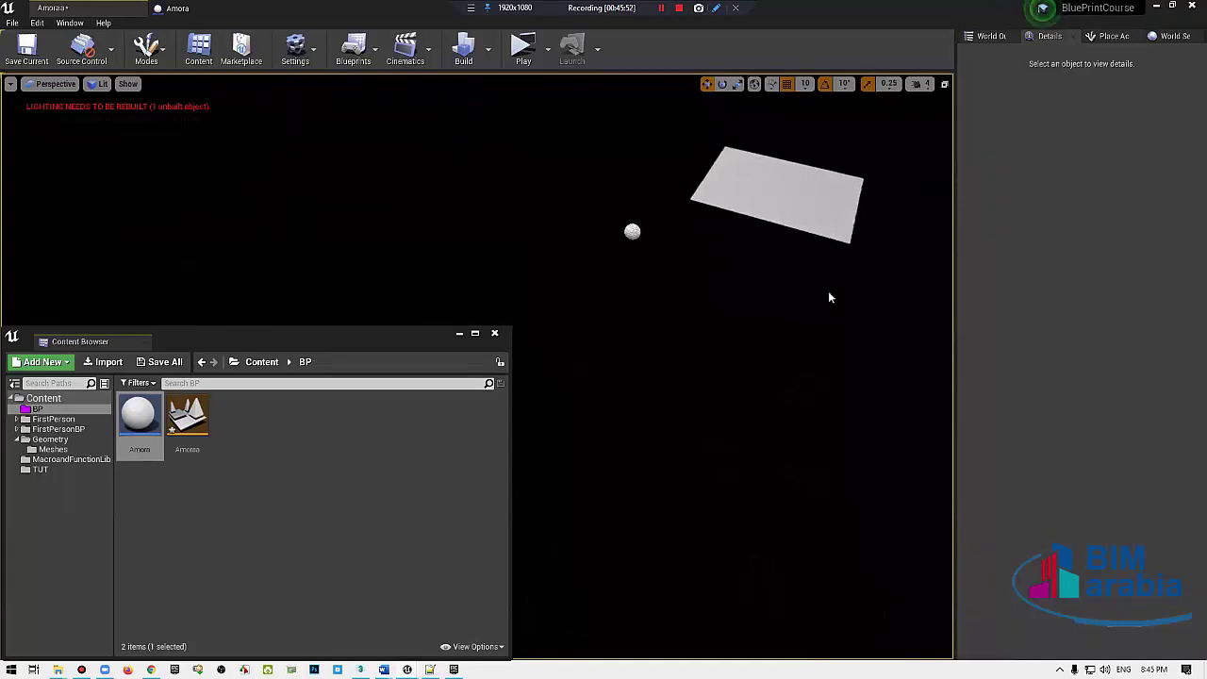
click(634, 230)
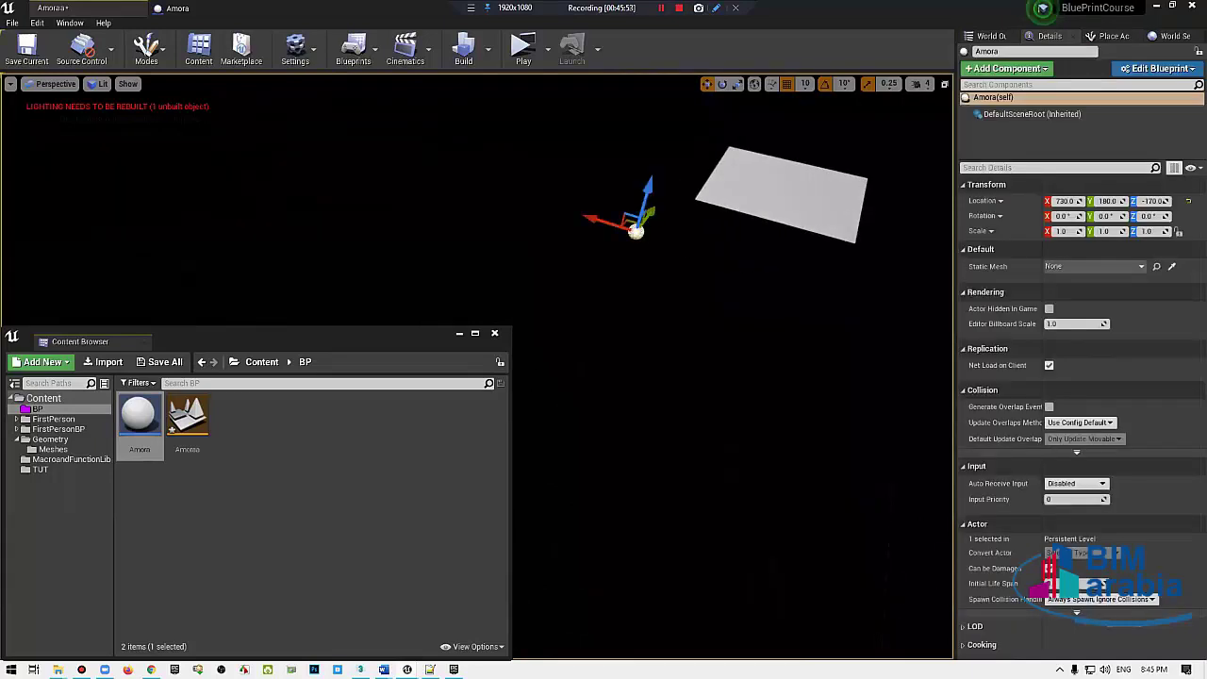
drag(634, 230, 797, 283)
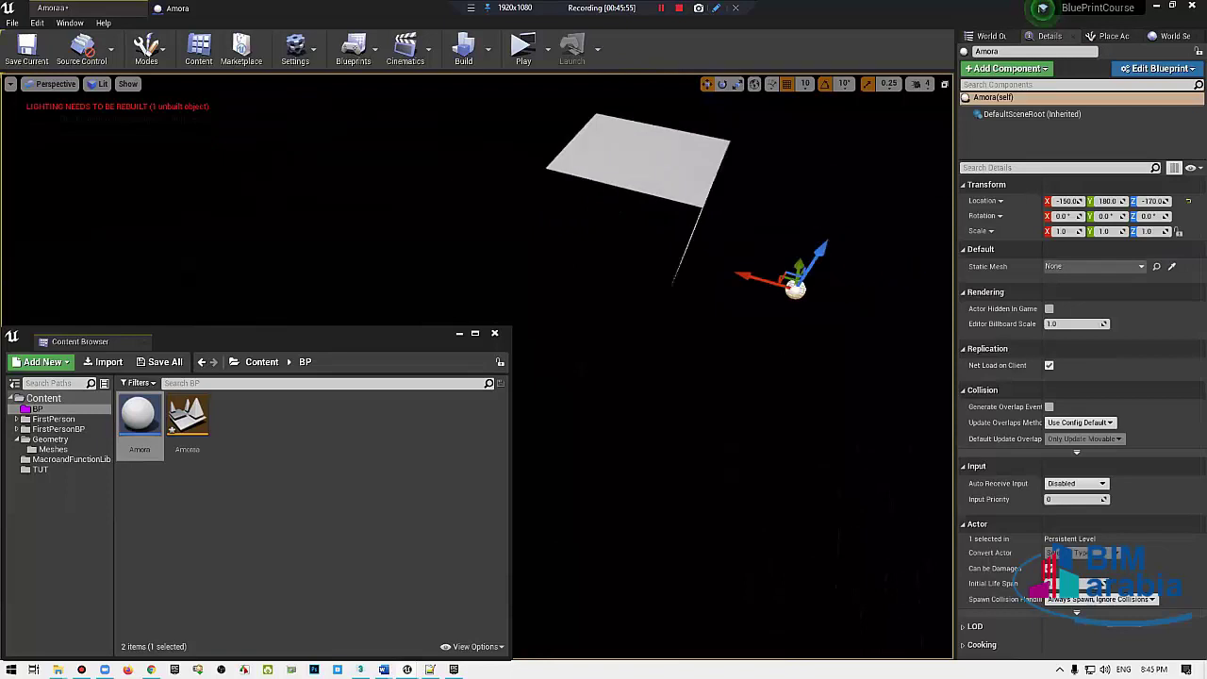
right_drag(797, 283, 797, 283)
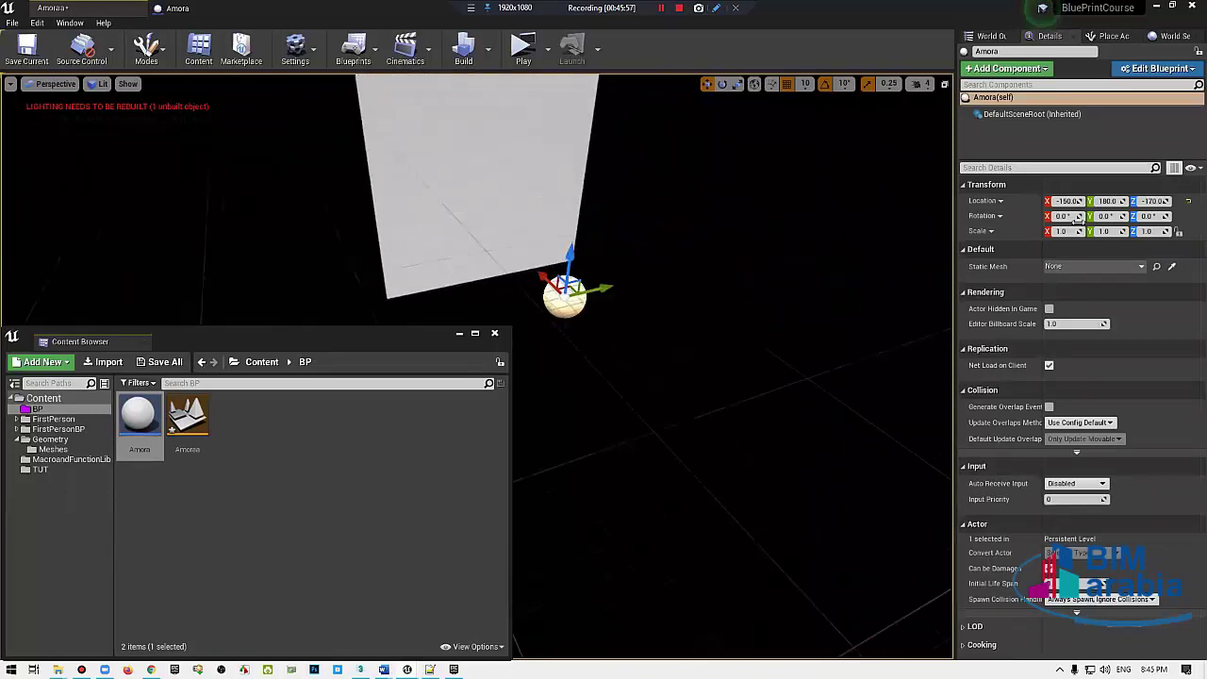
Step: Set Amora's Static Mesh reference to the Cube actor and close the Content Browser
click(1085, 265)
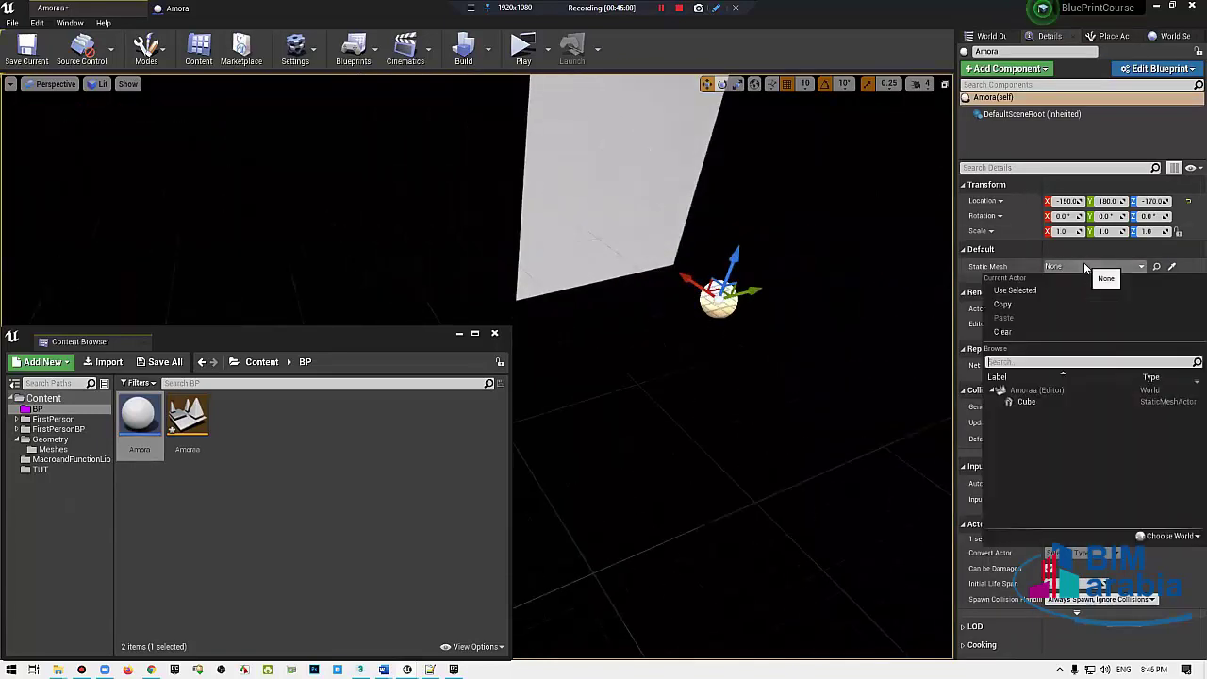
click(1085, 265)
click(1085, 265)
click(1085, 265)
click(1085, 265)
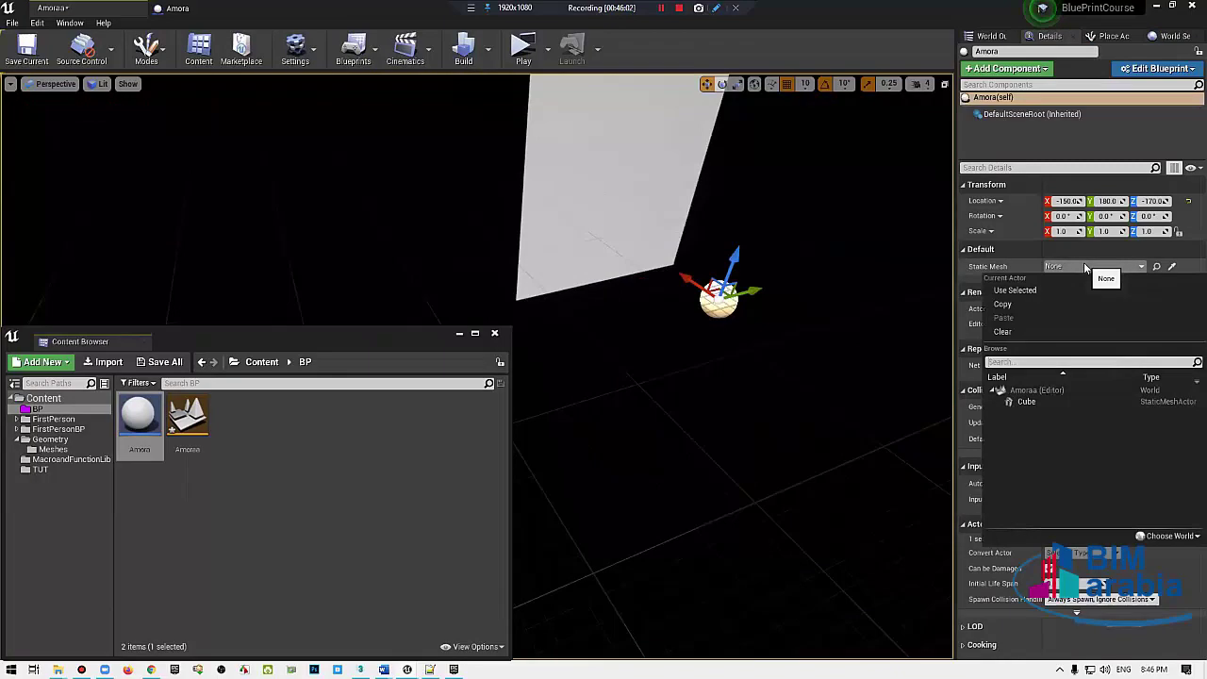
click(1024, 404)
right_drag(798, 373, 798, 374)
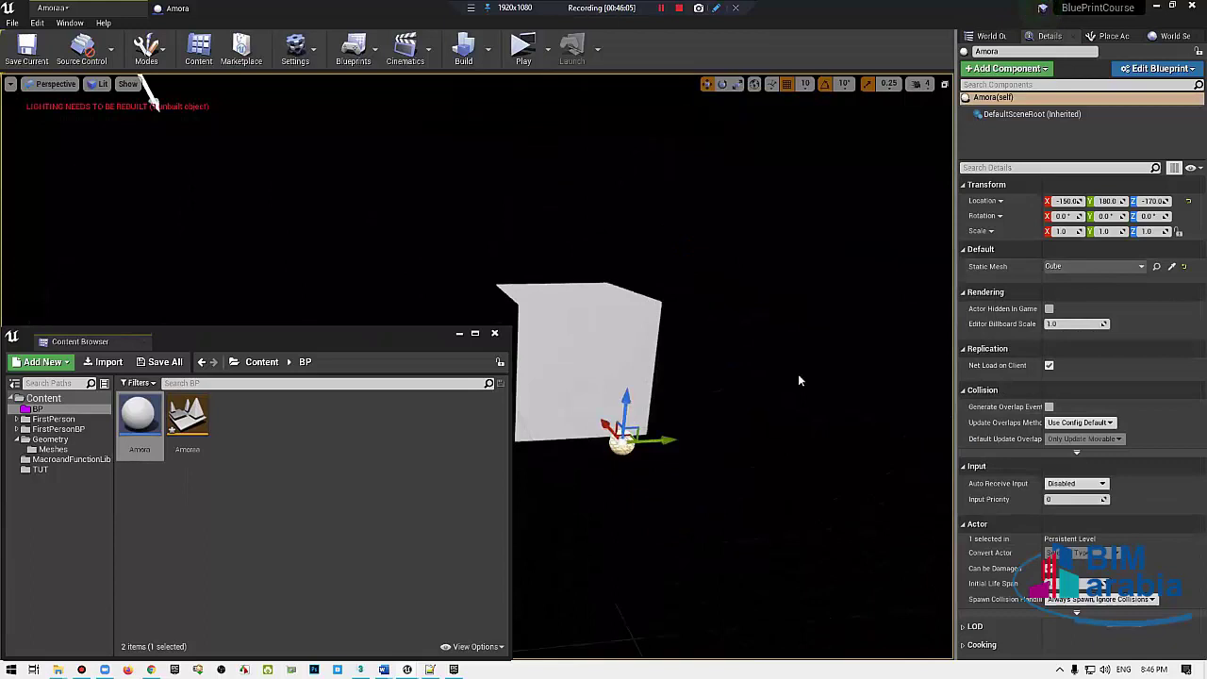
click(497, 337)
Step: Run a quick Play preview, exit it, then show the World Outliner and World Settings
mouse_move(751, 331)
right_down()
mouse_move(385, 393)
mouse_move(354, 324)
right_up()
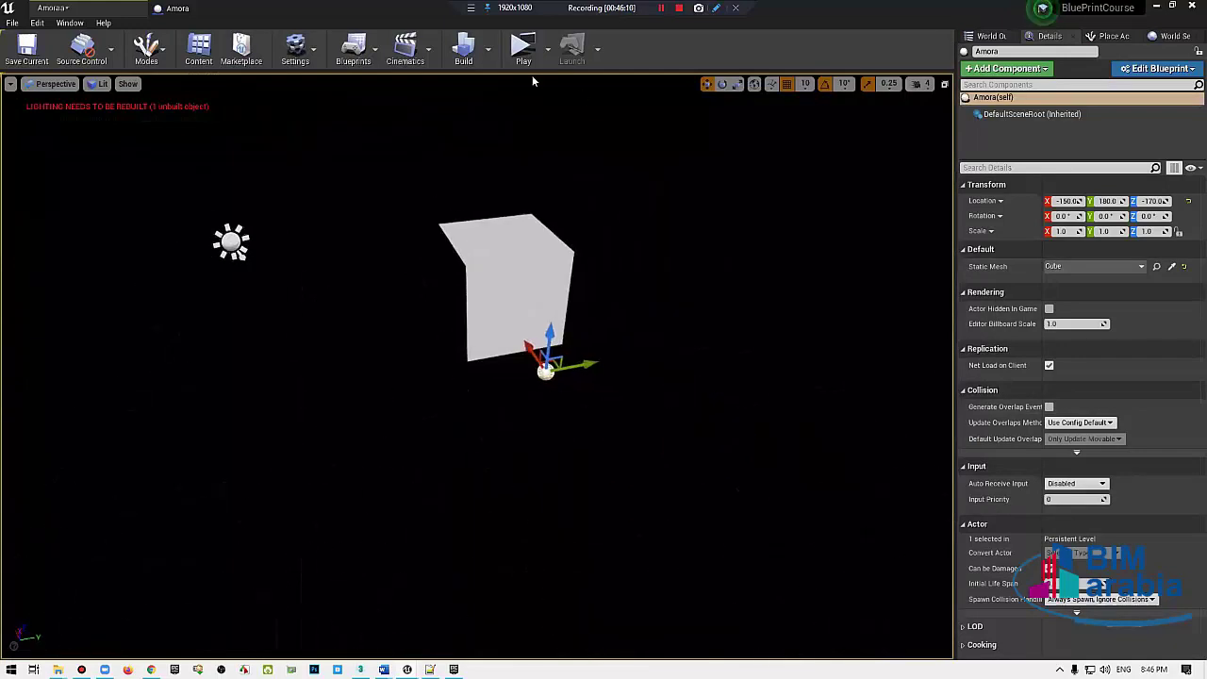
click(523, 50)
key(Escape)
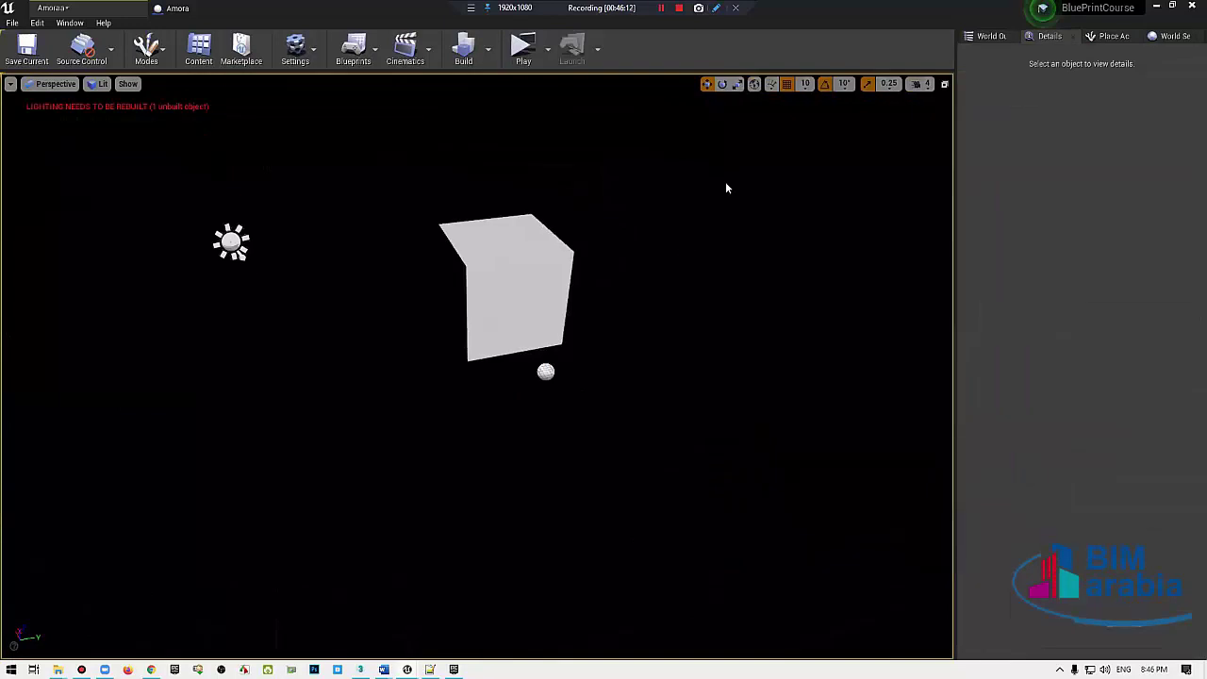
right_drag(649, 343, 651, 340)
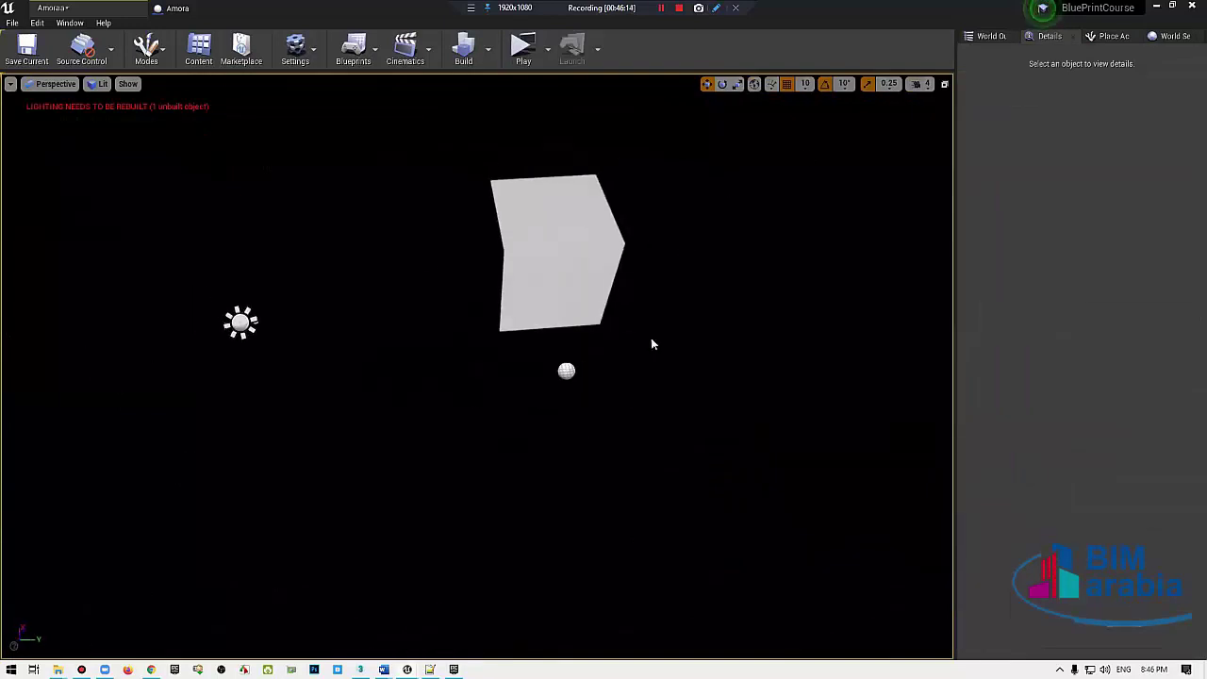
click(986, 36)
click(1170, 36)
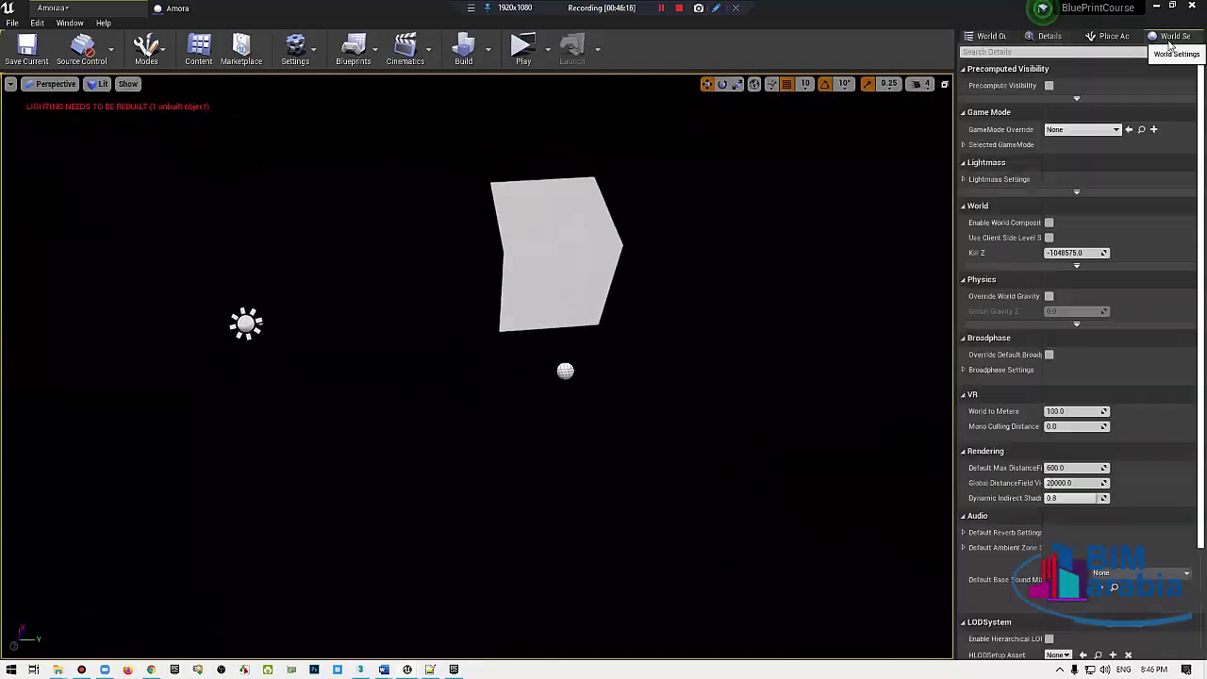
Step: Drag a Plane actor from the Place Actors list into the level below the cube
click(1111, 36)
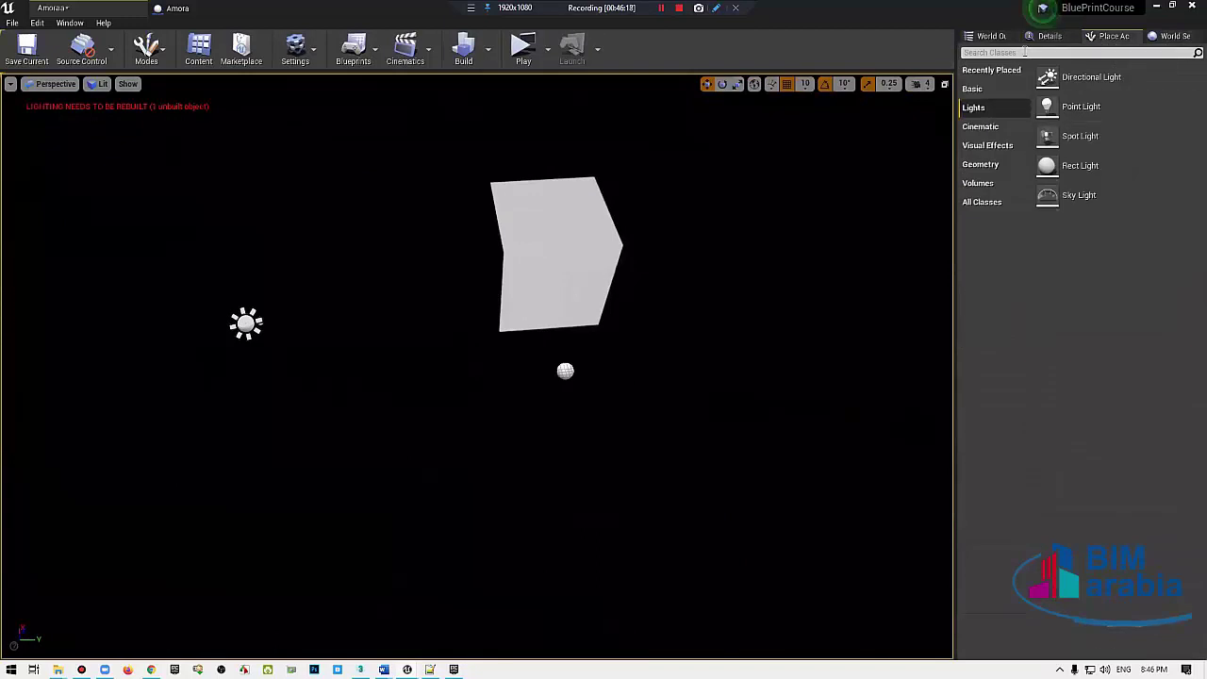
text(floo)
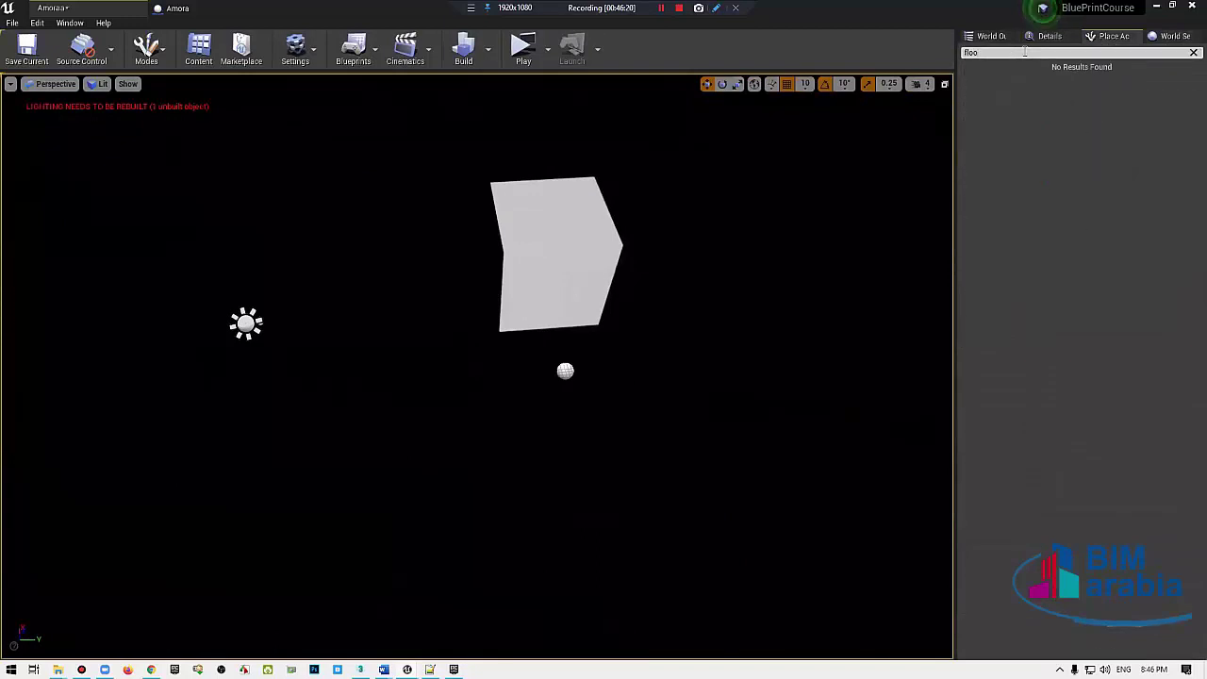
key(BackSpace)
key(BackSpace)
key(BackSpace)
key(BackSpace)
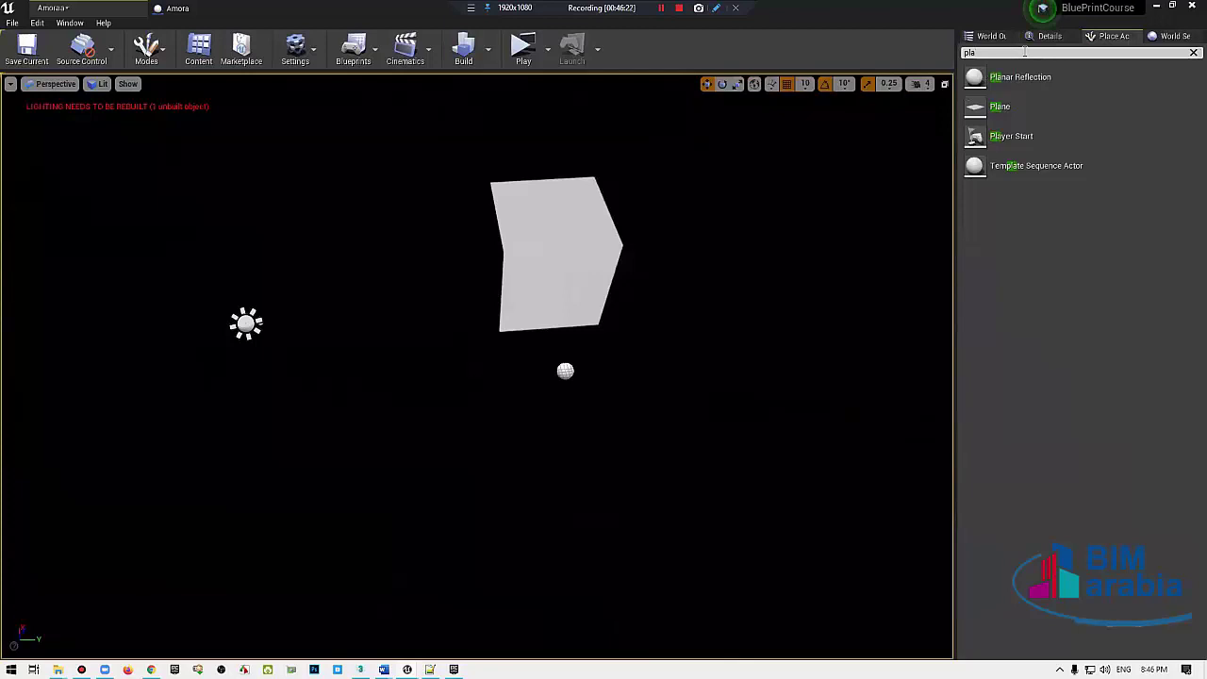
drag(1000, 107, 544, 377)
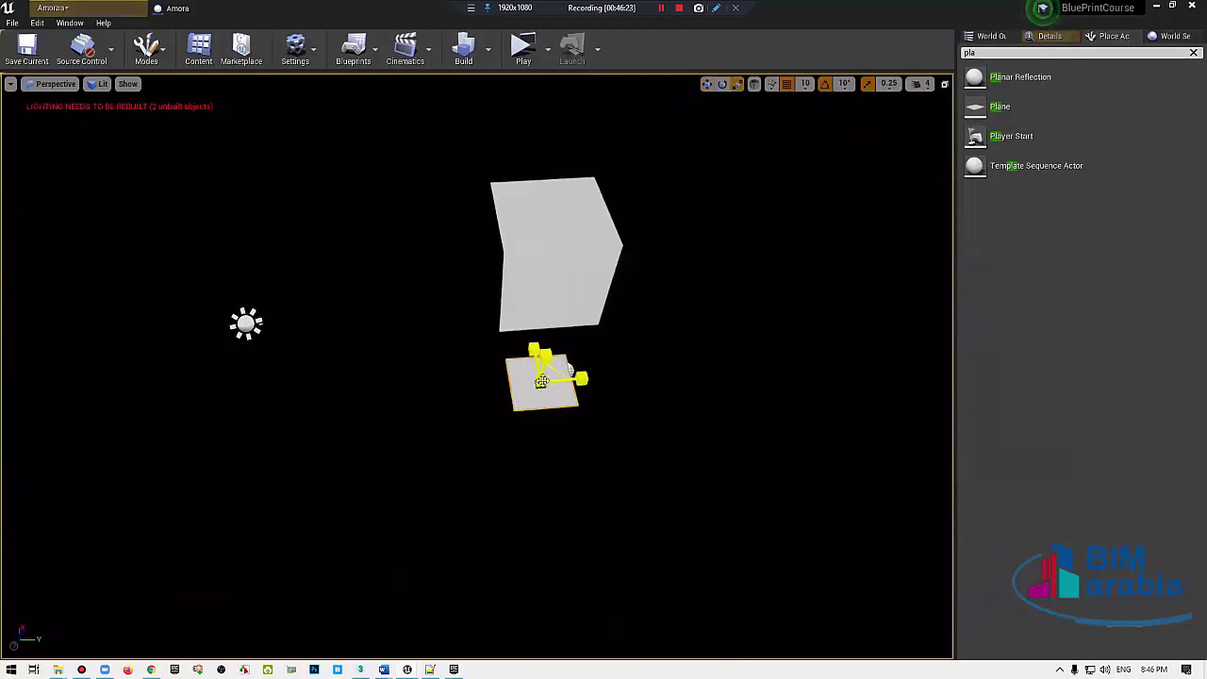
Step: Lower the plane along its Z axis to form a floor beneath the wall and Amora
scroll(542, 380, up, 3)
scroll(541, 380, up, 3)
mouse_move(542, 380)
right_down()
mouse_move(279, 503)
mouse_move(446, 204)
right_up()
scroll(279, 503, down, 5)
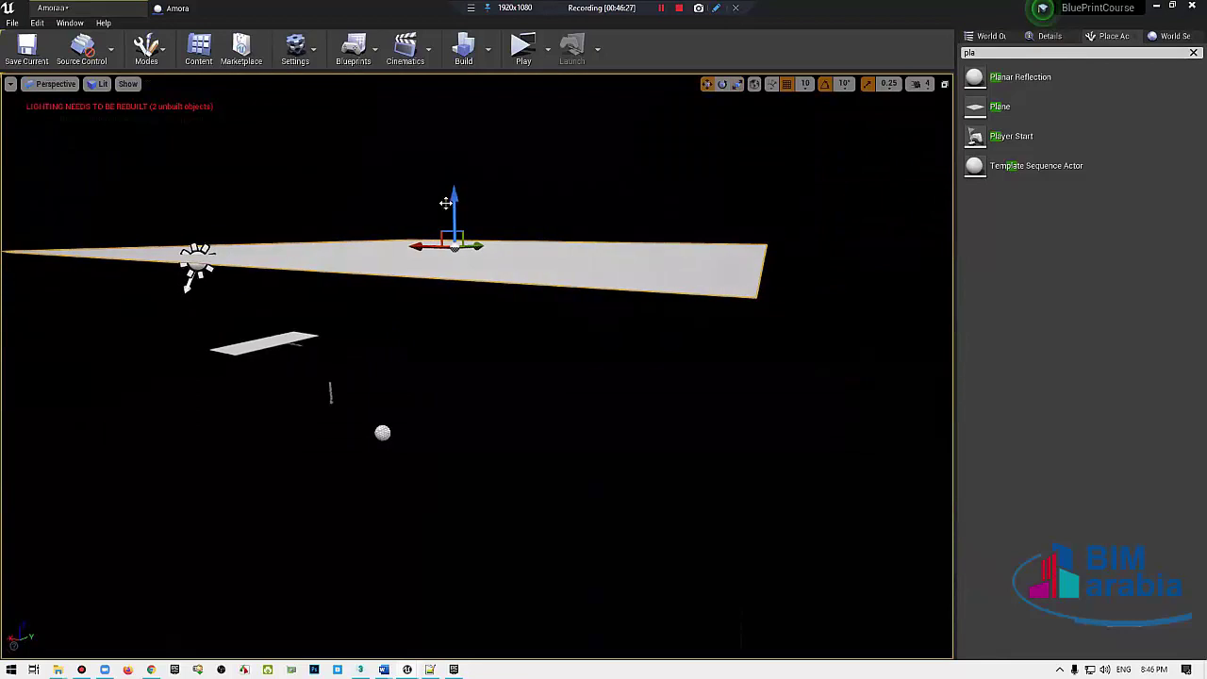
drag(447, 203, 446, 468)
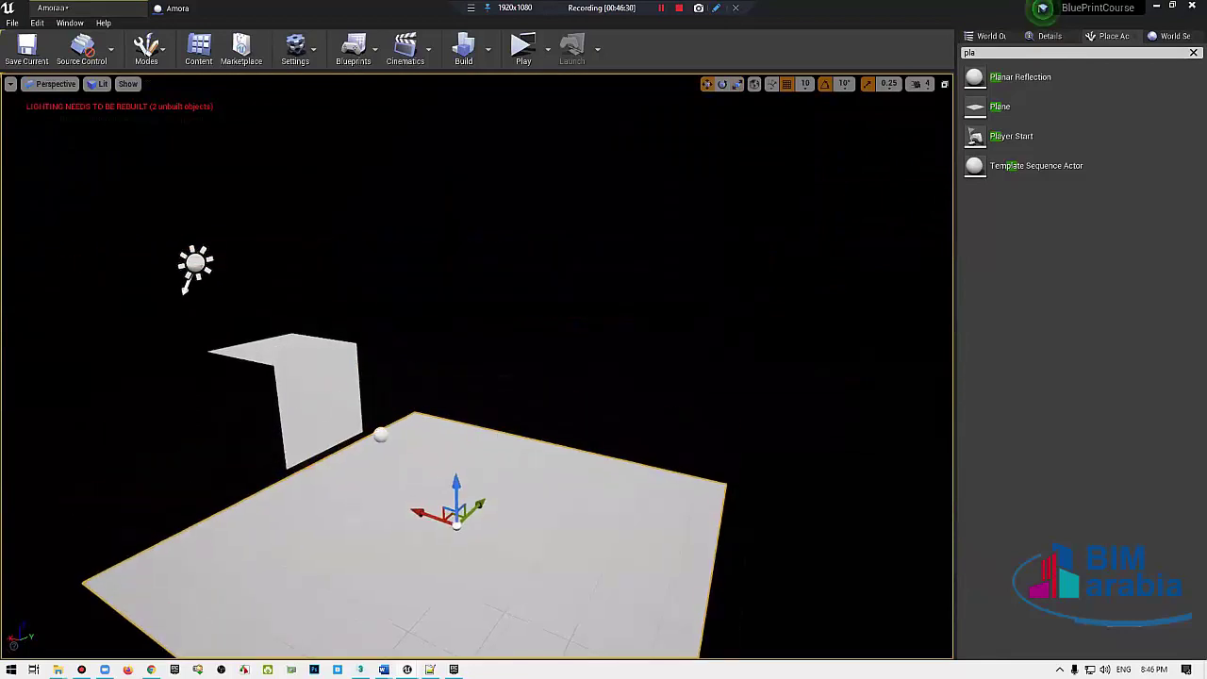
right_drag(512, 428, 541, 130)
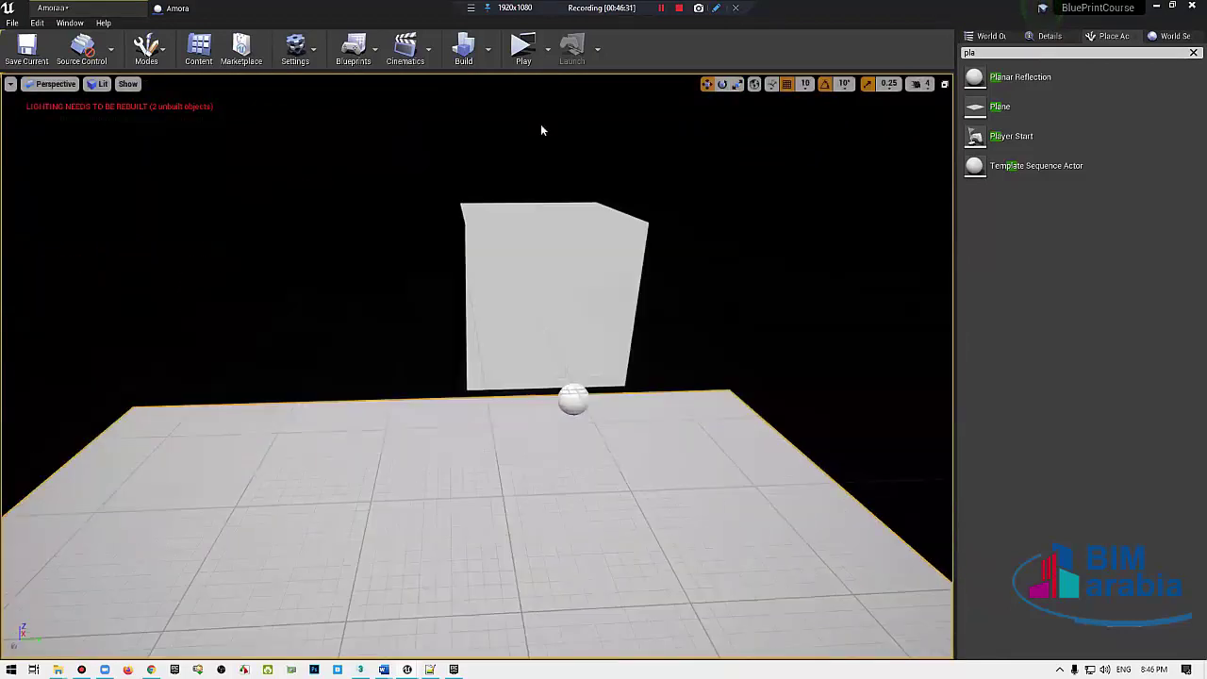
key(alt+p)
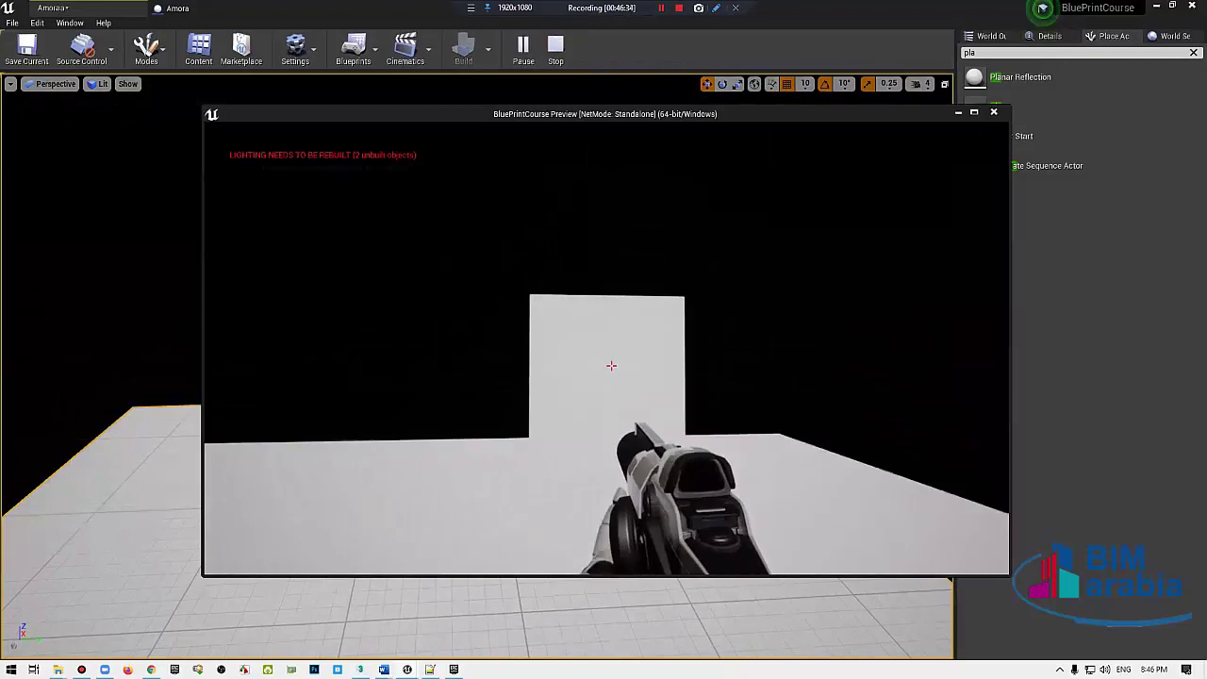
click(611, 366)
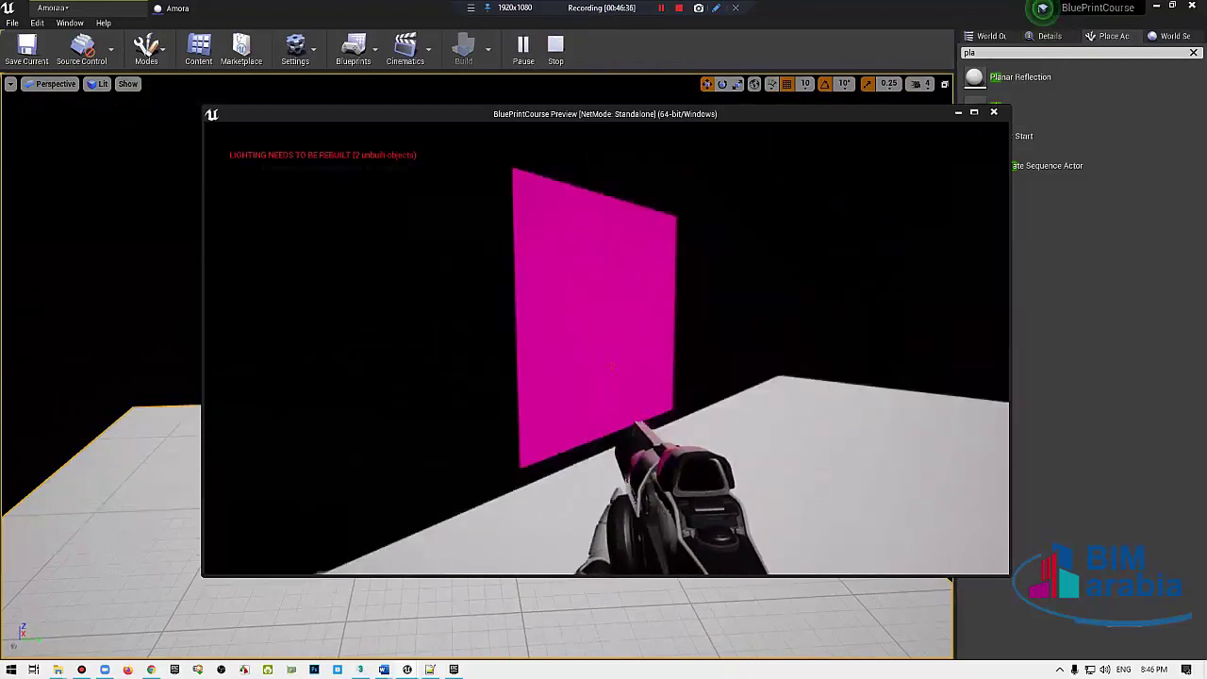
mouse_move(611, 366)
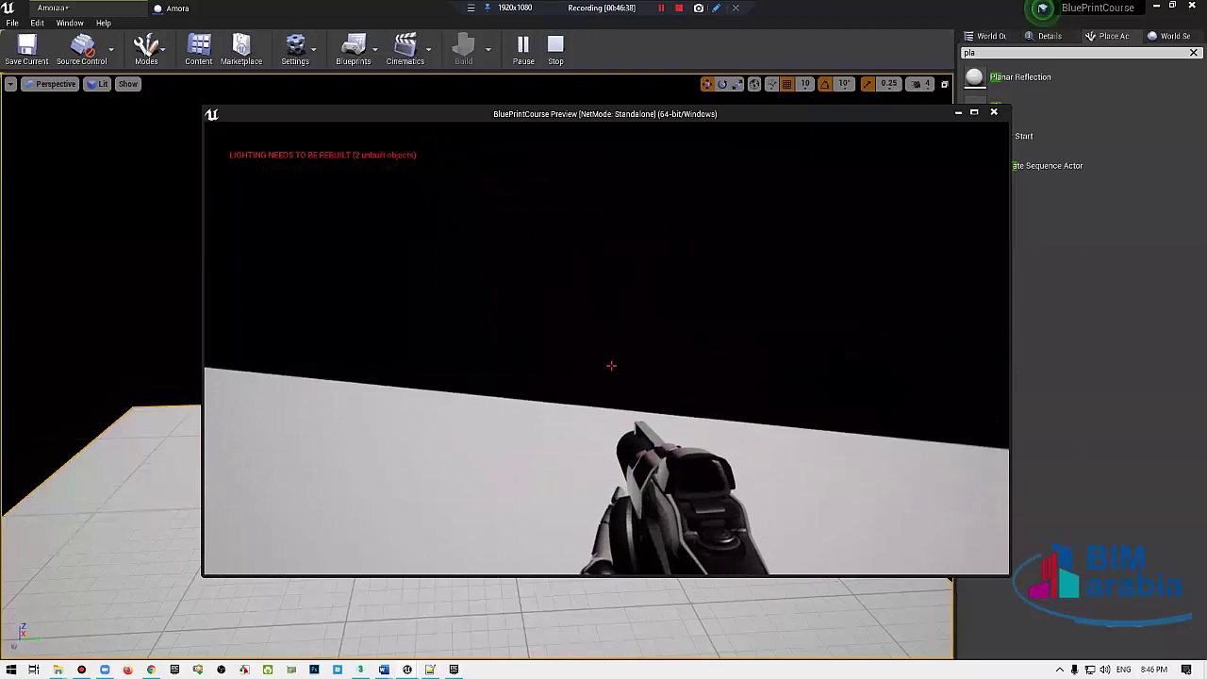
key(Escape)
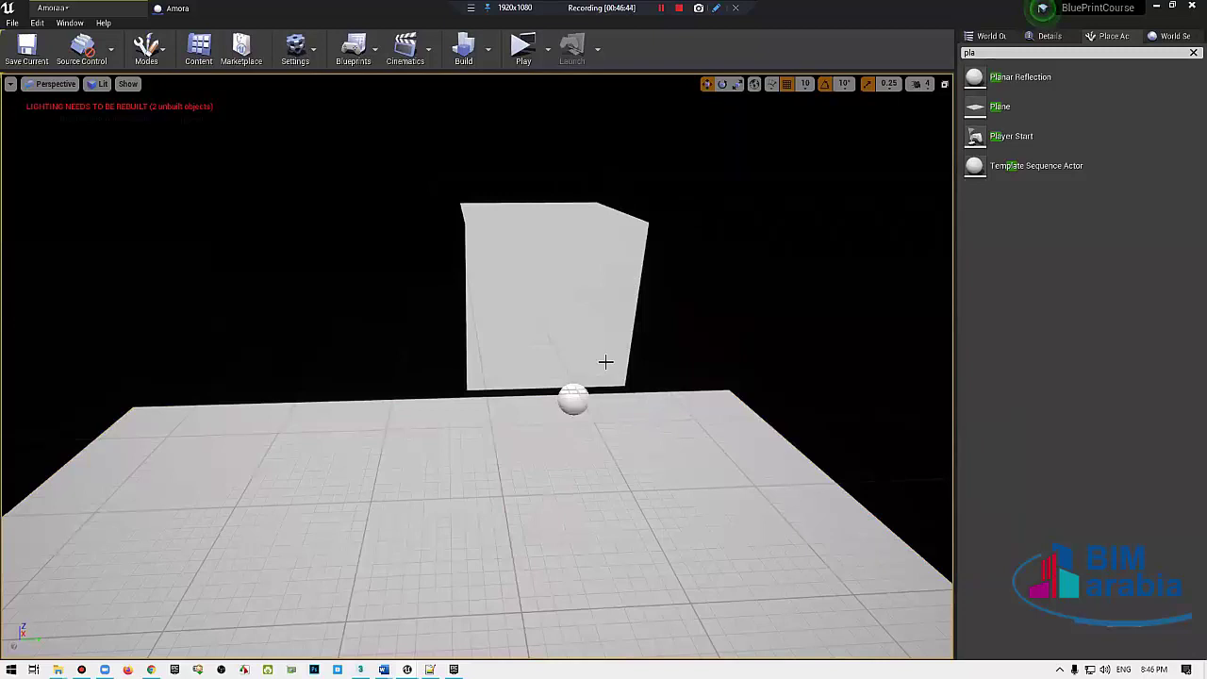
Step: In Amora's Event Graph, shift the BeginPlay nodes right and the Set Material node left
scroll(547, 273, down, 2)
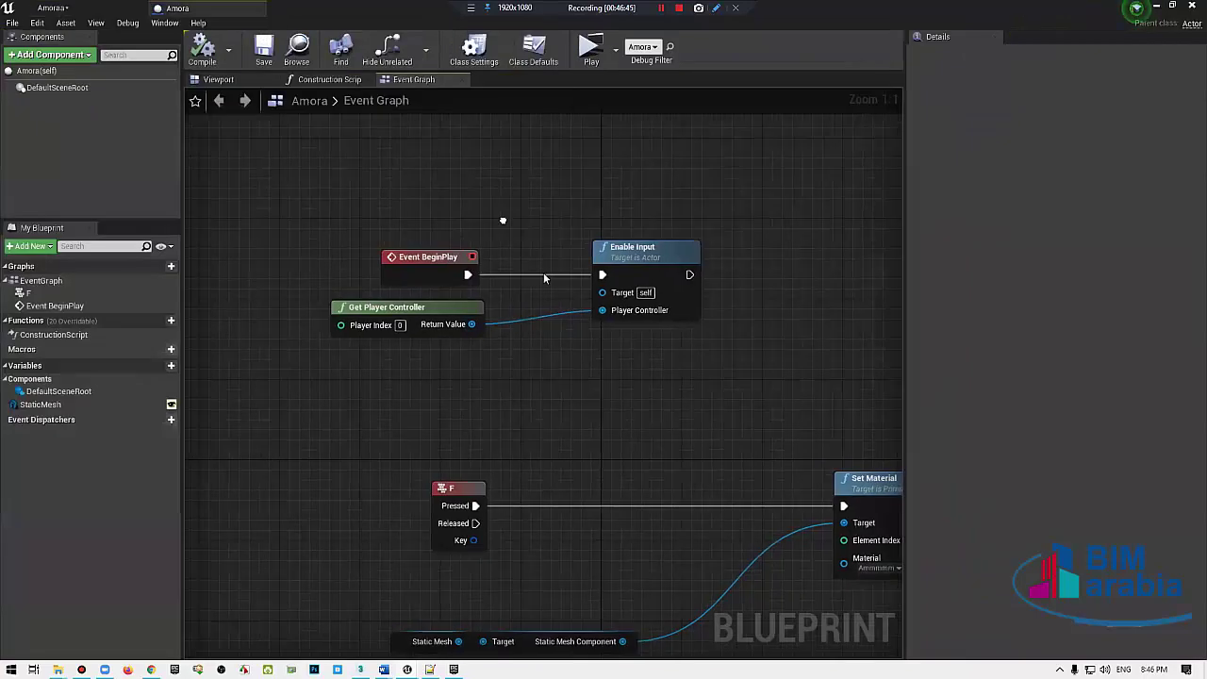
drag(641, 238, 759, 274)
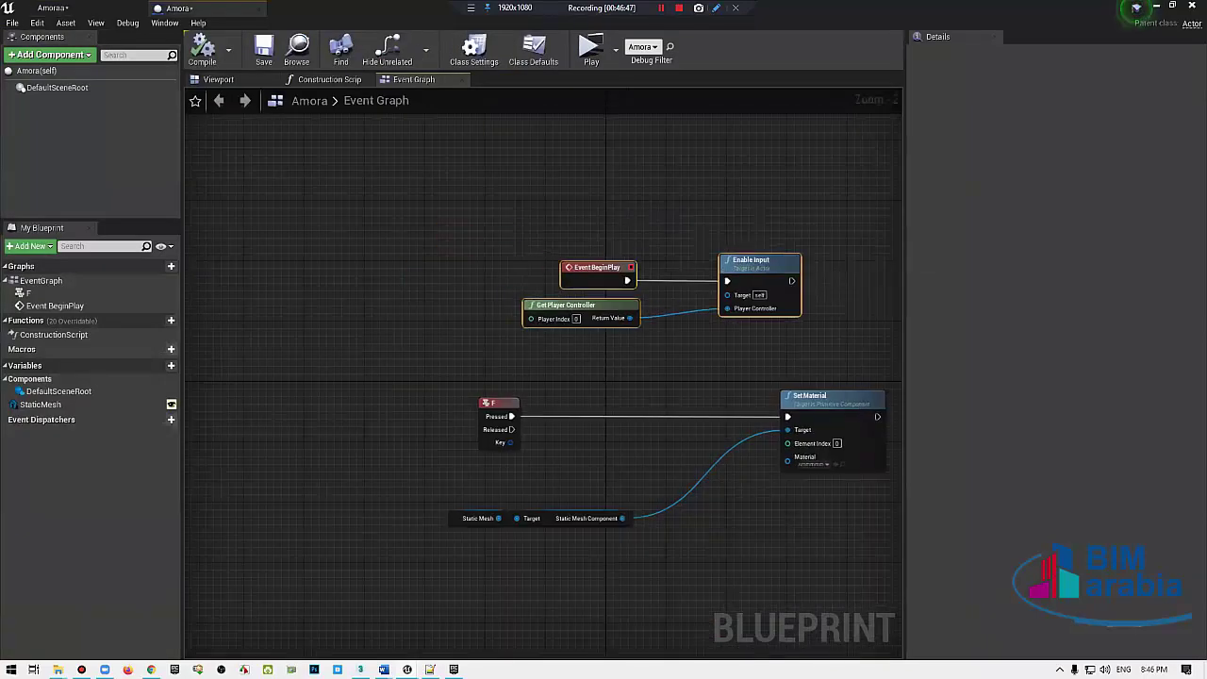
right_drag(687, 401, 687, 260)
drag(807, 263, 669, 264)
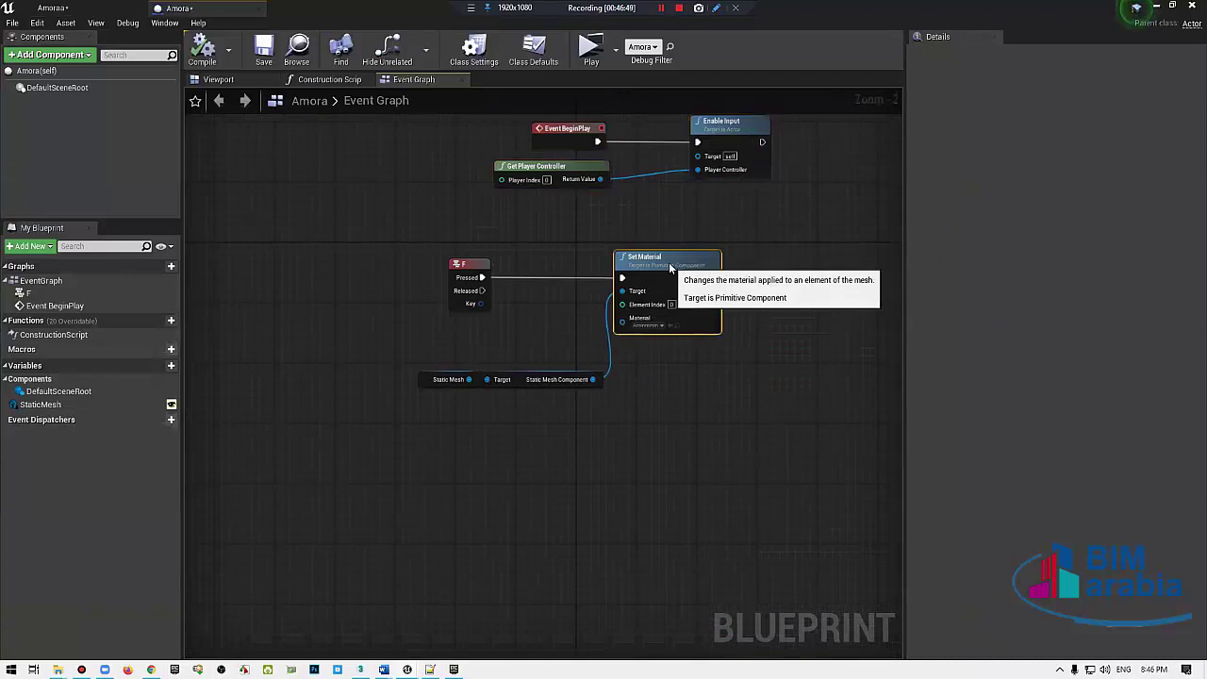
Step: Reposition the Static Mesh getter node up-left and select the StaticMesh component variable
click(542, 372)
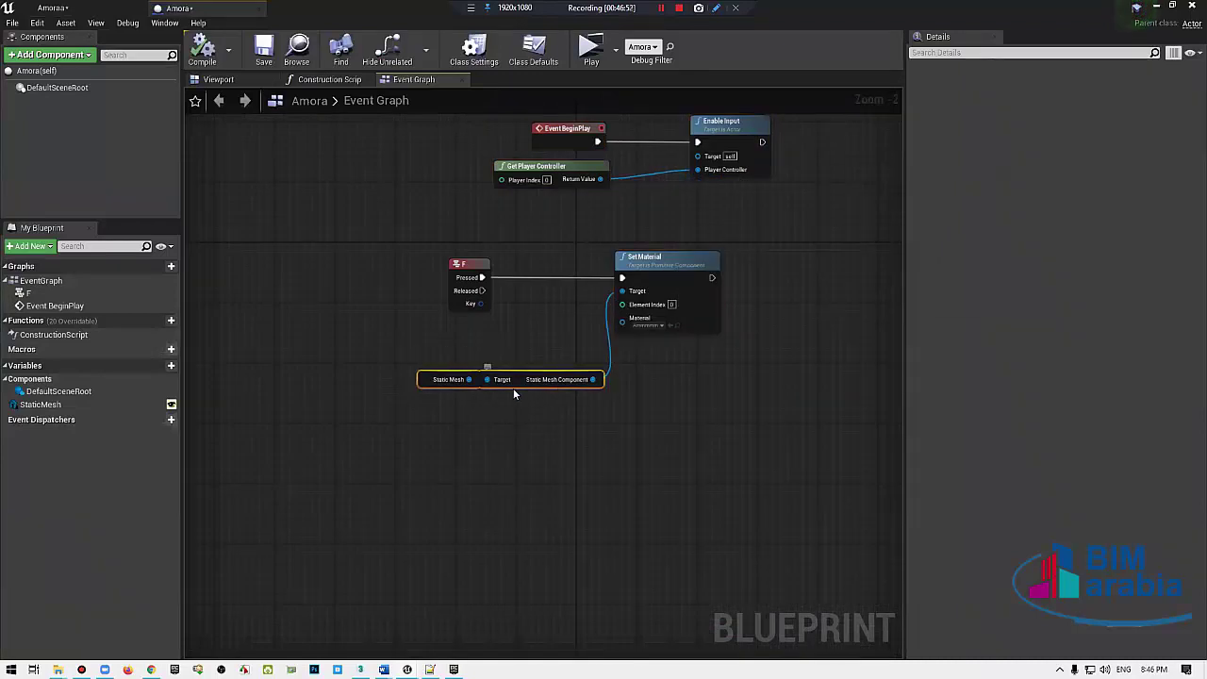
drag(513, 379, 471, 338)
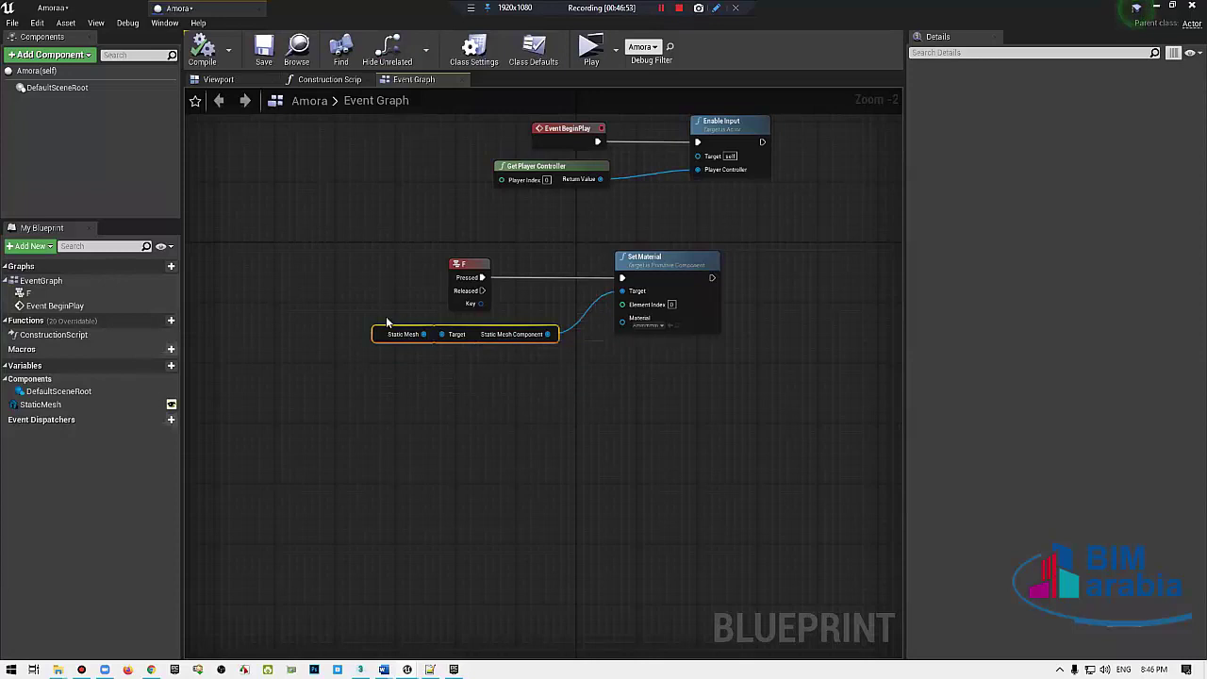
click(359, 329)
drag(360, 328, 352, 328)
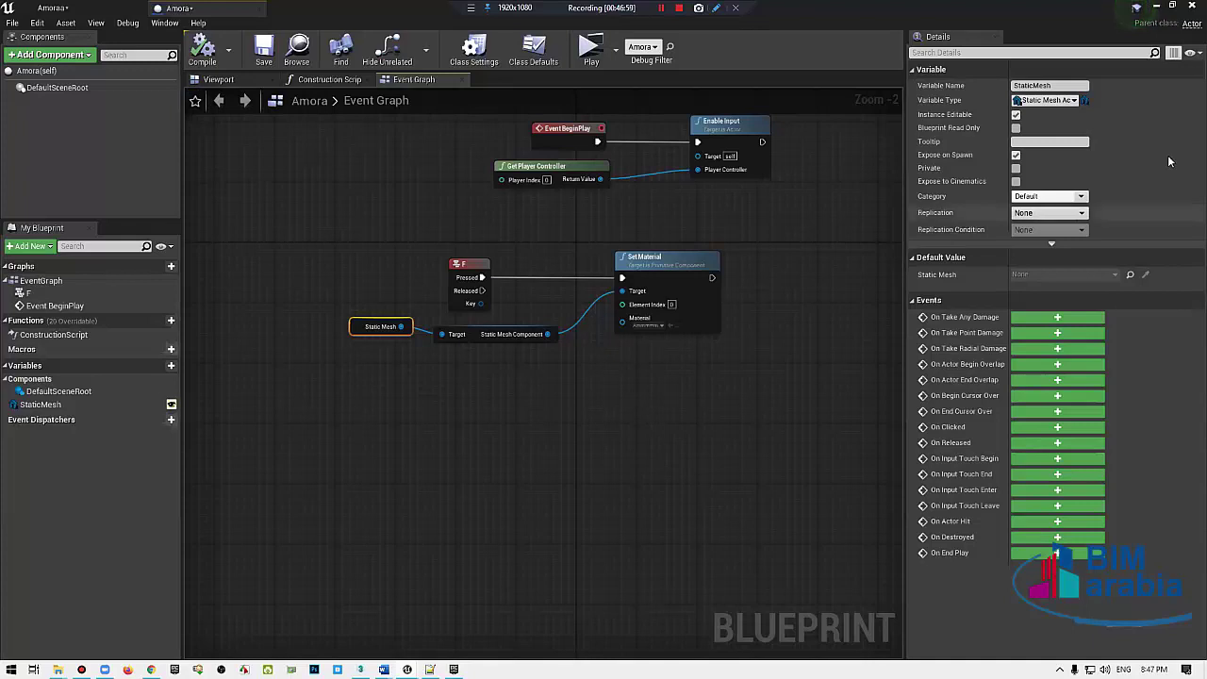
click(68, 407)
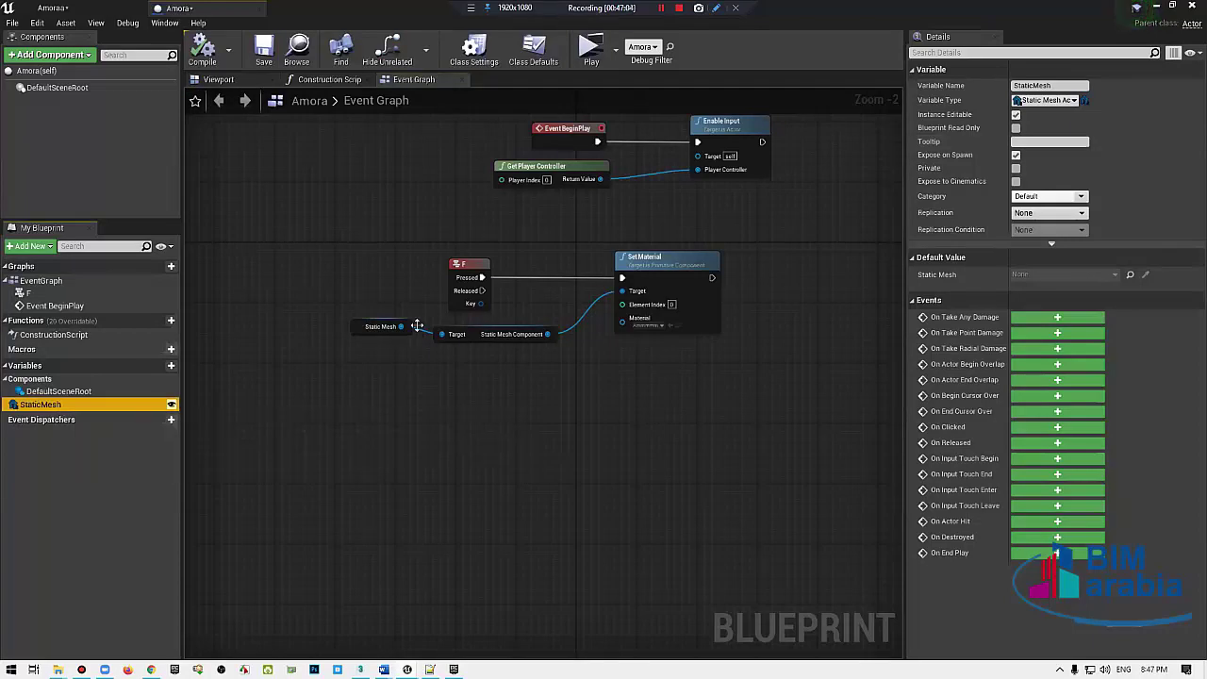
Step: Select Amora in the World Outliner and confirm its Static Mesh still references Cube
click(94, 7)
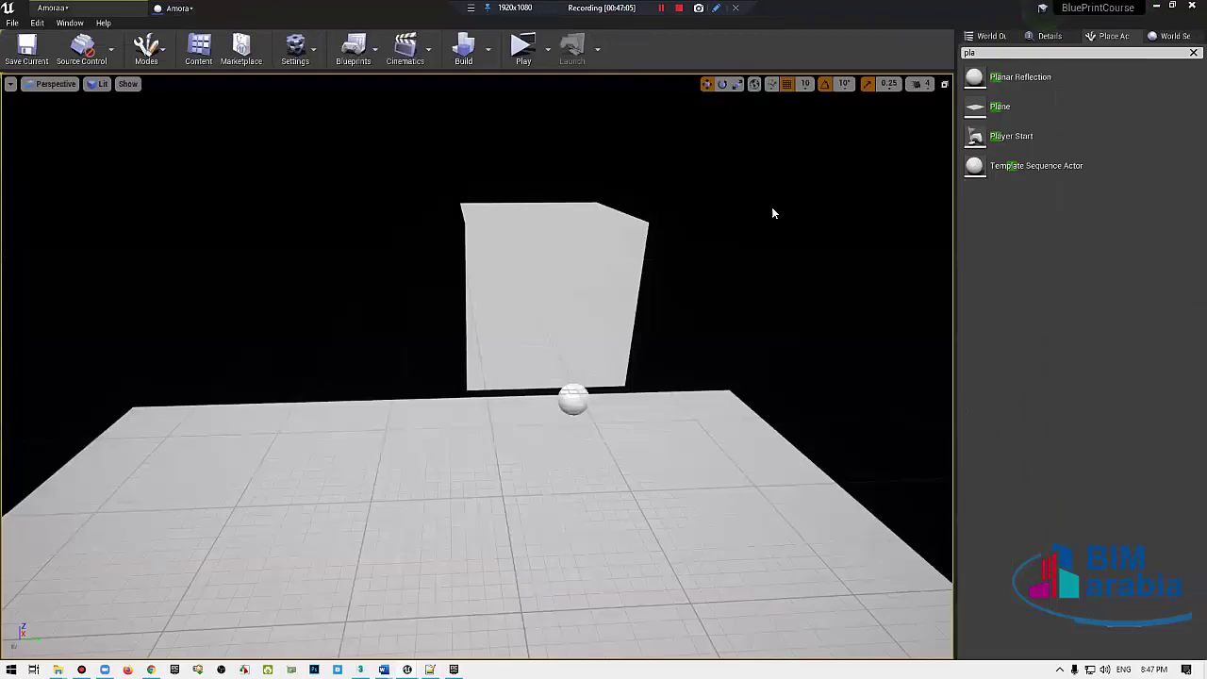
click(991, 36)
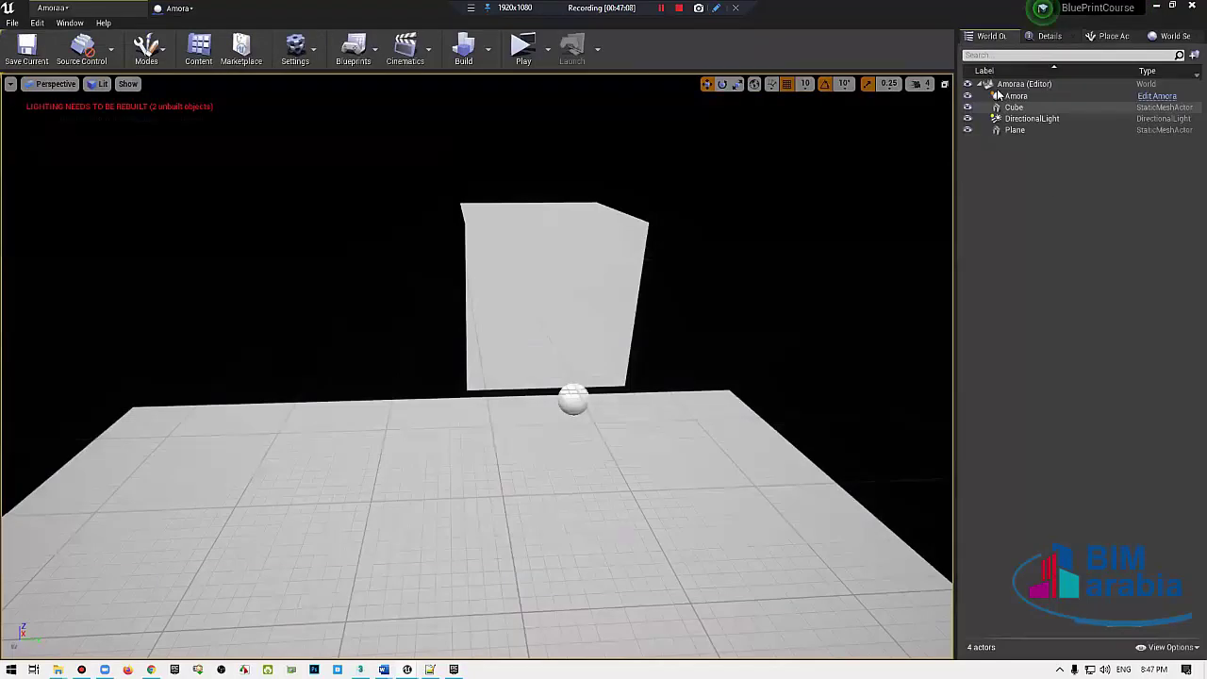
click(1015, 97)
click(1047, 36)
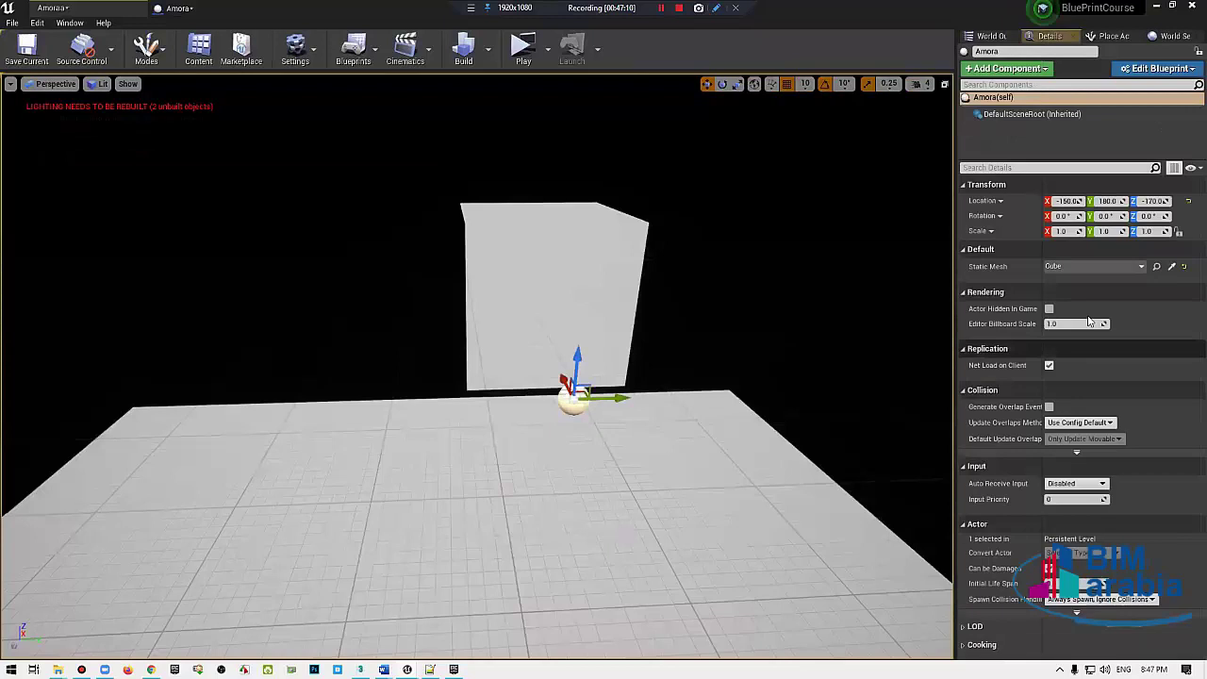
click(1076, 270)
click(1026, 415)
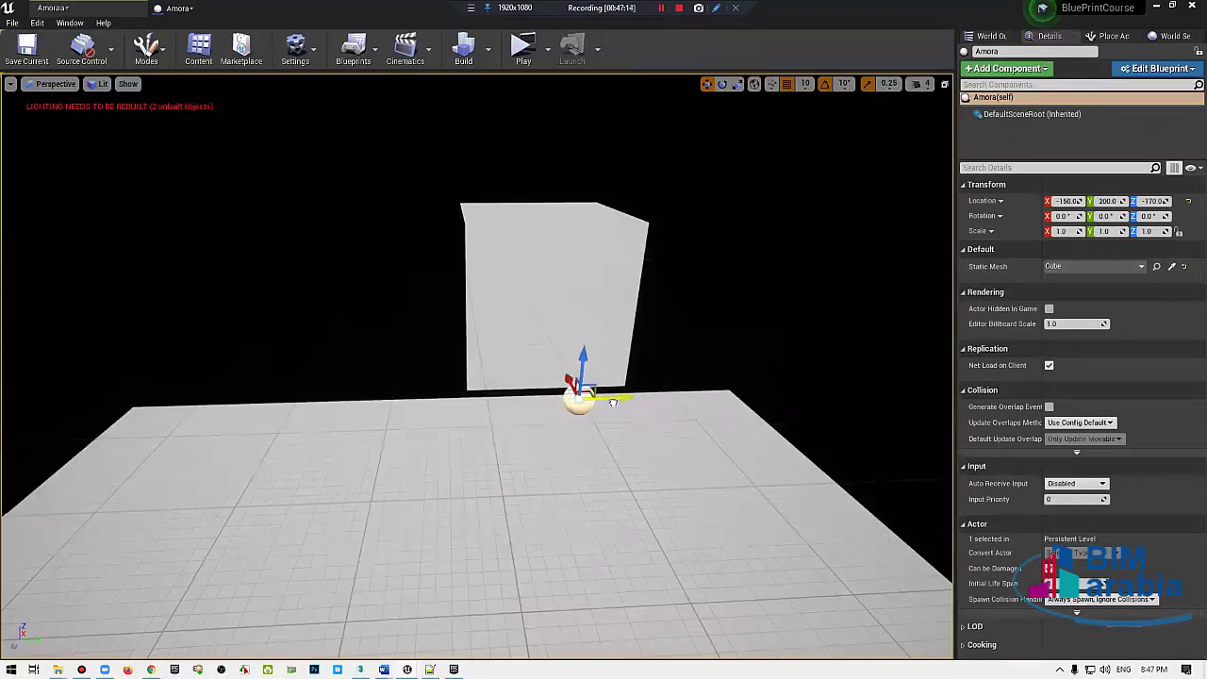
Step: Move Amora along Y to 490, then shift the Static Mesh getter node in the Event Graph
drag(608, 398, 775, 408)
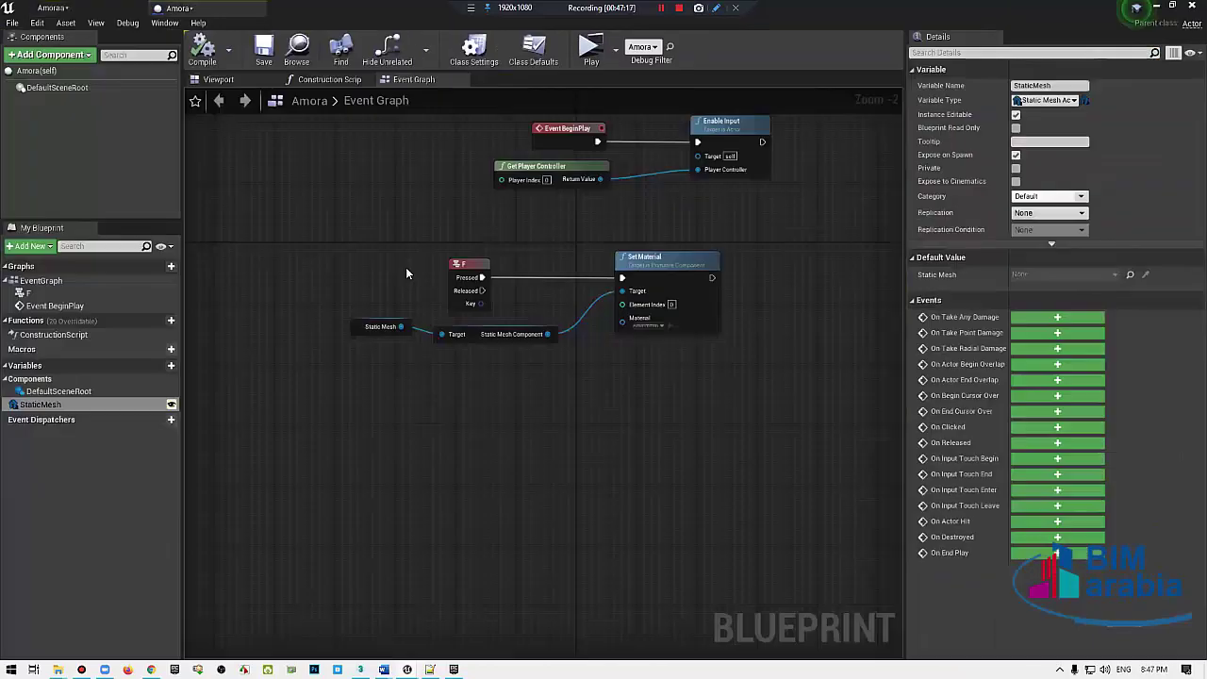
click(364, 326)
mouse_move(362, 325)
mouse_down()
mouse_move(317, 362)
mouse_move(471, 334)
mouse_up()
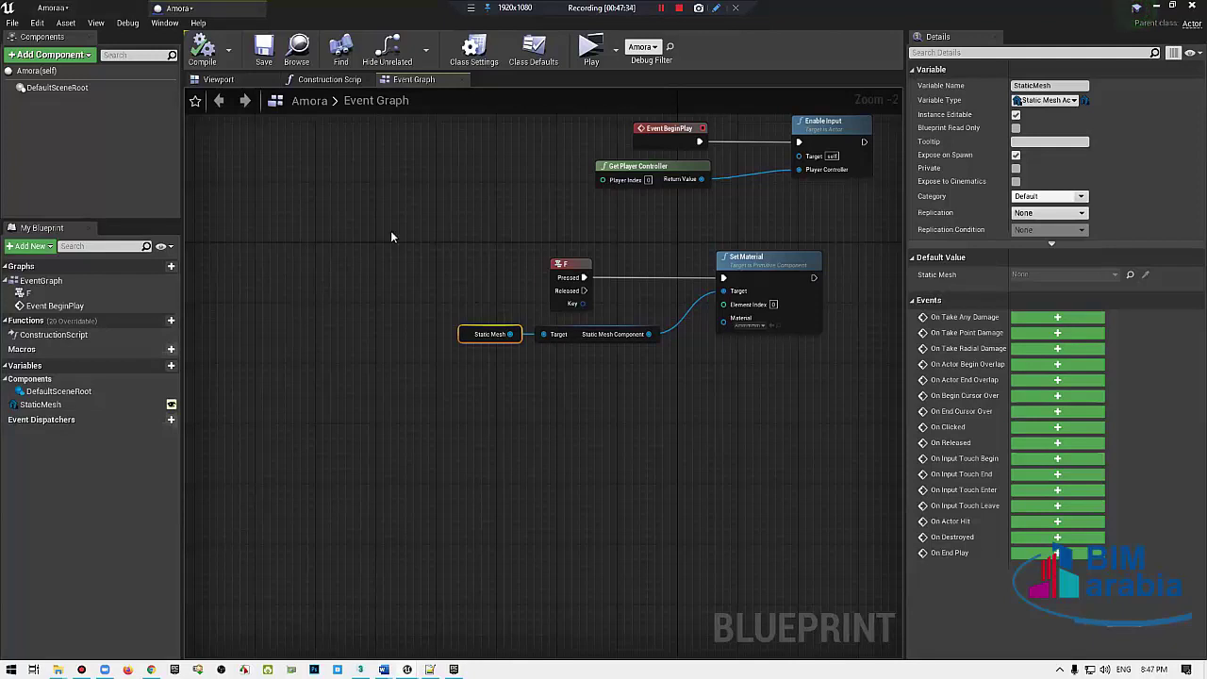
Step: Switch between the level view and Amora's Event Graph, orbiting the camera around the cube
click(57, 8)
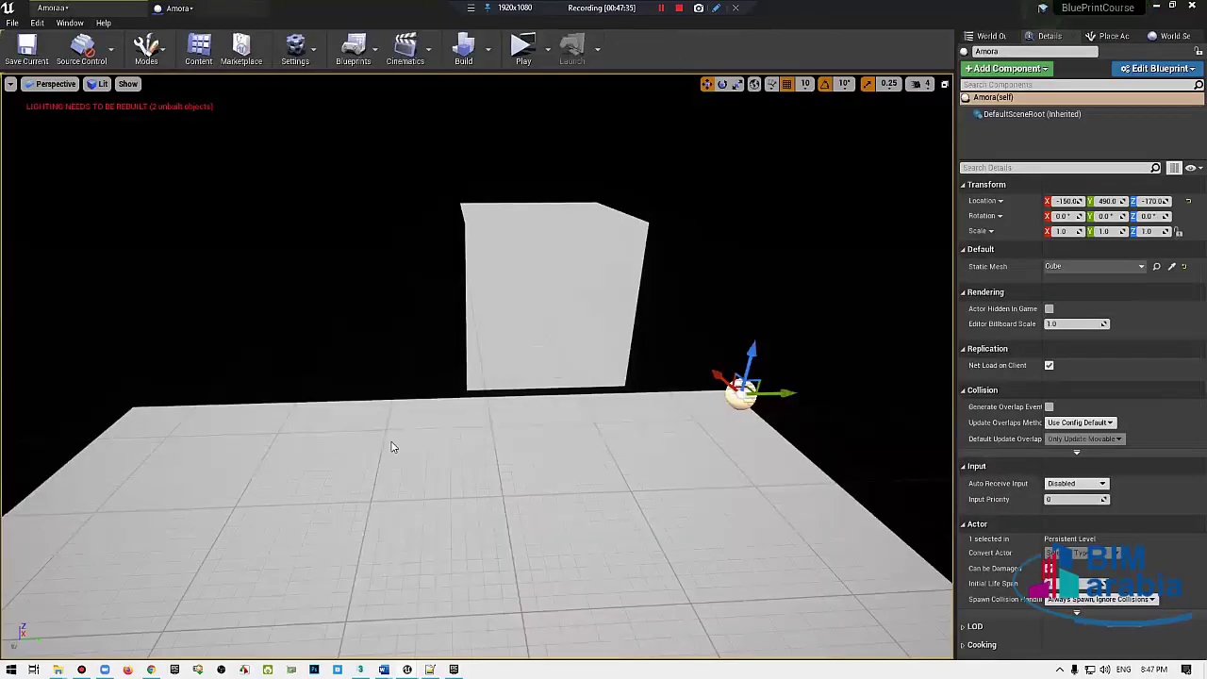
click(178, 8)
click(51, 7)
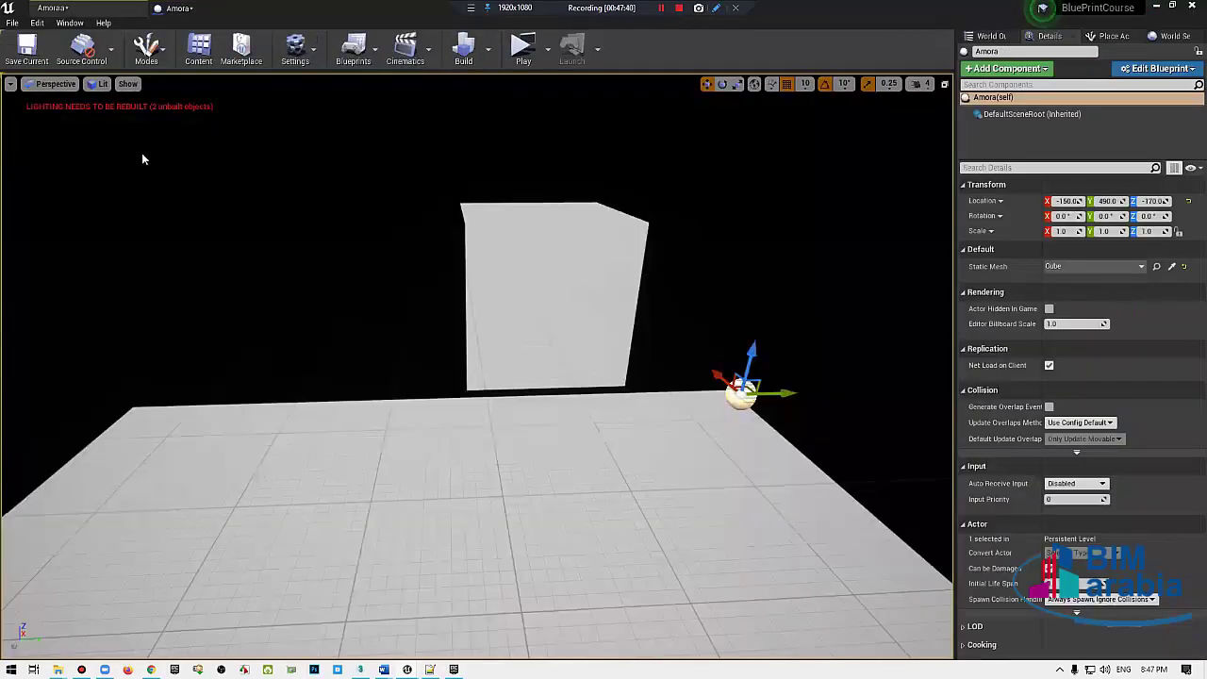
right_drag(142, 153, 127, 153)
right_drag(283, 135, 246, 141)
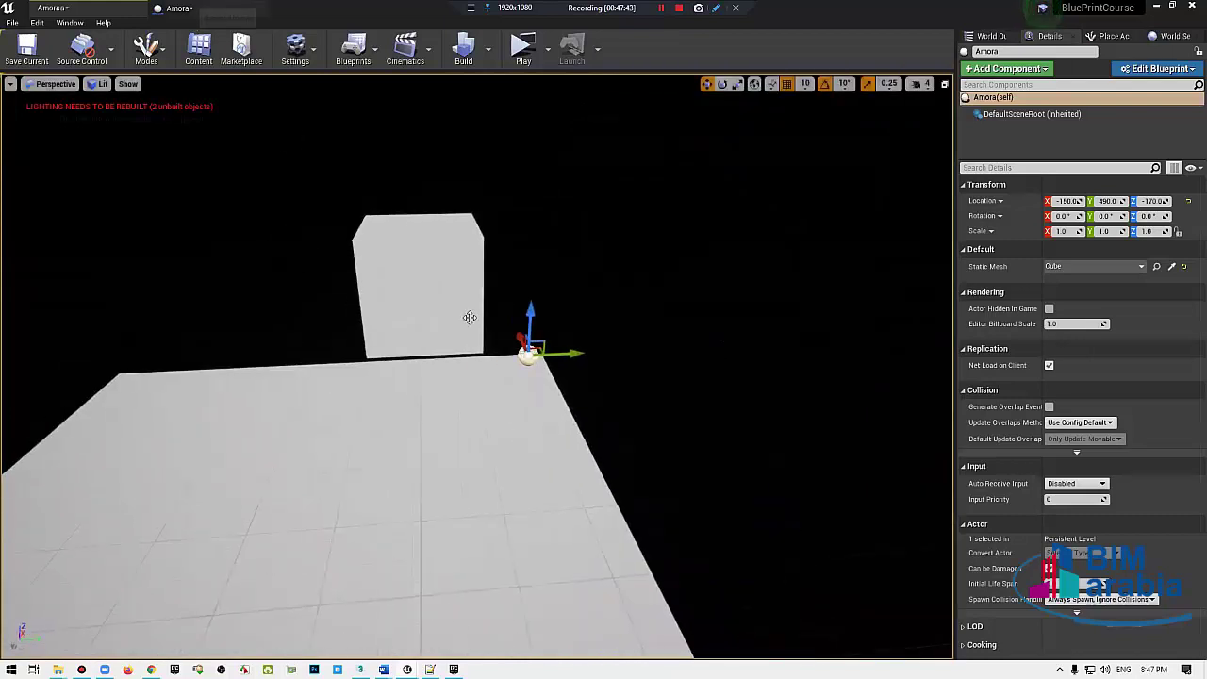
key(ctrl+Tab)
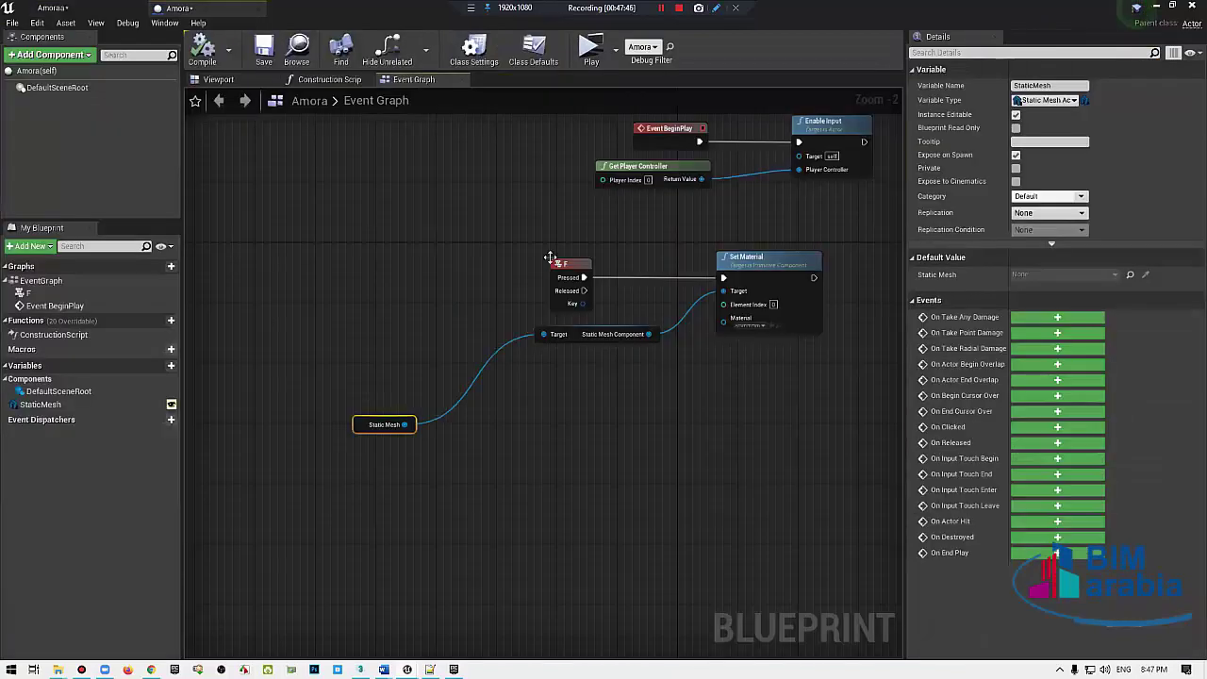
key(ctrl+Tab)
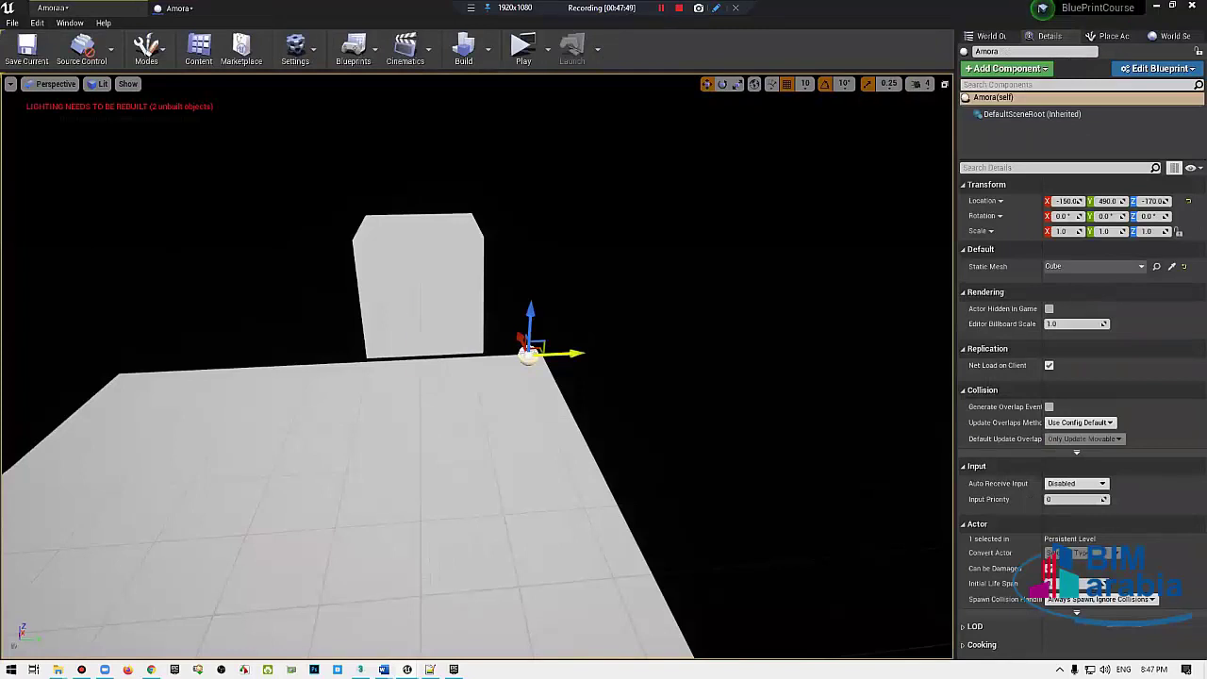
Step: Move Amora along Y to -260 and verify its Static Mesh still shows Cube
drag(562, 354, 118, 245)
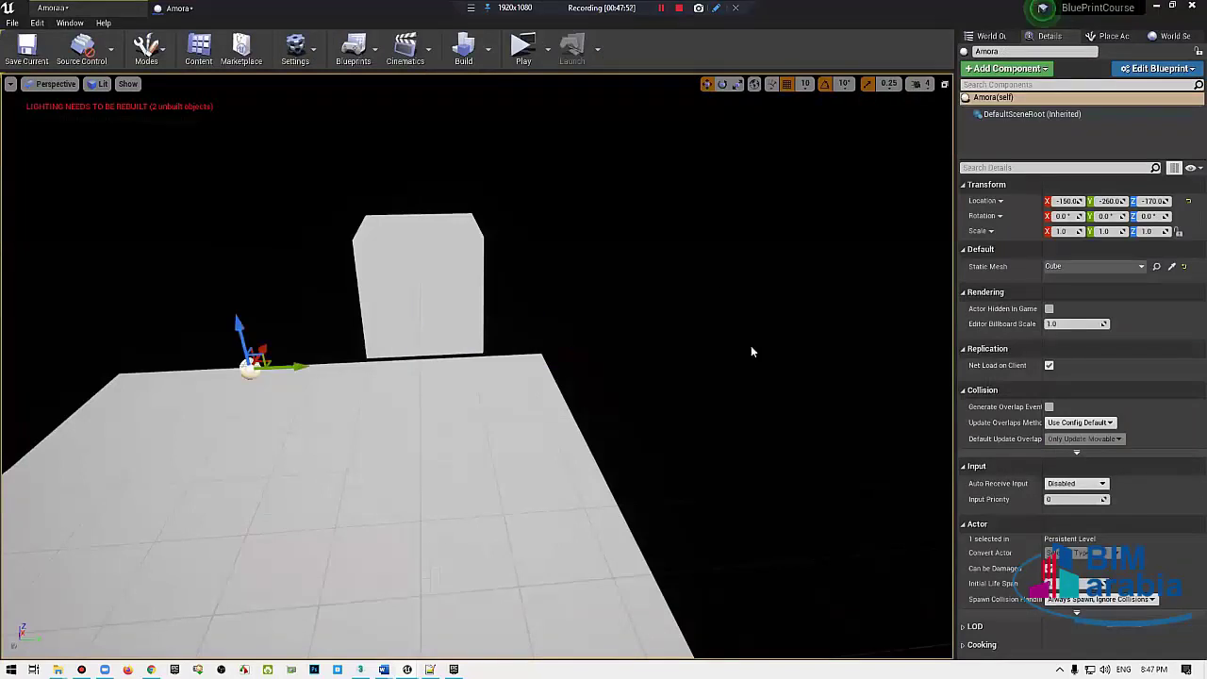
click(1102, 267)
click(1095, 268)
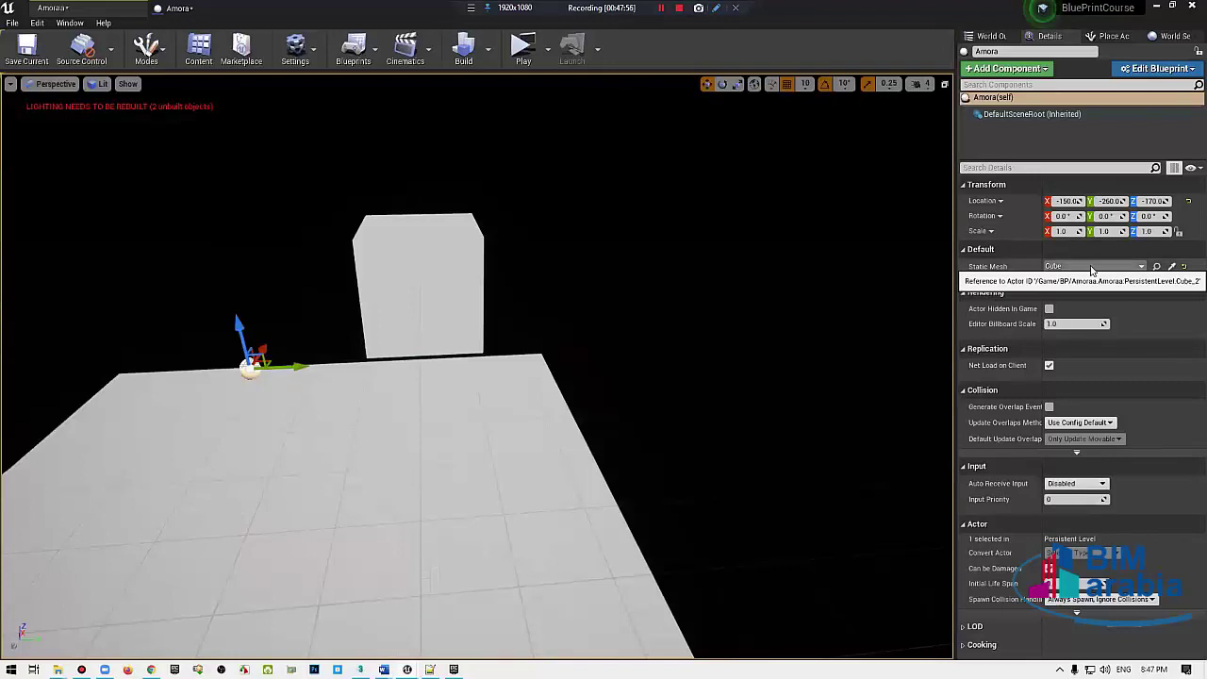
mouse_move(566, 377)
right_down()
mouse_move(623, 339)
mouse_move(604, 311)
right_up()
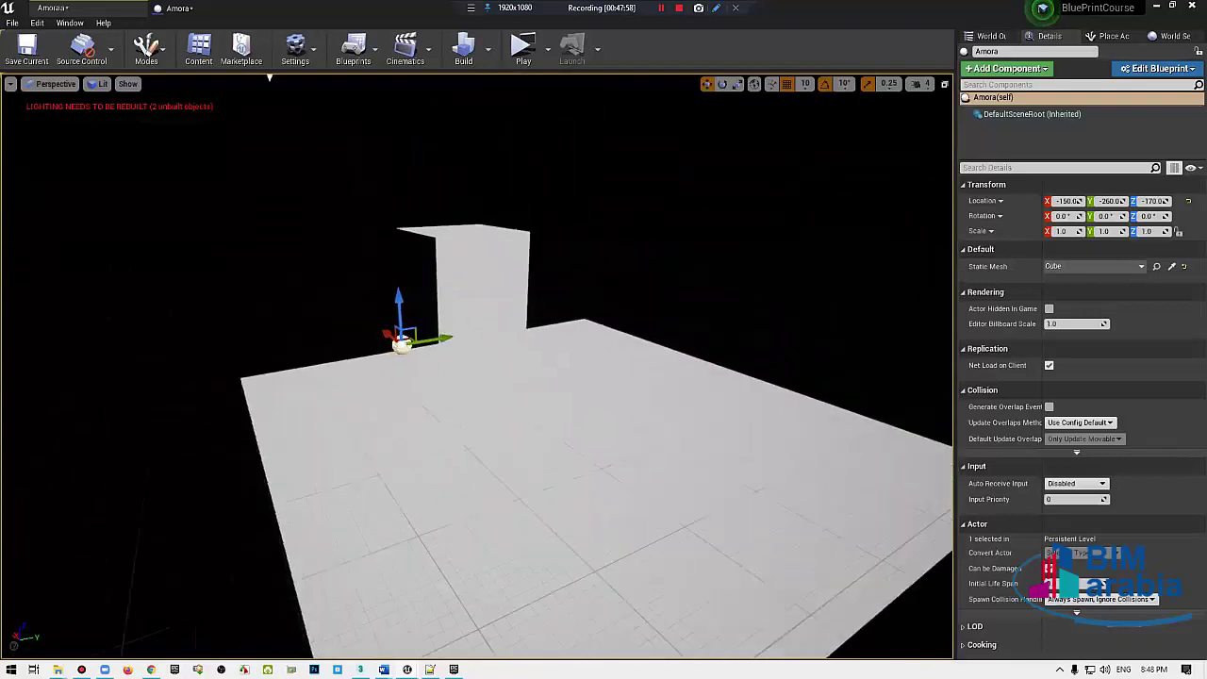